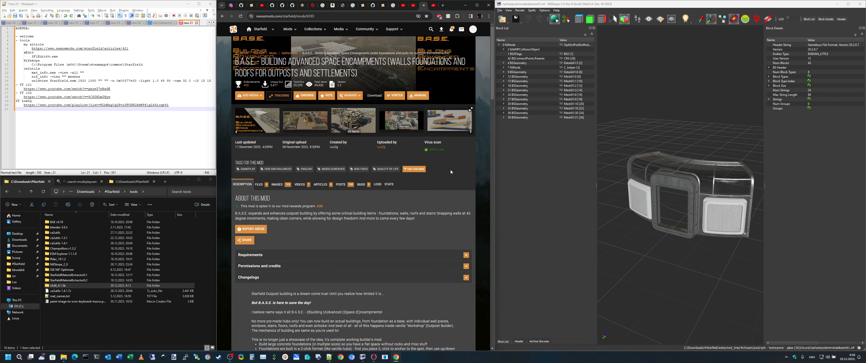
View the Nifskope 101 and Nifskope 102 snap point tutorial videos and return to the B.A.S.E. mod page.
left_click(413, 6)
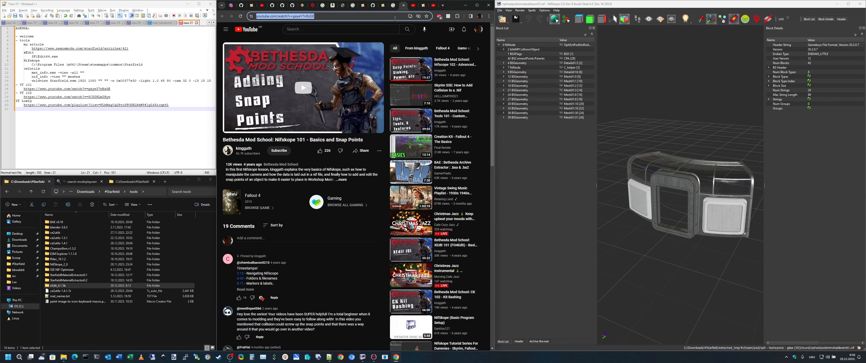
left_click(413, 8)
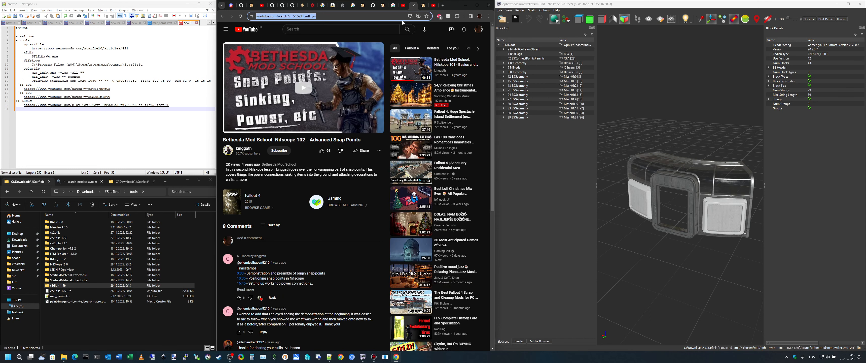
left_click(423, 6)
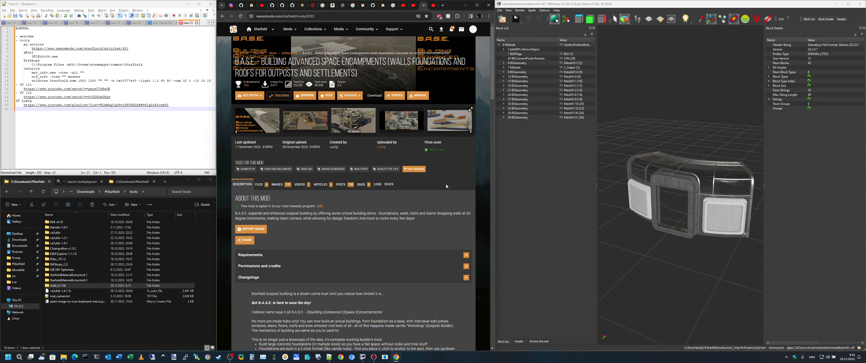
Add an empty line at the end of the agenda notes and look over the tools section.
left_click(189, 131)
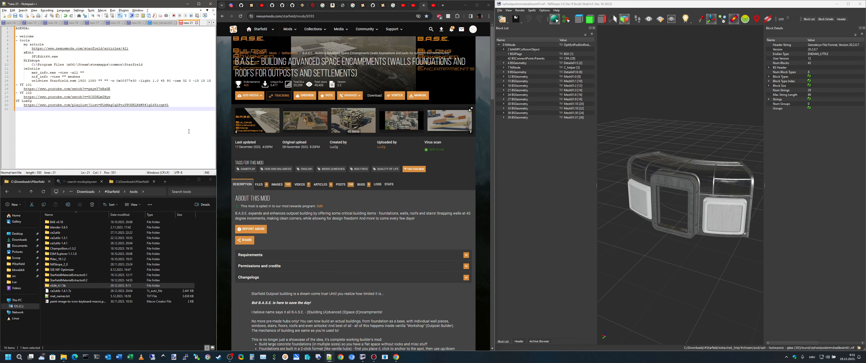
key("Return")
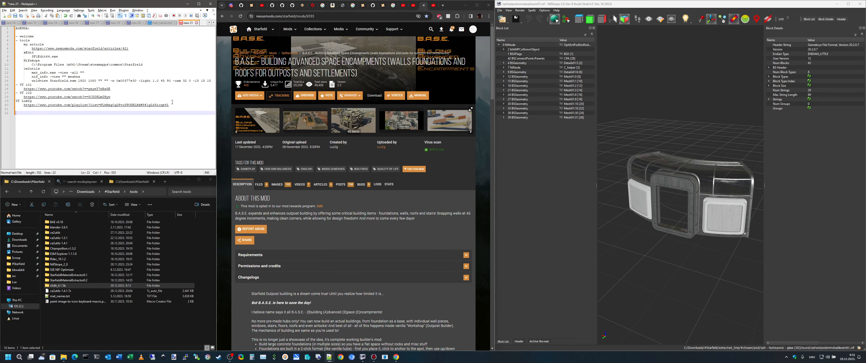
left_click_drag(24, 40, 153, 65)
left_click(171, 60)
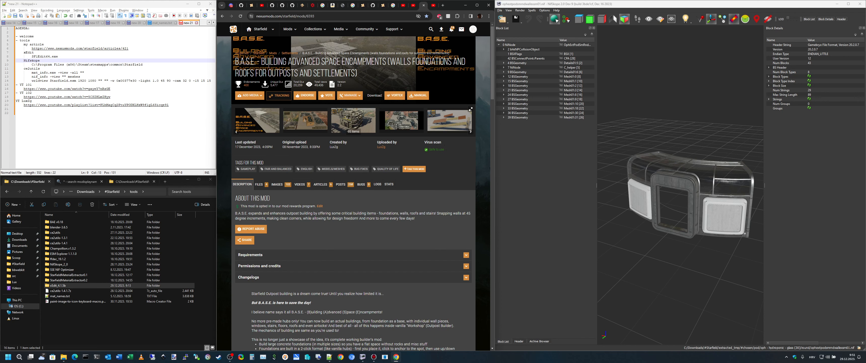
Open the Tools of trade article from the B.A.S.E. mod's articles.
left_click_drag(235, 61, 350, 69)
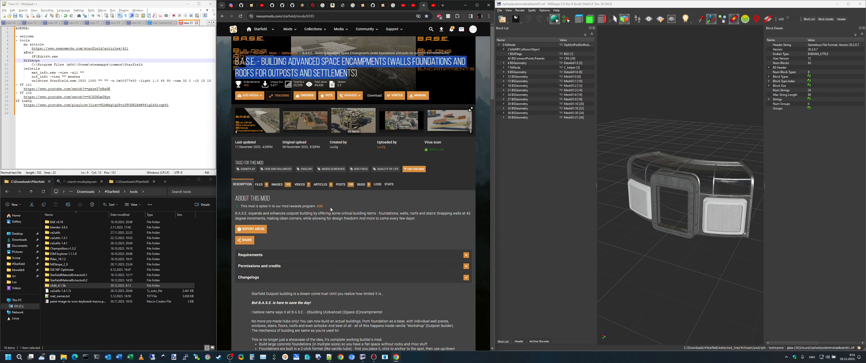
left_click(336, 194)
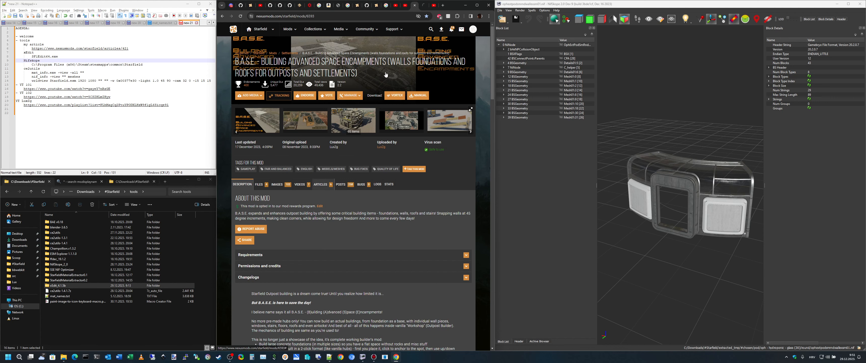
left_click(320, 184)
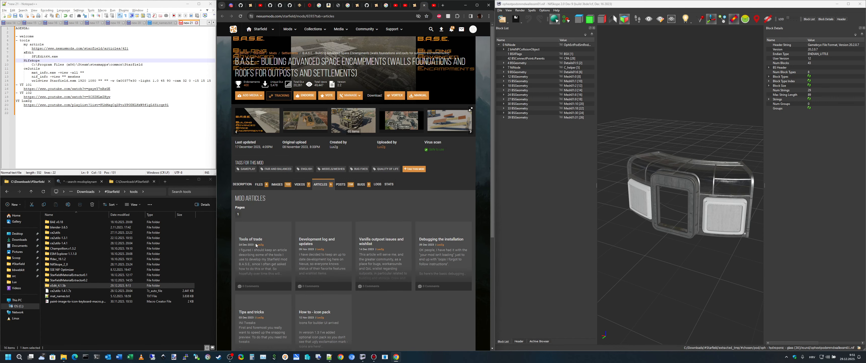
left_click(256, 243)
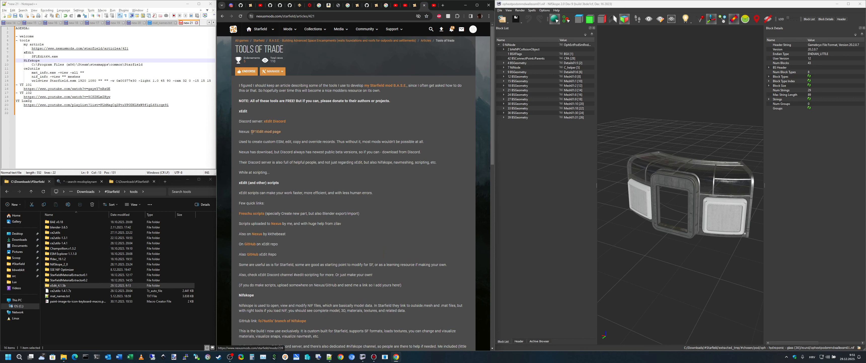
Read through the Tools of trade article's sections, from xEdit and Nifskope to the Starfield Geometry Bridge plugin.
scroll(318, 192, "down", 1)
scroll(318, 191, "down", 1)
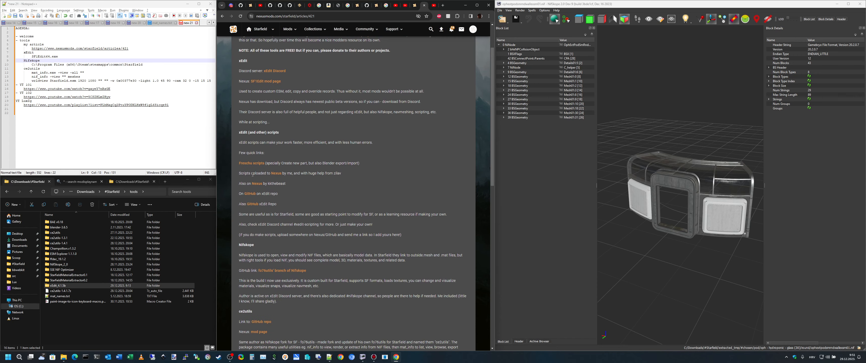
scroll(329, 160, "down", 3)
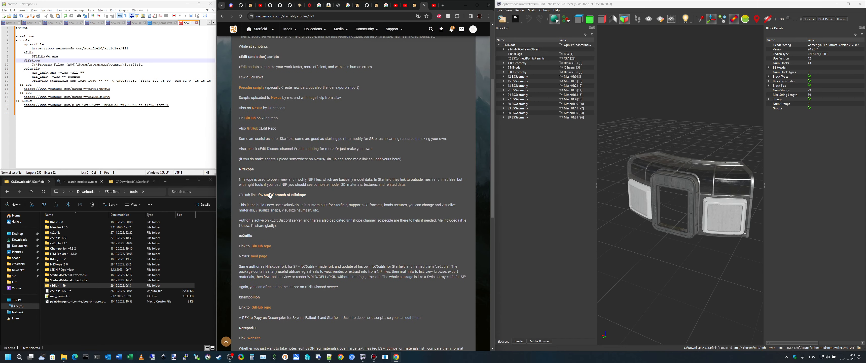
scroll(343, 235, "down", 3)
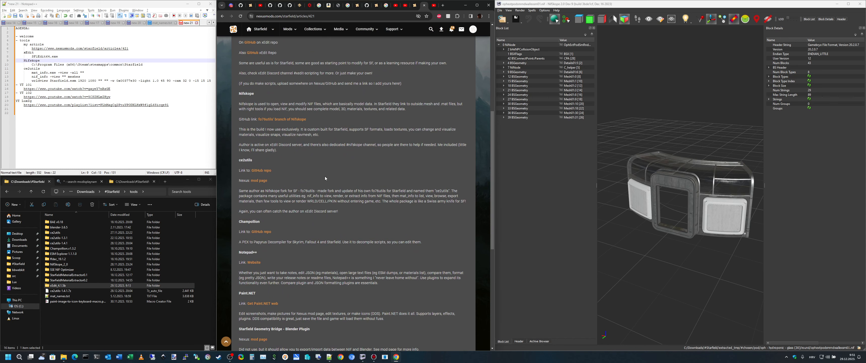
scroll(333, 208, "down", 2)
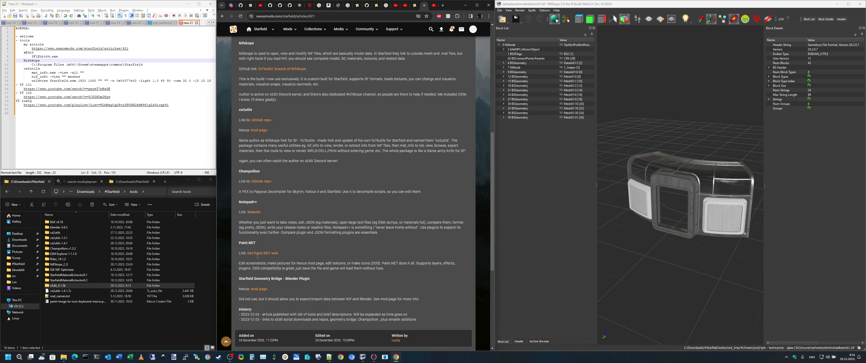
scroll(372, 201, "up", 10)
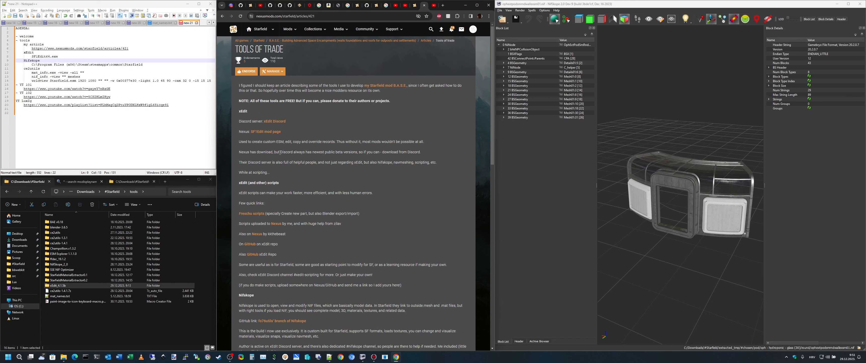
left_click(168, 133)
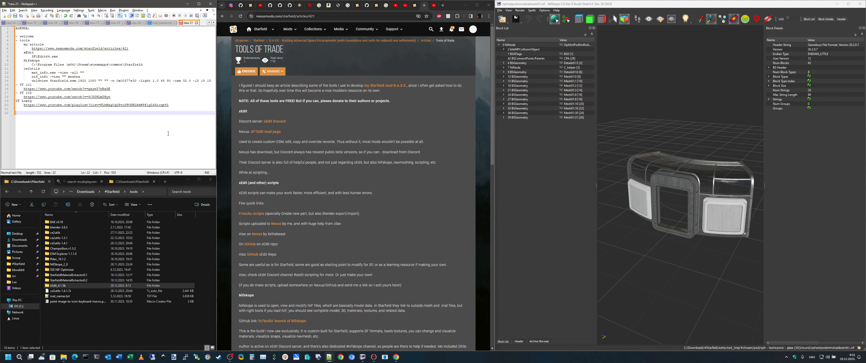
left_click(387, 86)
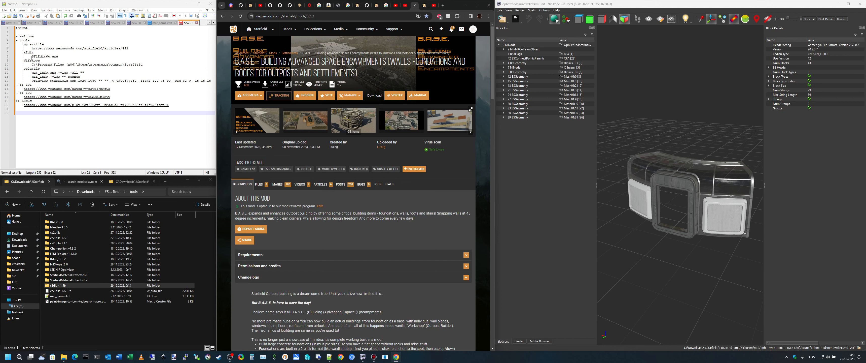
Open the SF1Edit mod page from the Tools of trade article and check the upload date of its main file.
left_click_drag(32, 57, 55, 55)
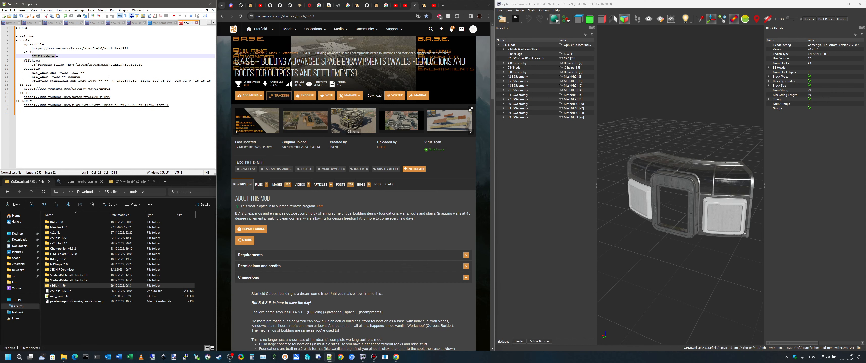
left_click(425, 6)
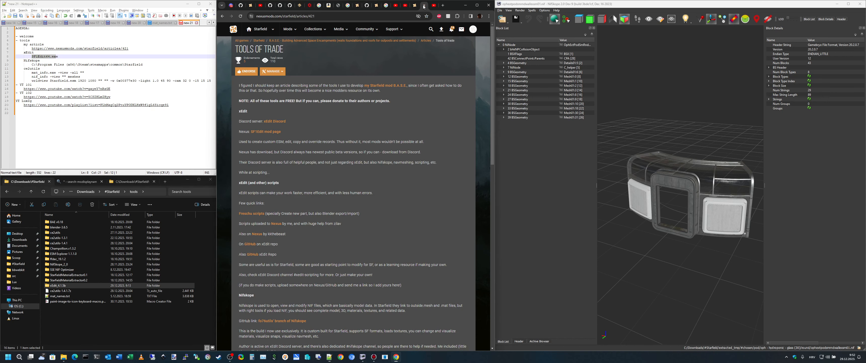
left_click(266, 132)
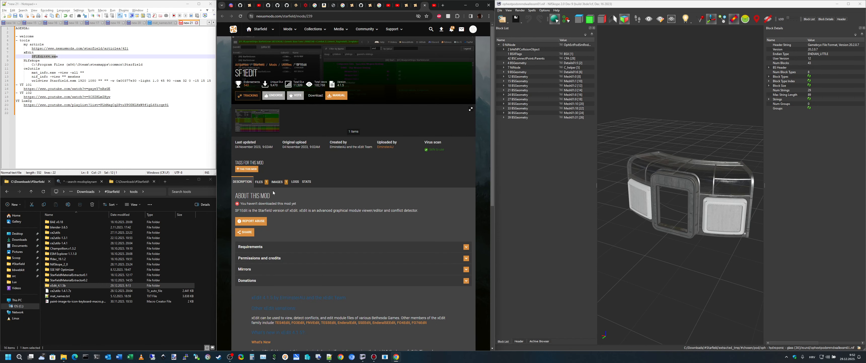
left_click(264, 183)
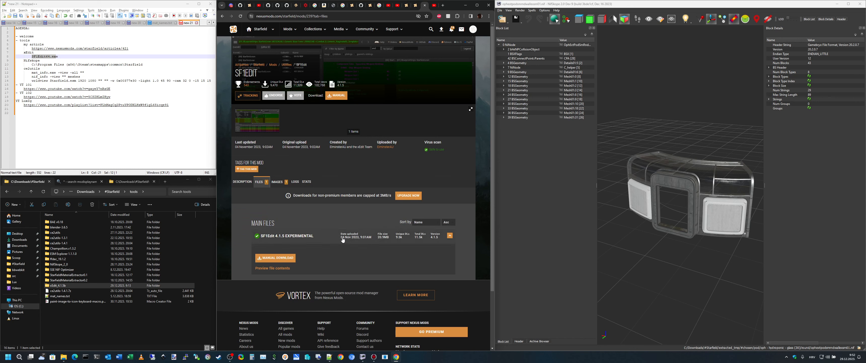
left_click_drag(340, 237, 359, 238)
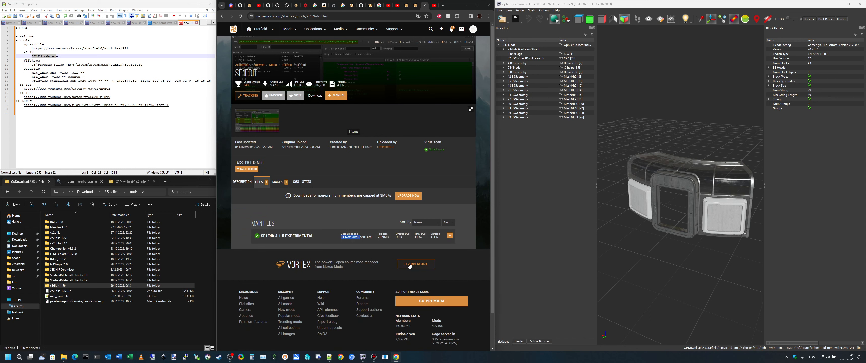
left_click(470, 181)
Open the xEdit Discord server from the Tools of trade article and go to its xedit-builds channel.
left_click(416, 5)
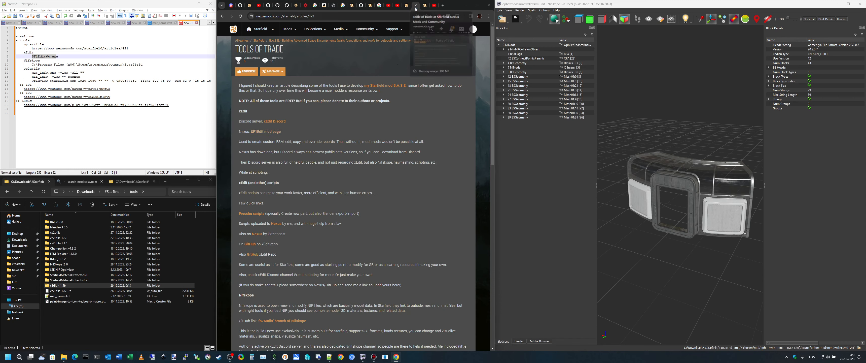
left_click(274, 124)
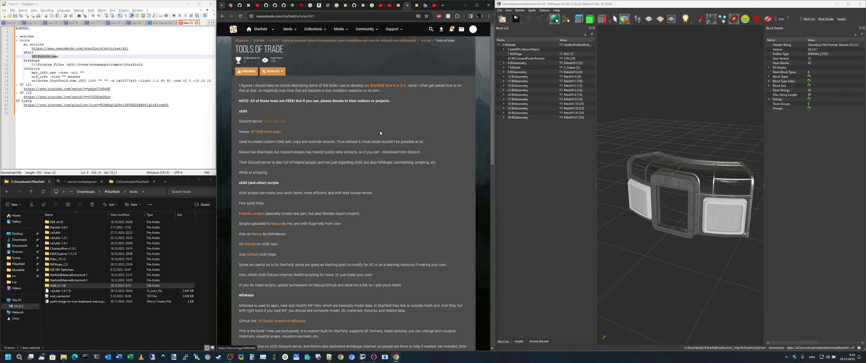
left_click(362, 218)
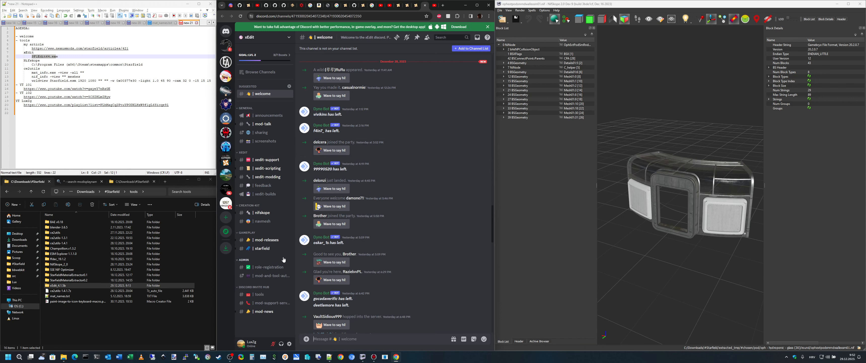
left_click(255, 194)
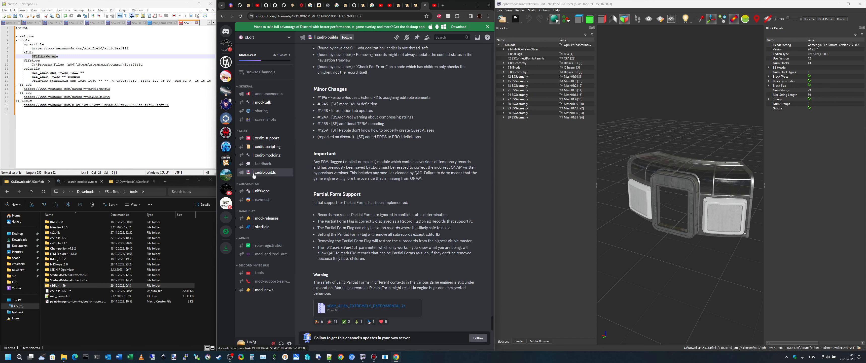
Examine the xEdit 4.1.5b release post, including its bugfixes, Partial Form Support notes and attached build.
scroll(373, 239, "up", 1)
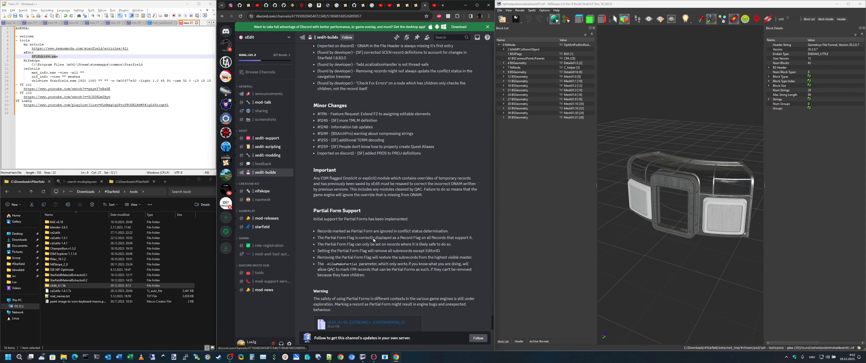
scroll(374, 241, "down", 1)
scroll(379, 246, "up", 1)
scroll(370, 249, "down", 1)
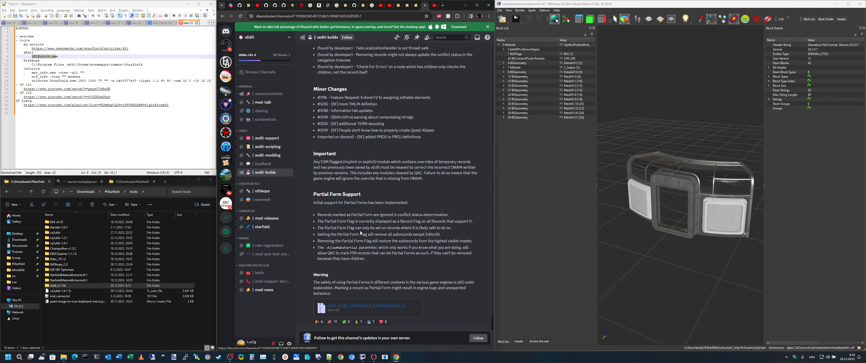
left_click_drag(347, 221, 397, 267)
left_click(398, 272)
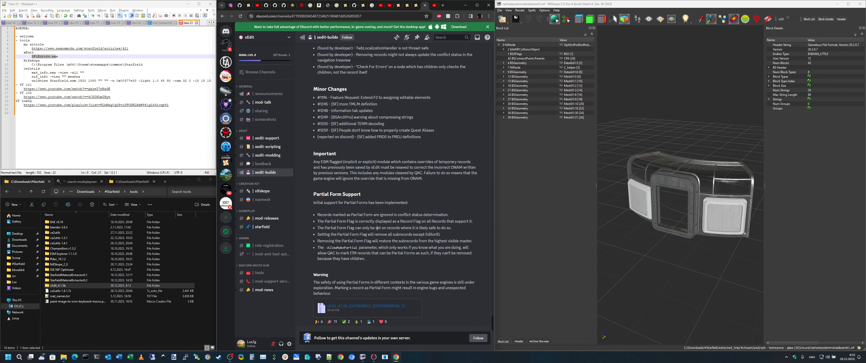
scroll(377, 228, "up", 4)
scroll(377, 228, "up", 3)
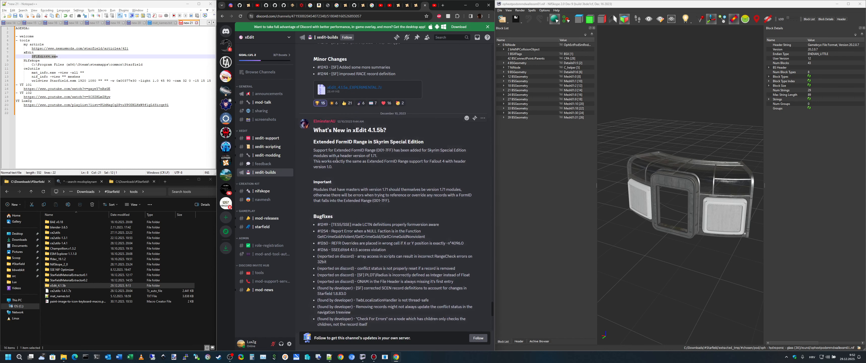
left_click_drag(326, 129, 372, 133)
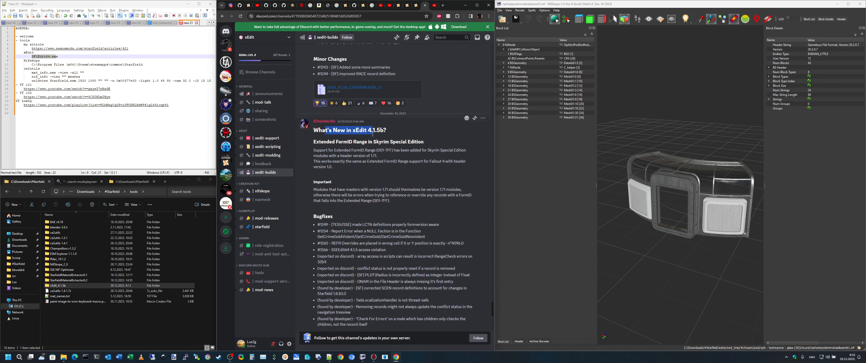
left_click(353, 158)
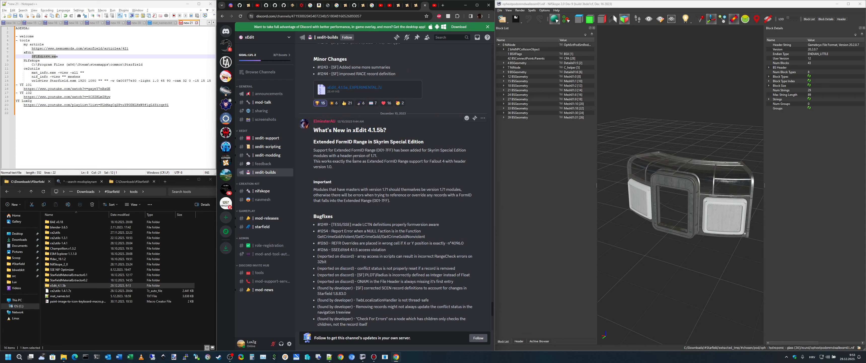
scroll(338, 200, "down", 7)
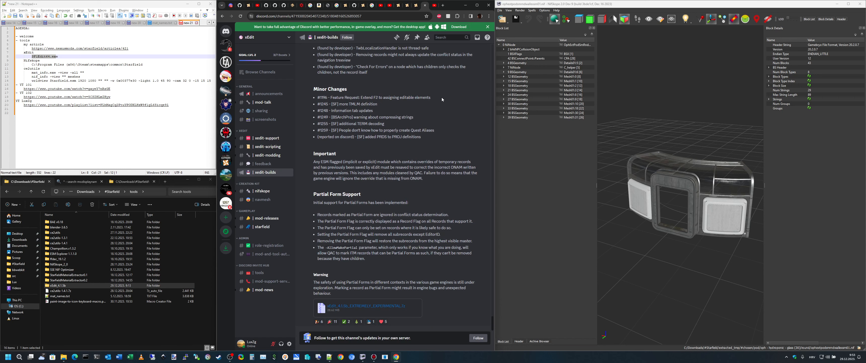
Return to the SF1Edit mod page and show its description.
left_click(416, 6)
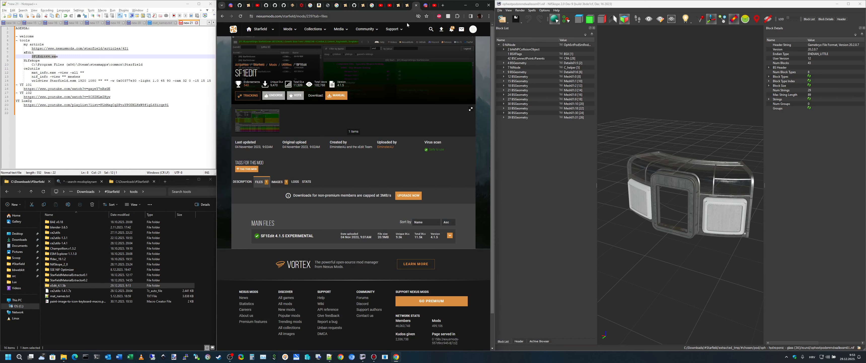
left_click(242, 182)
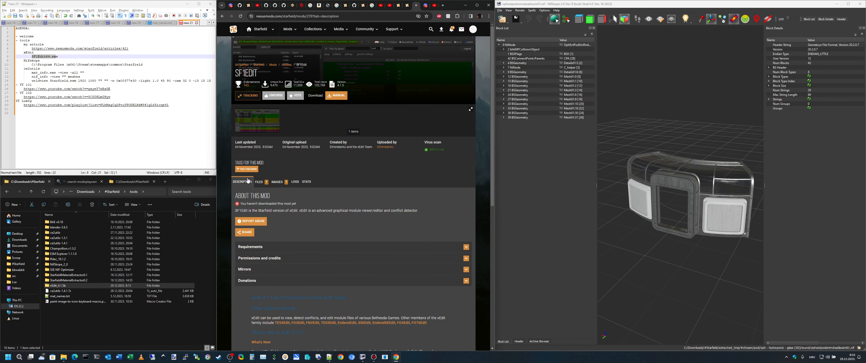
Open the GitHub mirror from the SF1Edit mod page and examine the TES5Edit repository's files, README and release links.
left_click(466, 270)
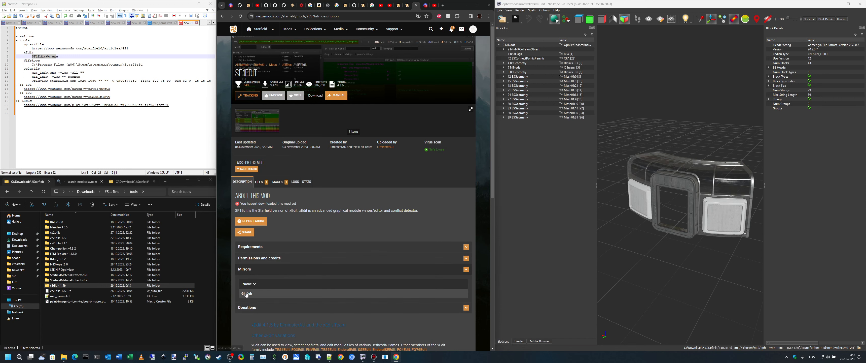
left_click(245, 293)
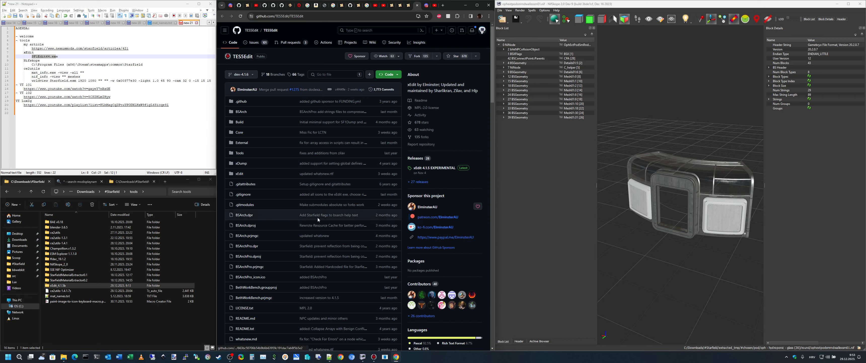
scroll(368, 240, "down", 1)
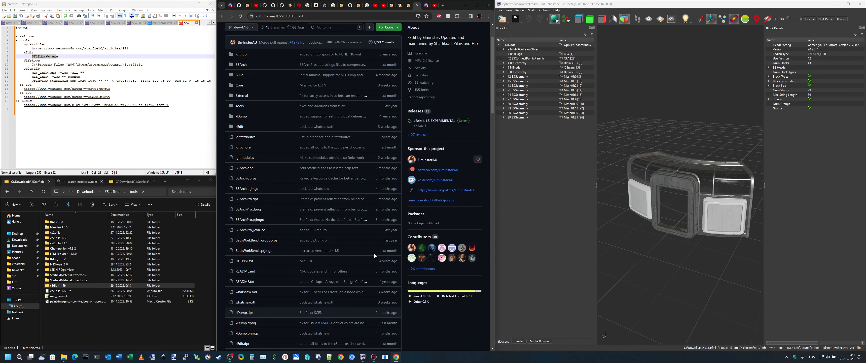
scroll(360, 286, "down", 3)
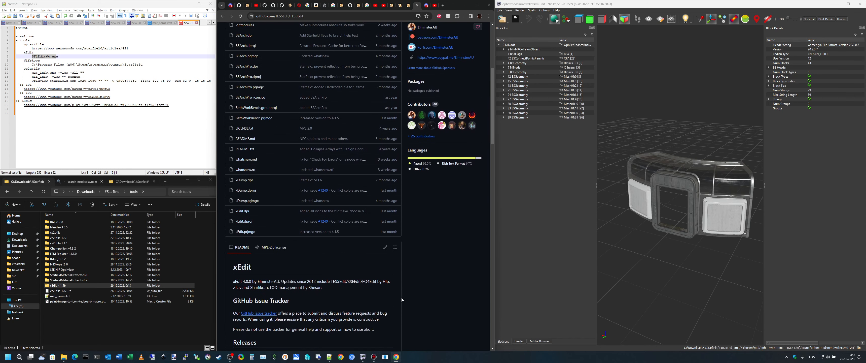
scroll(401, 297, "down", 2)
scroll(360, 266, "down", 1)
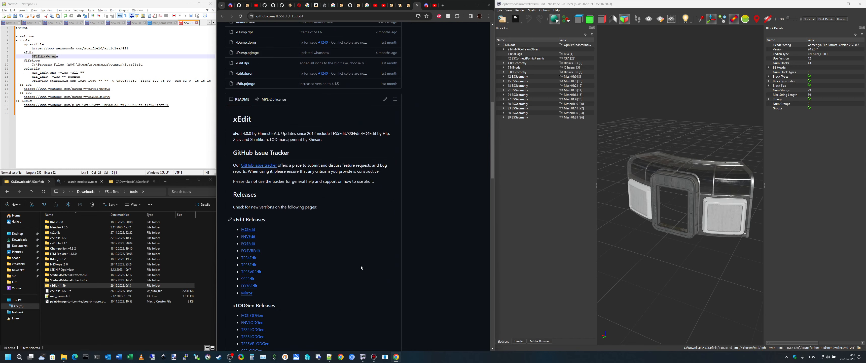
scroll(361, 266, "down", 1)
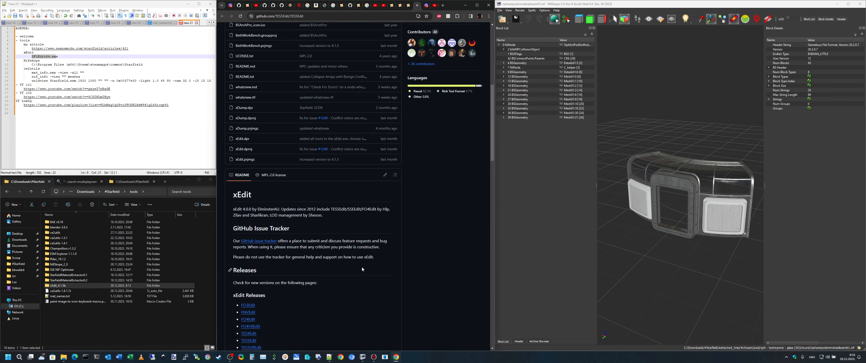
scroll(365, 268, "up", 6)
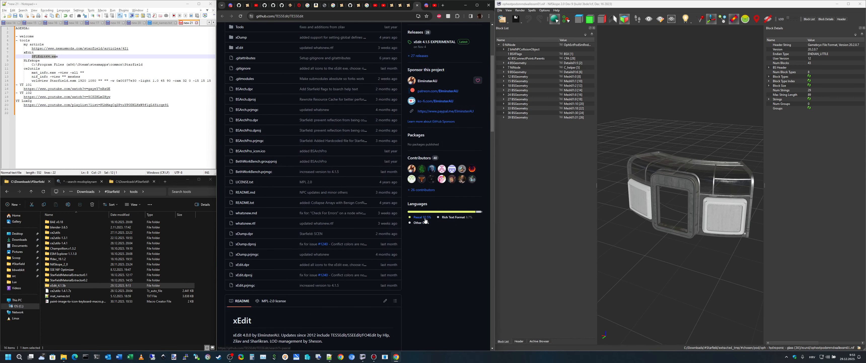
scroll(426, 221, "up", 2)
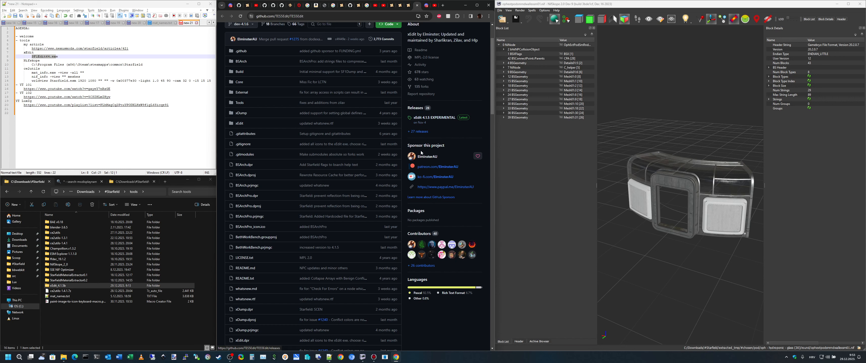
Return to the xedit-builds channel, open the local xEdit_4.1.5b folder and highlight SF1Edit64.exe together with the SF1 log files.
left_click(426, 8)
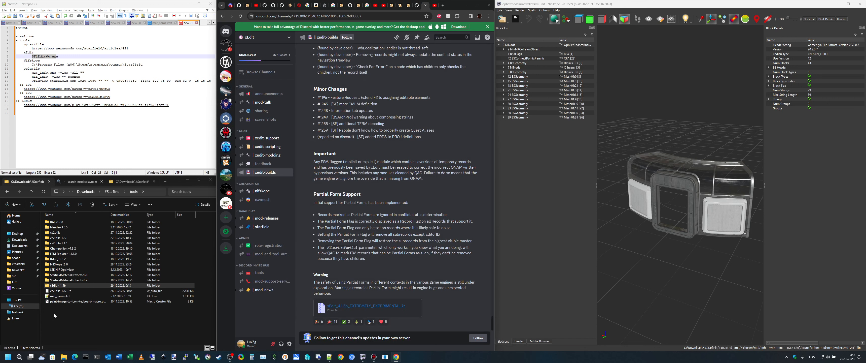
double_click(57, 286)
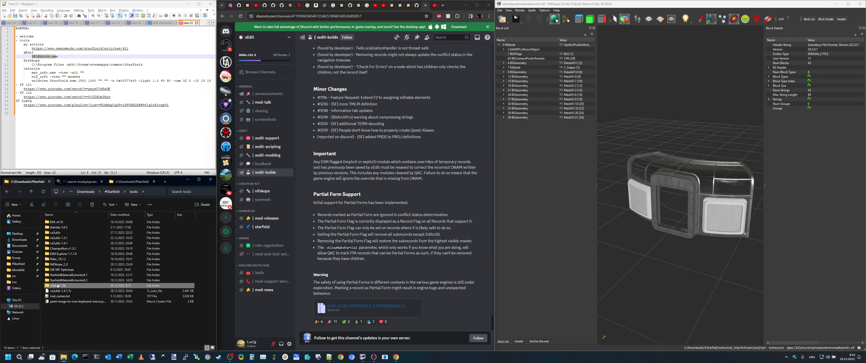
left_click_drag(101, 336, 53, 223)
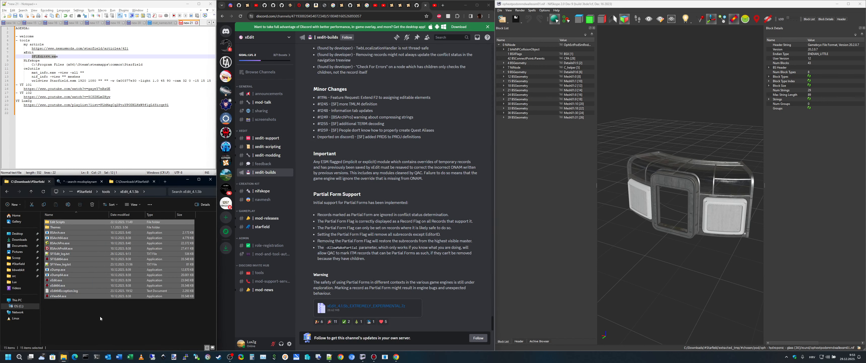
left_click(100, 325)
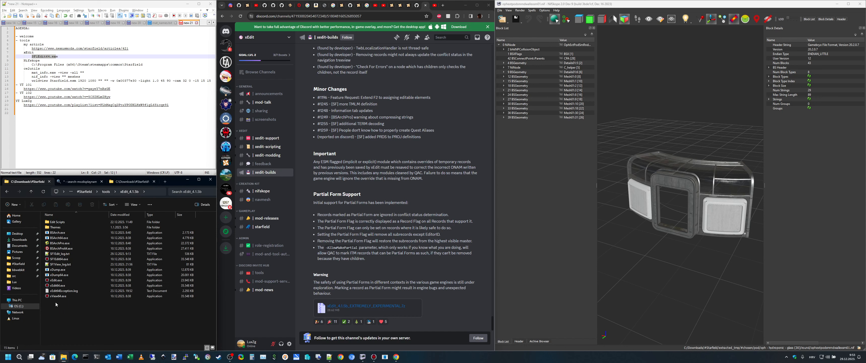
left_click(59, 259)
left_click(60, 264, "ctrl")
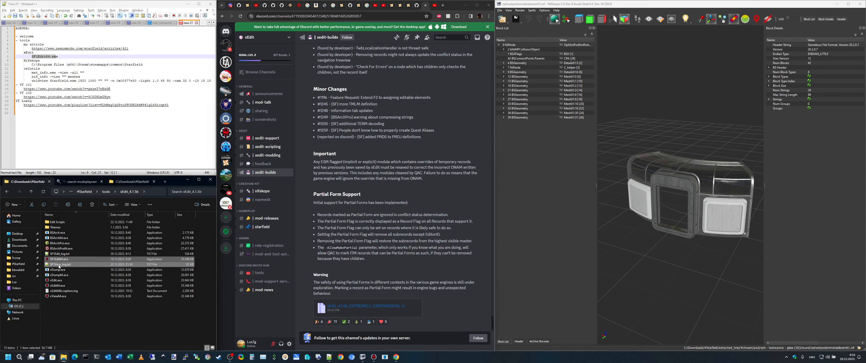
left_click(60, 254, "ctrl")
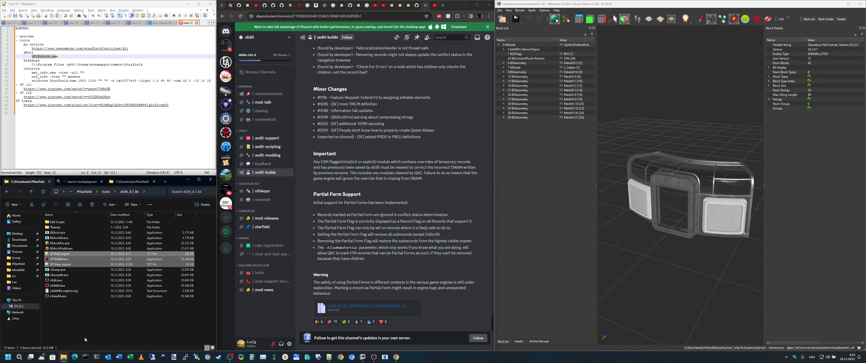
Duplicate xEdit64.exe within the xEdit_4.1.5b folder.
left_click(64, 286)
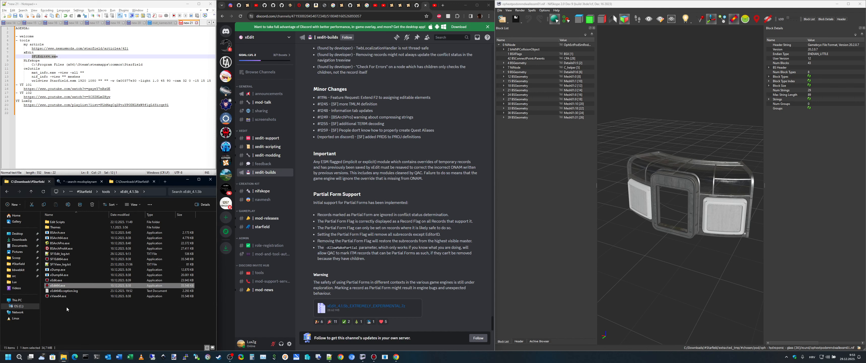
key("ctrl+v")
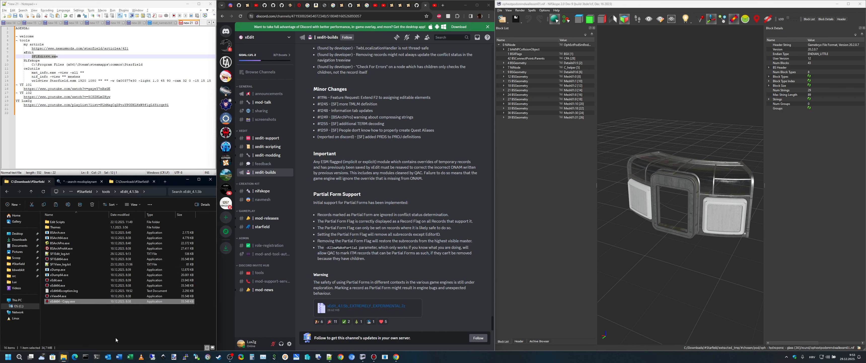
Try to rename the copy of xEdit64.exe as SF1Edit64.exe, declining the alternative name offered.
left_click(61, 303)
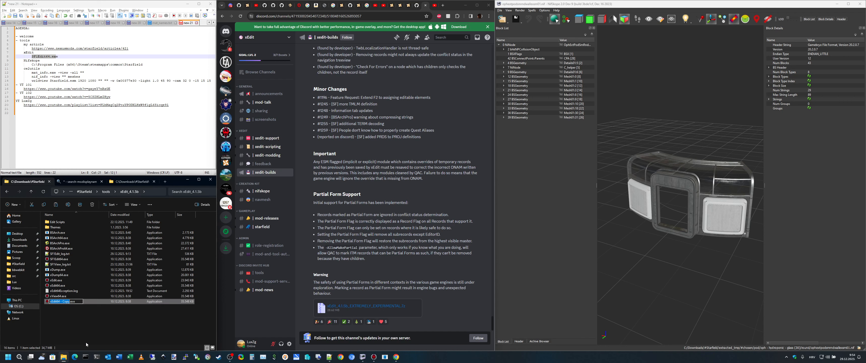
key("Right")
key("ctrl+shift+Left")
key("BackSpace")
key("Home")
key("Delete")
type("SF")
type("1")
type("View")
type("Edit")
left_click(66, 259)
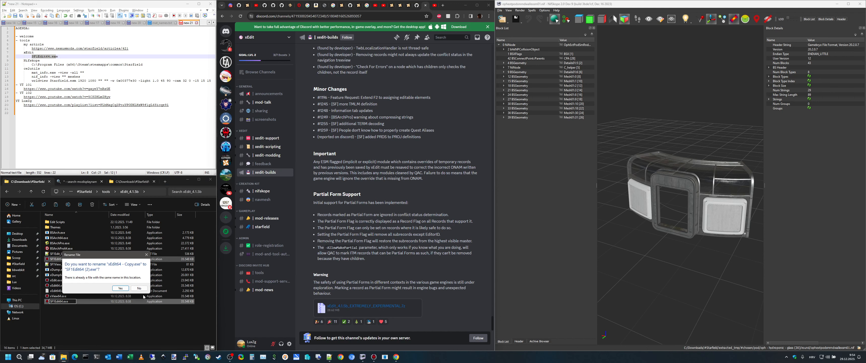
left_click(139, 288)
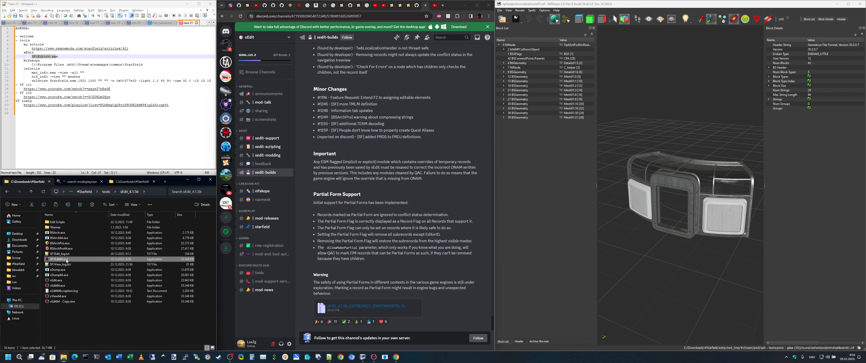
left_click(173, 327)
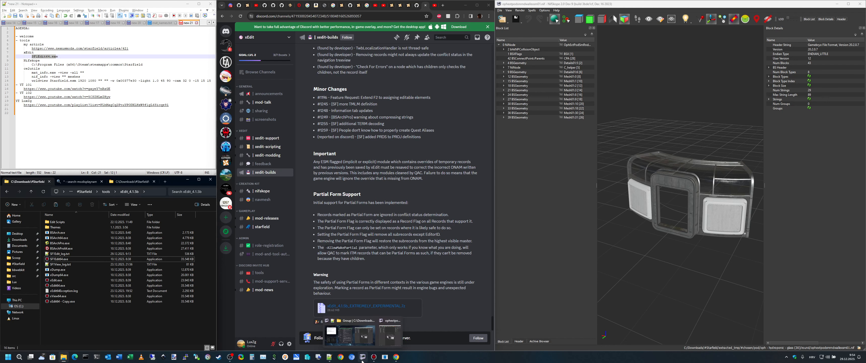
Switch to the running SF1Edit, highlight the final Background Loader line in the message log, and minimize the program.
left_click(374, 357)
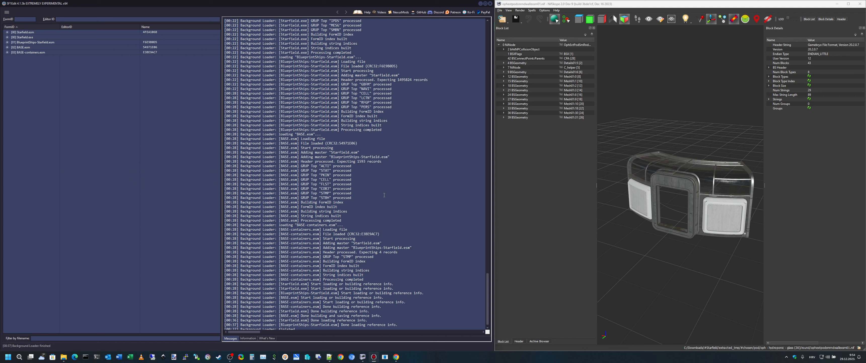
scroll(341, 265, "down", 1)
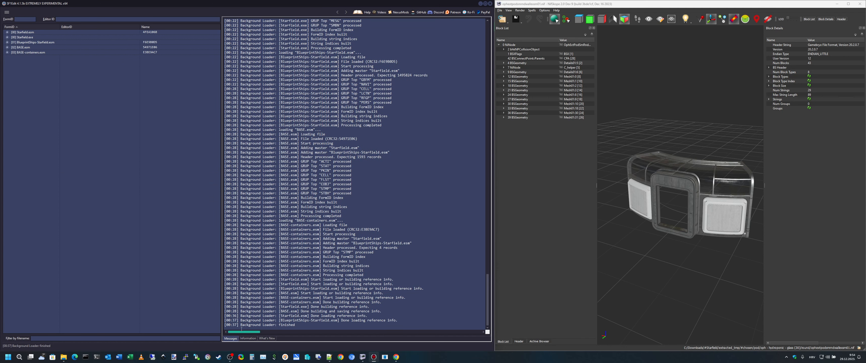
left_click_drag(225, 324, 294, 324)
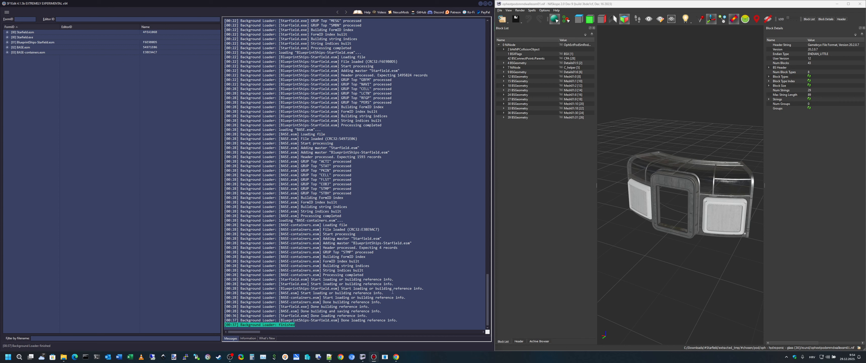
left_click(289, 317)
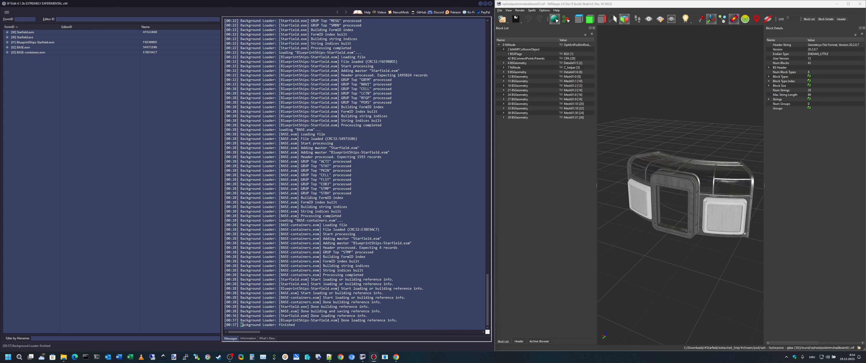
left_click_drag(242, 324, 289, 325)
left_click(481, 4)
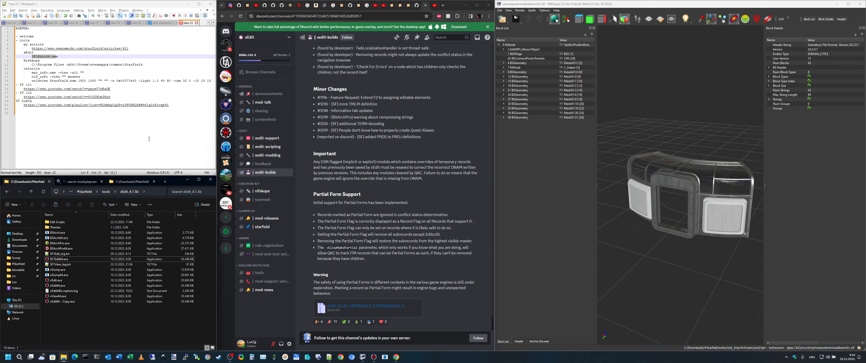
Highlight the Nifskope entry in the agenda notes and return to the top of the TES5Edit GitHub page.
left_click(52, 68)
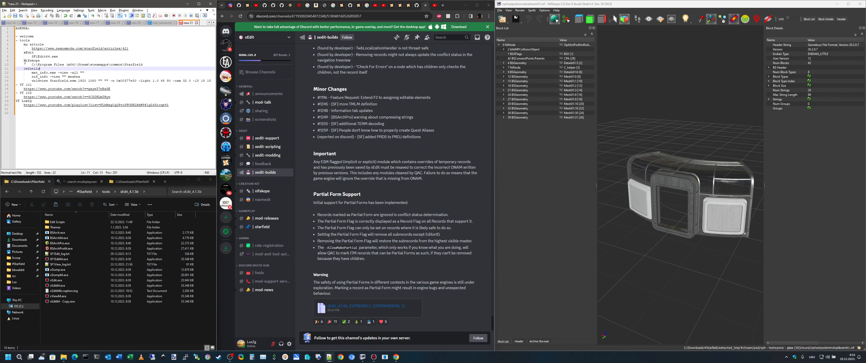
double_click(32, 61)
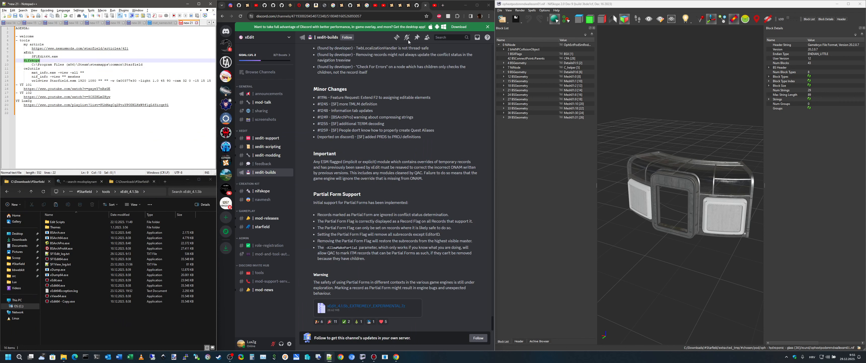
left_click(417, 5)
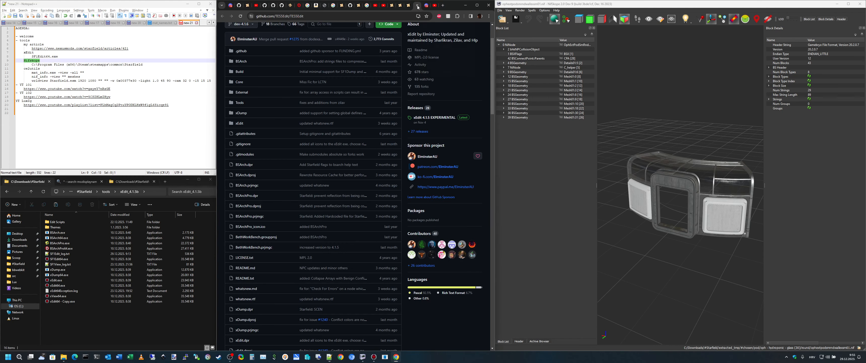
scroll(360, 113, "up", 2)
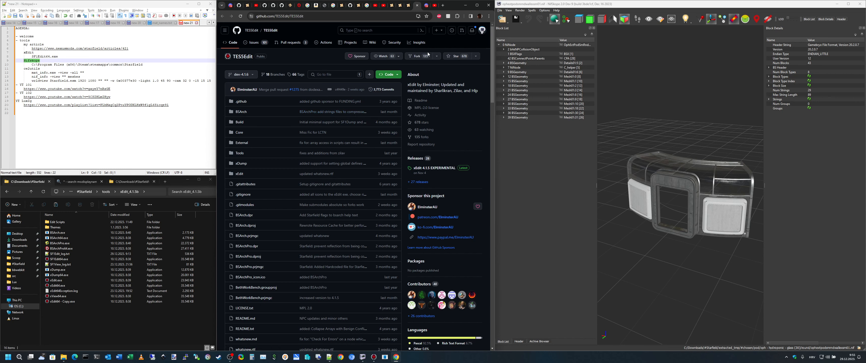
Look up "starfield nifskope" in a new browser page and open the suggested GitHub issue on Starfield support.
left_click(443, 5)
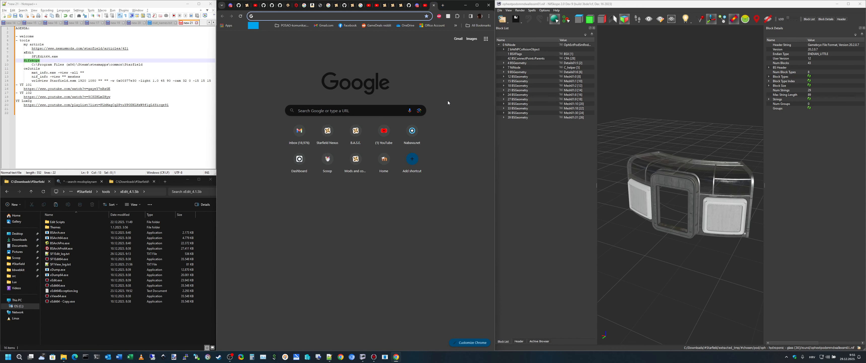
type("starfield")
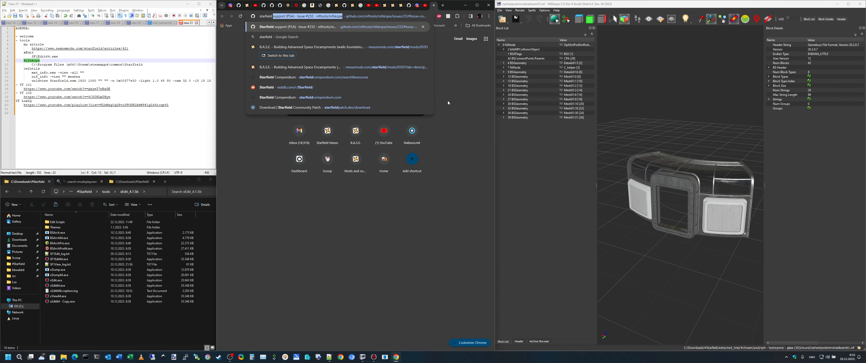
type(" nifskope")
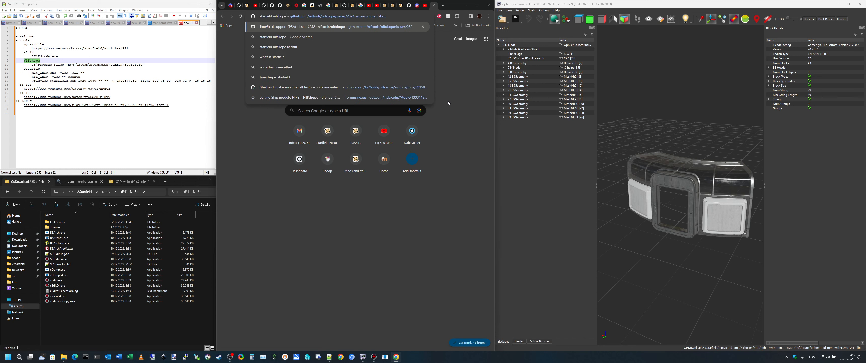
key("Return")
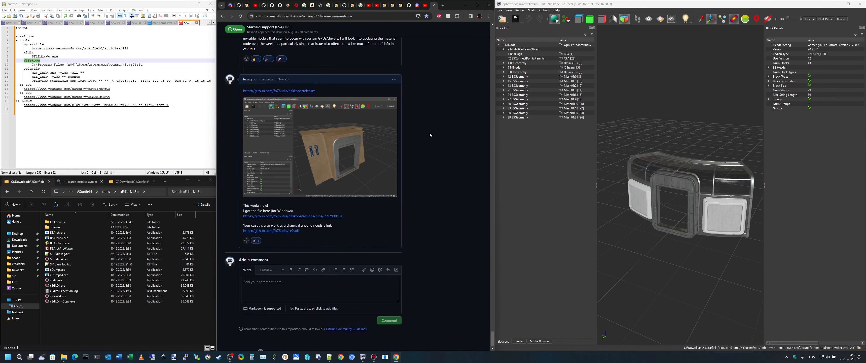
Highlight the title of the Starfield support (PSA) issue and look through its opening post and early comments.
left_click_drag(493, 338, 491, 24)
left_click_drag(248, 60, 303, 60)
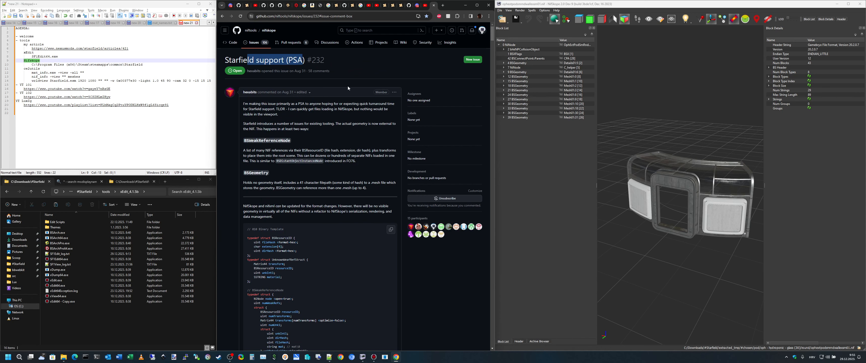
left_click_drag(493, 34, 496, 111)
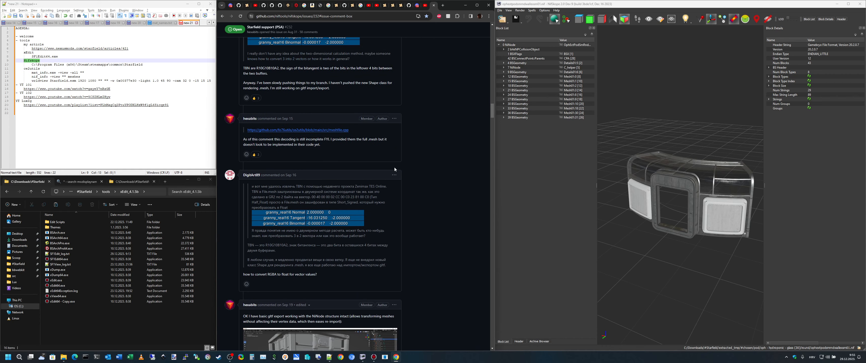
Find the early release comment further down the Starfield support issue and open its linked NifSkope releases page.
scroll(431, 181, "down", 10)
scroll(433, 188, "down", 10)
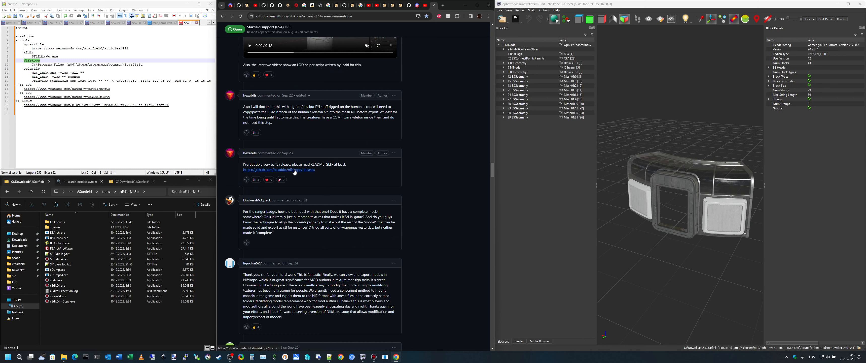
left_click(293, 170)
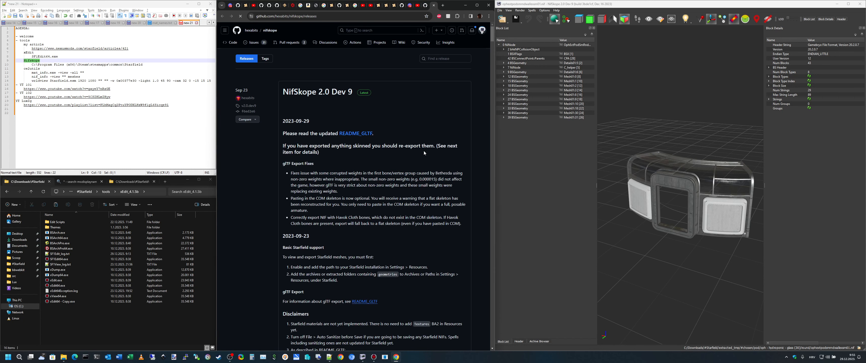
Highlight the repository owner and name, look over the NifSkope 2.0 Dev 9 release notes, and return to the Starfield support issue.
mouse_move(244, 31)
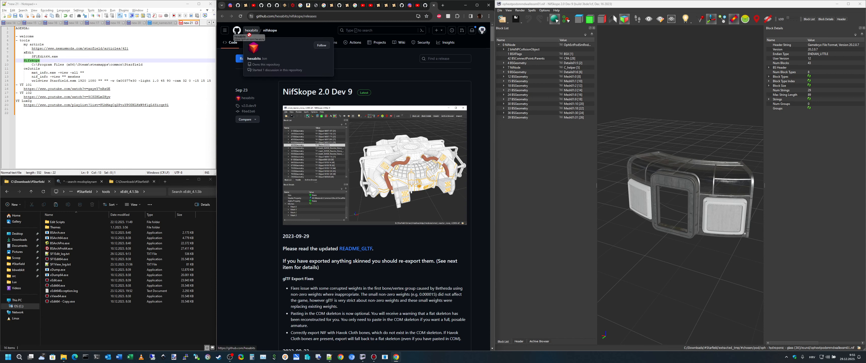
left_click_drag(278, 31, 244, 31)
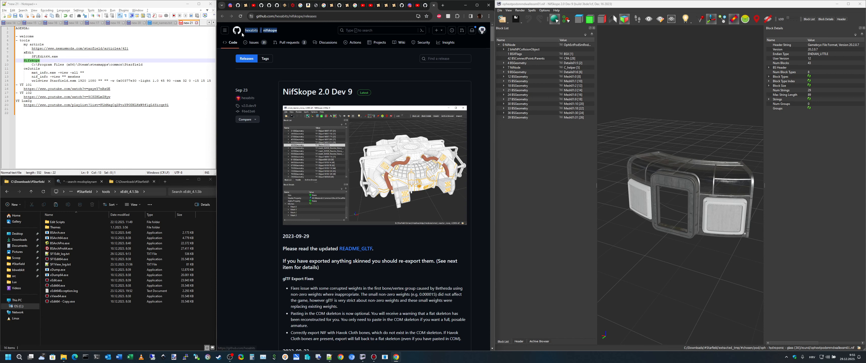
left_click(252, 166)
scroll(441, 184, "down", 1)
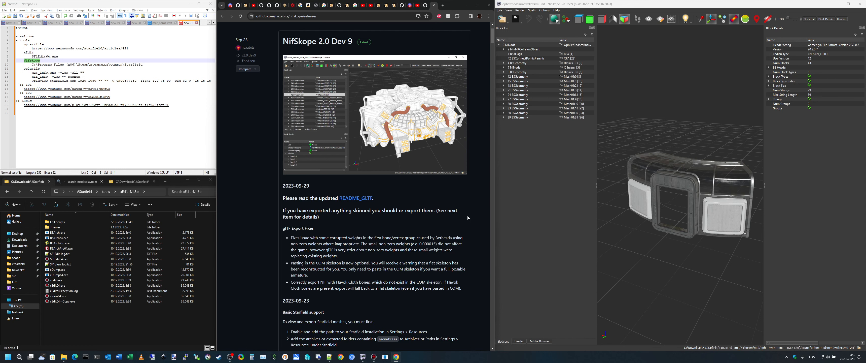
scroll(475, 213, "up", 1)
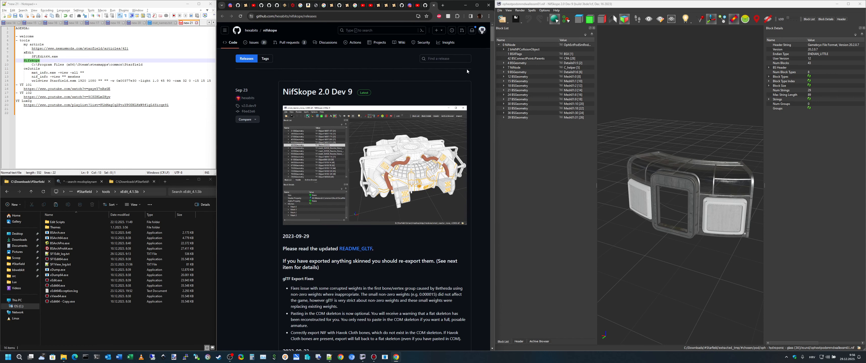
left_click(434, 5)
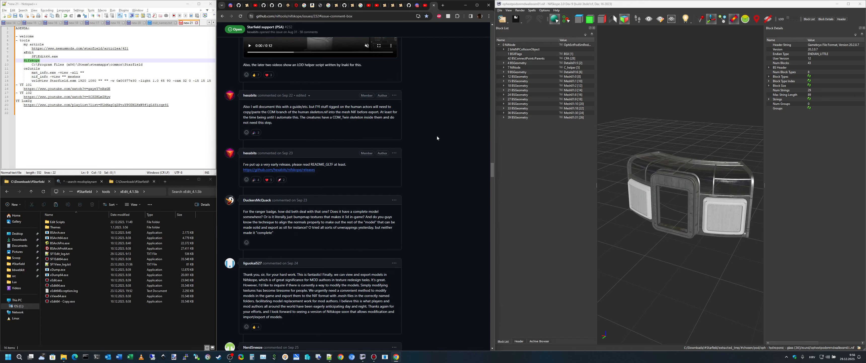
Switch to the Tools of Trade article, highlight its Nifskope section, and open the linked fo76utils branch of Nifskope on GitHub.
left_click(138, 68)
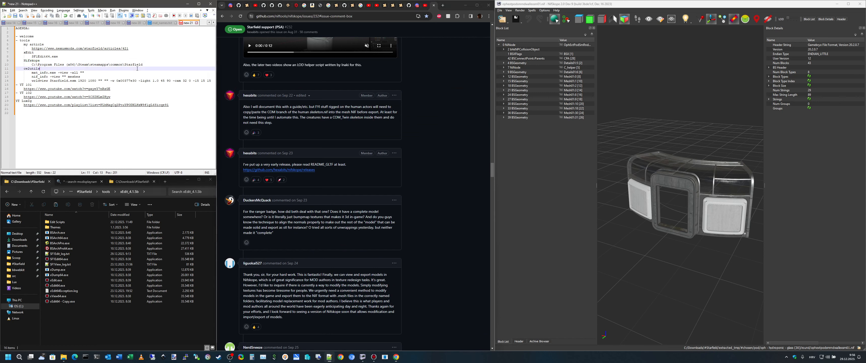
left_click(450, 94)
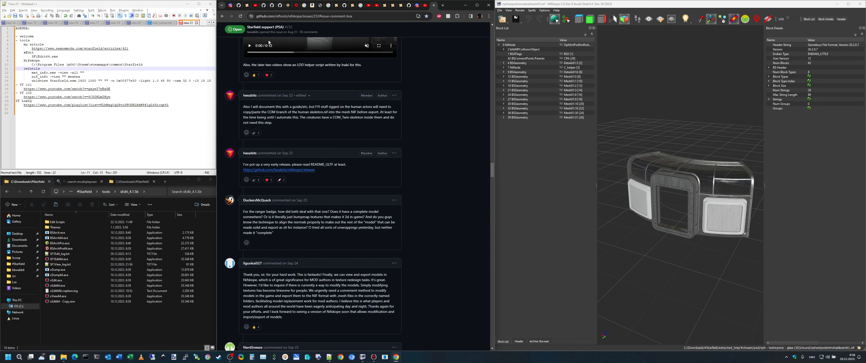
left_click(393, 7)
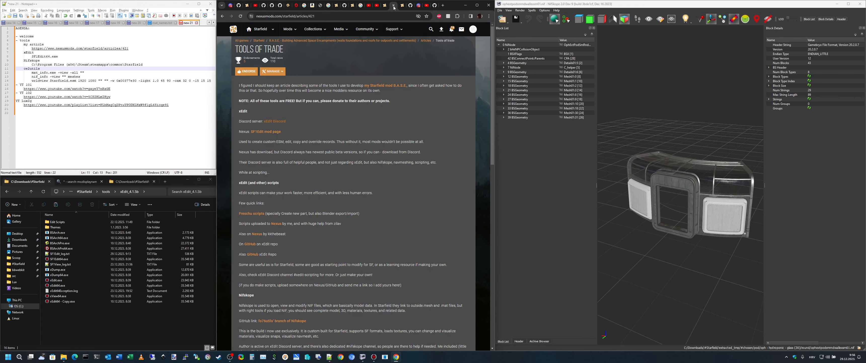
scroll(290, 254, "down", 4)
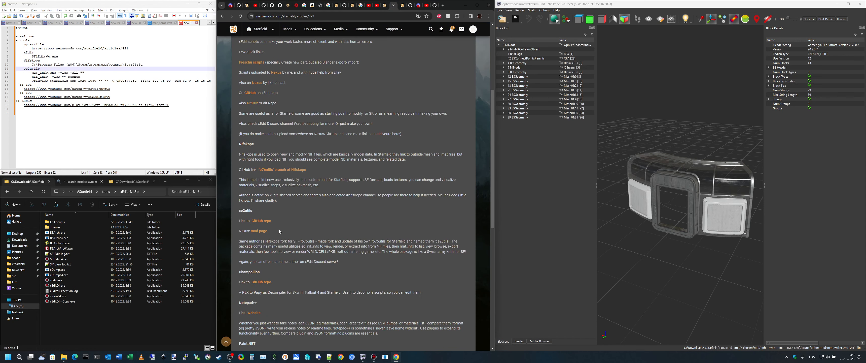
double_click(255, 144)
left_click(265, 167)
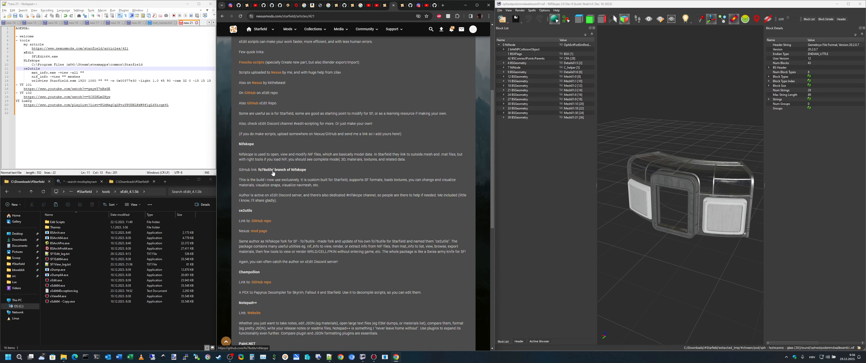
left_click(296, 170)
left_click(396, 6)
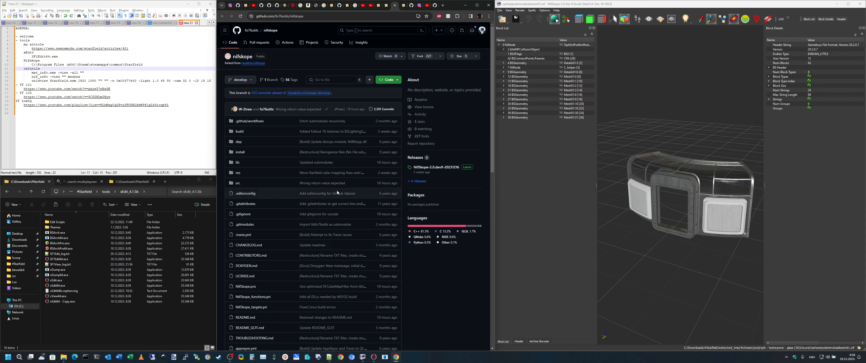
Point out the fork note under the fo76utils nifskope repository title and open the repository's releases list.
left_click_drag(226, 63, 272, 64)
left_click(293, 66)
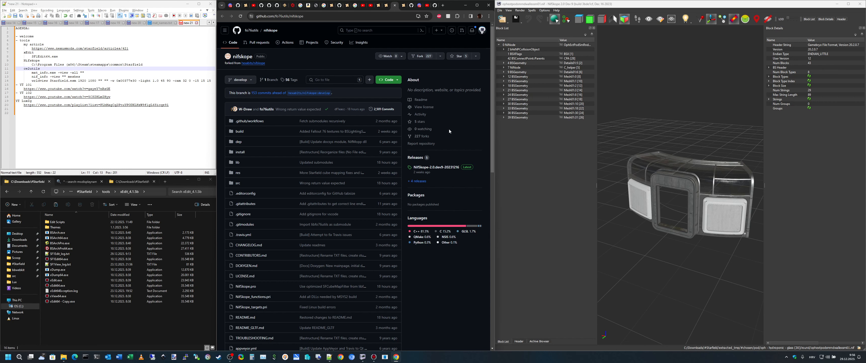
left_click(416, 158)
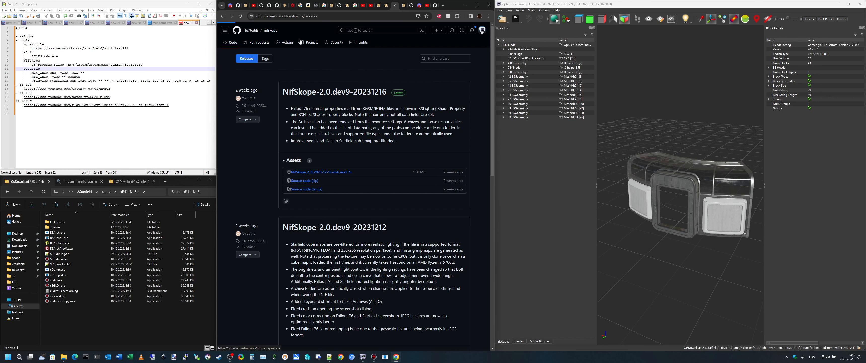
Look through the repository's Actions workflow runs and open the "Wrong return value expected" run with its build artifacts.
left_click(282, 44)
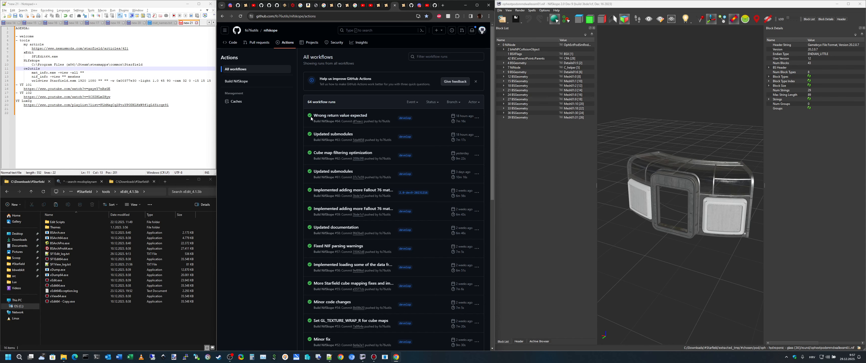
scroll(375, 206, "down", 8)
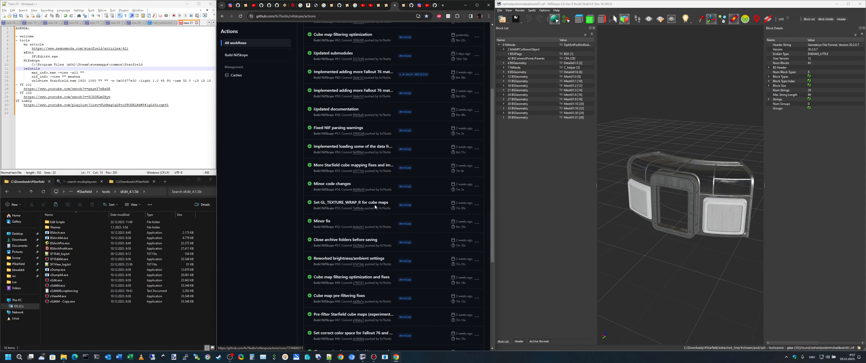
scroll(375, 206, "up", 8)
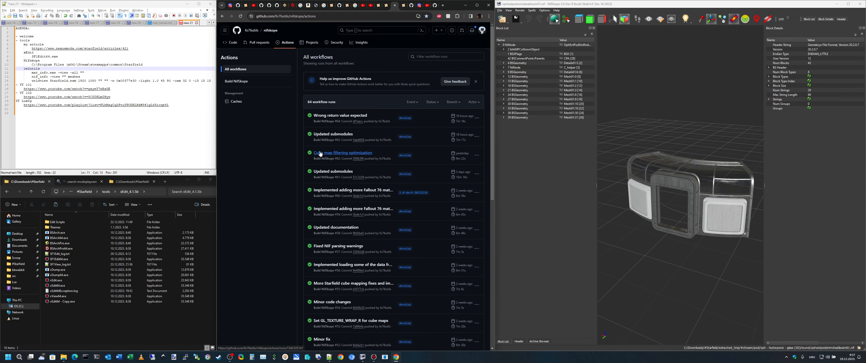
left_click(339, 119)
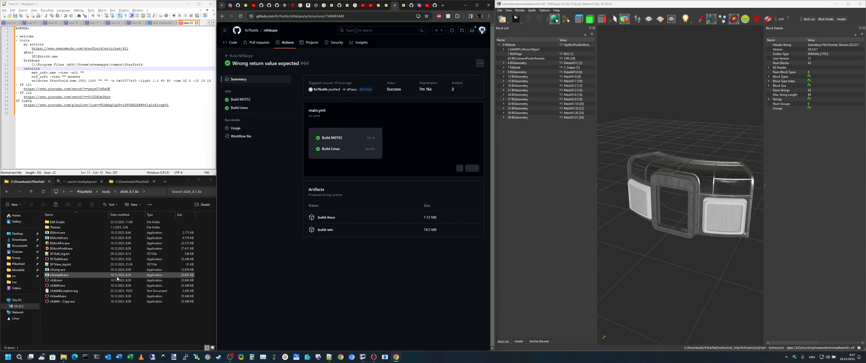
Open the NifSkope_2_0 folder inside the Starfield tools folder and launch NifSkope.exe.
left_click(106, 192)
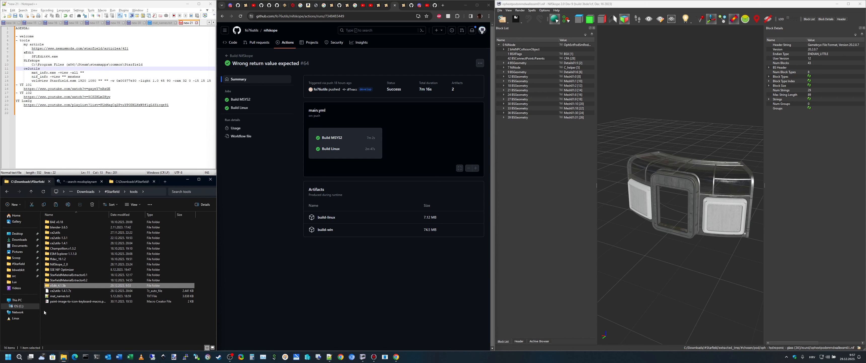
double_click(55, 264)
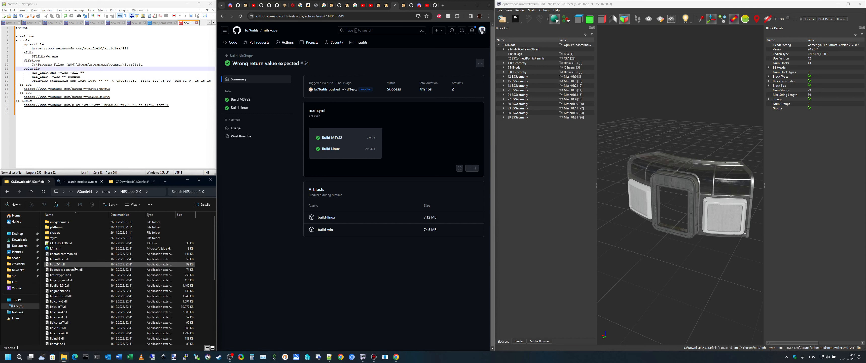
scroll(102, 297, "down", 5)
scroll(103, 298, "down", 3)
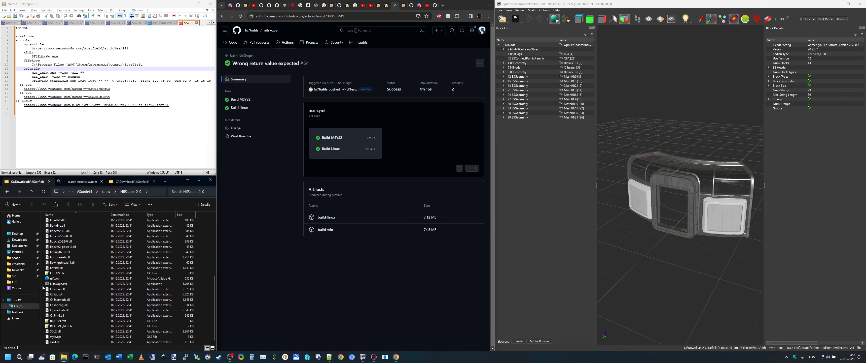
left_click(62, 285)
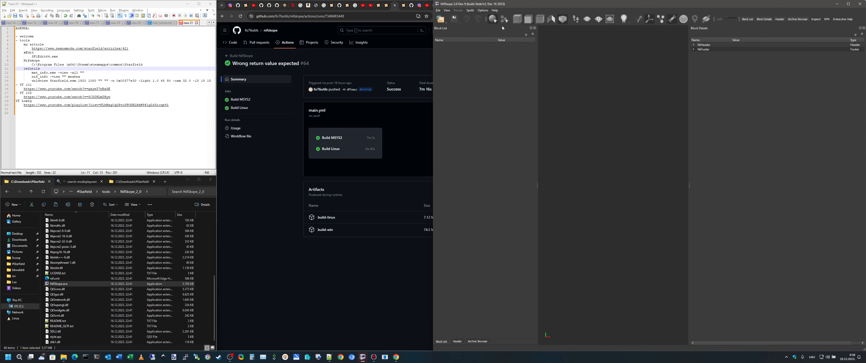
In NifSkope's Resources settings, browse for the Starfield game folder using the notes' path C:\Program Files (x86)\Steam\steamapps\common\Starfield.
left_click(483, 11)
left_click(489, 18)
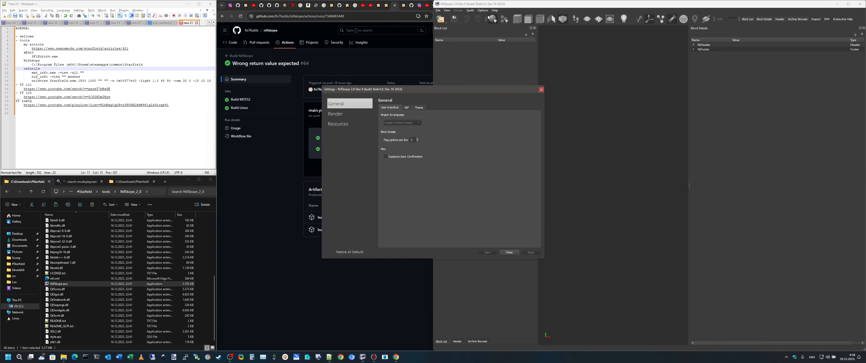
left_click(345, 124)
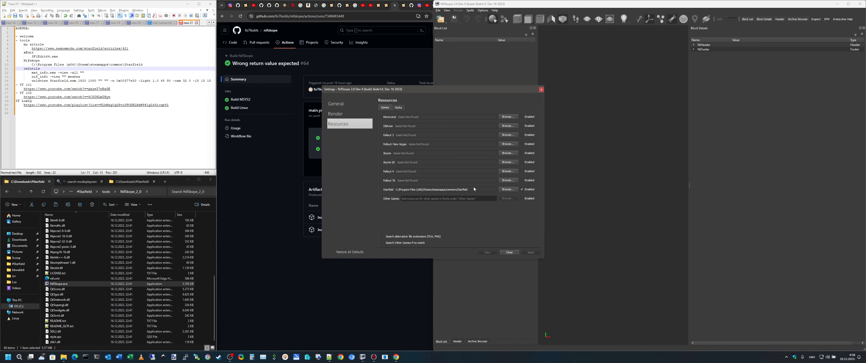
left_click(508, 189)
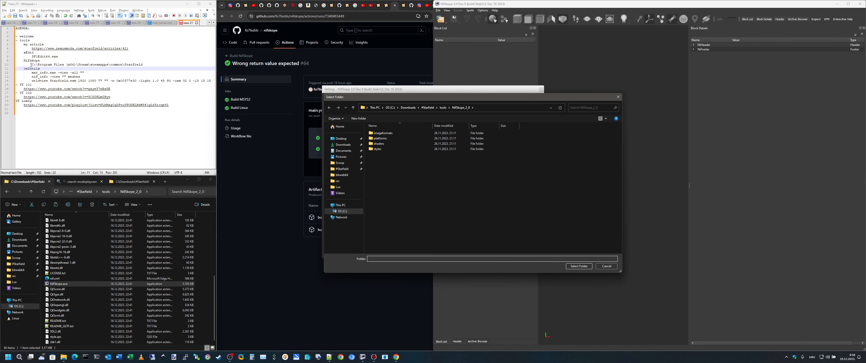
left_click_drag(31, 64, 142, 63)
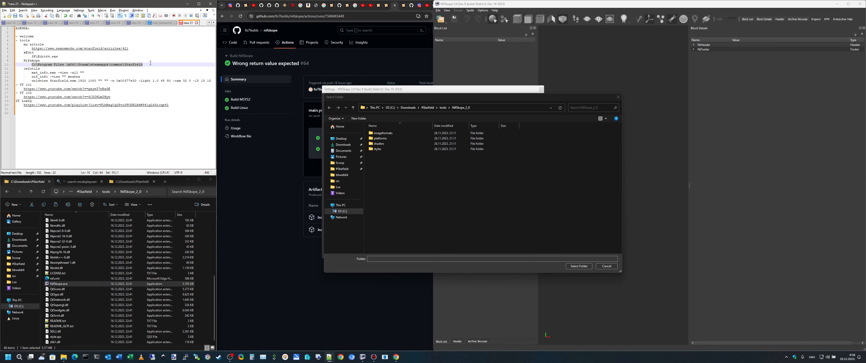
left_click(495, 110)
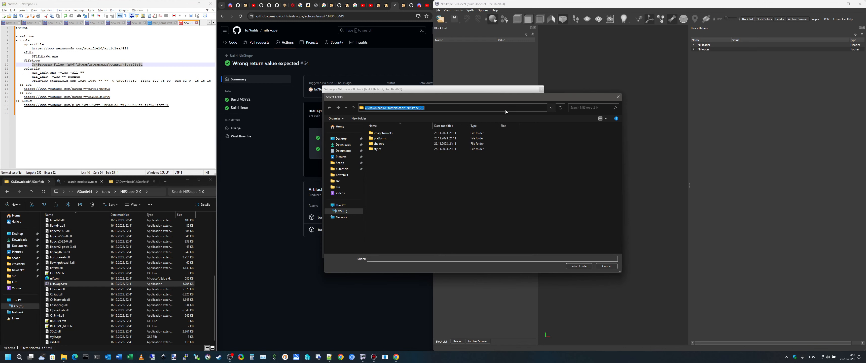
type("C:\\Program Files (x86)\\Steam\\steamapps\\common\\Starfield")
key("Return")
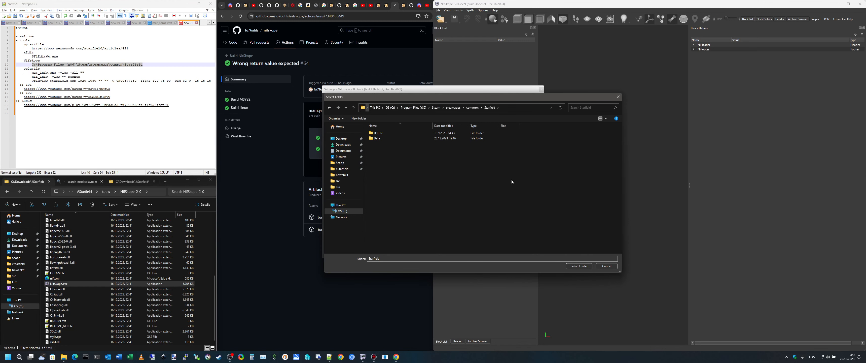
Open C:\Program Files (x86)\Steam\steamapps\common\Starfield in a new File Explorer tab and highlight Starfield.exe.
left_click(165, 181)
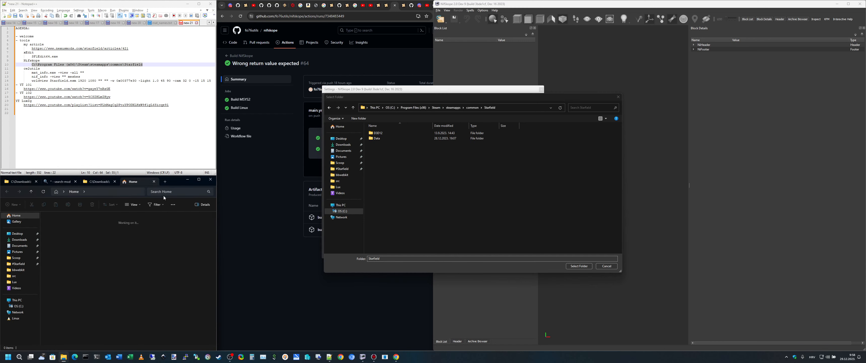
left_click(108, 191)
type("C:\\Program Files (x86)\\Steam\\steamapps\\common\\Starfield")
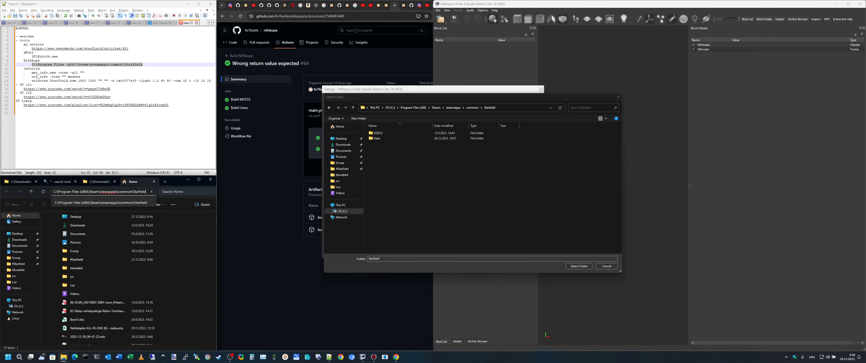
key("Return")
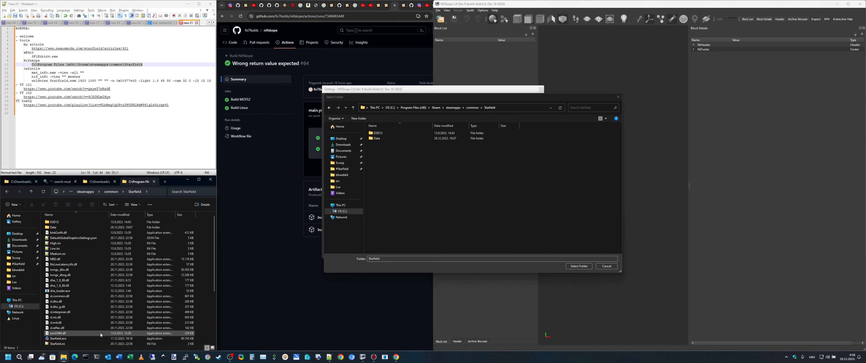
left_click(62, 339)
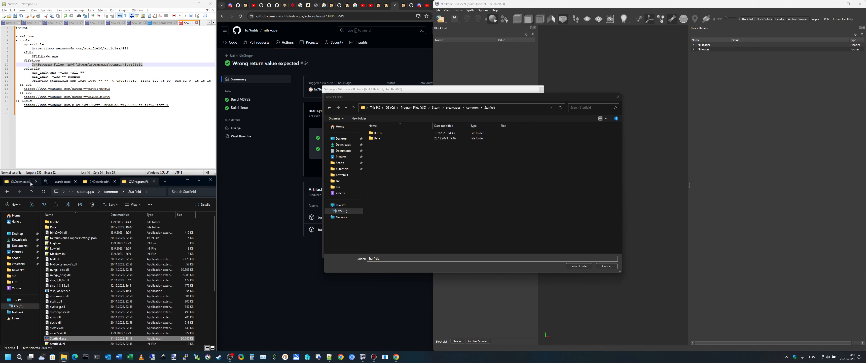
Return File Explorer to the NifSkope_2_0 folder and accept the Starfield folder as NifSkope's game path.
left_click(14, 182)
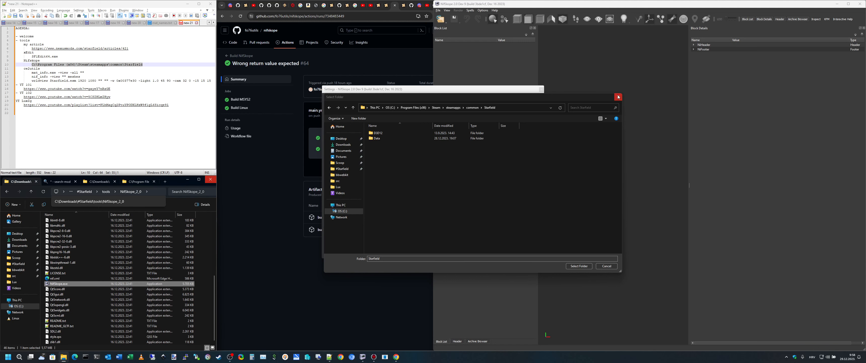
left_click(579, 266)
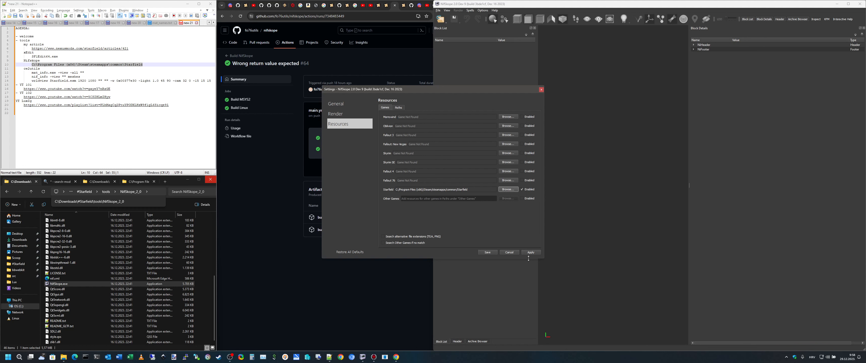
Apply the Starfield game path, replace the listed data path by auto-detecting the game paths, and apply the resource settings again.
left_click(535, 252)
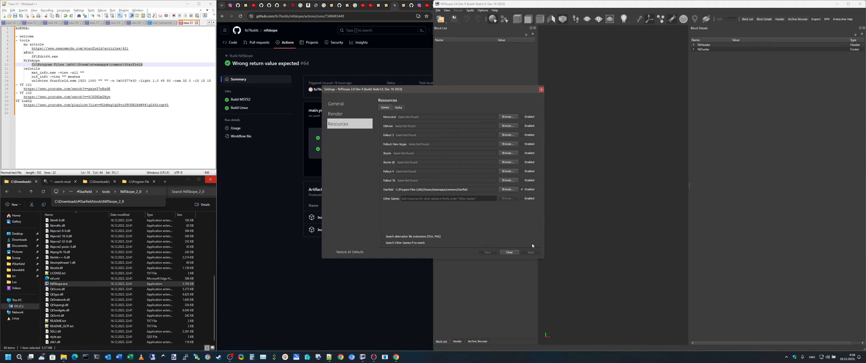
left_click(399, 107)
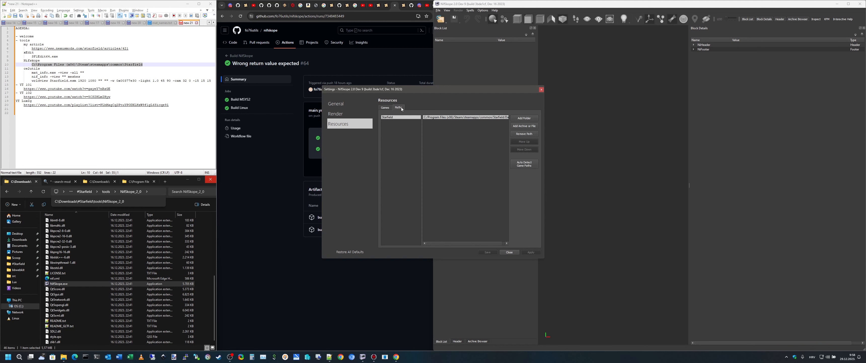
left_click(527, 134)
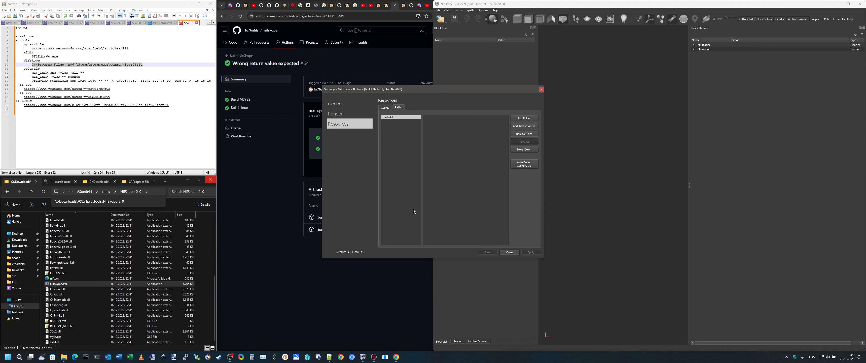
left_click(528, 166)
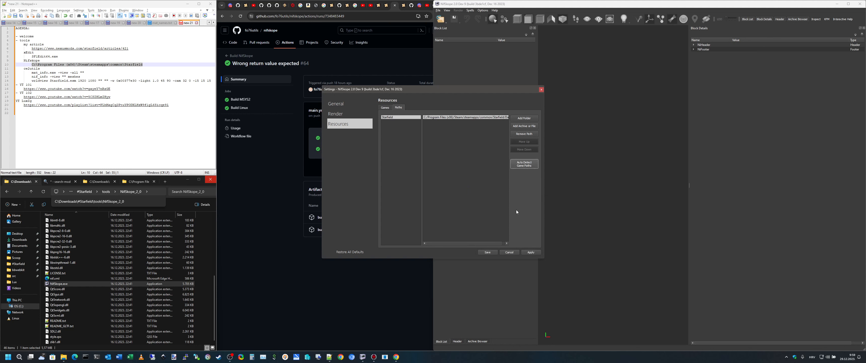
left_click_drag(544, 259, 608, 261)
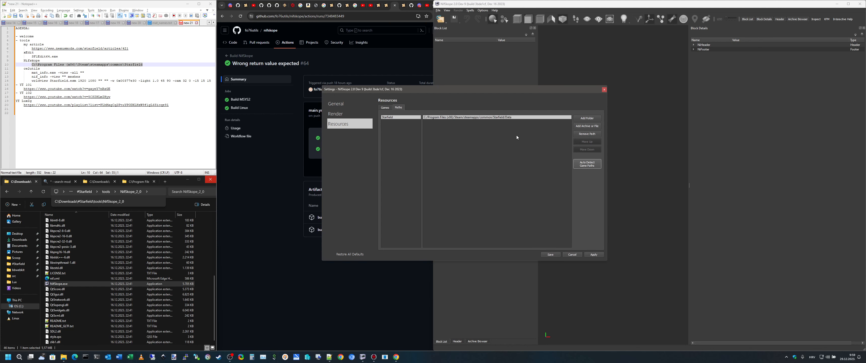
left_click(594, 254)
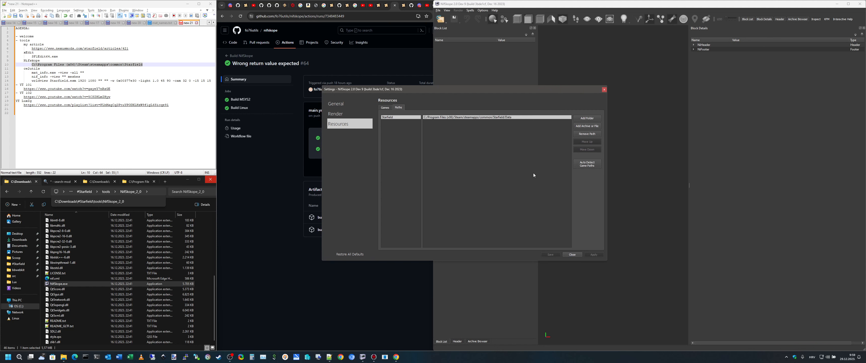
left_click(577, 256)
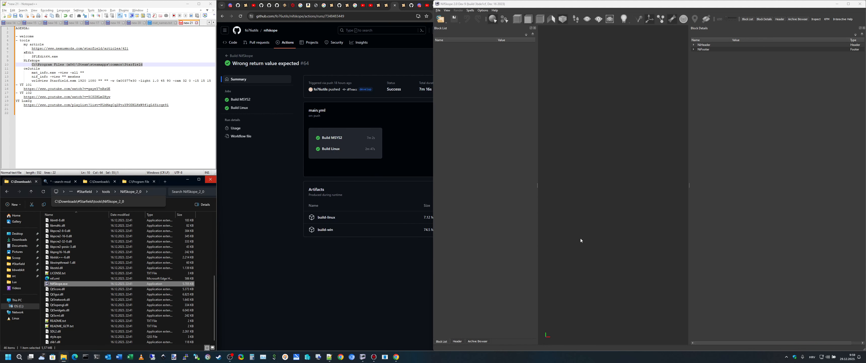
Open the recent file opsextpodsmwall02.nif, inspect the textured model by rotating it, and close that NifSkope window.
left_click(439, 10)
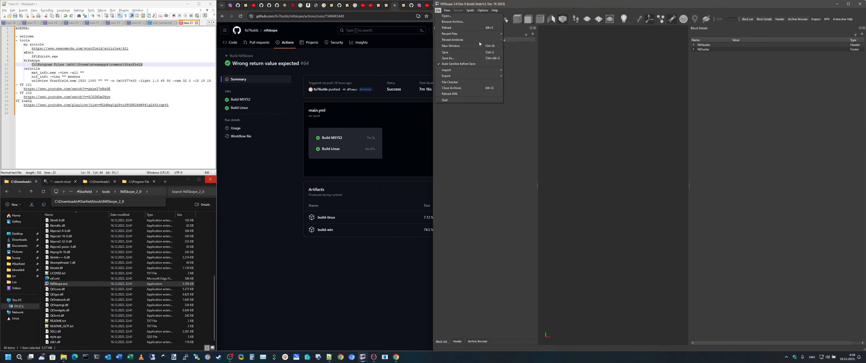
mouse_move(483, 33)
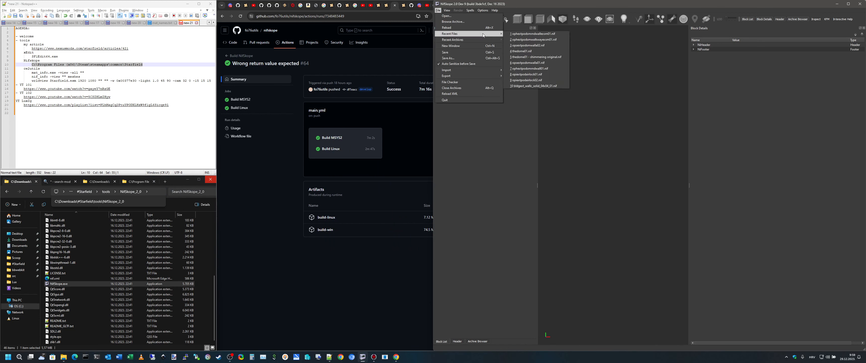
left_click(541, 46)
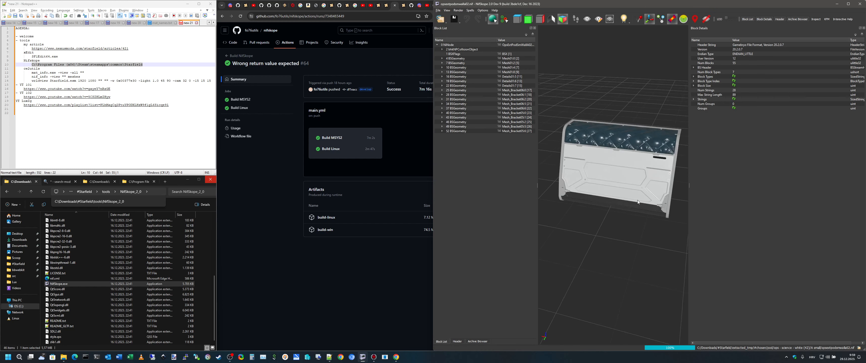
mouse_move(638, 200)
left_mouse_down()
mouse_move(617, 202)
mouse_move(653, 187)
mouse_move(664, 196)
mouse_move(622, 200)
left_mouse_up()
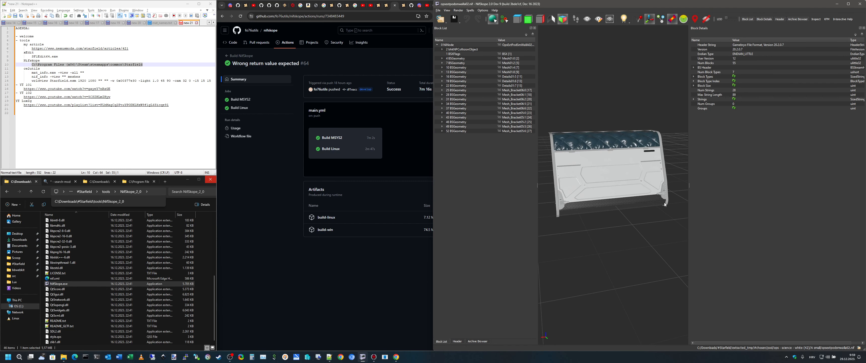
left_click(861, 4)
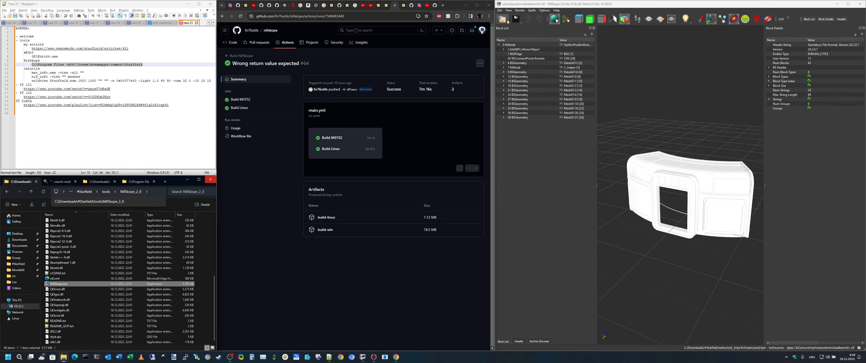
left_click(501, 11)
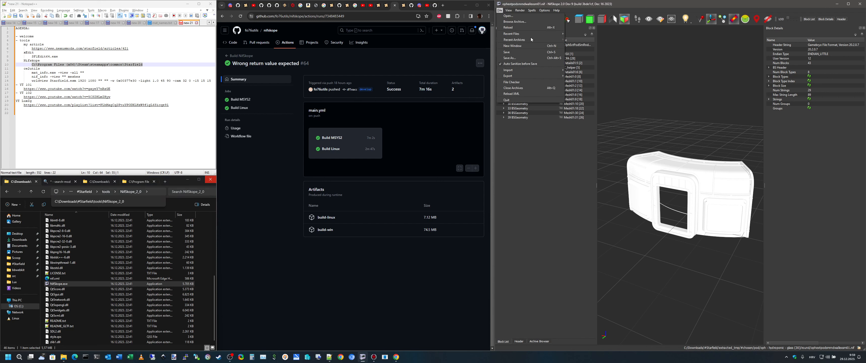
mouse_move(531, 35)
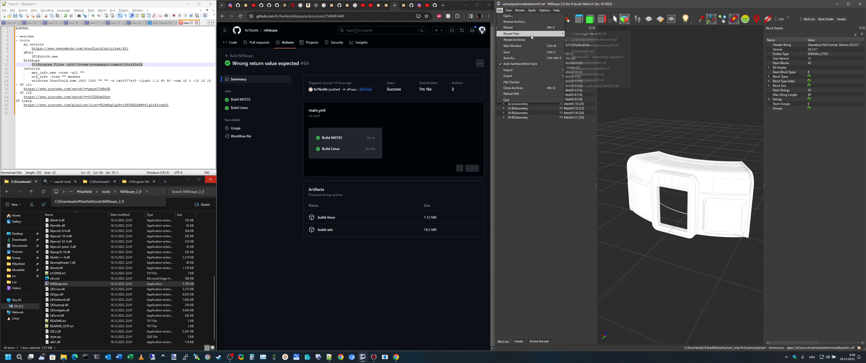
left_click(390, 254)
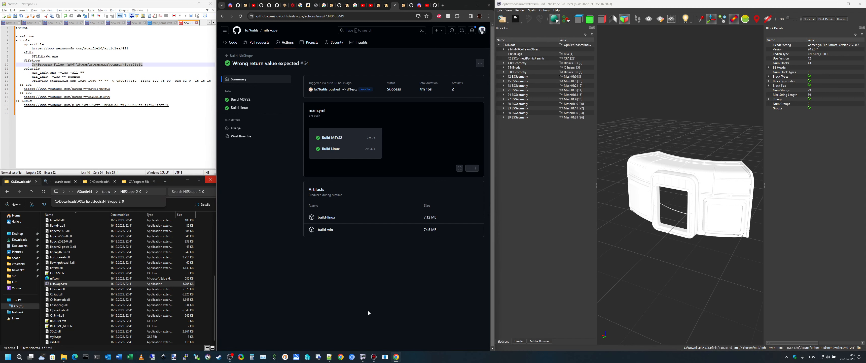
Highlight the ce2utils entry in the agenda notes and open its GitHub repo from the Nexus Mods article.
double_click(27, 68)
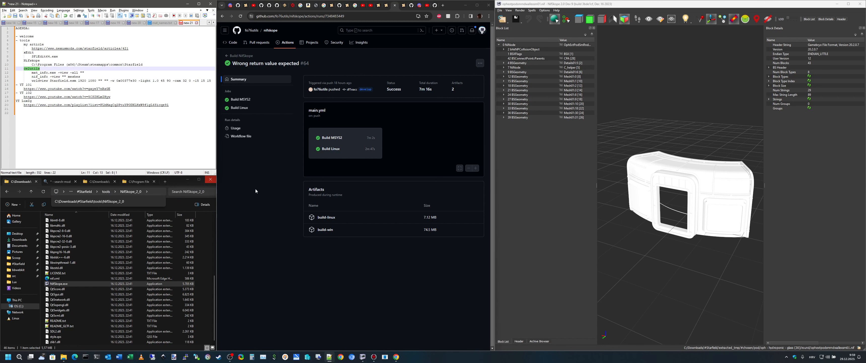
left_click(386, 6)
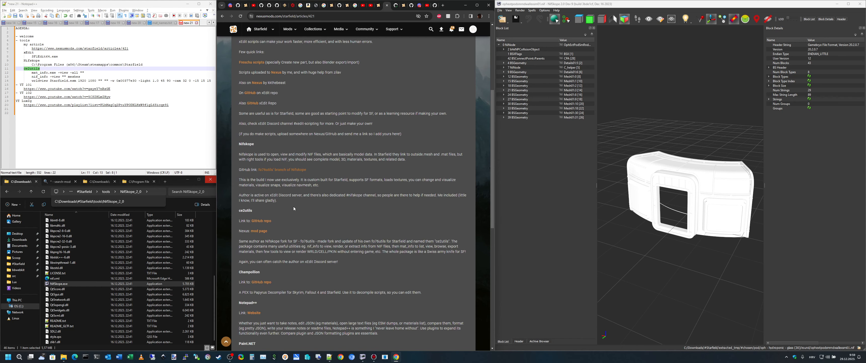
scroll(294, 219, "down", 2)
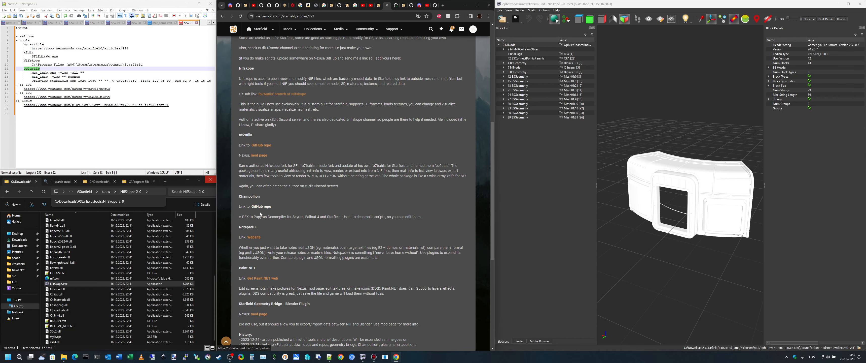
left_click(264, 146)
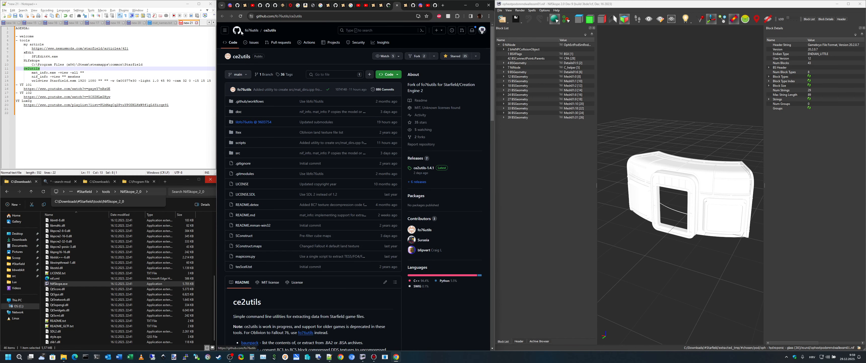
Examine the utilities listed in the ce2utils README and the repository's releases and Actions workflow runs.
mouse_move(253, 34)
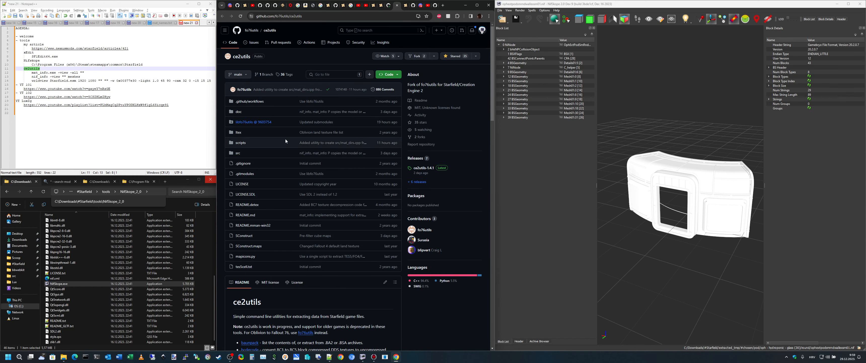
scroll(339, 207, "down", 3)
scroll(338, 203, "down", 5)
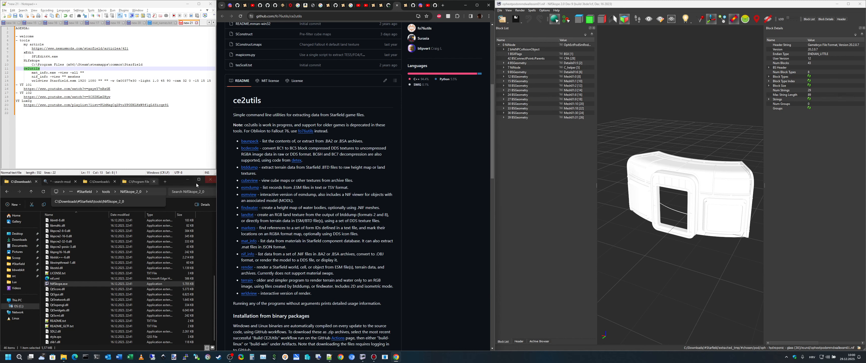
scroll(398, 149, "up", 4)
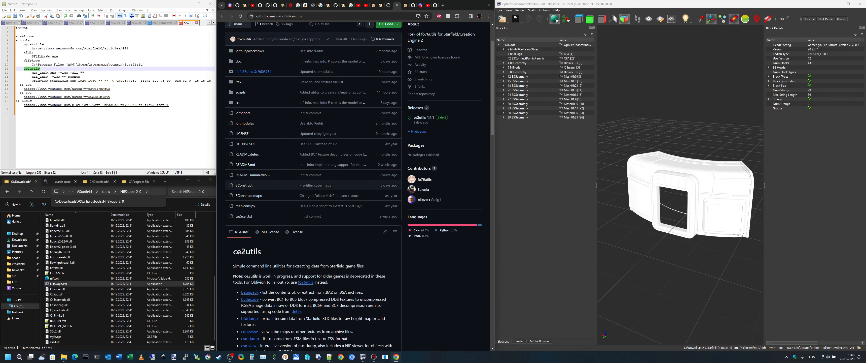
left_click(415, 109)
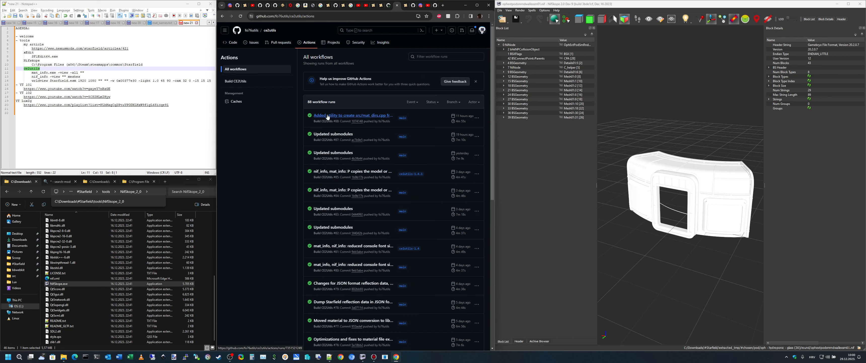
left_click(328, 116)
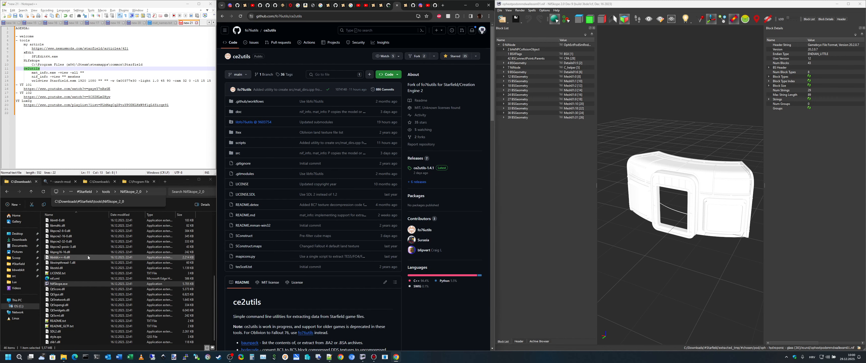
Open the ce2utils-1.4.1 folder inside the Starfield tools folder and look through its executables.
left_click(31, 192)
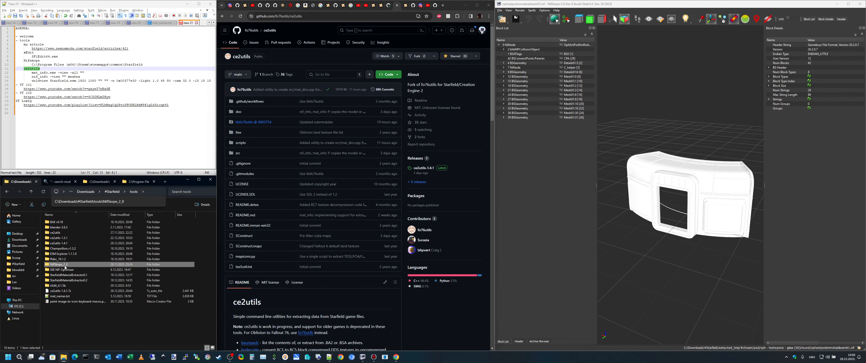
left_click(65, 243)
double_click(64, 244)
scroll(101, 286, "down", 4)
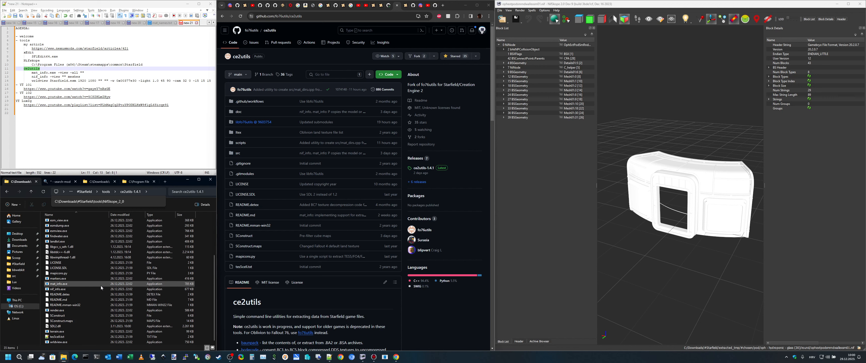
scroll(101, 286, "up", 4)
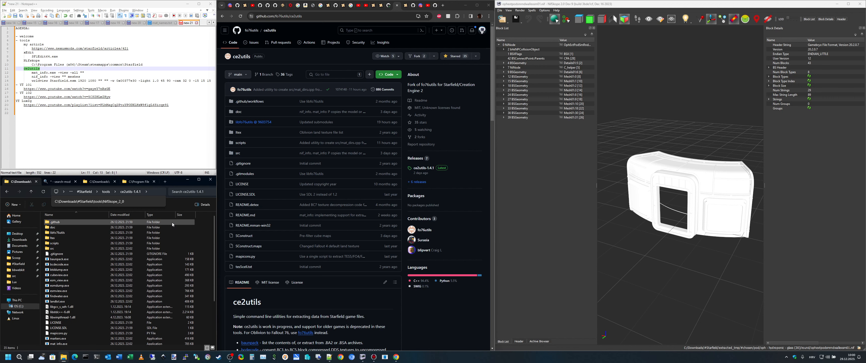
Launch a cmd command prompt in the ce2utils-1.4.1 folder and place its window clear of the notes.
left_click(155, 190)
type("cmd")
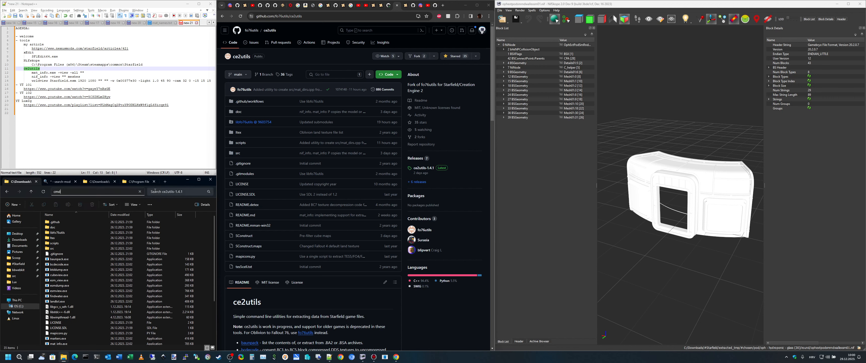
key("Return")
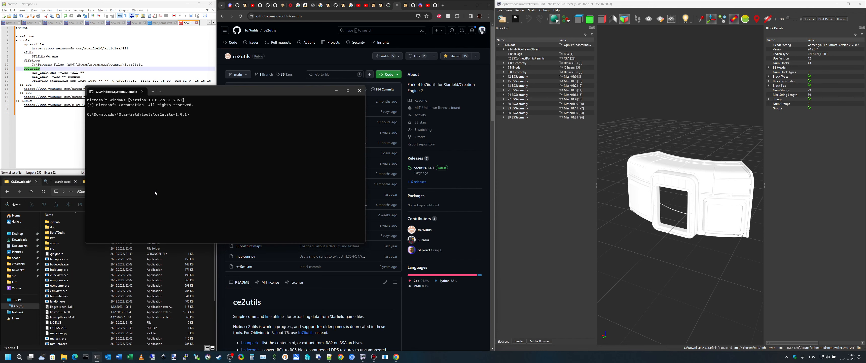
left_click_drag(230, 92, 361, 97)
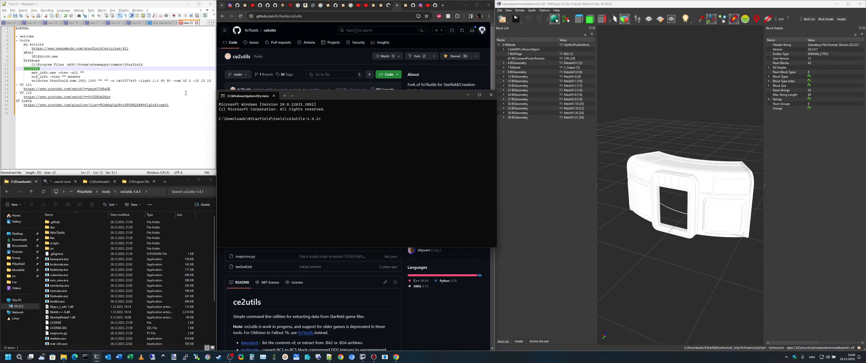
Copy the command mat_info.exe -view -all "" from the notes and run it in the command prompt to open the material viewer.
left_click(32, 72)
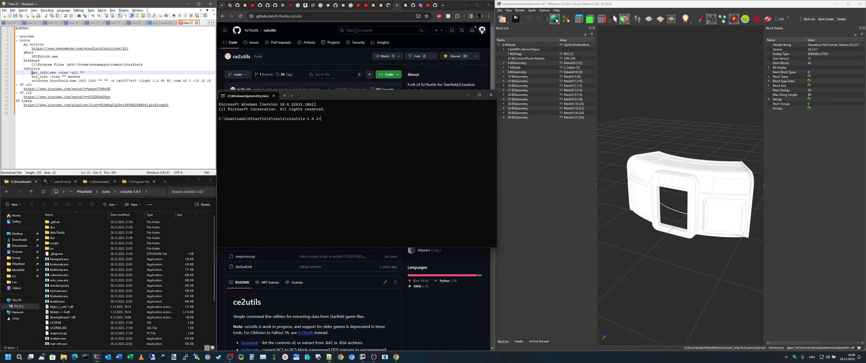
left_click_drag(32, 72, 87, 72)
key("ctrl+c")
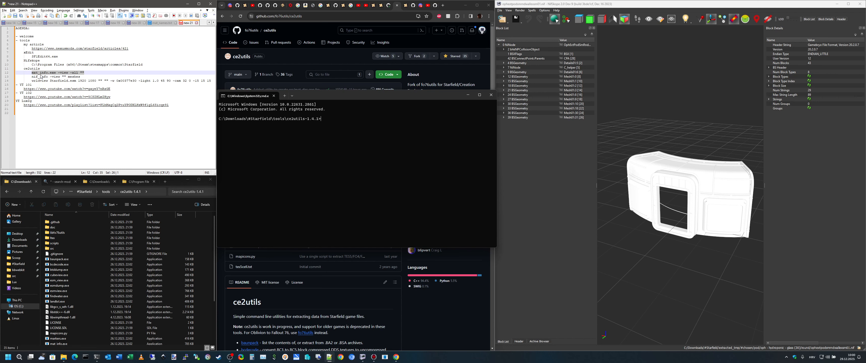
left_click(352, 96)
key("ctrl+v")
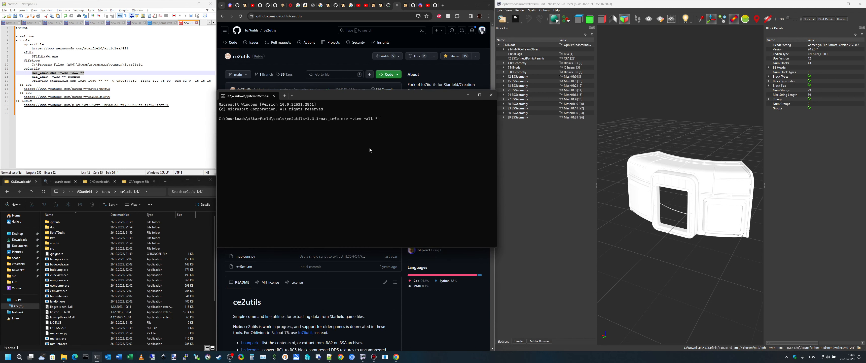
key("Return")
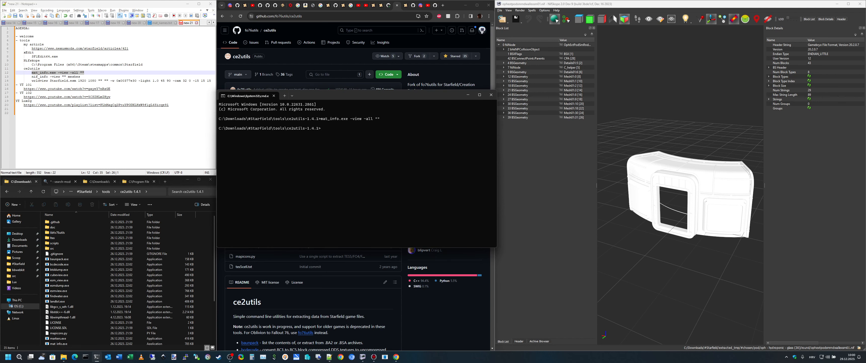
key("Up")
key("Up")
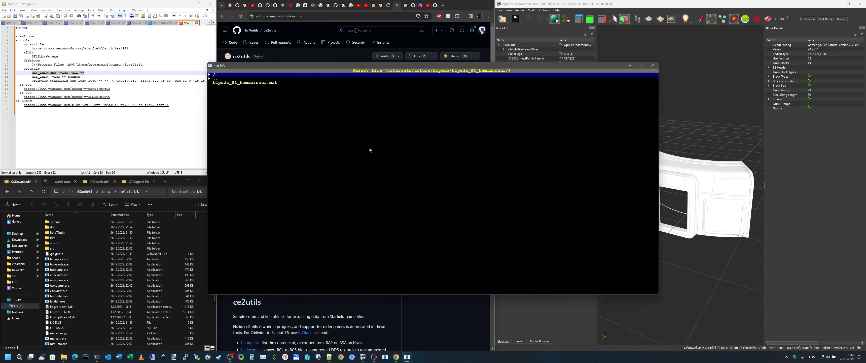
Browse the material list up to the materials root and into the architecture/neon folder.
key("Return")
key("Down")
key("Return")
key("Down")
key("Down")
key("Down")
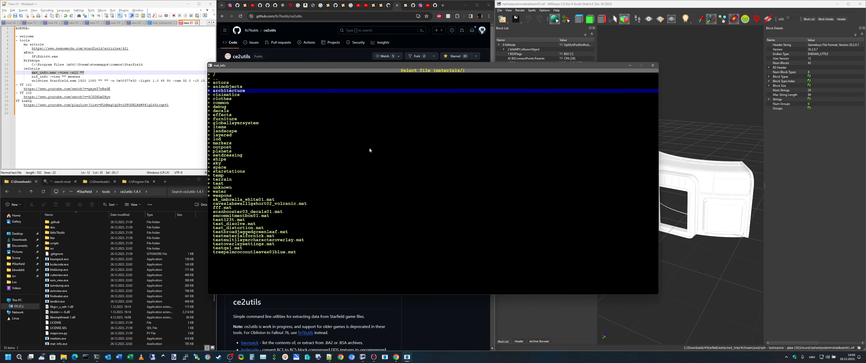
key("Return")
key("Down")
key("Down")
key("Down")
key("Down")
key("Return")
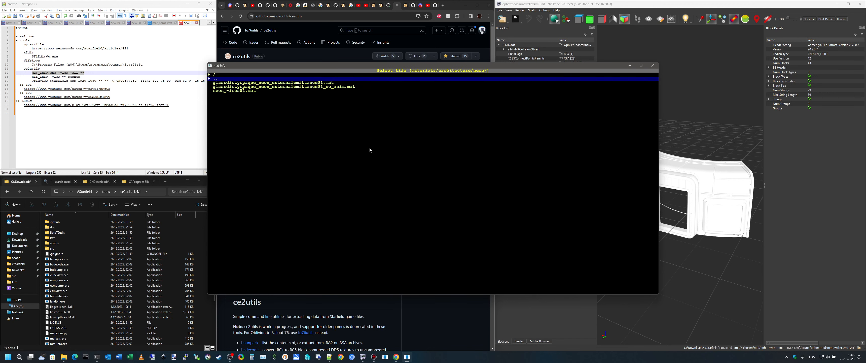
Preview the three neon materials from glassdirtyopaque_neon_externalemittance01.mat to neon_wires01.mat, and close the material viewer.
key("Down")
key("Return")
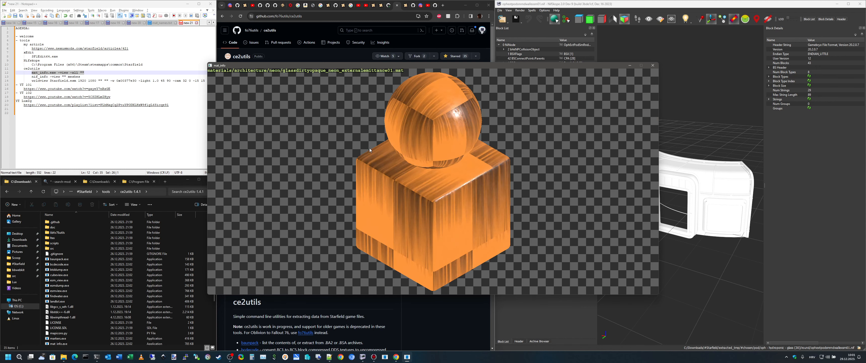
key("F9")
key("Down")
key("Return")
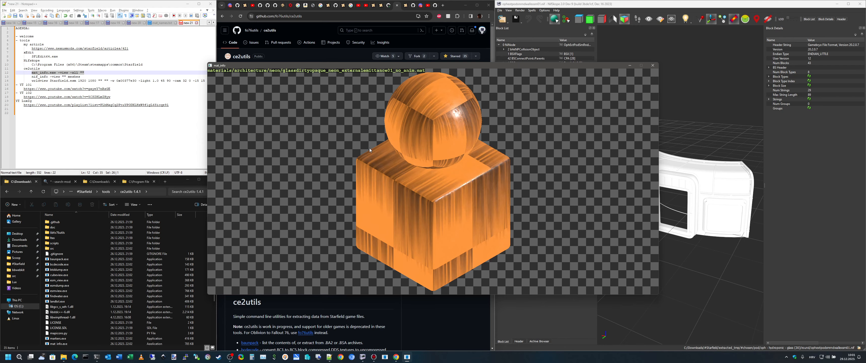
key("F9")
key("Down")
key("Return")
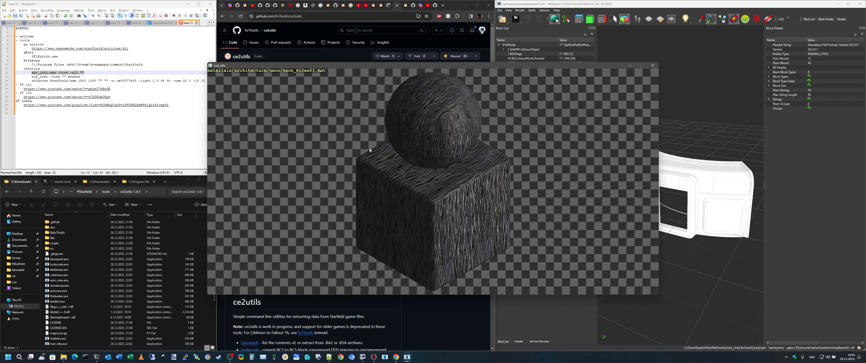
left_click(652, 65)
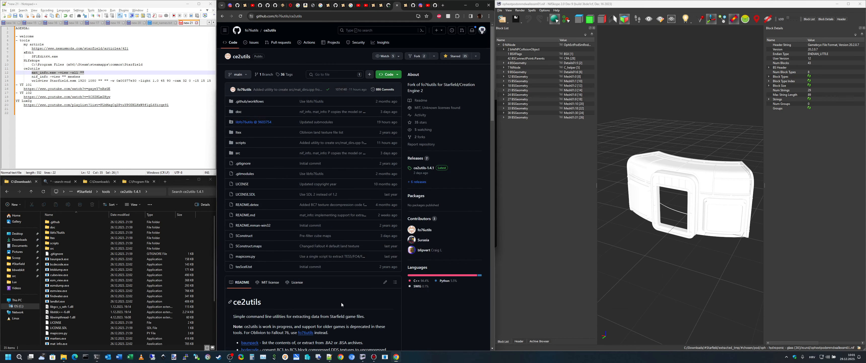
Read the mat_info documentation linked in the ce2utils README, especially its options, and return to the repository page.
scroll(341, 303, "down", 5)
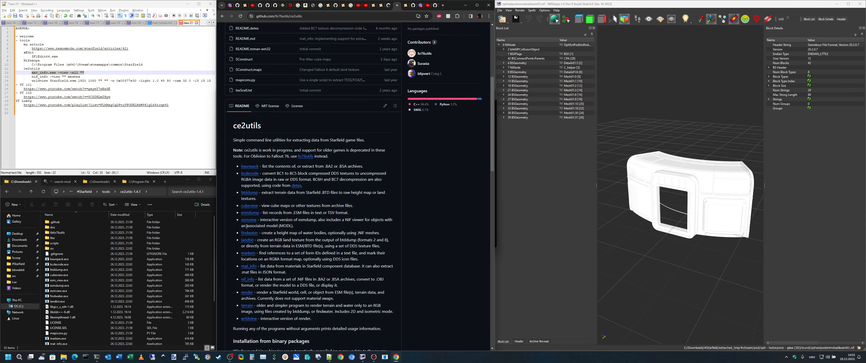
left_click(249, 266)
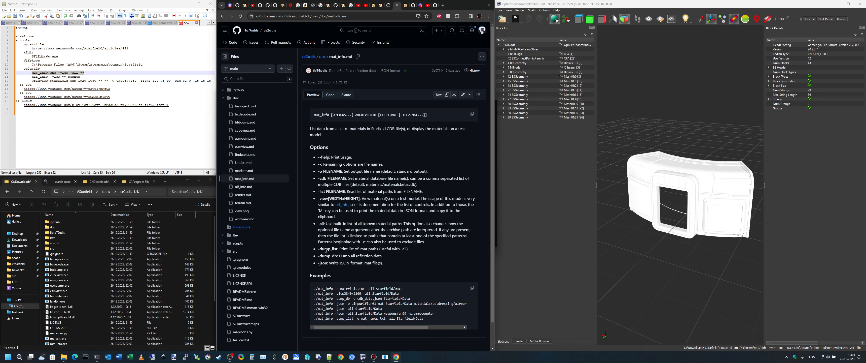
left_click_drag(344, 171, 428, 243)
left_click(373, 254)
left_click(223, 16)
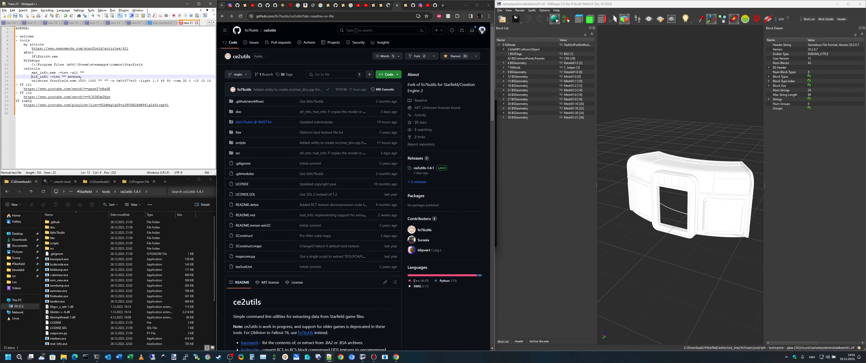
Copy the command nif_info -view "" meshes from the notes and run it in the command prompt.
left_click_drag(31, 76, 83, 77)
key("ctrl+c")
left_click(97, 357)
key("ctrl+v")
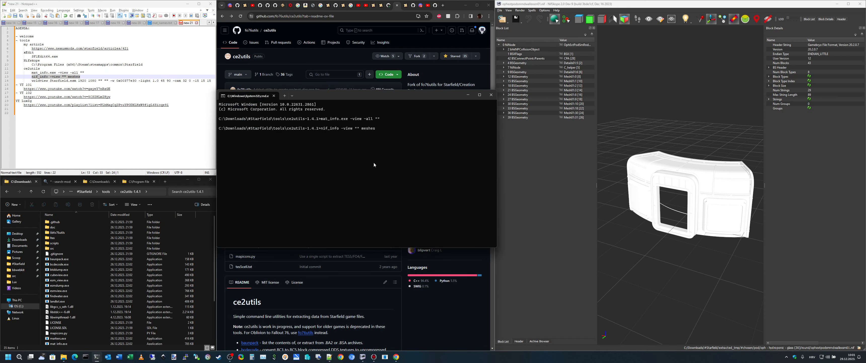
key("Return")
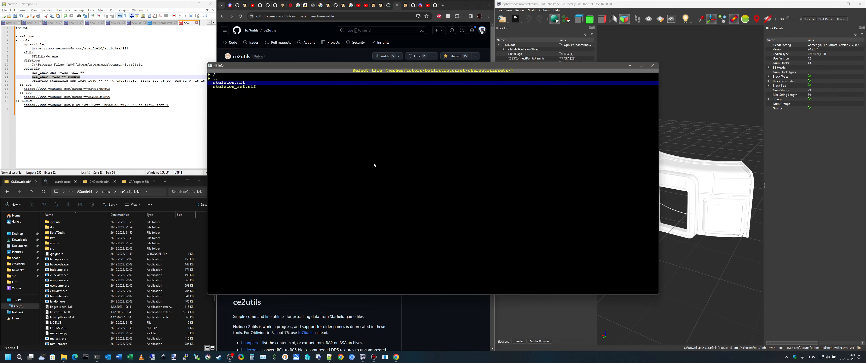
Display skeleton.nif from the ballisticturret characterassets folder in the mesh viewer.
key("Up")
key("Up")
key("Down")
key("Down")
key("Return")
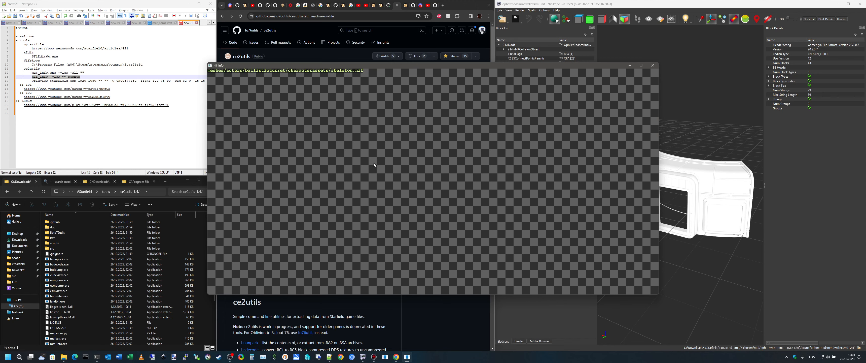
Reopen the mesh file list and go back up to the top-level meshes folder.
key("Return")
key("Up")
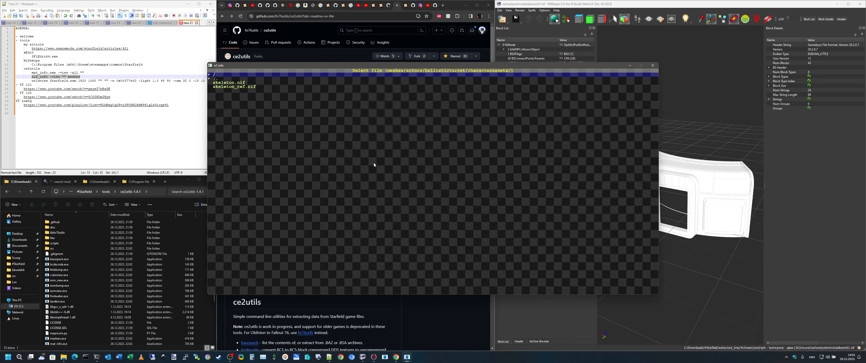
key("Return")
key("Down")
key("Return")
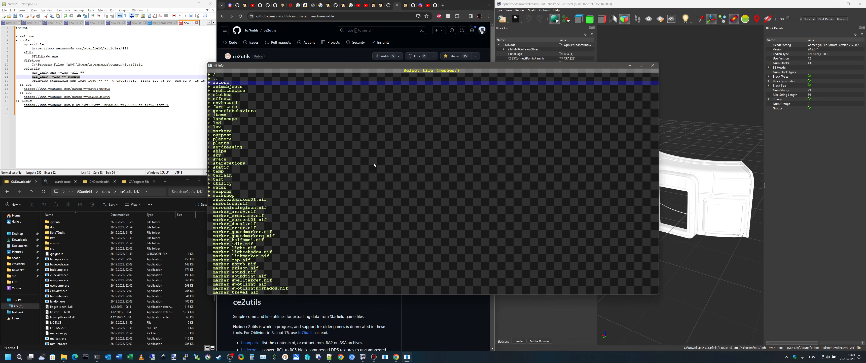
Look through the meshes list and open the folder starstations/catwalks/genstation/decks.
key("Down")
key("Down")
key("Down")
key("Down")
key("Down")
key("Down")
key("Down")
key("Down")
key("Down")
key("Down")
key("Down")
key("Down")
key("Down")
key("Down")
key("Down")
key("Down")
key("Down")
key("Down")
key("Down")
key("Down")
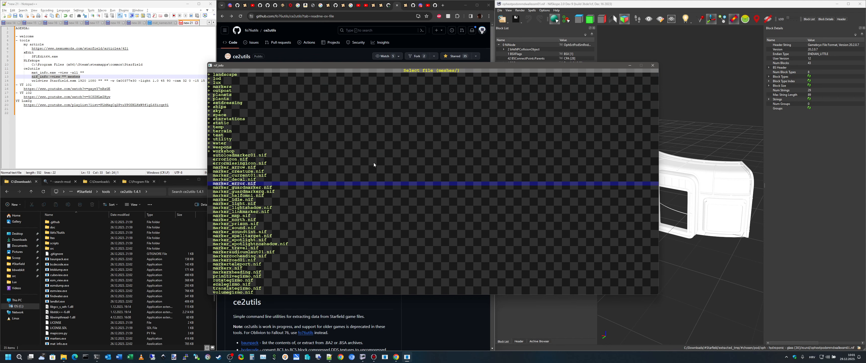
key("Up")
key("Up")
key("Up")
key("Up")
key("Up")
key("Up")
key("Up")
key("Up")
key("Up")
key("Up")
key("Up")
key("Up")
key("Up")
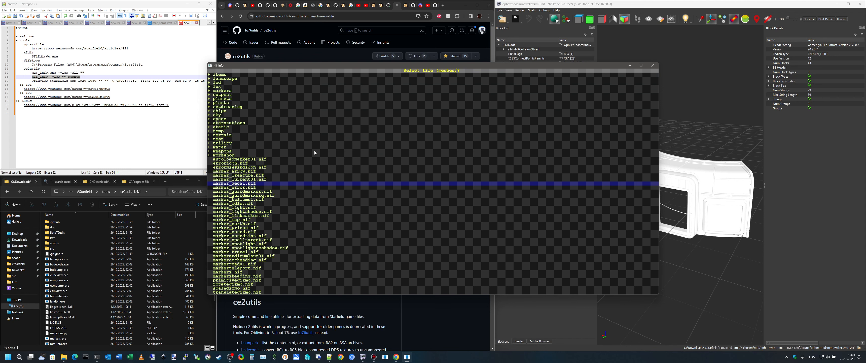
key("Return")
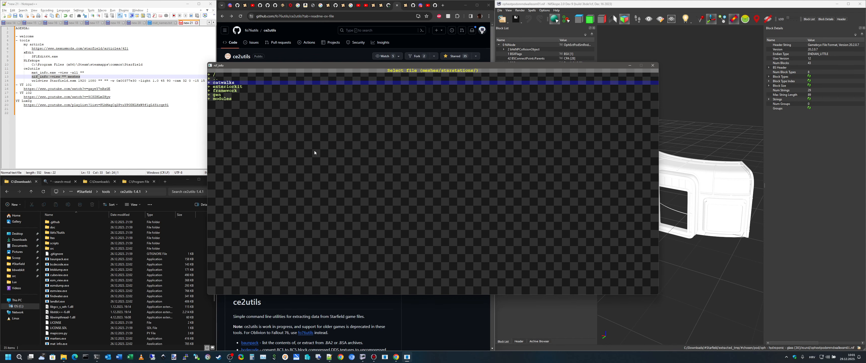
key("Return")
key("Return")
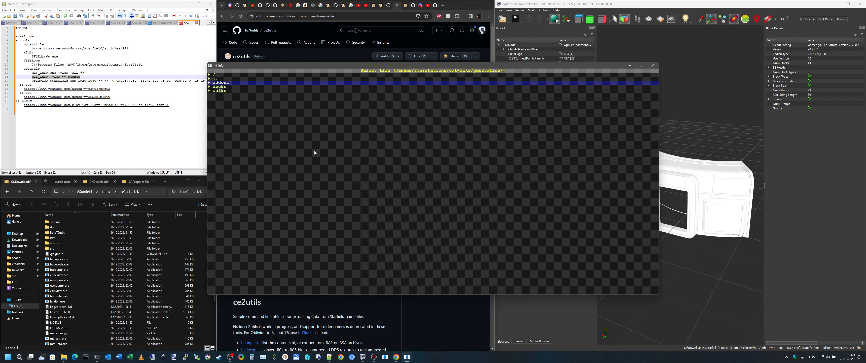
key("Return")
Preview the deck models one after another, from the first file in the folder to catstsgendecksmcorintowalk_r01.nif.
key("Return")
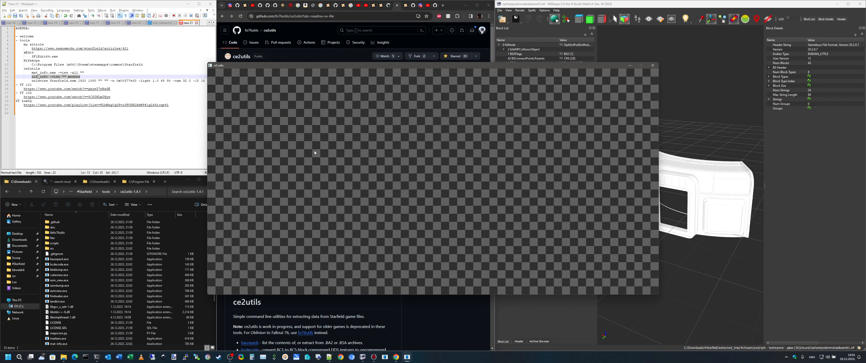
key("F9")
key("Down")
key("Return")
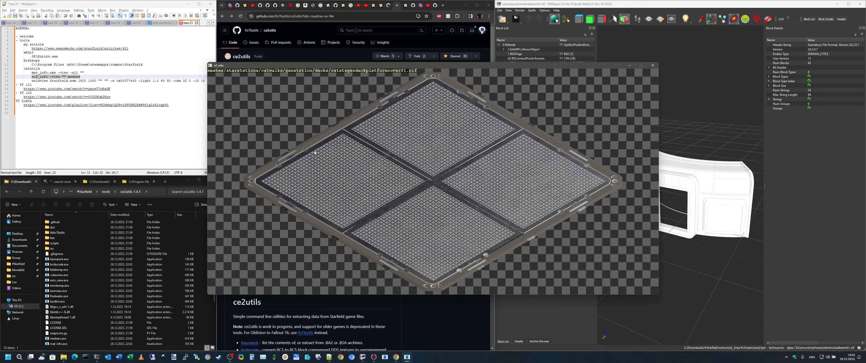
key("F9")
key("Down")
key("Return")
key("F9")
key("Down")
key("Return")
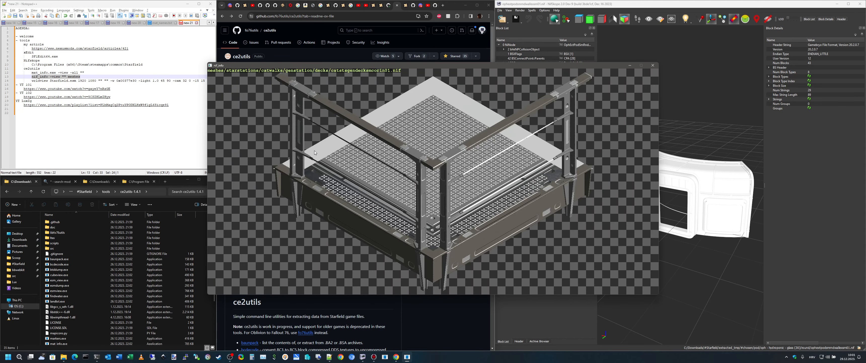
key("F9")
key("Down")
key("Return")
key("F9")
key("Down")
key("Return")
key("F9")
key("Down")
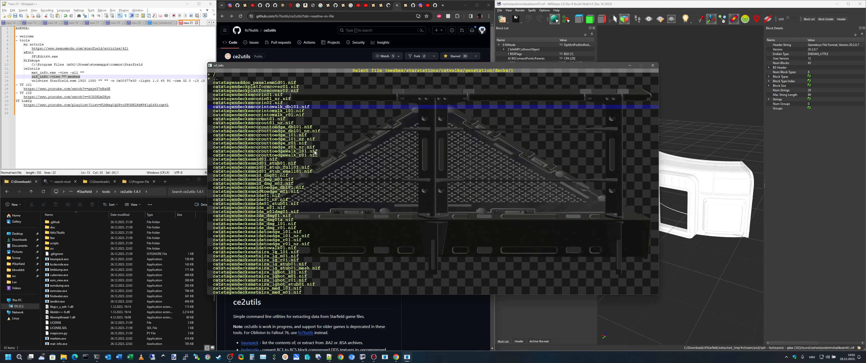
key("Return")
key("F9")
key("Down")
key("Return")
key("F9")
key("Down")
key("Return")
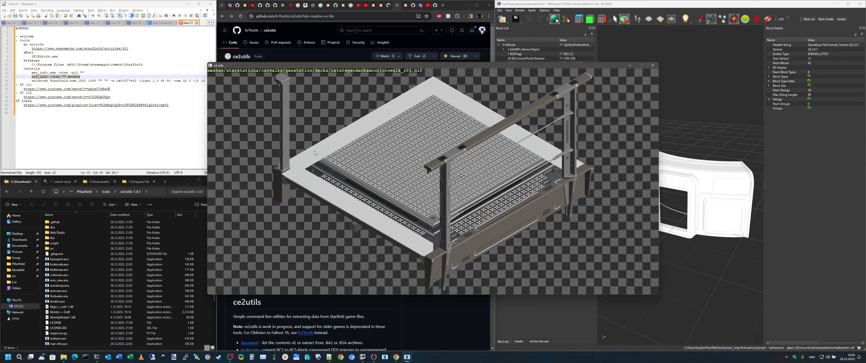
Continue previewing the deck models in order up to catstsgendecksmmid01.nif.
key("F9")
key("Down")
key("Return")
key("F9")
key("Down")
key("Return")
key("F9")
key("Down")
key("Return")
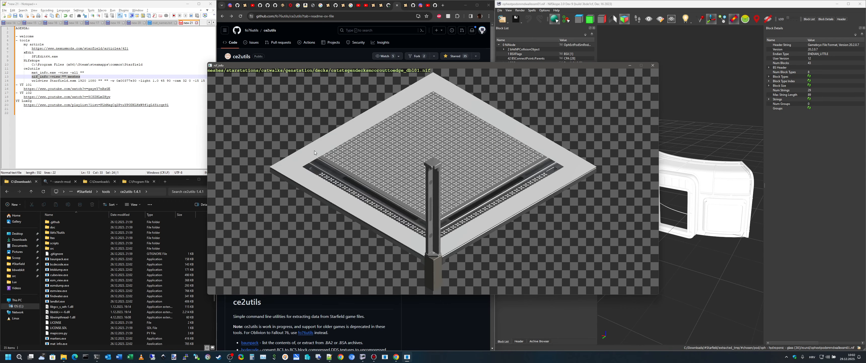
key("F9")
key("Down")
key("Return")
key("F9")
key("Down")
key("Return")
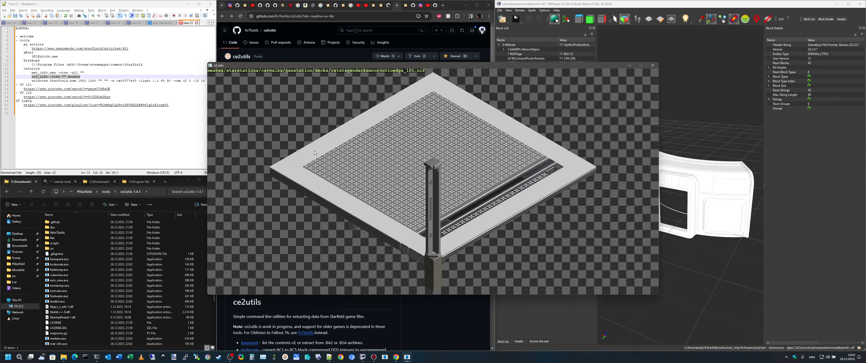
key("F9")
key("Down")
key("Return")
key("F9")
key("Down")
key("Return")
key("F9")
key("Down")
key("Return")
key("F9")
key("Down")
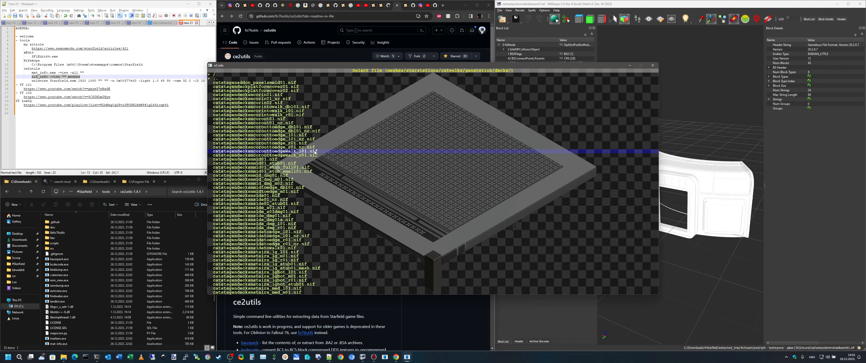
key("Down")
key("Return")
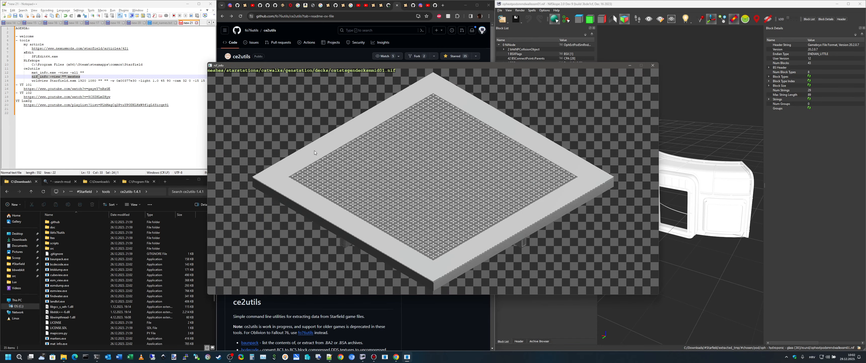
Open catstsgendecksmmid01_stub01.nif and show its view settings and file path over the model.
key("F9")
key("Down")
key("Return")
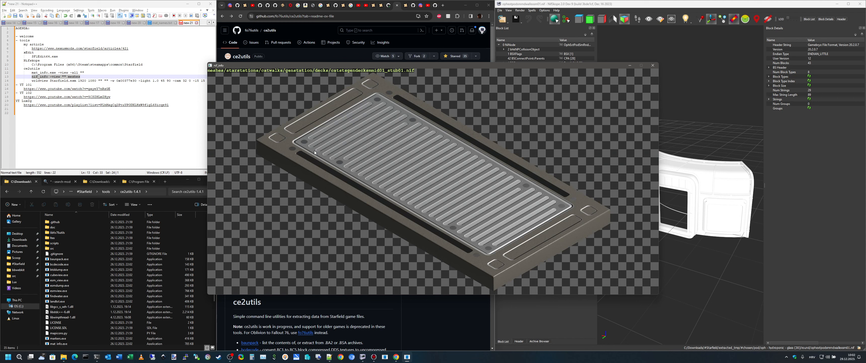
key("i")
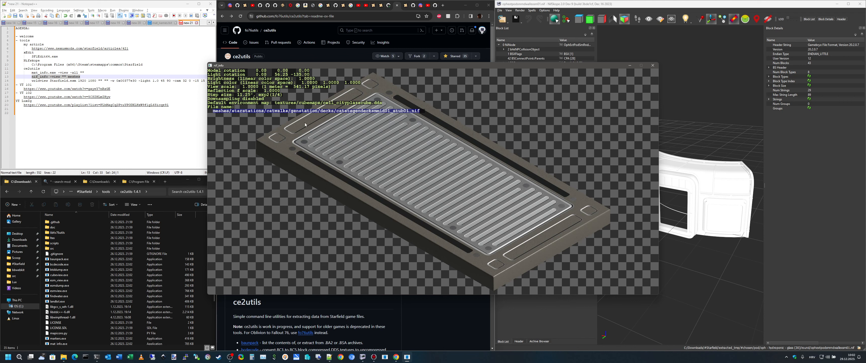
Paste the path meshes/starstations/catwalks/genstation/decks/catstsgendecksmmid01_stub01.nif at the end of the notes and close the mesh viewer.
left_click(182, 133)
type("meshes/starstations/catwalks/genstation/decks/catstsgendecksmmid01_stub01.nif")
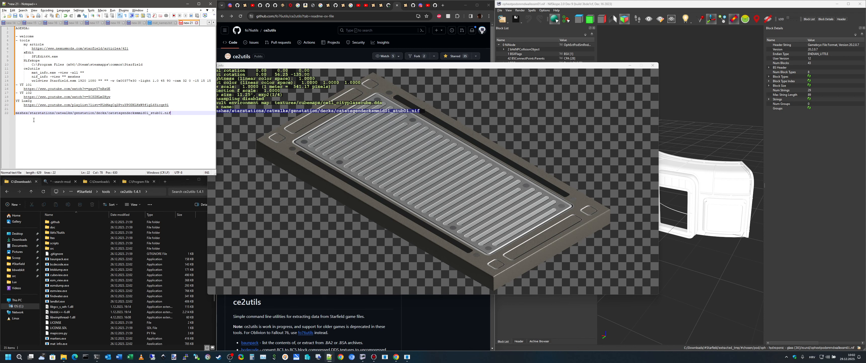
left_click(2, 112)
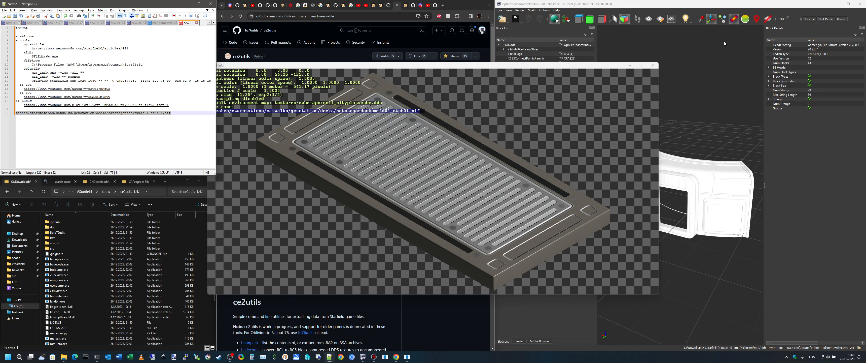
left_click(653, 65)
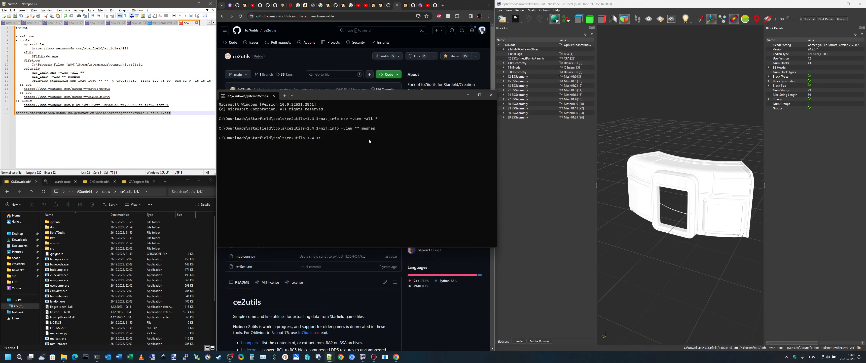
Copy the full wrldview command for Starfield.esm at 1920 1080 from the notes and run it in the command prompt.
left_click(32, 81)
key("shift+End")
key("ctrl+c")
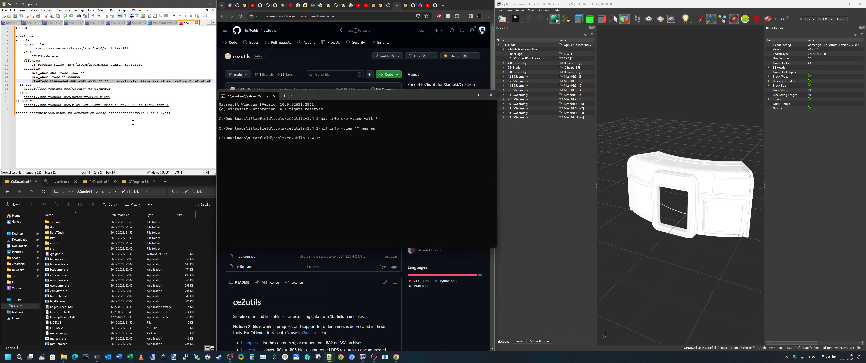
left_click(363, 97)
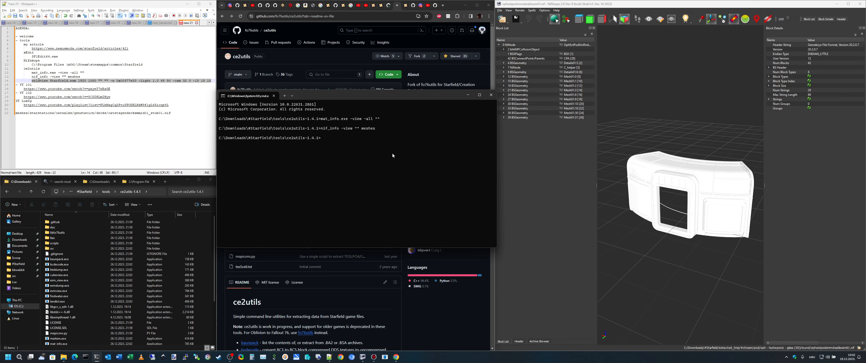
key("ctrl+v")
key("Return")
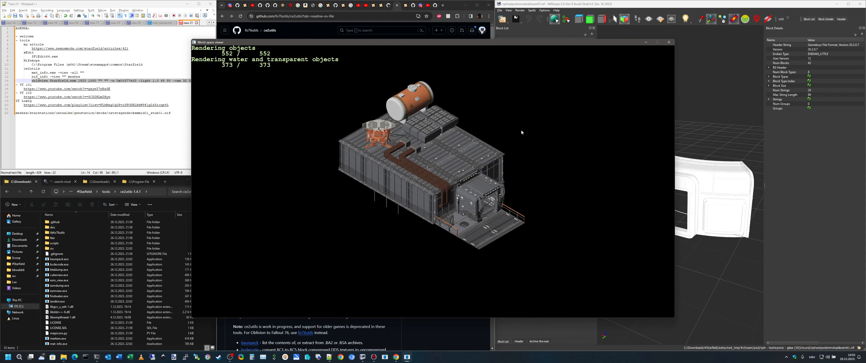
Close the world viewer and the command prompt, and highlight the ce2utils section with its three commands in the notes.
left_click(669, 42)
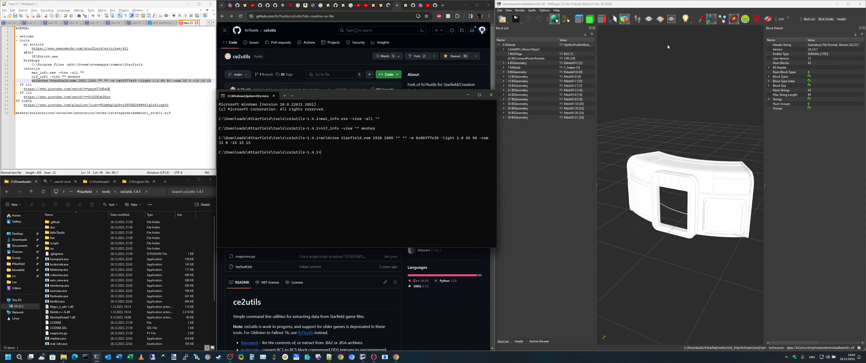
left_click(491, 96)
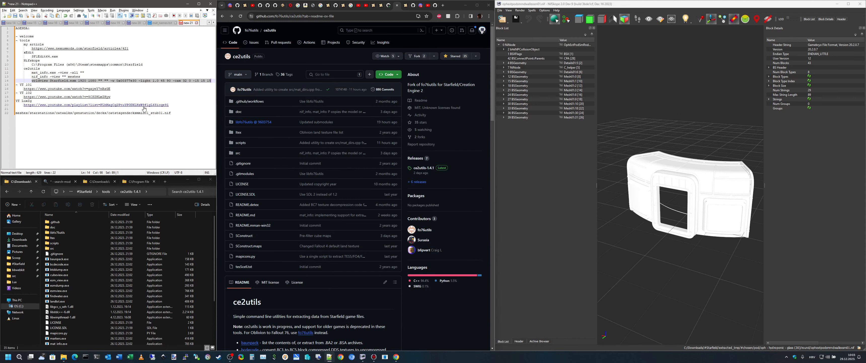
left_click_drag(122, 80, 15, 68)
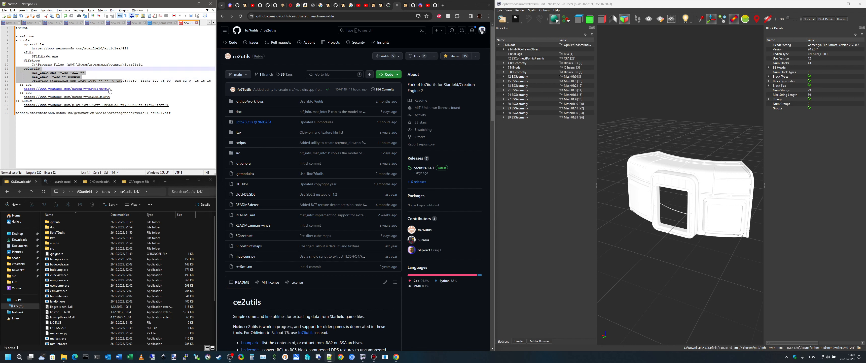
left_click(129, 84)
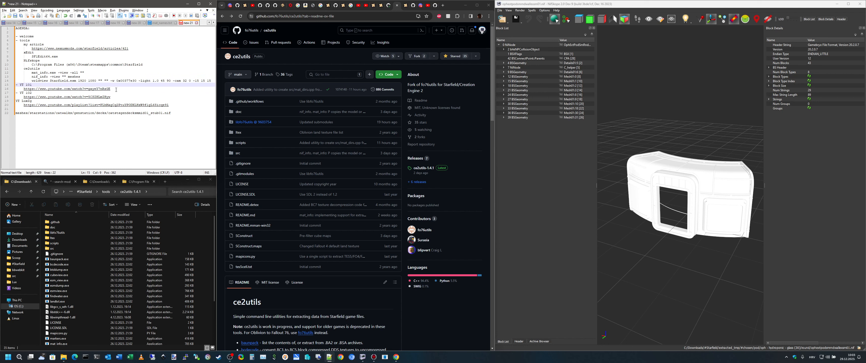
Point out the YT 101 and YT 102 links in the notes and highlight the YouTube playlist link below them.
left_click_drag(111, 97, 7, 97)
left_click(125, 89)
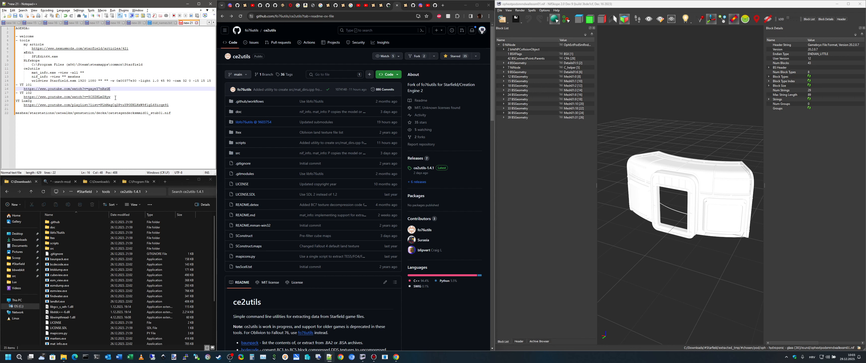
left_click_drag(115, 97, 5, 99)
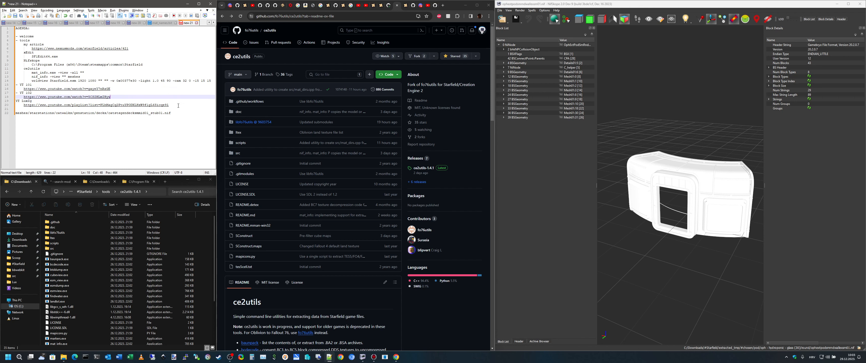
left_click_drag(177, 105, 5, 105)
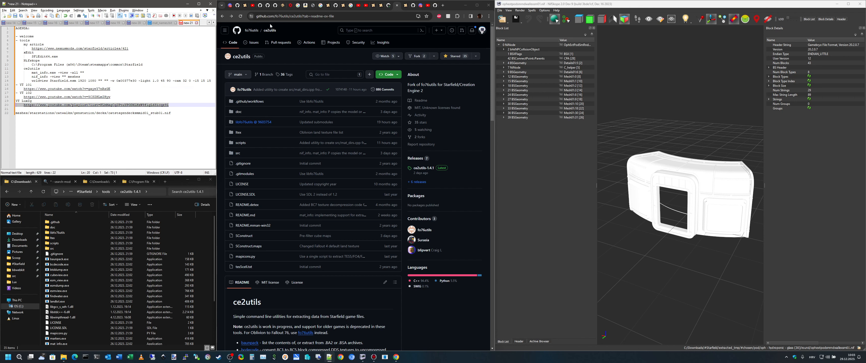
Switch to the browser and show the Starfield YouTube playlist, the NifSkope Starfield support issue, the SF1Edit page and the B.A.S.E. mod page.
left_click(428, 5)
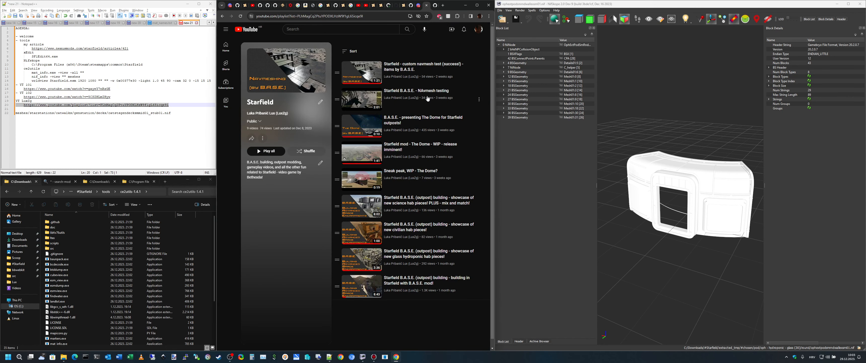
left_click(435, 6)
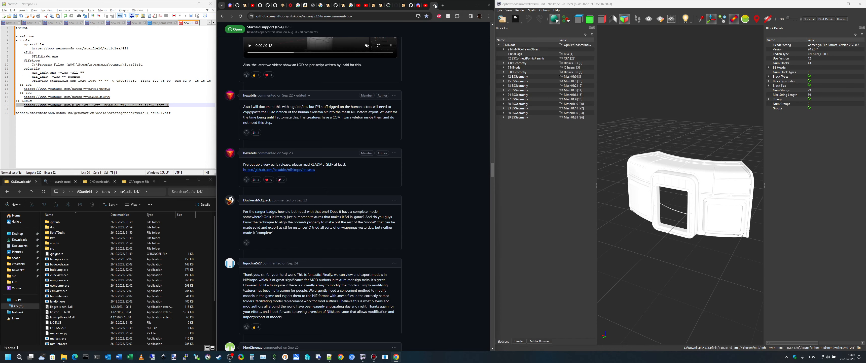
left_click(402, 7)
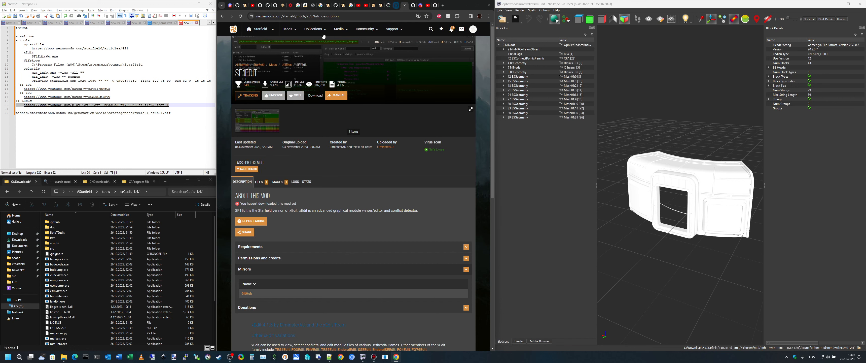
left_click(381, 5)
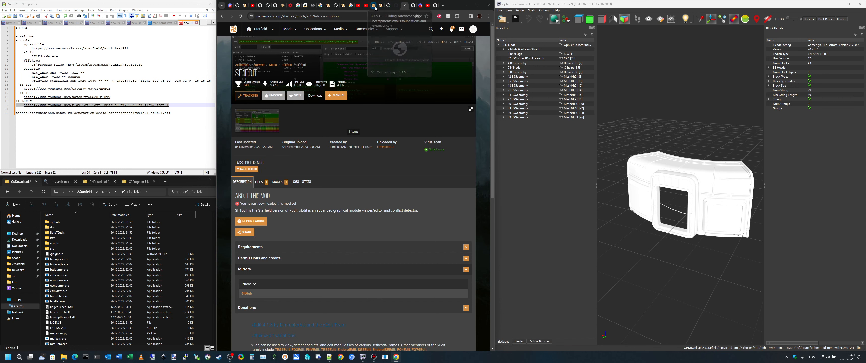
Find the ophextpodsm mid-wall NIF dated 31.10.2023 in the pod search results and load it into NifSkope.
left_click(178, 113)
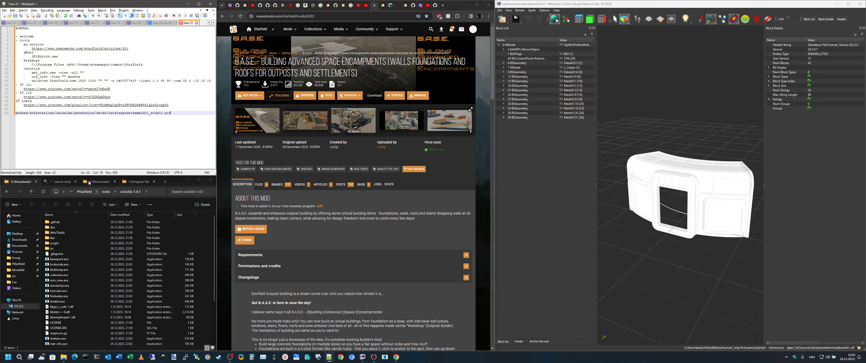
left_click(58, 181)
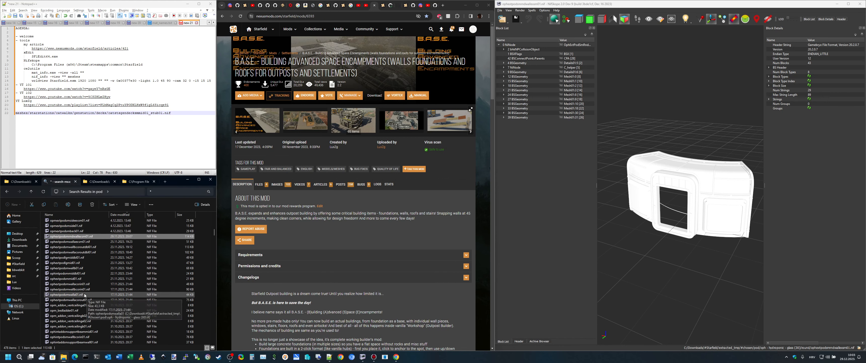
scroll(87, 269, "up", 1)
left_click(70, 236)
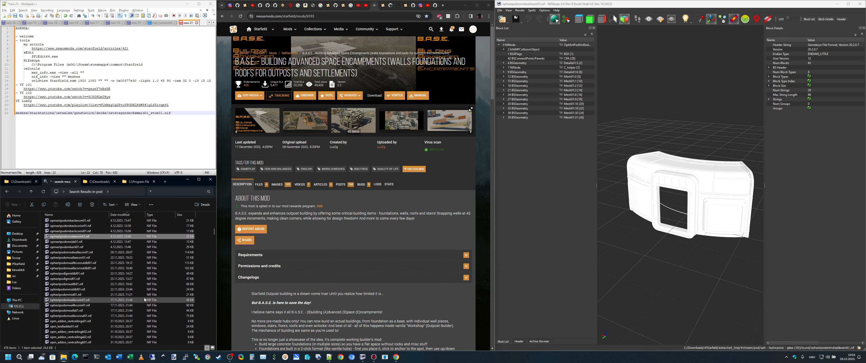
scroll(161, 306, "down", 4)
scroll(152, 303, "down", 2)
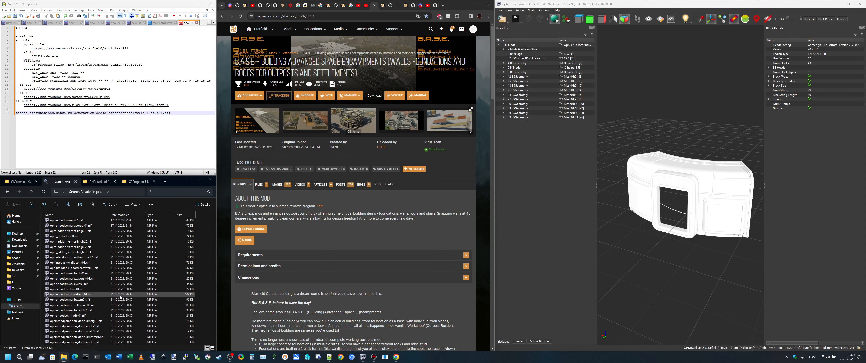
left_click(60, 295)
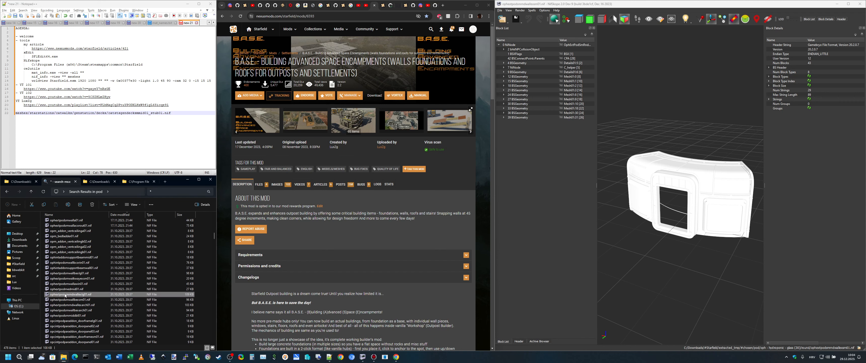
left_click_drag(57, 296, 658, 221)
left_click_drag(756, 205, 725, 221)
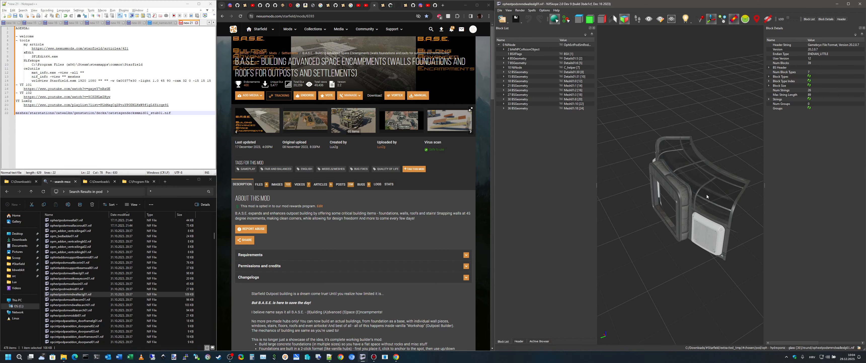
left_click_drag(706, 195, 705, 208)
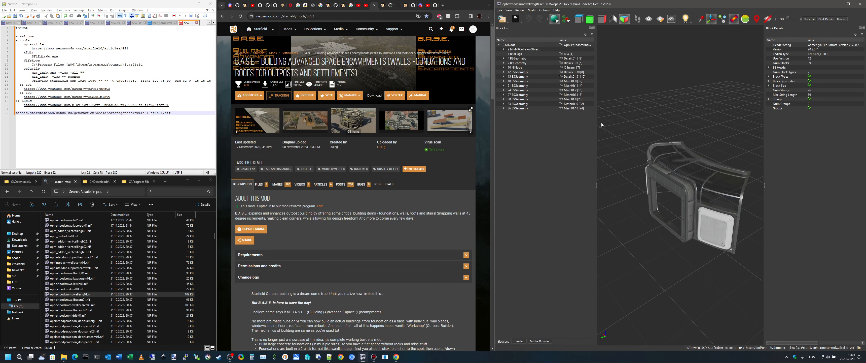
Detach the block details into a floating window and insert a BSConnectPoint::Parents block on the root NiNode.
left_click(523, 47)
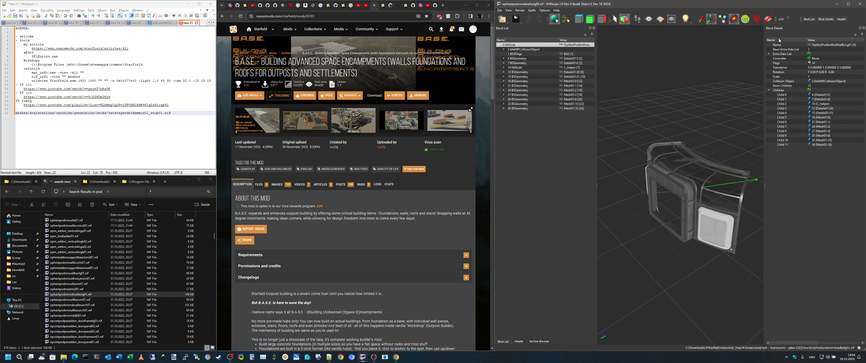
mouse_move(804, 28)
left_mouse_down()
mouse_move(607, 157)
mouse_move(530, 161)
mouse_move(837, 63)
mouse_move(814, 33)
left_mouse_up()
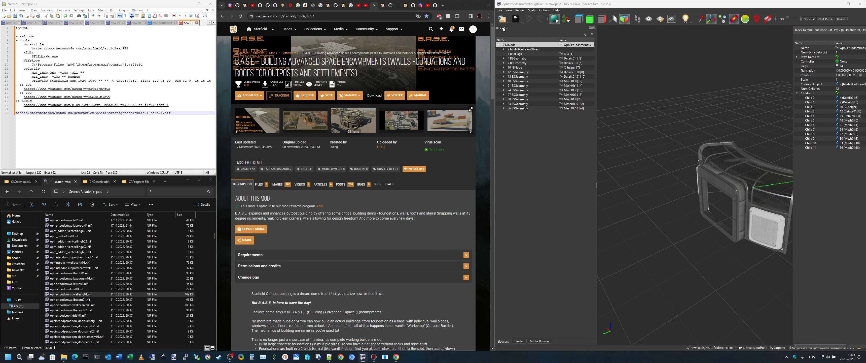
left_click(517, 50)
left_click(518, 44)
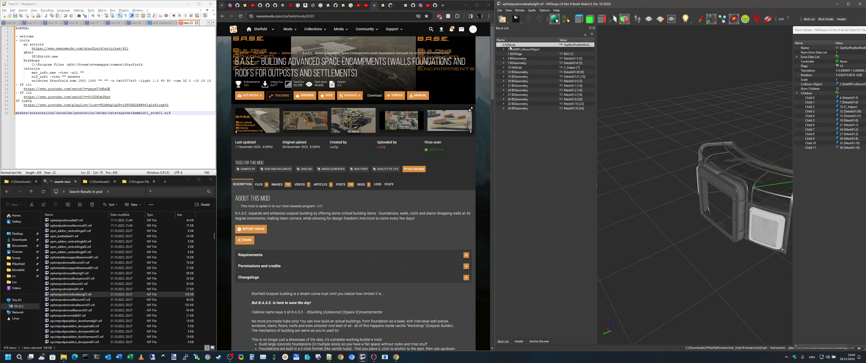
right_click(521, 45)
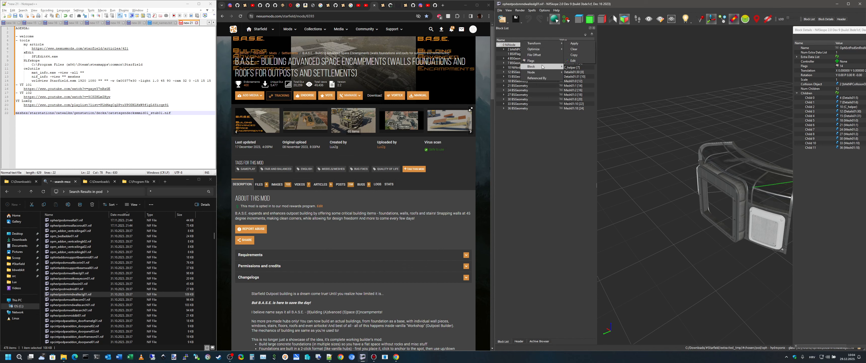
mouse_move(543, 66)
left_click(575, 66)
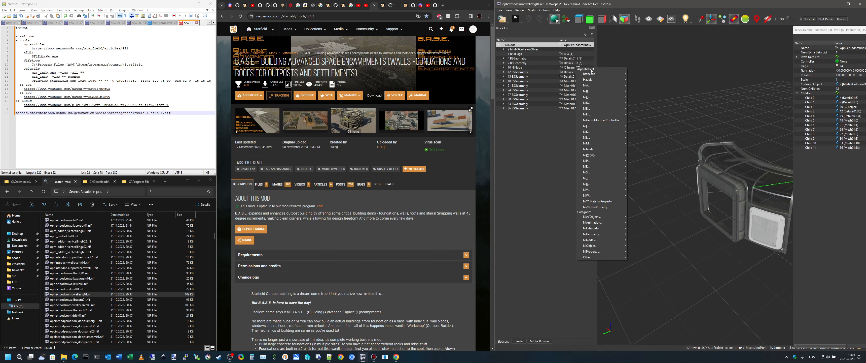
mouse_move(594, 74)
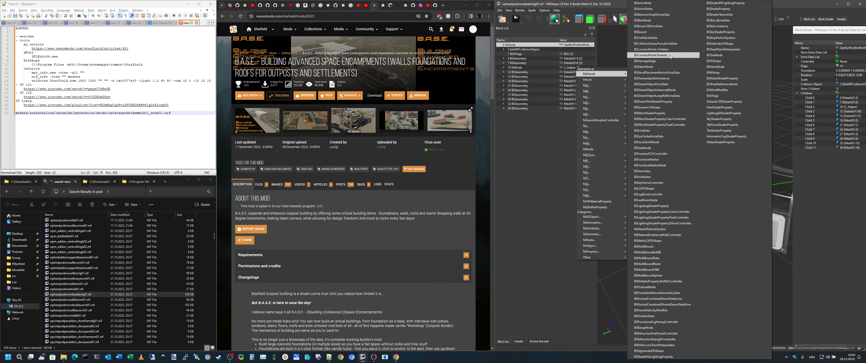
left_click(659, 55)
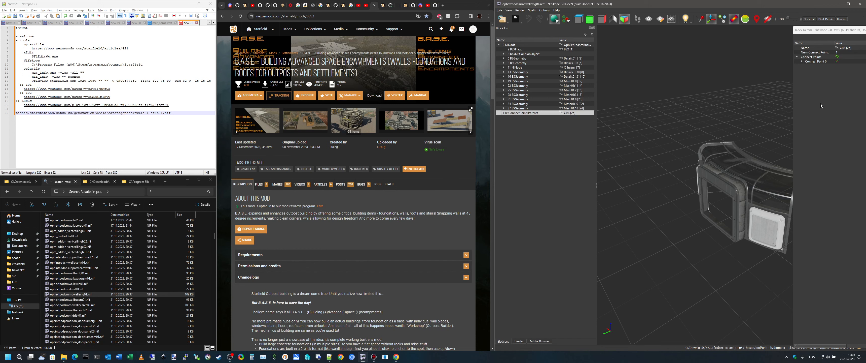
Compare where the root NiNode and the new BSConnectPoint::Parents block sit relative to the wall model.
left_click_drag(677, 207, 714, 220)
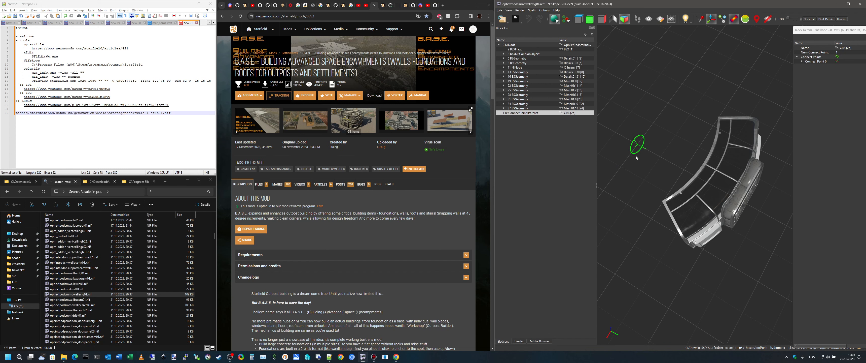
left_click(542, 108)
left_click(511, 45)
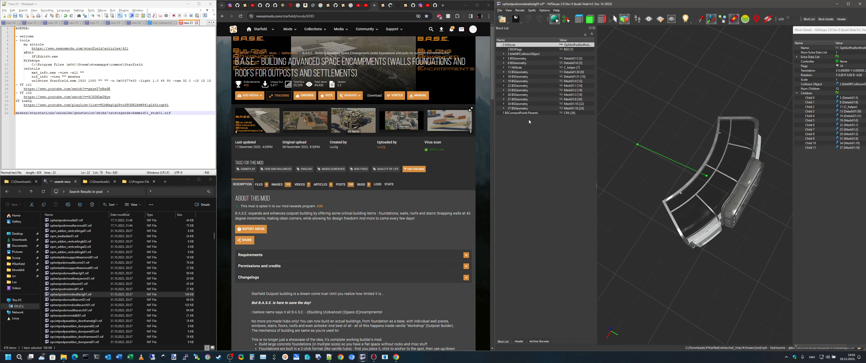
left_click(535, 113)
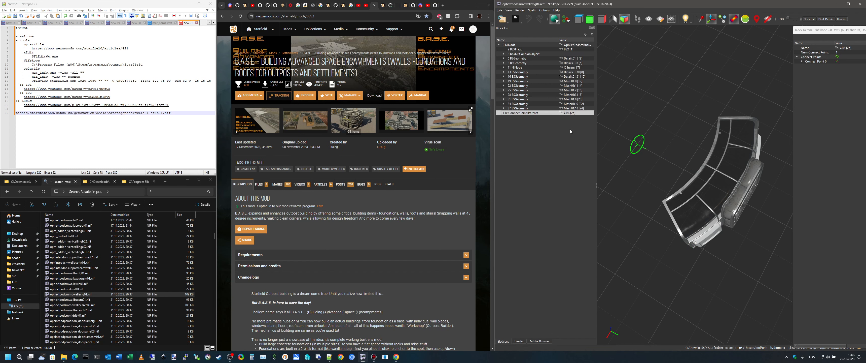
Highlight the wall's BSGeometry blocks one by one to examine which part of the model each contains.
left_click(556, 105)
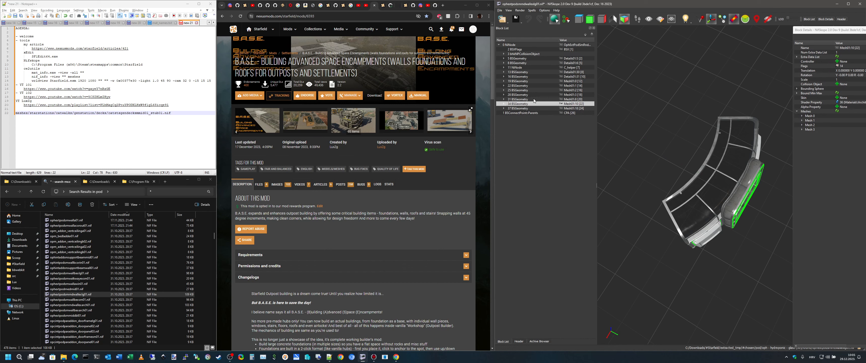
left_click_drag(585, 128, 702, 185)
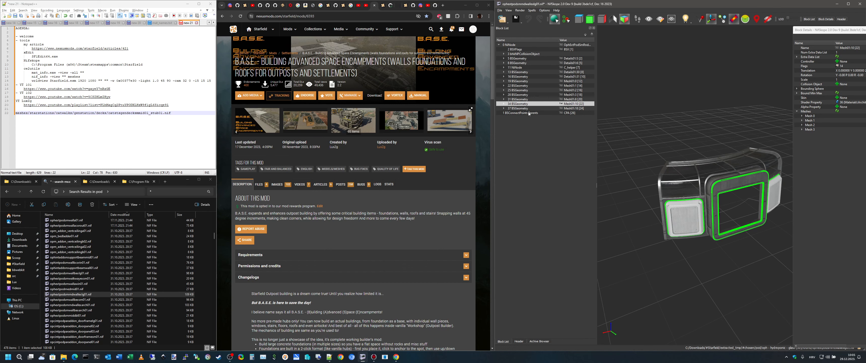
left_click(529, 99)
left_click(529, 95)
left_click(529, 89)
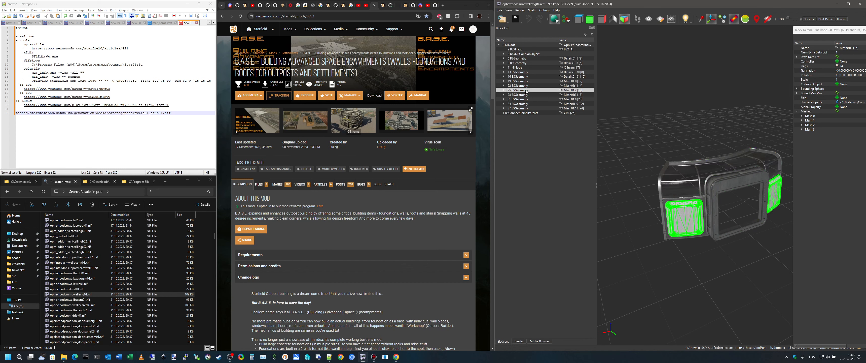
left_click(528, 85)
left_click(527, 81)
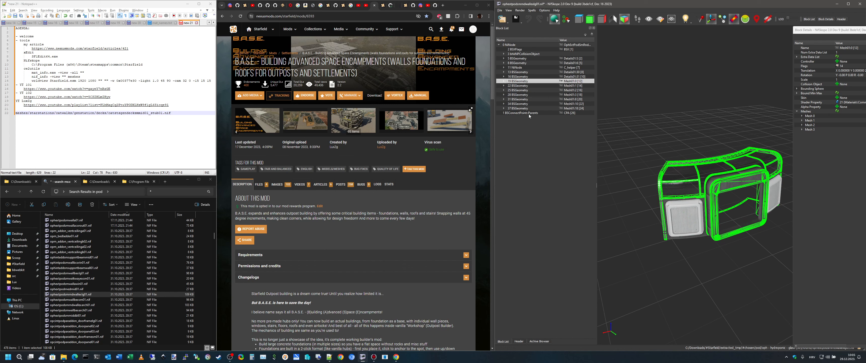
left_click_drag(717, 194, 736, 221)
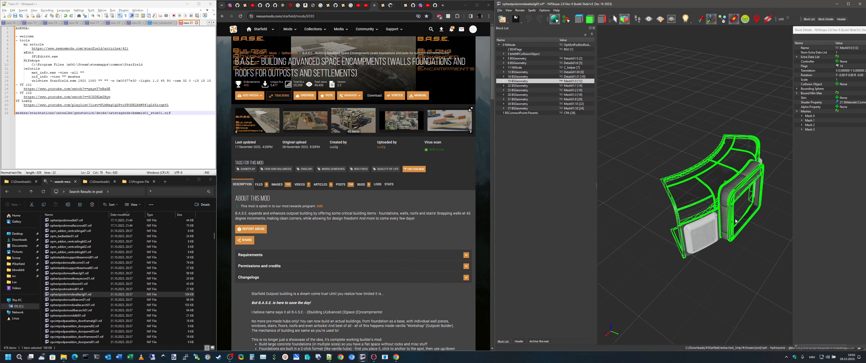
Expand Connect Point 0 of the BSConnectPoint::Parents block to show its parent, name, rotation, translation and scale.
left_click(539, 113)
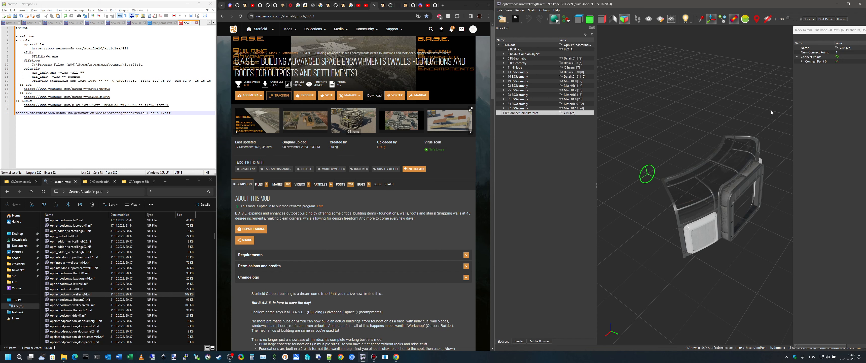
left_click(803, 62)
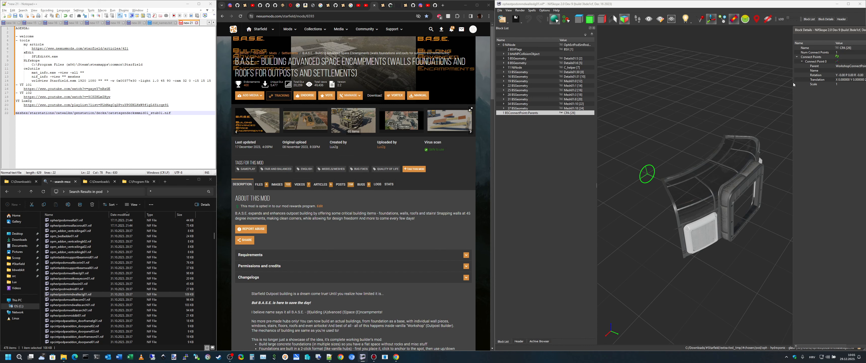
Widen the block details and select Connect Point 0's translation to compare the point's position with the wall.
left_click_drag(792, 83, 770, 85)
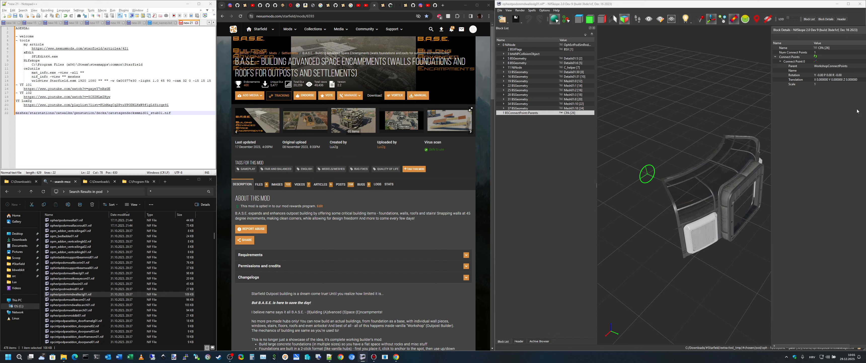
left_click(822, 79)
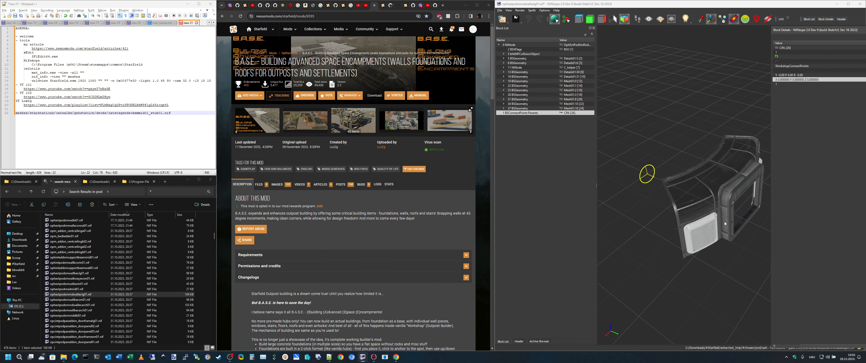
mouse_move(725, 221)
left_mouse_down()
mouse_move(713, 209)
mouse_move(730, 211)
mouse_move(709, 202)
mouse_move(743, 217)
mouse_move(679, 211)
mouse_move(721, 209)
mouse_move(717, 221)
mouse_move(734, 219)
mouse_move(718, 221)
left_mouse_up()
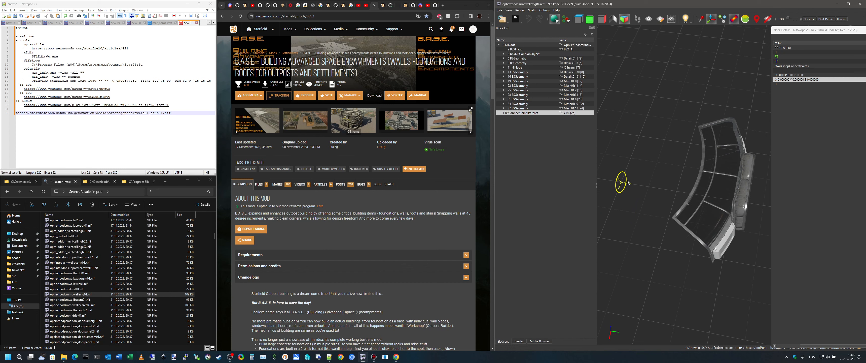
left_click_drag(727, 226, 717, 214)
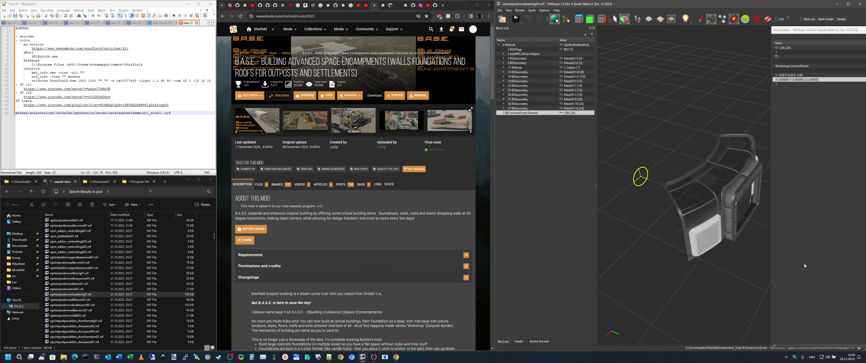
Set Connect Point 0's X translation to 5 and check where the point sits beside the wall.
double_click(784, 79)
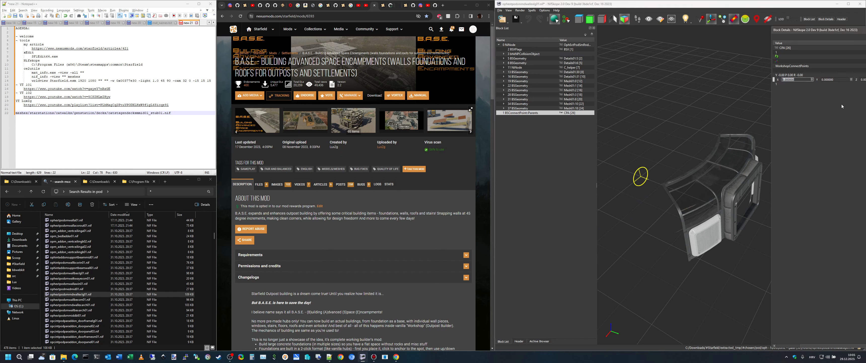
type("5")
key("Return")
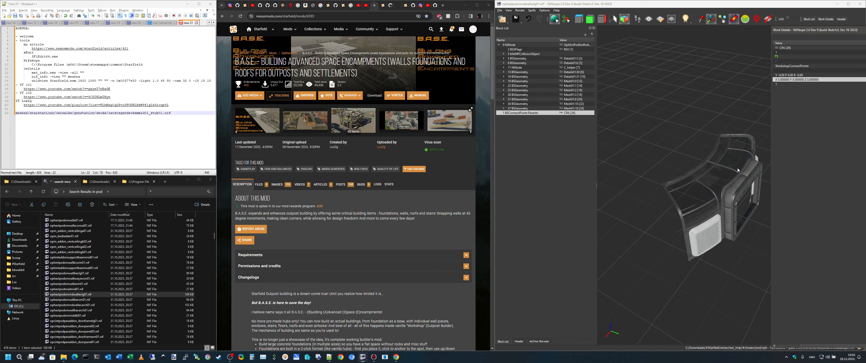
left_click_drag(738, 168, 712, 194)
Enlarge the model editor window and block details until the translation's name, X, Y and Z values all fit.
double_click(813, 80)
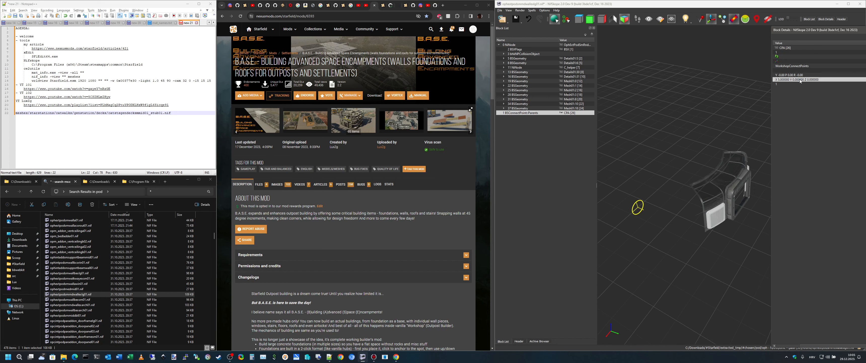
left_click_drag(771, 313, 748, 312)
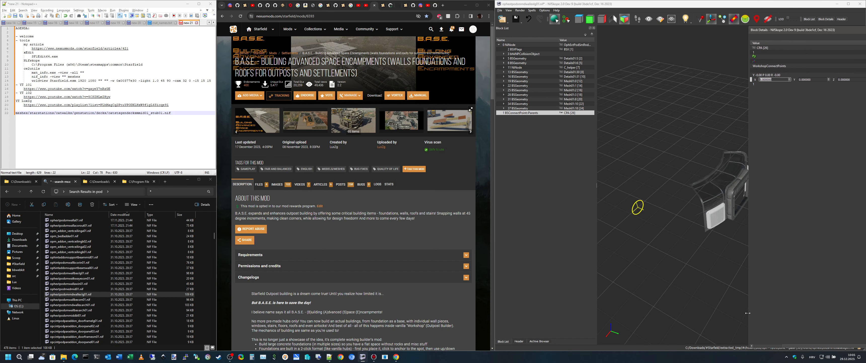
left_click_drag(492, 156, 350, 155)
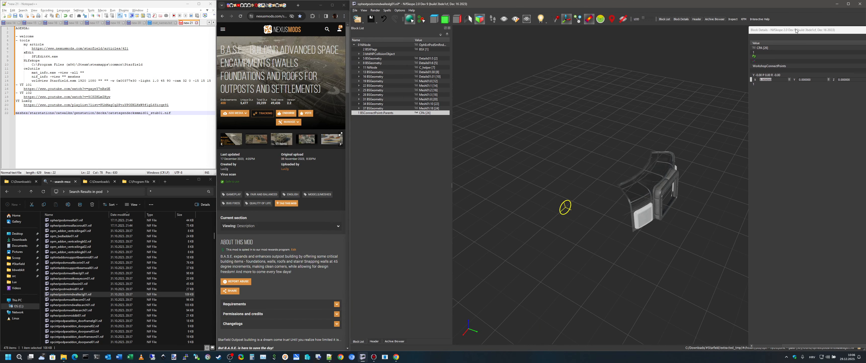
left_click_drag(796, 31, 768, 30)
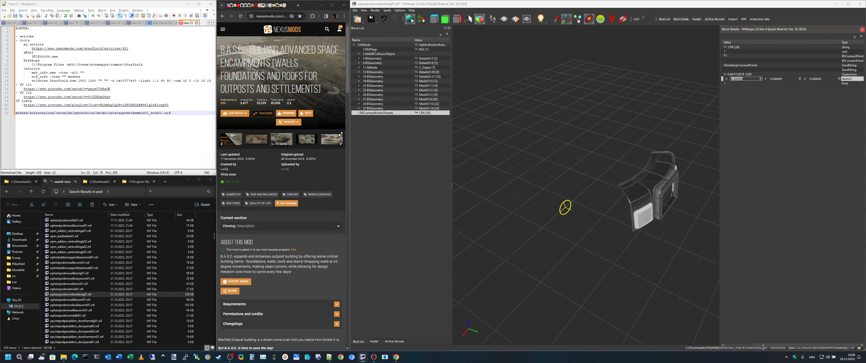
left_click_drag(763, 346, 732, 345)
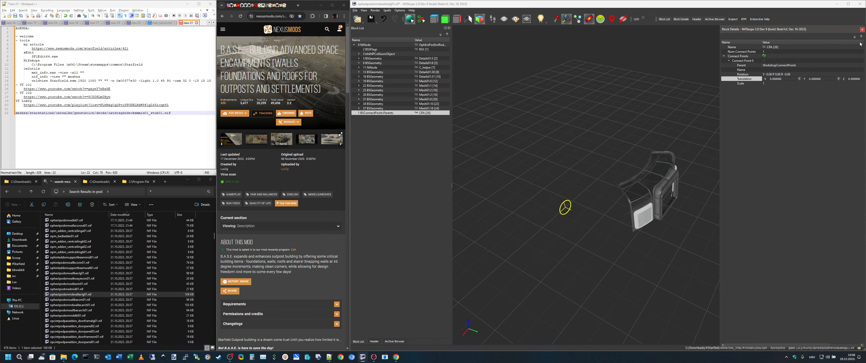
left_click_drag(800, 345, 822, 346)
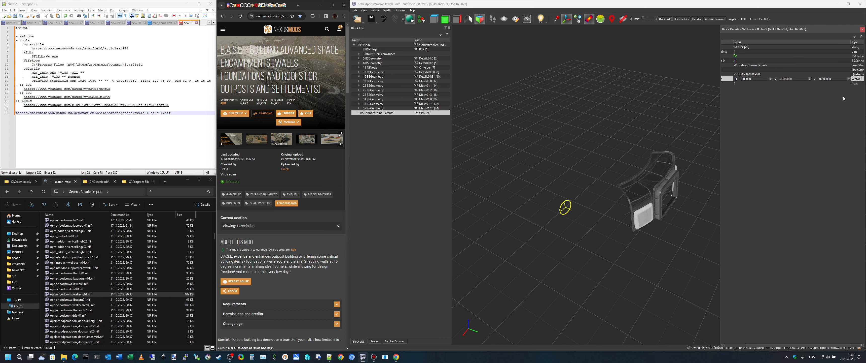
left_click_drag(850, 40, 821, 45)
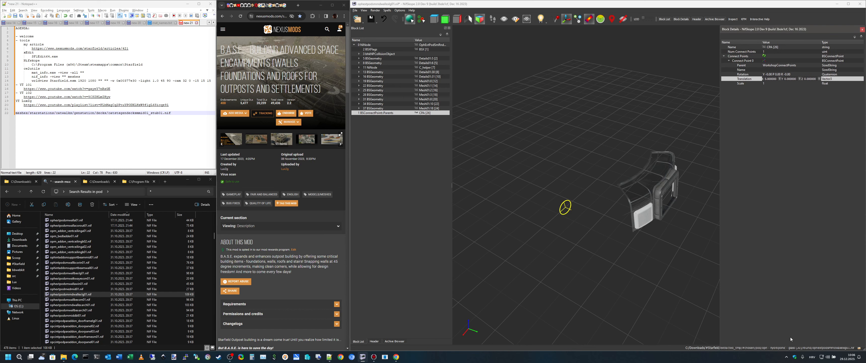
Reset Connect Point 0's X translation to 0.
left_click(768, 79)
key("Tab")
key("Tab")
left_click(771, 78)
left_click(775, 78)
key("Escape")
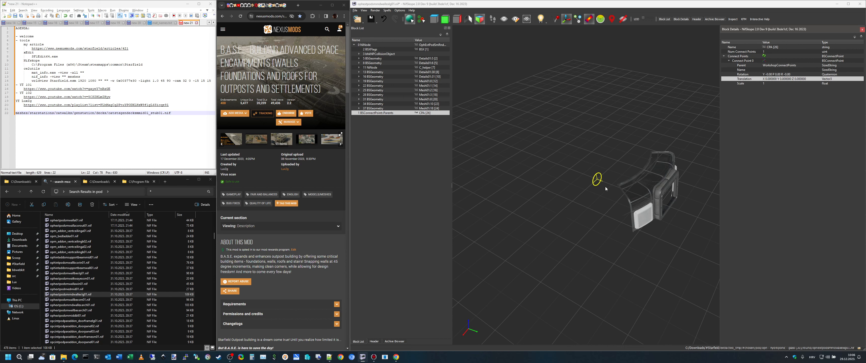
Set Connect Point 0's Y translation to 5 to move the point towards the wall.
double_click(787, 80)
double_click(794, 79)
type("5")
key("Return")
left_click_drag(670, 238, 635, 238)
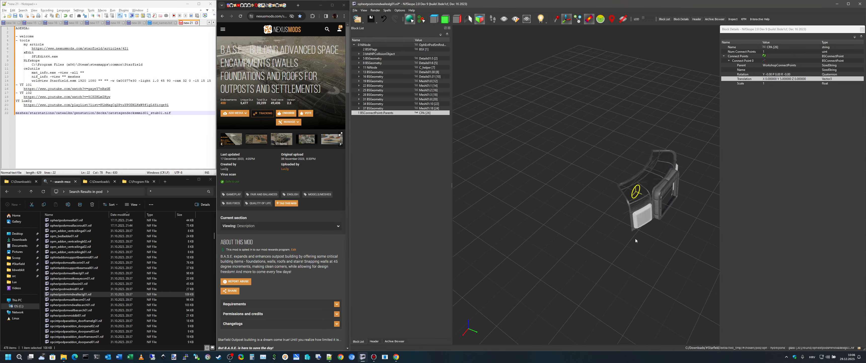
Increase Connect Point 0's Y translation to 9 and check its position against the wall's front.
double_click(789, 81)
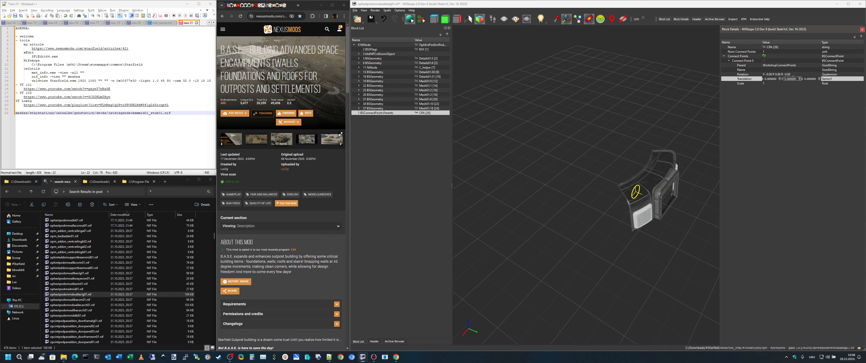
double_click(793, 79)
type("9")
key("Return")
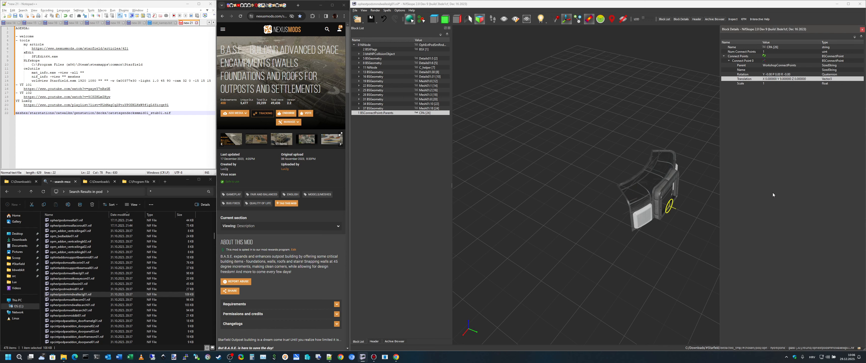
mouse_move(660, 228)
left_mouse_down()
mouse_move(665, 235)
mouse_move(669, 193)
mouse_move(646, 220)
left_mouse_up()
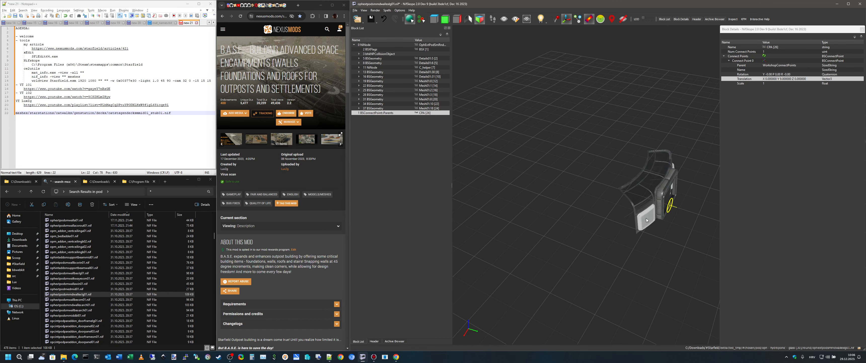
Set Connect Point 0's Z translation to 2 and inspect its placement on the wall from several angles.
double_click(810, 78)
double_click(811, 79)
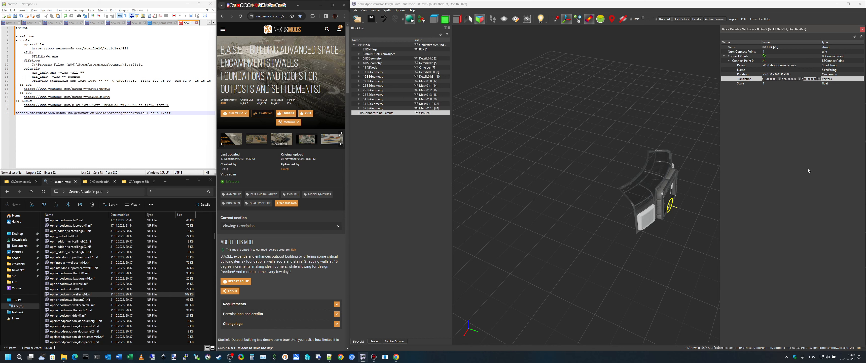
type("2")
key("Return")
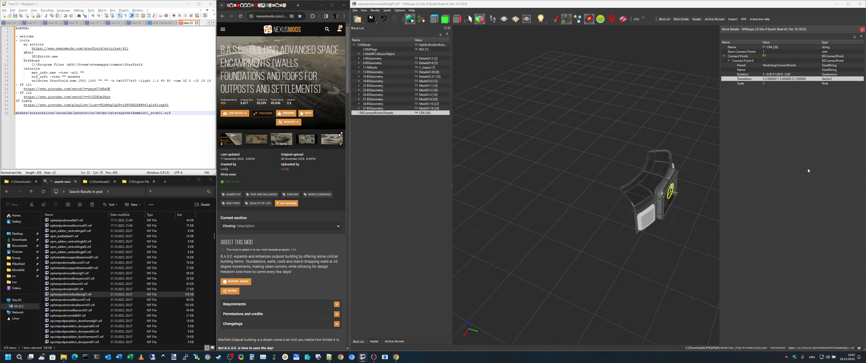
left_click_drag(683, 241, 651, 225)
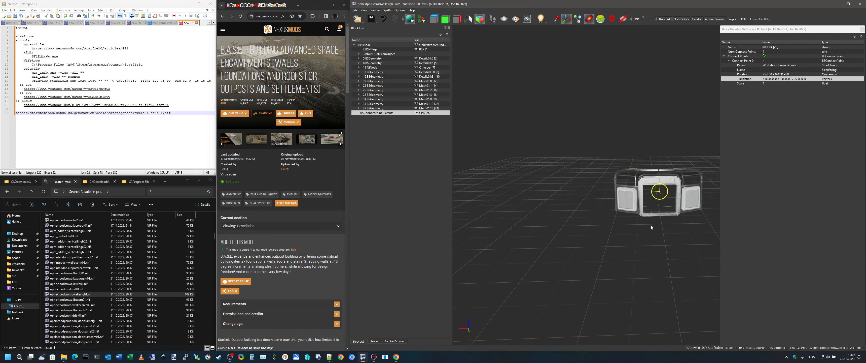
left_click_drag(658, 203, 682, 253)
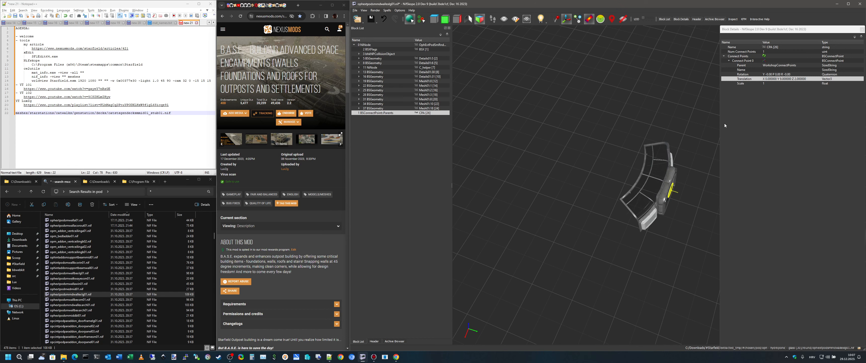
left_click_drag(709, 138, 655, 204)
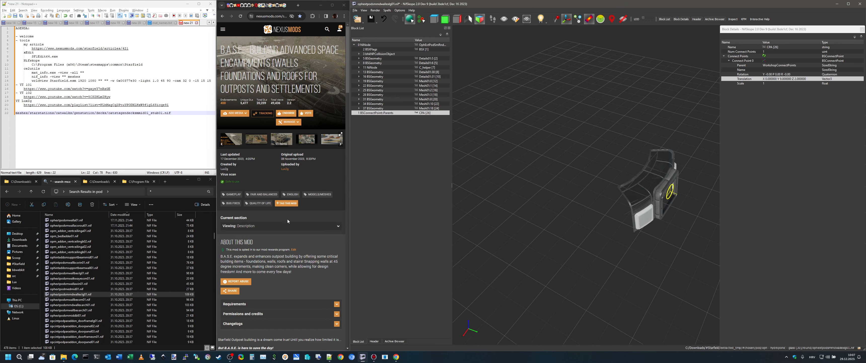
Load a wall NIF that already has connect points from the file search results and show its BSConnectPoint::Parents block.
left_click(77, 247)
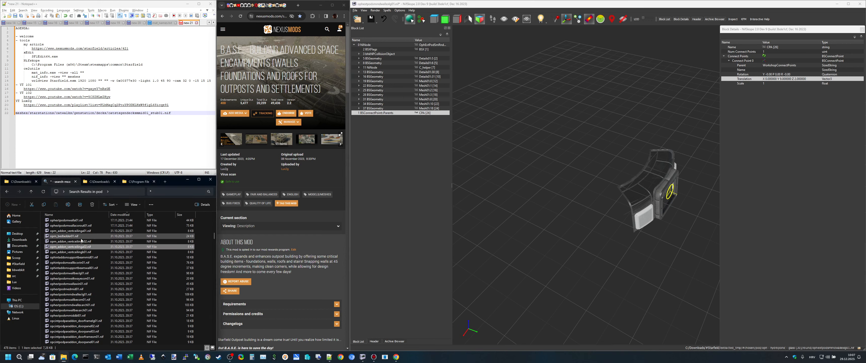
scroll(95, 291, "up", 5)
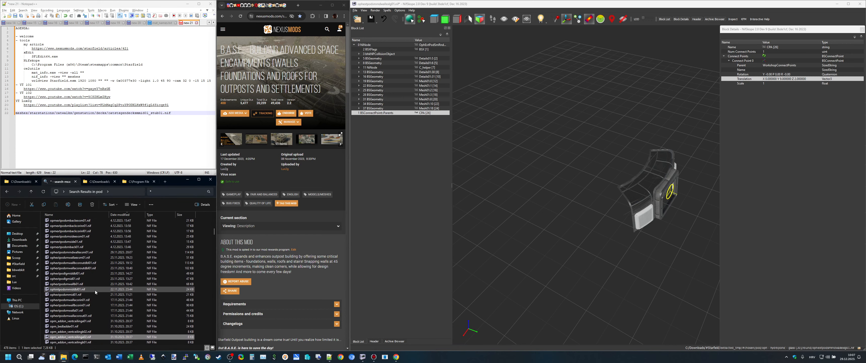
scroll(95, 289, "up", 4)
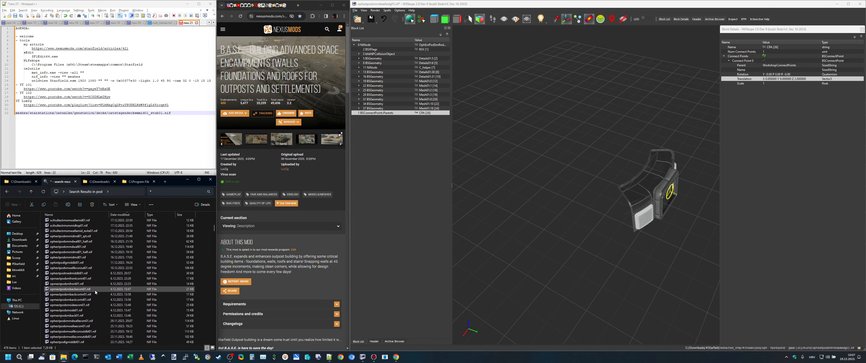
scroll(109, 318, "down", 1)
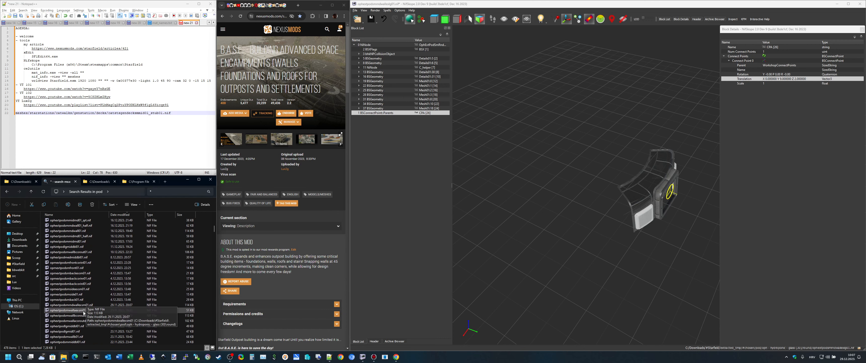
left_click_drag(84, 311, 605, 226)
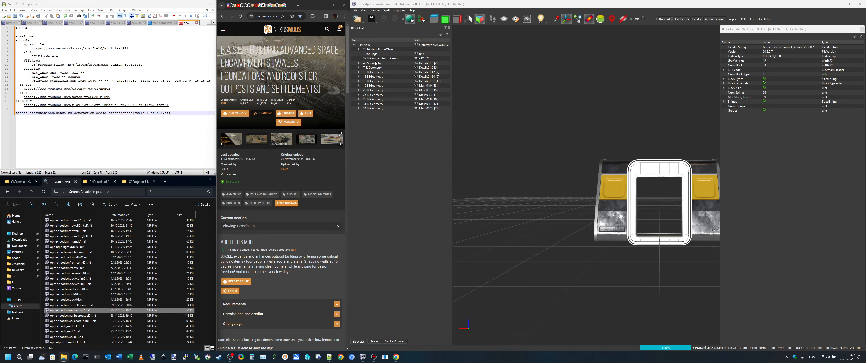
left_click(375, 58)
left_click_drag(482, 194, 709, 214)
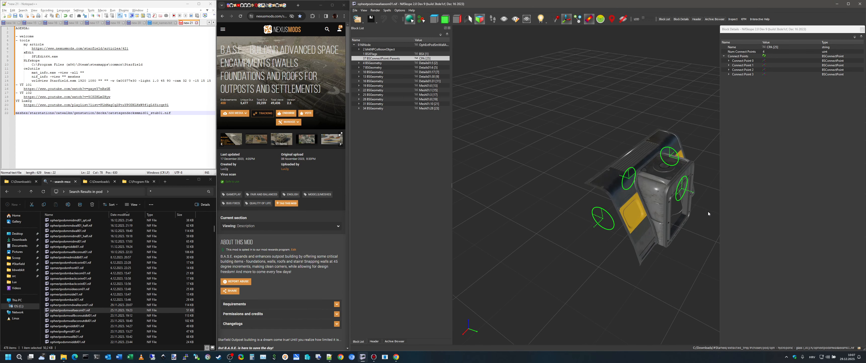
Expand Connect Points 0 to 3 to show each one's parent, name, rotation, translation and scale.
left_click(730, 75)
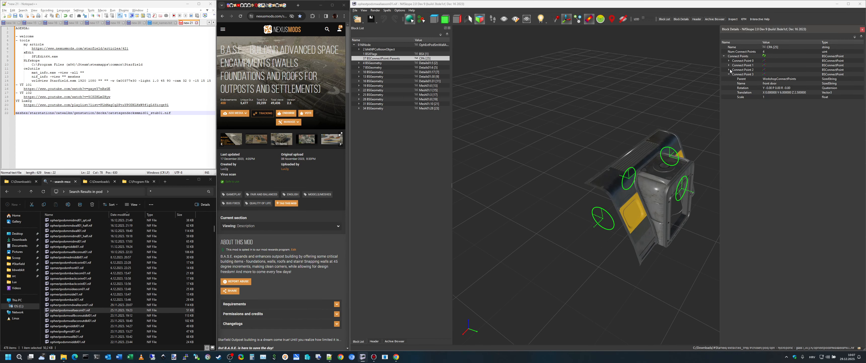
left_click(729, 70)
left_click(728, 66)
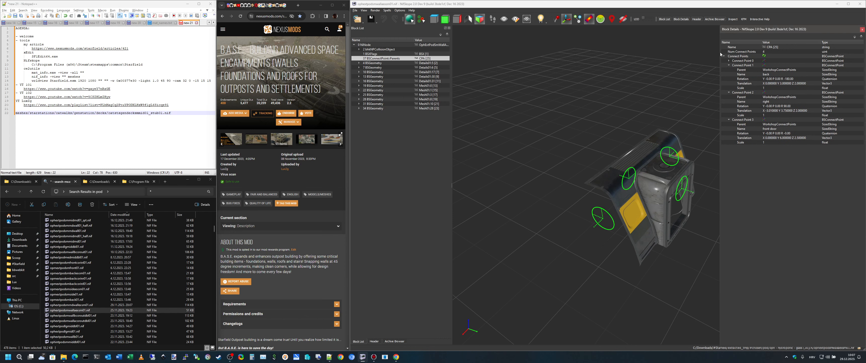
left_click(729, 61)
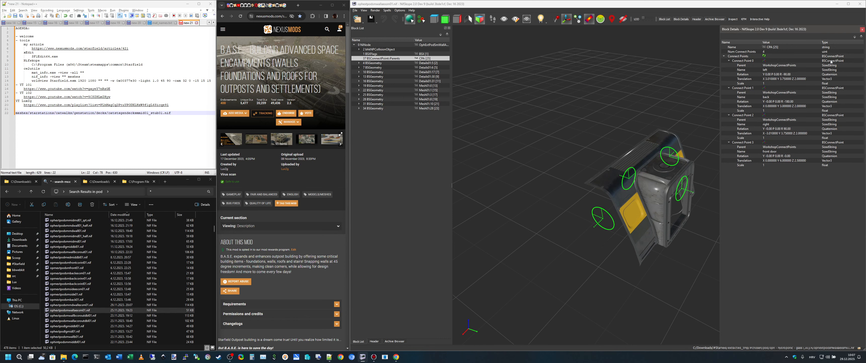
Highlight Connect Points 0, 1 and 2 one by one to examine where each sits and faces on the wall.
left_click(749, 62)
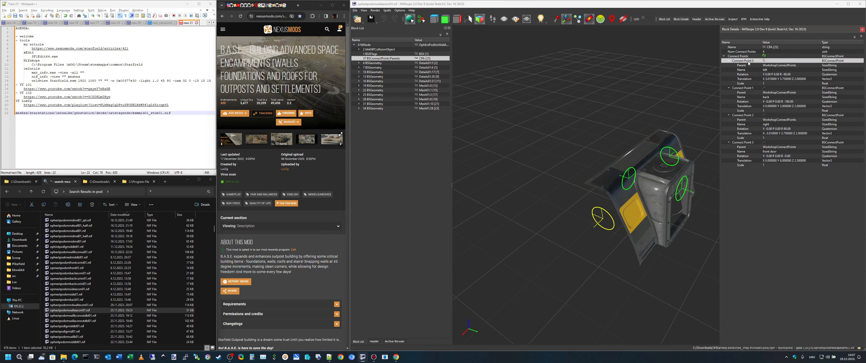
left_click_drag(613, 246, 633, 244)
left_click_drag(622, 223, 634, 230)
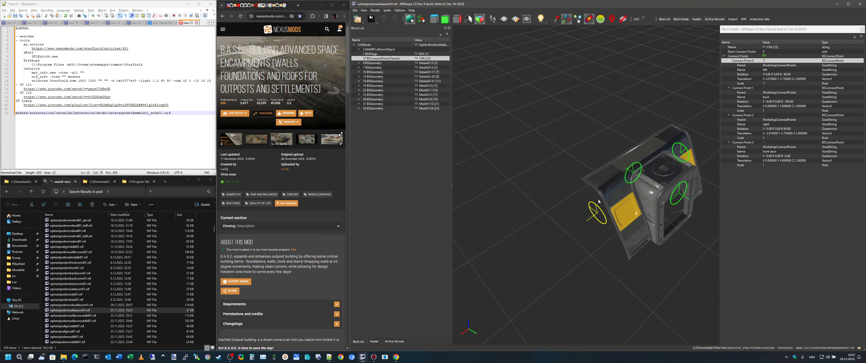
left_click(753, 89)
left_click_drag(685, 169, 659, 162)
left_click(751, 115)
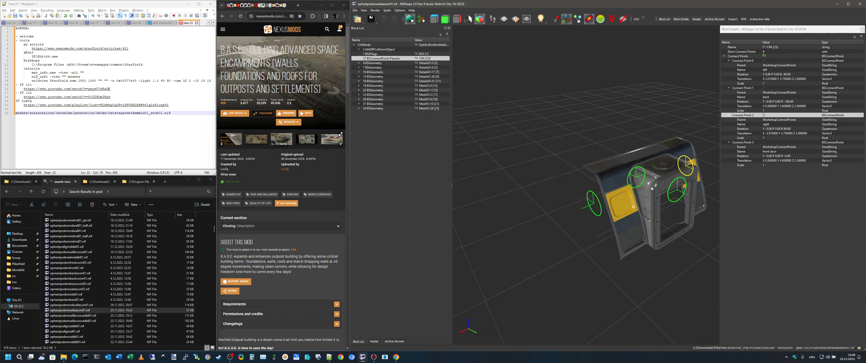
Highlight Connect Point 3 and examine where it sits on the wall's front door side.
left_click(749, 143)
mouse_move(664, 233)
left_mouse_down()
mouse_move(668, 250)
mouse_move(668, 241)
mouse_move(652, 238)
left_mouse_up()
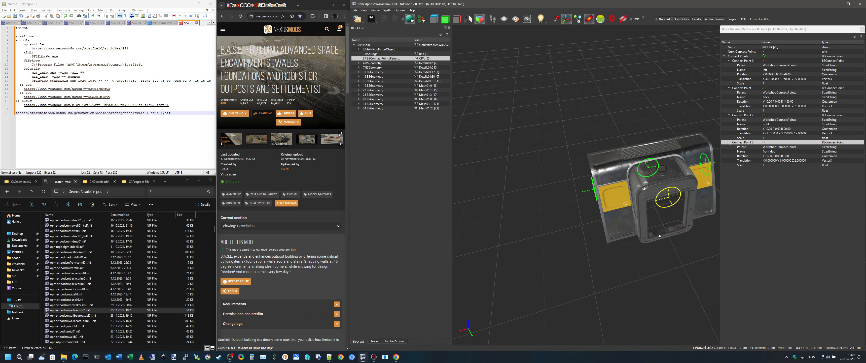
Set Num Connect Points to 10, update the Connect Points array and inspect the added points around the wall.
double_click(773, 53)
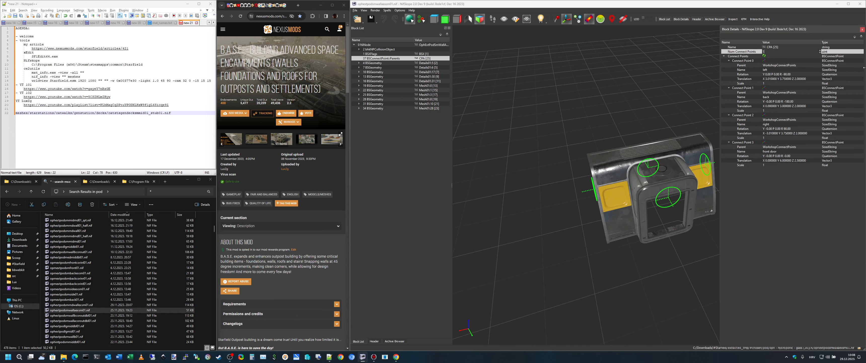
type("10")
key("Return")
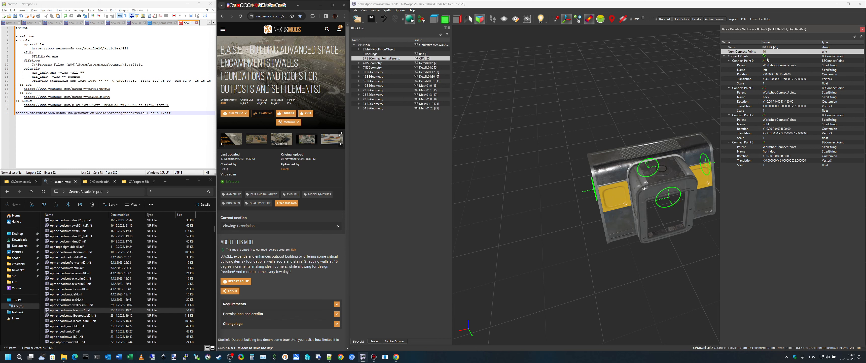
left_click(764, 56)
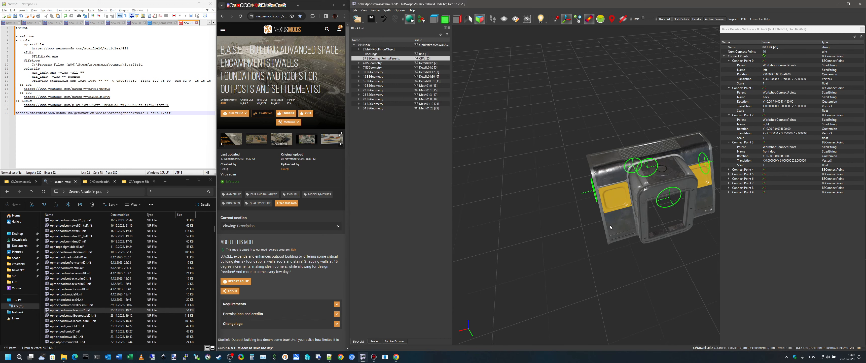
mouse_move(610, 224)
left_mouse_down()
mouse_move(642, 230)
mouse_move(613, 228)
left_mouse_up()
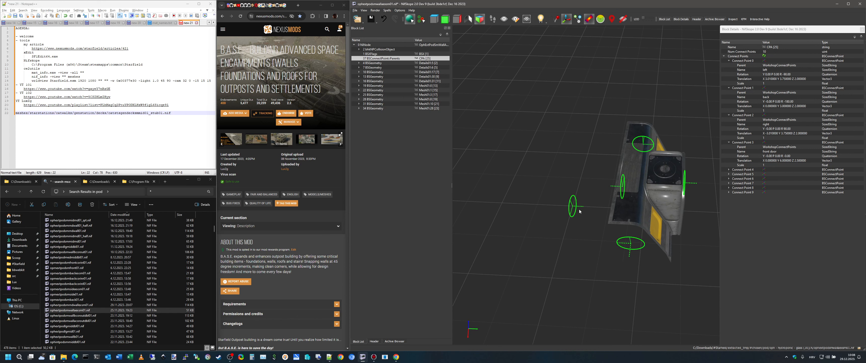
Expand Connect Point 9 and set its X translation to 5.
left_click(729, 192)
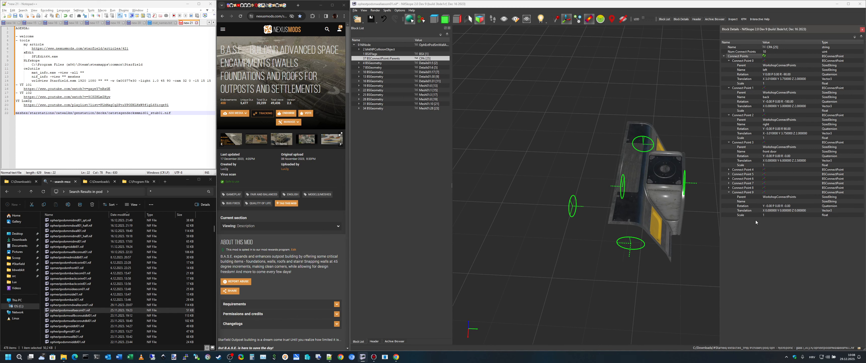
mouse_move(682, 250)
left_mouse_down()
mouse_move(672, 240)
mouse_move(655, 245)
mouse_move(655, 259)
mouse_move(668, 250)
left_mouse_up()
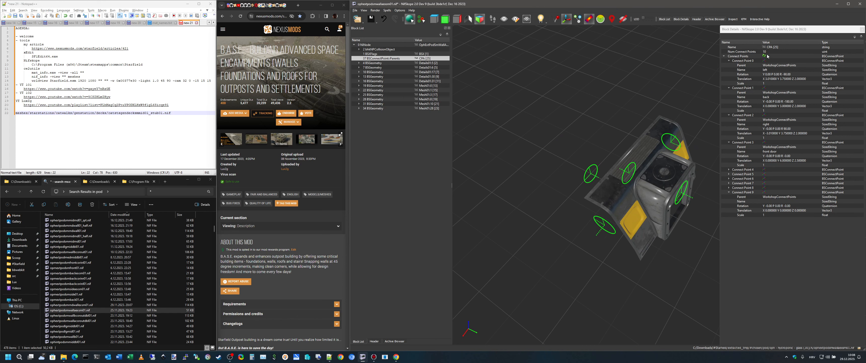
double_click(767, 52)
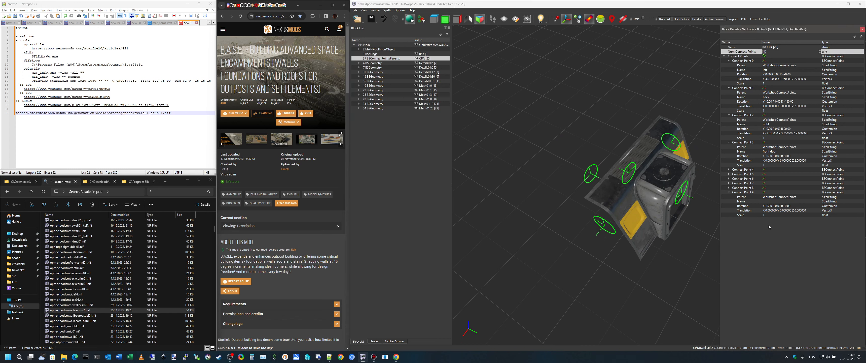
double_click(784, 211)
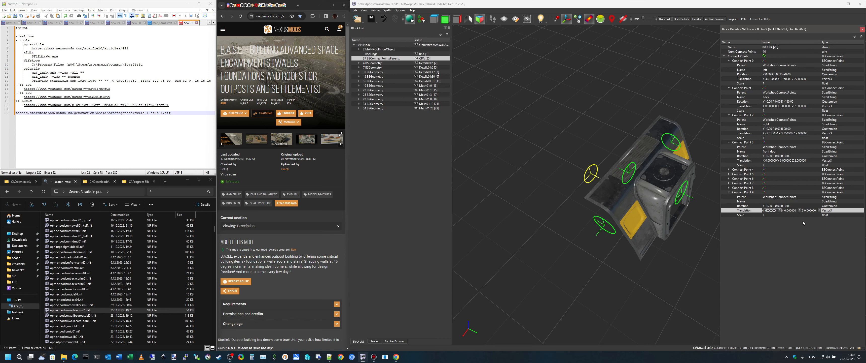
type("5")
key("Return")
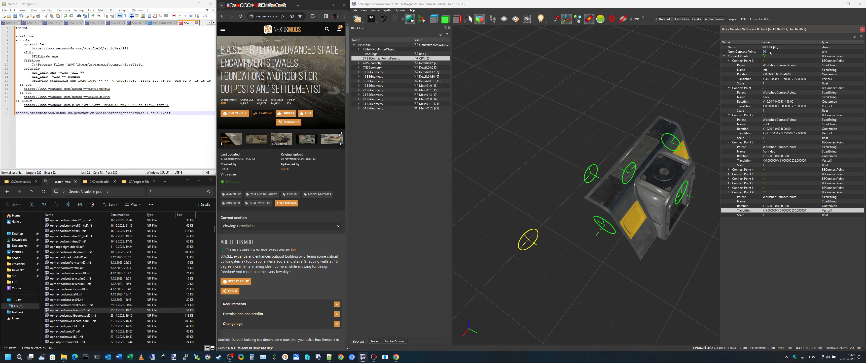
Set Num Connect Points to 5, update the Connect Points array and expand Connect Point 4 to highlight its translation.
double_click(771, 52)
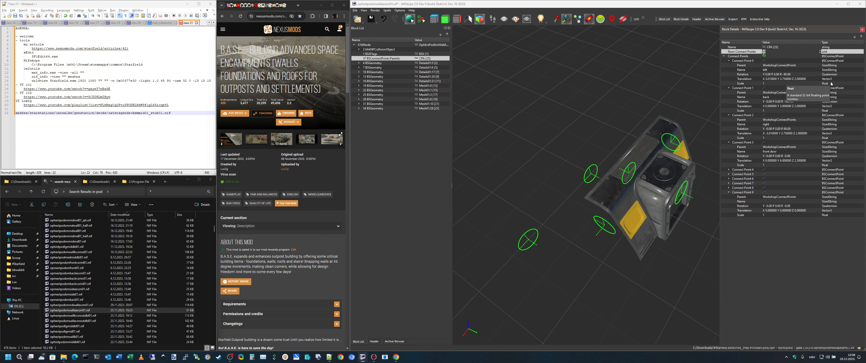
type("5")
key("Return")
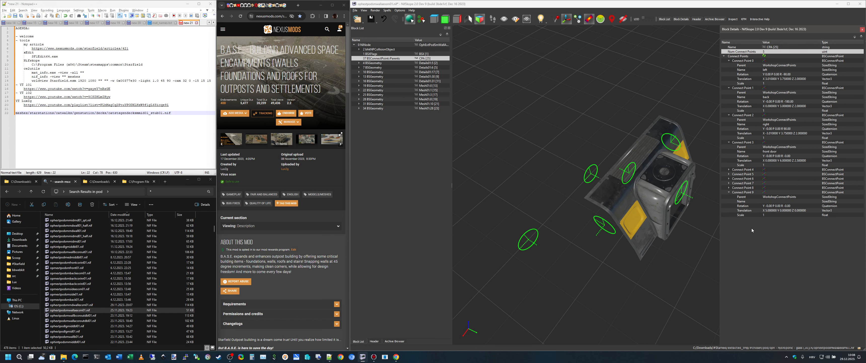
left_click(765, 56)
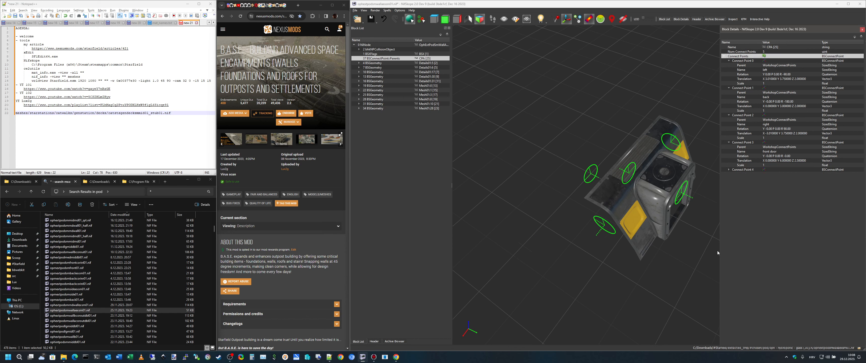
left_click(728, 169)
left_click(780, 187)
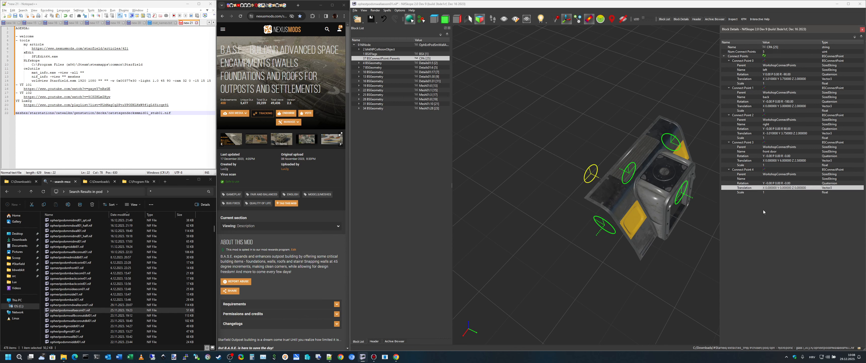
double_click(770, 52)
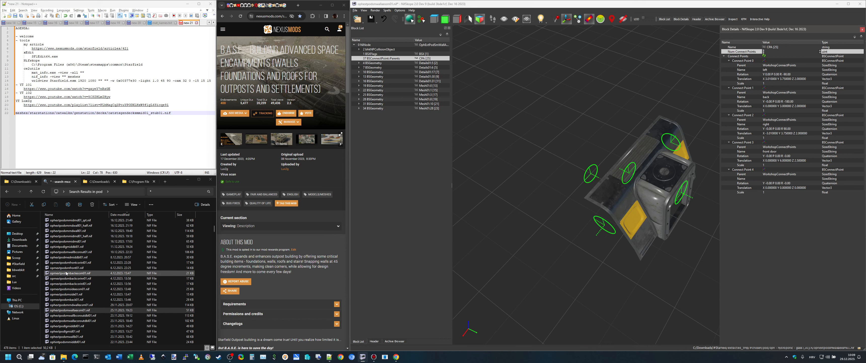
Look through the NIF files in the pod folder search results for another model with connect points.
left_click(94, 273)
scroll(102, 291, "up", 5)
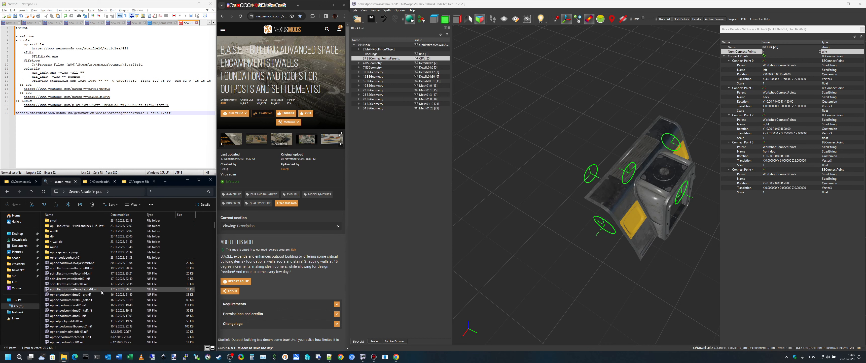
scroll(101, 291, "down", 6)
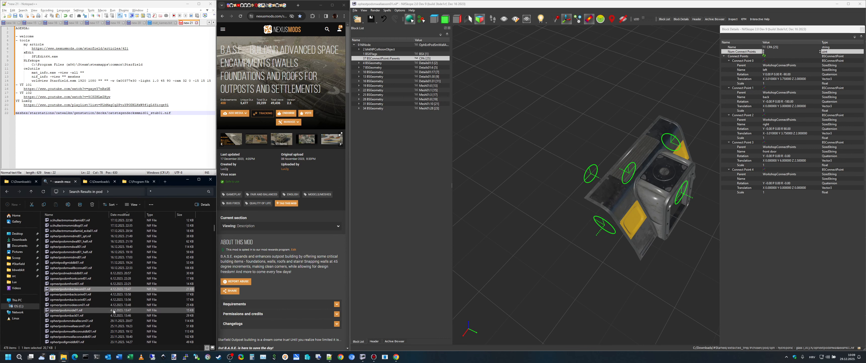
left_click(88, 289)
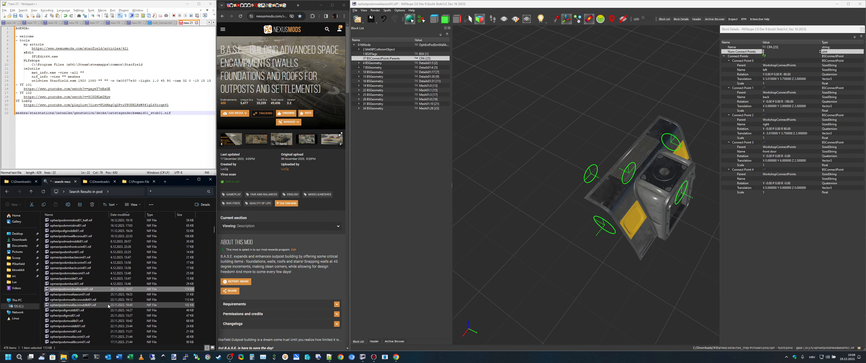
scroll(107, 331, "down", 2)
scroll(107, 331, "down", 6)
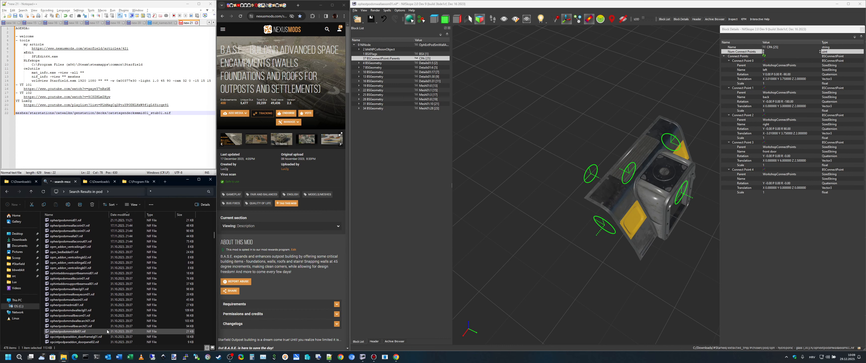
scroll(108, 331, "up", 5)
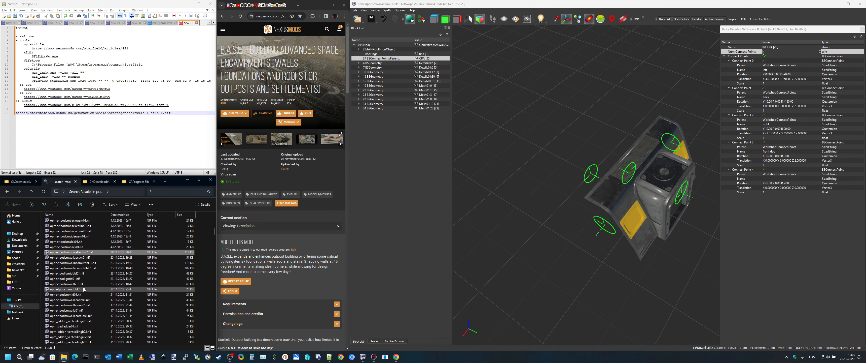
scroll(77, 269, "up", 1)
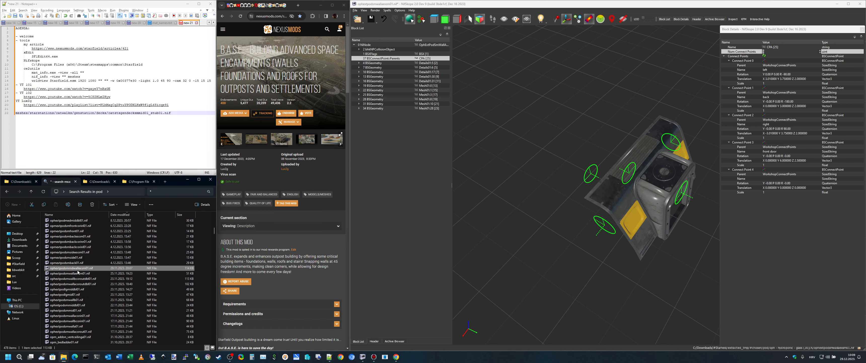
left_click(72, 246)
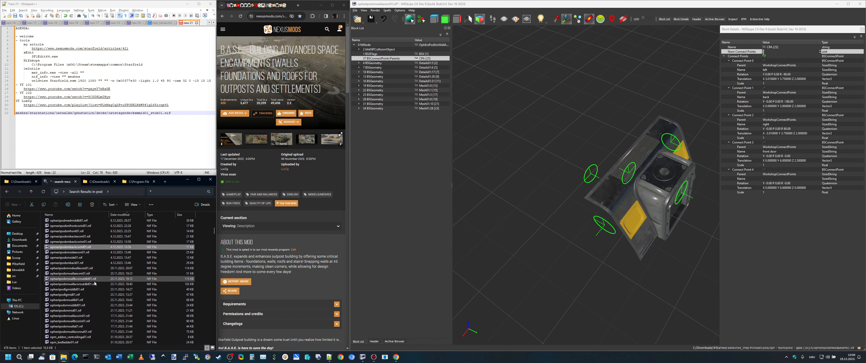
scroll(81, 256, "up", 1)
left_click(84, 247)
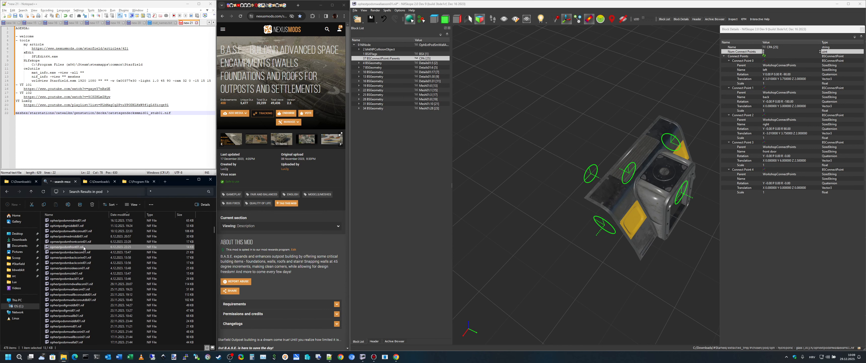
scroll(84, 248, "up", 1)
scroll(85, 248, "up", 1)
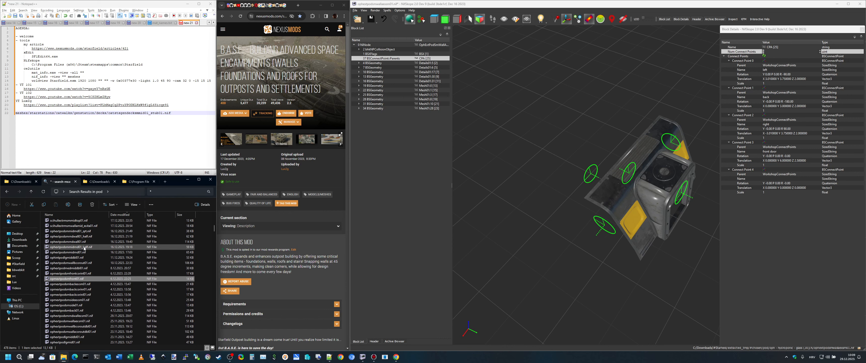
Go to the foundations folder under #chosen and load outpostpi_barn01lg_foundation01_mid01.nif into NifSkope.
key("alt+Left")
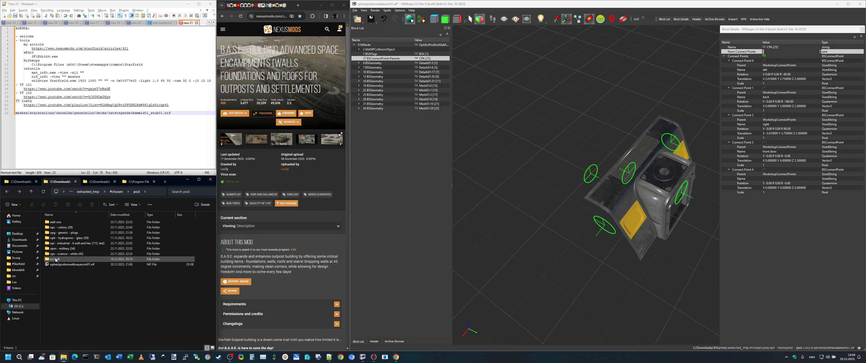
key("alt+Up")
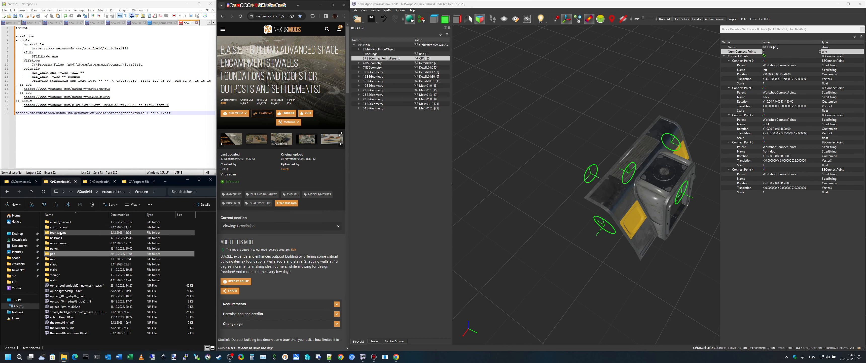
double_click(61, 232)
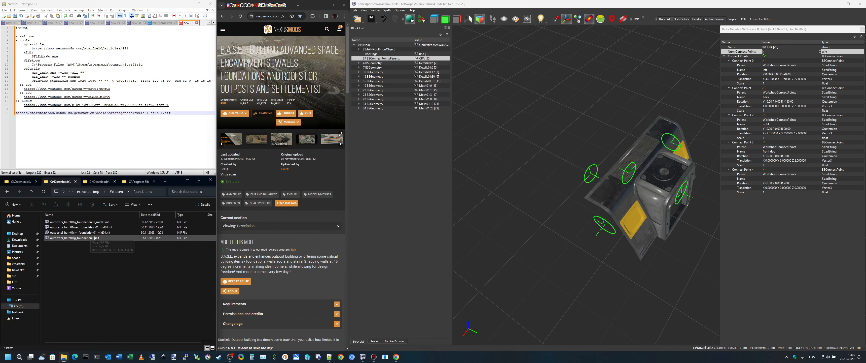
left_click(86, 222)
left_click_drag(86, 223, 577, 222)
left_click_drag(663, 230, 488, 173)
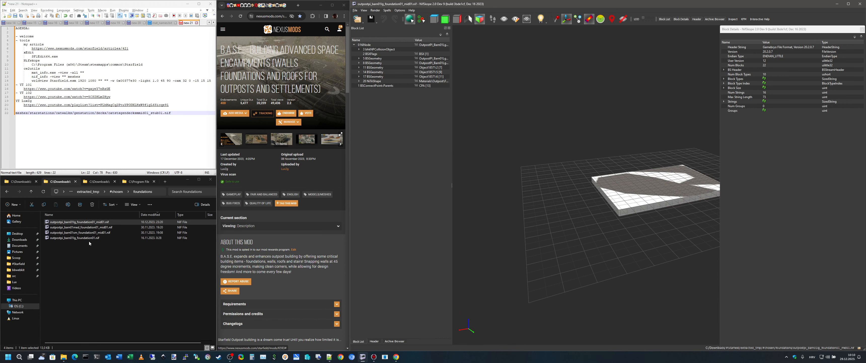
Load outpostpi_barn01sm_foundation01_mid01.nif, enlarge the model view and show its BSConnectPoint::Parents block.
left_click_drag(89, 235, 607, 242)
left_click_drag(618, 219, 757, 195)
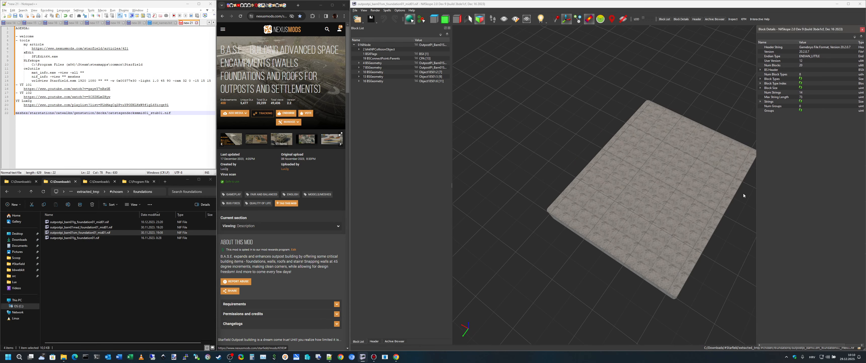
left_click(387, 59)
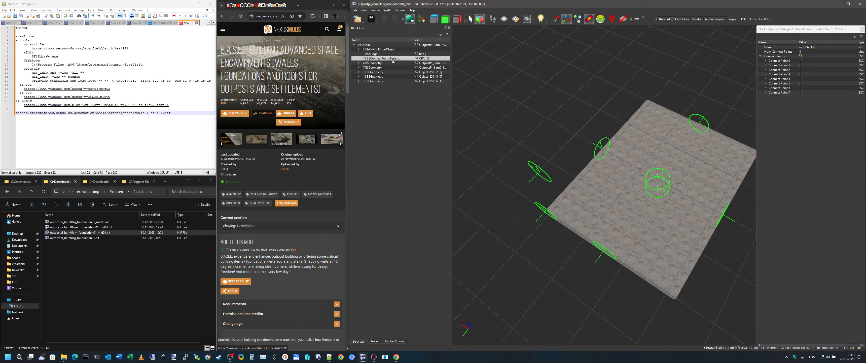
left_click_drag(654, 258, 678, 297)
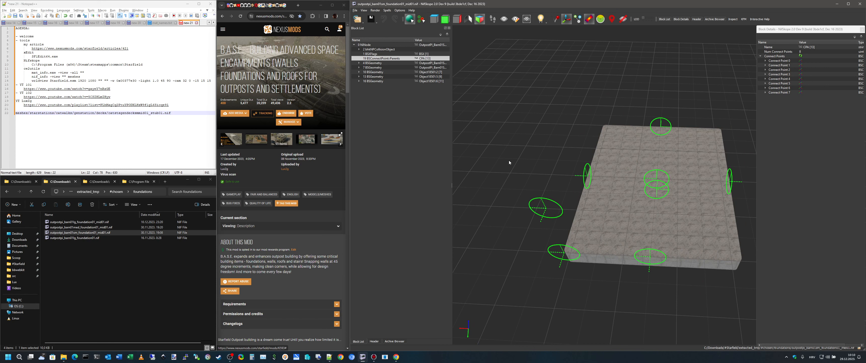
Highlight Connect Points 7, 6 and 5 one by one to examine where each sits around the foundation.
left_click(779, 92)
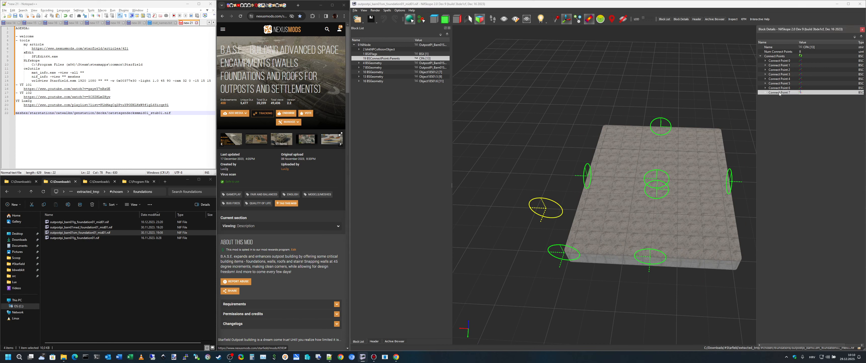
left_click(776, 88)
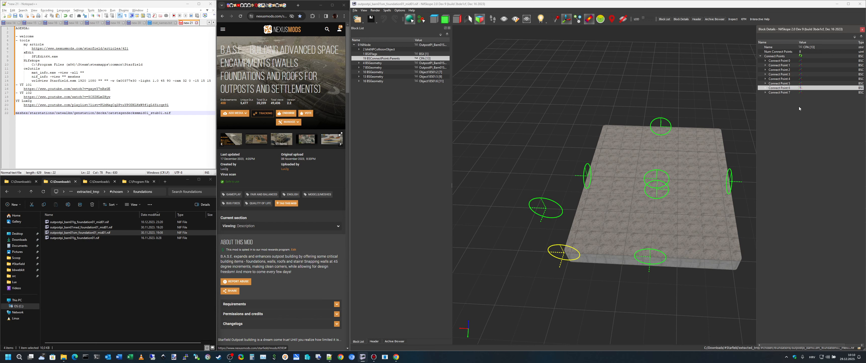
key("Up")
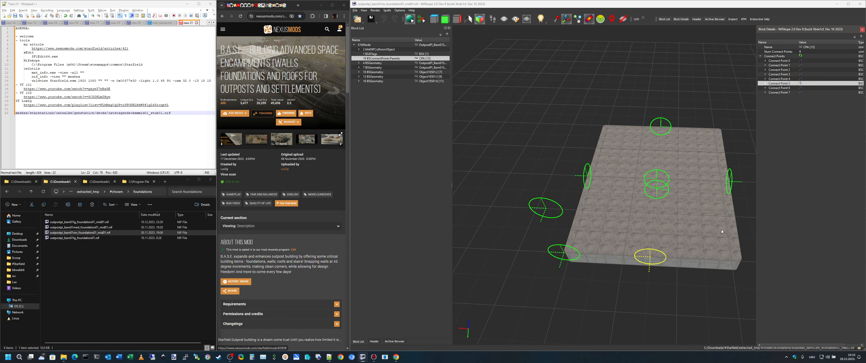
left_click_drag(722, 229, 684, 245)
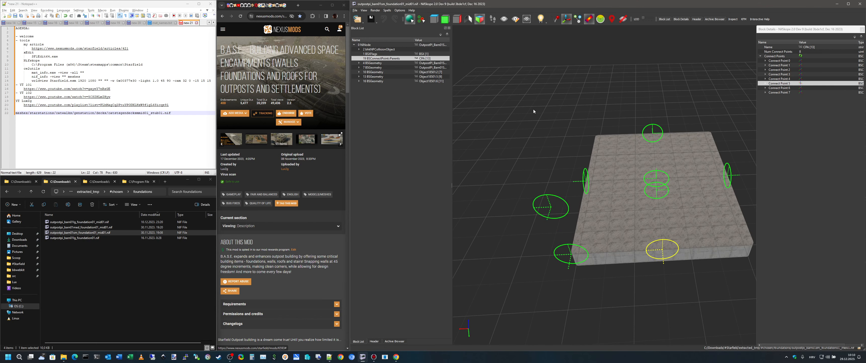
Inspect the foundation's connect points from the front view and from above to examine their placement and orientation.
left_click(447, 22)
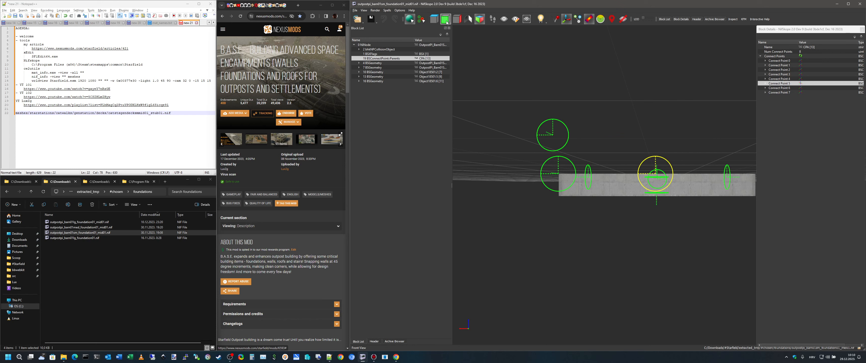
left_click_drag(670, 174, 672, 201)
left_click_drag(674, 269, 674, 264)
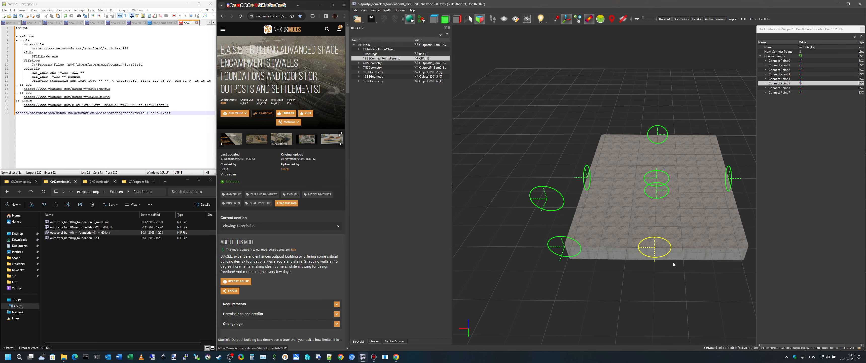
left_click(444, 20)
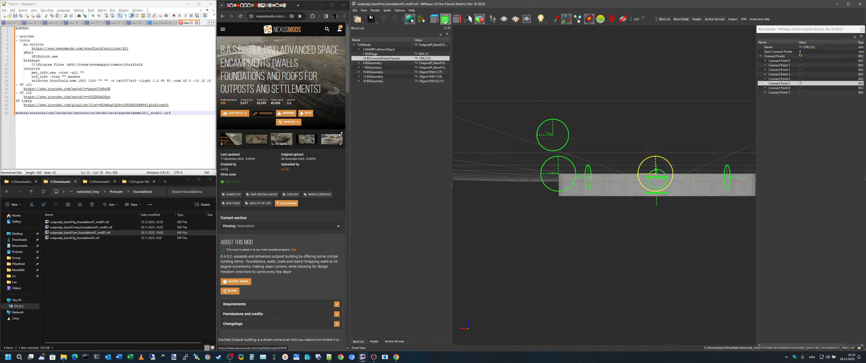
left_click_drag(663, 167, 699, 214)
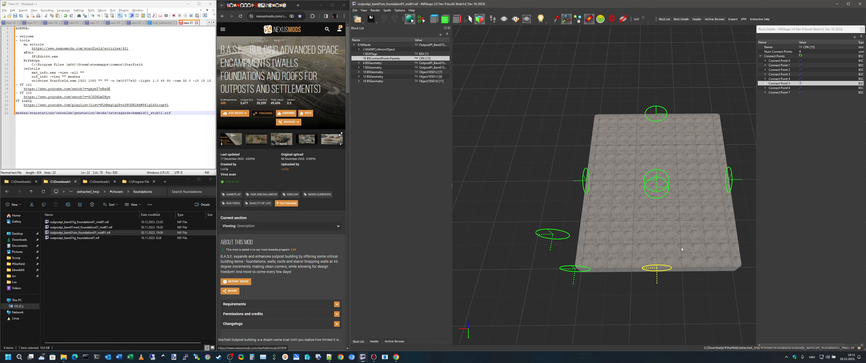
Expand Connect Point 5 and examine its name and translation against its place at the foundation's edge.
left_click(766, 83)
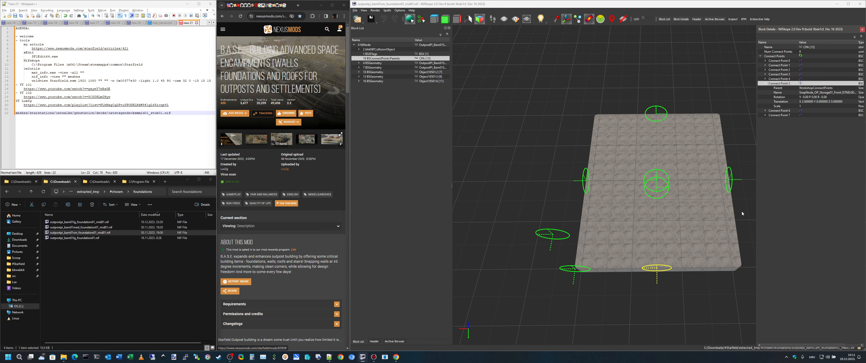
left_click_drag(693, 261, 709, 221)
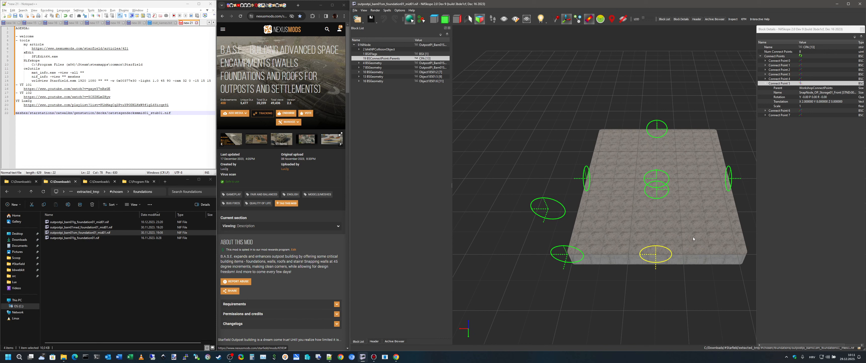
left_click(825, 93)
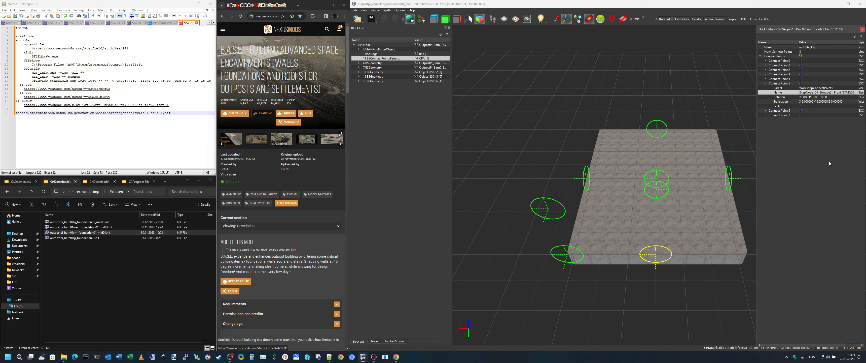
left_click(807, 101)
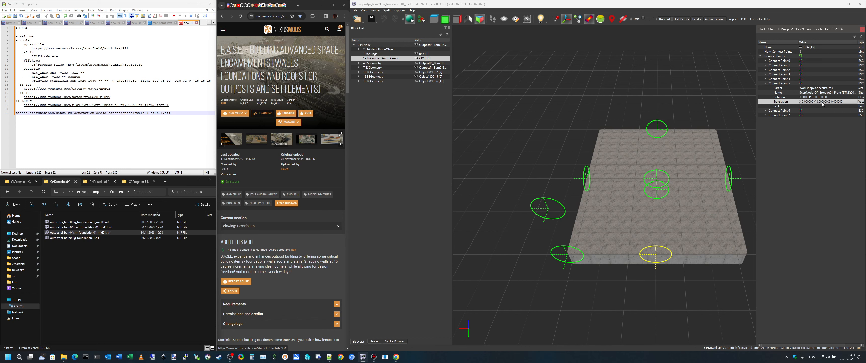
left_click_drag(693, 263, 683, 271)
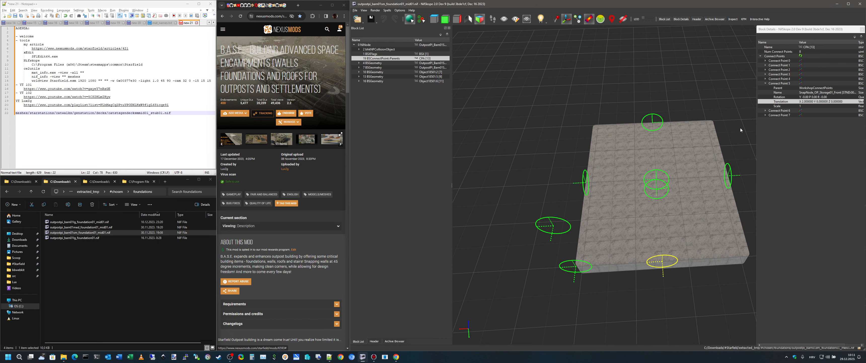
Highlight Connect Point 6 and Connect Points 0 to 4 one by one to see where each sits.
left_click(788, 115)
left_click(786, 111)
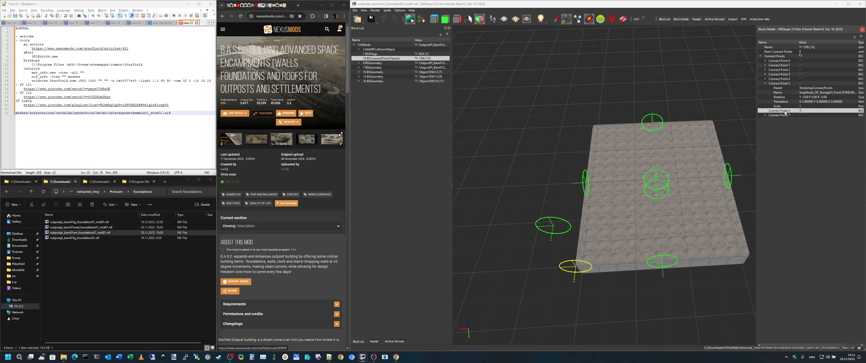
left_click(786, 62)
left_click(787, 65)
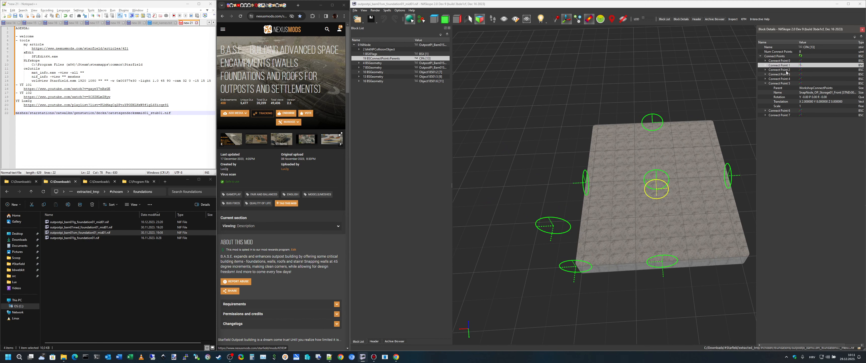
left_click(787, 69)
left_click(787, 74)
left_click(788, 79)
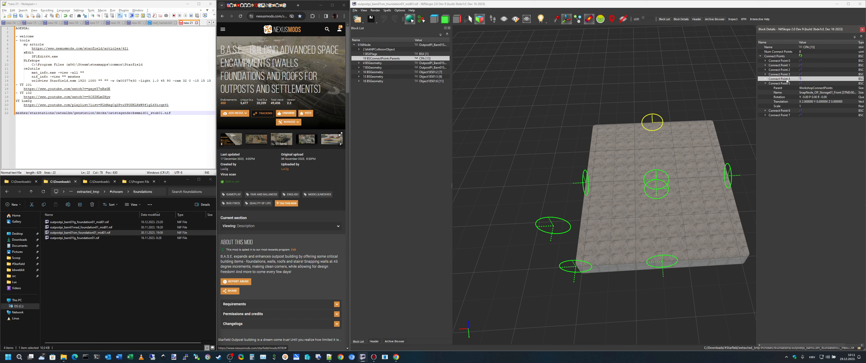
Expand Connect Point 4 and examine its snap node name and its orientation on the foundation.
left_click(766, 79)
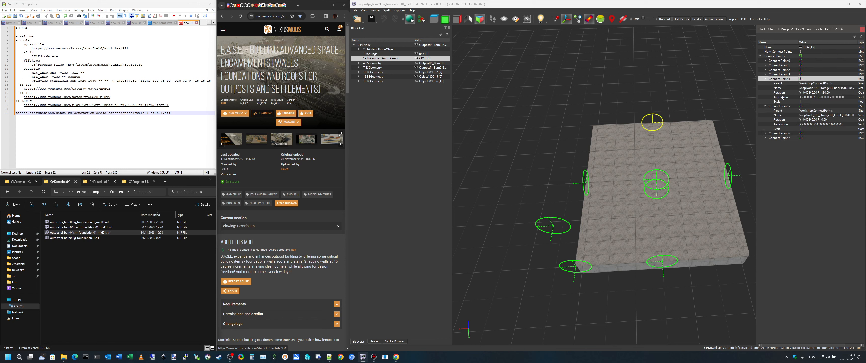
left_click(831, 88)
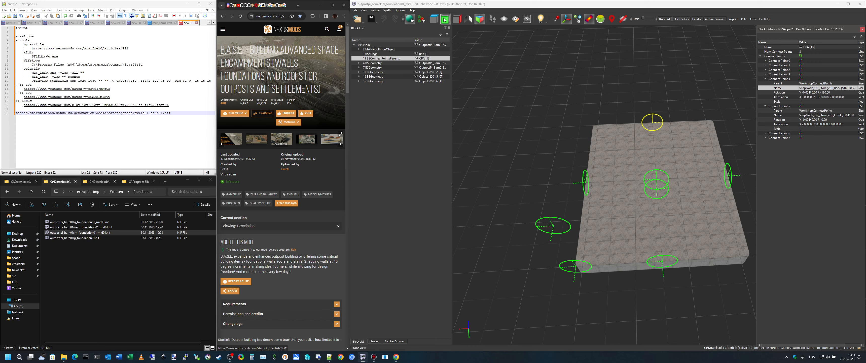
mouse_move(682, 170)
left_mouse_down()
mouse_move(682, 154)
mouse_move(679, 168)
left_mouse_up()
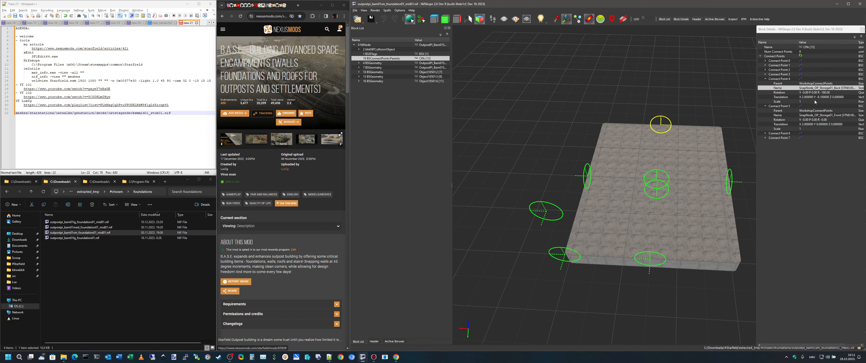
left_click_drag(690, 149, 694, 161)
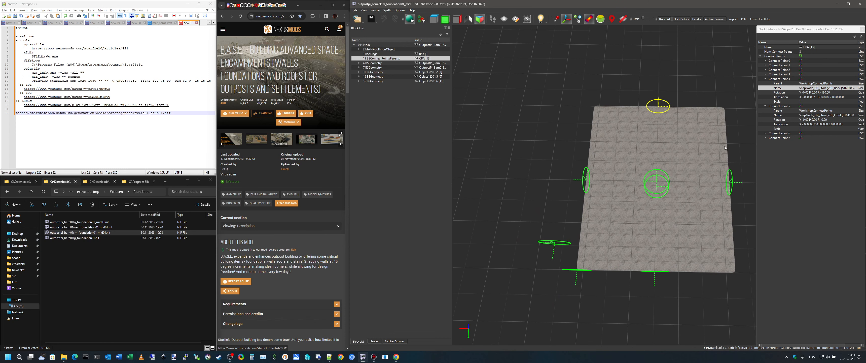
Compare the translation values of Connect Points 4 and 5 on the opposite edges of the foundation.
left_click(812, 124)
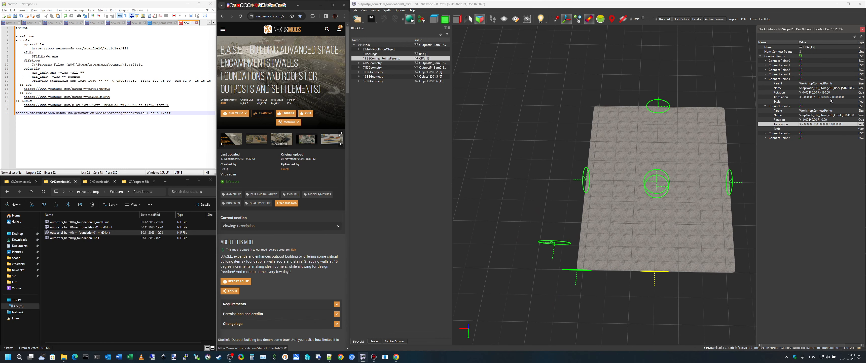
left_click(831, 97)
left_click(830, 124)
left_click(827, 97)
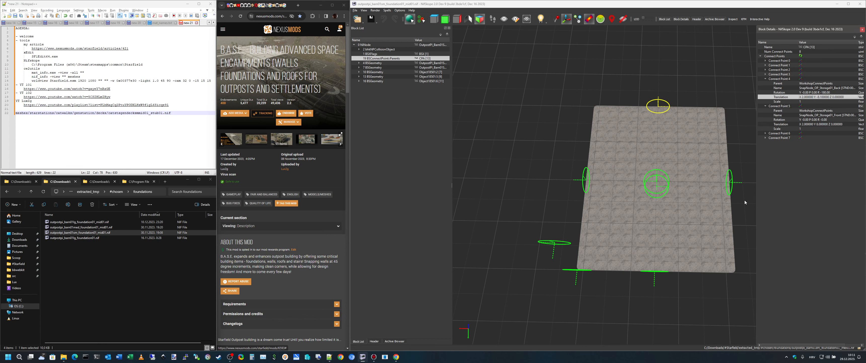
left_click_drag(720, 216, 714, 229)
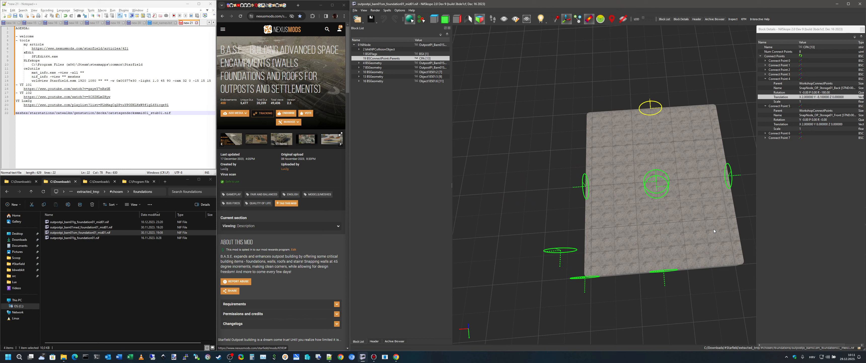
Set the R rotation of Connect Point 4 to 0 and check its direction on the foundation.
mouse_move(820, 99)
left_click_drag(649, 137, 577, 236)
left_click_drag(585, 214, 658, 228)
double_click(832, 92)
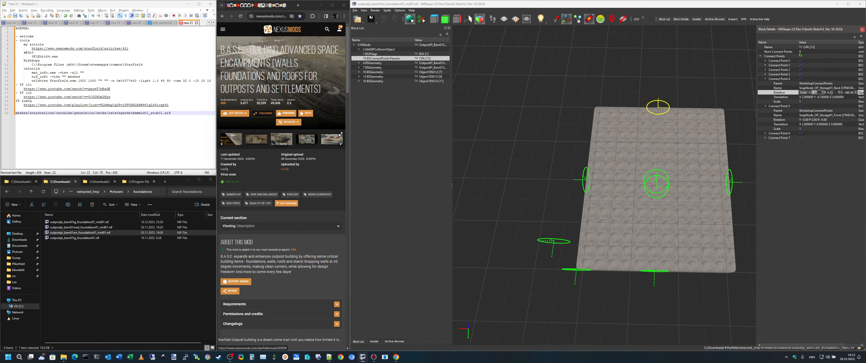
double_click(851, 92)
type("0")
key("Return")
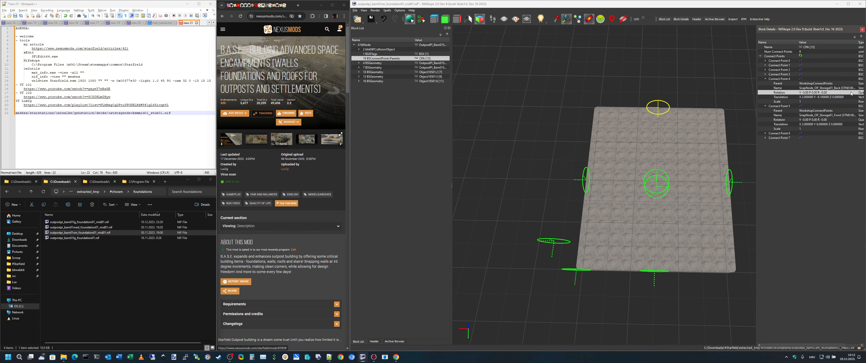
left_click_drag(714, 158, 773, 146)
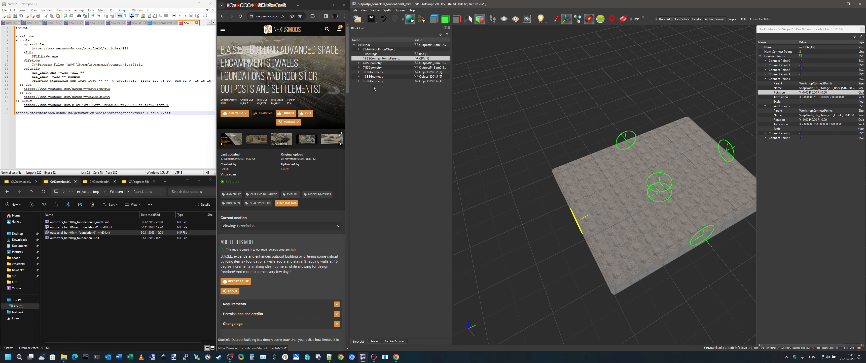
Copy the root NiNode branch, paste it under the root NiNode and check the pasted node's contents.
left_click(372, 42)
right_click(372, 41)
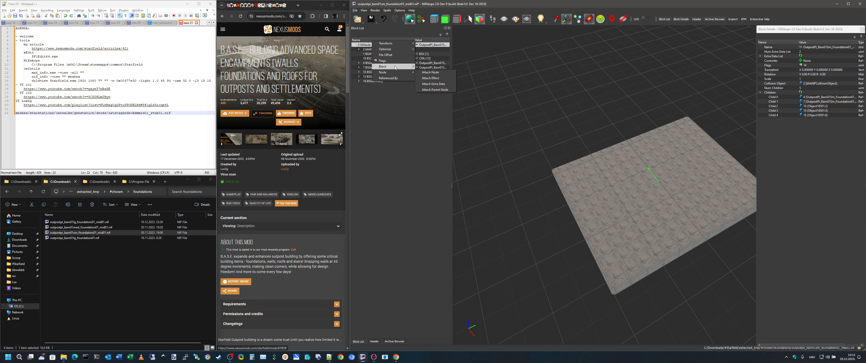
mouse_move(392, 66)
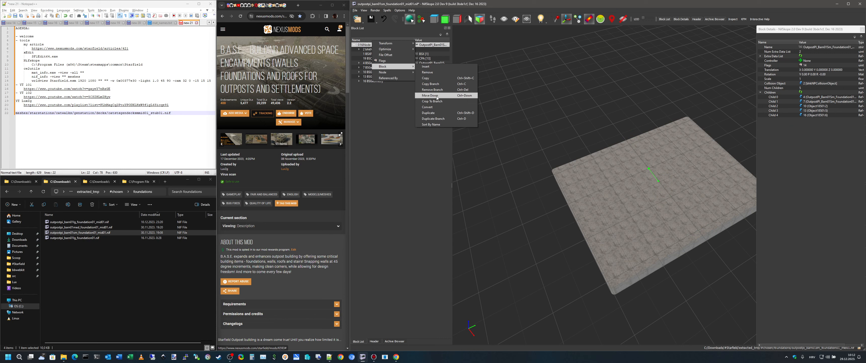
left_click(436, 85)
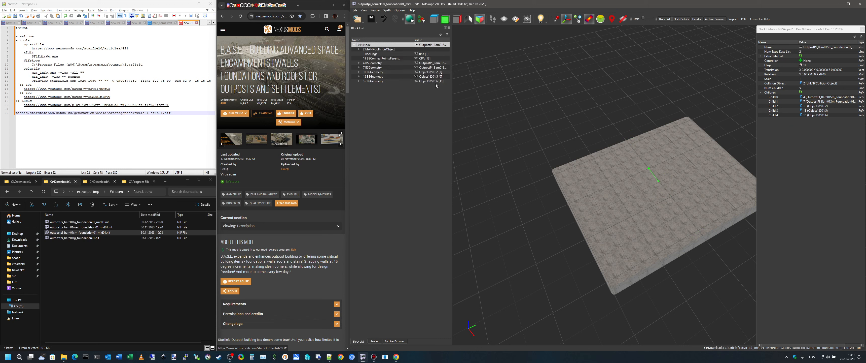
right_click(371, 50)
mouse_move(391, 66)
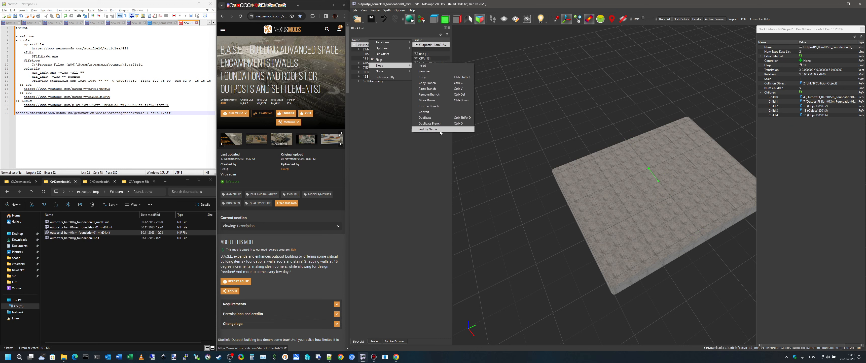
left_click(437, 89)
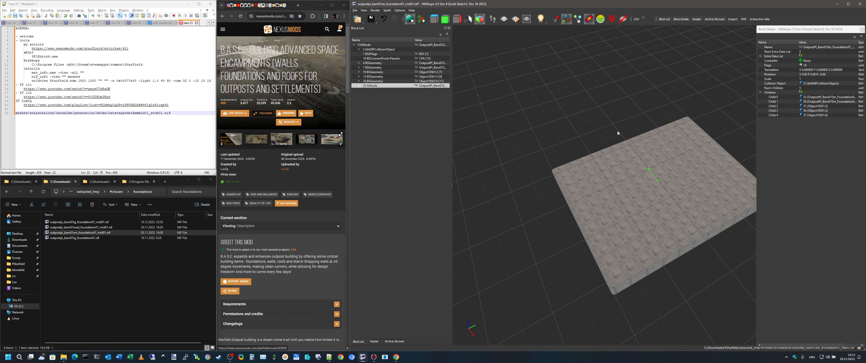
left_click(360, 86)
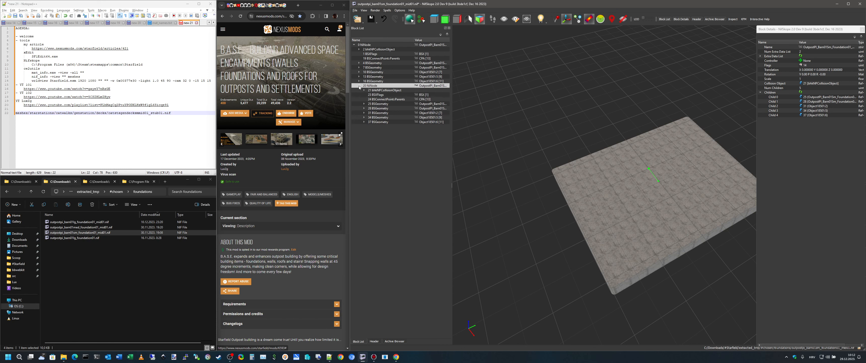
left_click(359, 86)
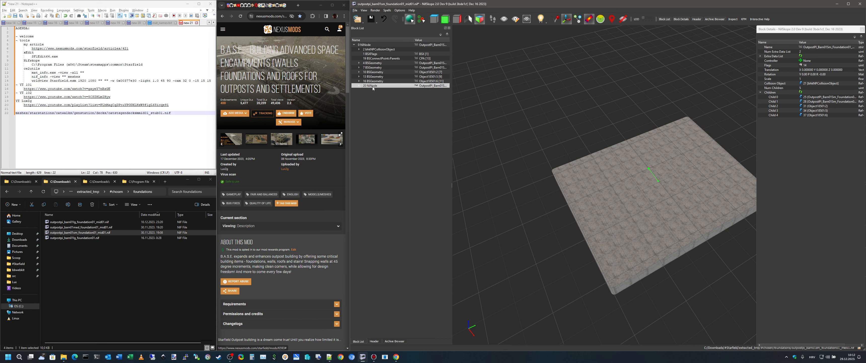
Remove the pasted NiNode branch from the block list.
right_click(372, 87)
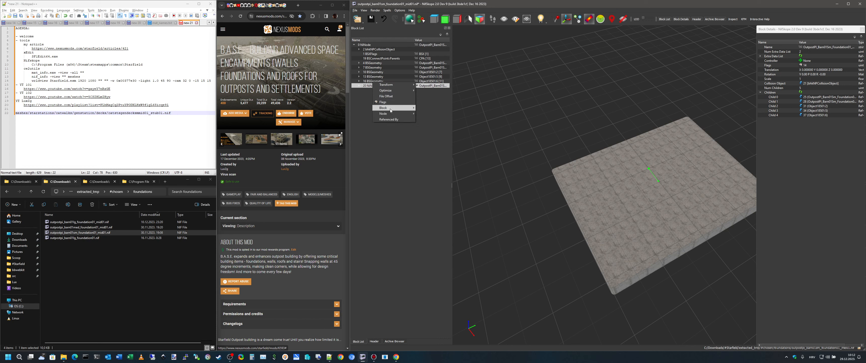
mouse_move(391, 109)
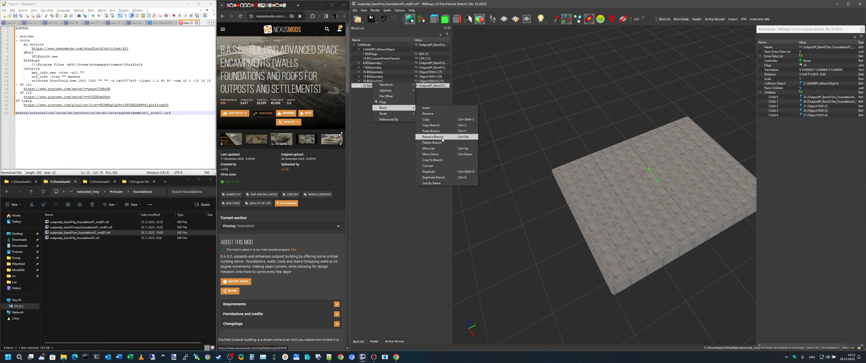
left_click(424, 137)
Show the block details of the root NiNode and of its BSGeometry blocks 16 and 10.
right_click(392, 118)
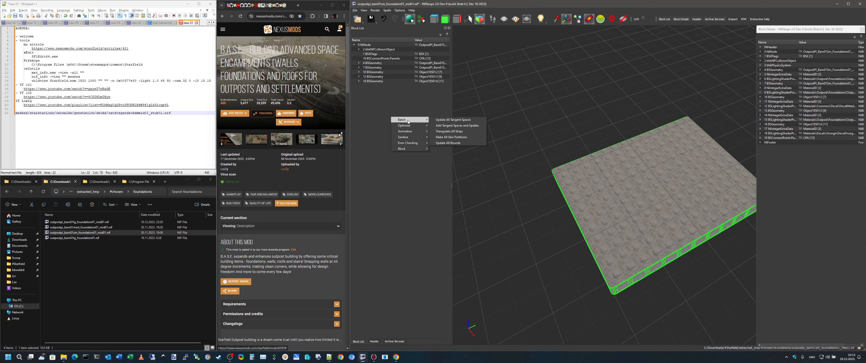
left_click(378, 82)
right_click(372, 91)
left_click(368, 89)
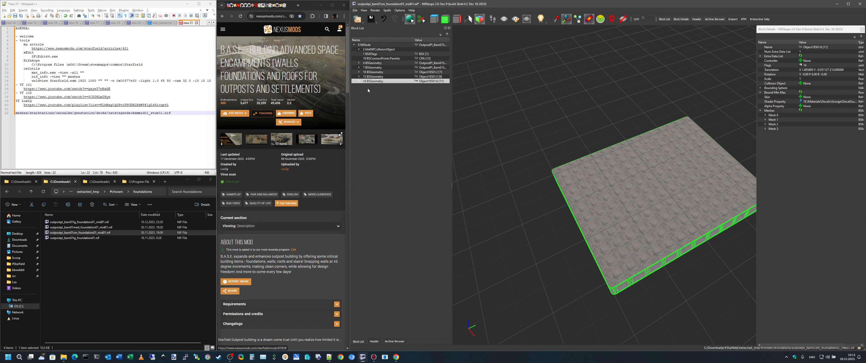
left_click(367, 45)
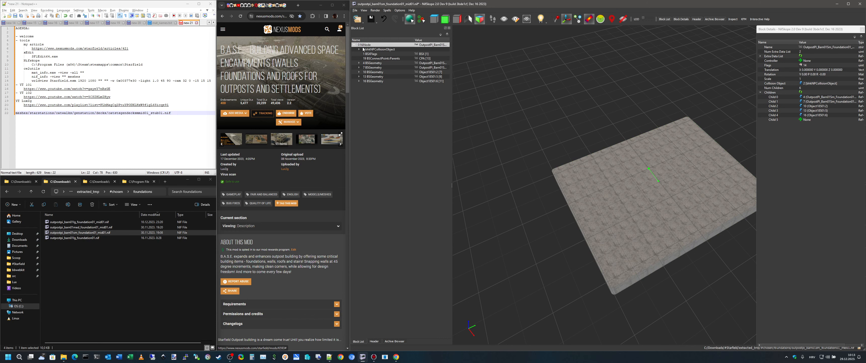
left_click(374, 73)
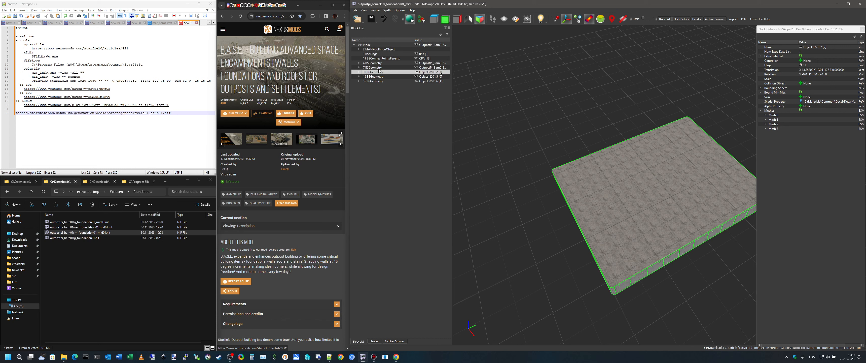
Paste the copied root NiNode branch as a second top-level NiNode in the block list.
right_click(380, 72)
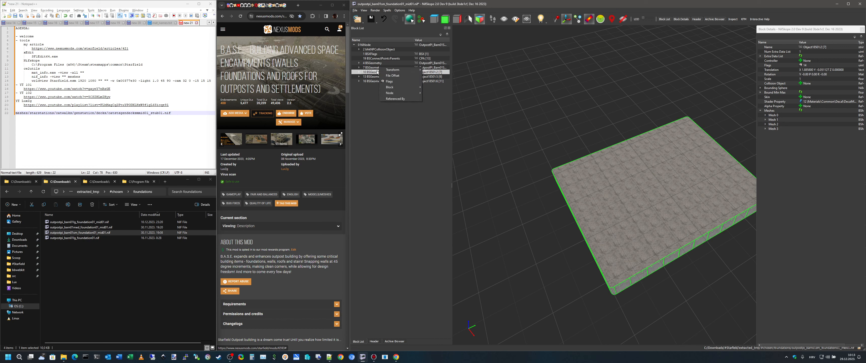
left_click(375, 98)
left_click(377, 77)
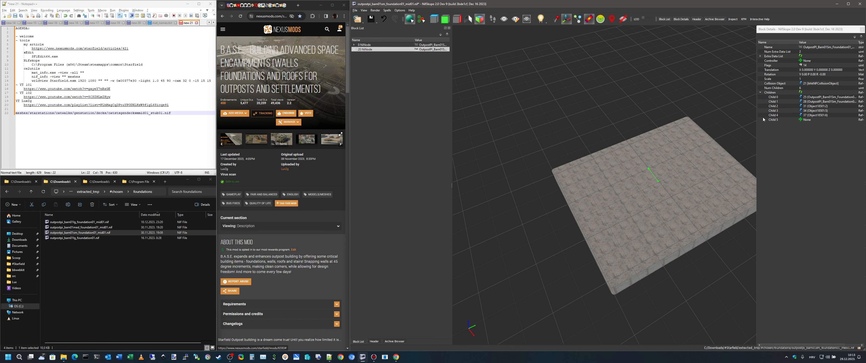
Try X translations of 5, 10 and 12 for the pasted NiNode.
double_click(811, 70)
type("5")
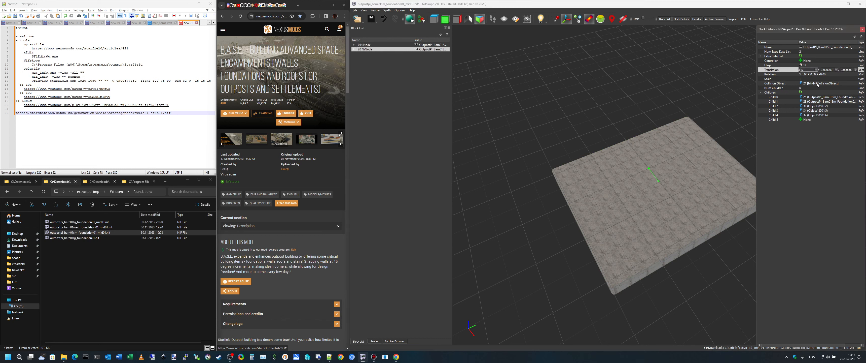
key("Return")
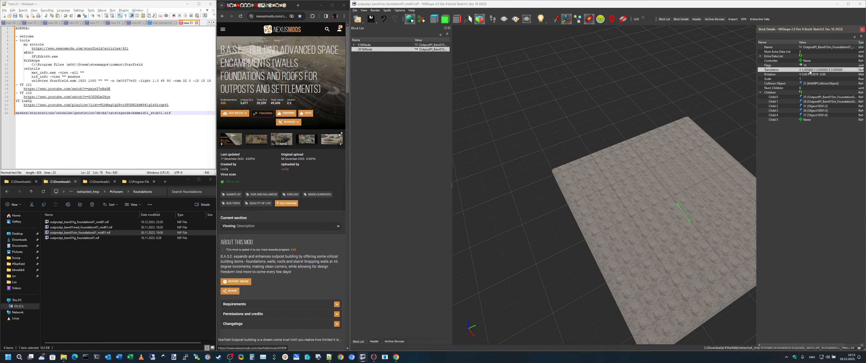
double_click(811, 71)
type("10")
key("Return")
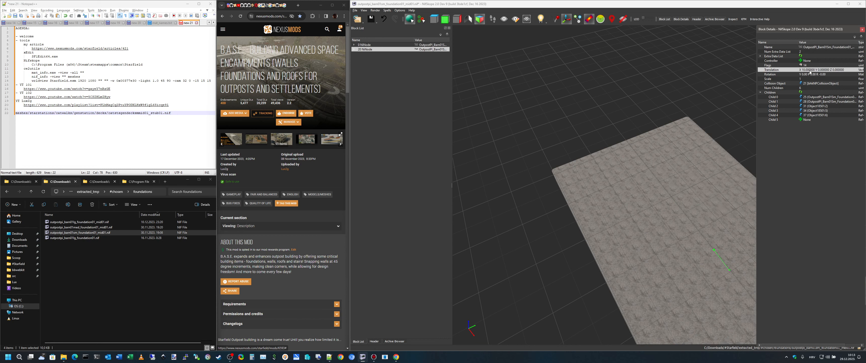
double_click(810, 71)
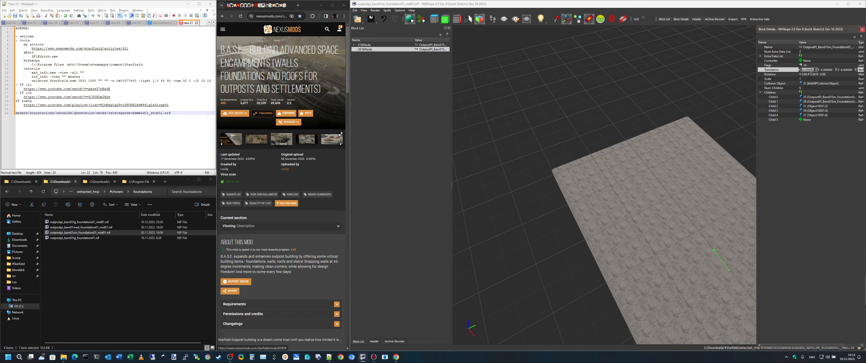
type("12")
key("Return")
Set the pasted NiNode's X translation to 15 and check the gap between the two foundations.
double_click(811, 70)
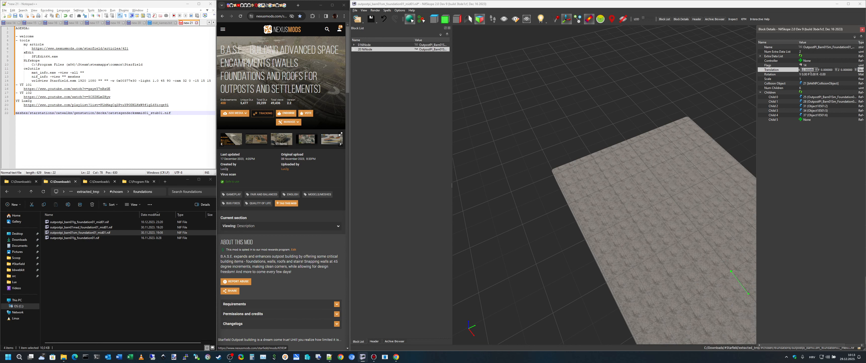
type("15")
key("Return")
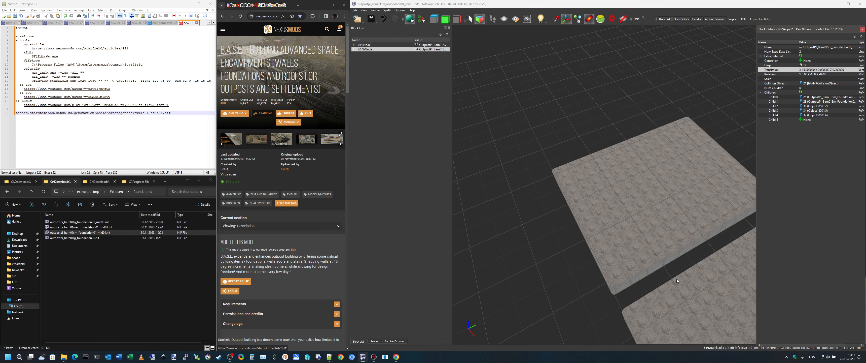
left_click_drag(677, 279, 647, 288)
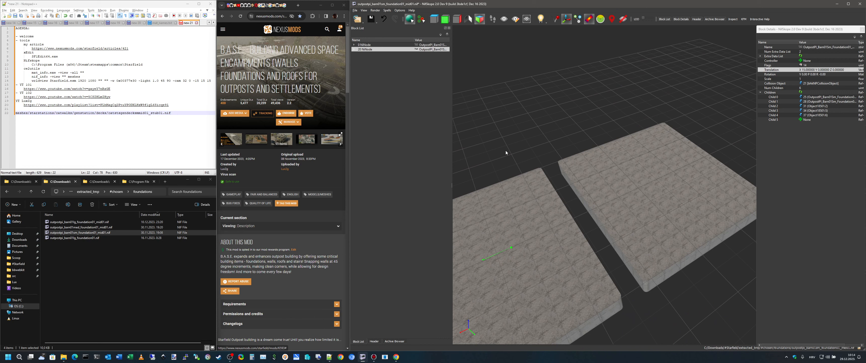
Expand both NiNodes and compare how the connect points block of each is shown on the foundations.
left_click(354, 49)
left_click(354, 45)
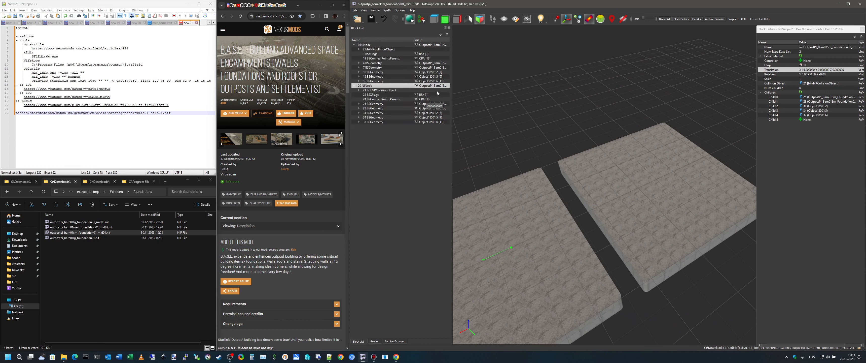
left_click(400, 58)
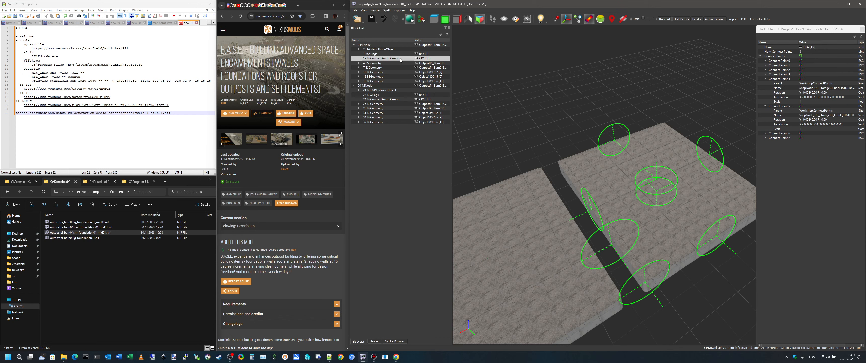
left_click_drag(563, 202, 603, 214)
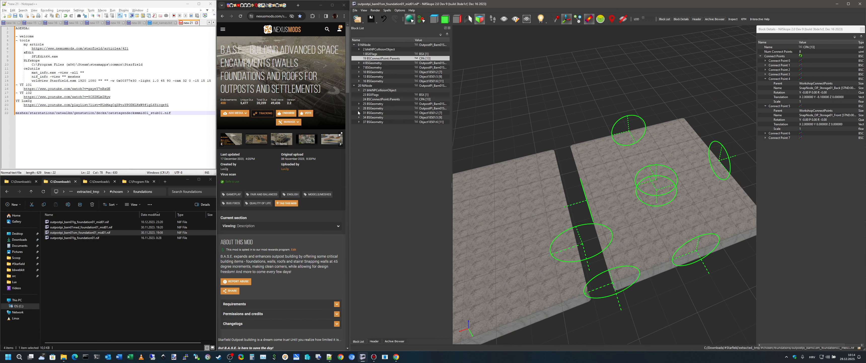
left_click(380, 99)
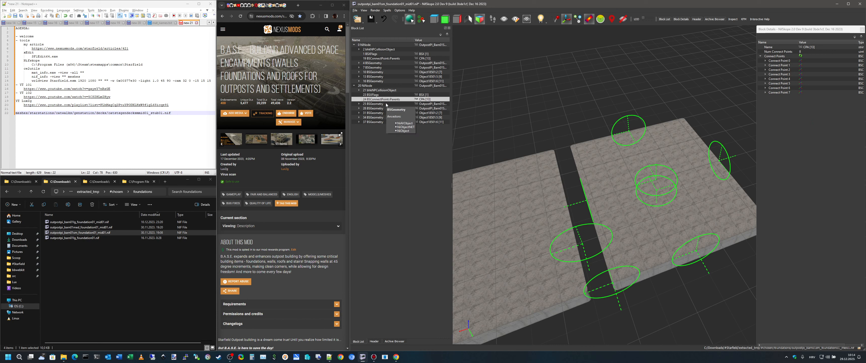
left_click(386, 105)
left_click(388, 101)
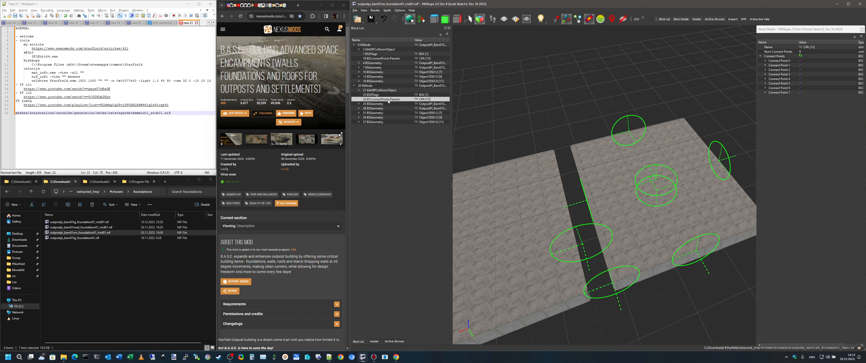
left_click(392, 59)
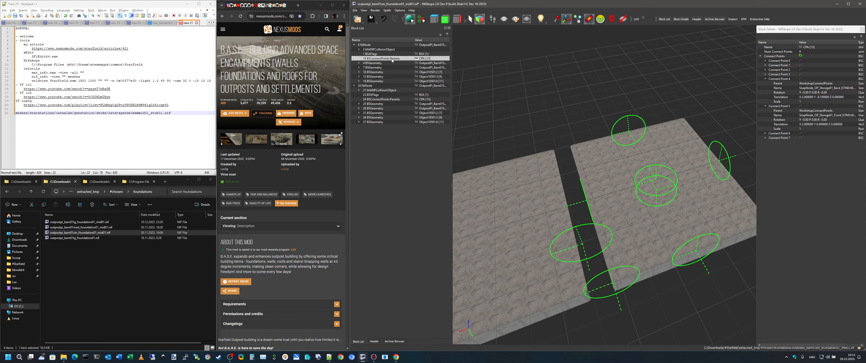
left_click(355, 85)
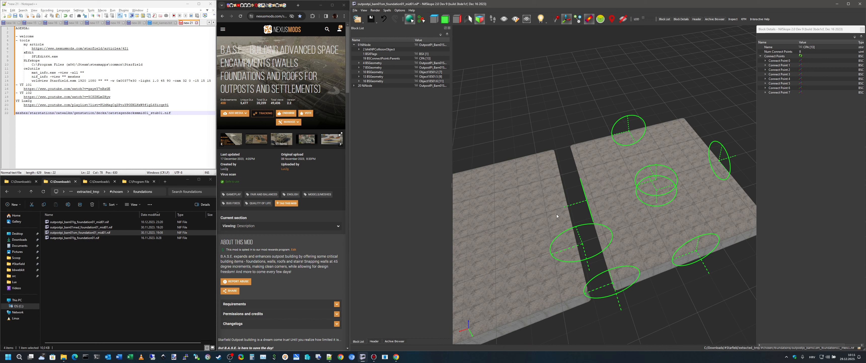
left_click(726, 156)
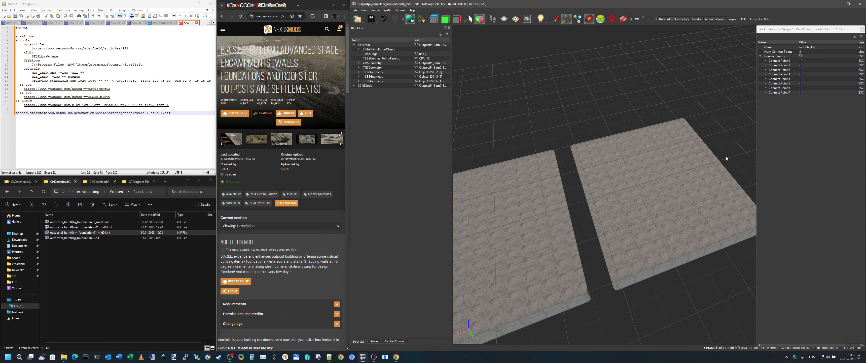
Increase the number of connect points to 9 in the first NiNode's connect points block.
left_click(378, 59)
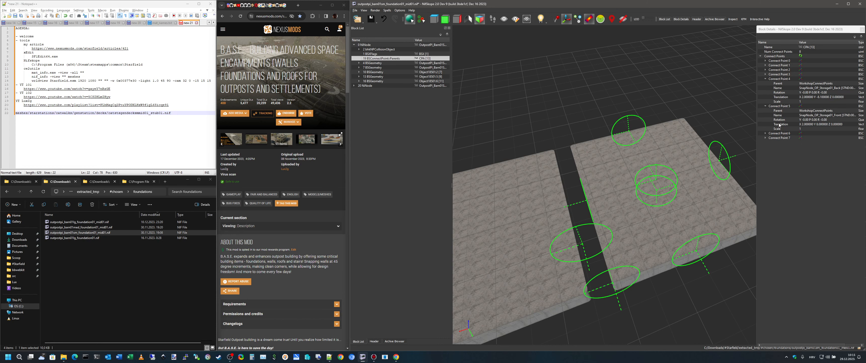
left_click(815, 116)
left_click(794, 75)
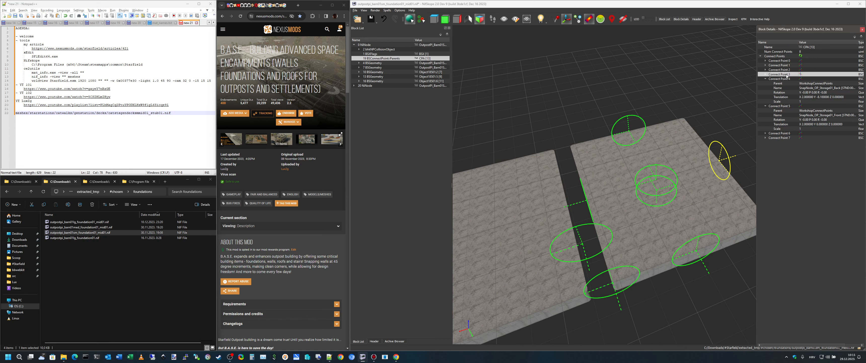
double_click(811, 52)
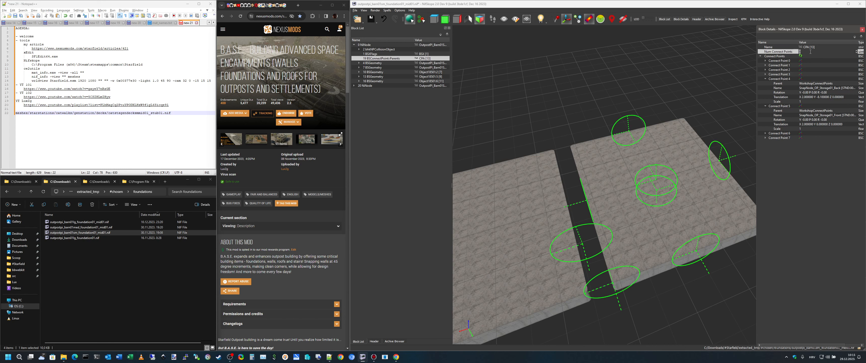
key("Return")
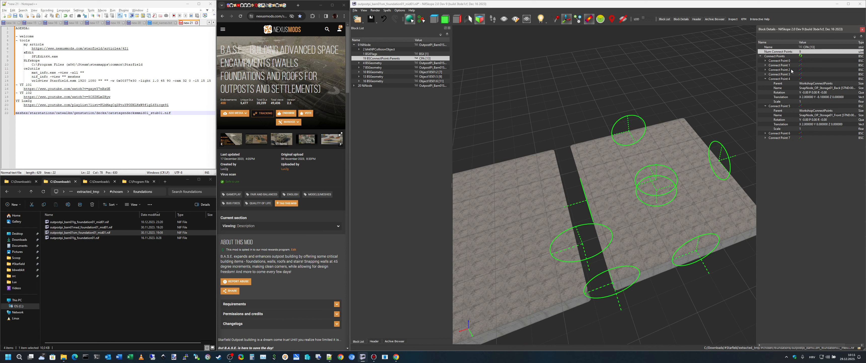
Check the direction of Connect Point 4 and expand the details of Connect Point 3.
left_click(790, 79)
left_click(817, 93)
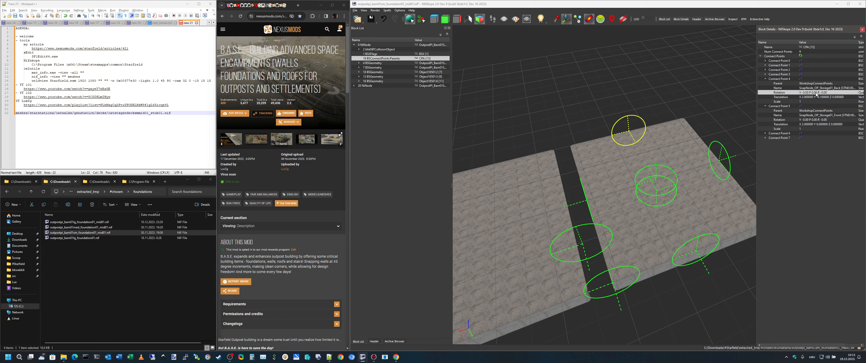
left_click(786, 74)
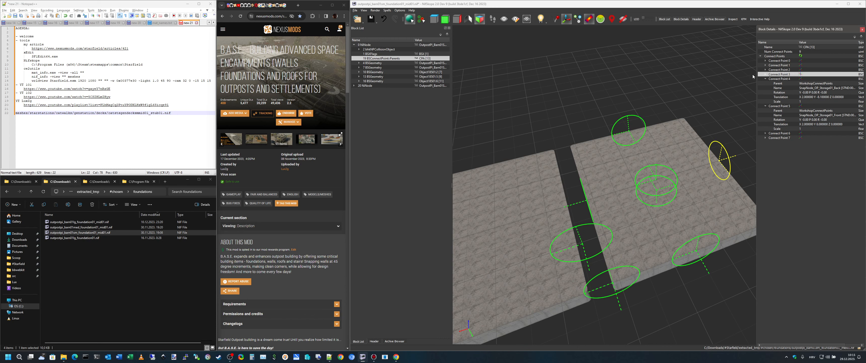
left_click(766, 74)
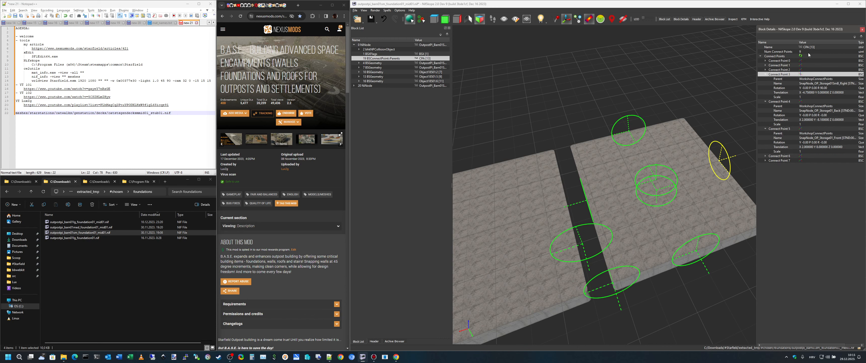
Update the Connect Points array, expand the new Connect Point 8 and collapse Connect Points 4 and 5.
left_click(801, 56)
left_click(765, 165)
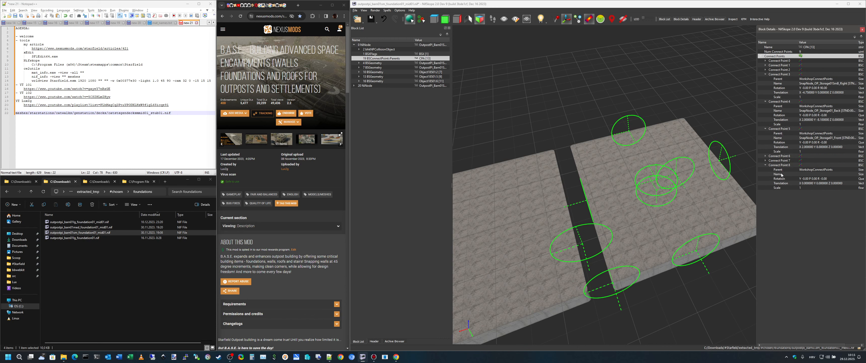
left_click(766, 101)
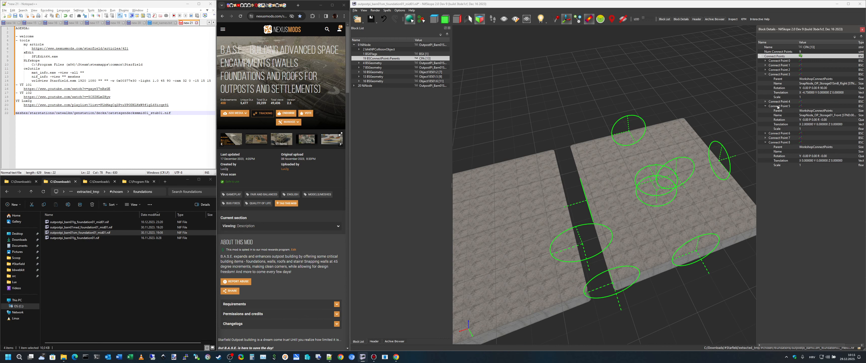
left_click(766, 106)
Set the X translation of Connect Point 8 to 10.
double_click(808, 137)
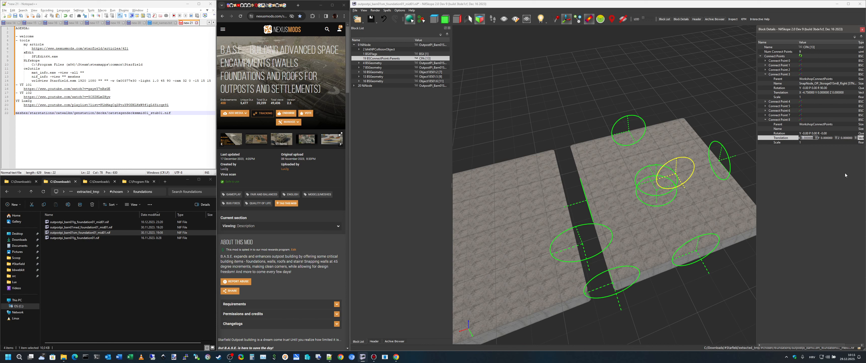
type("-")
type("10")
key("Return")
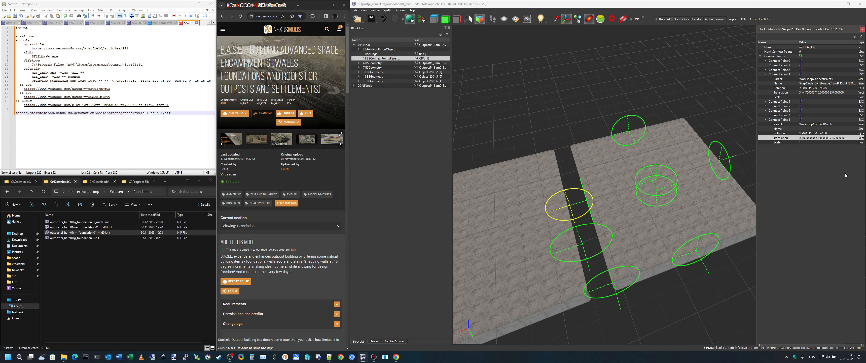
Set the R rotation of Connect Point 8 to 90 and its X translation to 12.
double_click(832, 133)
left_click(852, 133)
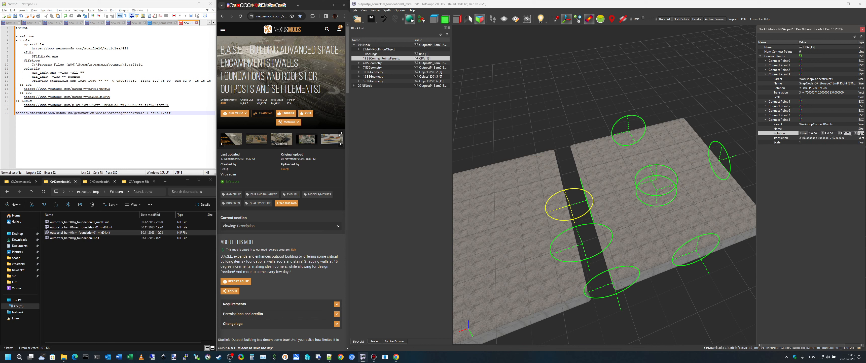
type("90")
key("Return")
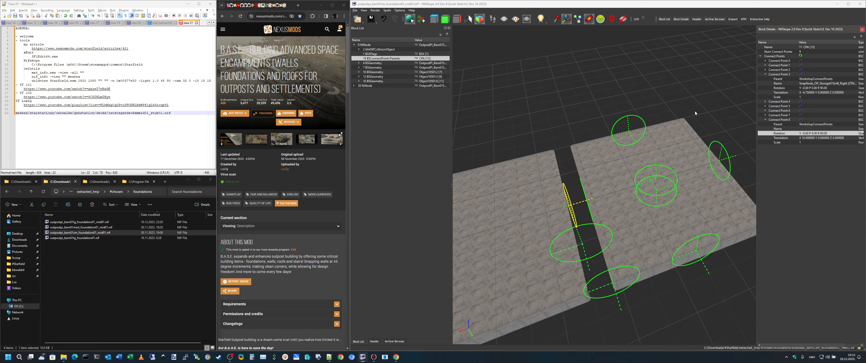
double_click(812, 137)
type("12")
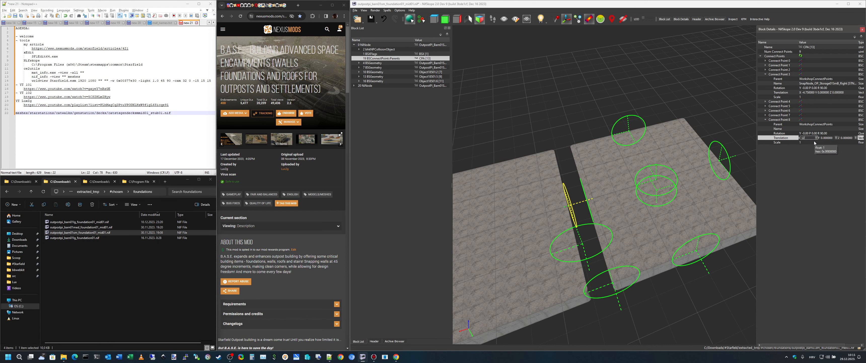
key("Return")
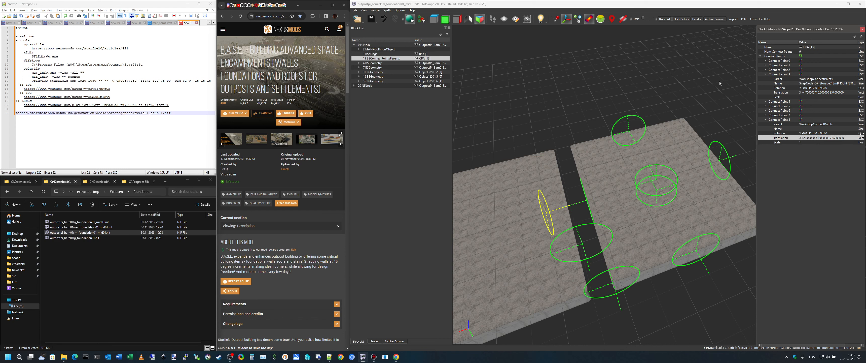
Set the second NiNode's X translation to 16 and check its foundation against the first node's connect points.
left_click(369, 86)
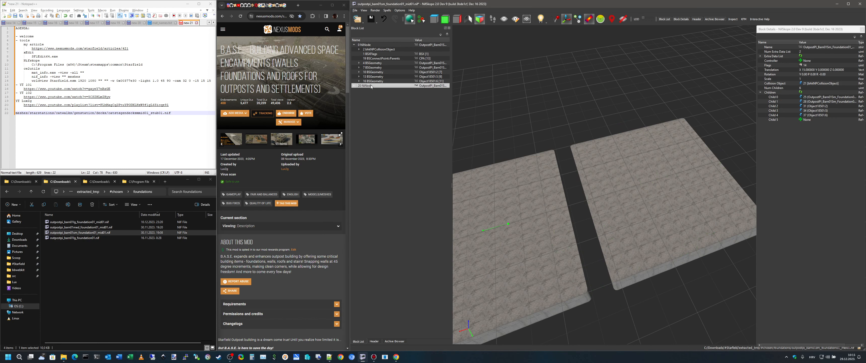
double_click(813, 70)
type("16")
key("Return")
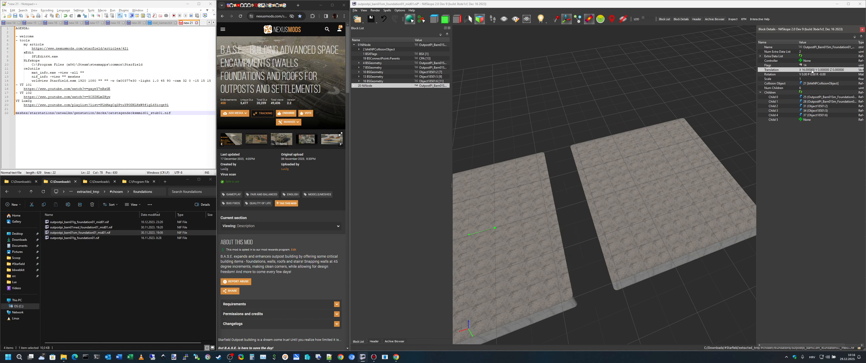
left_click(389, 59)
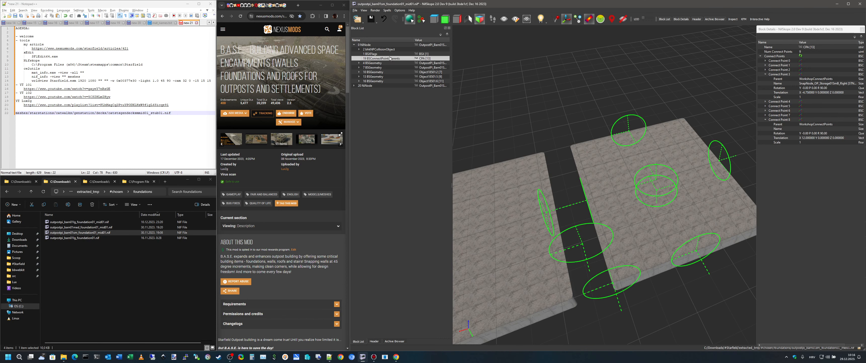
Compare the positions of the connect points around the foundation, and expand Connect Point 2 to examine its name alongside Connect Points 3 and 8.
left_click(828, 133)
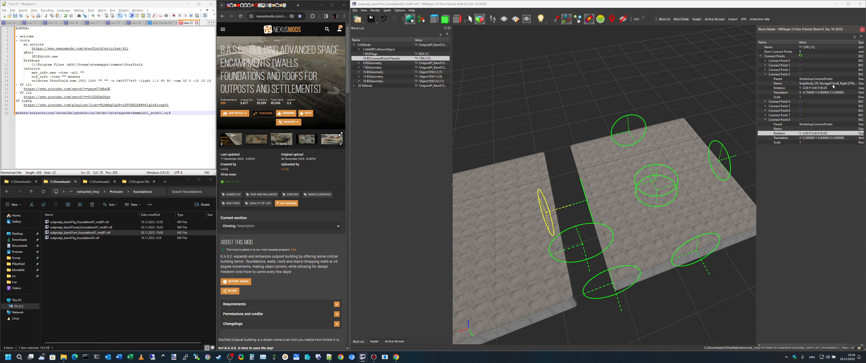
left_click(815, 75)
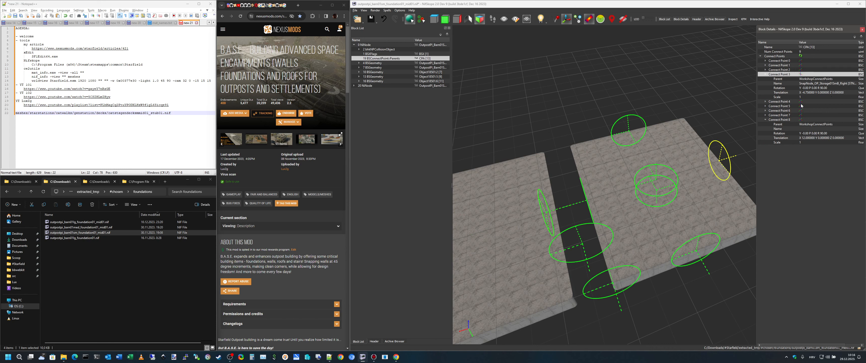
left_click(792, 115)
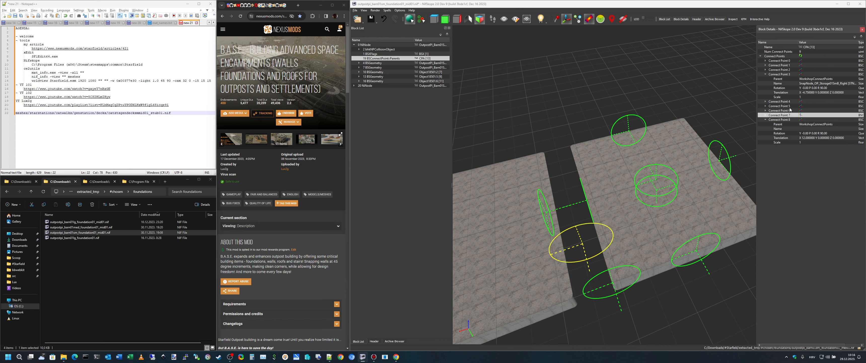
left_click(792, 105)
left_click(791, 101)
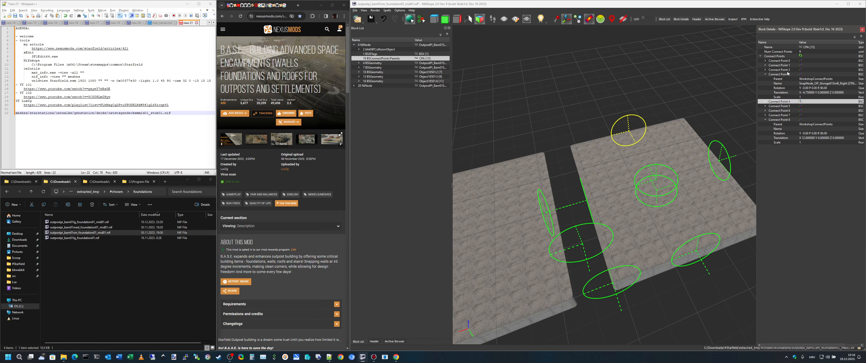
left_click(788, 70)
left_click(766, 70)
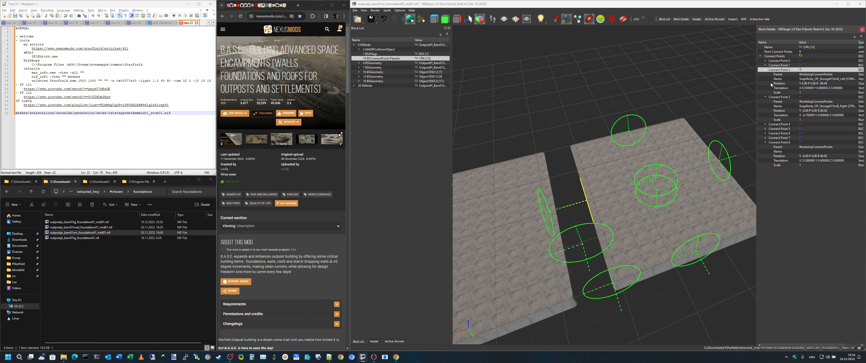
left_click(811, 152)
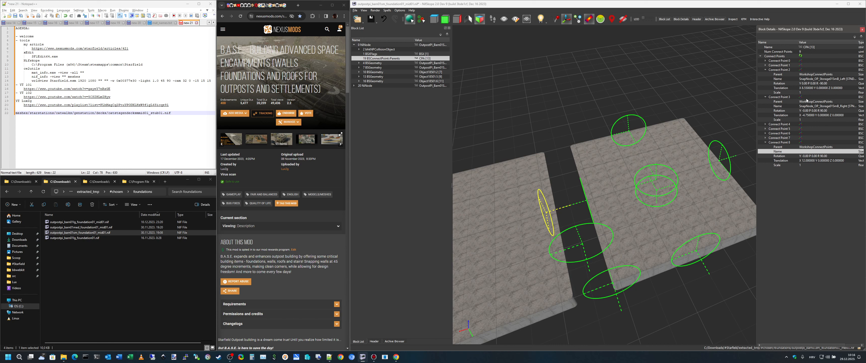
left_click(816, 79)
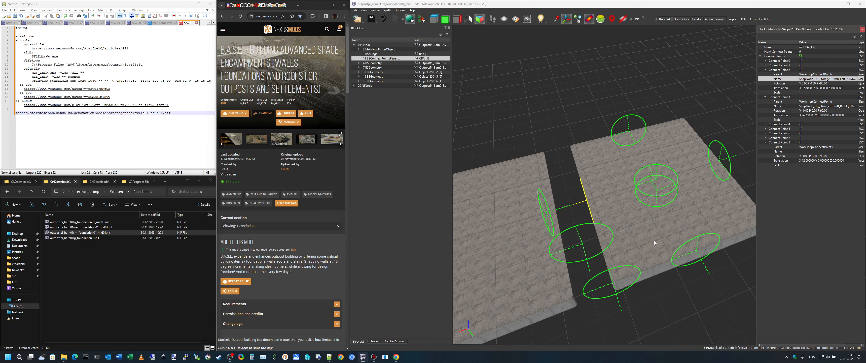
Remove the entire branch of the second NiNode, which holds the duplicate foundation.
right_click(373, 86)
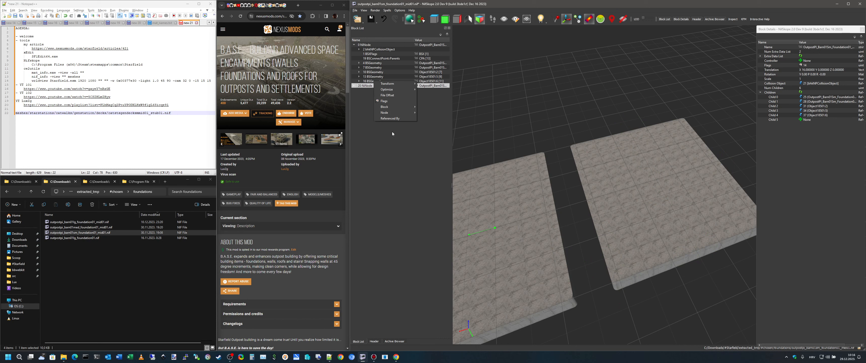
mouse_move(393, 111)
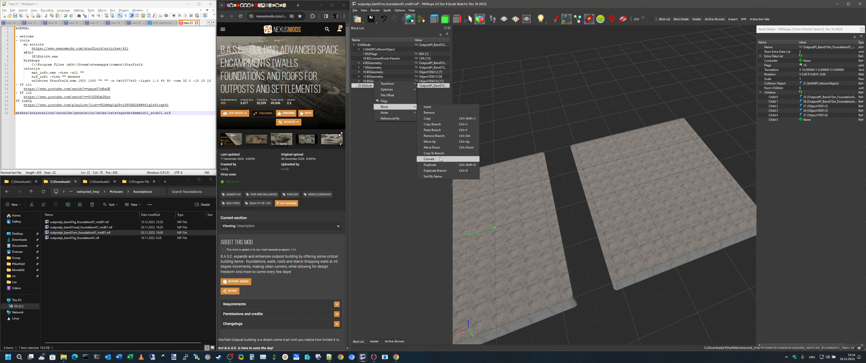
left_click(435, 136)
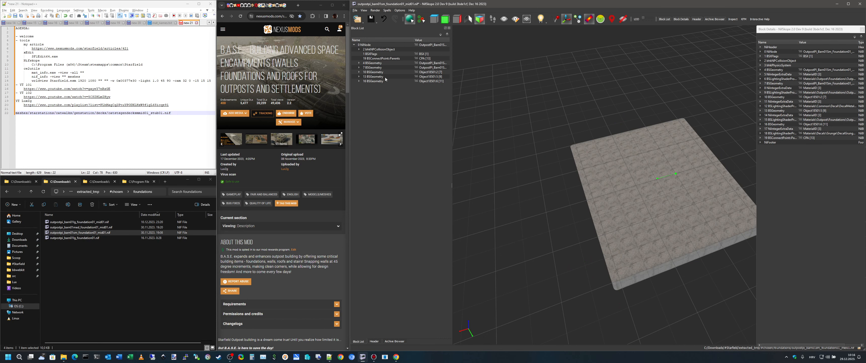
Set Num Connect Points of the BSConnectPoint::Parents block to 8 and update the array to drop Connect Point 8.
left_click(401, 59)
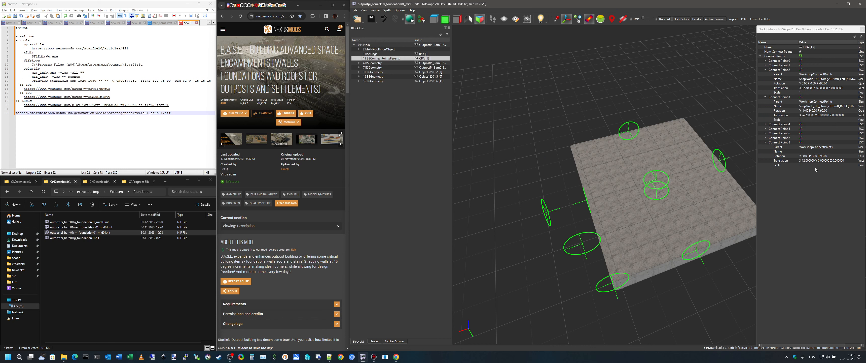
left_click(809, 84)
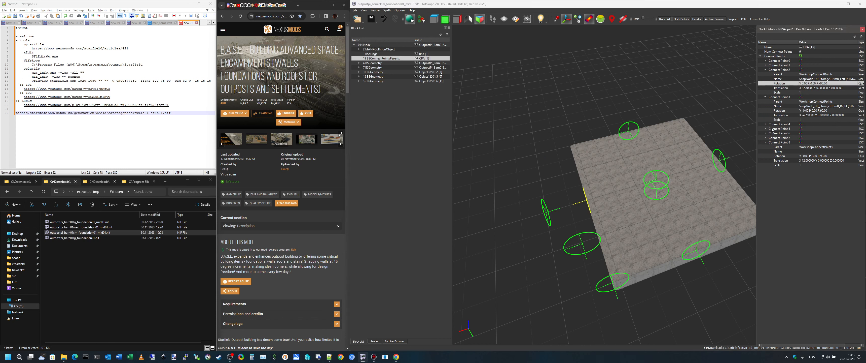
left_click(815, 143)
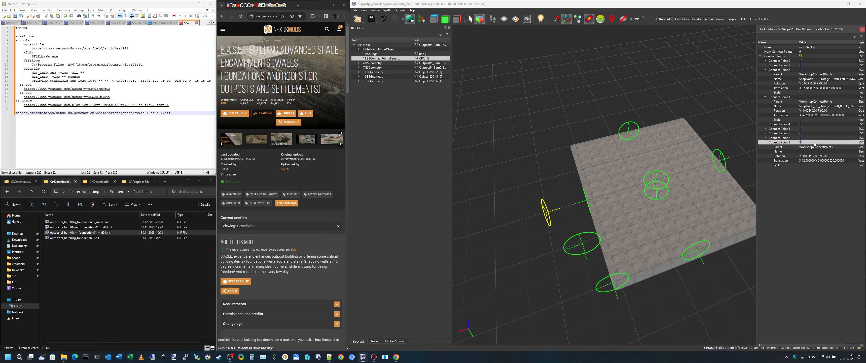
double_click(807, 51)
key("Return")
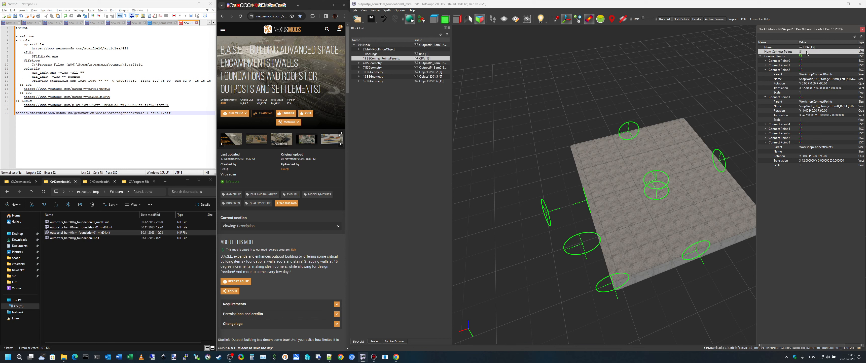
left_click(802, 56)
Compare the Left and Right snap node names and rotations of Connect Points 2 and 3.
left_click(811, 79)
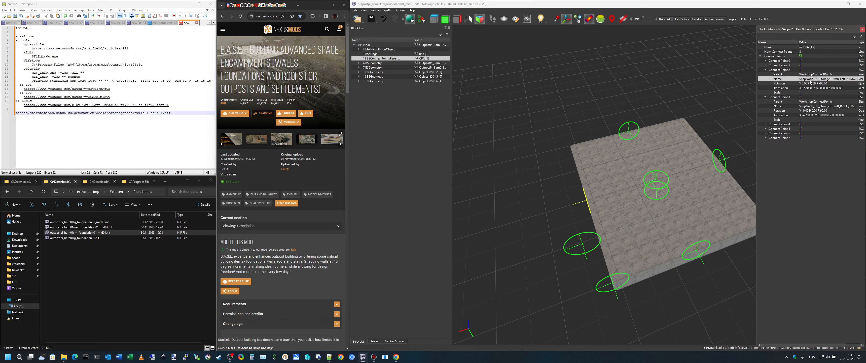
left_click(818, 111)
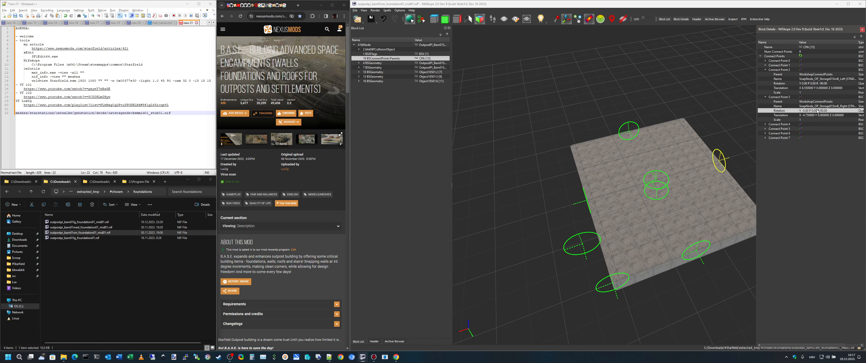
left_click(812, 79)
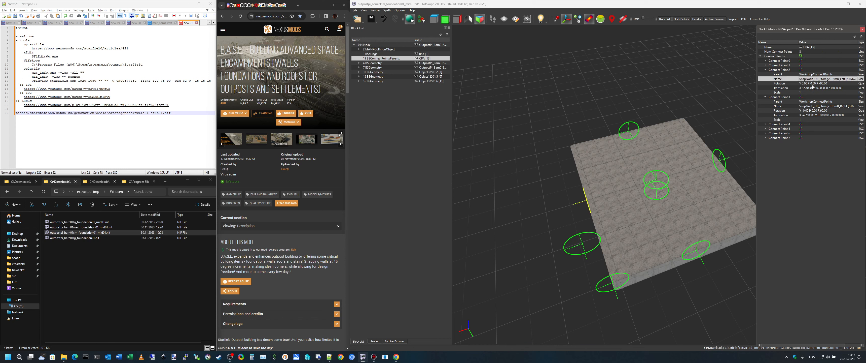
left_click(817, 110)
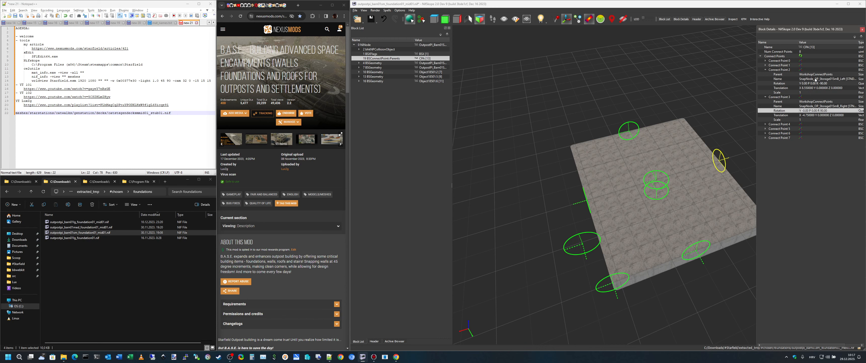
left_click(818, 84)
left_click(819, 111)
left_click(817, 75)
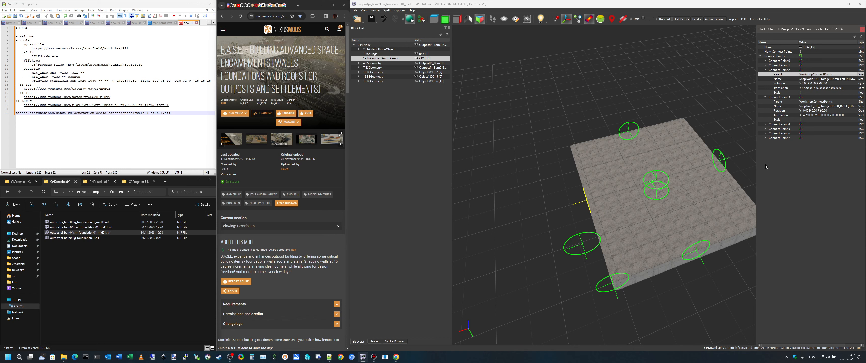
Set the R rotation of Connect Point 4 to -180 and expand Connect Point 5.
left_click_drag(609, 229, 665, 206)
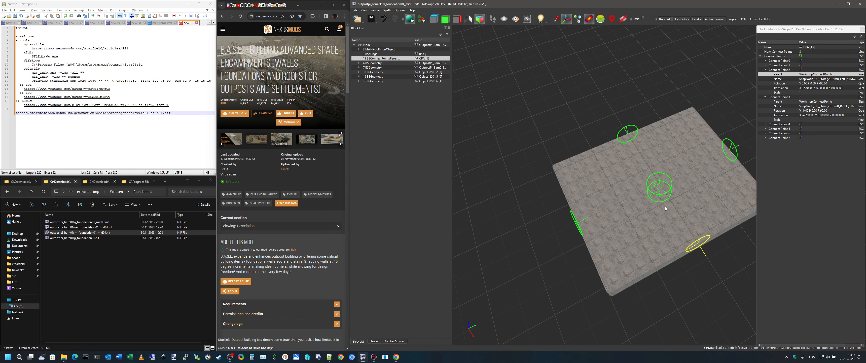
left_click(580, 224)
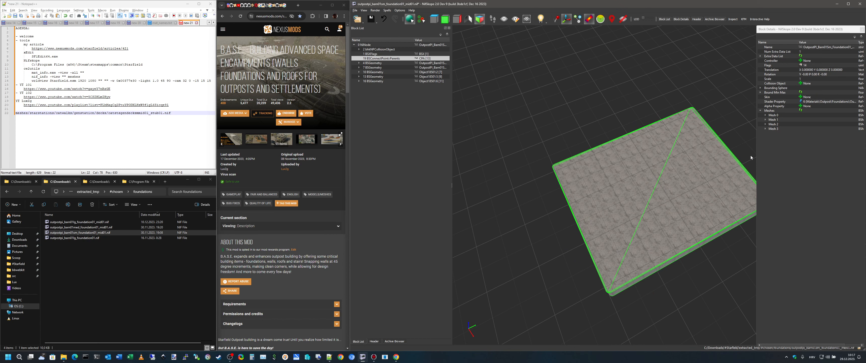
left_click(395, 59)
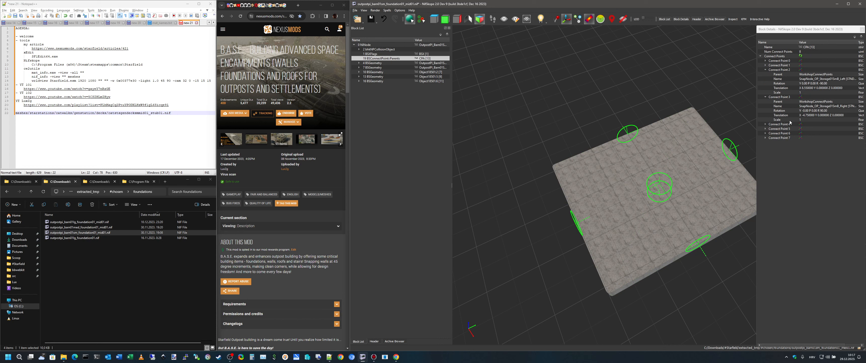
left_click(784, 124)
left_click(765, 124)
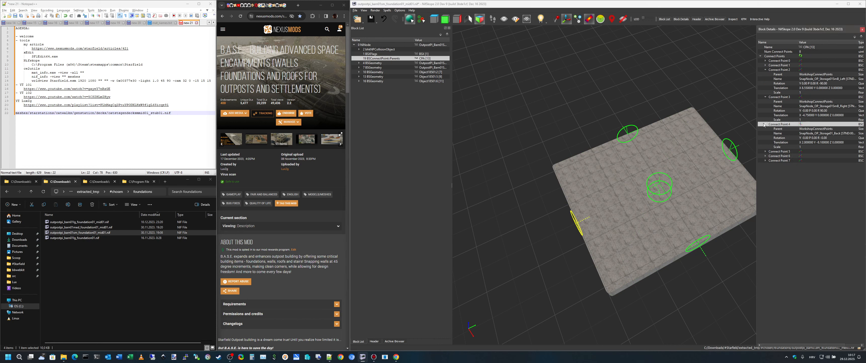
double_click(829, 142)
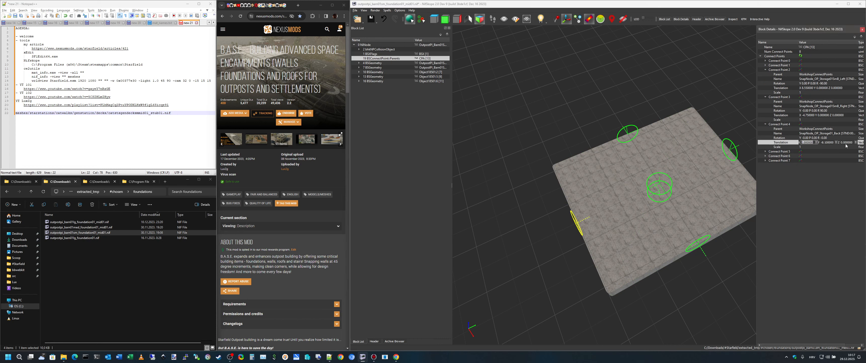
double_click(846, 138)
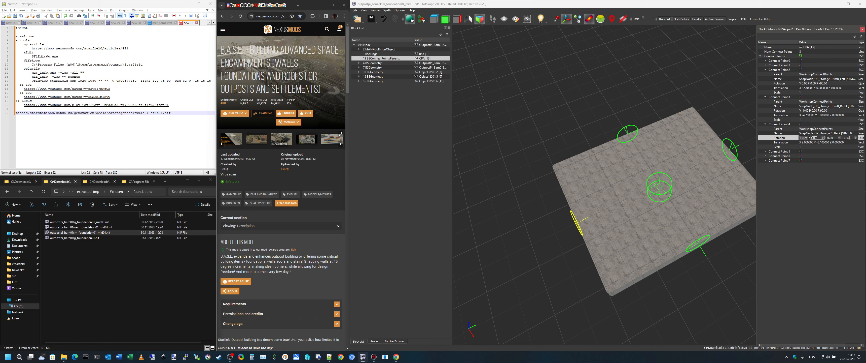
double_click(846, 137)
type("-180")
key("Return")
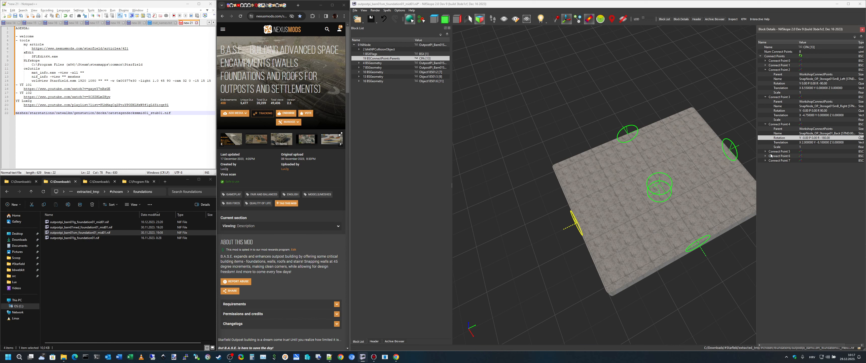
double_click(771, 152)
left_click(820, 161)
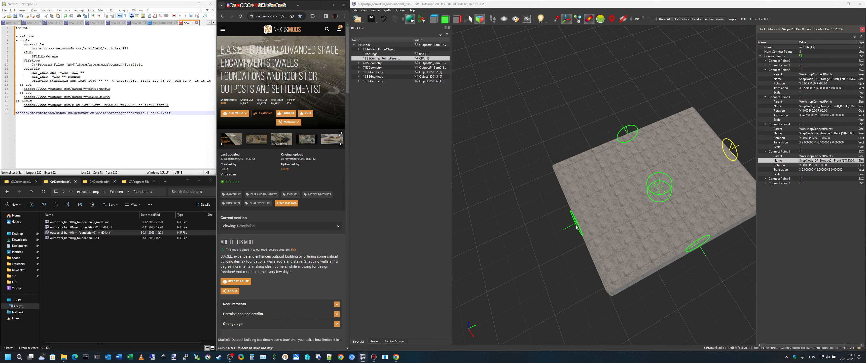
View the foundation from the side and compare the vertical positions and directions of Connect Points 0 and 1.
left_click_drag(659, 243, 678, 254)
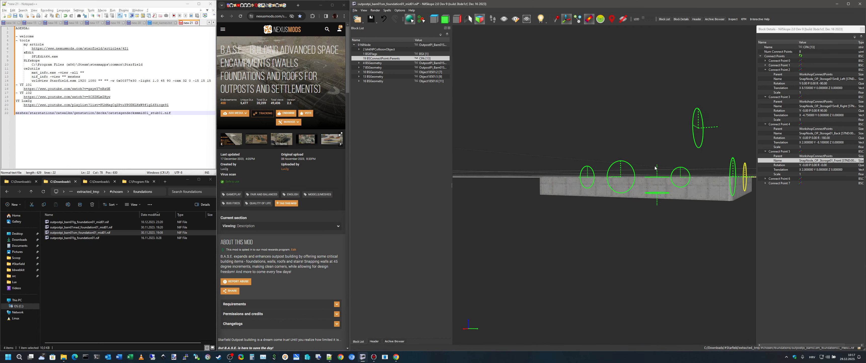
left_click(789, 61)
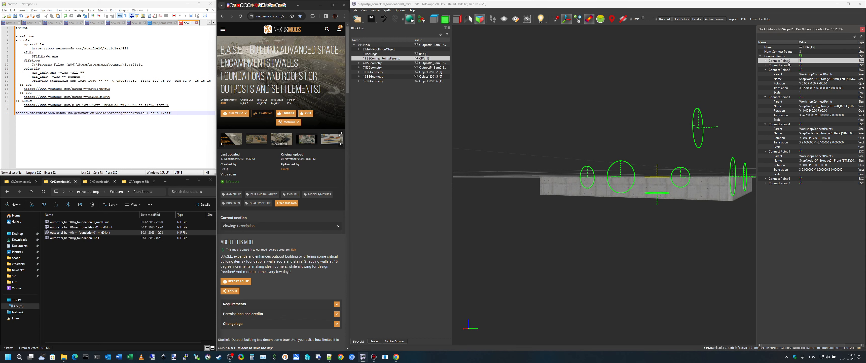
left_click(788, 66)
left_click(788, 62)
left_click(786, 66)
left_click(785, 62)
left_click(786, 65)
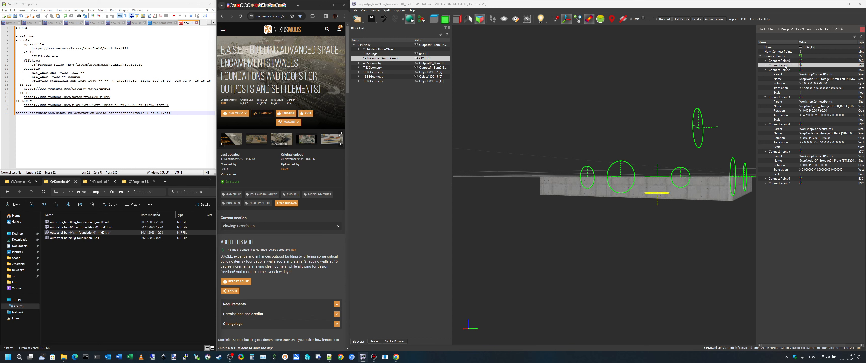
left_click(787, 62)
left_click(786, 65)
left_click(786, 62)
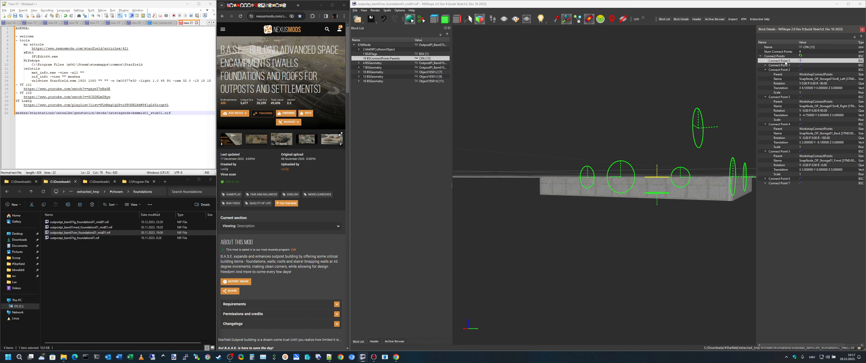
left_click(787, 66)
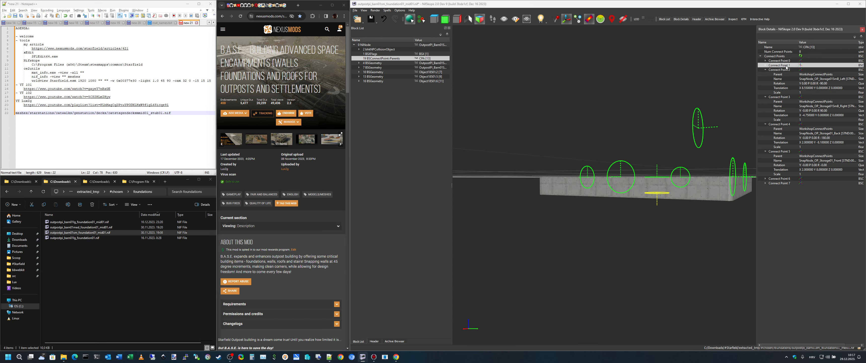
left_click(788, 62)
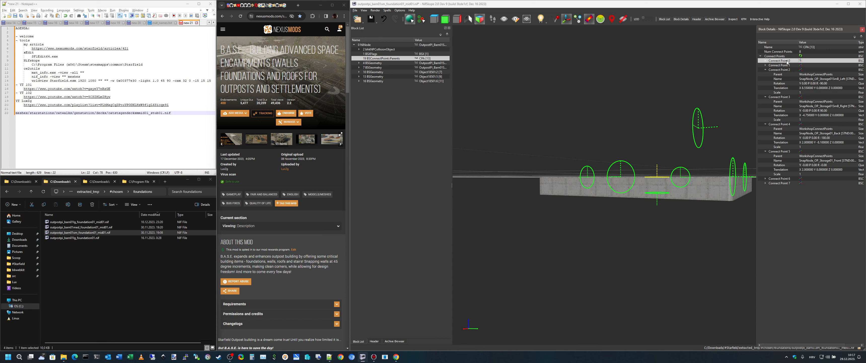
left_click(788, 66)
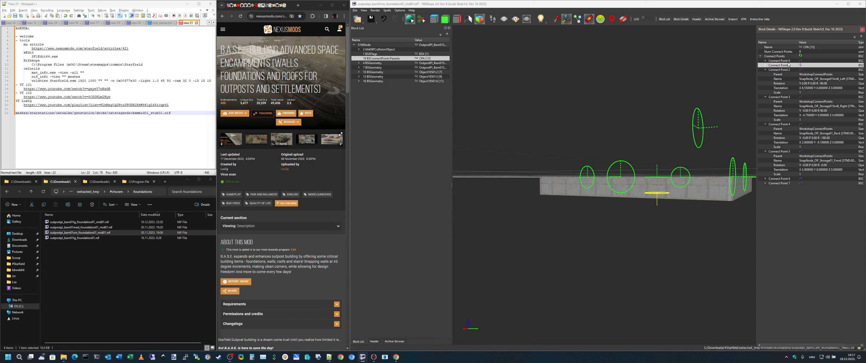
left_click(789, 61)
left_click_drag(712, 190, 717, 268)
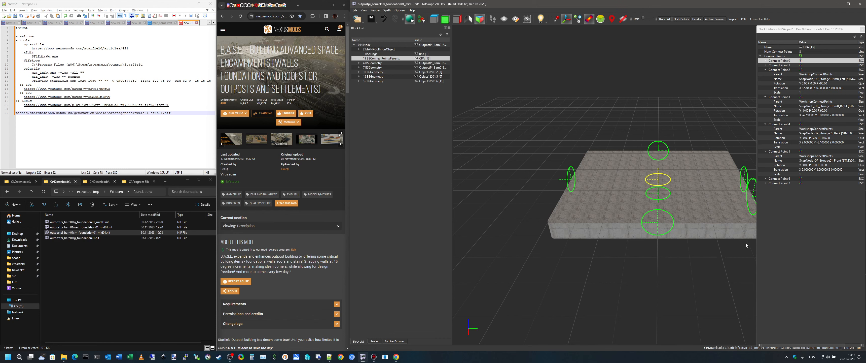
left_click_drag(694, 296, 685, 265)
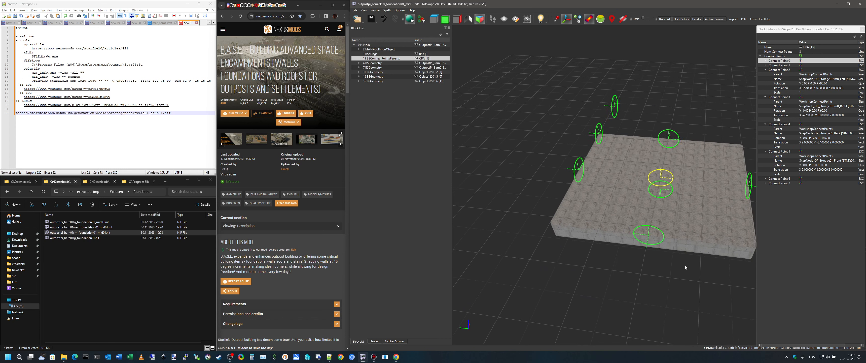
Set Num Connect Points to 9 and update the Connect Points array to add another connect point.
double_click(806, 52)
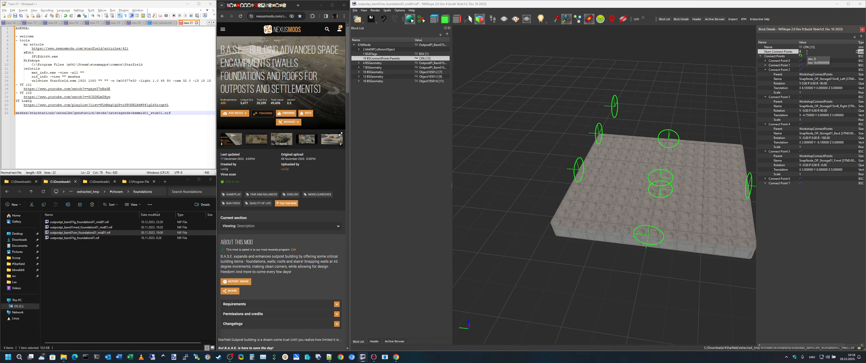
key("Return")
left_click(801, 56)
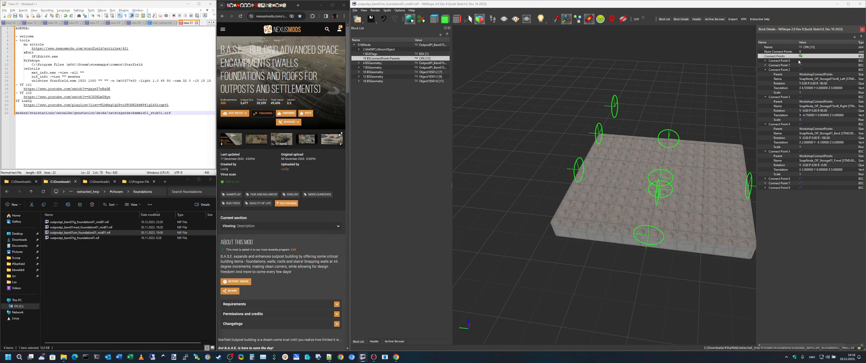
Expand Connect Point 8 of the foundation and locate its marker on the slab.
left_click_drag(670, 210, 678, 180)
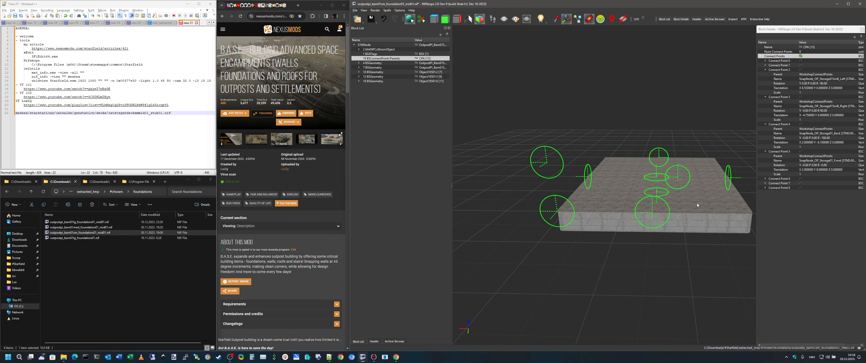
left_click_drag(697, 203, 622, 219)
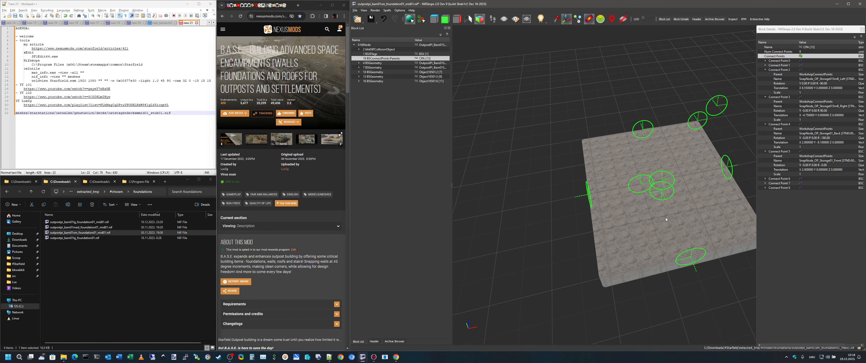
left_click(766, 187)
left_click(820, 205)
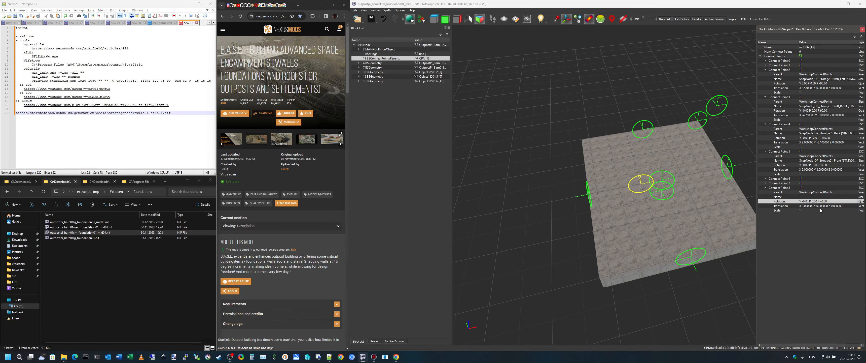
left_click(821, 210)
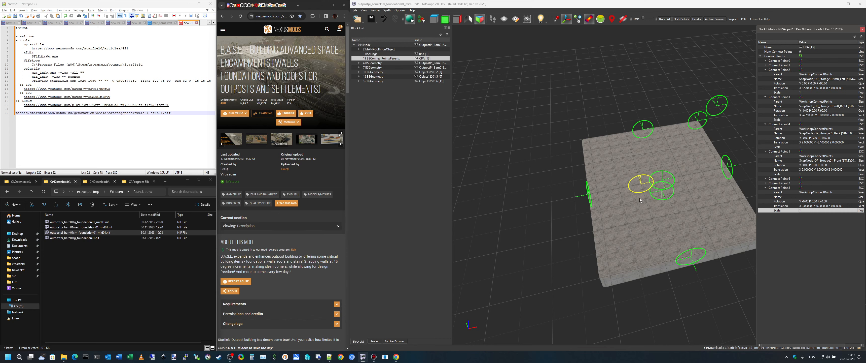
left_click_drag(646, 191, 752, 182)
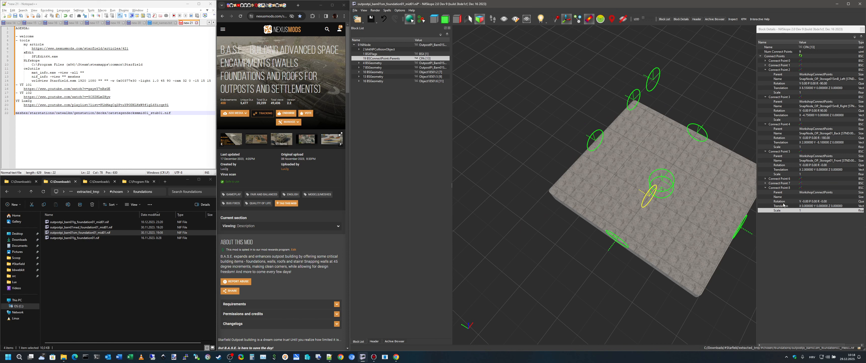
Try X translations of 11 and -11 for Connect Point 8.
double_click(805, 206)
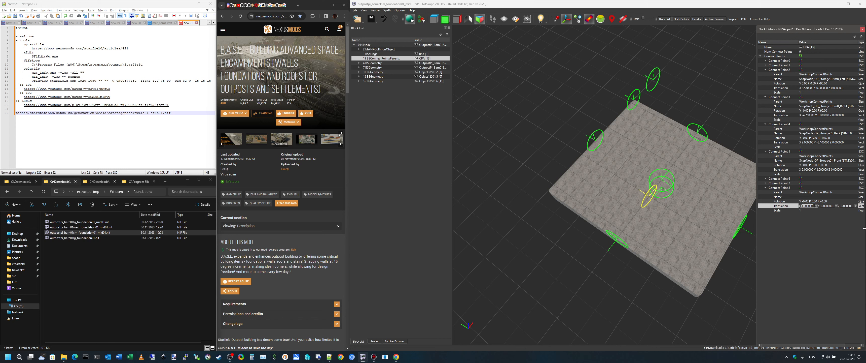
type("11")
key("Return")
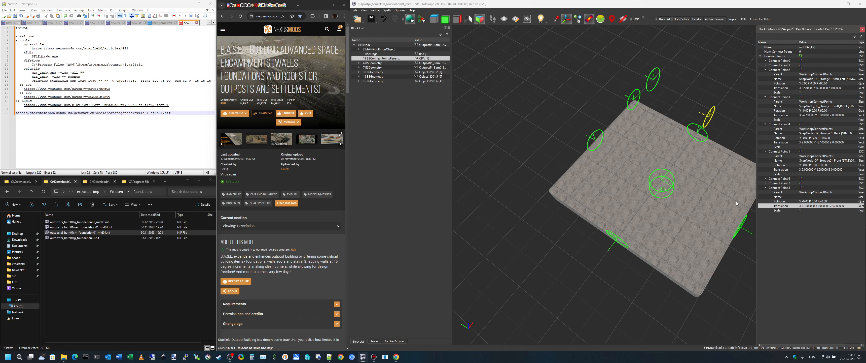
double_click(810, 208)
type("-11")
key("Return")
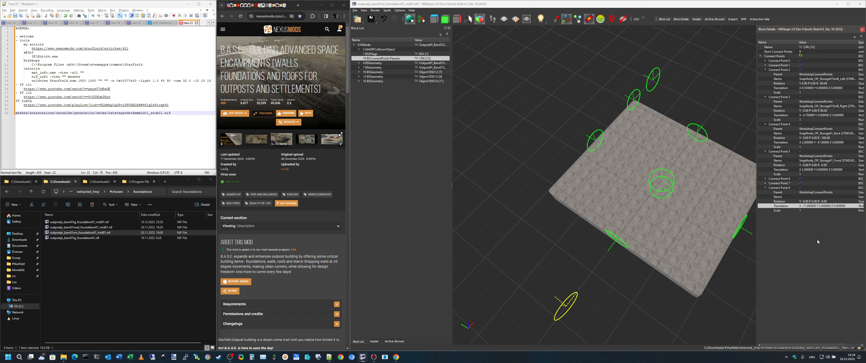
Try placing Connect Point 8 near the slab's edge with X translation -5 and Y translation 5.
double_click(810, 208)
type("-5")
key("Return")
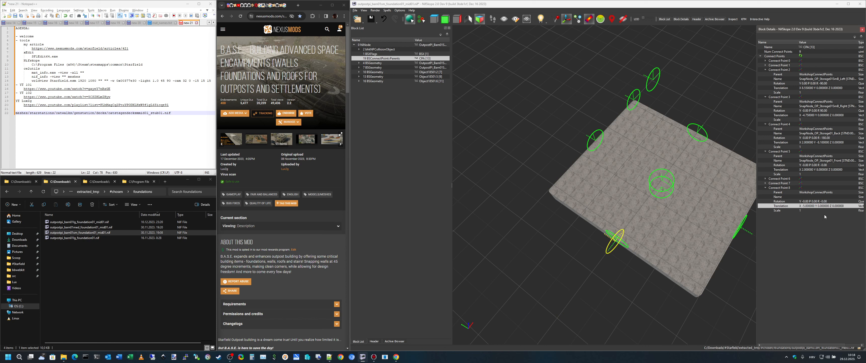
double_click(824, 206)
type("5")
key("Return")
Try a Y translation of 7 for Connect Point 8 and check its marker at the slab's corner.
double_click(829, 206)
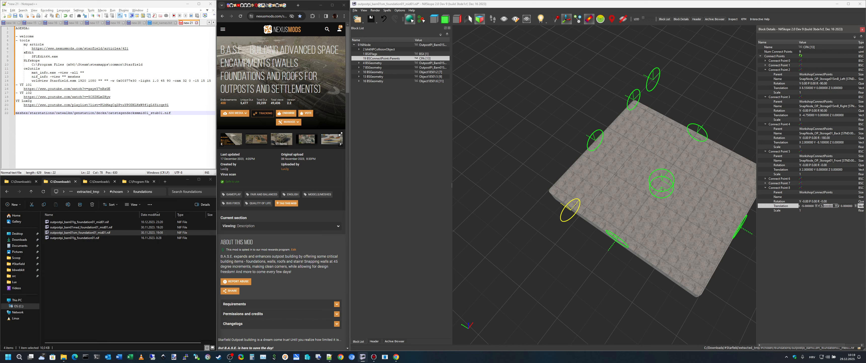
type("7")
key("Return")
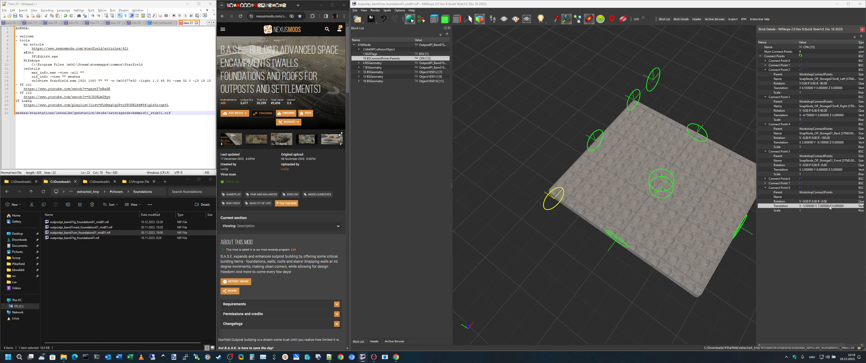
double_click(821, 206)
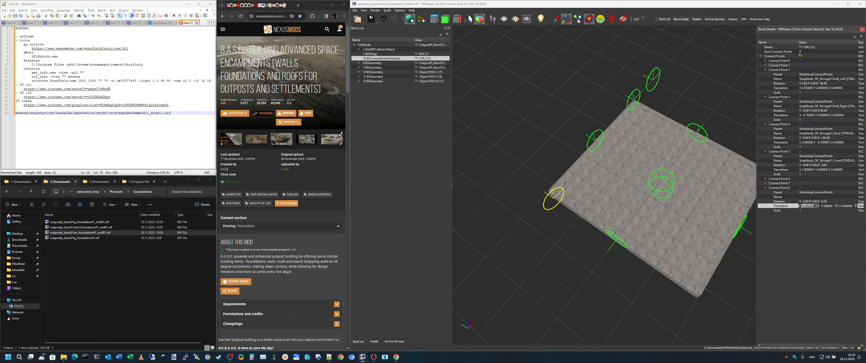
left_click(827, 206)
key("Return")
mouse_move(583, 219)
left_mouse_down()
mouse_move(570, 218)
mouse_move(597, 185)
mouse_move(633, 179)
mouse_move(640, 191)
mouse_move(581, 217)
left_mouse_up()
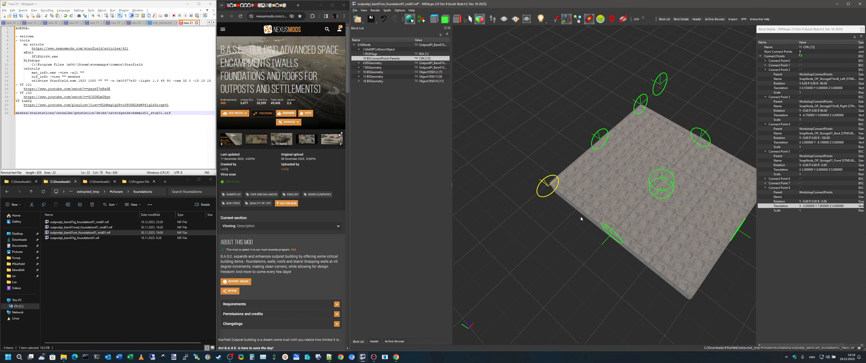
Try an X translation of -4.8 for Connect Point 8.
double_click(811, 206)
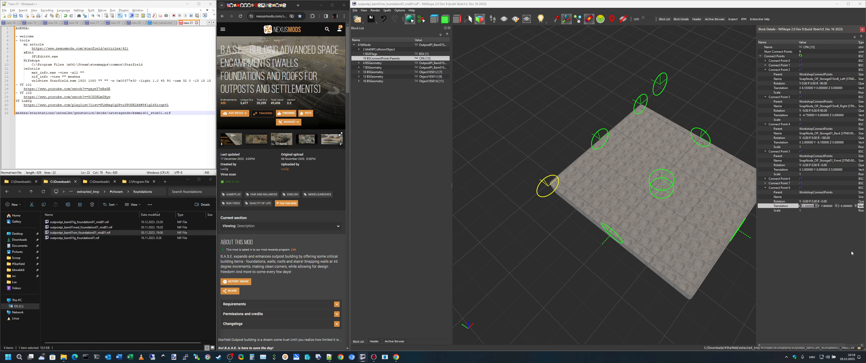
type("-4.8")
key("Return")
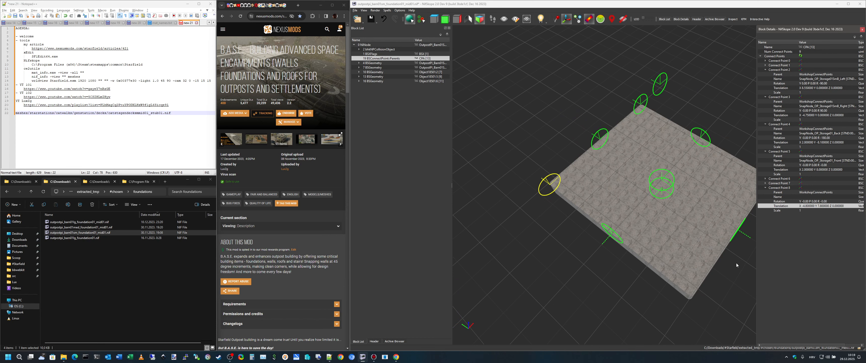
Set the X translation of Connect Point 8 to -4.75.
left_click_drag(737, 263, 633, 247)
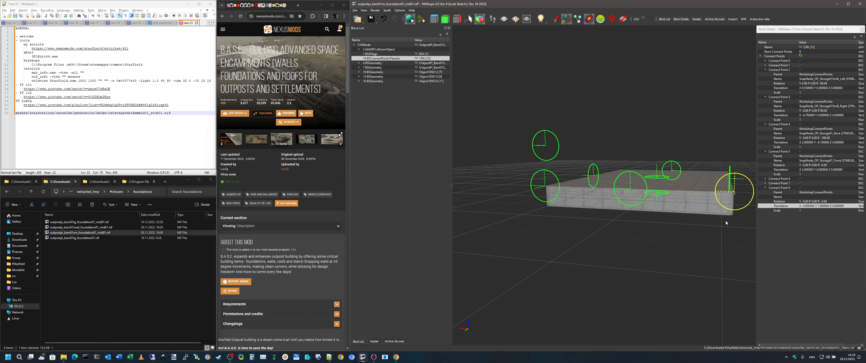
left_click(808, 205)
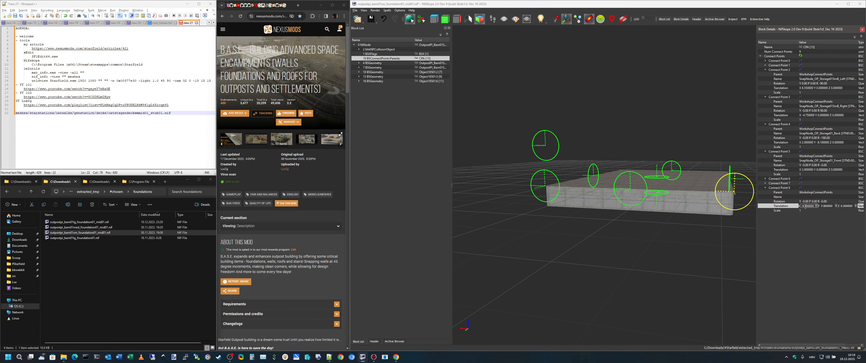
left_click_drag(806, 206, 850, 205)
type("75")
key("Return")
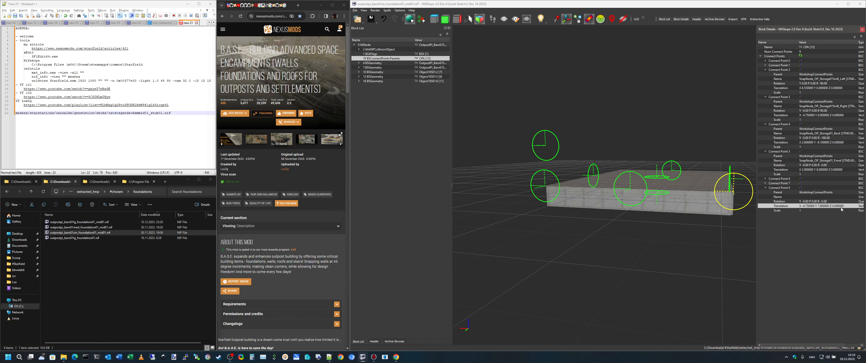
Set the Y translation of Connect Point 8 to 8.
left_click_drag(749, 243, 720, 267)
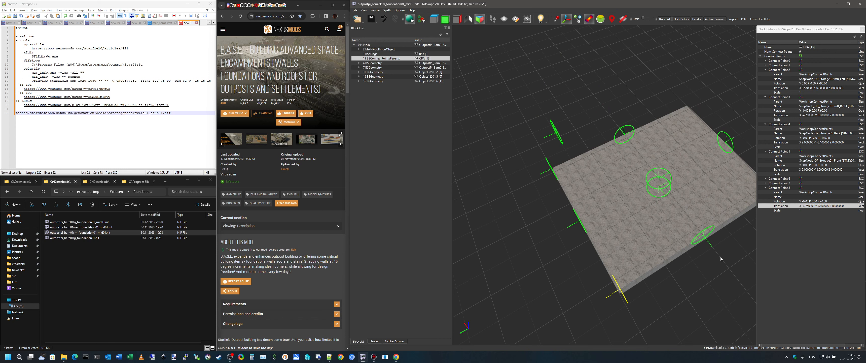
left_click(827, 205)
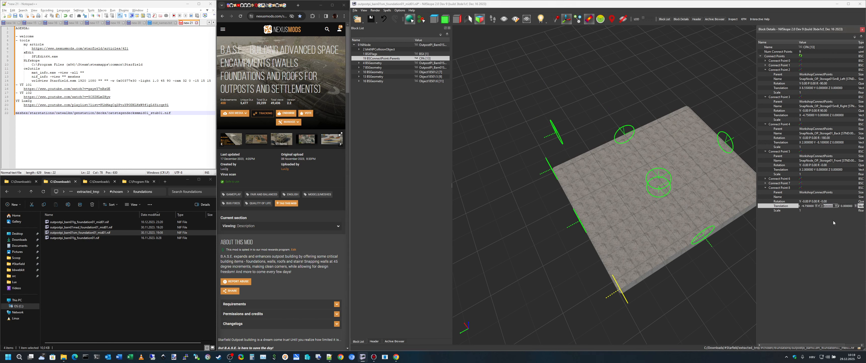
type("8")
key("Return")
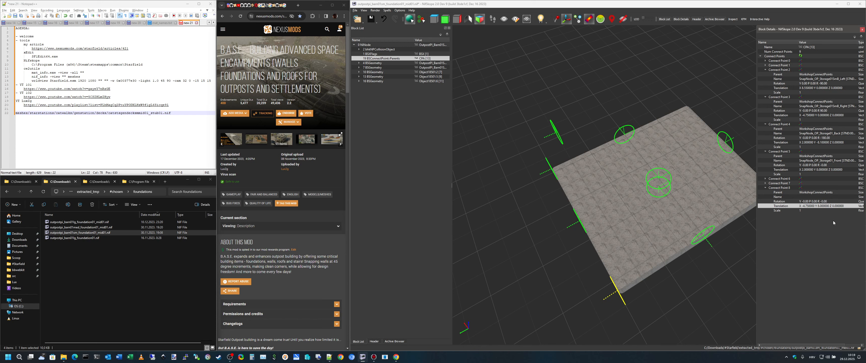
Try R rotations of 45 and -45 degrees for Connect Point 8.
left_click_drag(607, 294, 620, 302)
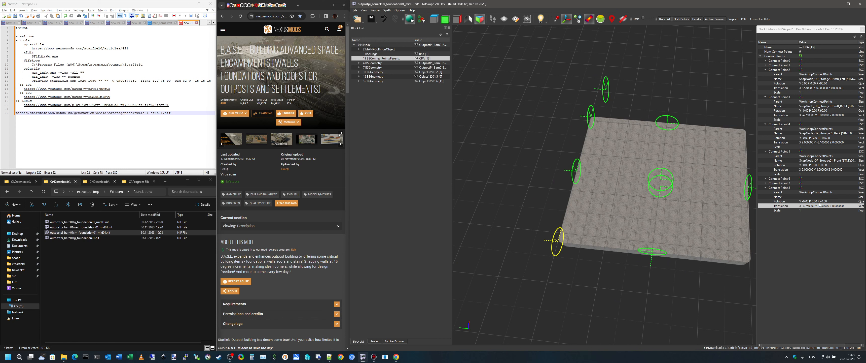
double_click(831, 201)
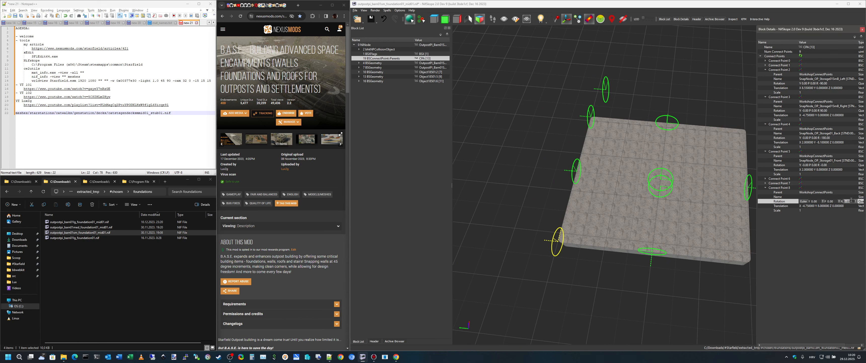
type("45")
key("Return")
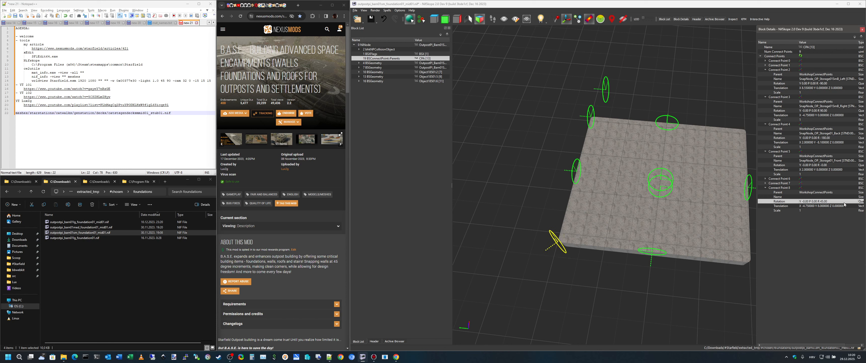
double_click(849, 202)
double_click(850, 201)
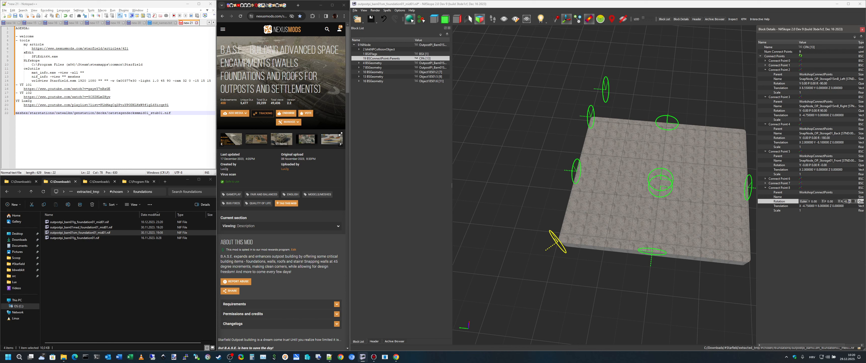
type("-45")
key("Return")
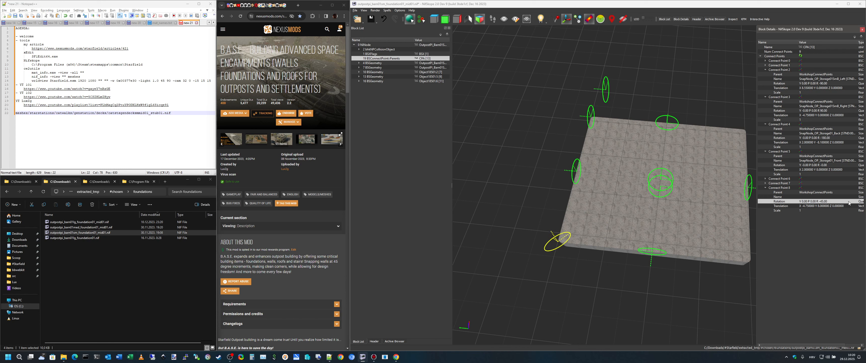
Try an R rotation of -125 degrees for Connect Point 8 and inspect its orientation at the corner.
double_click(849, 202)
double_click(849, 201)
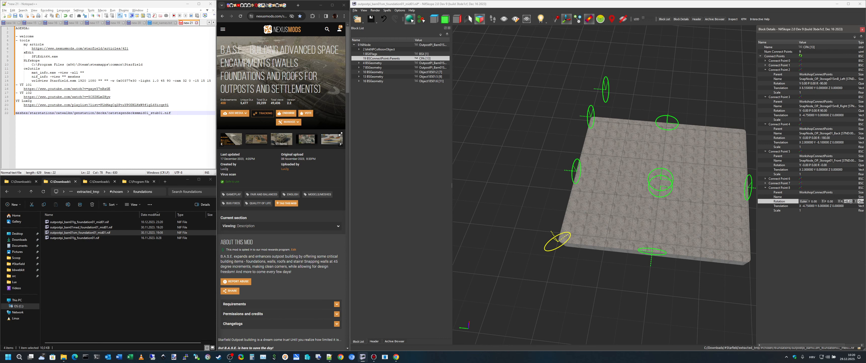
type("-125")
key("Return")
left_click_drag(714, 280, 643, 303)
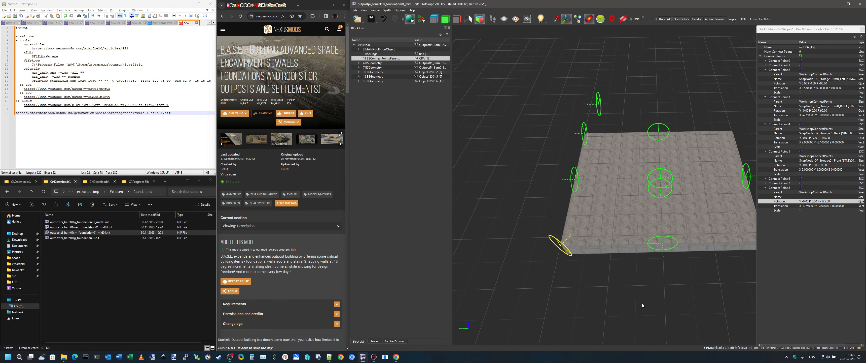
left_click_drag(688, 201, 670, 164)
left_click_drag(698, 203, 679, 238)
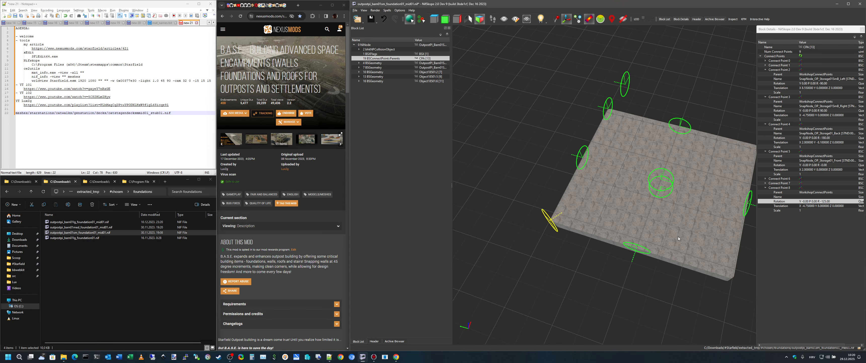
Reset the R rotation of Connect Point 8 to 0 and inspect the marker at the slab's corner.
double_click(827, 202)
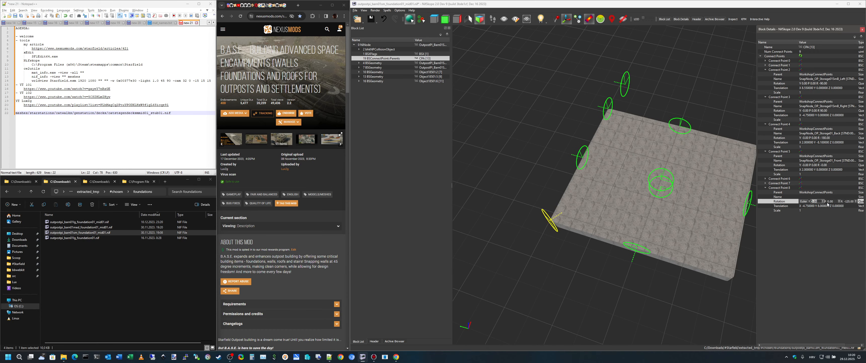
double_click(850, 201)
key("BackSpace")
key("BackSpace")
key("Return")
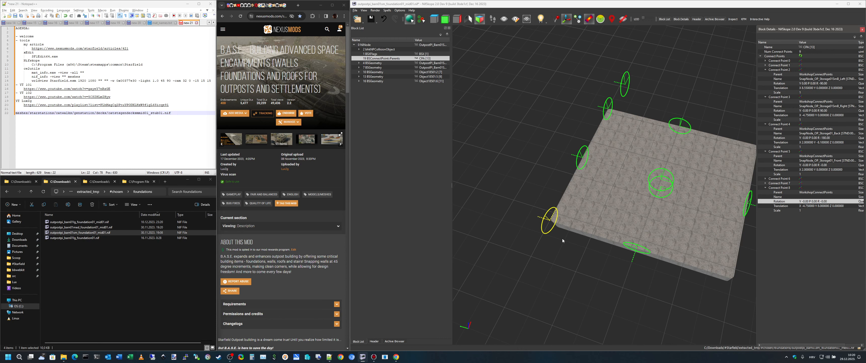
left_click_drag(622, 214, 655, 227)
left_click_drag(640, 263, 557, 272)
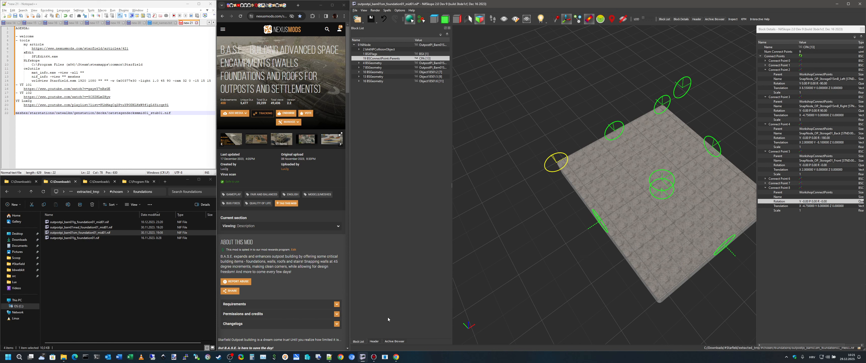
Switch to SF1Edit and expand the Constructible Object records of Starfield.esm.
left_click(374, 356)
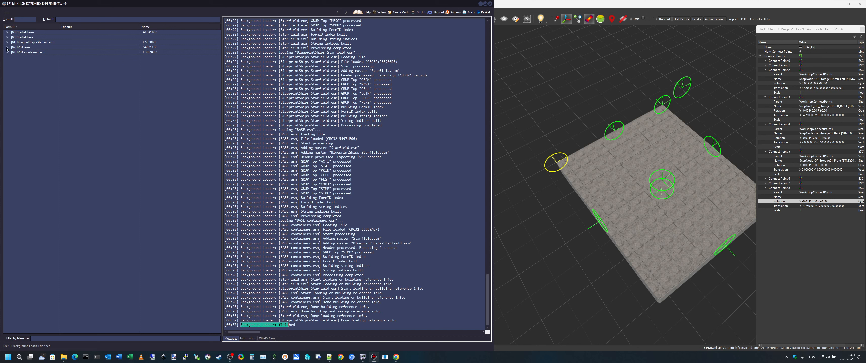
left_click(7, 32)
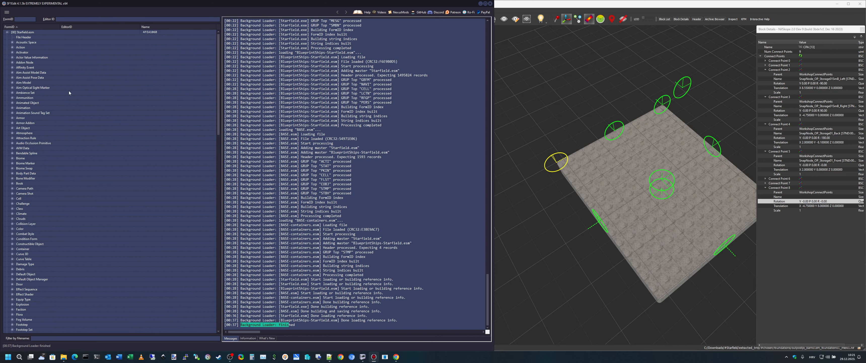
scroll(59, 167, "down", 6)
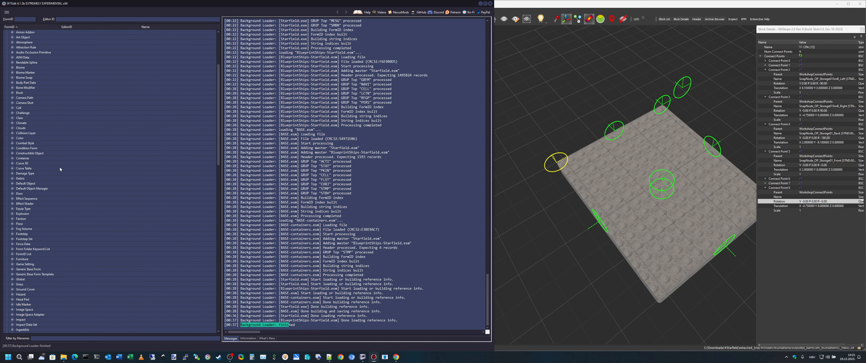
scroll(60, 167, "down", 1)
left_click(20, 139)
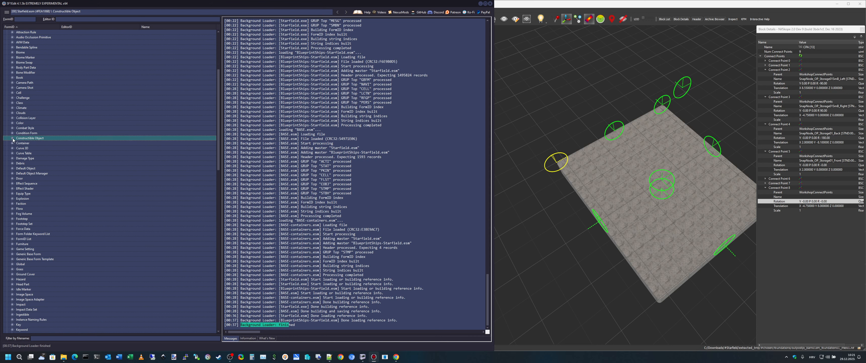
left_click(12, 138)
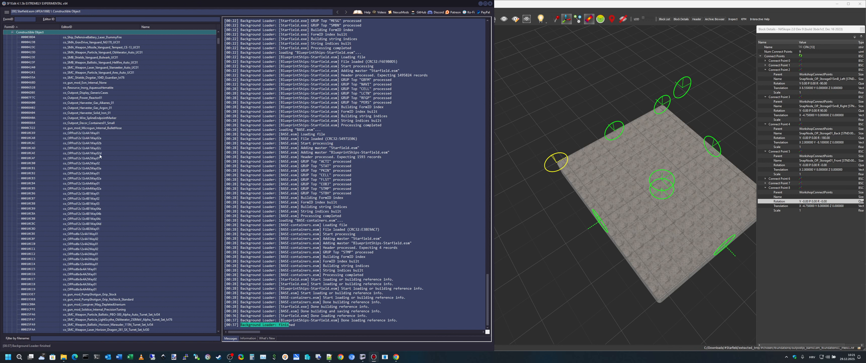
Browse the Constructible Object records in FormID order and view the details of two of them.
left_click(80, 149)
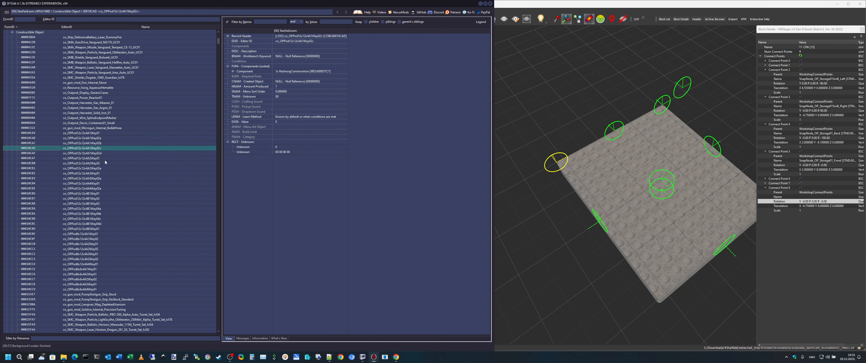
scroll(125, 192, "down", 15)
scroll(125, 192, "down", 6)
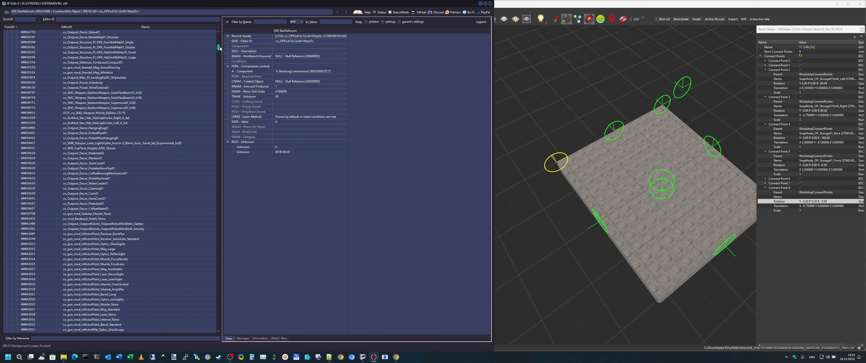
scroll(219, 48, "down", 16)
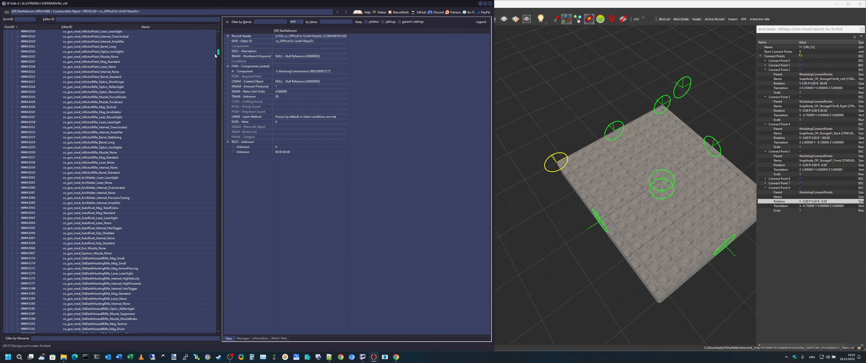
left_click(87, 137)
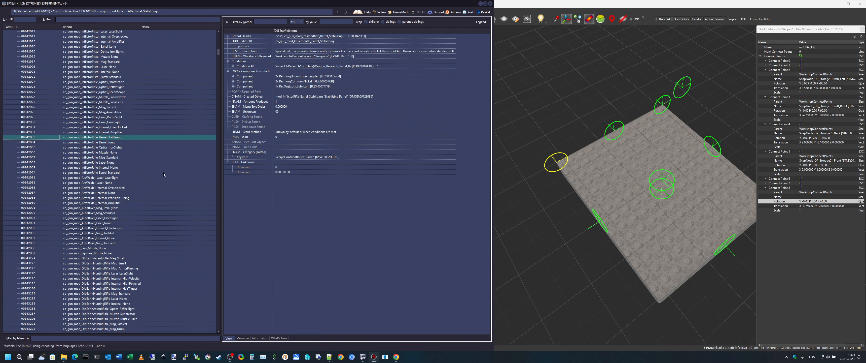
scroll(164, 173, "up", 15)
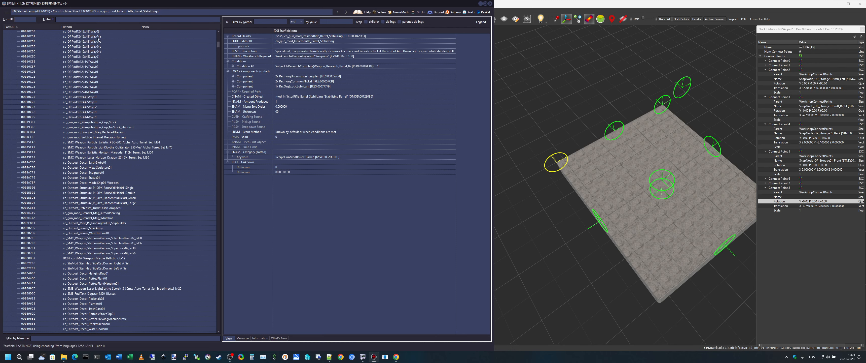
Sort the records by EditorID and view an outpost commitment gift record at the start of the Constructible Object list.
left_click(95, 26)
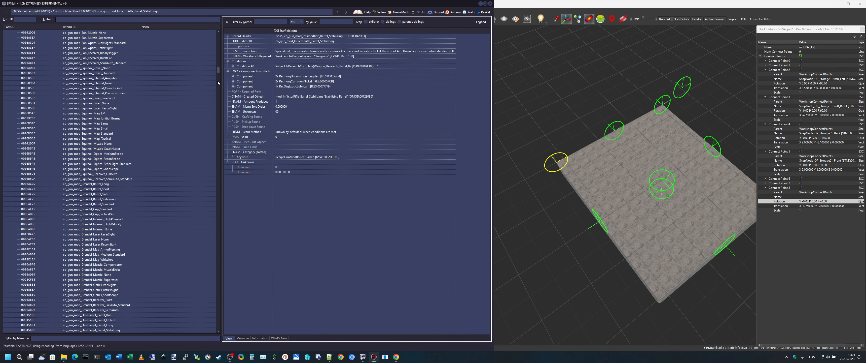
left_click_drag(219, 70, 219, 32)
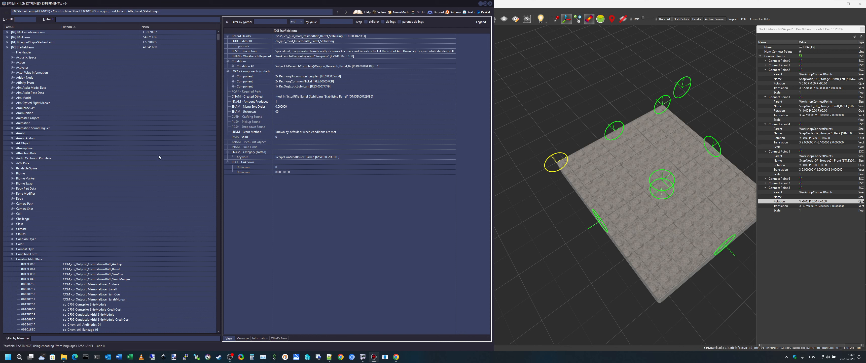
scroll(150, 170, "down", 5)
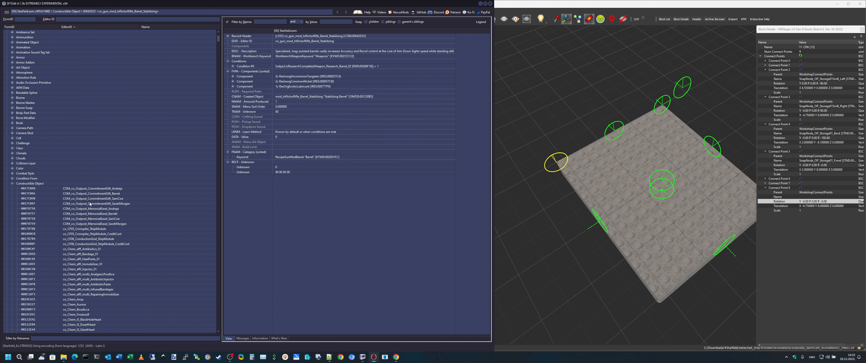
left_click(101, 199)
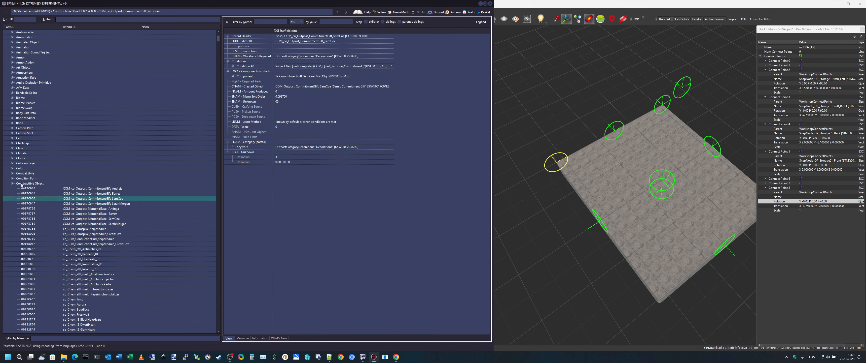
Select the Constructible Object group of Starfield.esm, reverse the EditorID sort and return it to ascending order.
scroll(37, 97, "up", 5)
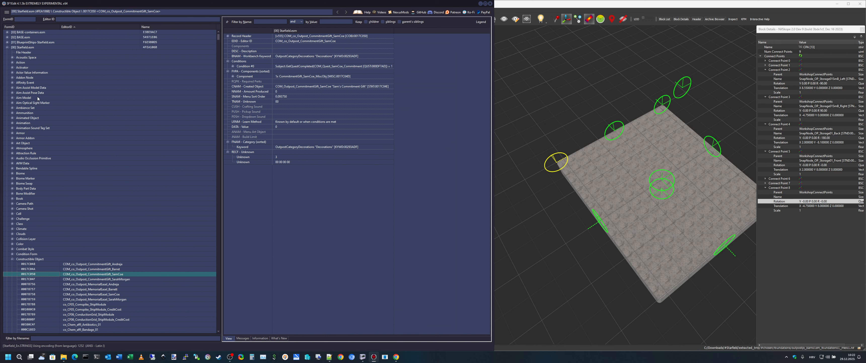
left_click(29, 48)
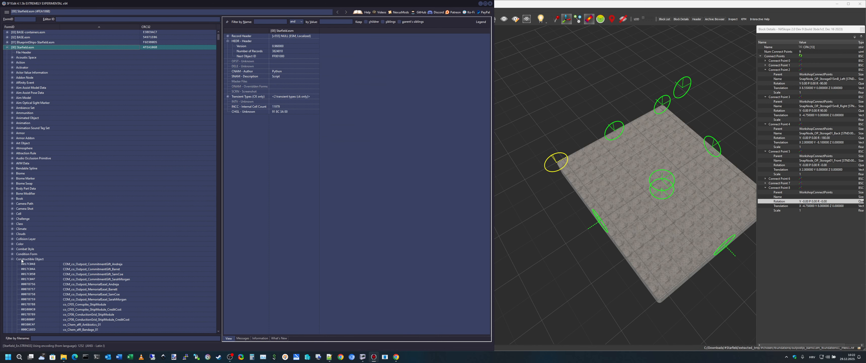
left_click(29, 259)
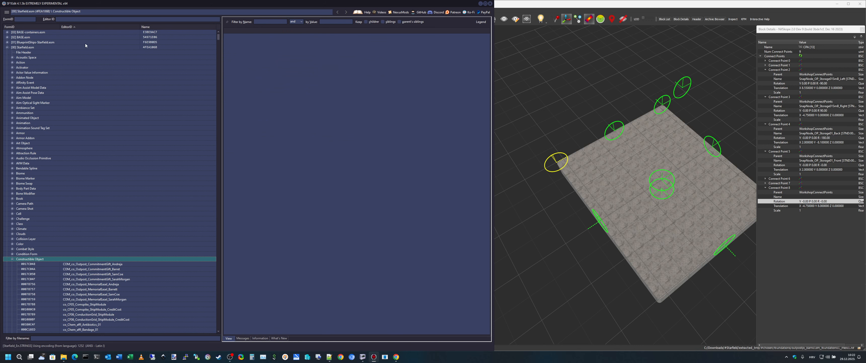
left_click(74, 26)
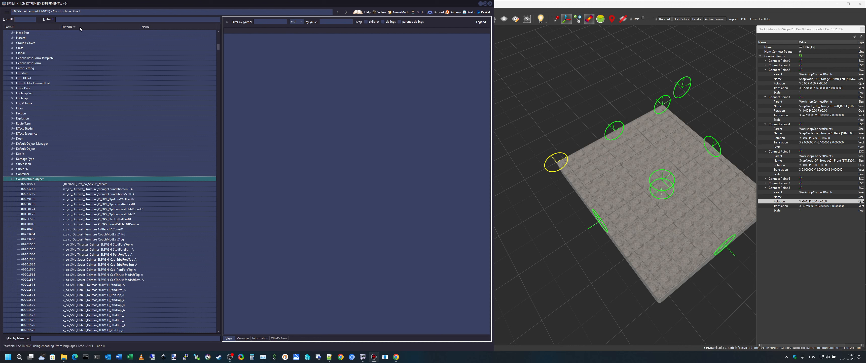
left_click(80, 26)
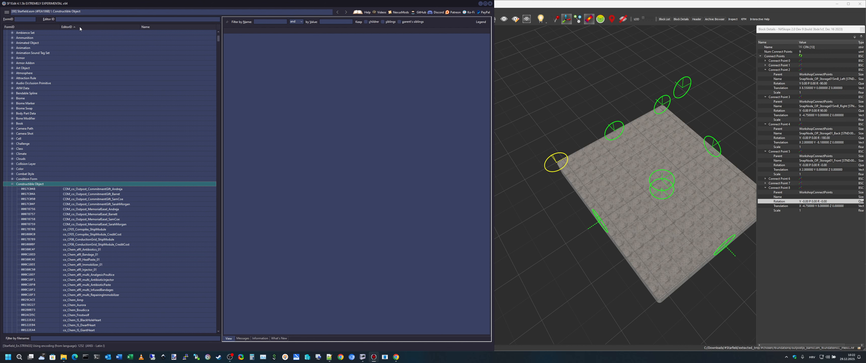
Try to reach the outpost records by entering "ou" from the Constructible Object list, and return to its first records.
left_click(71, 205)
scroll(140, 223, "down", 6)
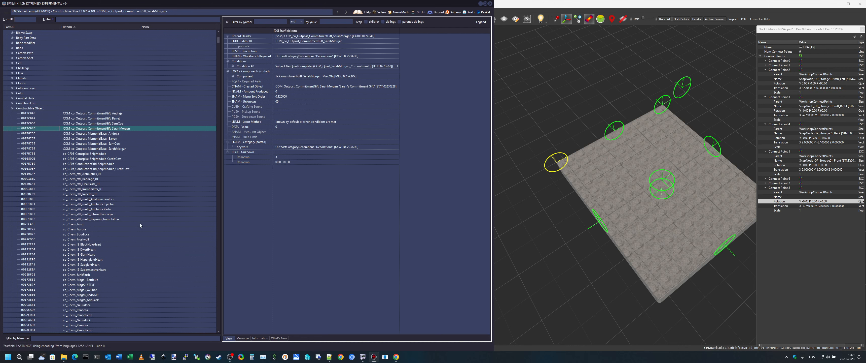
left_click(83, 164)
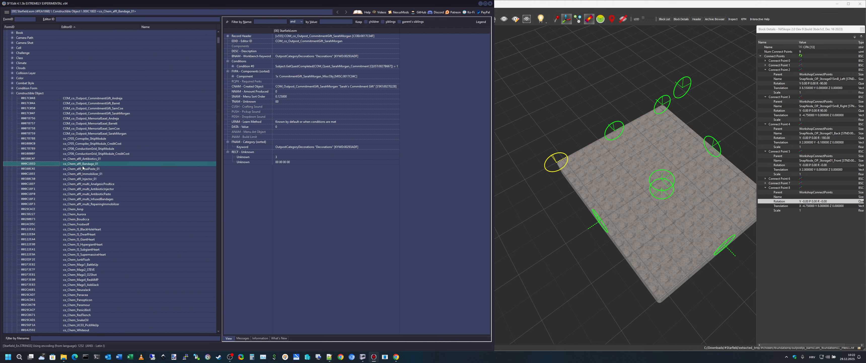
type("ou")
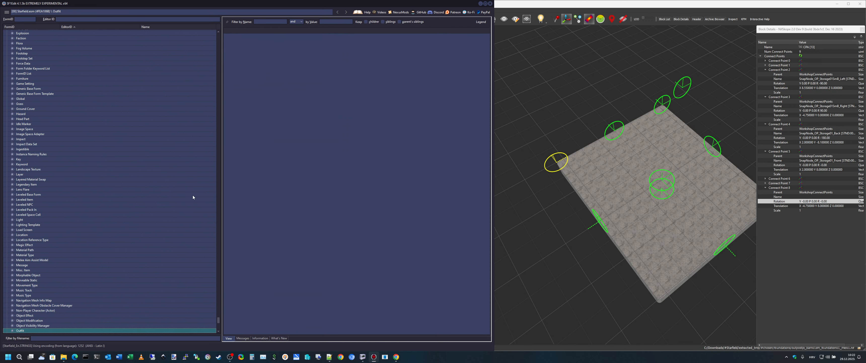
key("Home")
scroll(187, 246, "down", 20)
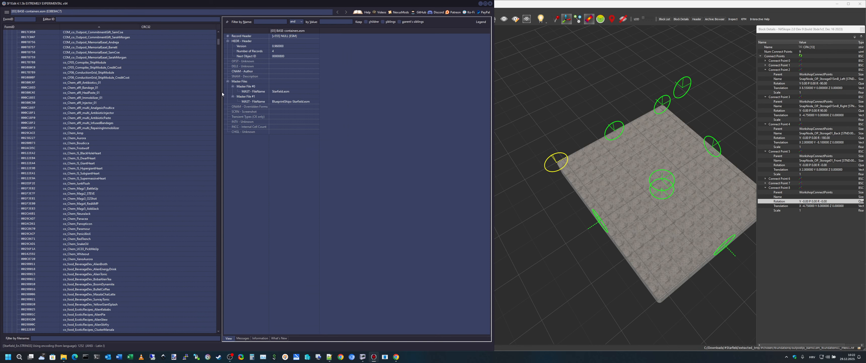
Go to the Constructible Object records whose EditorID starts with co_o.
left_click(77, 229)
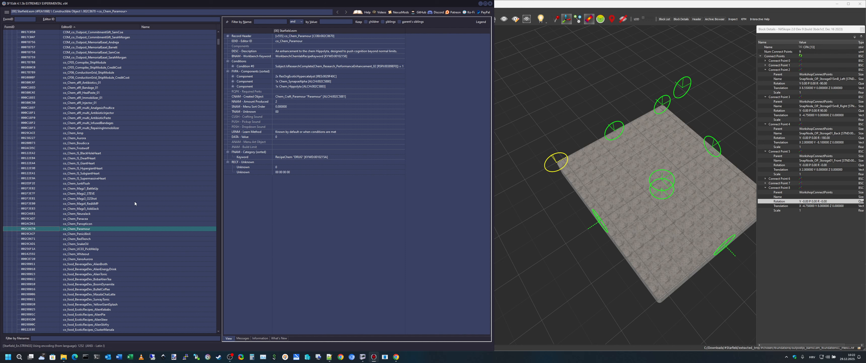
type("co_o")
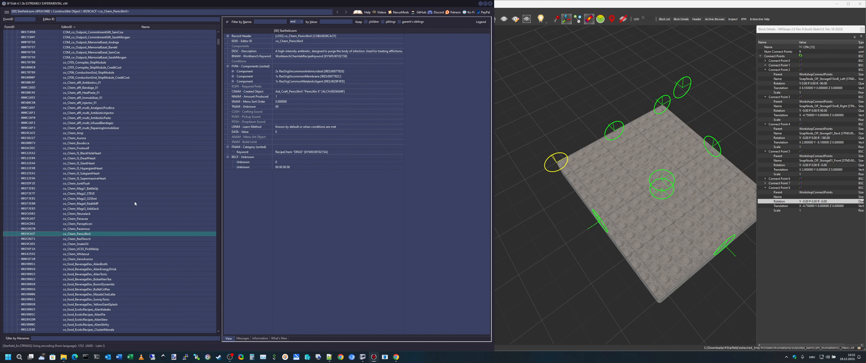
scroll(152, 243, "down", 20)
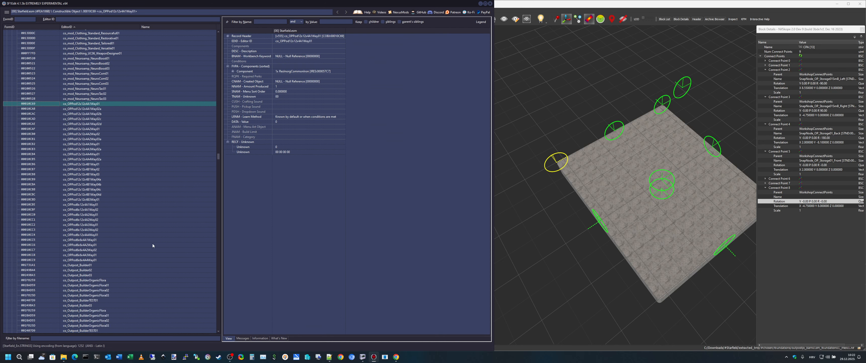
View the outpost food station, Builder02, research workbench and hand carts decor records.
left_click(90, 125)
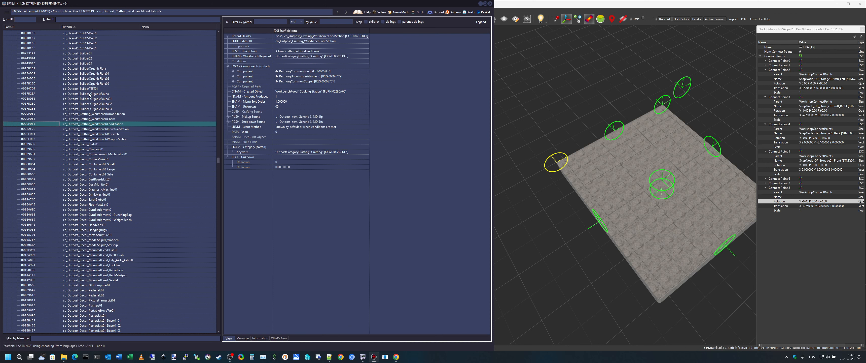
left_click(89, 59)
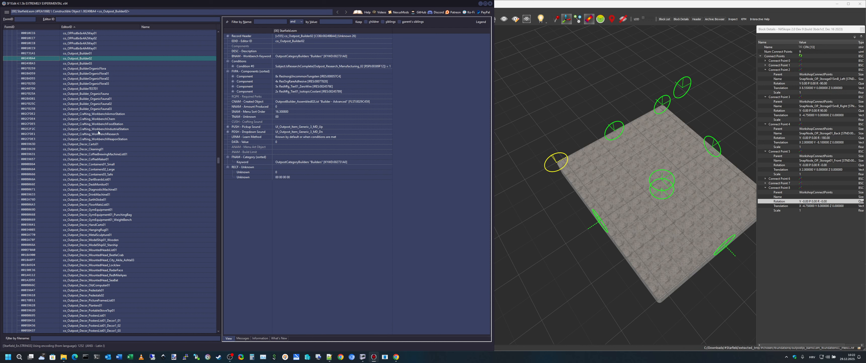
left_click(96, 134)
scroll(91, 141, "down", 5)
left_click(87, 149)
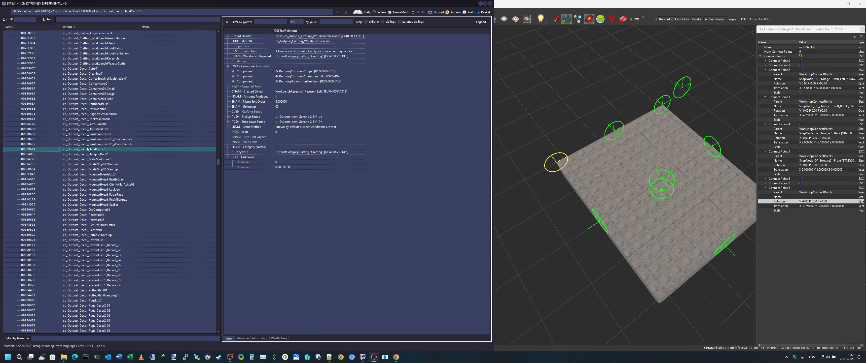
Browse the outpost display, furniture and harvester records, viewing mannequin, bench and fluorine gas harvester entries.
scroll(115, 223, "down", 20)
left_click(96, 139)
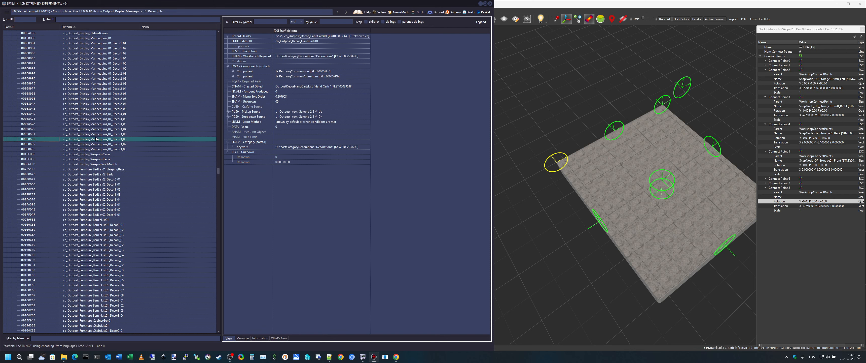
scroll(96, 139, "down", 5)
left_click(98, 159)
scroll(103, 188, "down", 20)
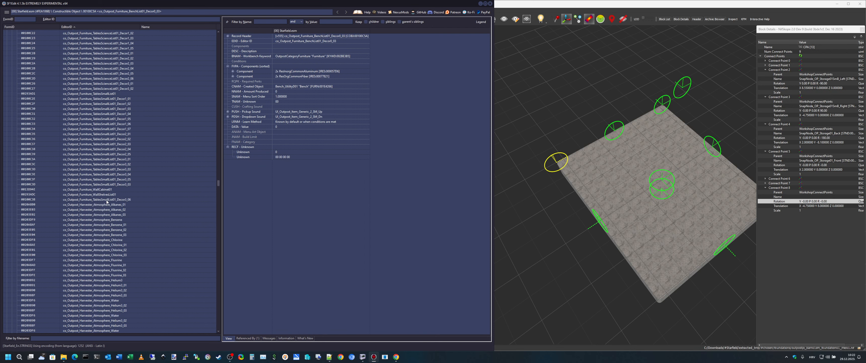
scroll(106, 202, "down", 10)
left_click(93, 114)
scroll(119, 216, "down", 15)
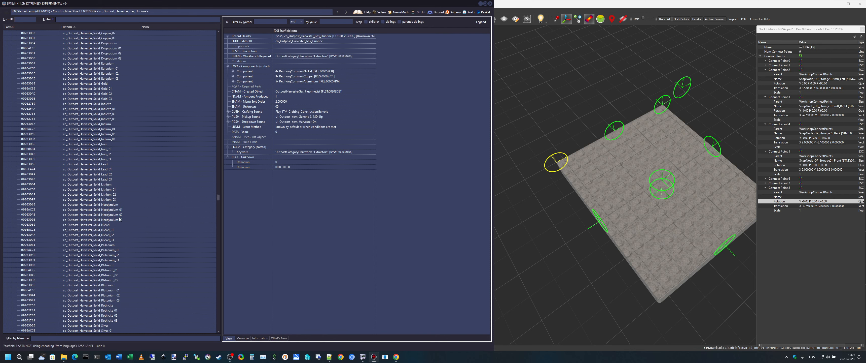
Browse on to the outpost storage and structure records, viewing the light post, small landing pad and co_Outpost_Storage_Liquid_03 entries.
scroll(119, 219, "down", 20)
left_click(90, 79)
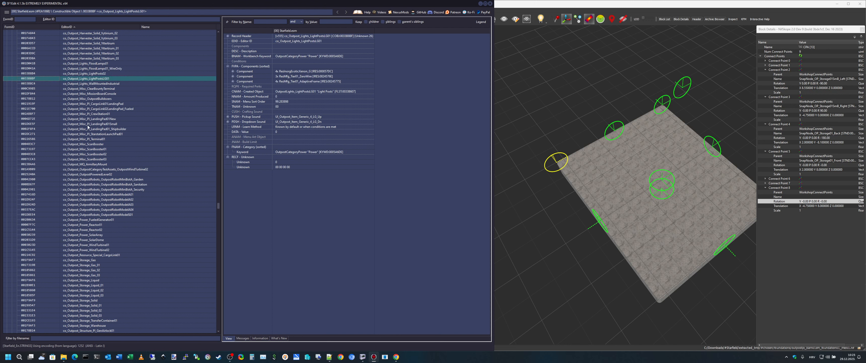
left_click(88, 124)
scroll(93, 196, "down", 2)
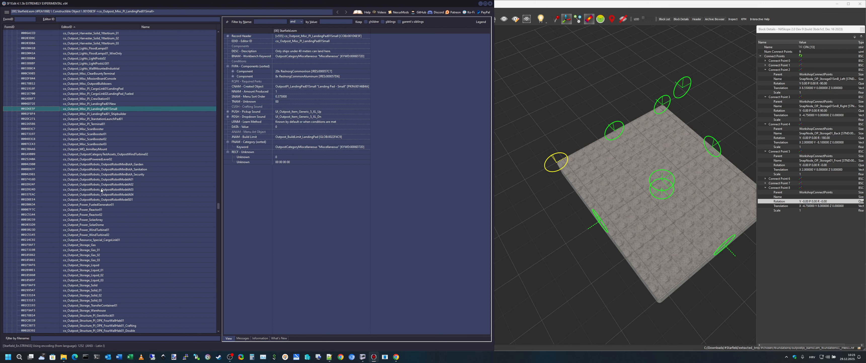
left_click(89, 159)
scroll(103, 206, "down", 4)
left_click(89, 205)
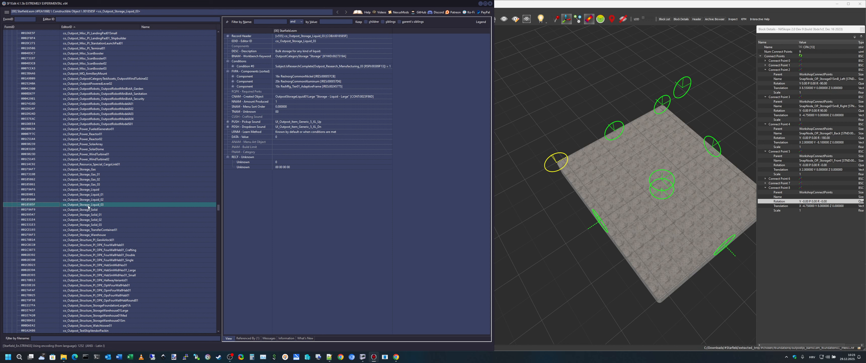
Browse the outpost structure and inorganic resource records, then return up the list to the solid harvester records.
left_click(91, 275)
scroll(91, 279, "down", 7)
left_click(92, 285)
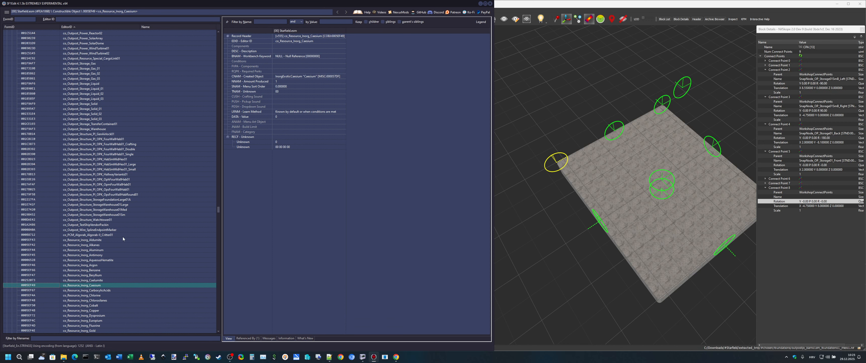
scroll(122, 238, "up", 9)
scroll(131, 221, "up", 3)
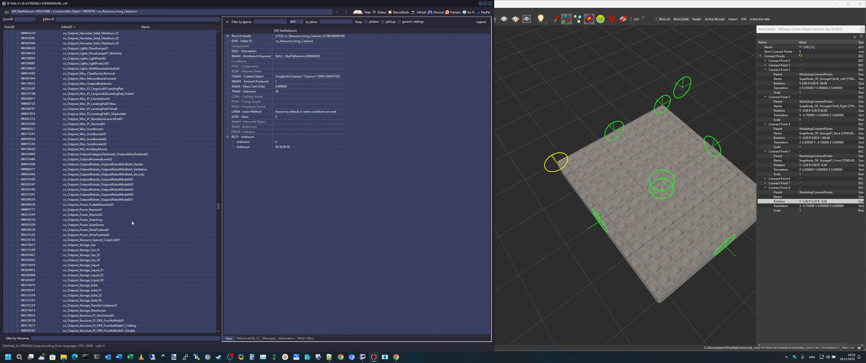
scroll(133, 223, "up", 16)
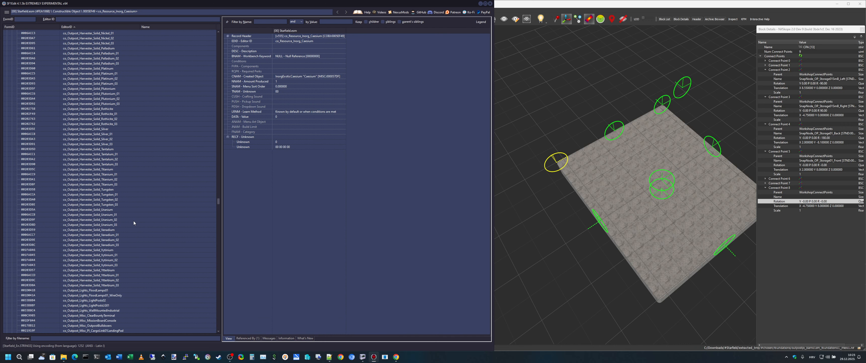
scroll(134, 222, "up", 20)
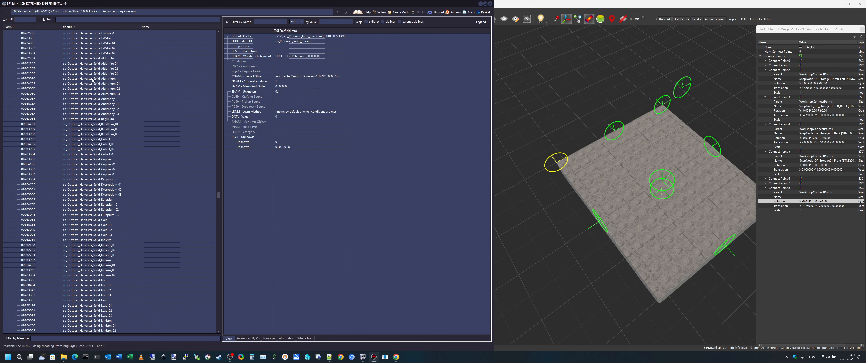
Compare the co_Outpost_Harvester_Solid_Aluminum record with its co_Outpost_Harvester_Solid_Aluminum_01 variant.
left_click(93, 79)
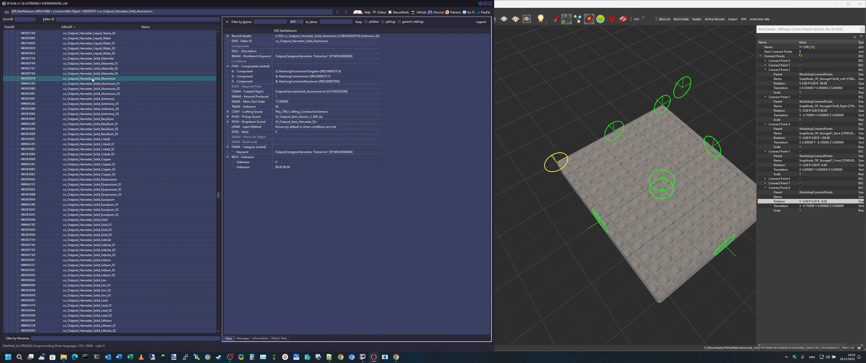
left_click(107, 84)
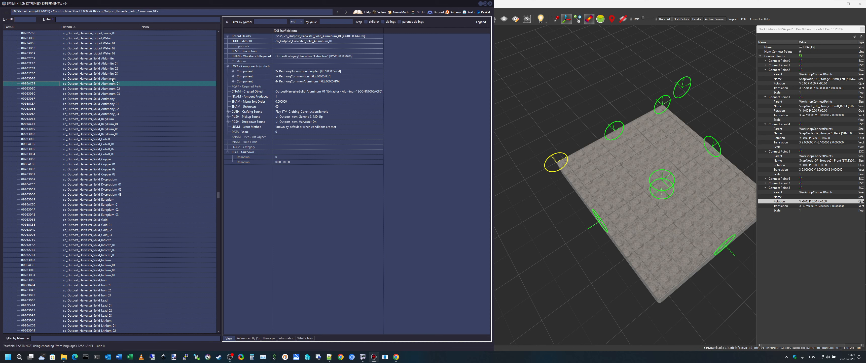
left_click(112, 79)
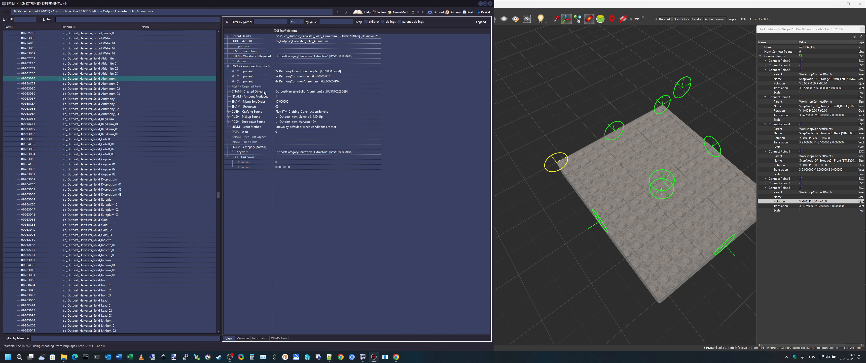
Follow the aluminum harvester's Created Object to OutpostHarvesterSolid_AluminumList and go through its FormID entries 0 to 2.
left_click(285, 92)
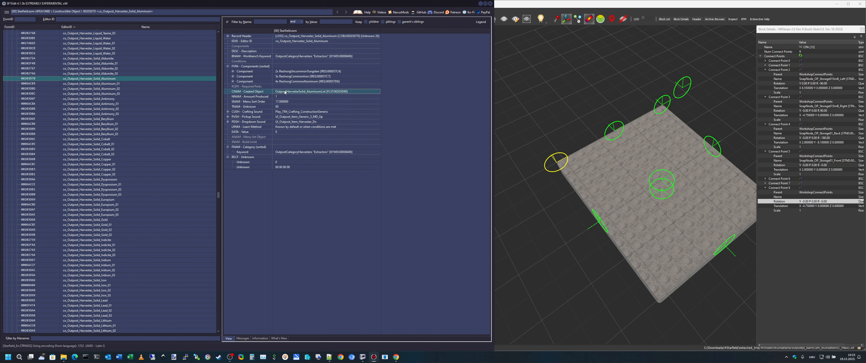
left_click(333, 91)
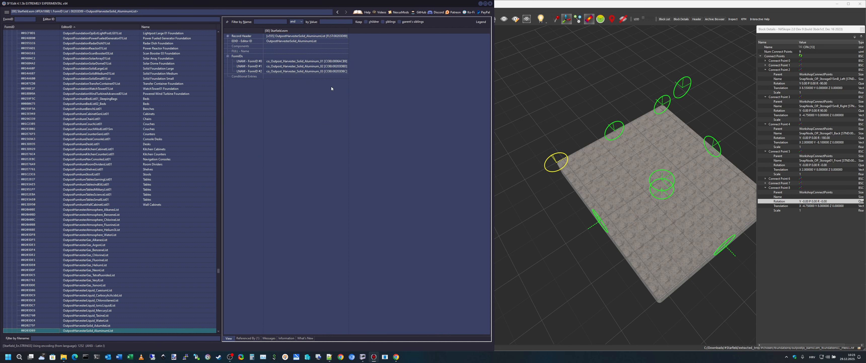
left_click(312, 71)
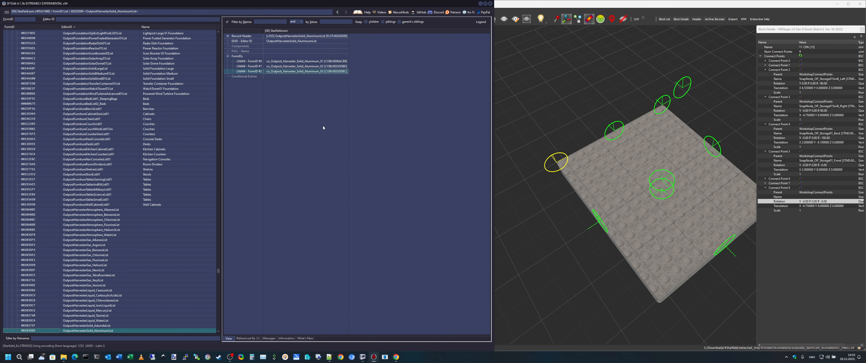
left_click(331, 62)
left_click(333, 67)
left_click(333, 72)
left_click(318, 62)
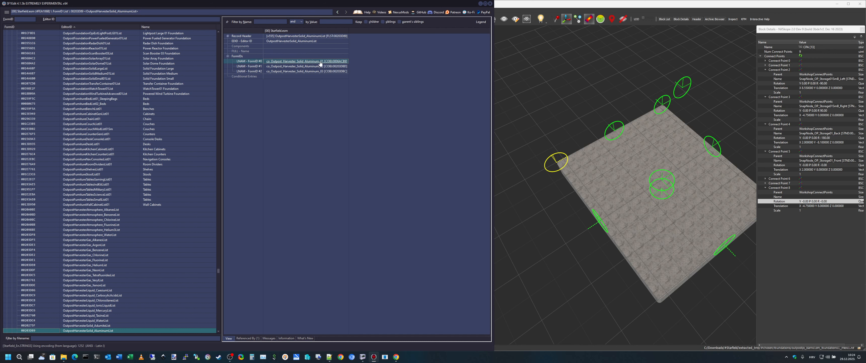
Follow the list's first entry to co_Outpost_Harvester_Solid_Aluminum_01 and compare the base, 01, 02 and 03 aluminum harvester records.
left_click(321, 61)
scroll(125, 114, "up", 2)
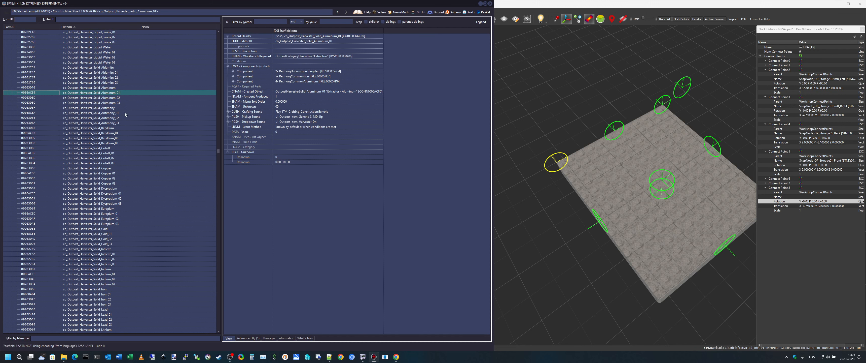
left_click(114, 89)
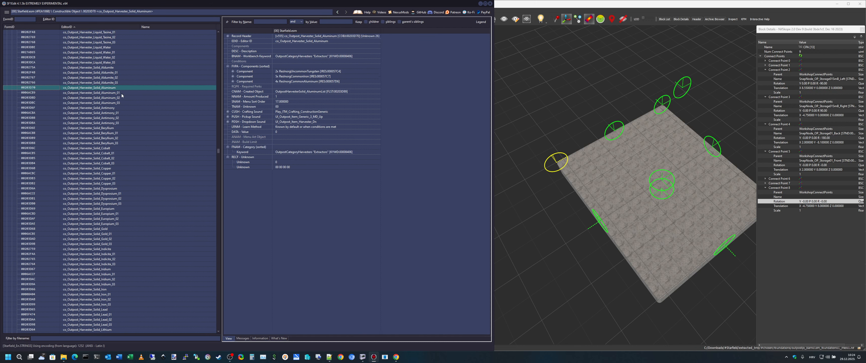
left_click(121, 93)
left_click(123, 98)
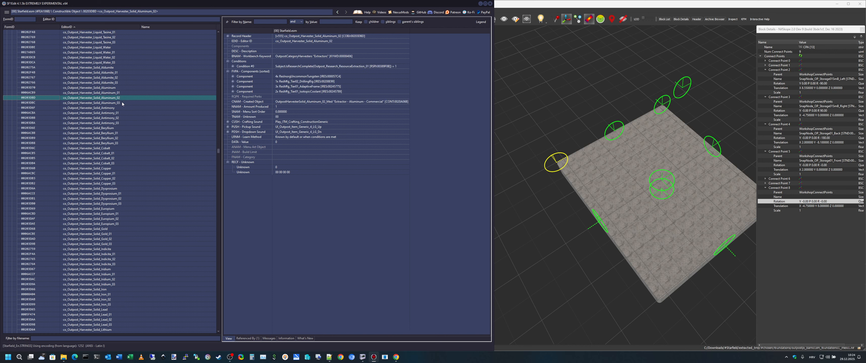
left_click(122, 94)
left_click(122, 99)
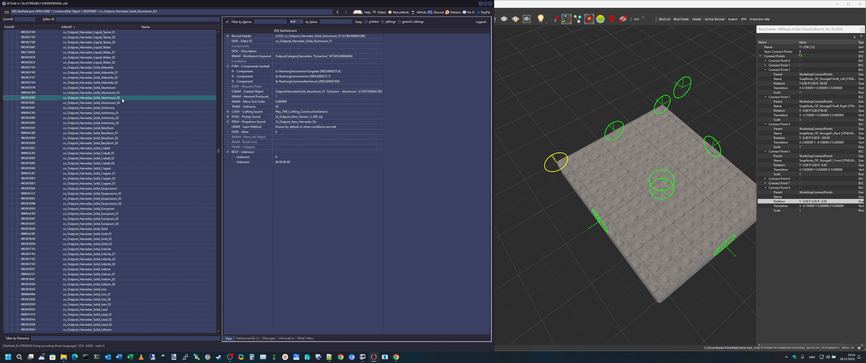
left_click(122, 103)
left_click(113, 88)
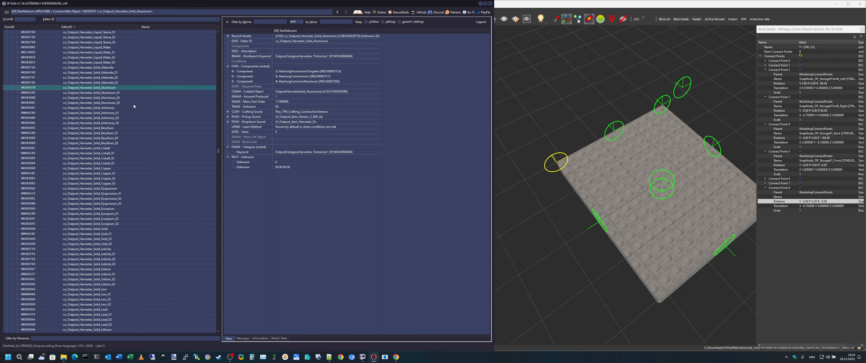
Follow the Created Object of co_Outpost_Harvester_Solid_Aluminum_01 to the OutpostHarvesterSolid_Aluminum_01 container record.
left_click(127, 93)
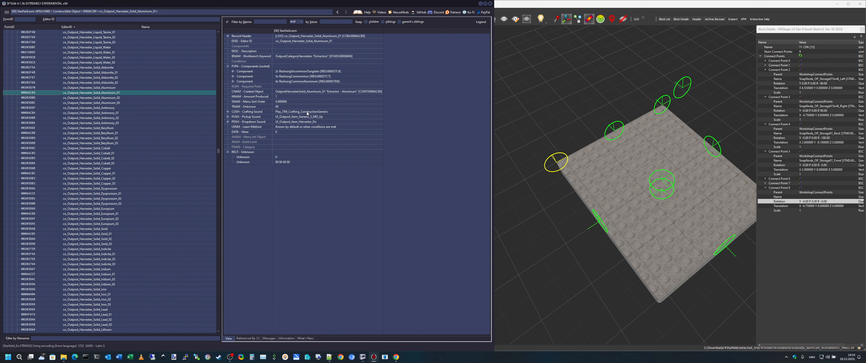
left_click(248, 93)
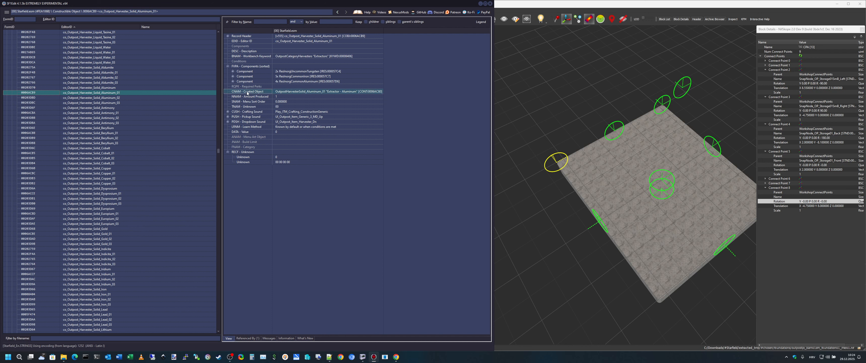
double_click(364, 92)
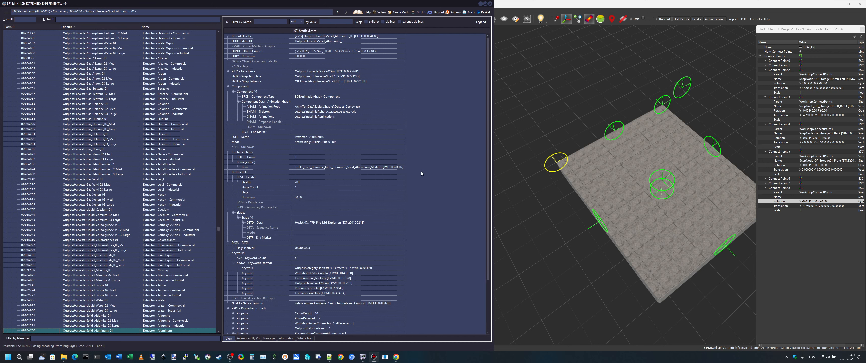
View the neighbouring Aluminum_02_Med and Aluminum_03_Large extractor records, then return to OutpostHarvesterSolid_Aluminum_01.
scroll(179, 186, "down", 11)
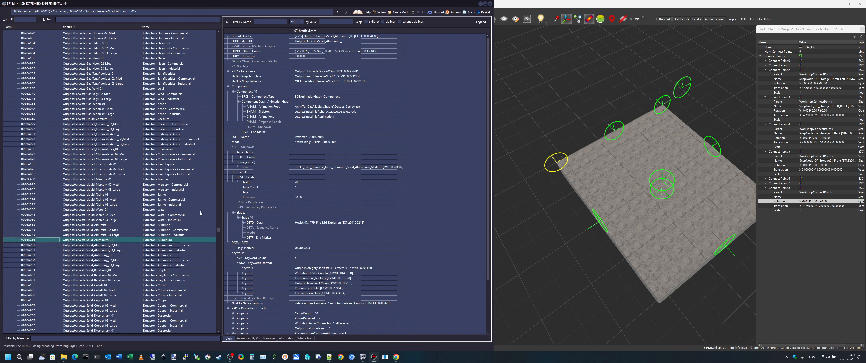
left_click(111, 170)
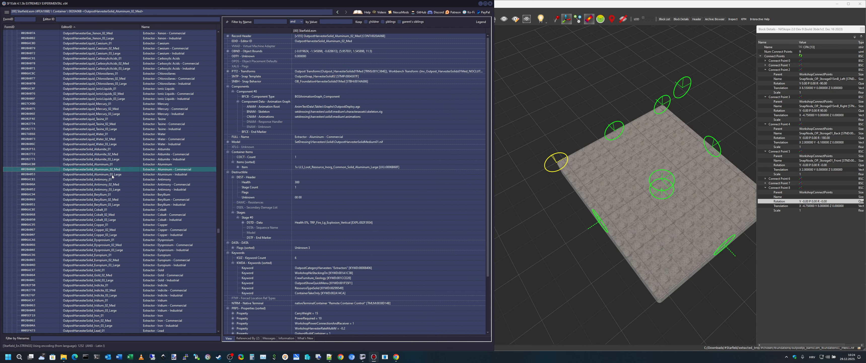
left_click(112, 175)
left_click(109, 179)
left_click(111, 165)
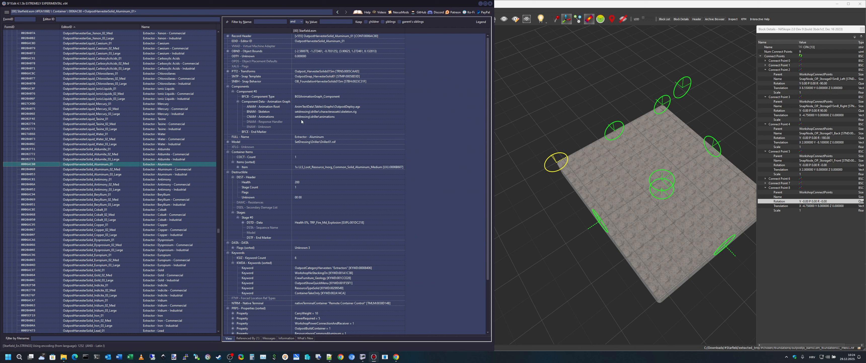
Examine the aluminum extractor's Snap Template and Snap Behavior fields, then open the referenced OutpostSnap_HarvesterSolid01 template.
left_click(254, 77)
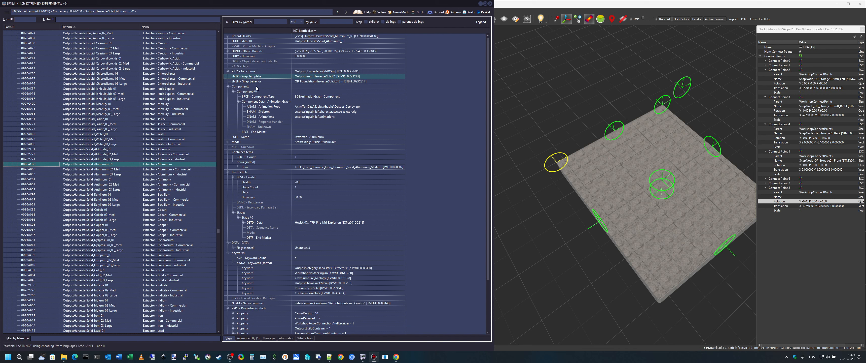
left_click(263, 82)
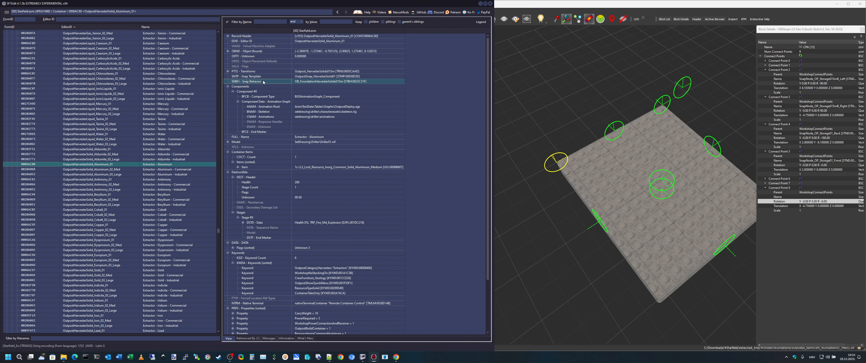
left_click(266, 76)
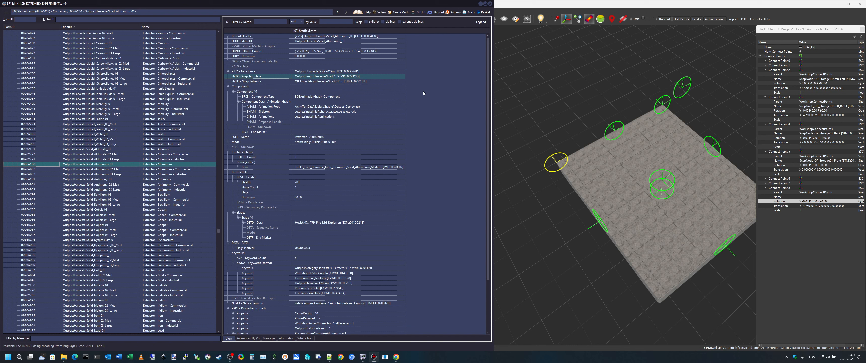
left_click(352, 77)
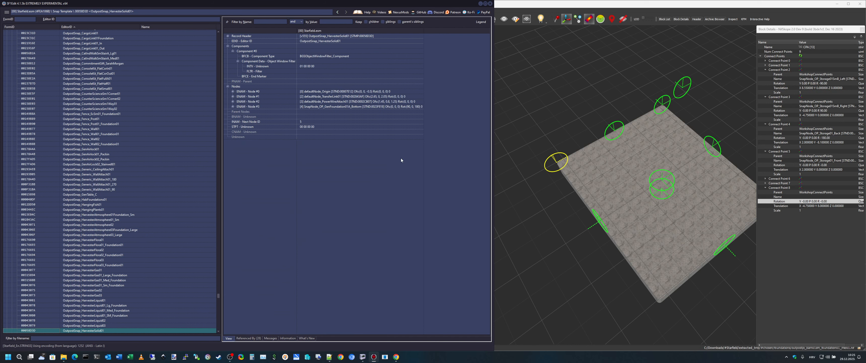
Compare the Nodes section of OutpostSnap_HarvesterSolid01 with the foundation mesh's Connect Points in NifSkope, then return to SF1Edit.
scroll(193, 193, "down", 14)
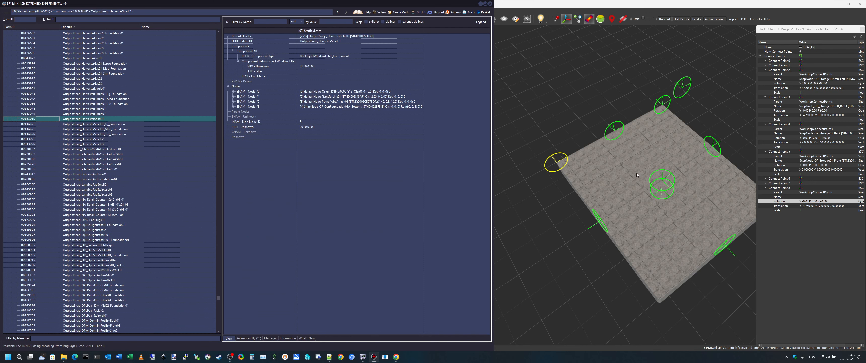
left_click(242, 87)
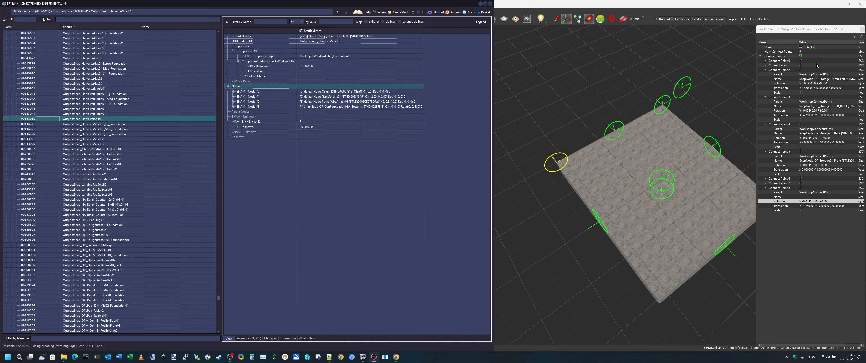
left_click(776, 57)
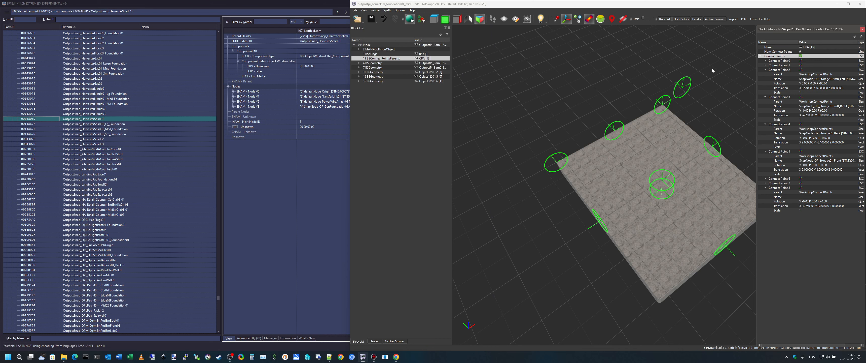
left_click(326, 195)
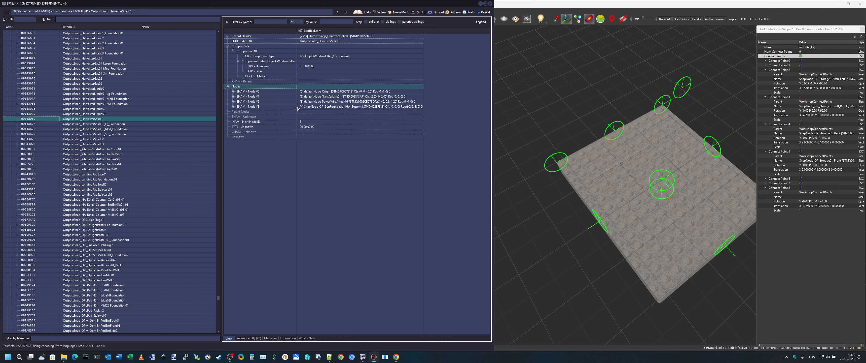
Examine ENAM nodes 0 to 3 of the snap template and their offsets, comparing them with the foundation mesh in NifSkope.
left_click(257, 91)
left_click(259, 97)
left_click(261, 102)
left_click(262, 106)
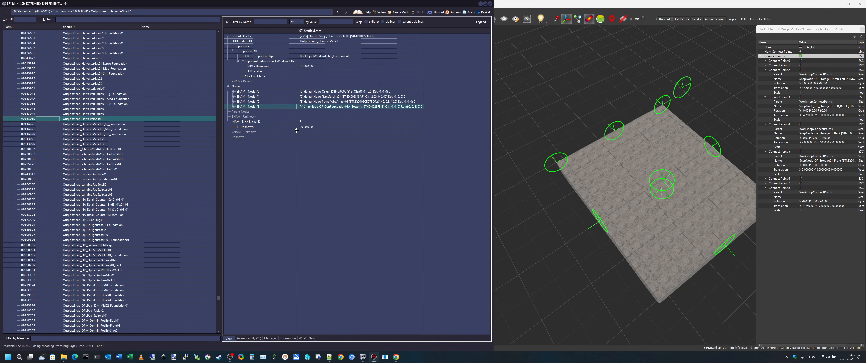
left_click(335, 91)
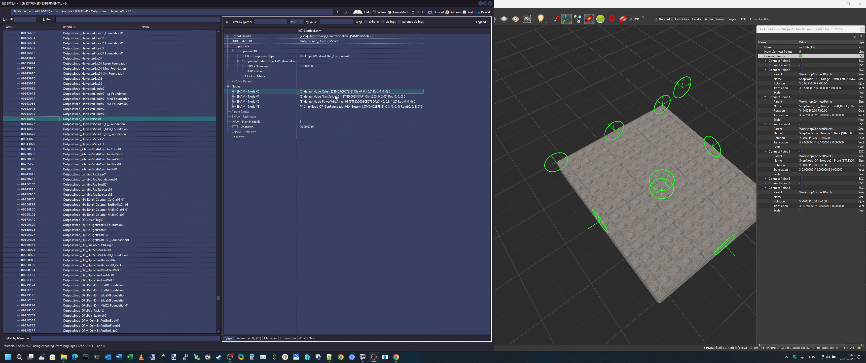
left_click(336, 96)
left_click(336, 102)
left_click(338, 108)
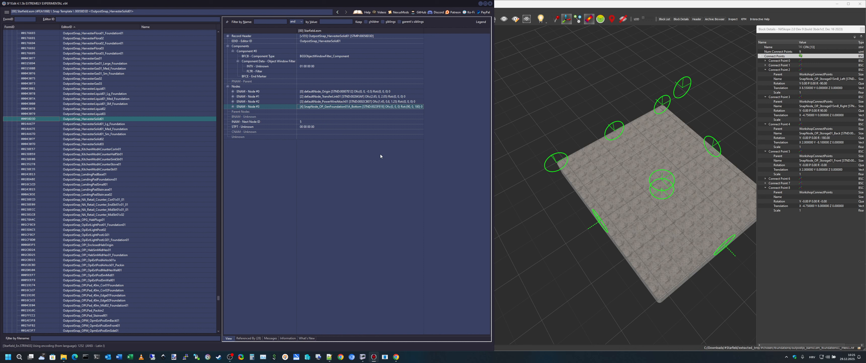
left_click(704, 4)
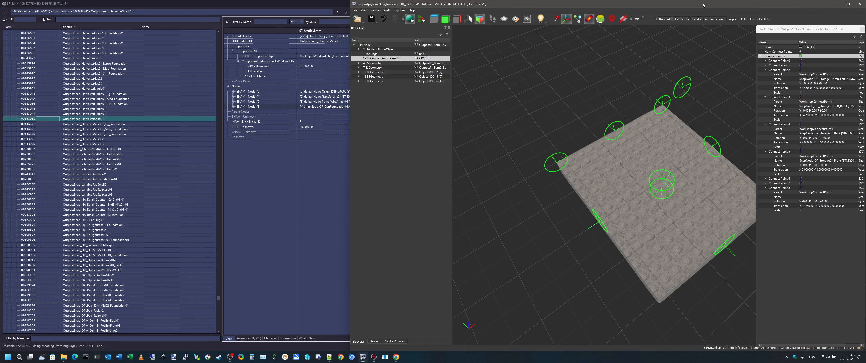
left_click(284, 198)
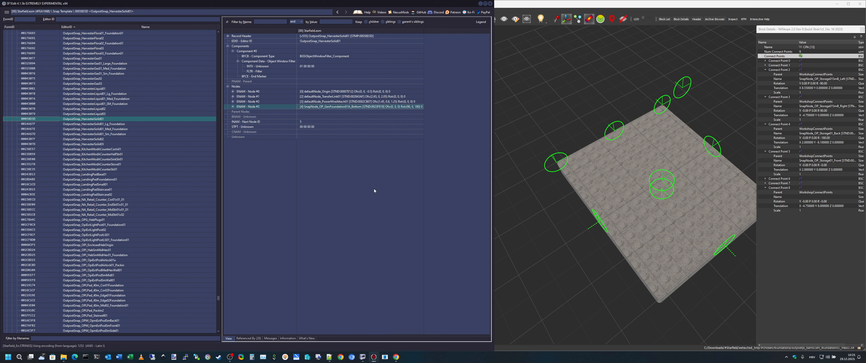
Review the origin, transfer link, power wire attach and bottom foundation nodes listed in the OutpostSnap_HarvesterSolid01 template.
left_click(324, 92)
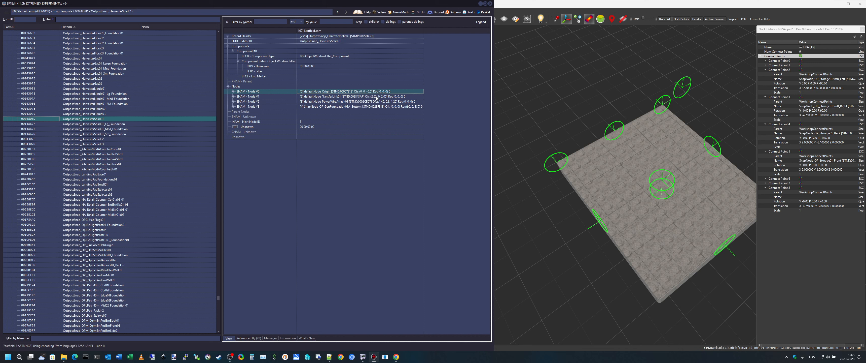
left_click(377, 97)
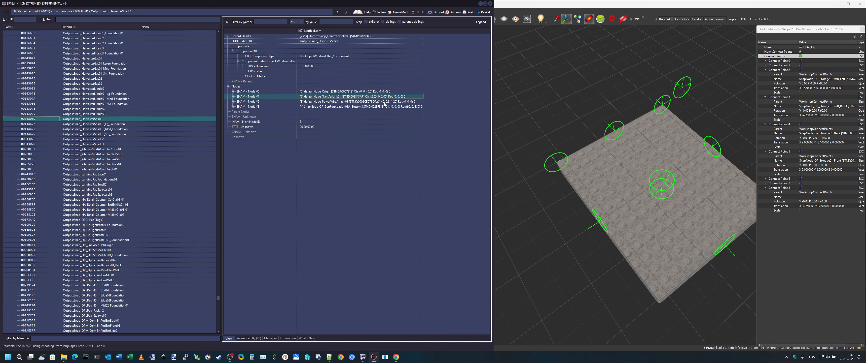
left_click(384, 102)
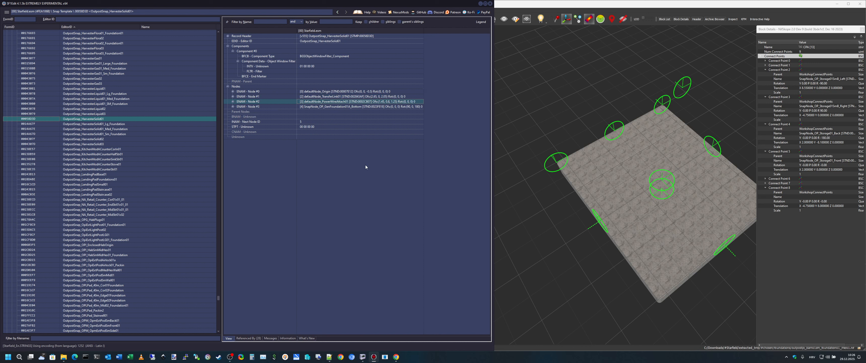
left_click(345, 106)
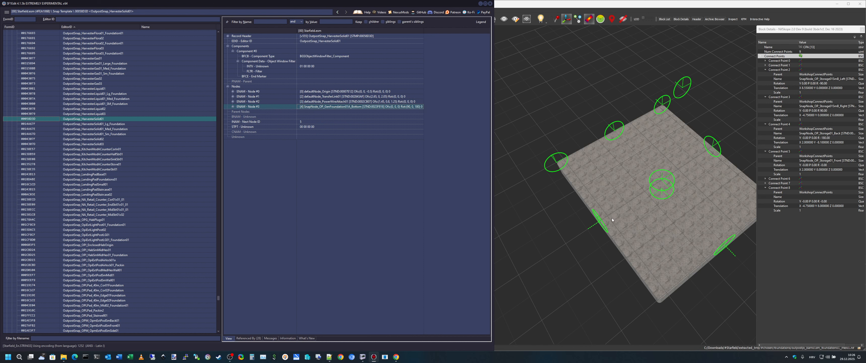
In NifSkope, highlight Connect Point 1 and inspect its placement beneath the foundation mesh from several angles, then return to SF1Edit.
left_click_drag(681, 255, 730, 209)
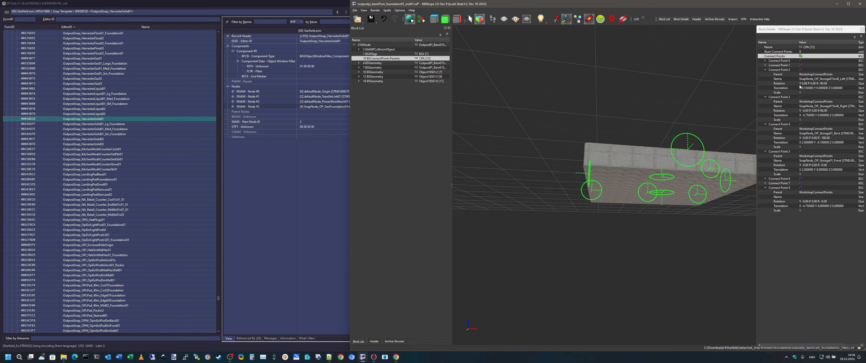
left_click(792, 65)
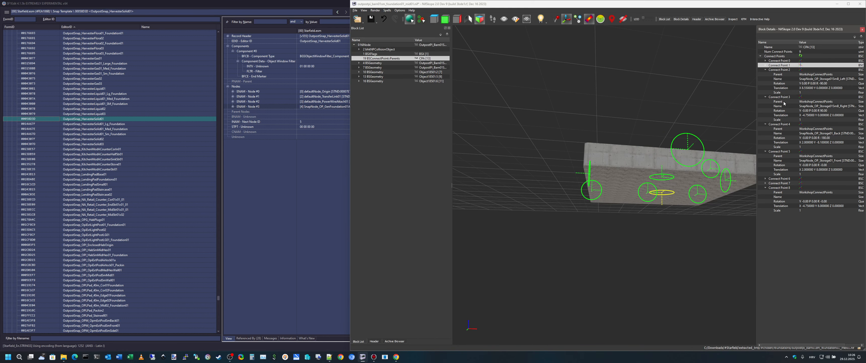
left_click_drag(710, 205, 660, 198)
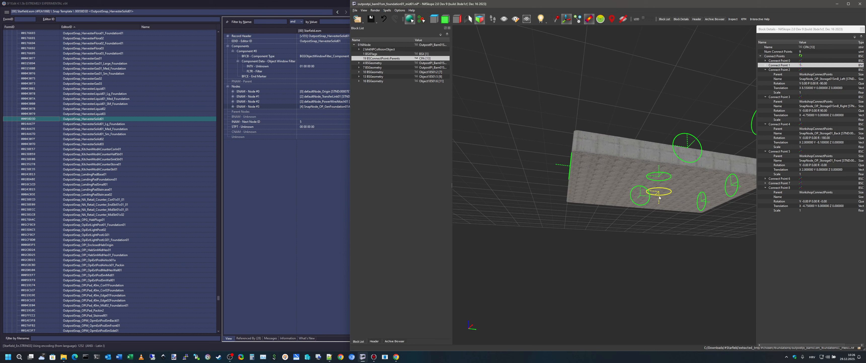
left_click_drag(729, 147, 709, 185)
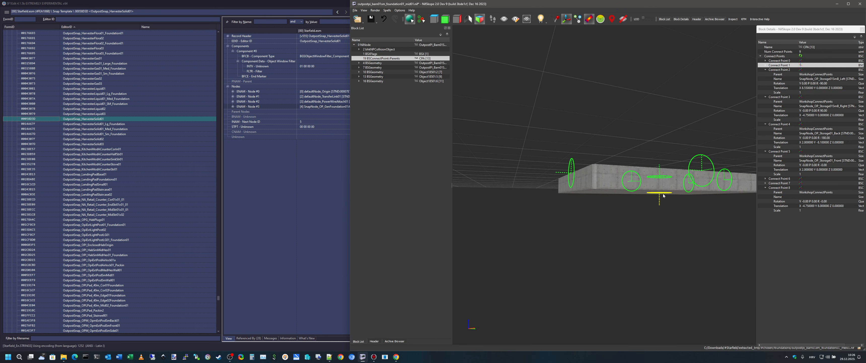
left_click_drag(665, 206, 683, 243)
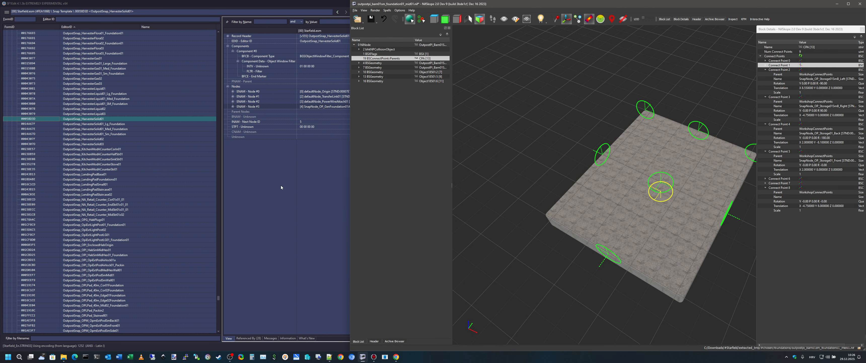
left_click(317, 206)
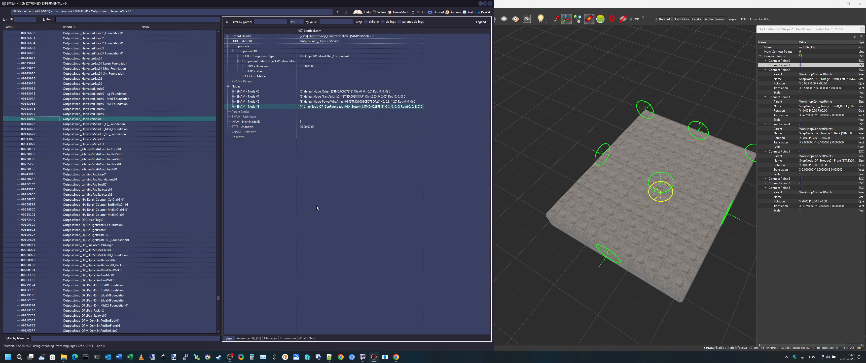
View the Lg, Med and Sm foundation variants of the OutpostSnap_HarvesterSolid01 template, then return to the Lg variant.
left_click(120, 124)
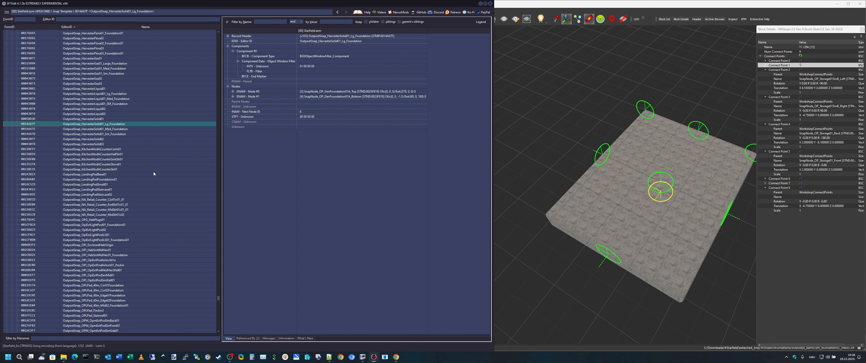
left_click(122, 129)
left_click(124, 135)
key("Up")
key("Up")
Copy OutpostSnap_HarvesterSolid01_Lg_Foundation as a new record with the EditorID OutpostSnap_HarvesterSolid01_Lg_Foundation_Lux, accepting the module editing warning.
right_click(97, 126)
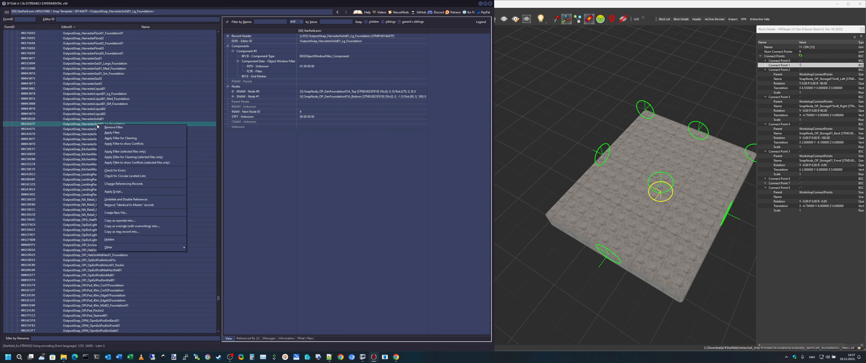
left_click(77, 125)
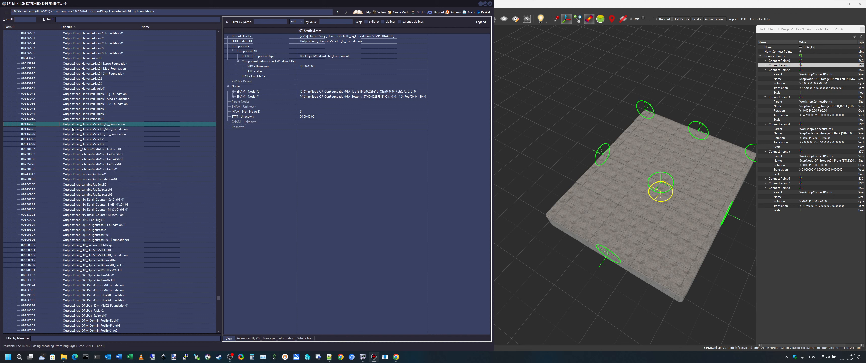
right_click(109, 126)
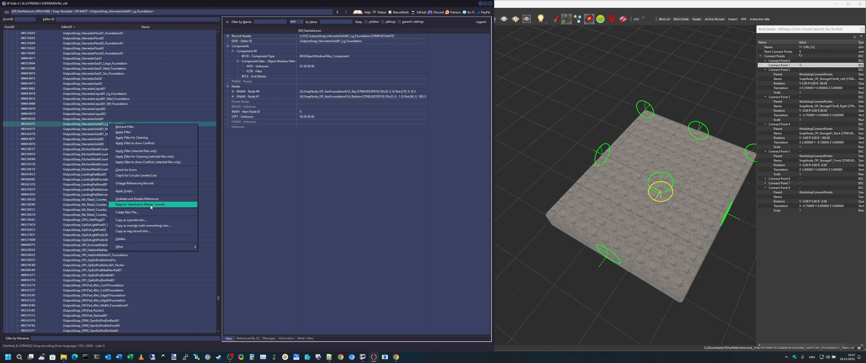
left_click(150, 231)
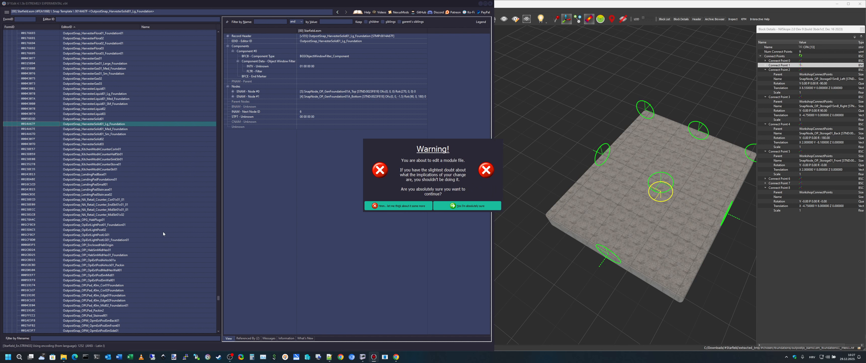
left_click(479, 206)
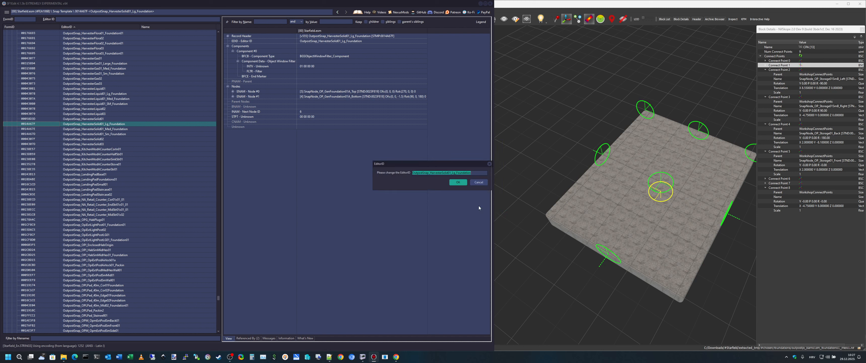
left_click(479, 172)
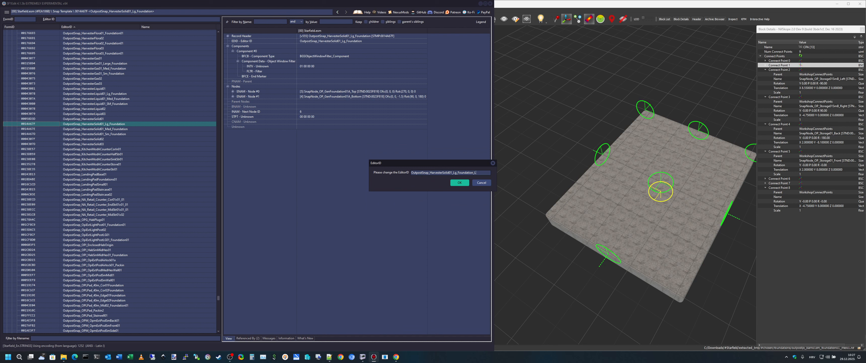
type("_Lux")
left_click(459, 183)
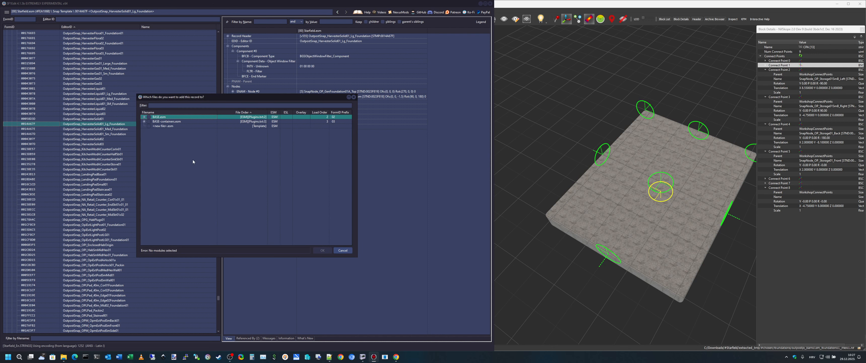
Choose a new ESM file as the destination of the copied record and name the module TestVideoSnaps.
left_click(149, 117)
left_click(149, 117)
left_click(149, 126)
left_click(178, 127)
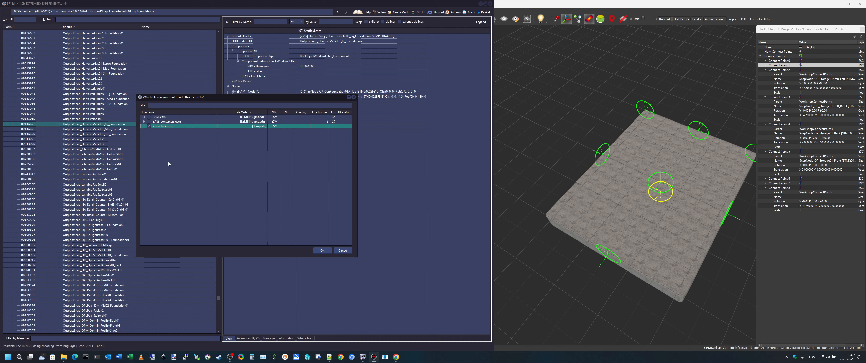
left_click(322, 251)
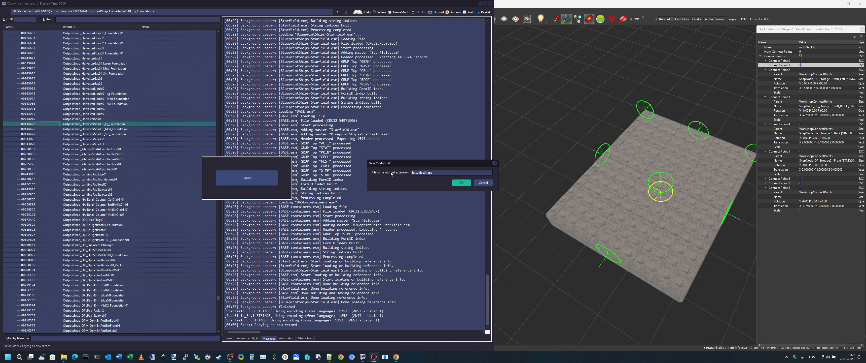
left_click(461, 185)
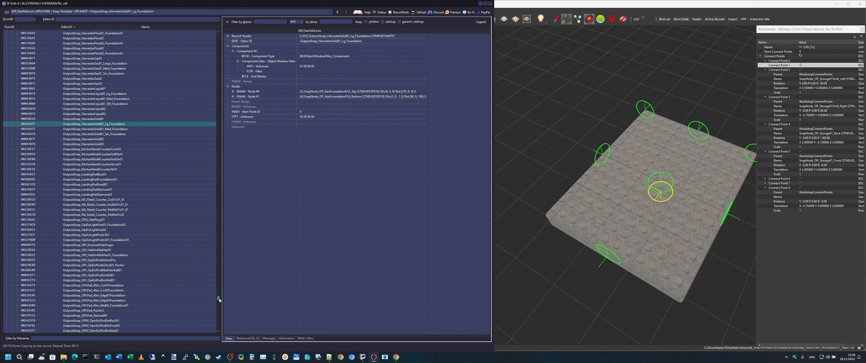
Collapse the Starfield.esm tree and open the copied Lux snap template inside TestVideoSnaps.esm.
left_click_drag(218, 299, 209, 32)
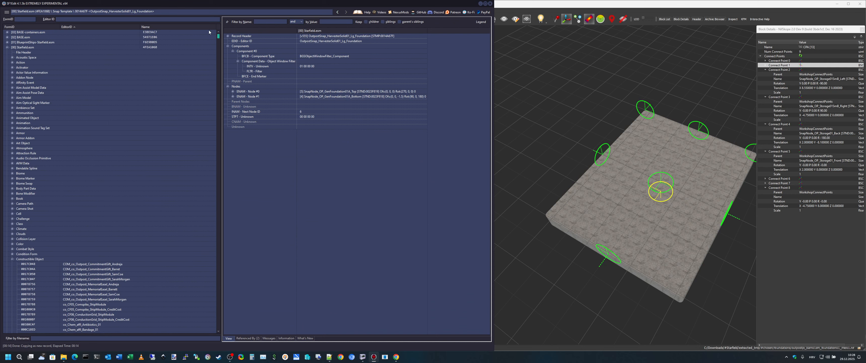
left_click(13, 260)
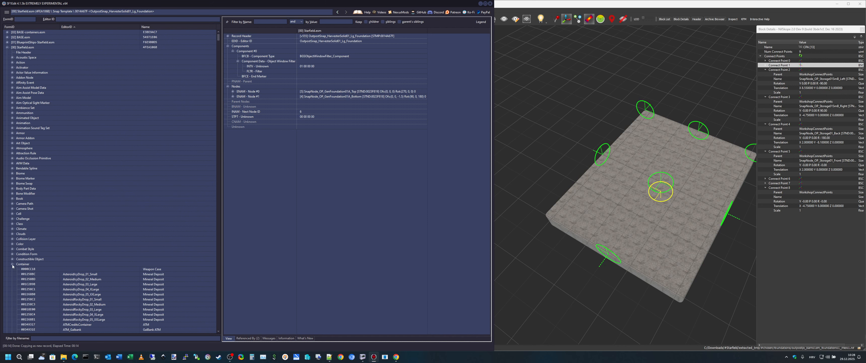
left_click(12, 264)
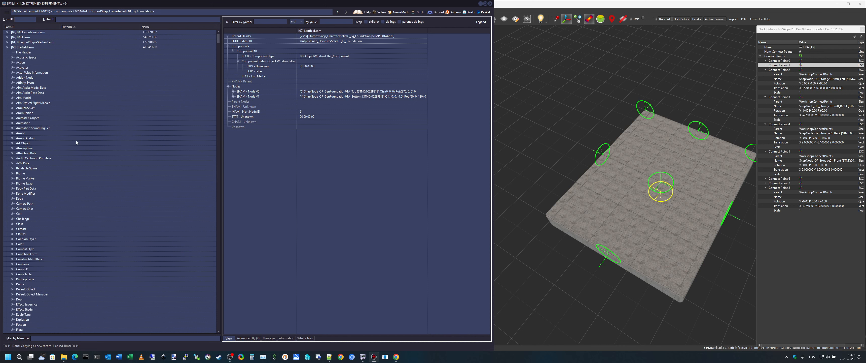
left_click(7, 47)
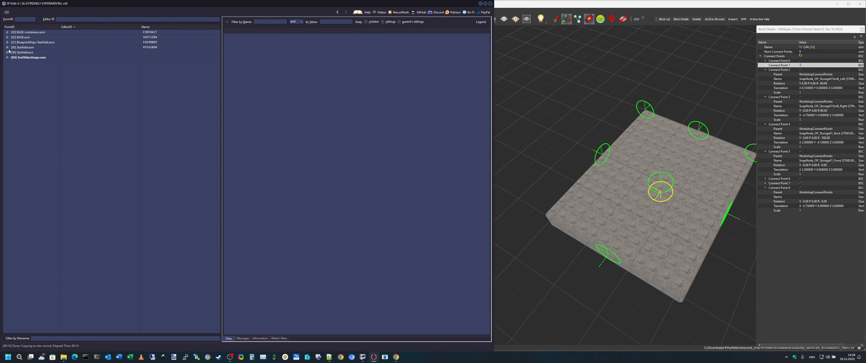
left_click(23, 58)
left_click(13, 67)
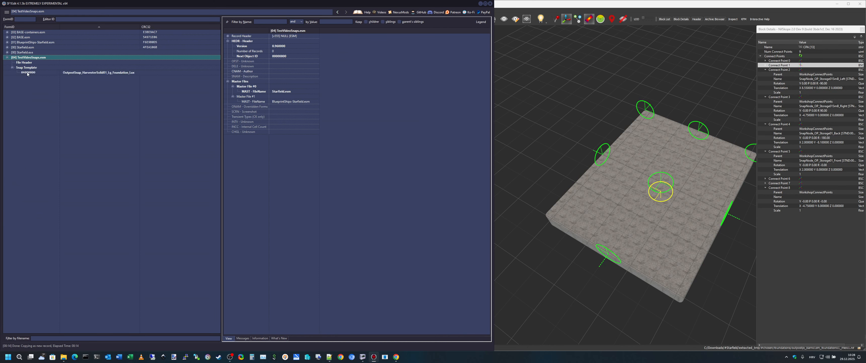
left_click(40, 73)
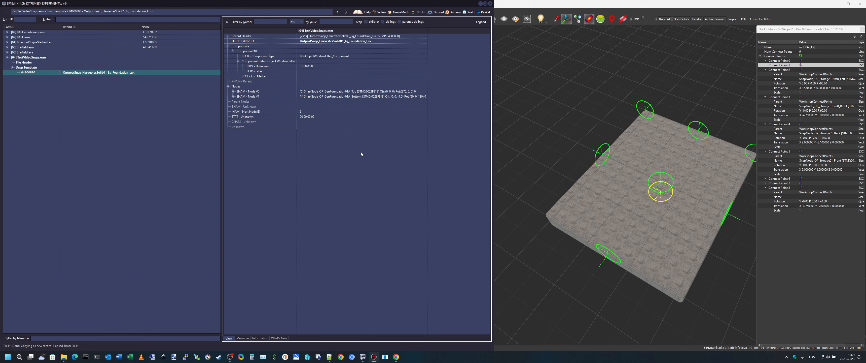
Compare the foundation mesh with the copied template's Nodes section, expanding ENAM Node #0 and Node #1 to examine their node references and orientations.
mouse_move(678, 243)
left_mouse_down()
mouse_move(668, 211)
mouse_move(677, 236)
mouse_move(699, 241)
mouse_move(664, 250)
left_mouse_up()
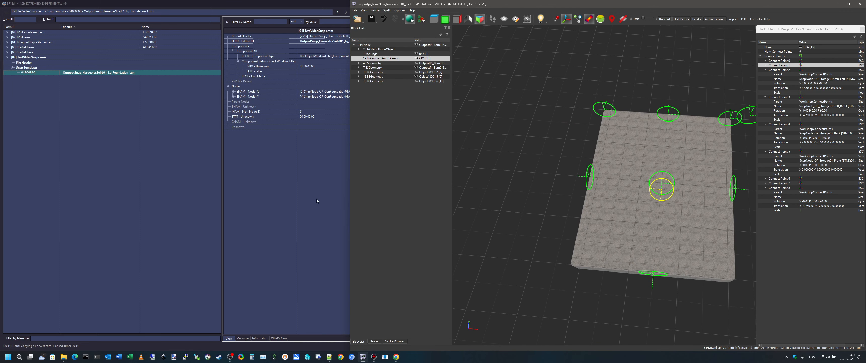
left_click(310, 201)
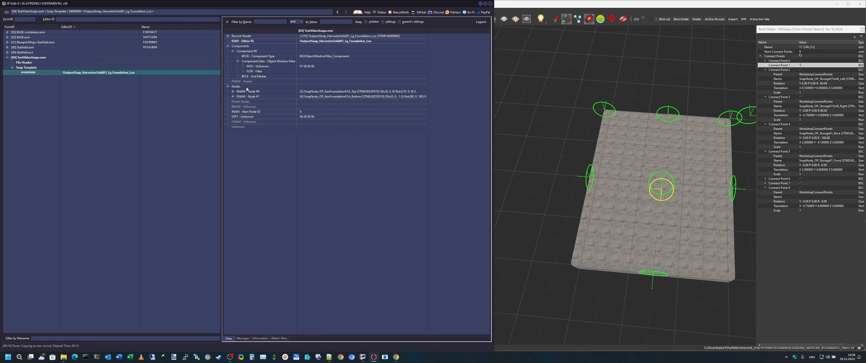
left_click(331, 86)
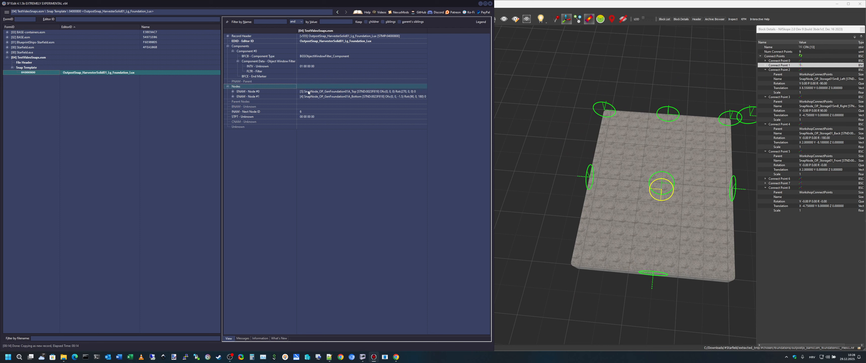
left_click(255, 92)
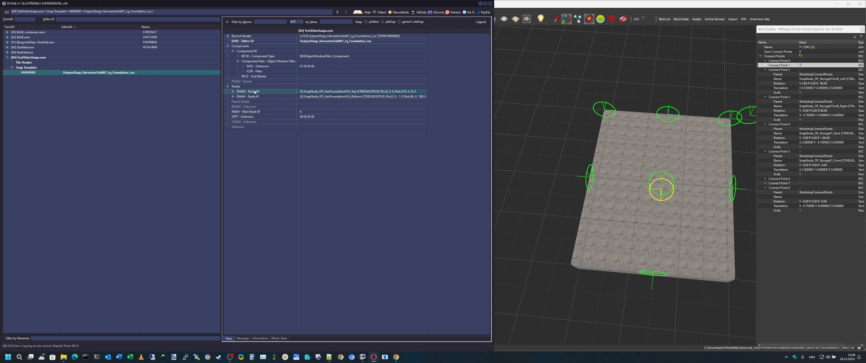
left_click(233, 97)
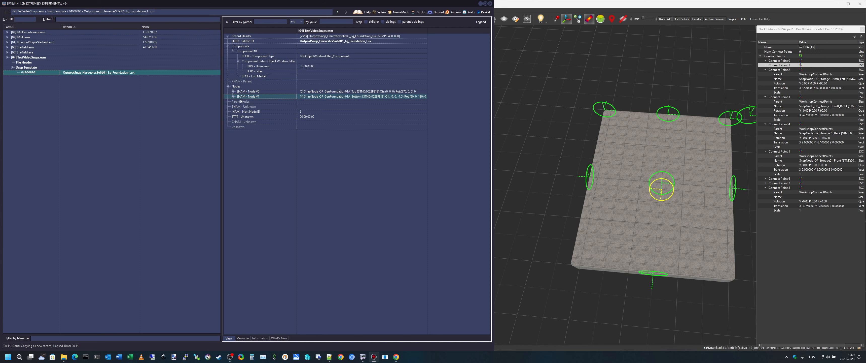
left_click(232, 96)
left_click(232, 91)
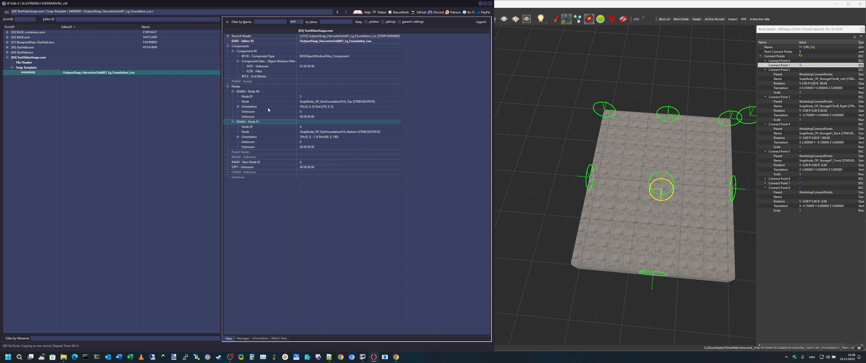
left_click(233, 91)
left_click(232, 96)
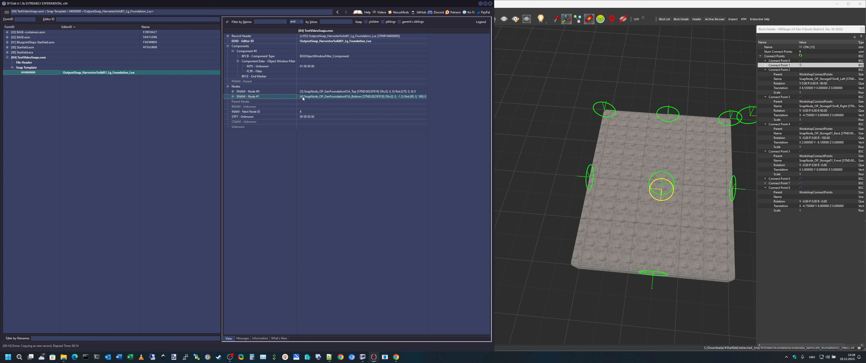
left_click(232, 96)
left_click(232, 91)
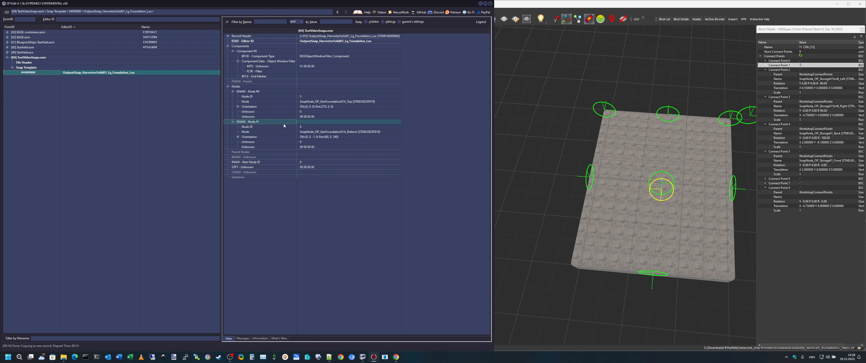
Add a third, empty node to the copied Lux template's Nodes section and expand it to show its Node ID and reference.
left_click(250, 97)
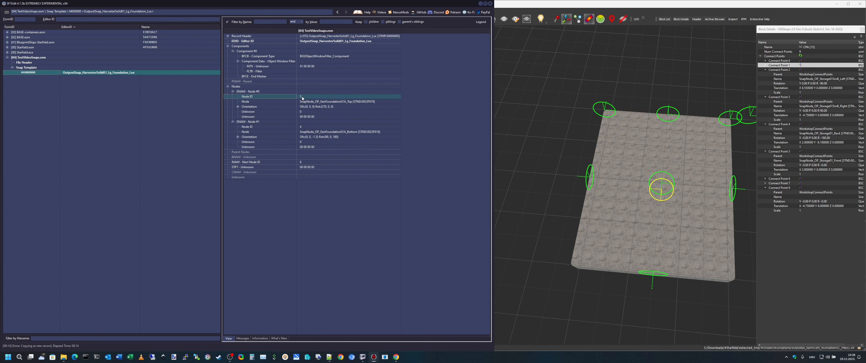
left_click(248, 126)
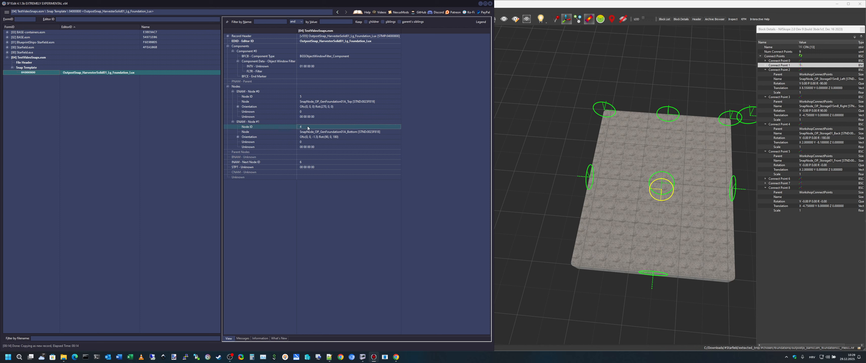
left_click(308, 86)
right_click(308, 86)
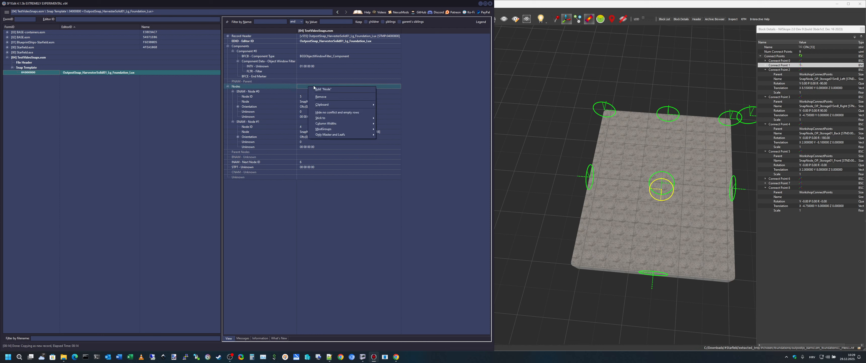
left_click(322, 89)
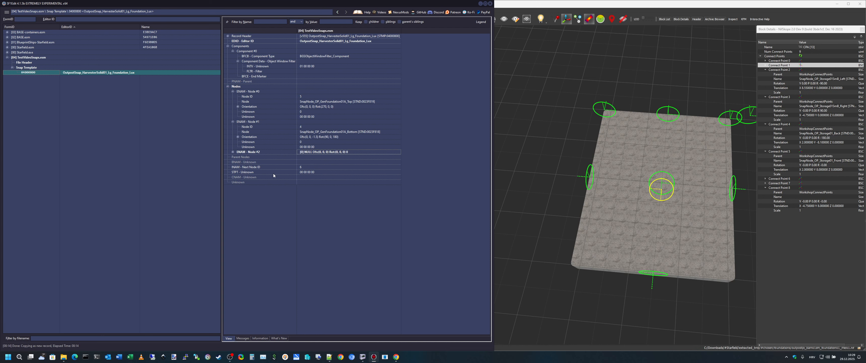
left_click(233, 152)
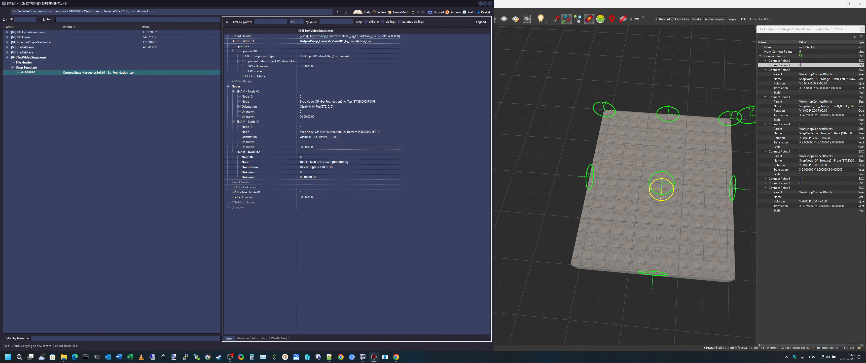
left_click(307, 158)
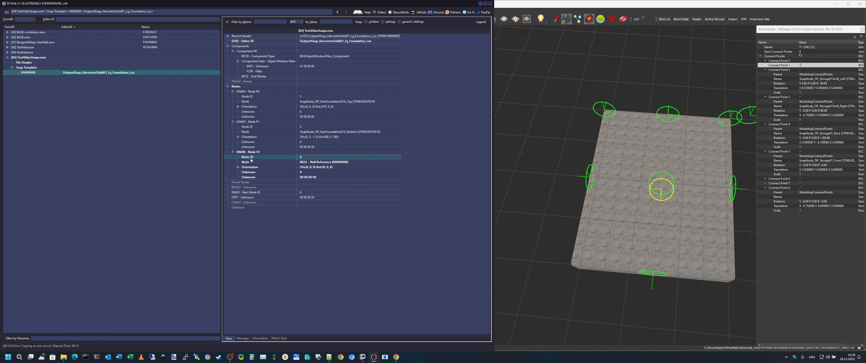
Collapse the existing nodes, add a fourth empty node to the Lux template, and expand both empty nodes.
left_click(309, 91)
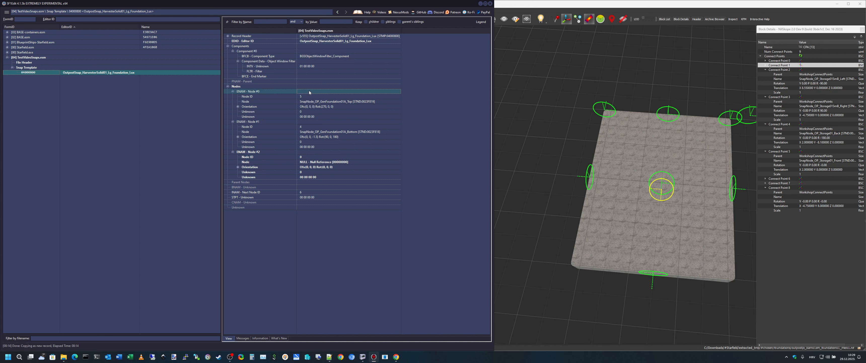
right_click(310, 90)
left_click(310, 87)
right_click(310, 87)
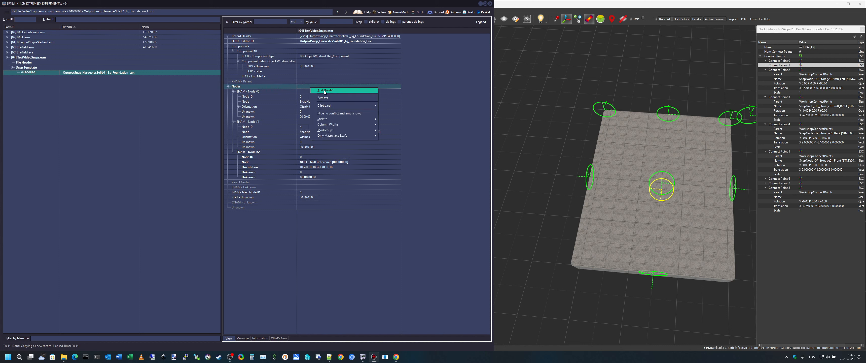
left_click(233, 91)
left_click(233, 96)
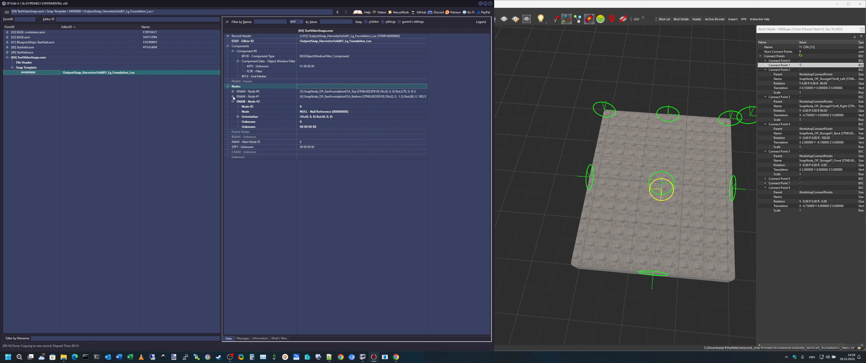
left_click(233, 101)
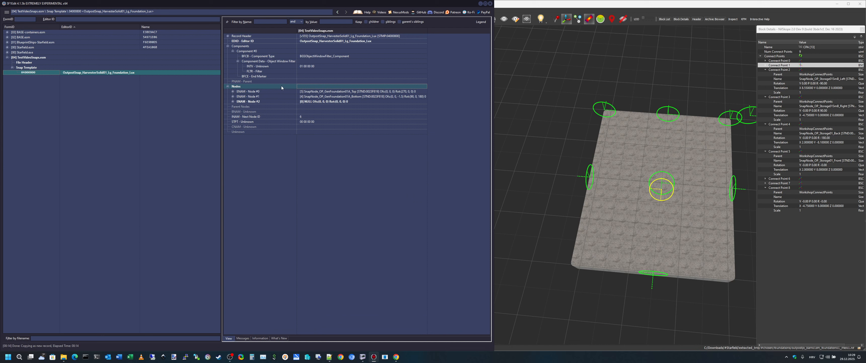
right_click(309, 87)
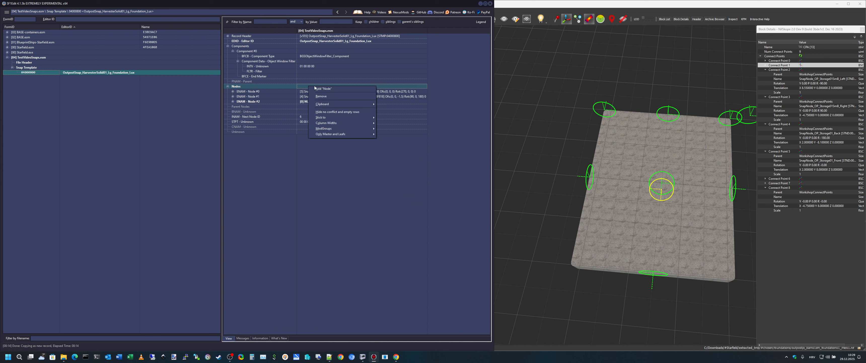
left_click(322, 89)
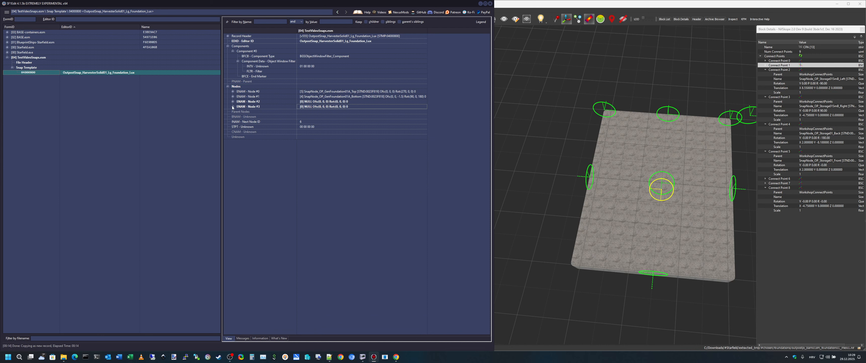
left_click(233, 106)
left_click(233, 101)
left_click(305, 137)
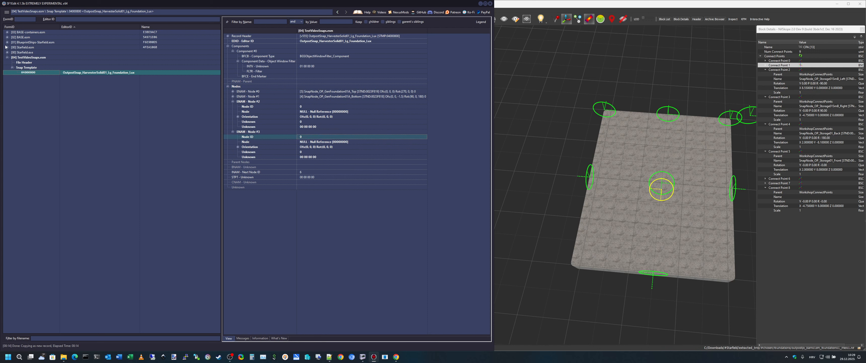
Compare BASE.esm's Med_Foundation01_Mid01_Lux_float snap template with the copied Lux template, widening the record view.
left_click(7, 37)
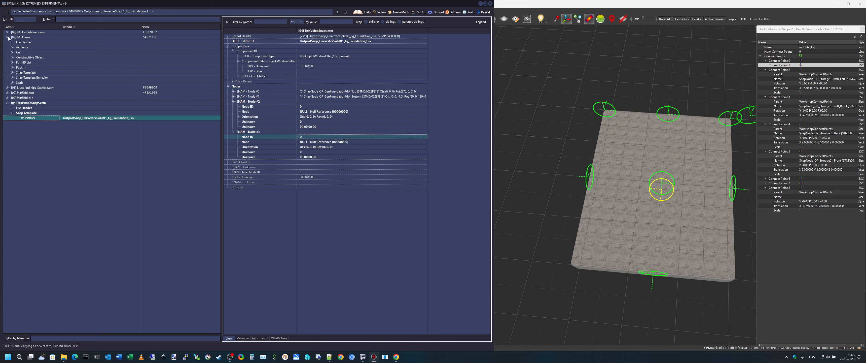
left_click(12, 72)
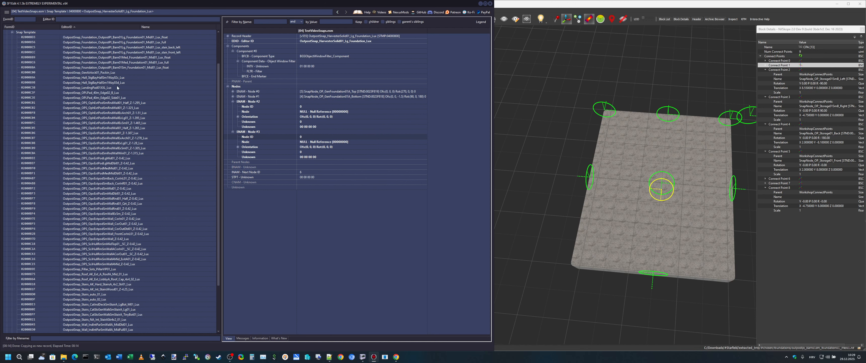
left_click(152, 58)
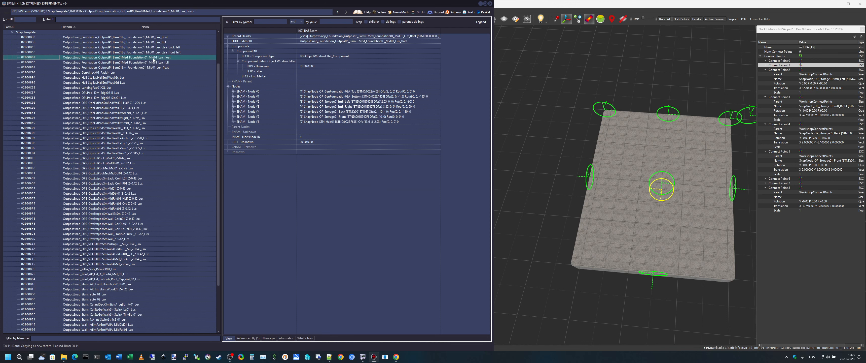
right_click(153, 59)
left_click(175, 62)
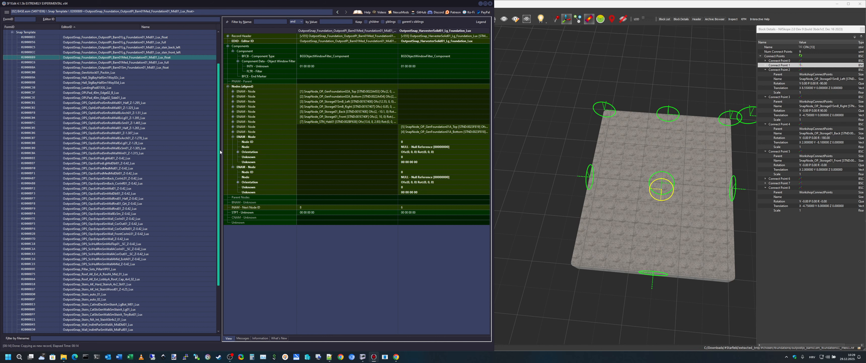
left_click_drag(220, 151, 188, 153)
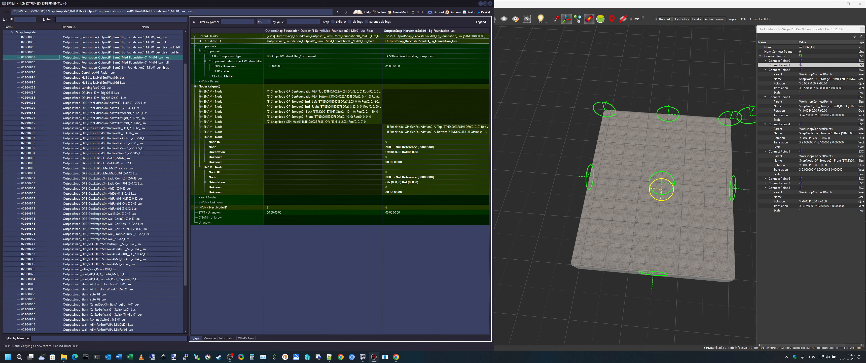
Compare the four Lg_Foundation01_Mid01_Lux snap templates in BASE.esm side by side, examining their Storage01Sml_Left node.
left_click(152, 38)
left_click(153, 48, "shift")
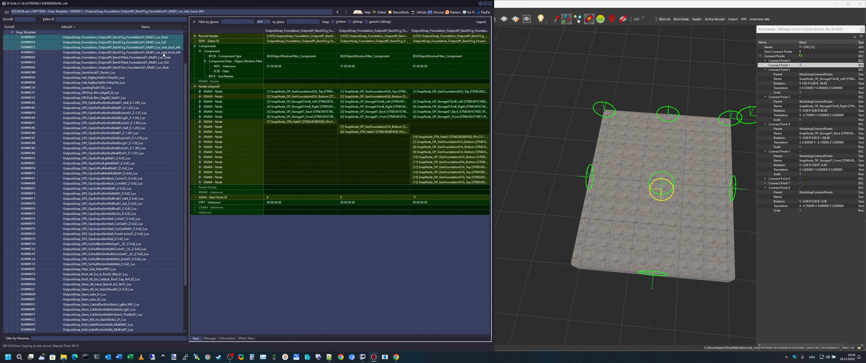
left_click(164, 52, "shift")
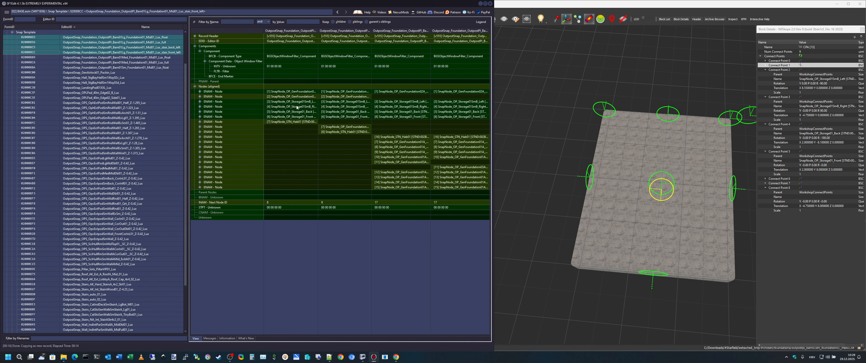
left_click_drag(303, 103, 329, 102)
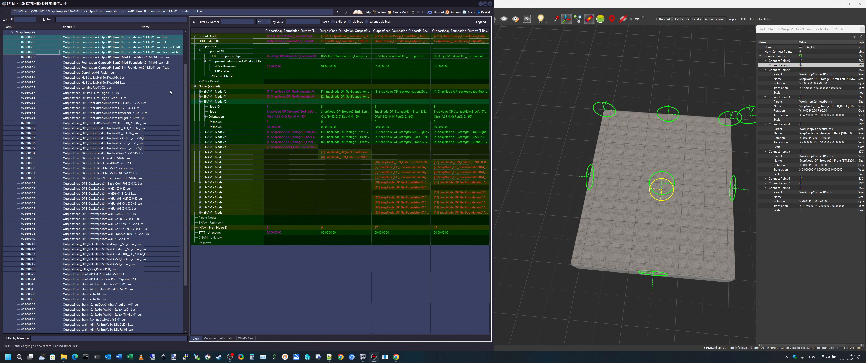
Compare BASE.esm's Lg_Foundation01_Mid01_Lux_float snap template with the copied Lux template in TestVideoSnaps.esm.
left_click(164, 39)
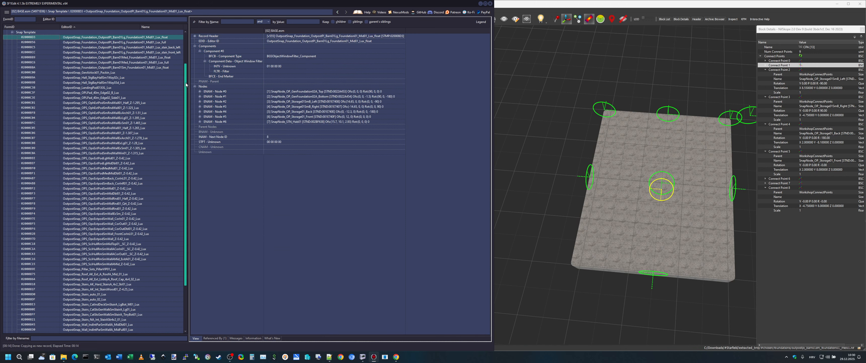
scroll(89, 303, "down", 5)
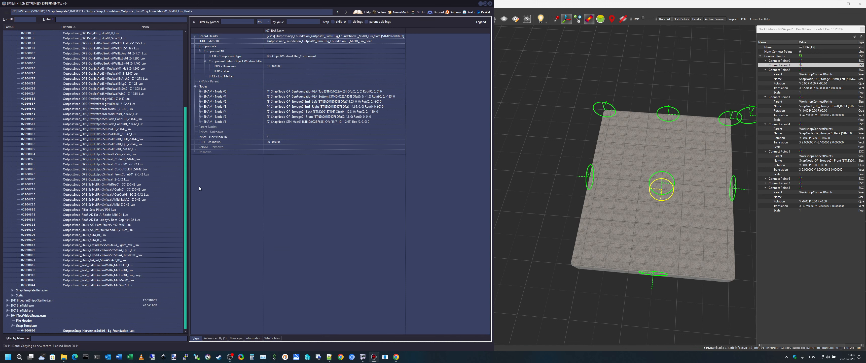
left_click(89, 330)
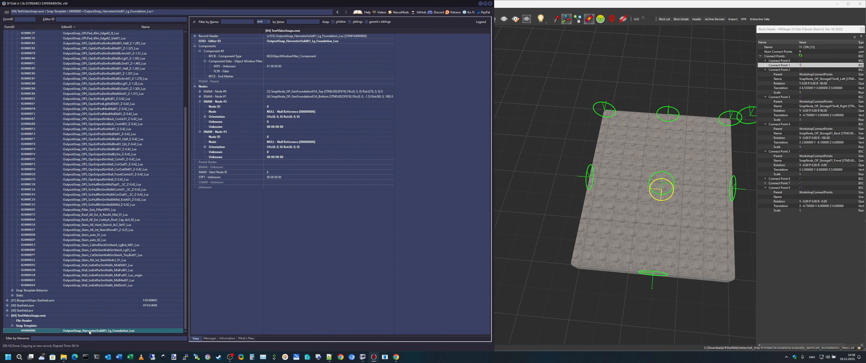
left_click_drag(186, 206, 207, 269)
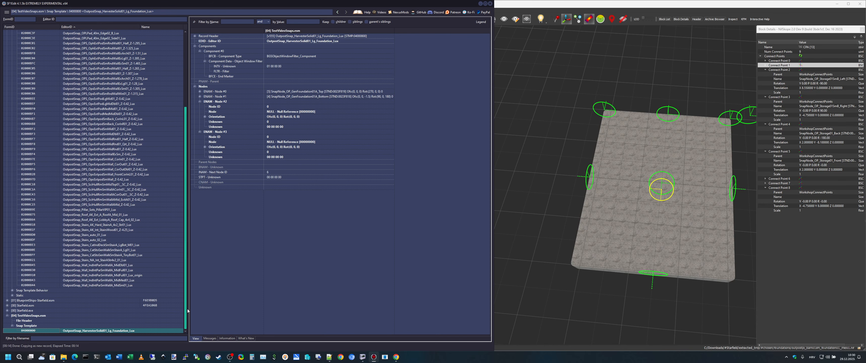
right_click(155, 331)
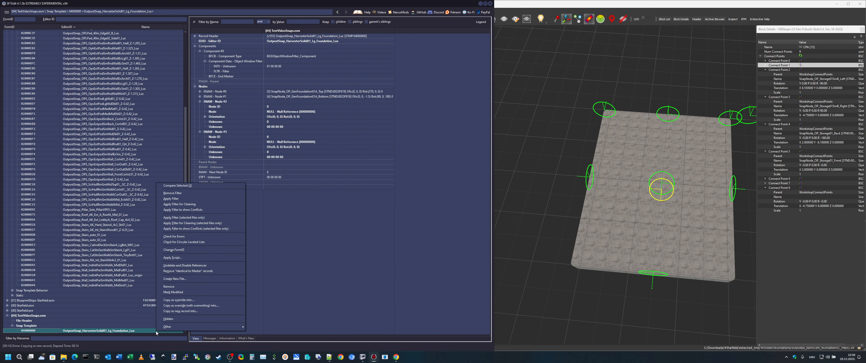
left_click(184, 187)
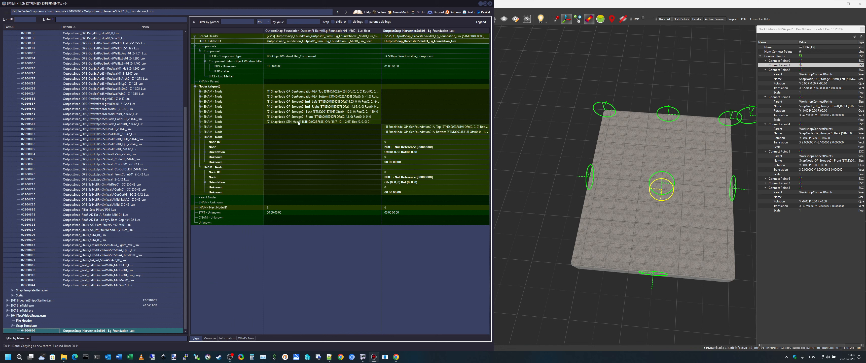
Copy the Storage01_Back, Storage01Sml_Right, Storage01Sml_Left and STN_Hab01 nodes from the large float foundation template into the copied Lux template.
left_click_drag(283, 112, 410, 112)
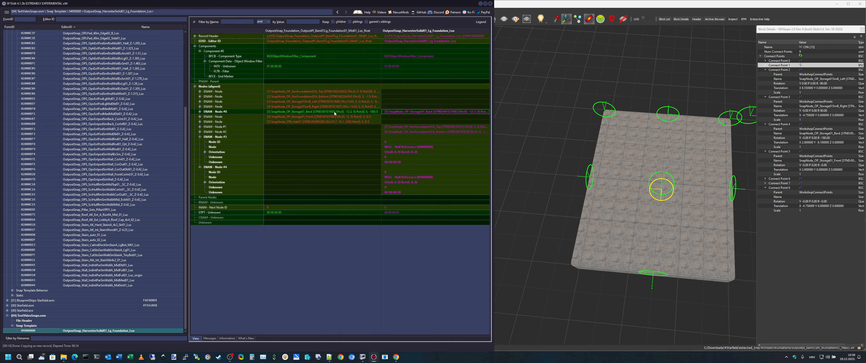
left_click_drag(348, 107, 428, 107)
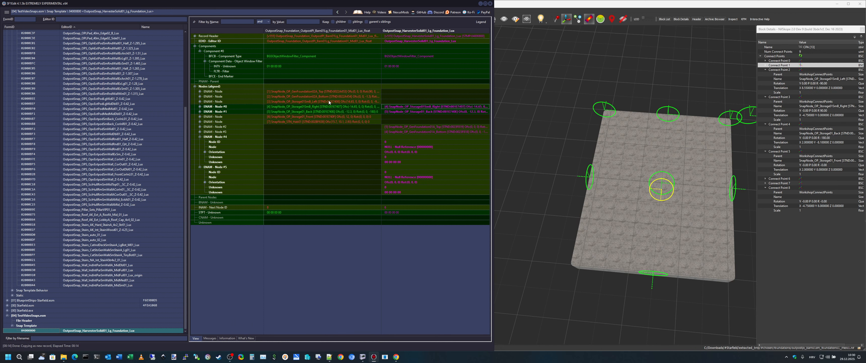
left_click_drag(330, 102, 412, 103)
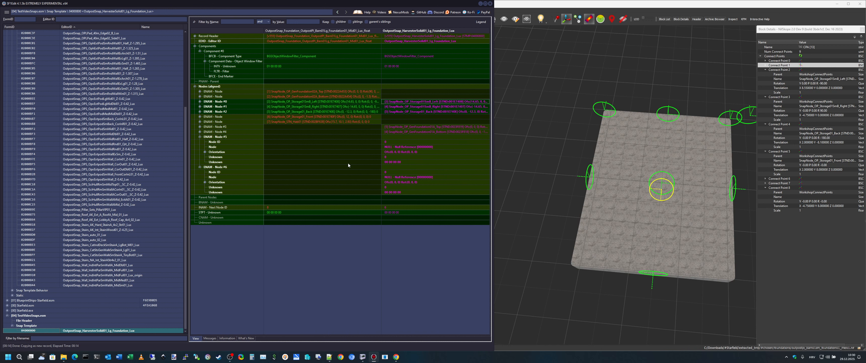
left_click_drag(367, 120, 396, 136)
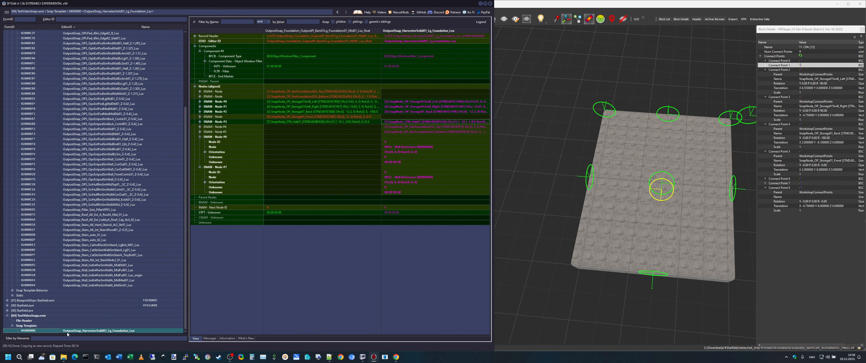
Open the copied Lux template on its own, collapse its two empty nodes and review the node list.
left_click(73, 325)
left_click(76, 330)
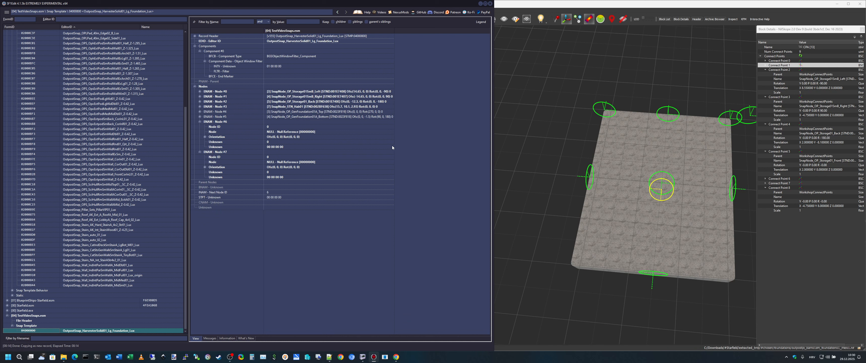
left_click(199, 121)
left_click(199, 127)
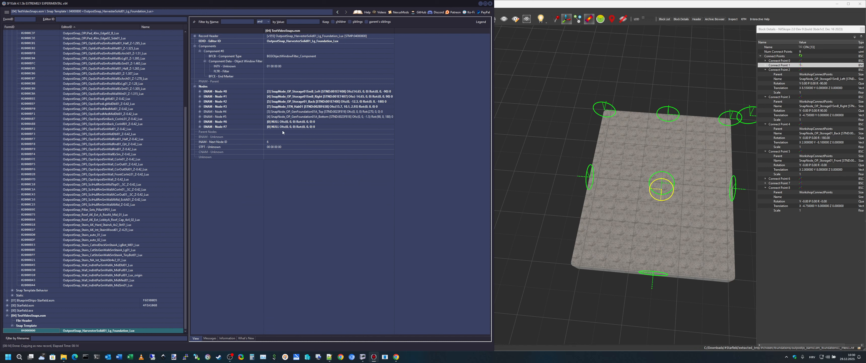
left_click(230, 92)
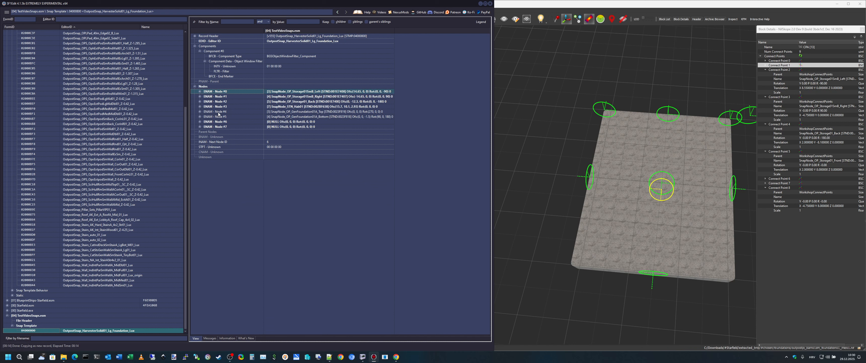
left_click(283, 112)
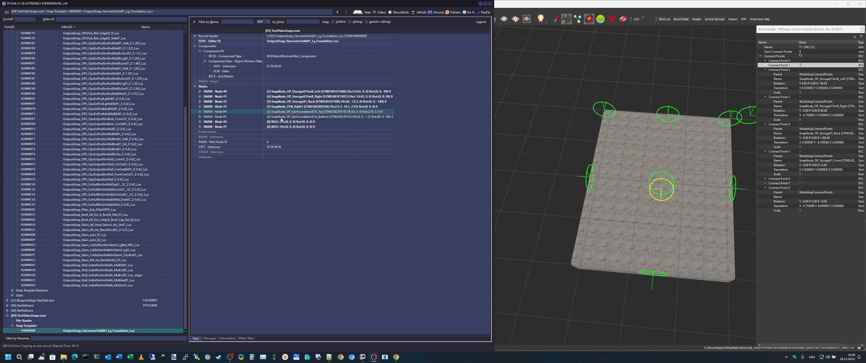
Compare the duplicate IDs of the Storage01Sml_Right and GenFoundation01A_Bottom nodes, and set the Storage01Sml_Right node's Node ID to 6.
left_click(245, 117)
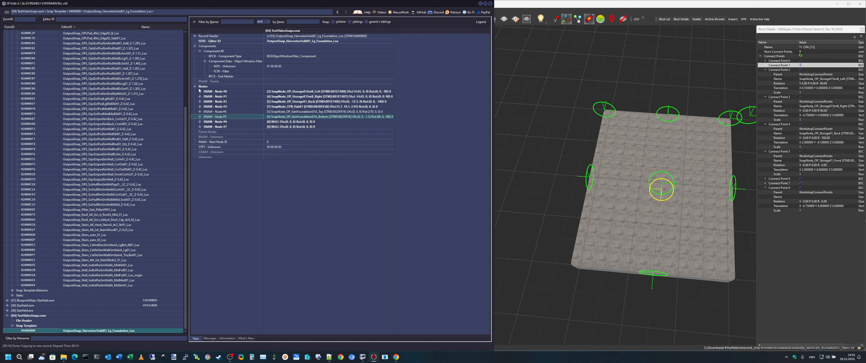
left_click(276, 97)
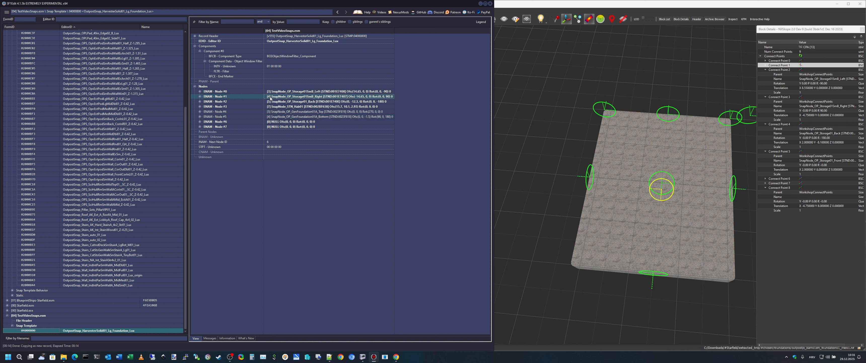
left_click(273, 118)
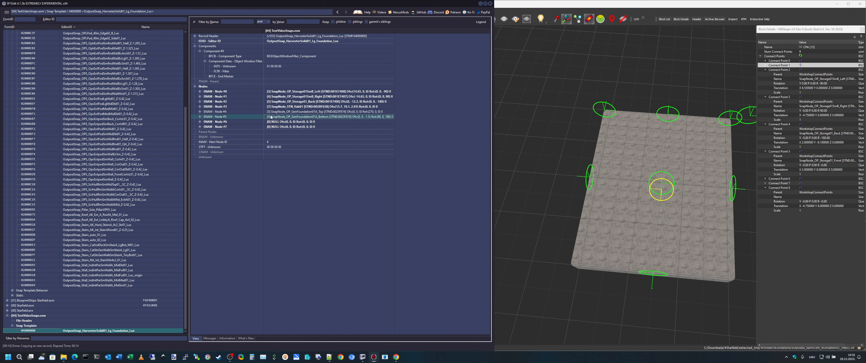
left_click(201, 117)
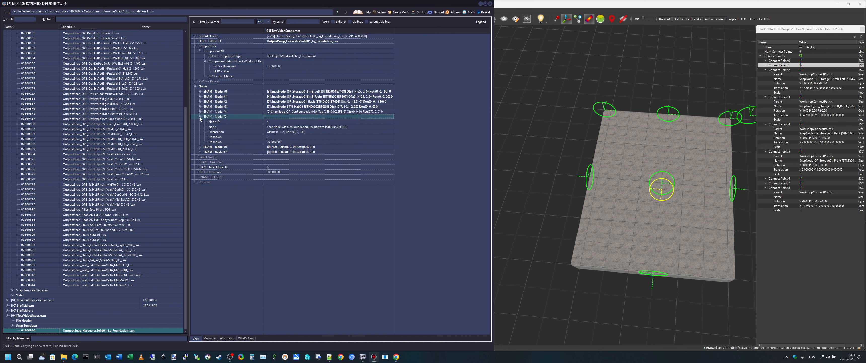
left_click(199, 96)
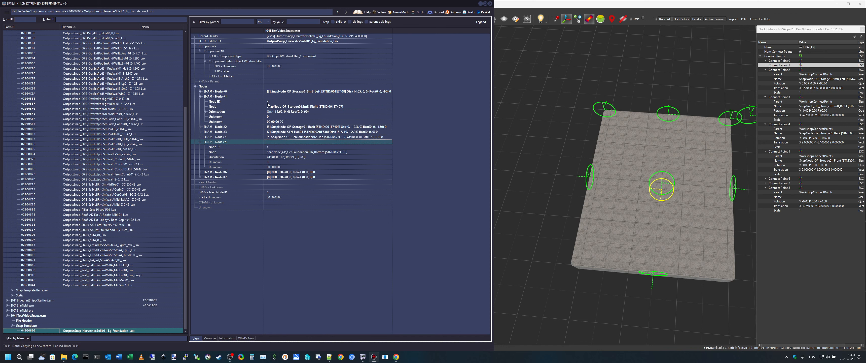
left_click(274, 137)
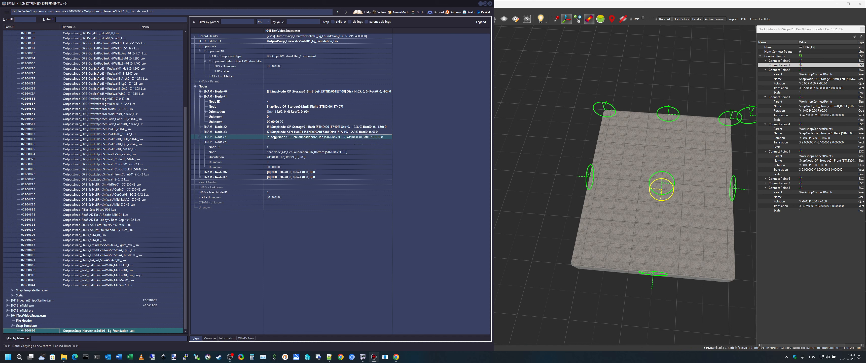
double_click(277, 101)
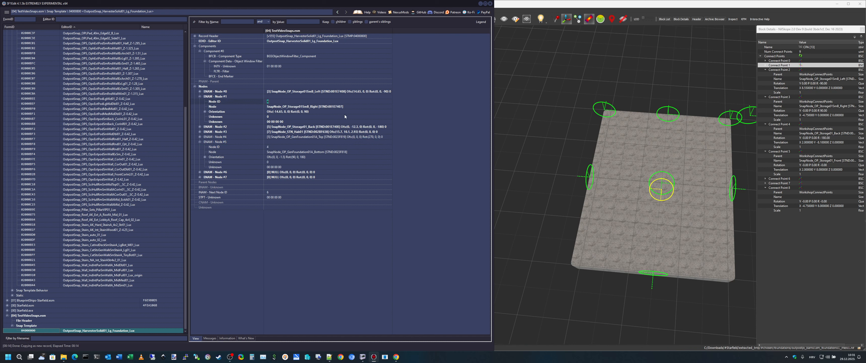
type("6")
key("Return")
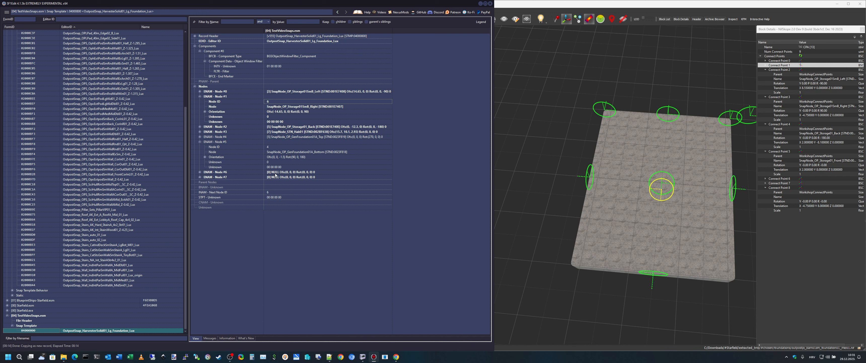
Set the Storage01_Back node's Node ID to 7 and collapse both edited storage nodes.
left_click(277, 138)
left_click(278, 127)
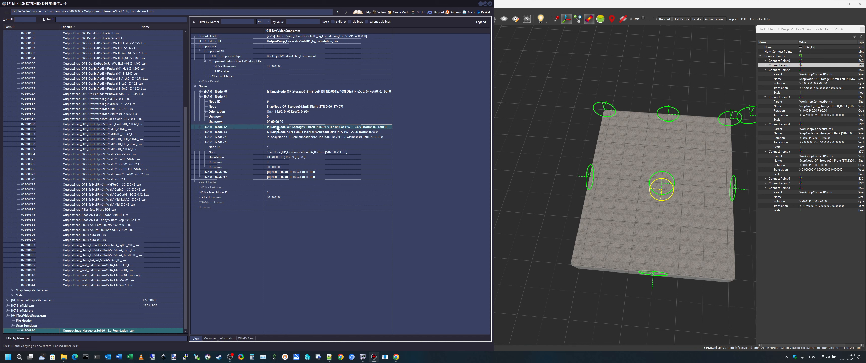
left_click(200, 127)
left_click(276, 132)
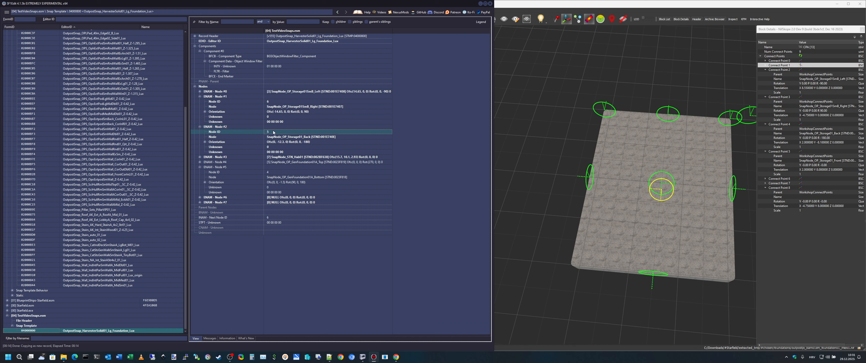
type("7")
key("Return")
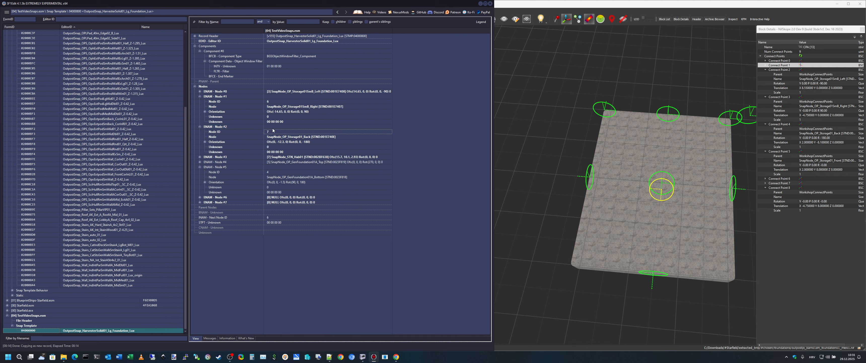
left_click(200, 127)
left_click(200, 97)
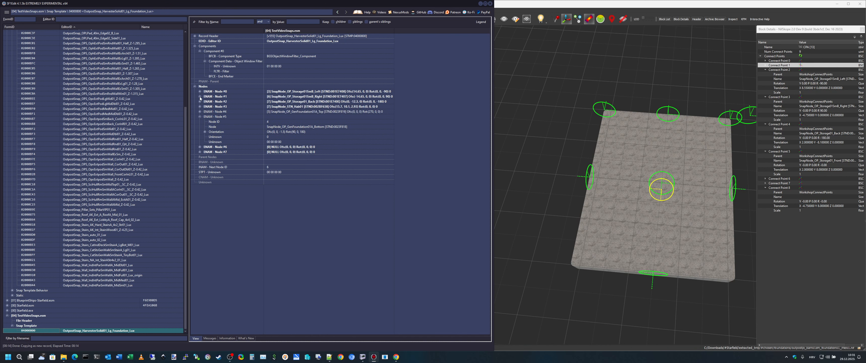
Set the Node IDs of the two empty nodes, Node #6 and Node #7, to 9 and 10.
left_click(264, 108)
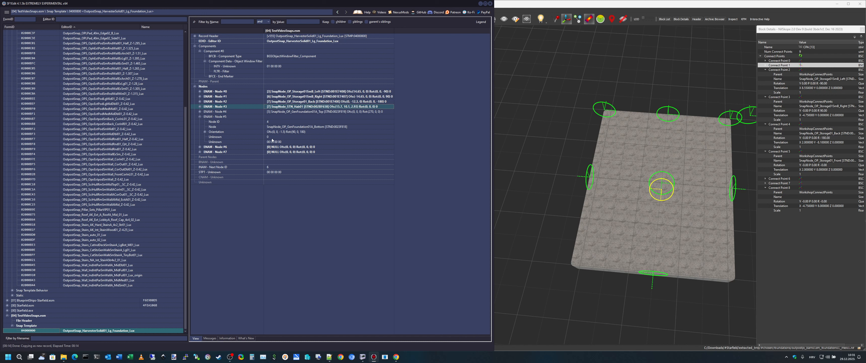
left_click(200, 117)
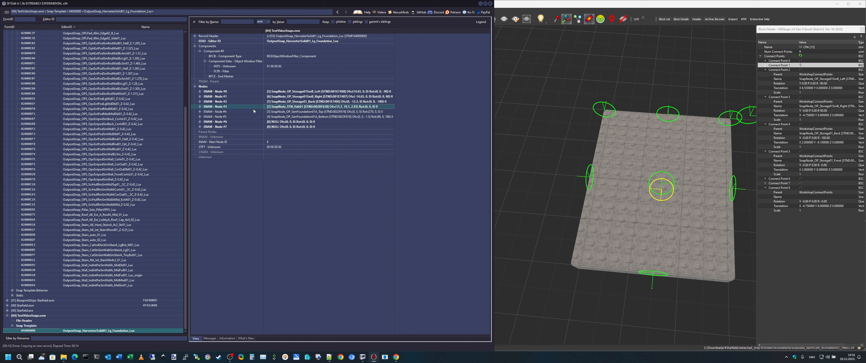
left_click(200, 126)
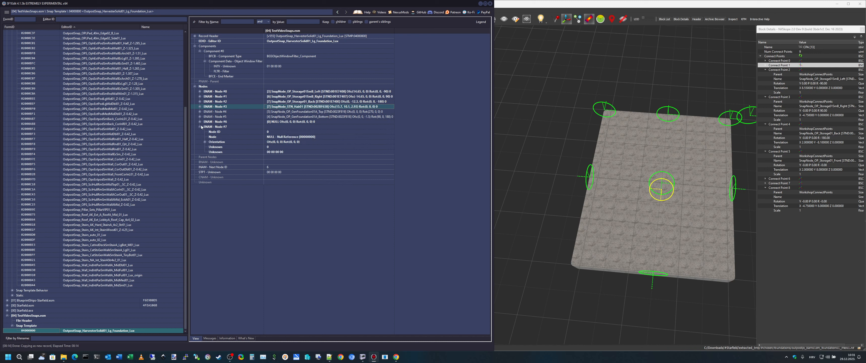
left_click(200, 121)
double_click(275, 127)
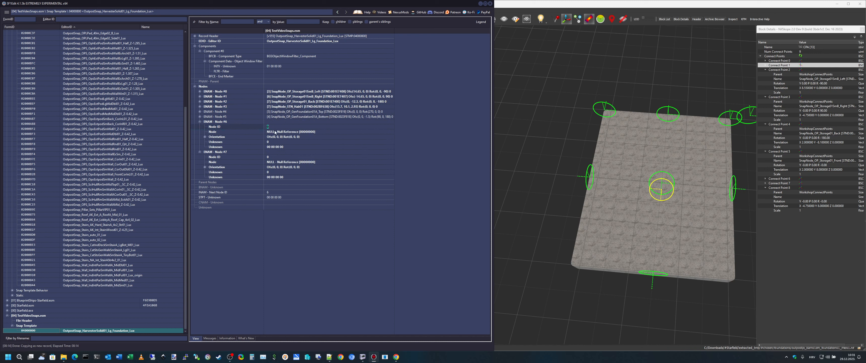
type("9")
double_click(284, 157)
type("10")
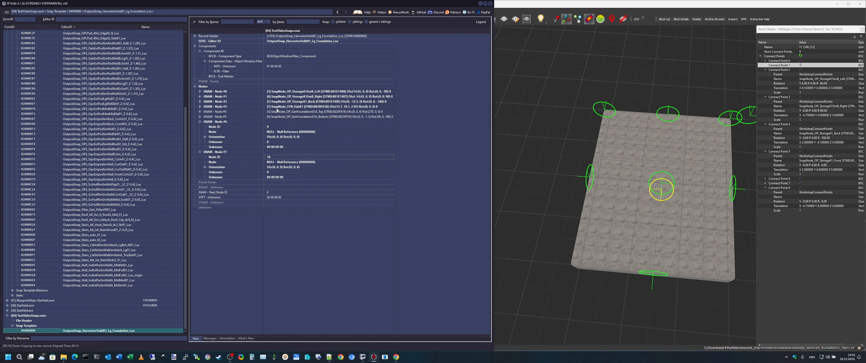
key("Return")
Set the STN_Hab01 node's Node ID to 8 and collapse all expanded nodes.
left_click(200, 107)
double_click(273, 112)
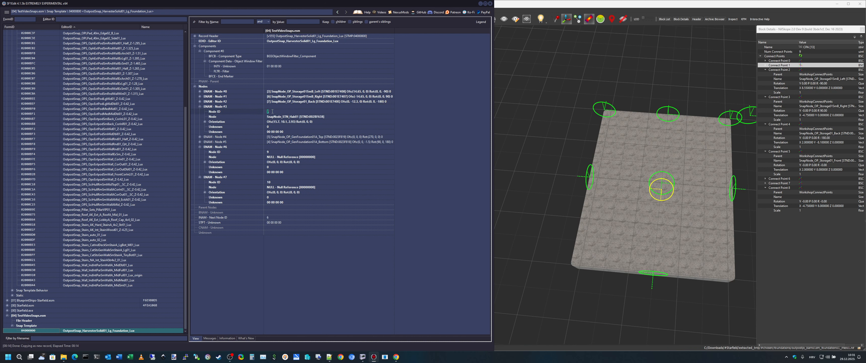
type("8")
key("Return")
left_click(200, 107)
left_click(200, 151)
left_click(200, 121)
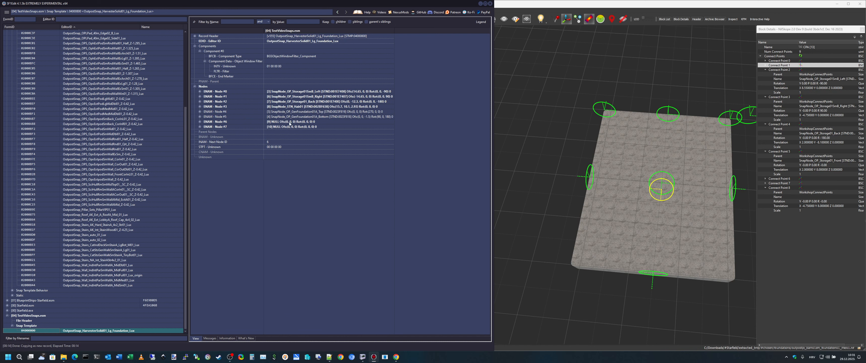
Inspect the Storage01Sml_Left node's Node ID and close the value window of the last empty node.
left_click(276, 94)
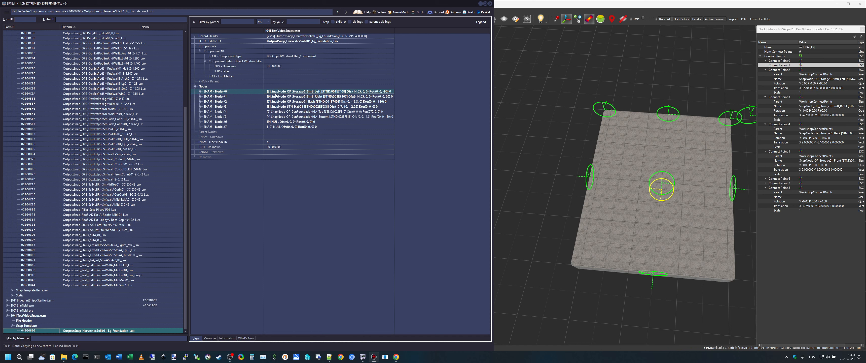
double_click(275, 94)
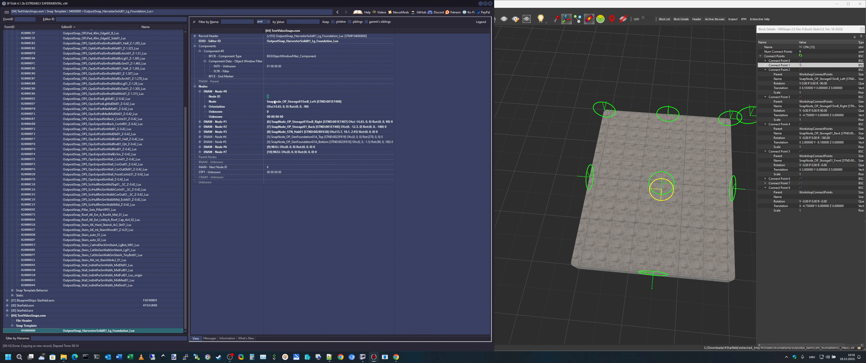
left_click(199, 92)
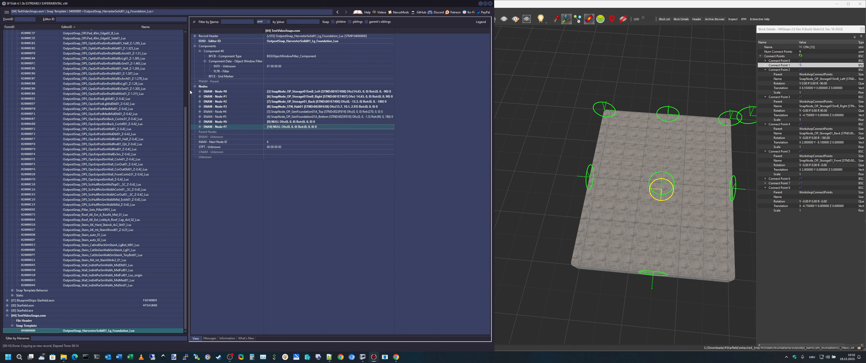
left_click(199, 92)
left_click(199, 92)
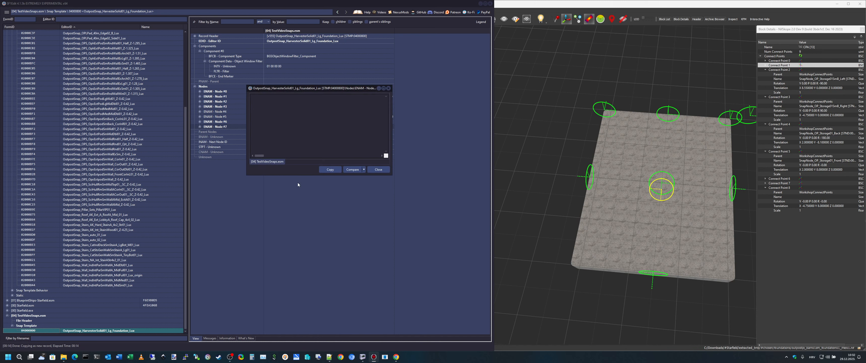
left_click(380, 169)
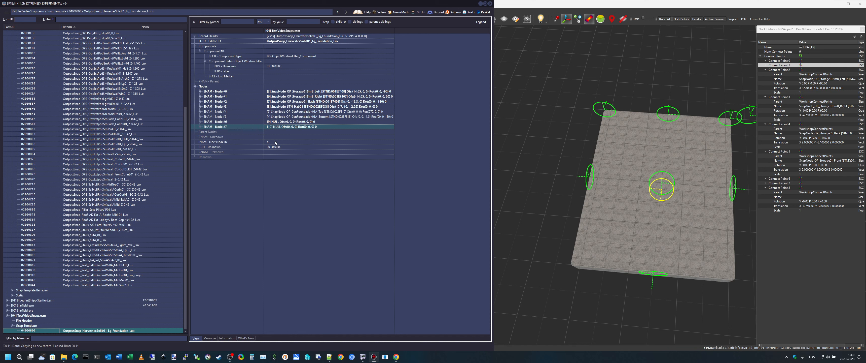
Set the Node ID of the last empty node, Node #7, to 17 and collapse it.
left_click(205, 143)
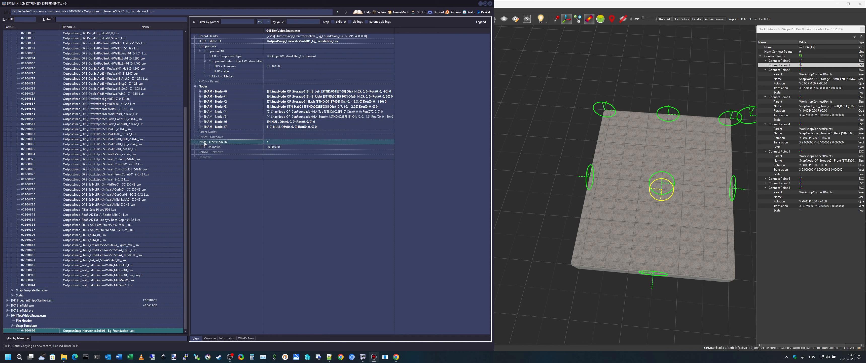
double_click(277, 142)
left_click(272, 127)
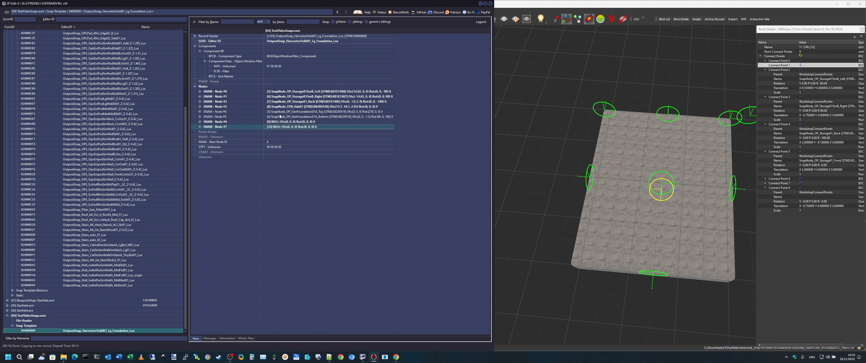
left_click(200, 127)
double_click(277, 132)
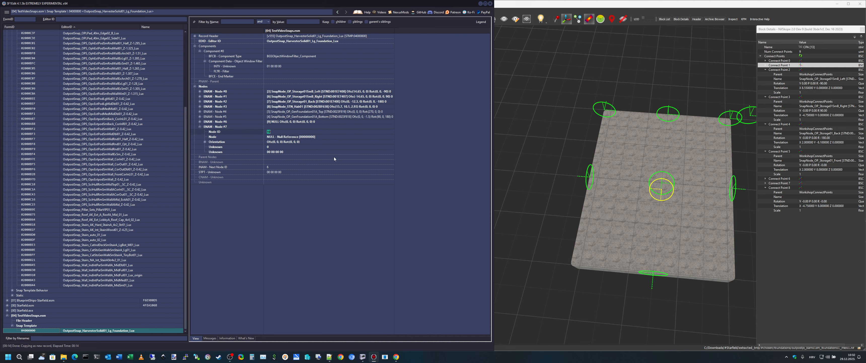
type("17")
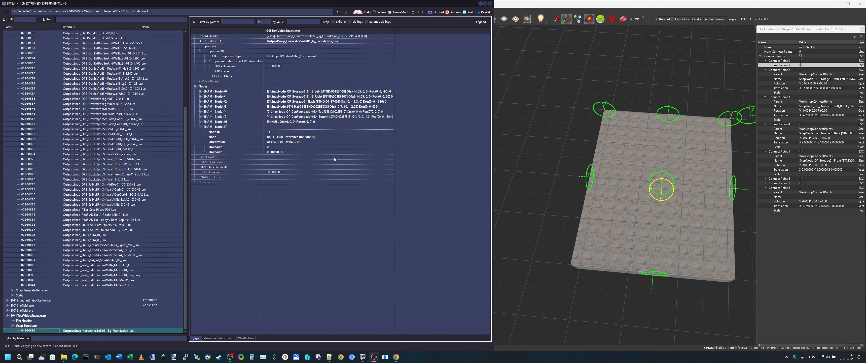
left_click(200, 127)
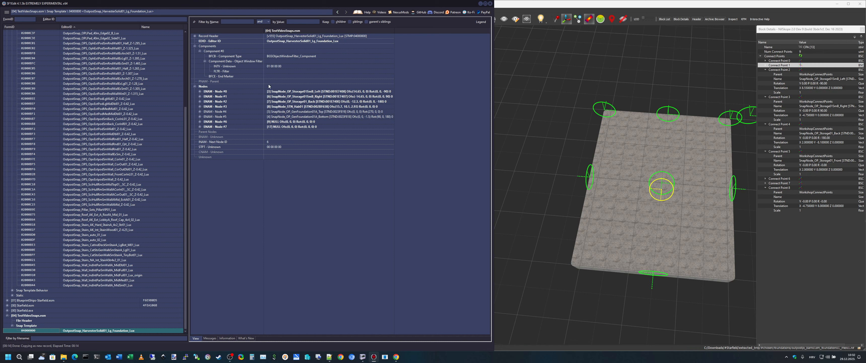
Set the template's Next Node ID to 18 and check it against the IDs in the node list.
double_click(276, 142)
key("Return")
left_click(279, 92)
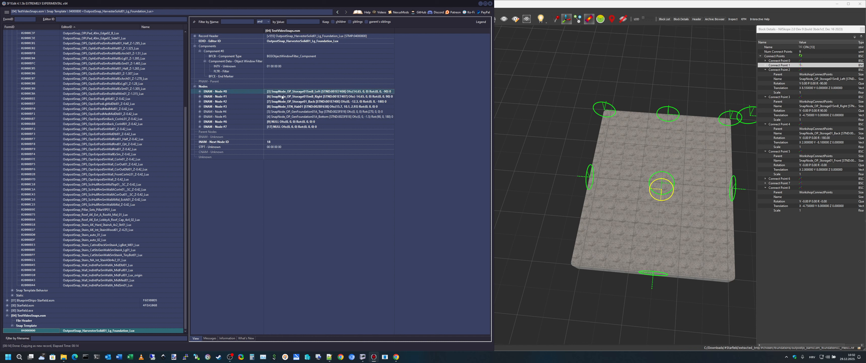
left_click(282, 97)
left_click(282, 102)
left_click(284, 112)
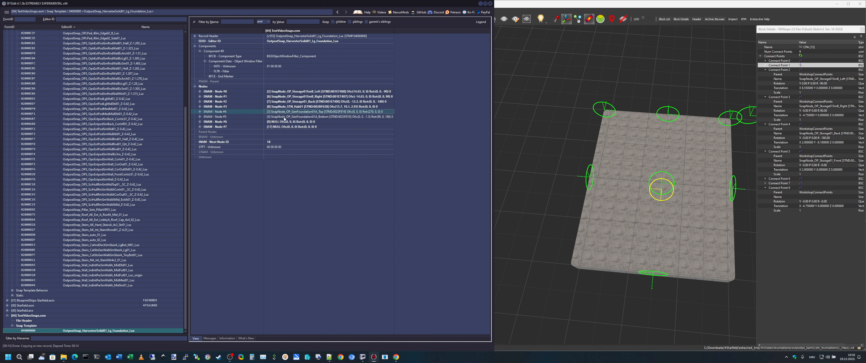
left_click(284, 127)
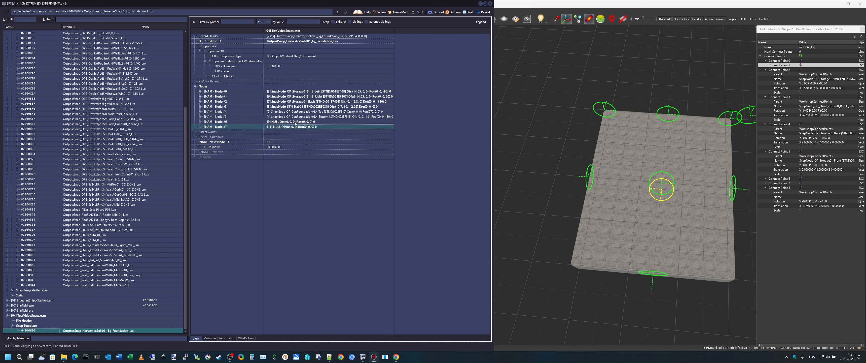
Try a Next Node ID of 15 on the template, checking it against the last NULL node's ID.
double_click(285, 141)
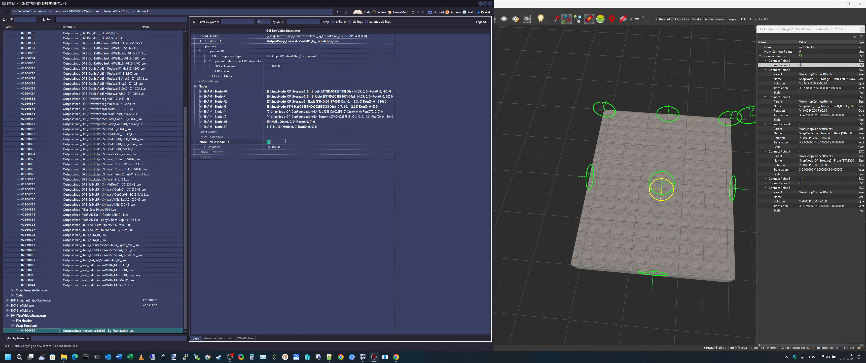
left_click(293, 122)
left_click(294, 112)
left_click(296, 126)
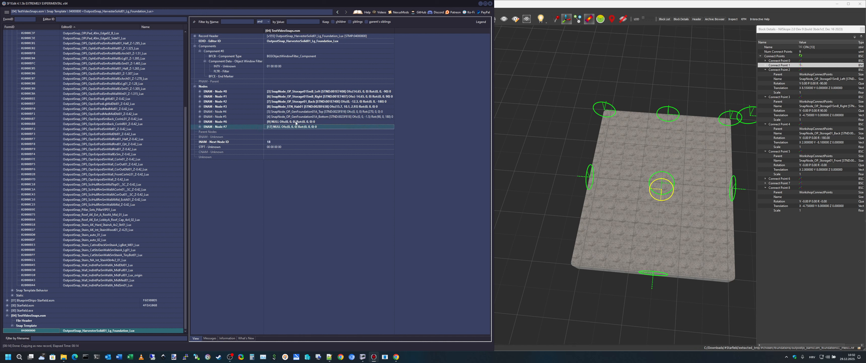
double_click(283, 141)
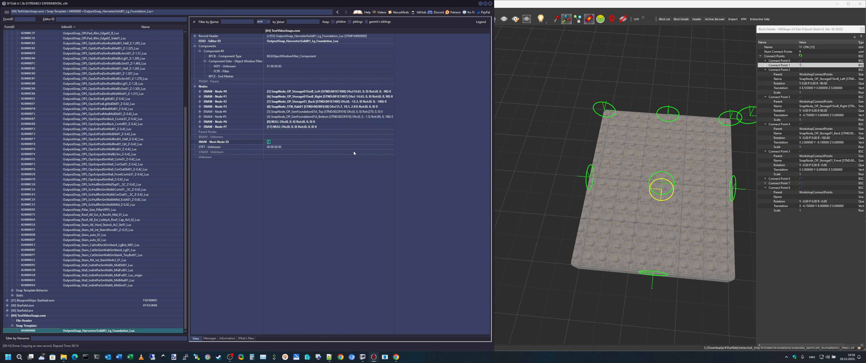
type("15")
left_click(279, 127)
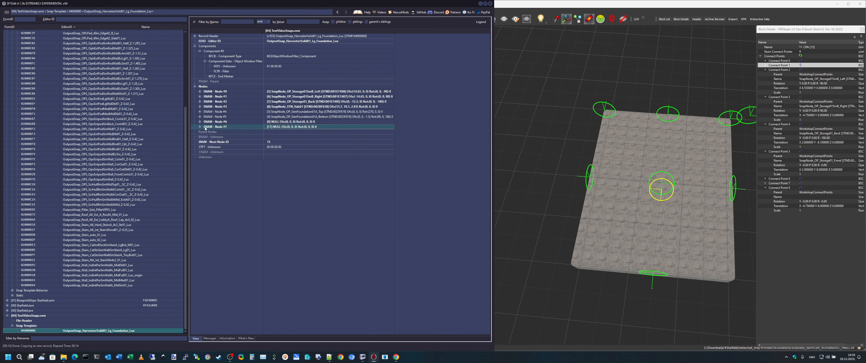
Set the template's Next Node ID to 18.
double_click(286, 142)
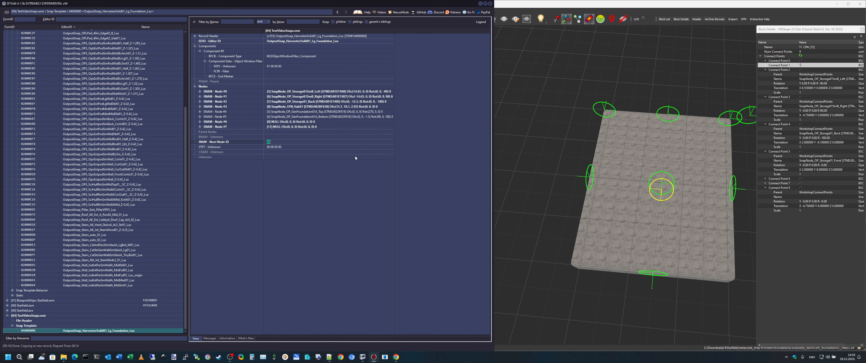
type("17")
key("BackSpace")
type("8")
key("Return")
Try giving the STN_Hab01 node the same Node ID as the GenFoundation01A_Top node, compare the two IDs and collapse both nodes.
left_click(199, 107)
double_click(276, 112)
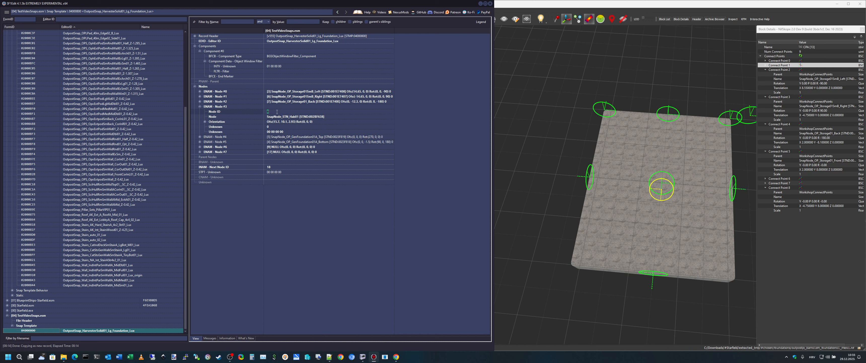
key("Return")
left_click(199, 136)
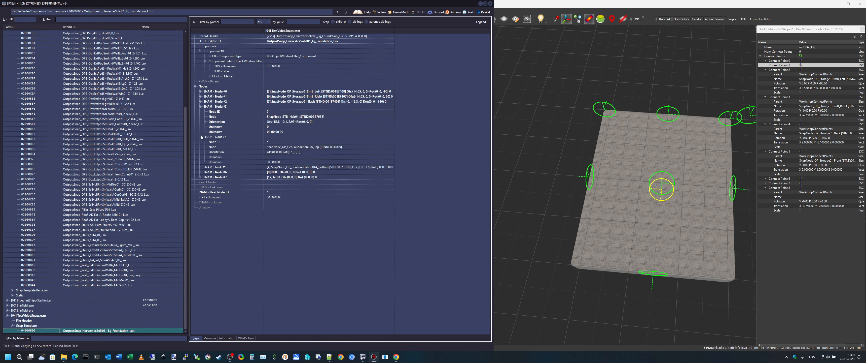
left_click(271, 142)
left_click(273, 111)
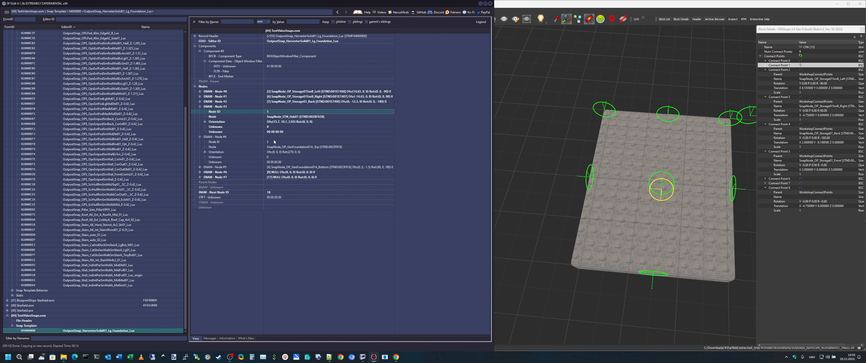
left_click(274, 141)
left_click(272, 112)
left_click(199, 136)
left_click(199, 107)
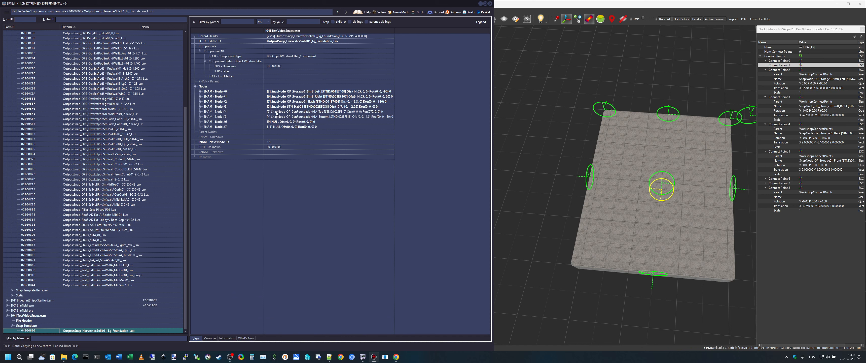
Set the STN_Hab01 node's Node ID to 10 and collapse the expanded nodes.
left_click(200, 112)
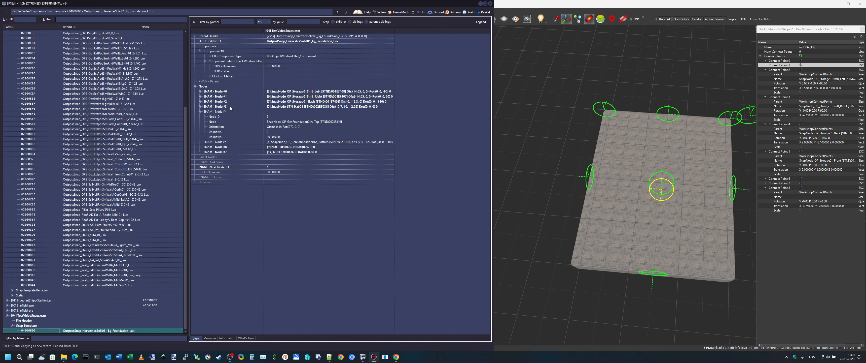
left_click(200, 106)
double_click(277, 112)
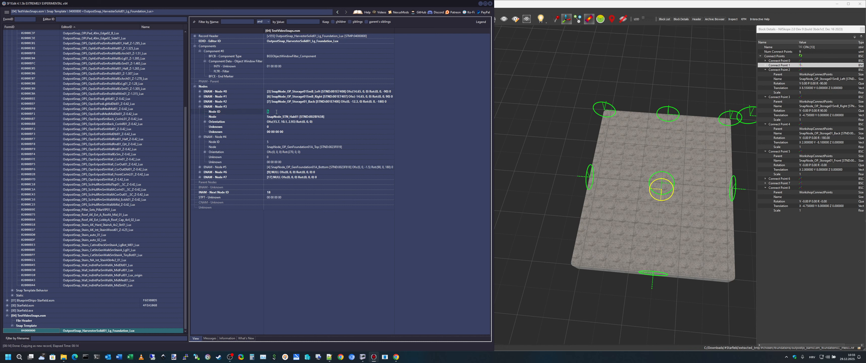
type("10")
key("Return")
left_click(199, 107)
left_click(200, 111)
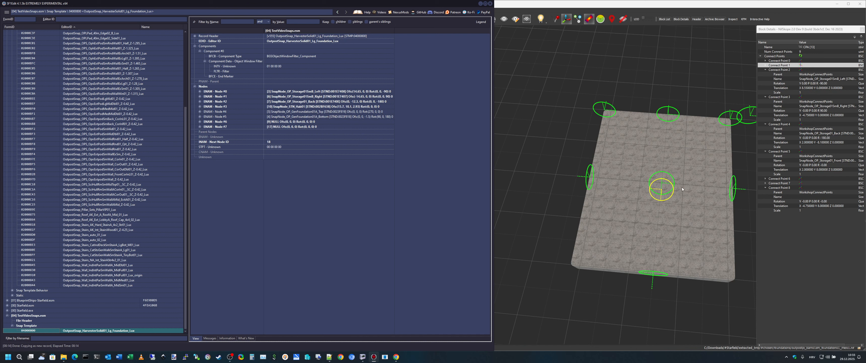
Switch to NifSkope, select the BSConnectPoint::Parents block and collapse Connect Points 2 through 5.
left_click(694, 178)
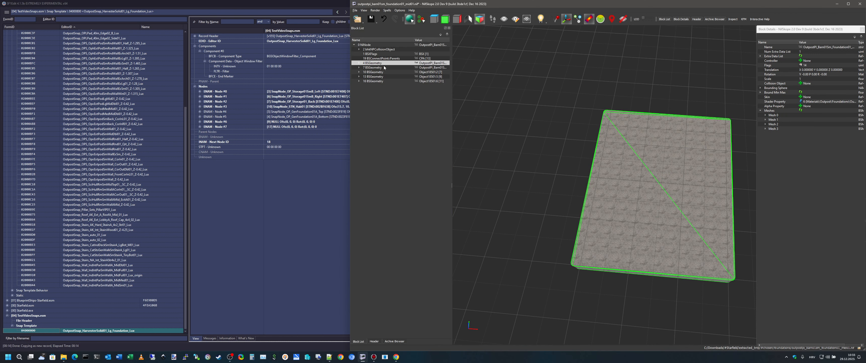
left_click(388, 58)
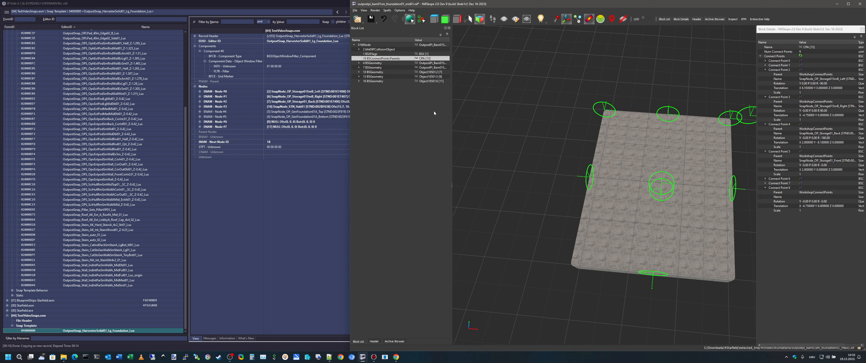
left_click(766, 151)
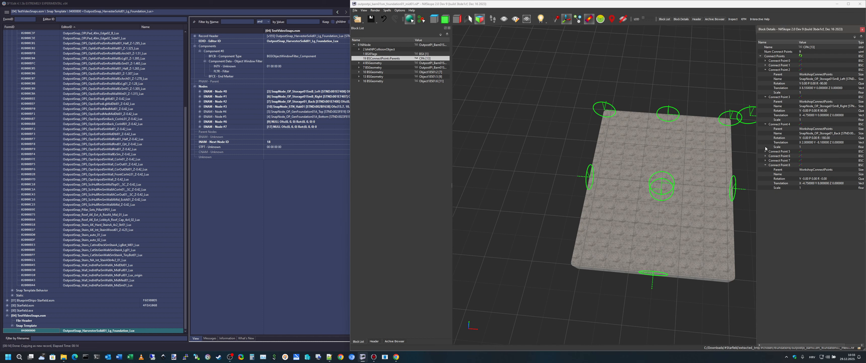
left_click(766, 124)
left_click(766, 97)
left_click(765, 69)
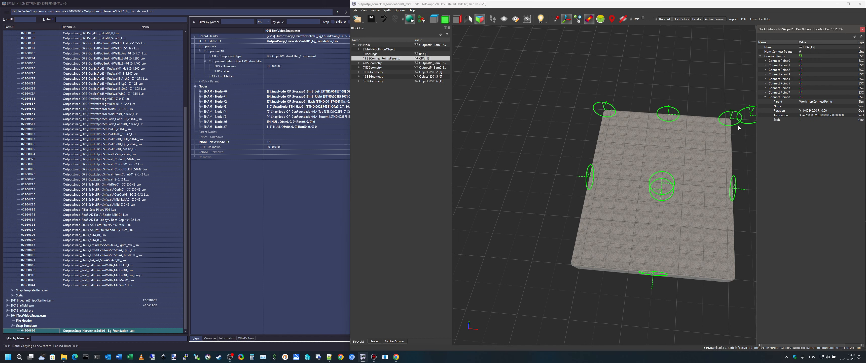
Locate Connect Points 0, 1 and 8 on the foundation mesh and collapse Connect Point 8.
left_click_drag(724, 252, 782, 241)
left_click(783, 62)
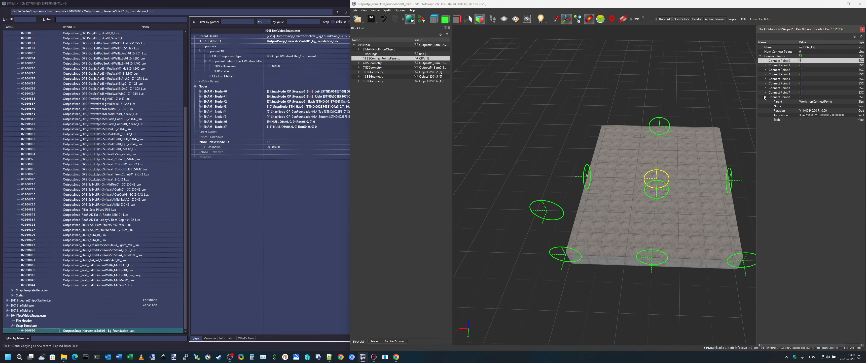
left_click_drag(701, 222, 713, 247)
left_click(779, 66)
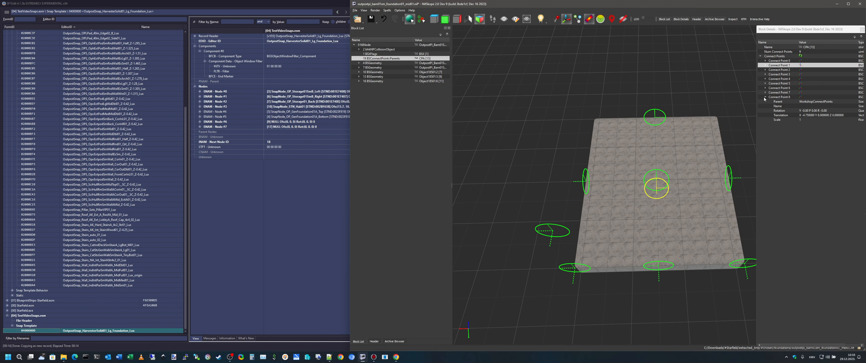
left_click(765, 97)
left_click(777, 97)
left_click_drag(702, 230, 682, 238)
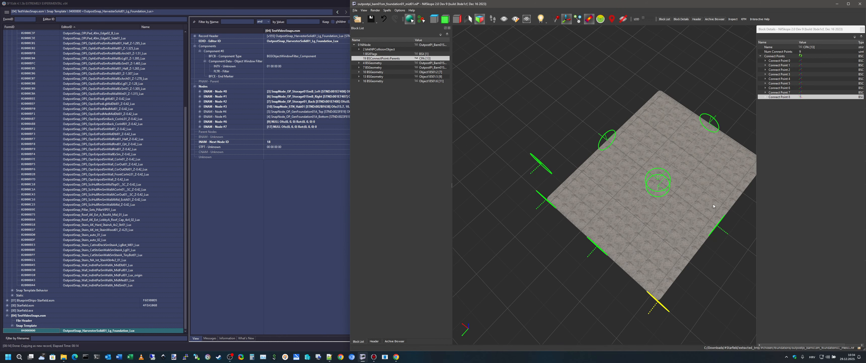
Expand Connect Point 0, widen the block details and examine its rotation and translation values.
left_click(769, 62)
left_click(766, 61)
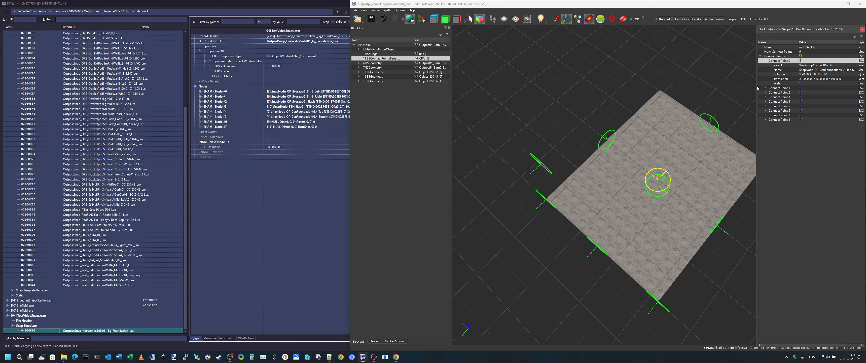
left_click_drag(757, 87, 718, 87)
left_click_drag(617, 223, 657, 220)
left_click(781, 78)
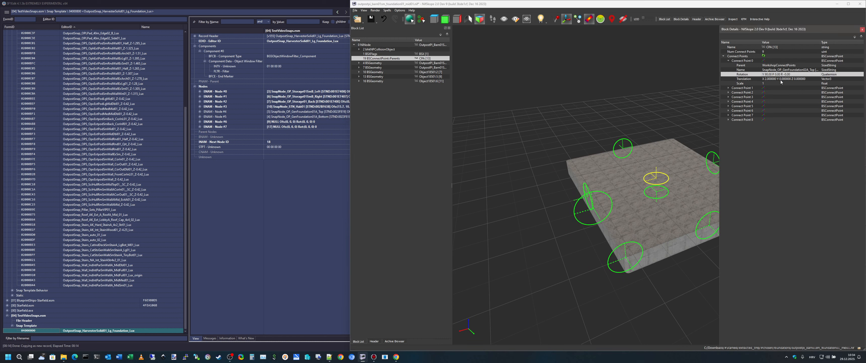
left_click(785, 75)
Expand the Storage01Sml_Left node in SF1Edit, and collapse the Connect Points list in NifSkope.
left_click(260, 167)
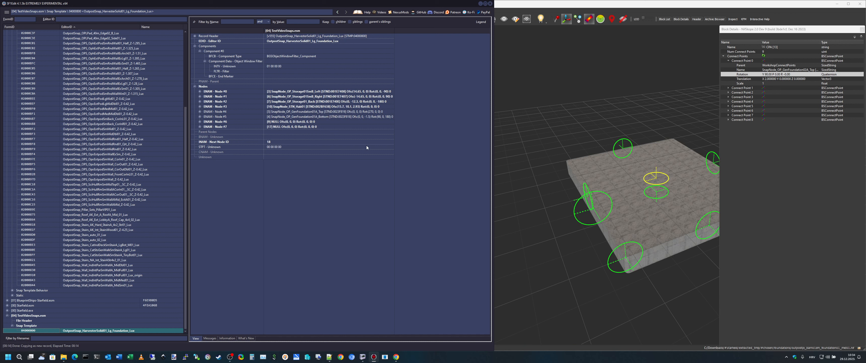
left_click(200, 91)
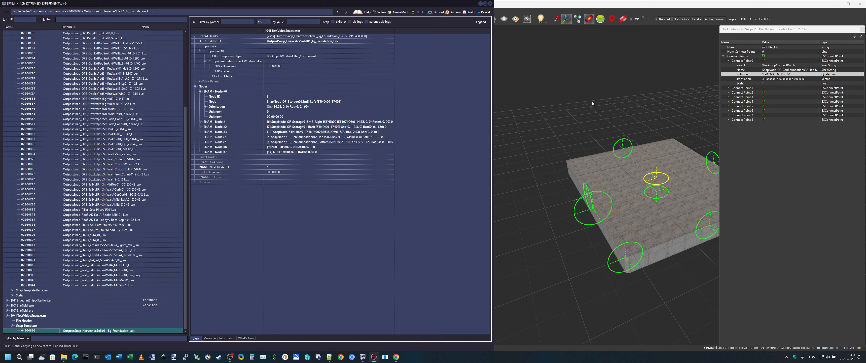
left_click(725, 57)
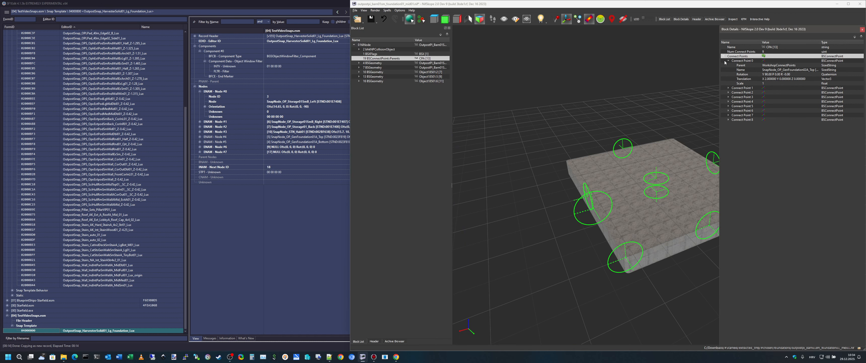
left_click(734, 61)
left_click(724, 57)
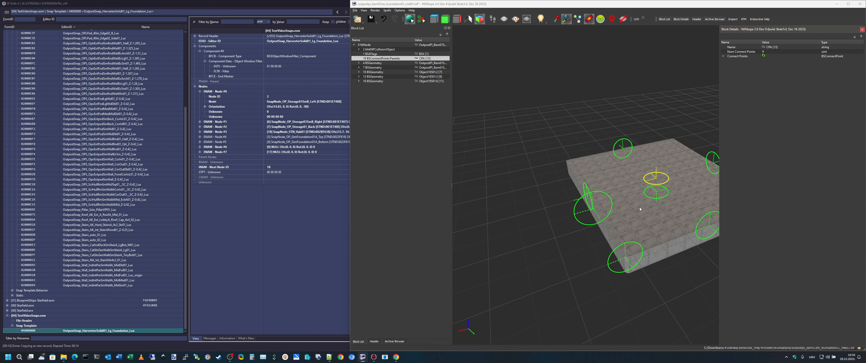
mouse_move(567, 249)
left_mouse_down()
mouse_move(667, 274)
mouse_move(576, 249)
left_mouse_up()
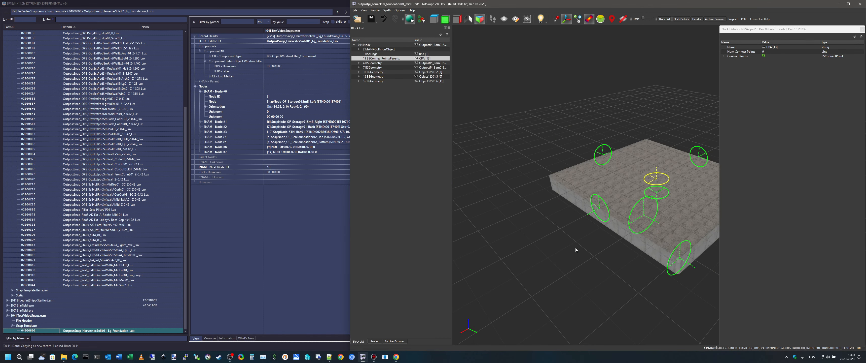
Delete the three Storage01 nodes, the STN_Hab01 node and both NULL nodes in SF1Edit, keeping only GenFoundation01A_Top and GenFoundation01A_Bottom.
left_click(285, 149)
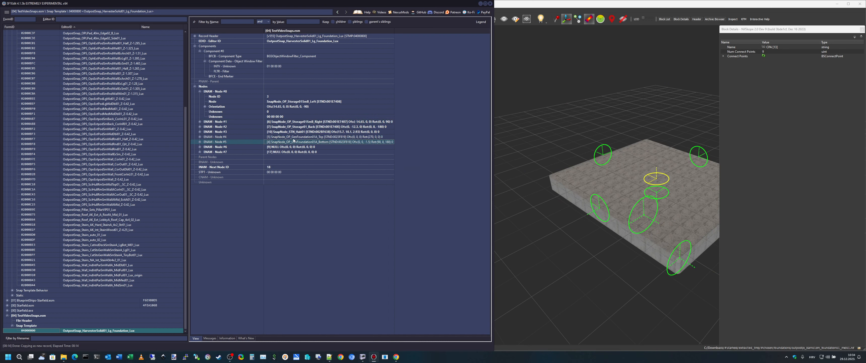
right_click(279, 91)
left_click(287, 94)
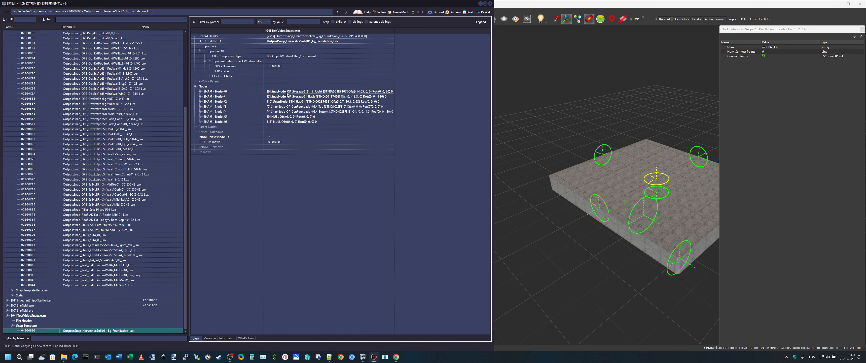
left_click(287, 92)
key("Delete")
left_click(317, 92)
key("Delete")
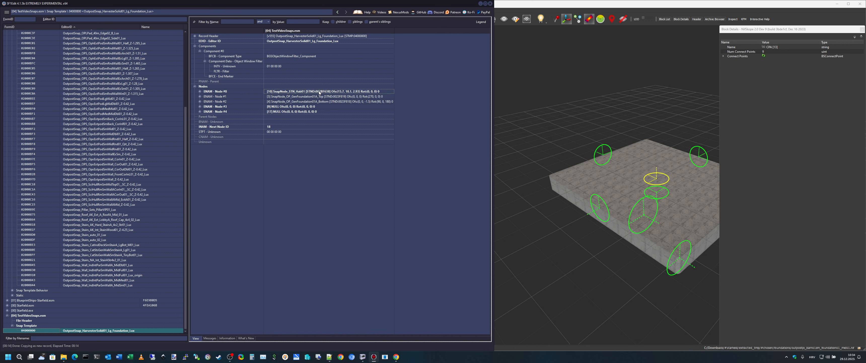
left_click(320, 91)
key("Delete")
left_click(316, 101)
key("Delete")
left_click(317, 103)
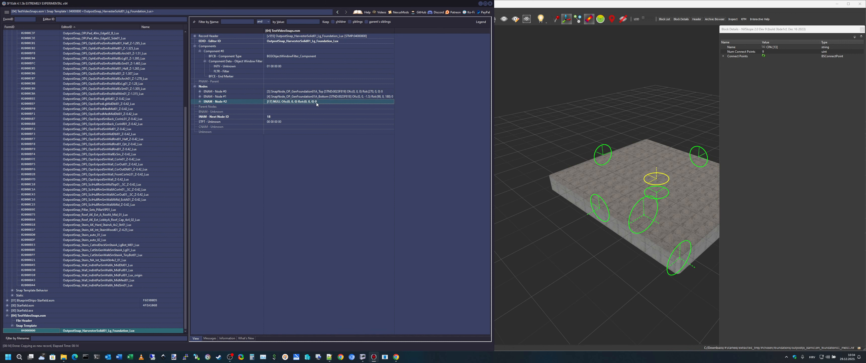
key("Delete")
left_click(292, 97)
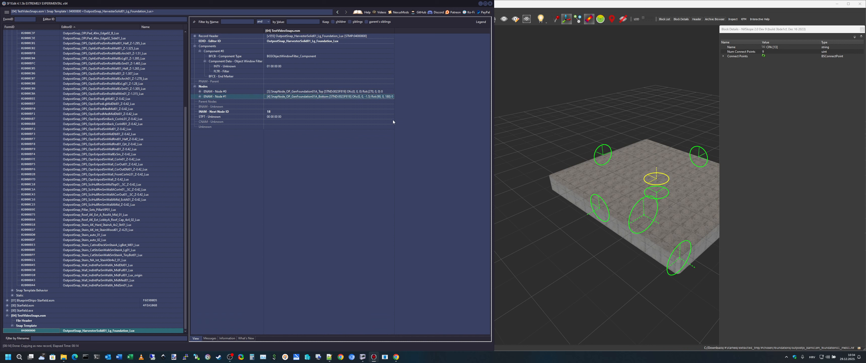
Expand Connect Points 0 and 1 in NifSkope and examine their names, rotations and translations.
left_click(723, 57)
left_click(729, 61)
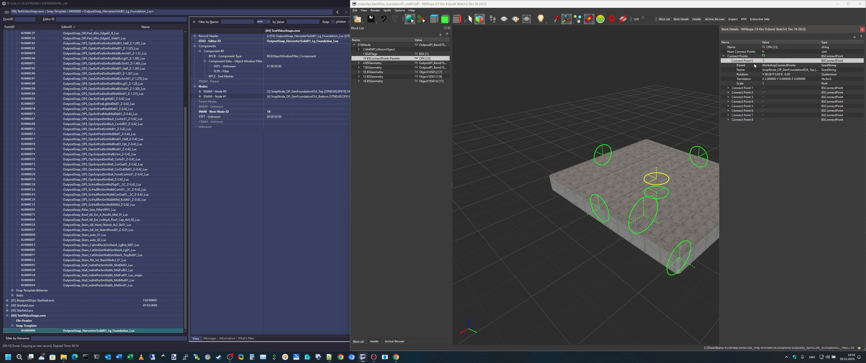
left_click(753, 89)
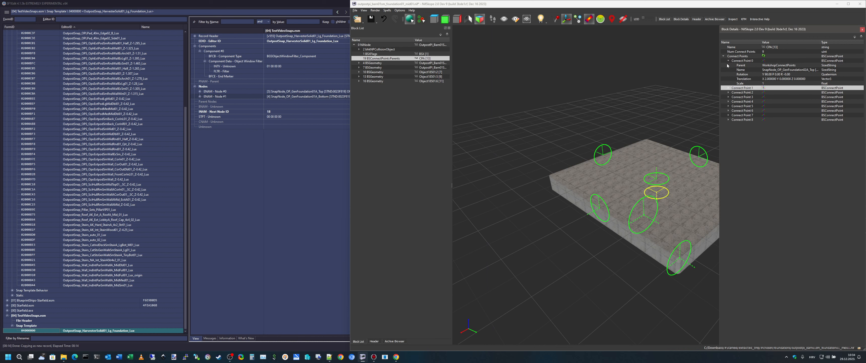
left_click(729, 88)
Arrange SF1Edit and NifSkope side by side, each filling half the screen, and narrow NifSkope's block details.
left_click(294, 175)
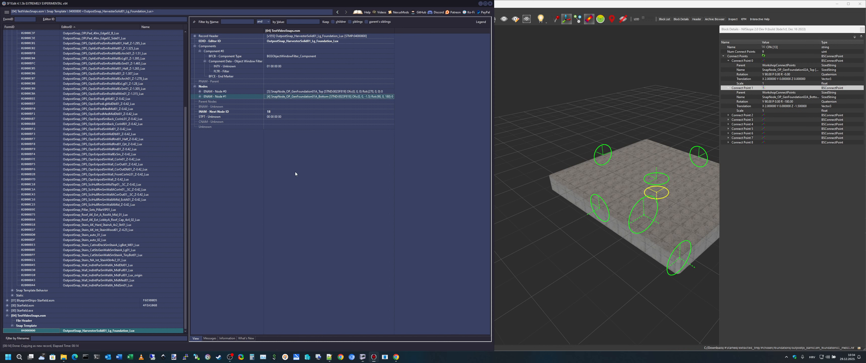
left_click_drag(341, 4, 0, 49)
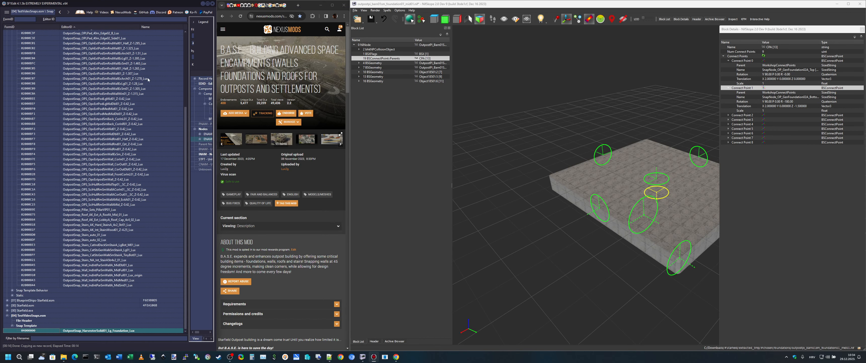
left_click_drag(212, 115, 218, 115)
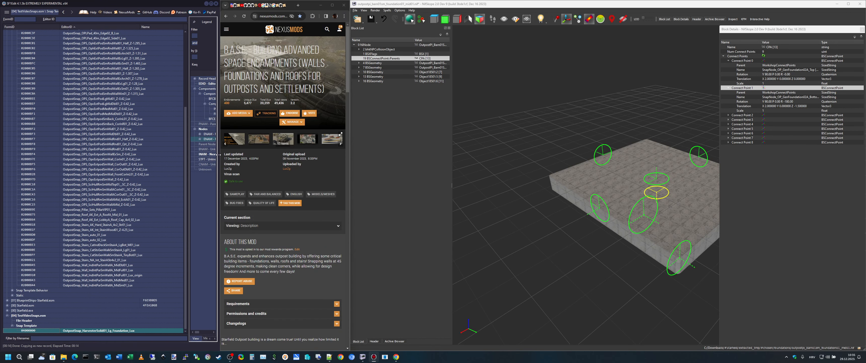
left_click_drag(218, 154, 249, 154)
left_click_drag(183, 6, 321, 1)
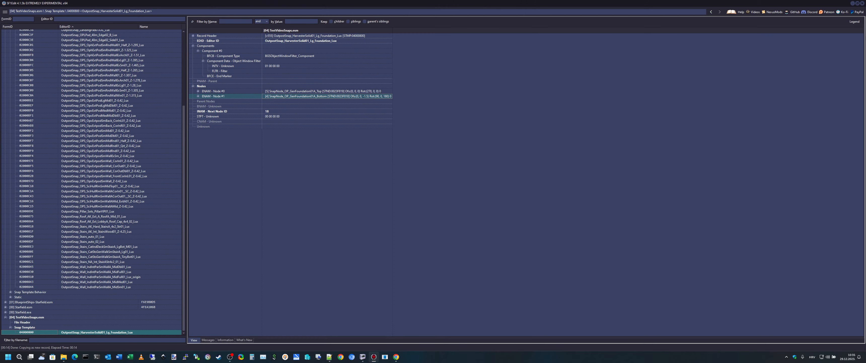
mouse_move(858, 3)
left_click(791, 19)
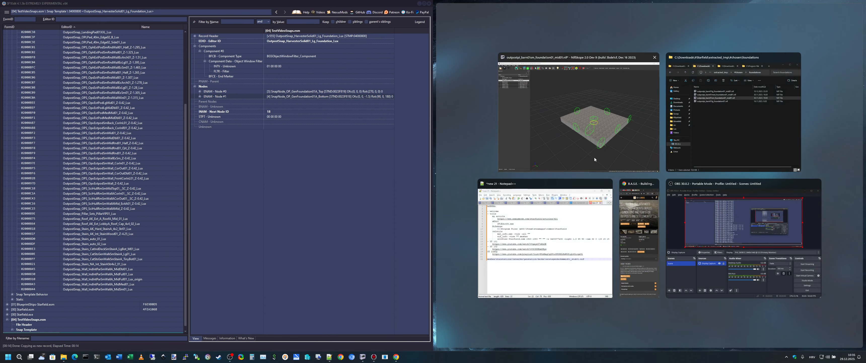
left_click(597, 157)
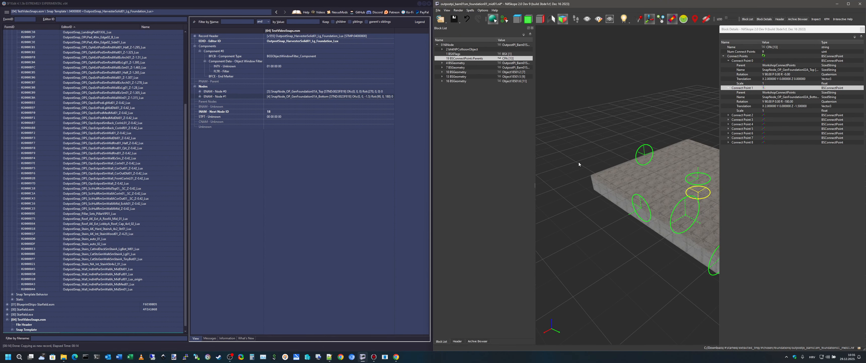
left_click_drag(718, 193, 748, 192)
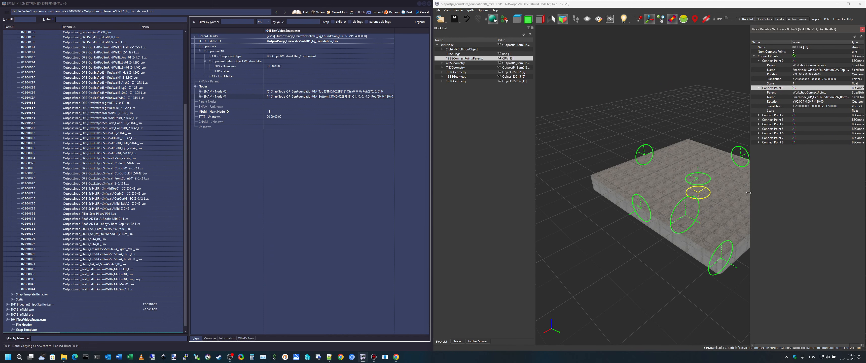
In SF1Edit, expand Node #0 (GenFoundation01A_Top) down to its orientation's offset and rotation components.
left_click(289, 92)
left_click(200, 91)
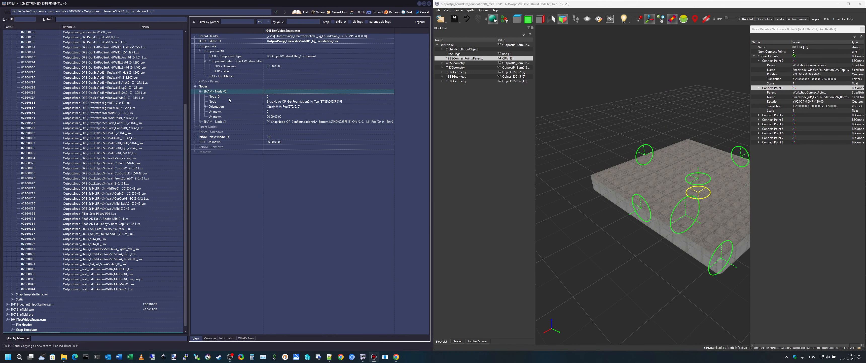
left_click(273, 97)
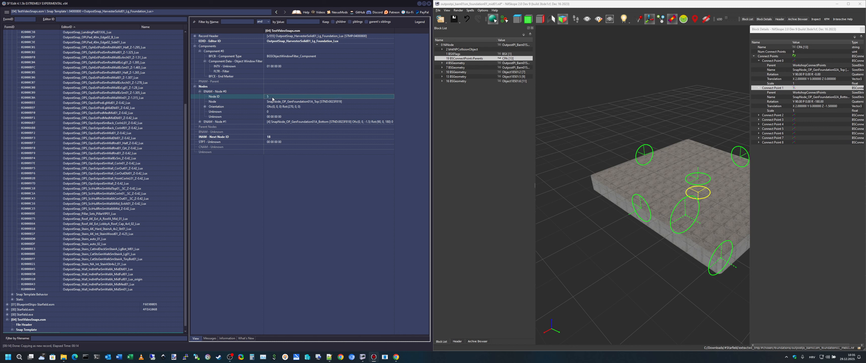
left_click(205, 106)
left_click(210, 116)
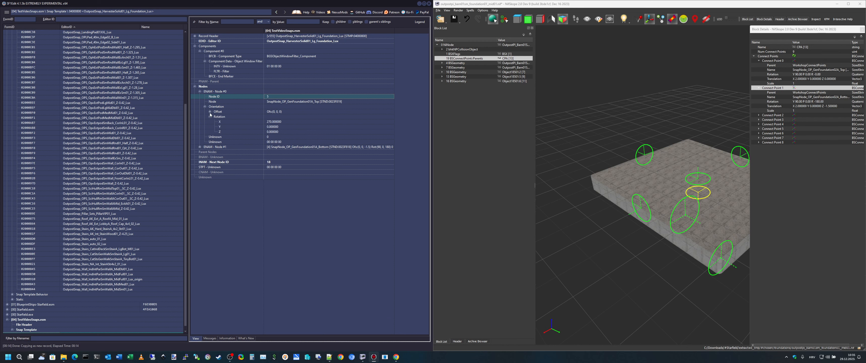
left_click(210, 111)
left_click(225, 112)
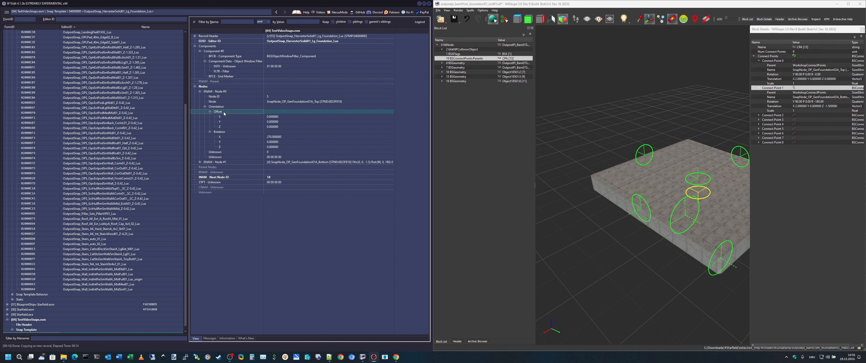
Set Node #0's offset X to 2 to match Connect Point 0's translation, leaving Y and Z at 0.
left_click(282, 117)
left_click(282, 122)
left_click(291, 126)
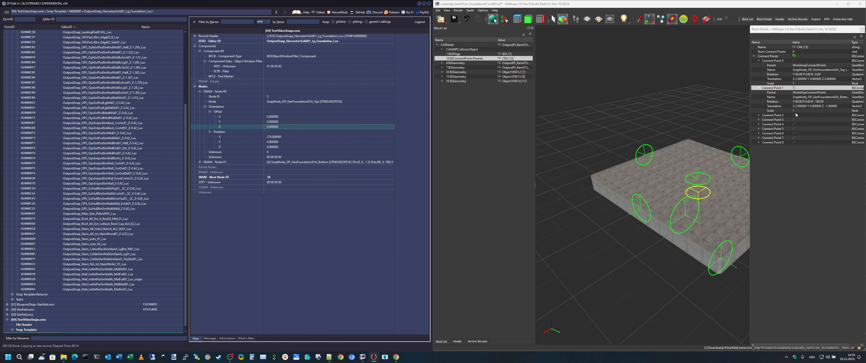
left_click(804, 79)
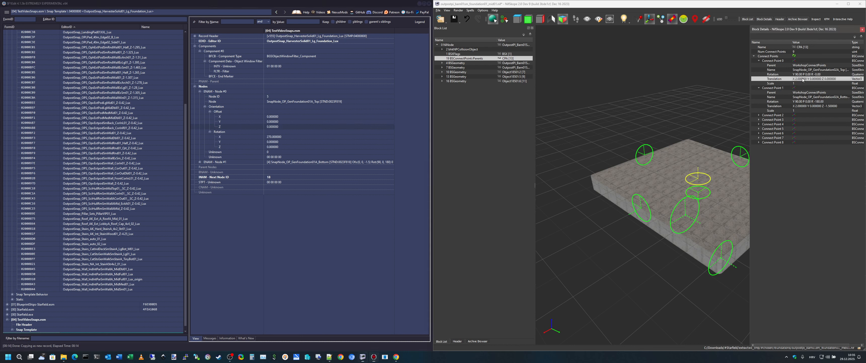
left_click(237, 112)
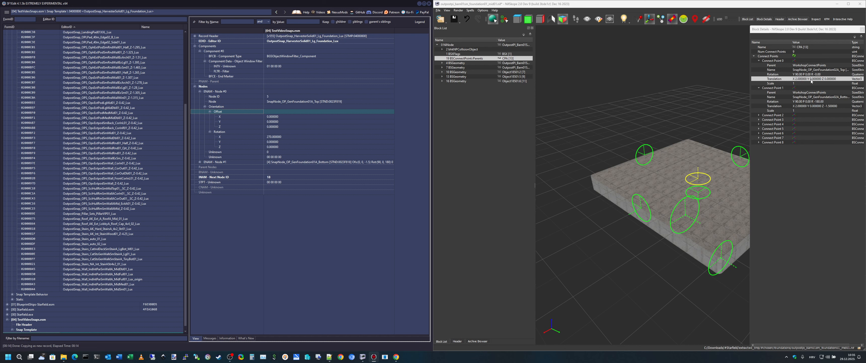
double_click(273, 116)
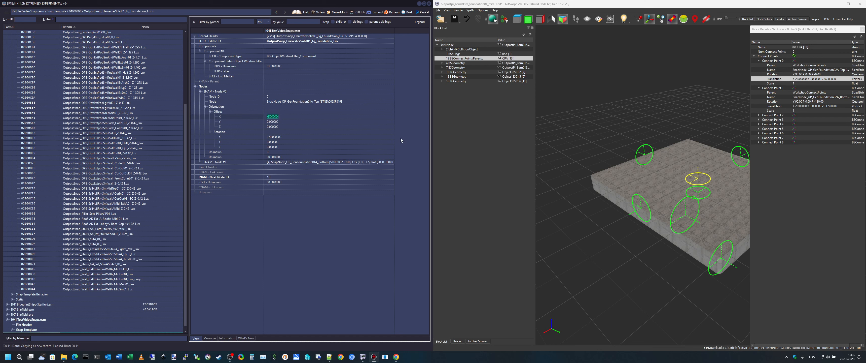
type("2")
key("Return")
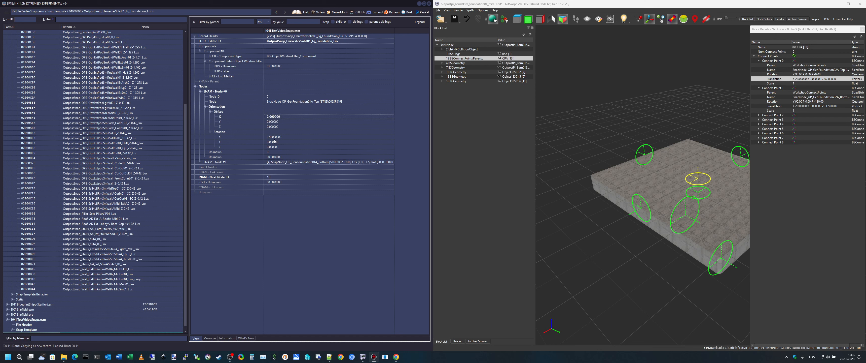
key("Down")
key("Down")
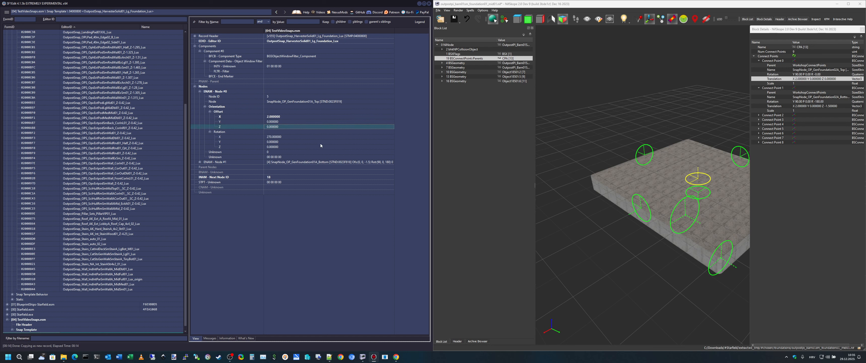
Set Node #0's rotation X to 90 to match Connect Point 0's rotation in NifSkope.
left_click(802, 75)
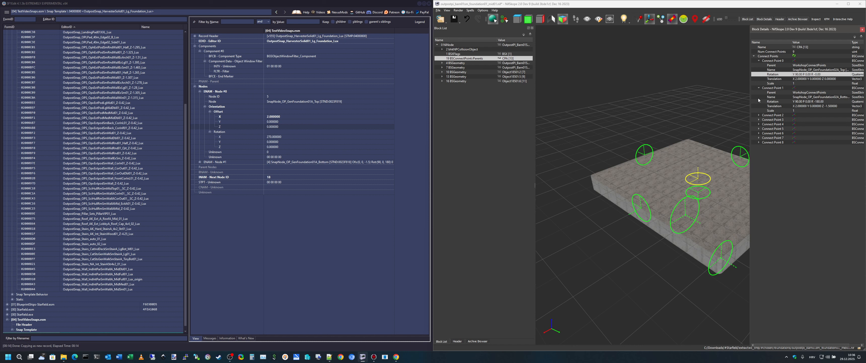
double_click(279, 137)
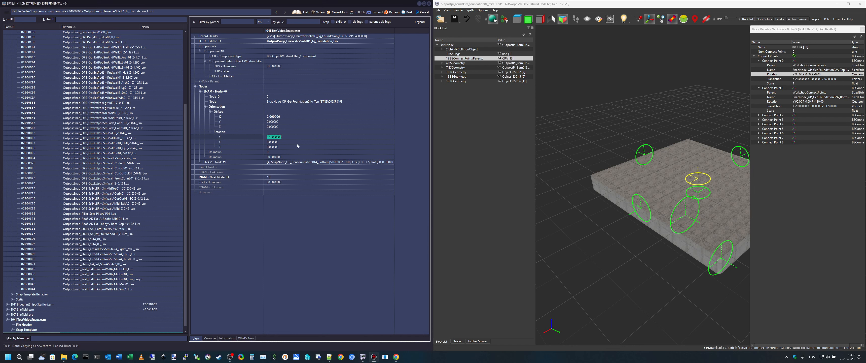
type("90")
key("Return")
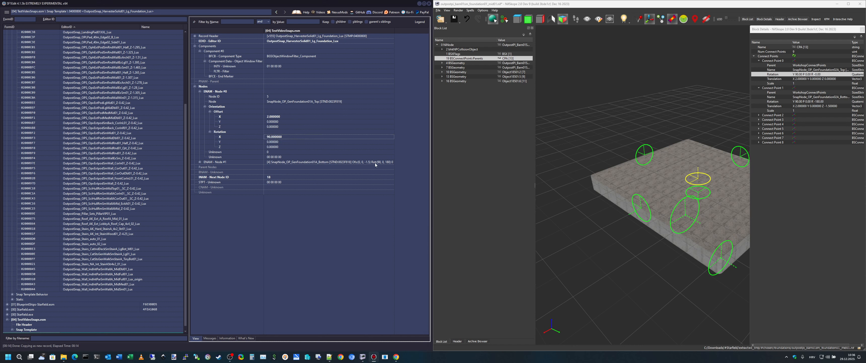
left_click(280, 142)
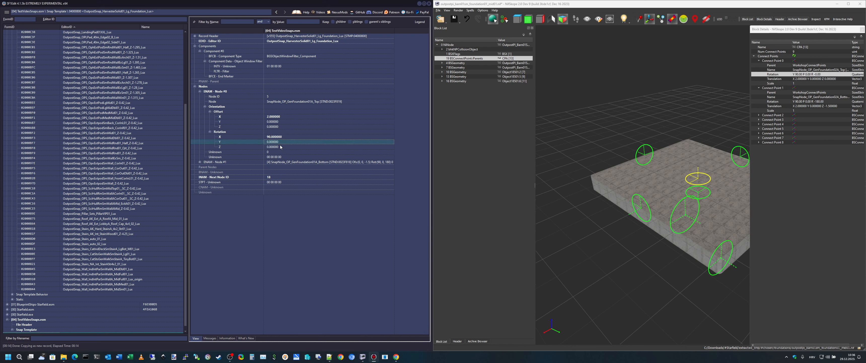
left_click(281, 147)
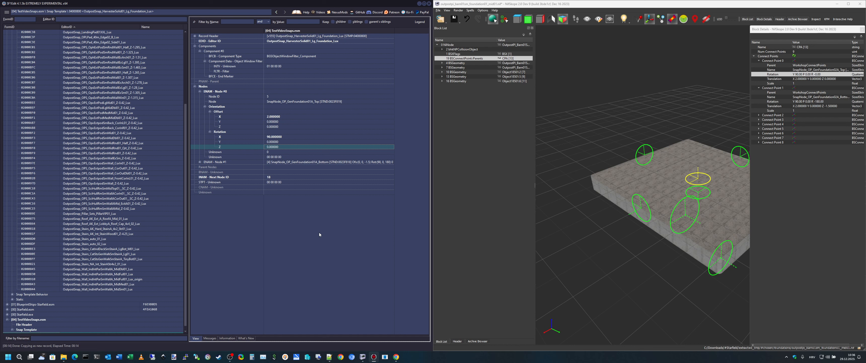
Try a roll of -180 in Connect Point 0's rotation in NifSkope, and set it back to 0.
double_click(824, 74)
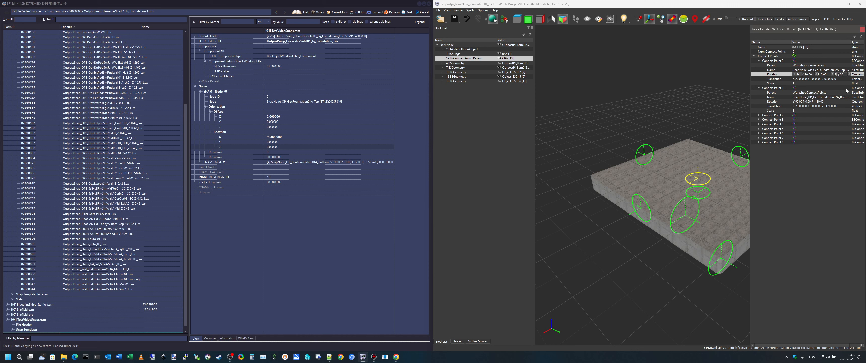
key("BackSpace")
key("Return")
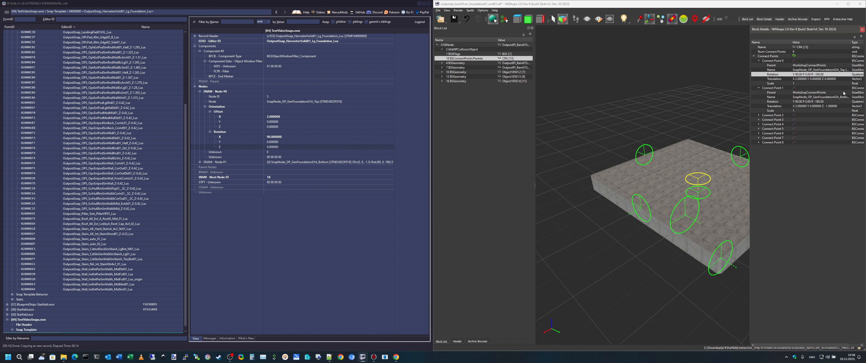
double_click(824, 74)
double_click(841, 74)
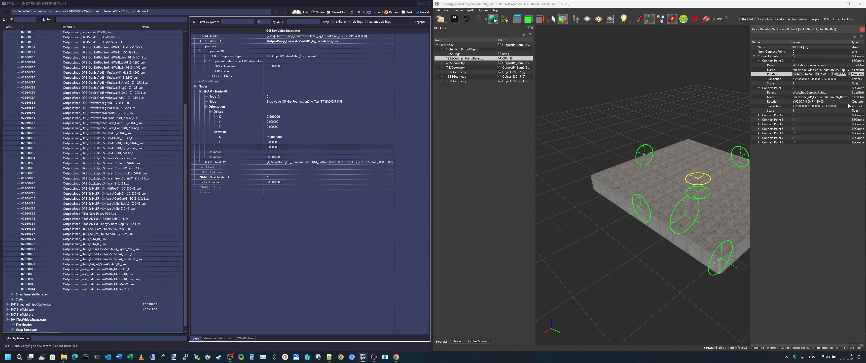
type("0")
key("Return")
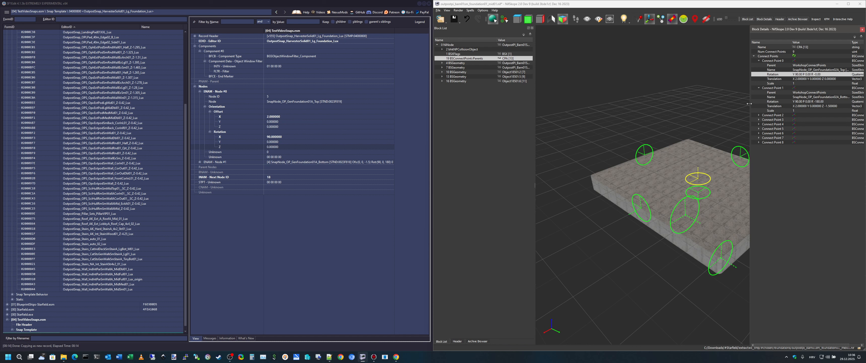
Try a Y rotation of -90 on Connect Point 0, compare its direction in the viewport, and set it back to 90.
mouse_move(818, 78)
double_click(274, 147)
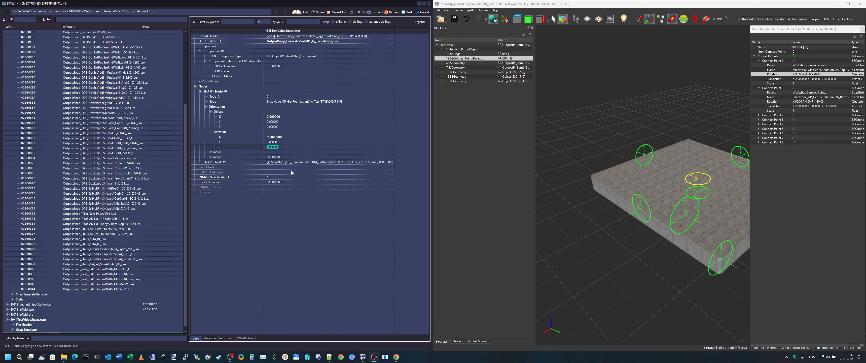
left_click(798, 74)
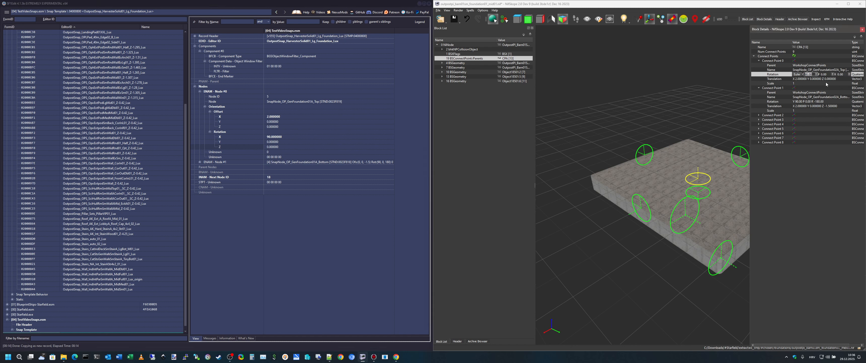
type("-90")
key("Return")
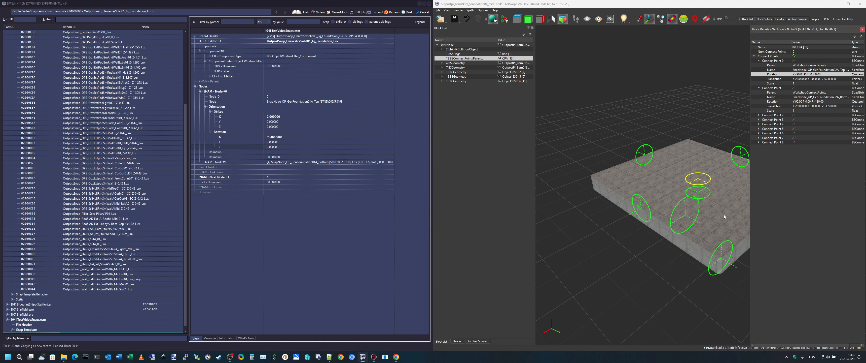
left_click_drag(724, 215, 711, 217)
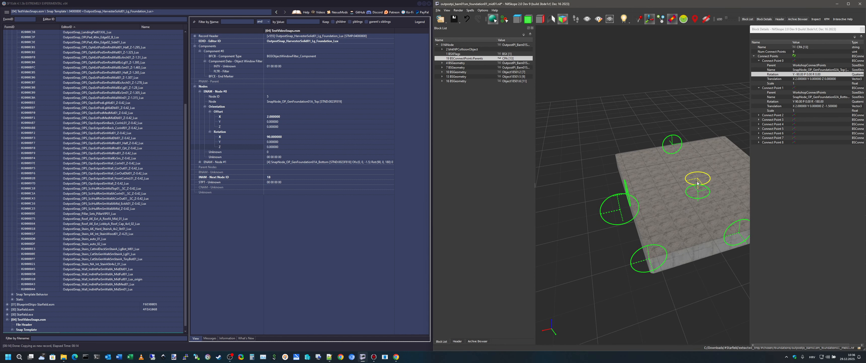
mouse_move(706, 188)
left_mouse_down()
mouse_move(709, 205)
mouse_move(715, 193)
left_mouse_up()
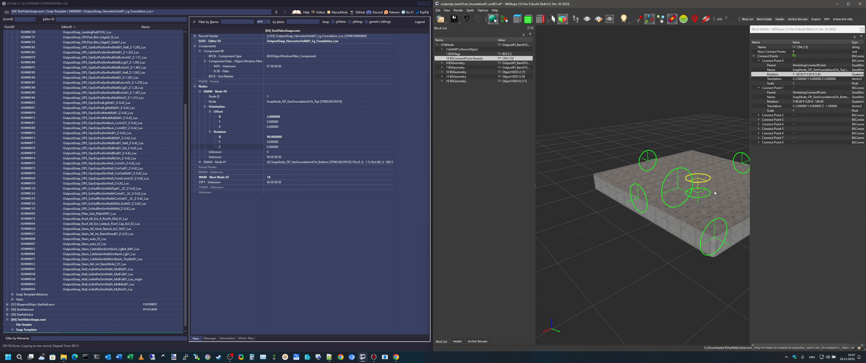
left_click(806, 74)
type("90")
key("Return")
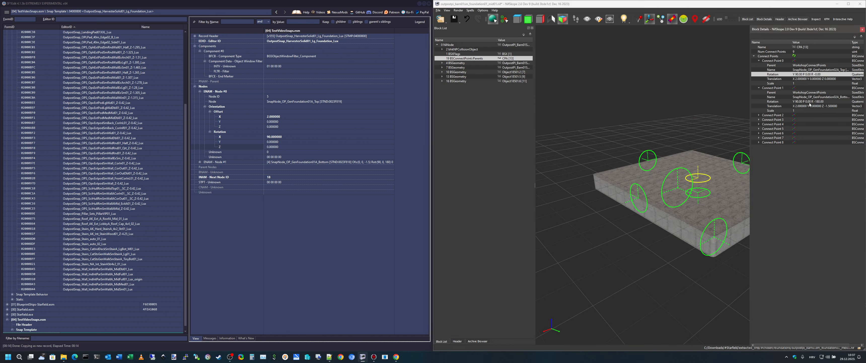
Examine the foundation's connect points from another angle, and compare Connect Point 1's name with Node #0's node reference in SF1Edit.
left_click_drag(719, 198, 750, 200)
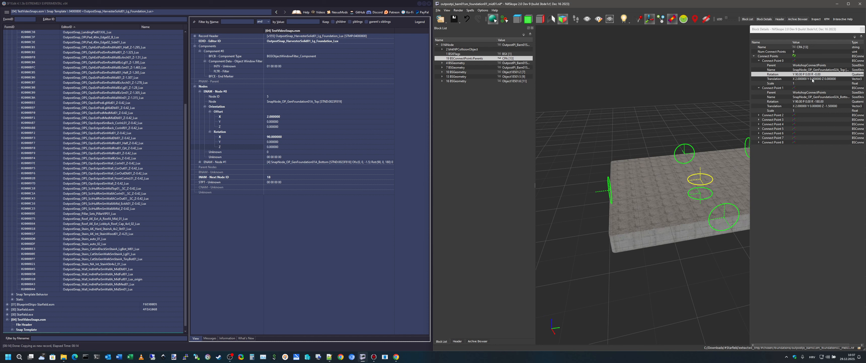
left_click(805, 97)
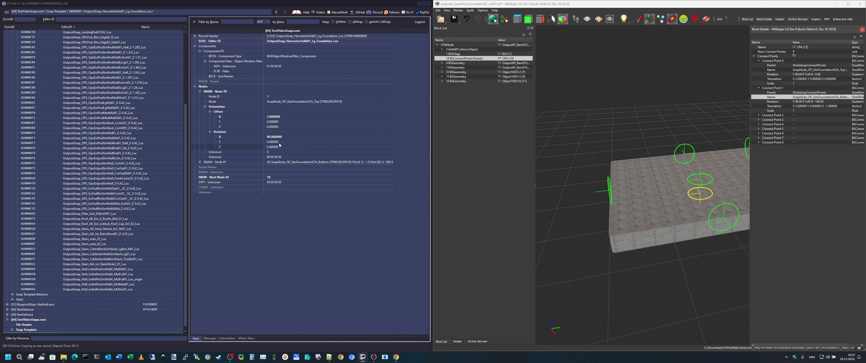
left_click(278, 157)
left_click(301, 102)
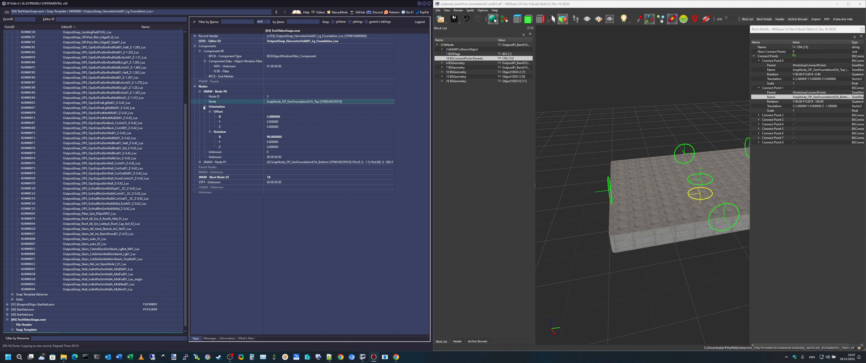
Collapse Node #0 and expand Node #1 down to its individual offset and rotation values.
left_click(205, 107)
left_click(209, 91)
left_click(200, 91)
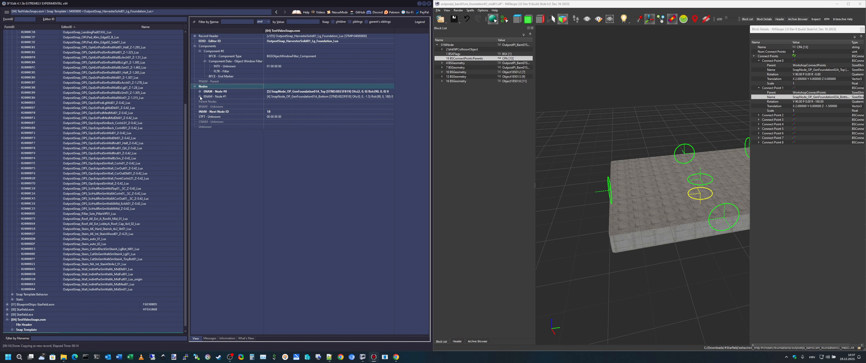
left_click(200, 97)
left_click(313, 106)
left_click(205, 111)
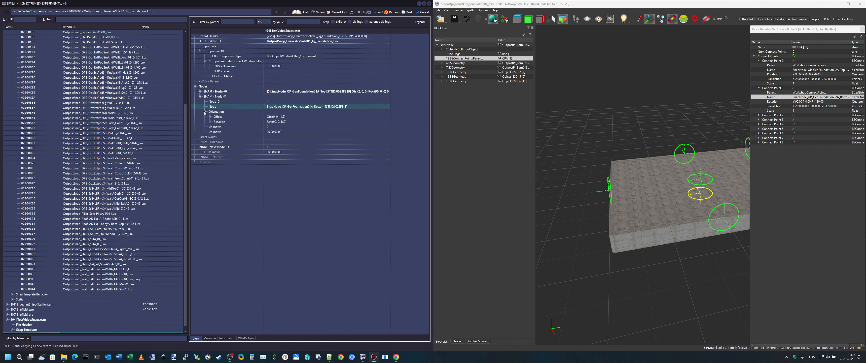
left_click(210, 116)
left_click(209, 136)
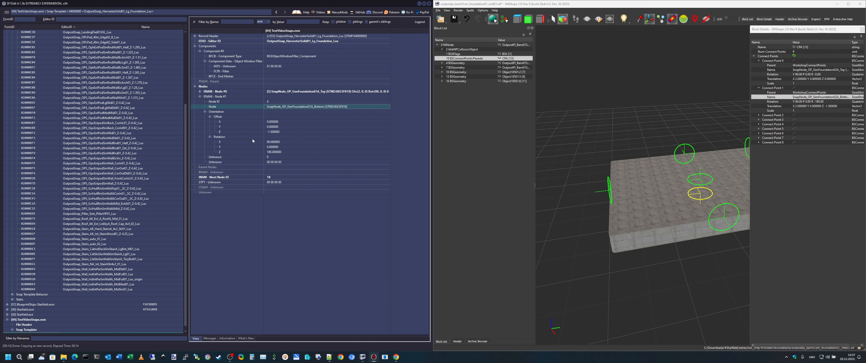
left_click(283, 122)
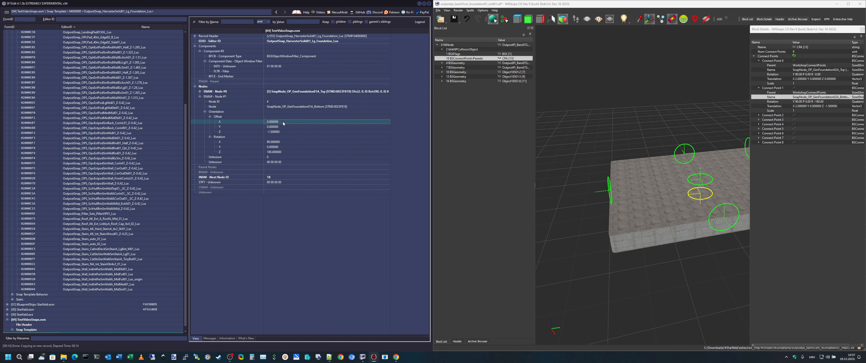
Collapse Connect Point 0 in NifSkope and compare Connect Point 1's rotation and translation with Node #1's values in SF1Edit.
left_click(760, 60)
left_click(772, 61)
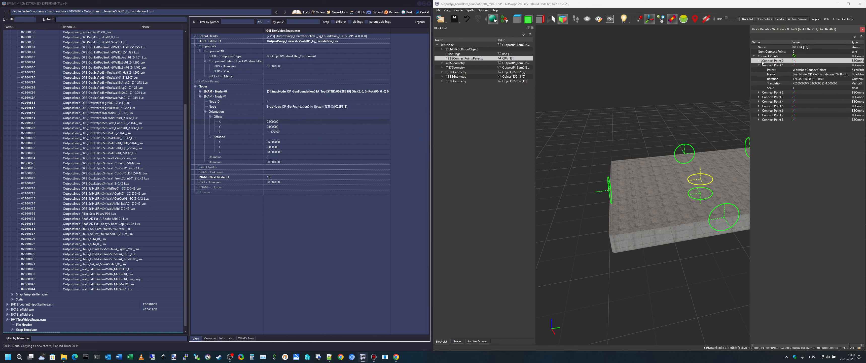
left_click(806, 79)
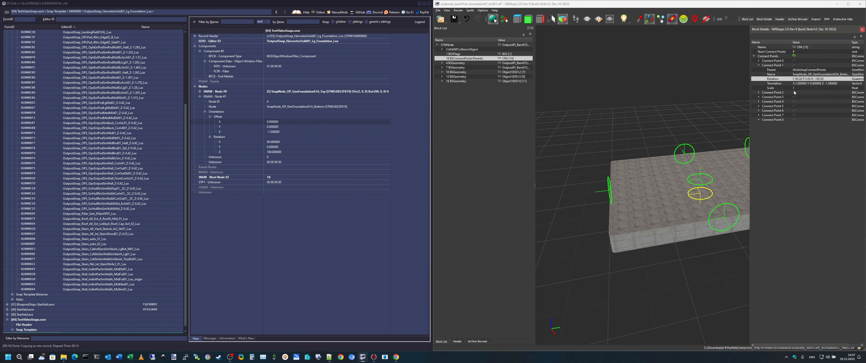
left_click(809, 71)
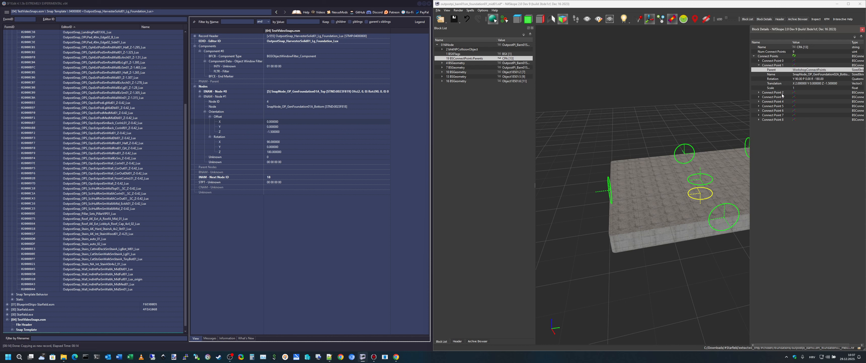
left_click(224, 117)
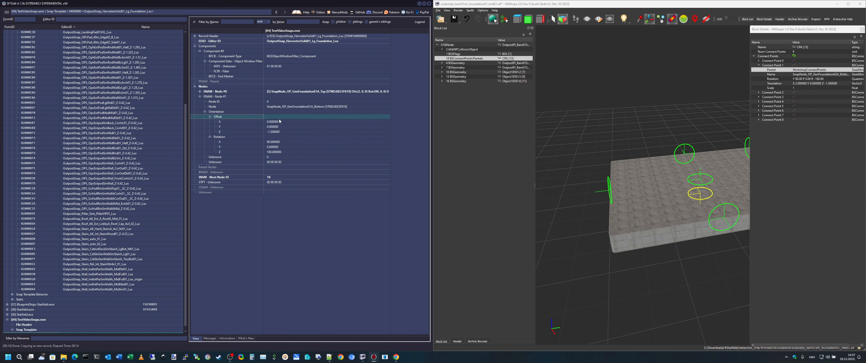
left_click(222, 137)
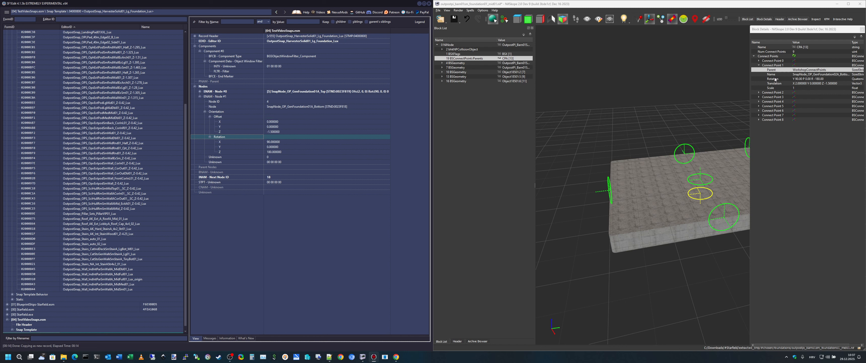
left_click(796, 79)
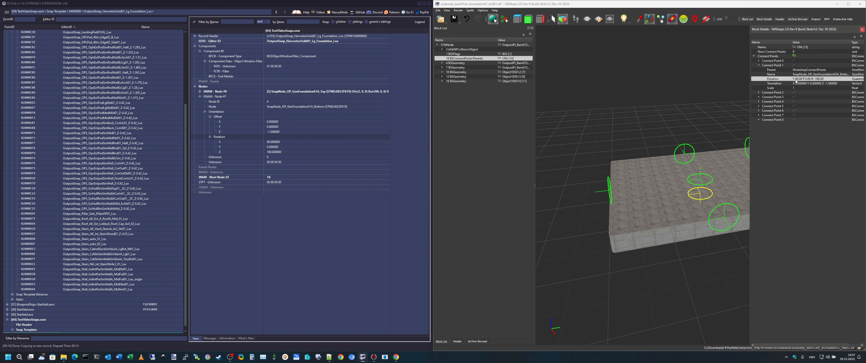
left_click(780, 84)
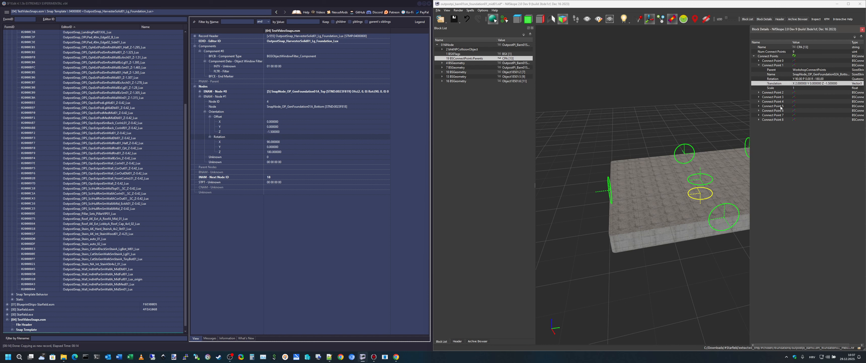
Try an offset X of 90 and an offset Z of -180 on Node #1 in SF1Edit.
double_click(281, 122)
type("90")
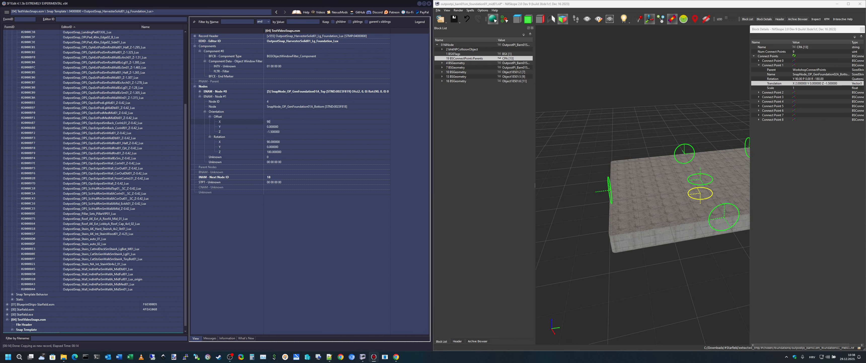
key("Return")
key("Down")
key("Down")
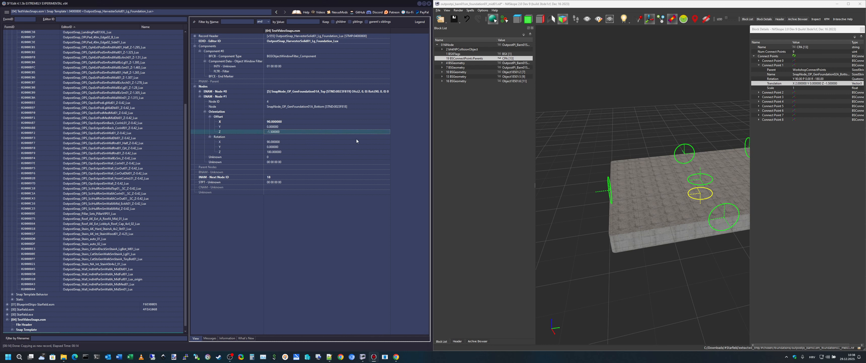
type("-180")
key("Return")
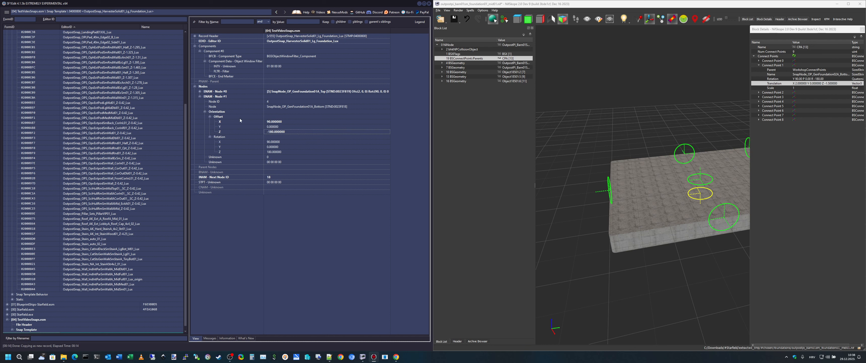
Set Node #1's offset X to 2 and offset Z to -1.5 to match Connect Point 1's translation in NifSkope.
left_click(220, 117)
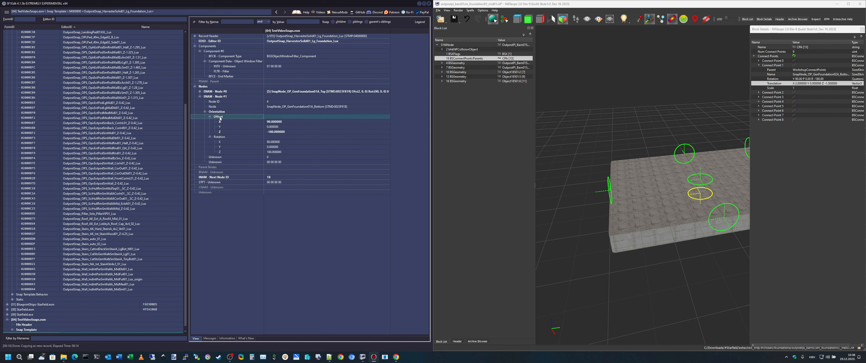
left_click(783, 82)
double_click(277, 122)
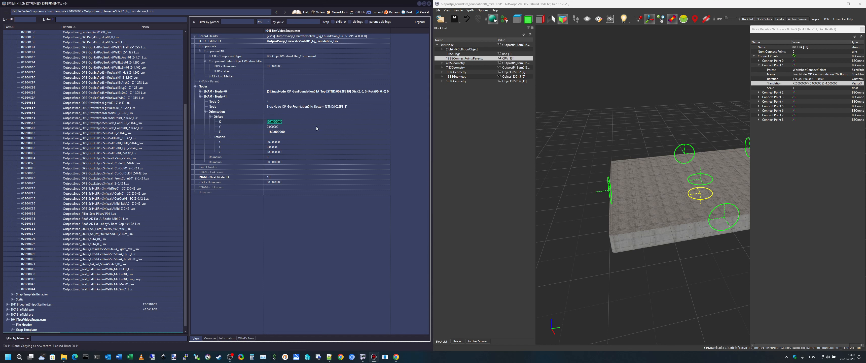
type("2")
key("Return")
key("Down")
key("Down")
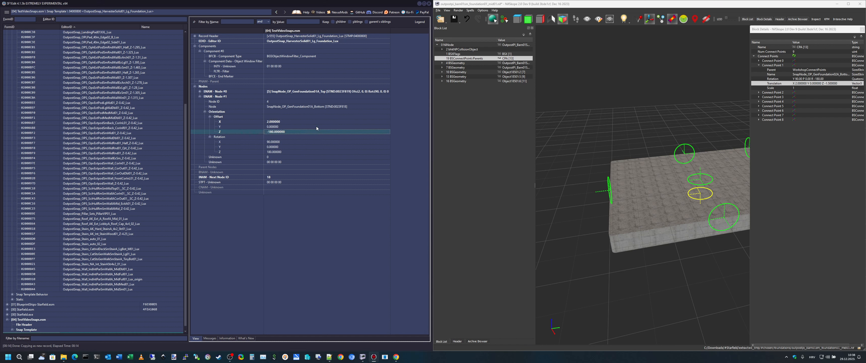
key("F2")
type("-")
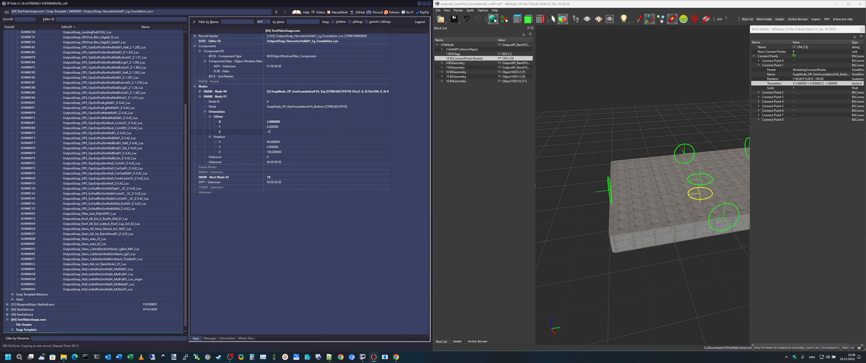
type("1.5")
key("Return")
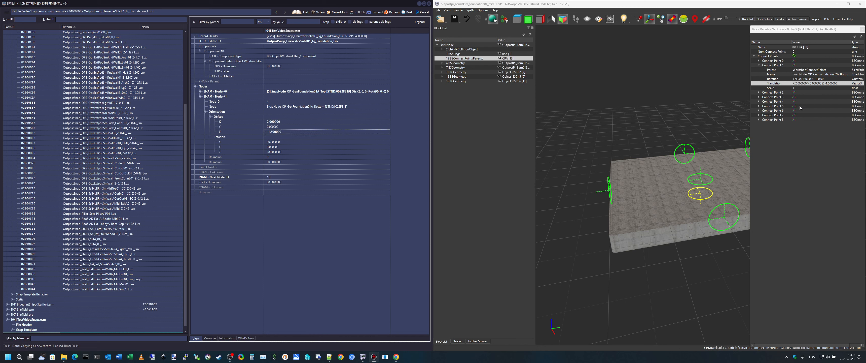
Set Node #1's rotation Z to -180 to match Connect Point 1's rotation, and collapse the node.
left_click(818, 79)
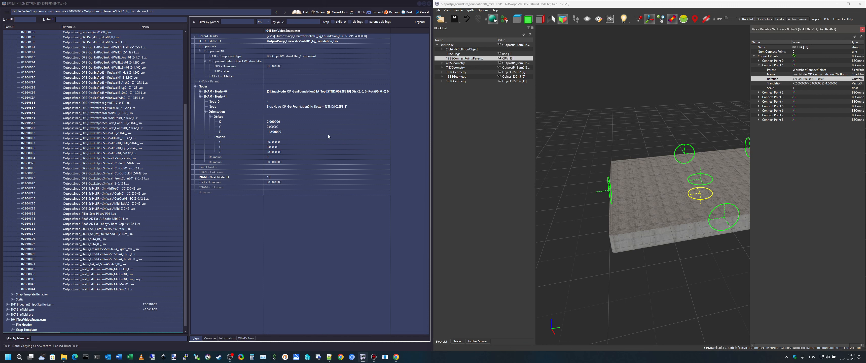
left_click(278, 142)
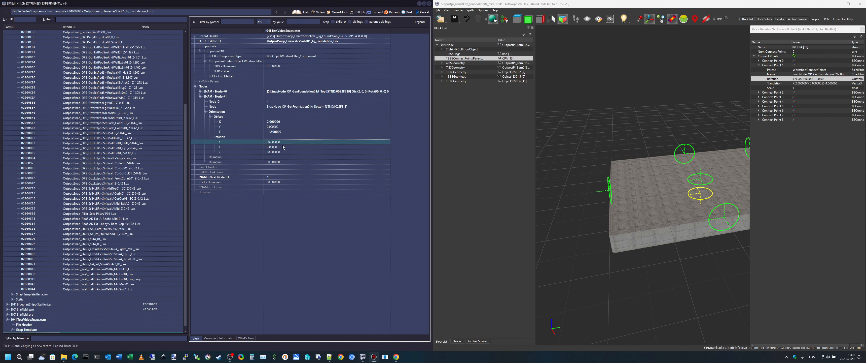
left_click(277, 147)
double_click(278, 152)
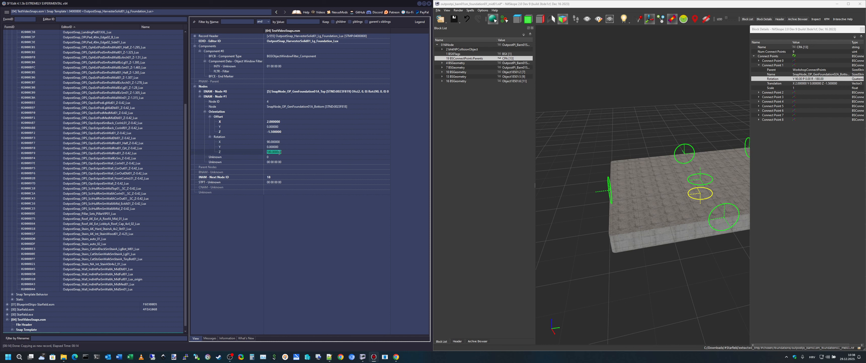
left_click(268, 151)
type("-")
key("Return")
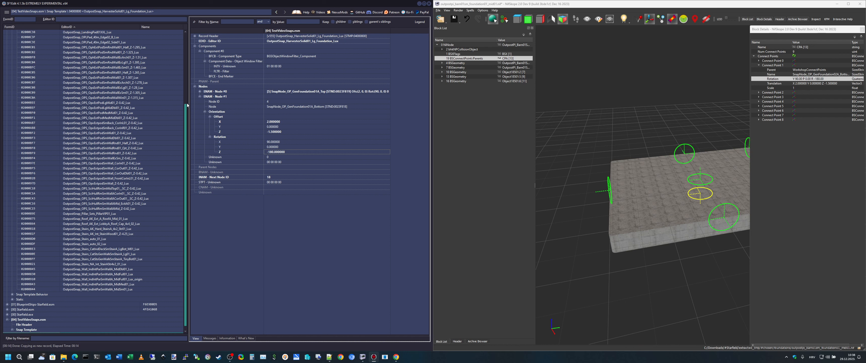
left_click(199, 96)
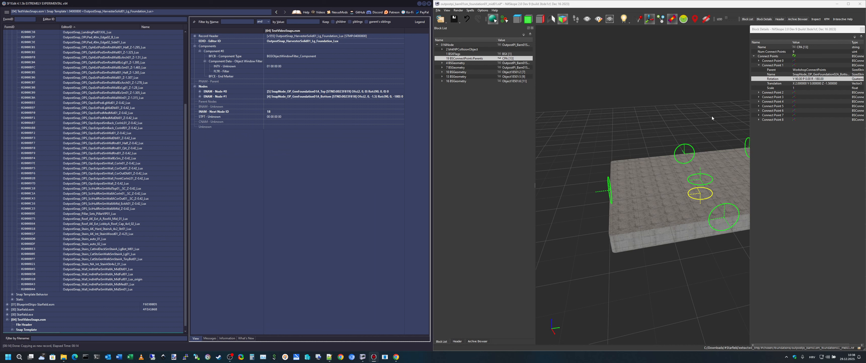
Collapse Connect Point 1 in NifSkope and inspect Connect Point 2's name, rotation and translation.
left_click(759, 65)
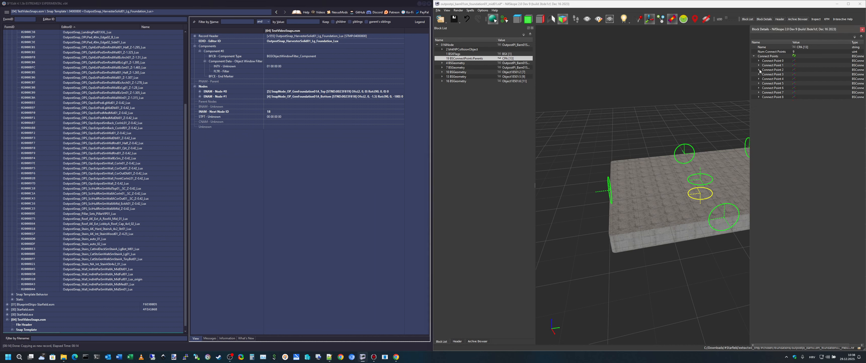
left_click(759, 70)
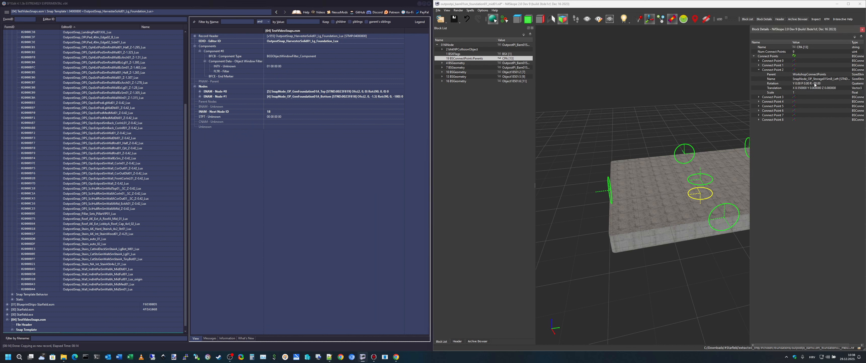
left_click(821, 74)
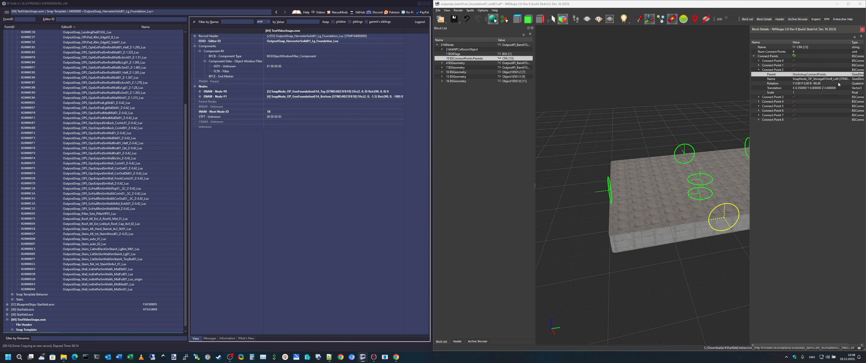
key("Down")
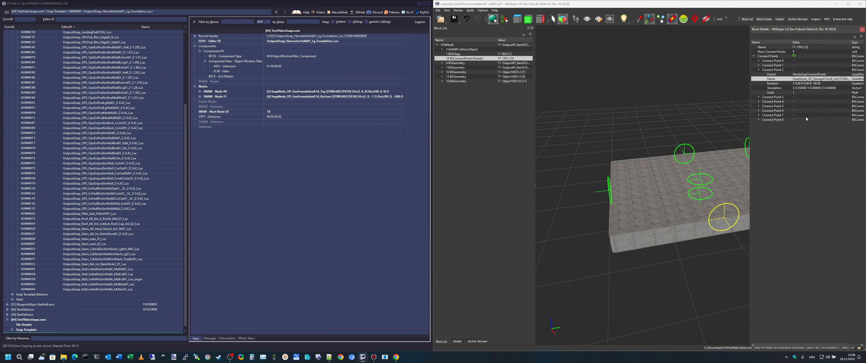
Add a third node to the snap template in SF1Edit and expand its offset and rotation values.
right_click(286, 86)
left_click(298, 88)
left_click(200, 101)
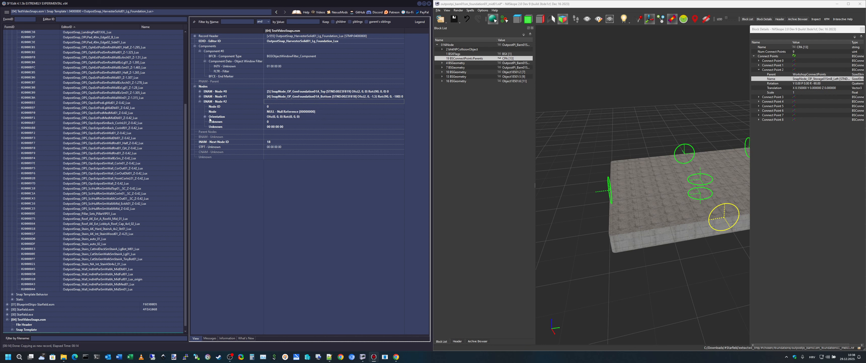
left_click(205, 116)
left_click(210, 126)
left_click(210, 122)
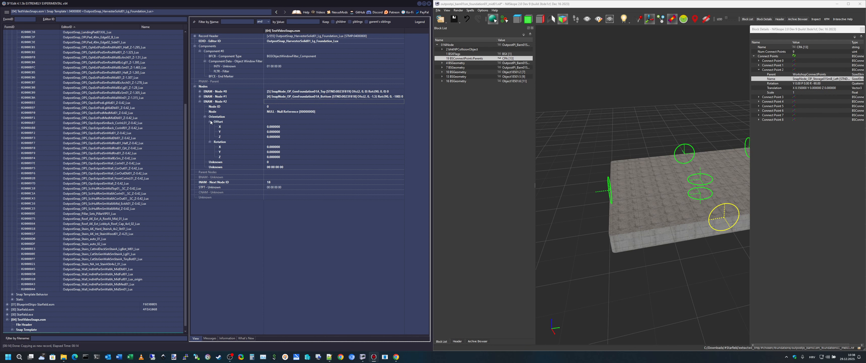
Set Node #2's offset X to 8.55 to match Connect Point 2's translation in NifSkope.
left_click(281, 127)
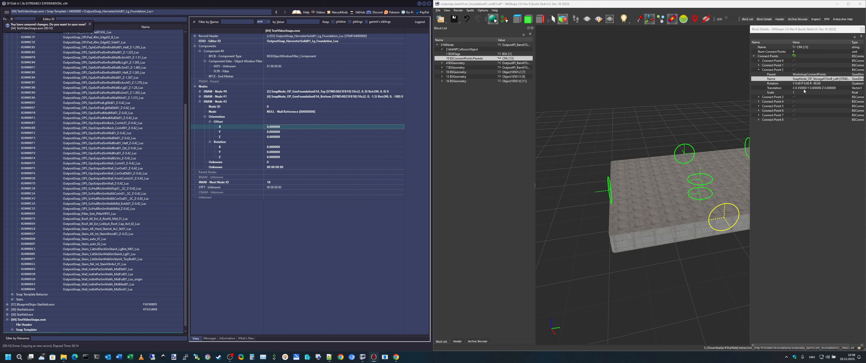
left_click(805, 89)
double_click(285, 127)
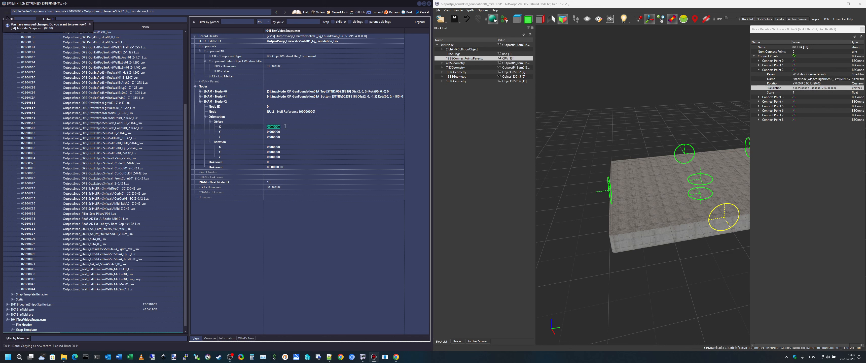
type("8.55")
key("Return")
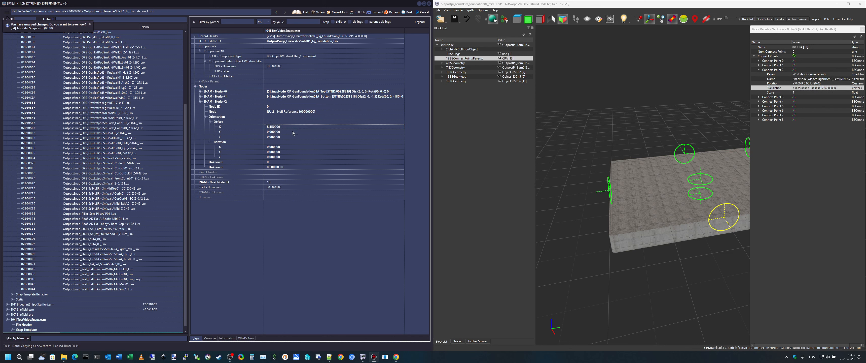
Set Node #2's rotation Z to -90 to match Connect Point 2's rotation in NifSkope.
key("Down")
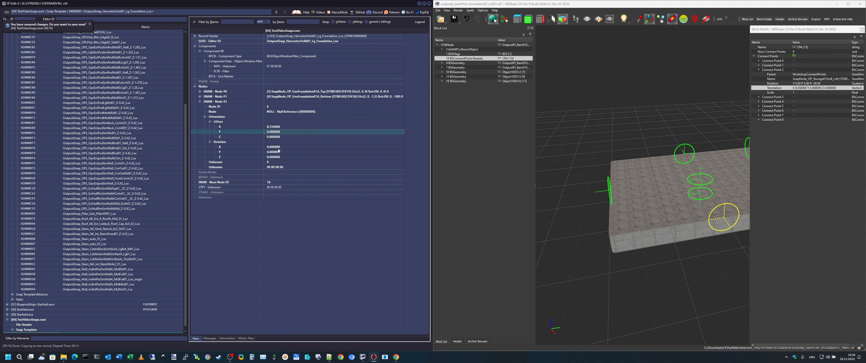
left_click(279, 148)
left_click(279, 152)
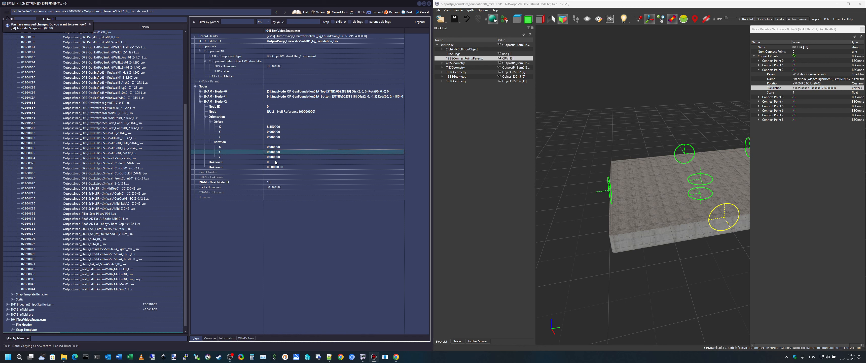
double_click(280, 158)
type("-90")
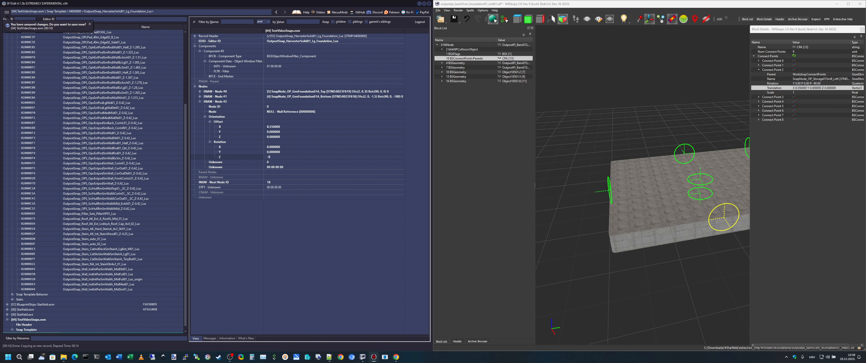
key("Return")
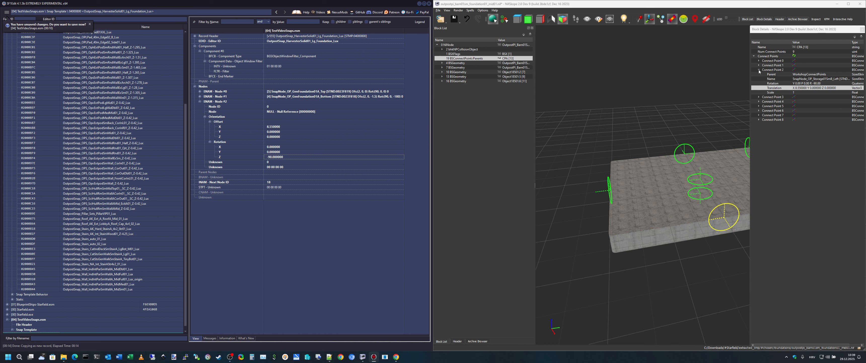
Copy the form ID from Connect Point 2's name in NifSkope and assign SnapNode_OP_Storage01SmB_Left [STND:001E7408] as Node #2's node in SF1Edit.
left_click(821, 80)
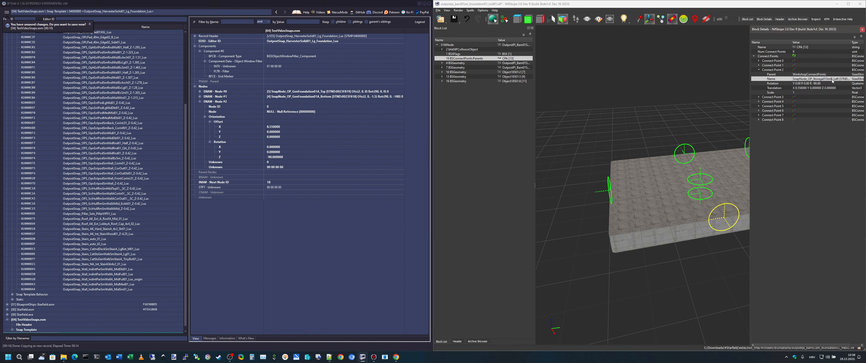
double_click(833, 81)
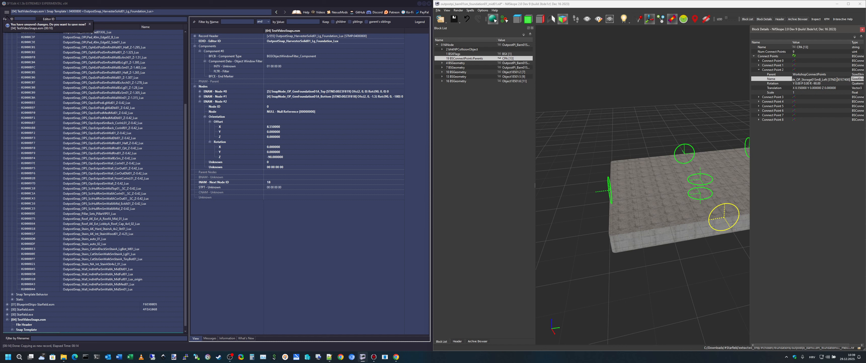
left_click_drag(838, 79, 843, 79)
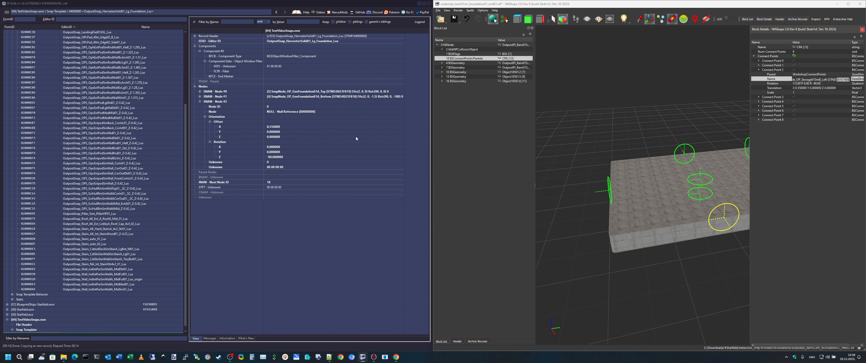
double_click(284, 112)
type("SnapNode_OP_Storage01SmB_Left [STND:001E7408]")
key("Return")
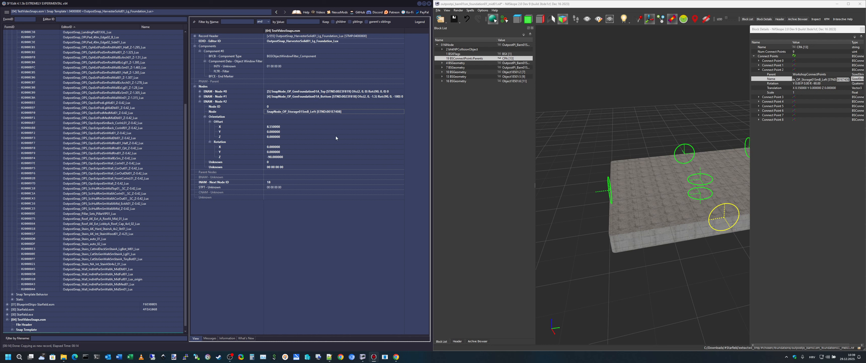
left_click(330, 113)
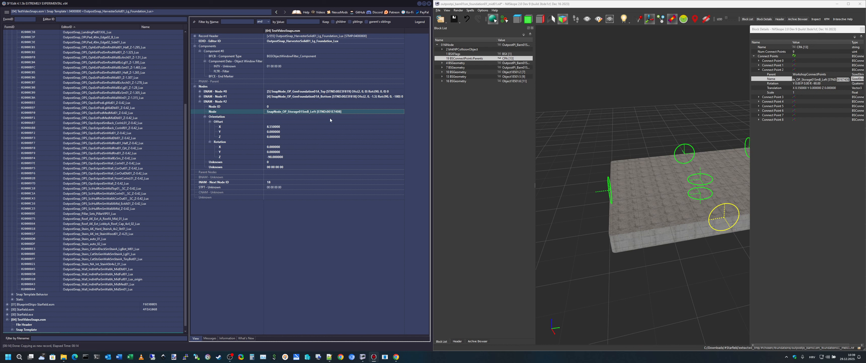
left_click(199, 101)
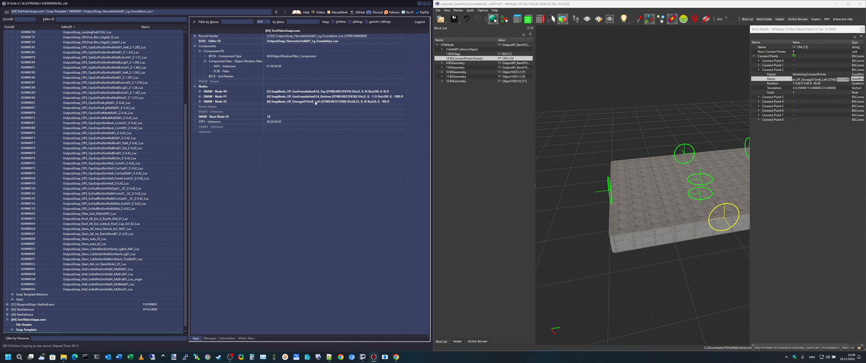
left_click(200, 101)
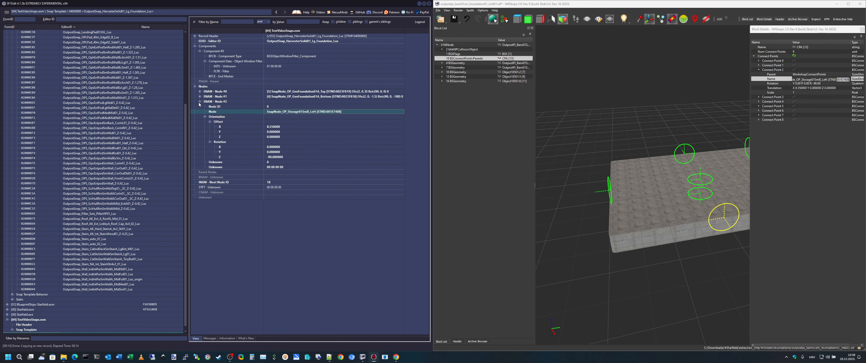
Follow Node #2's reference to its snap node record, list its references, and open a BASE.esm hallway snap template that uses it.
double_click(330, 112)
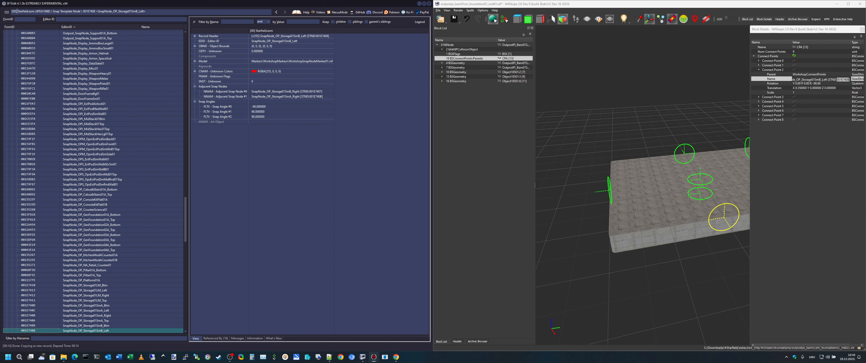
left_click_drag(16, 11, 83, 10)
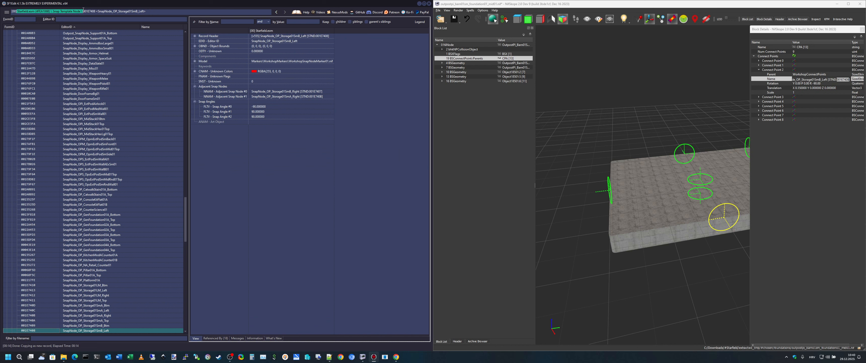
left_click(216, 337)
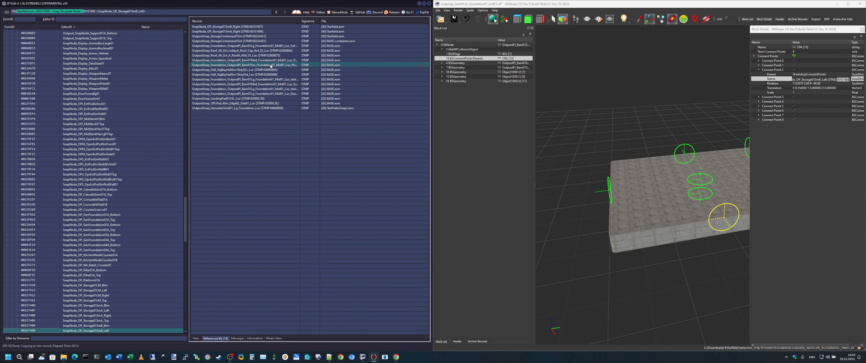
left_click(316, 75)
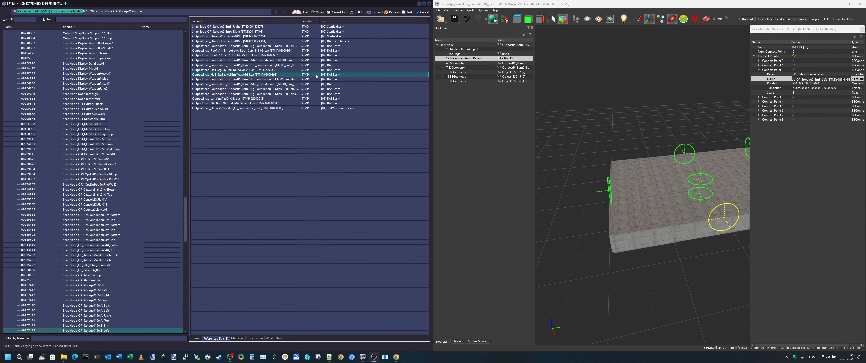
double_click(317, 75)
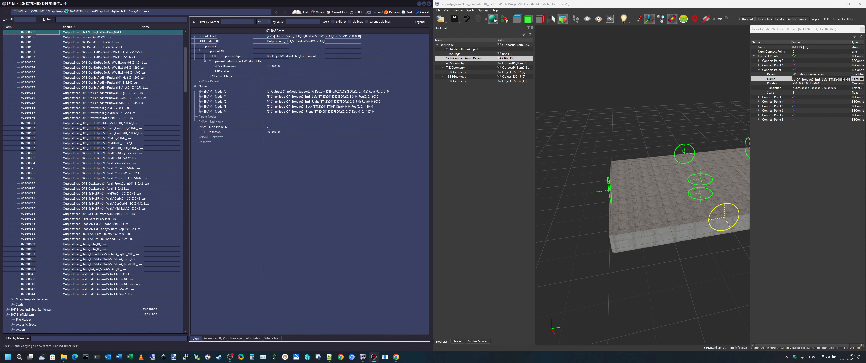
Open the SnapNode_OP_Storage01_Back record from the hallway template's Node #3 and view its neighbours in the record list.
left_click(325, 106)
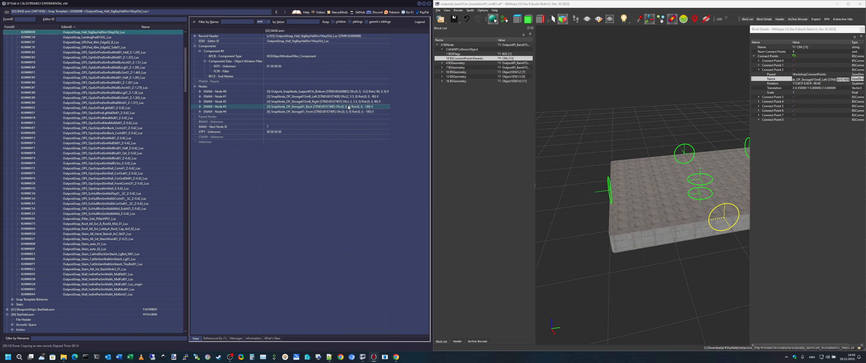
double_click(325, 106)
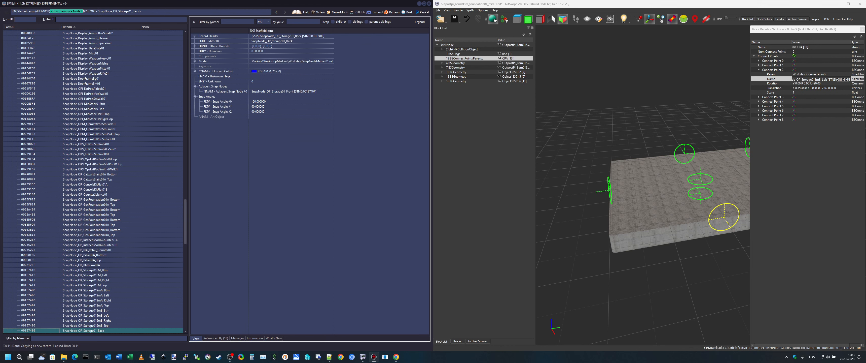
left_click_drag(185, 223, 185, 247)
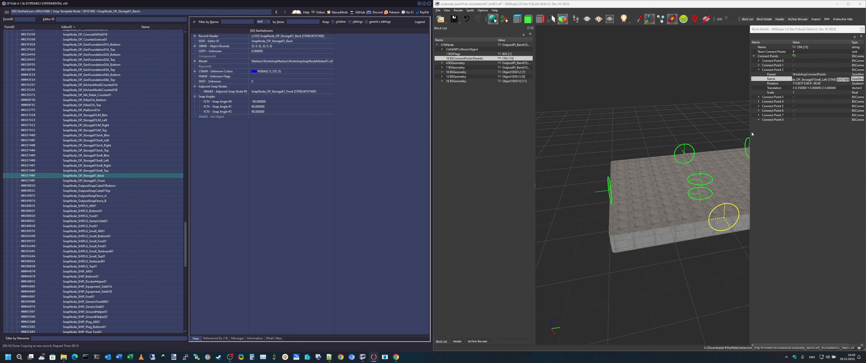
Review Connect Point 2's parent and rotation in NifSkope, and collapse the connect point.
left_click(779, 74)
left_click(782, 84)
left_click(785, 75)
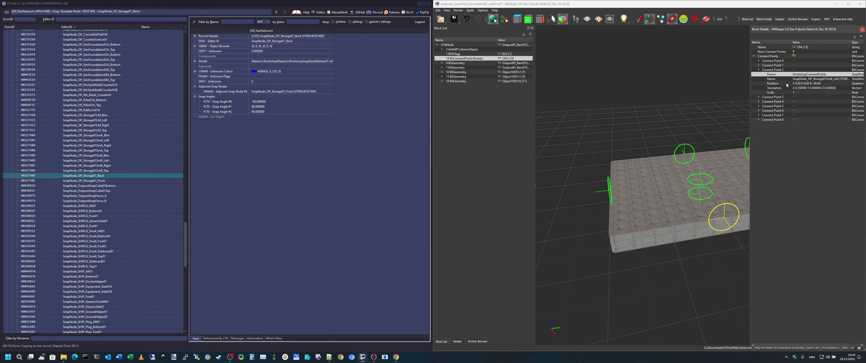
left_click(467, 60)
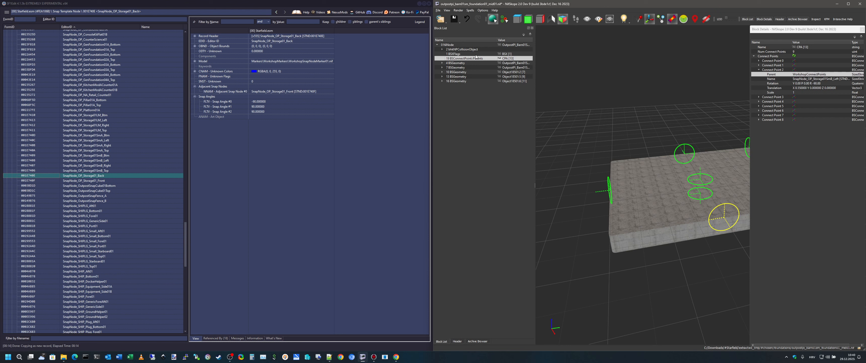
left_click(759, 70)
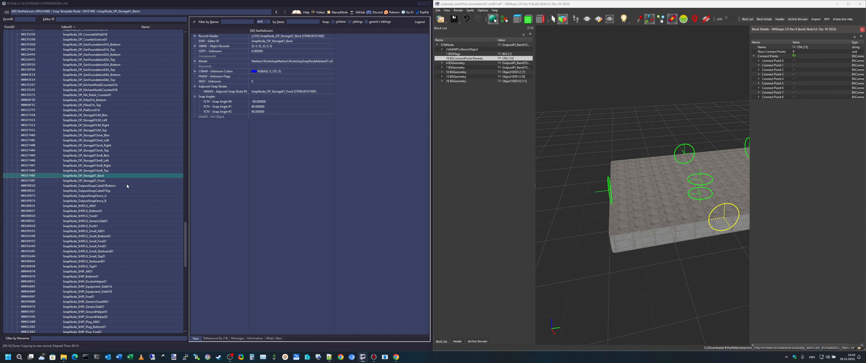
Examine the ship and station snap nodes in Starfield.esm, including SnapNode_STN_Hab01 and SnapNode_STN_Wall01_Top.
scroll(127, 186, "up", 1)
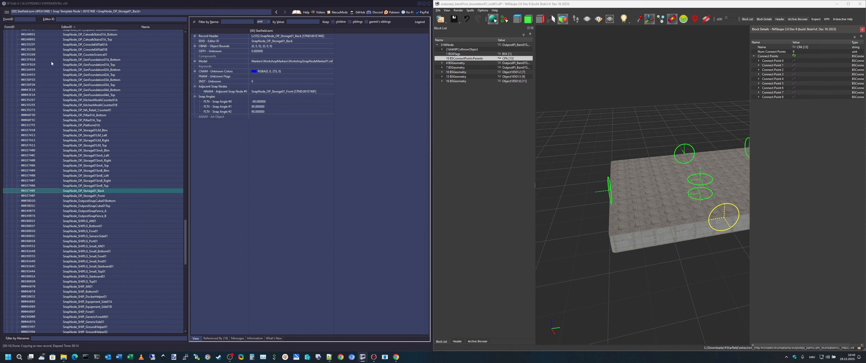
left_click_drag(188, 233, 200, 271)
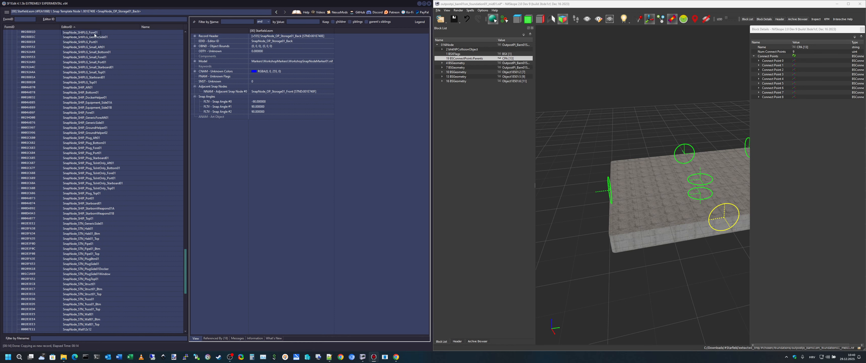
left_click(90, 42)
left_click(88, 215)
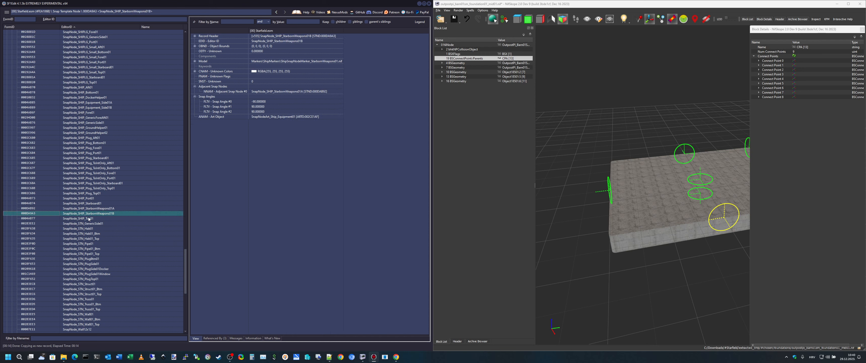
left_click(82, 228)
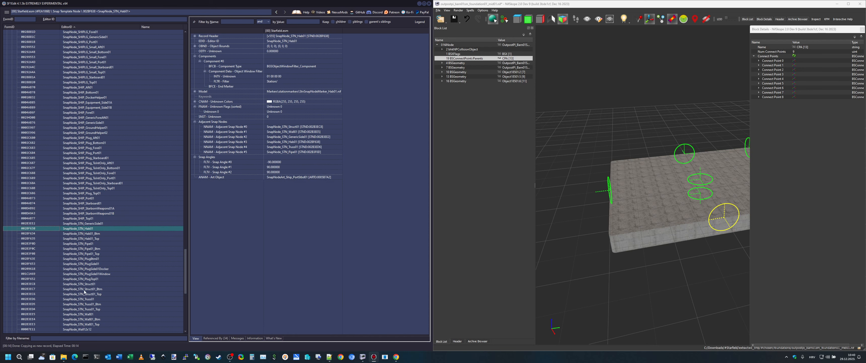
left_click(81, 324)
left_click_drag(185, 281, 196, 233)
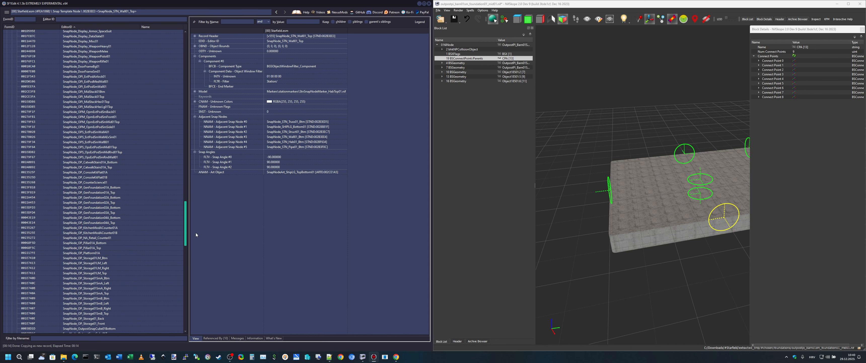
Examine the outpost snap nodes in Starfield.esm's Snap Template Node group, including SnapNode_OP_Storage01_Front and SnapNode_OPM_OpenExtPodSmMid01Top.
left_click(91, 107)
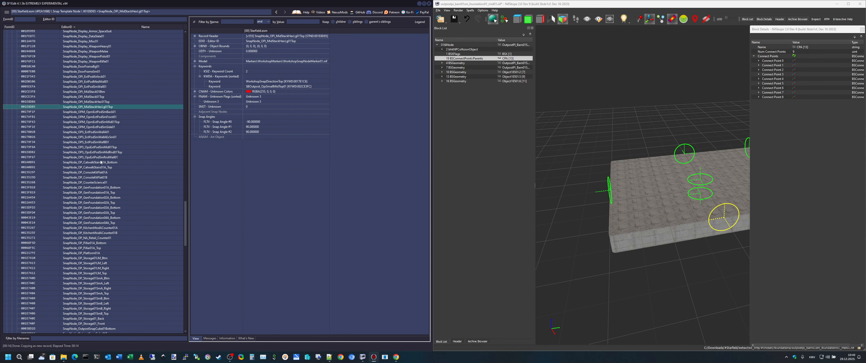
left_click(93, 323)
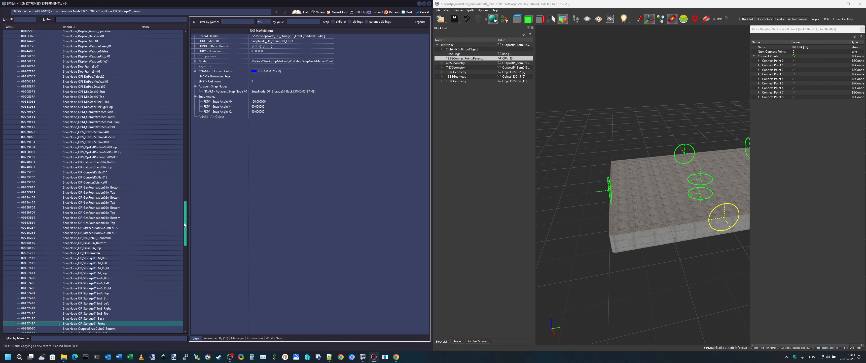
scroll(69, 259, "down", 7)
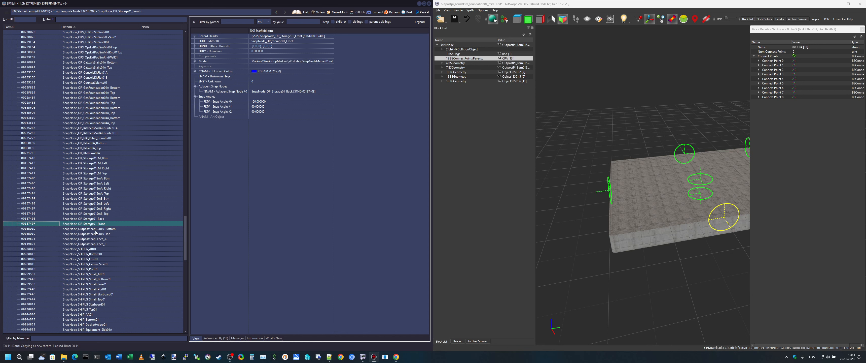
left_click_drag(185, 230, 185, 202)
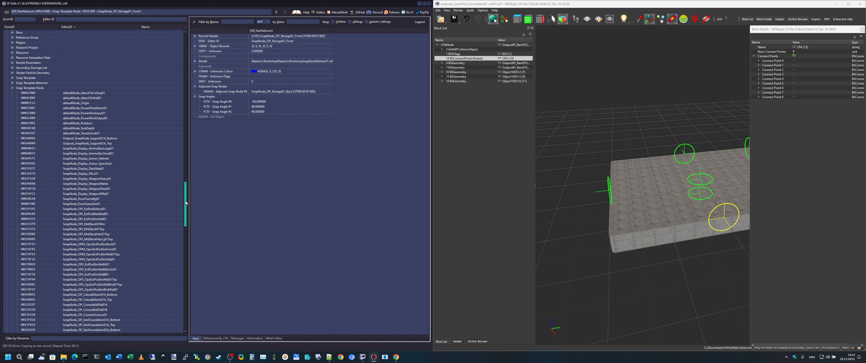
mouse_move(186, 202)
left_mouse_down()
mouse_move(192, 281)
mouse_move(200, 206)
left_mouse_up()
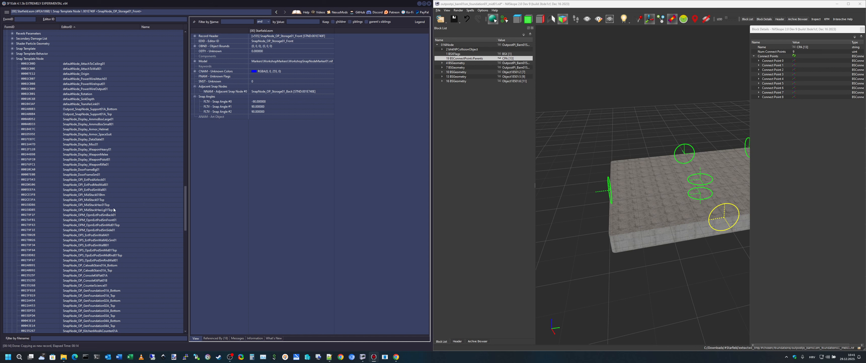
left_click(100, 225)
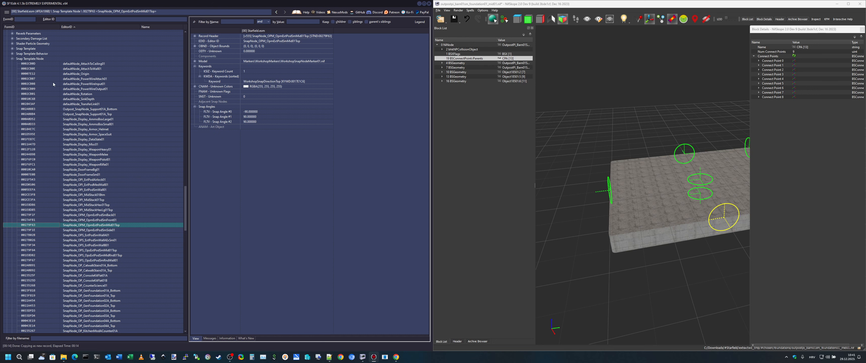
left_click(43, 59)
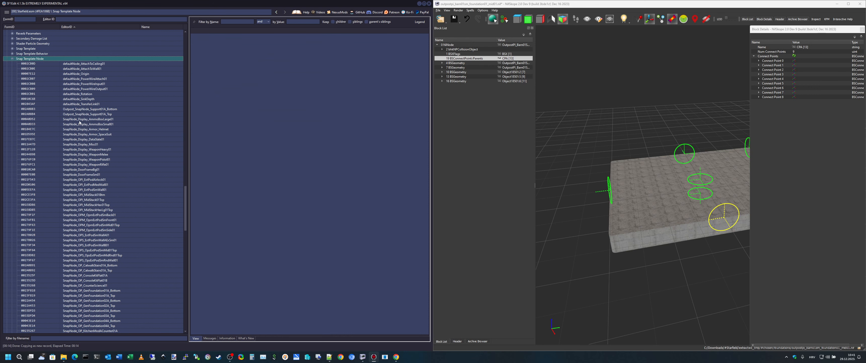
scroll(80, 122, "up", 3)
scroll(124, 227, "down", 18)
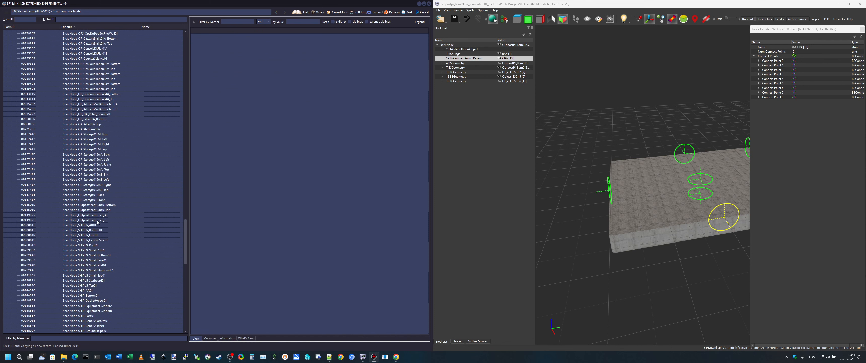
Select the Btm, Left, Right and Top SnapNode_OP_Storage01SmB records in Starfield.esm and compare them side by side.
left_click(98, 180)
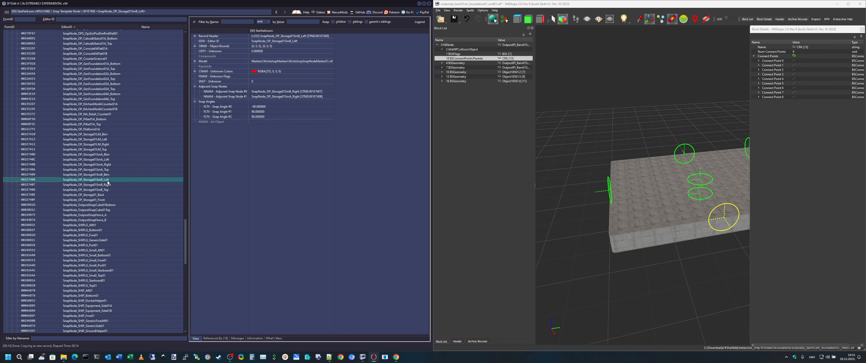
left_click(109, 185)
left_click(107, 190)
left_click(108, 174)
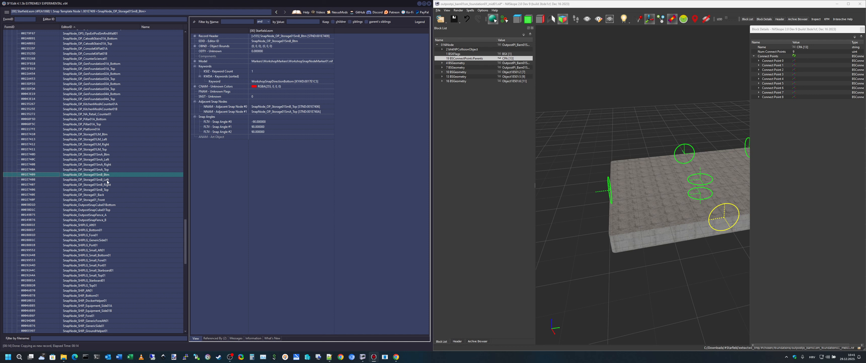
left_click(107, 180, "ctrl")
left_click(107, 185, "ctrl")
left_click(107, 190, "ctrl")
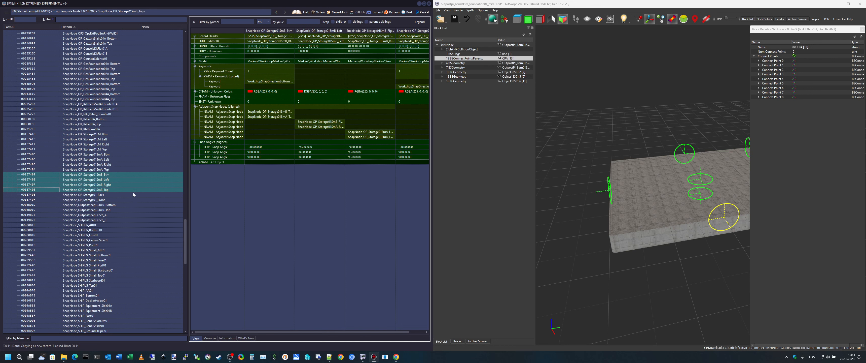
right_click(98, 187)
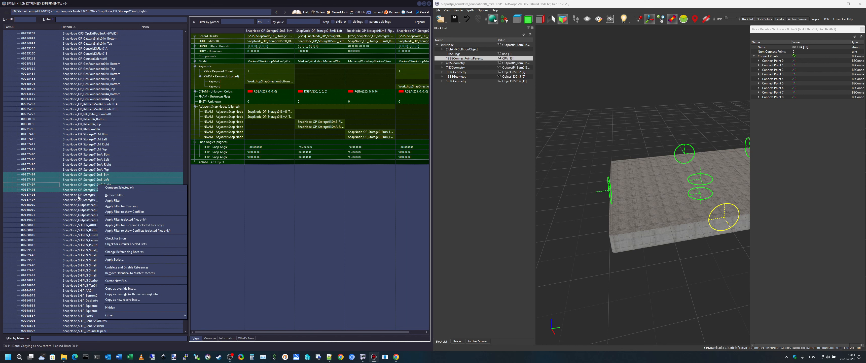
left_click(101, 187)
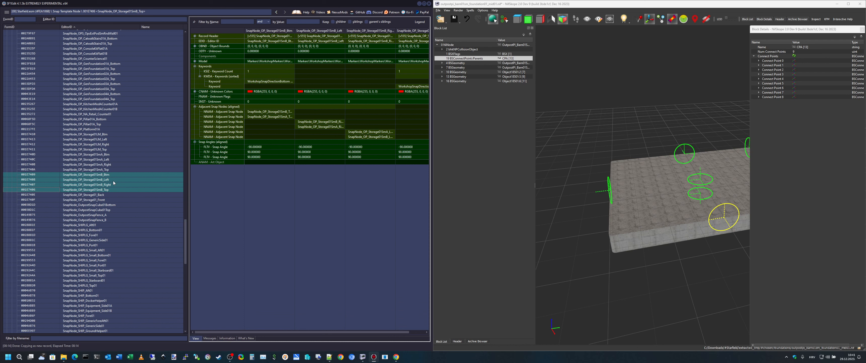
Copy the four selected SnapNode_OP_Storage01SmB records as new records into TestVideoSnaps.esm, leaving both EditorID prefixes empty.
right_click(92, 181)
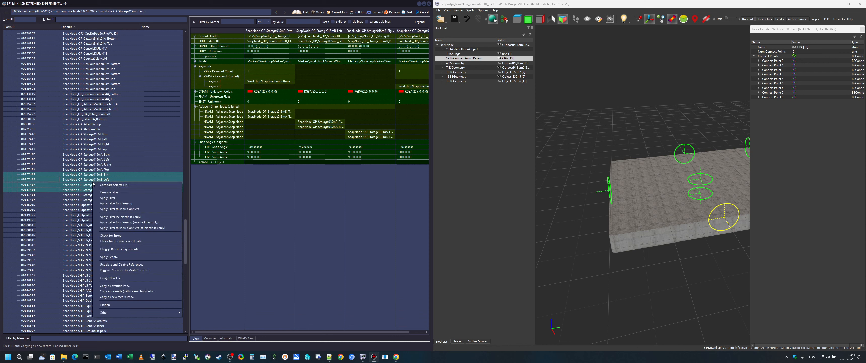
left_click(126, 297)
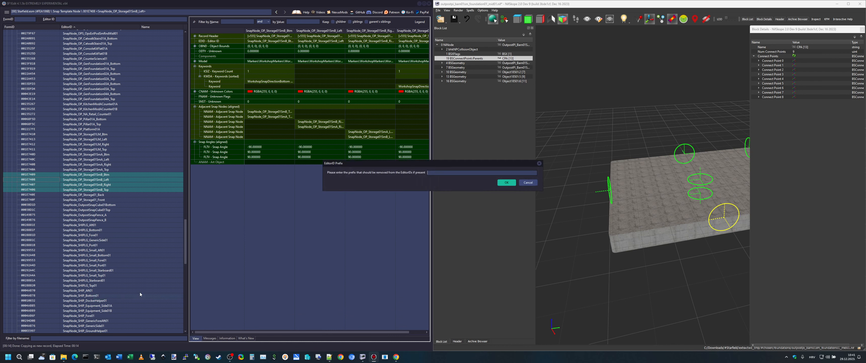
left_click(508, 184)
left_click(508, 182)
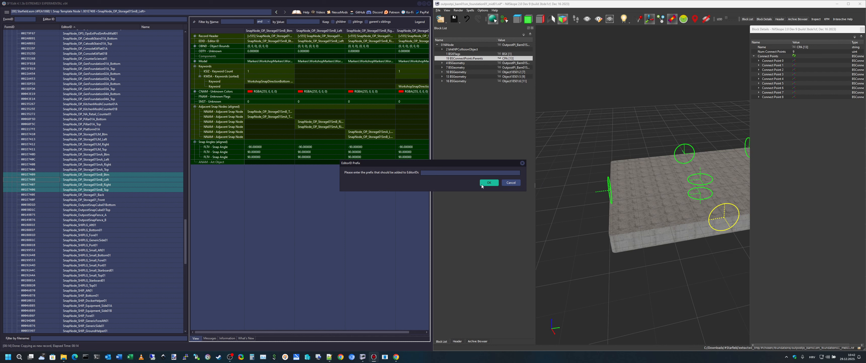
left_click(495, 183)
left_click(496, 184)
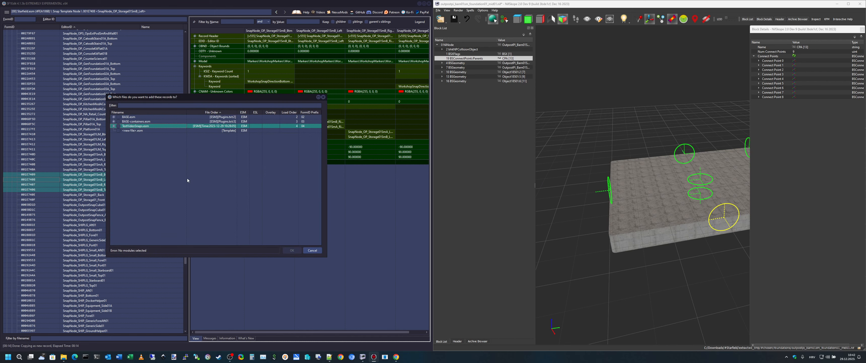
left_click(118, 126)
left_click(291, 250)
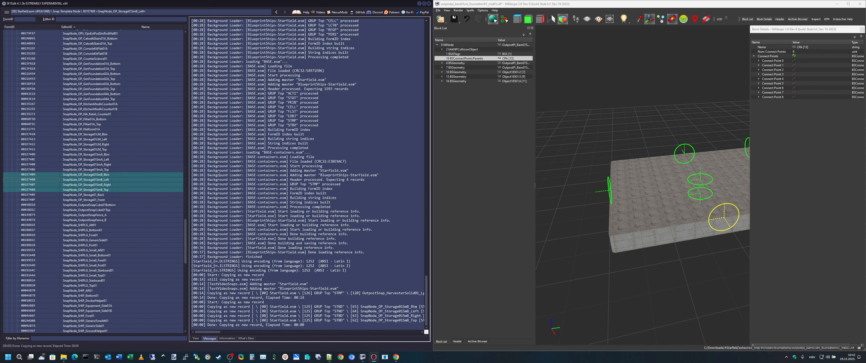
Collapse Starfield.esm, expand TestVideoSnaps.esm's Snap Template Node group and review each copied Storage01SmB node.
left_click_drag(185, 237, 186, 51)
left_click(7, 37)
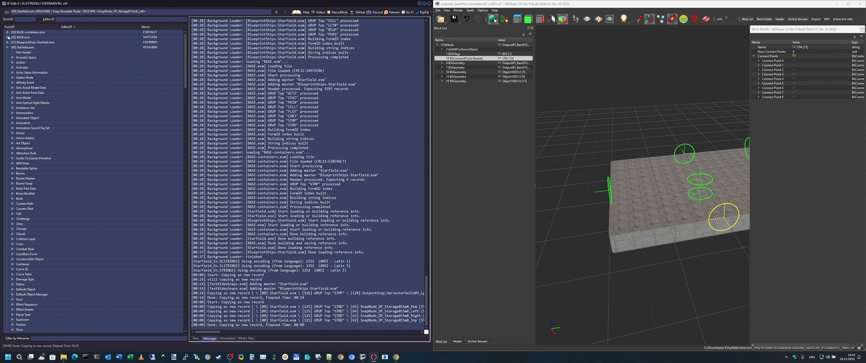
left_click(8, 47)
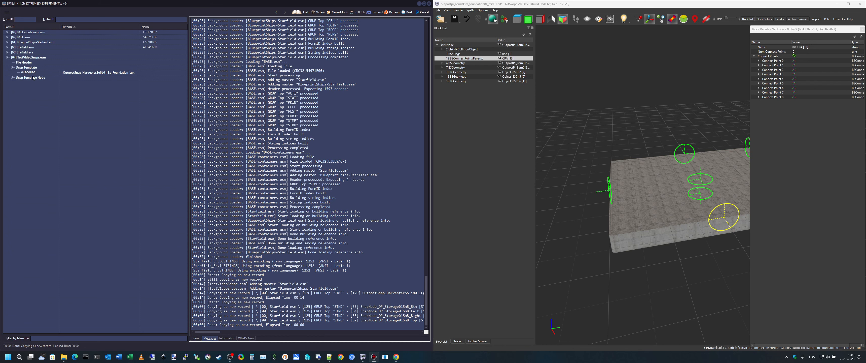
left_click(12, 78)
left_click(102, 82)
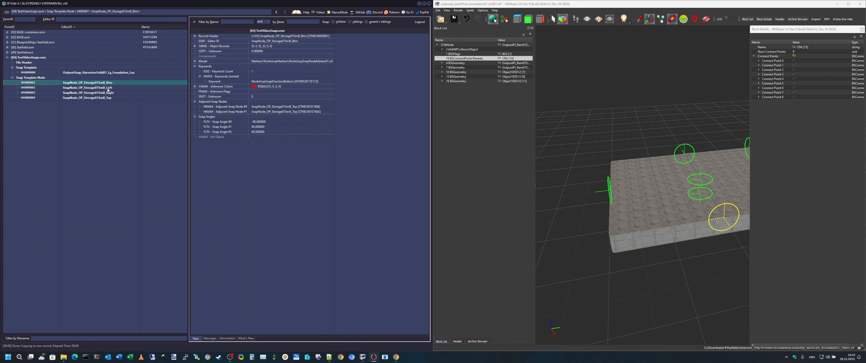
left_click(109, 88)
left_click(109, 92)
left_click(109, 97)
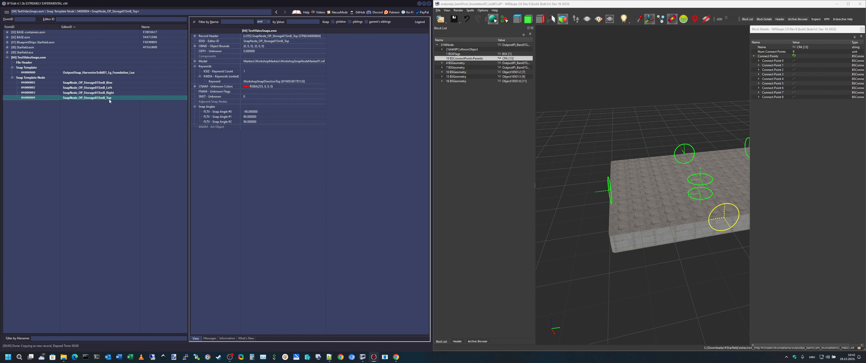
left_click(114, 83)
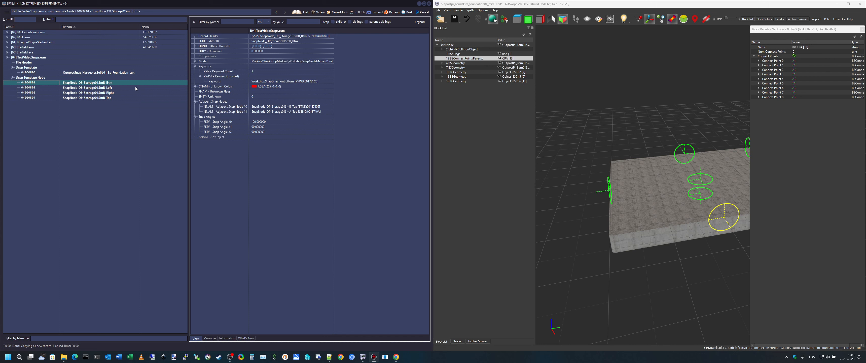
Change the copied bottom node's Editor ID to SnapNode_OP_Storage01SmB_Btm_Lux.
left_click(300, 41)
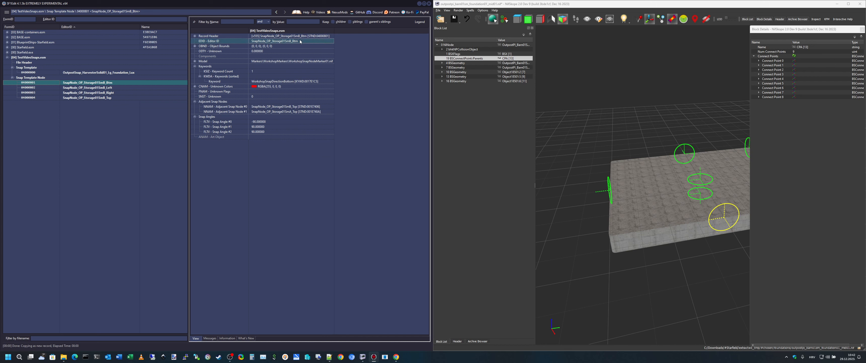
double_click(303, 41)
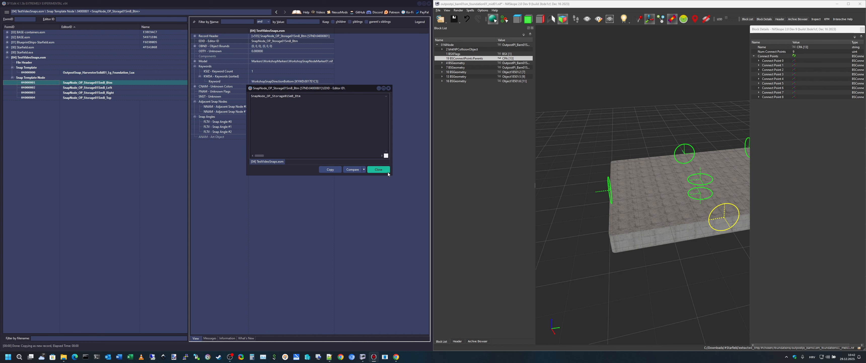
left_click(387, 170)
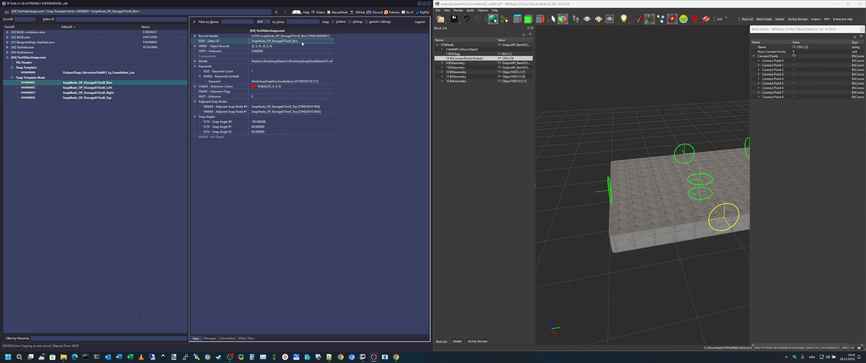
left_click(303, 41)
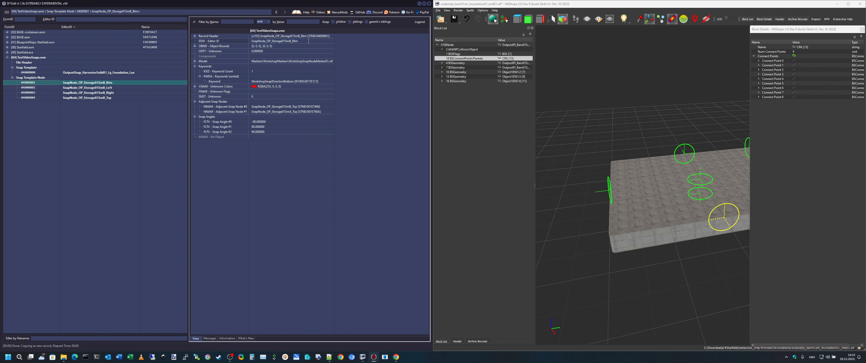
key("Return")
Review the renamed bottom node's adjacent snap nodes and open the record referenced by Adjacent Snap Node #0.
left_click(276, 107)
left_click(281, 112)
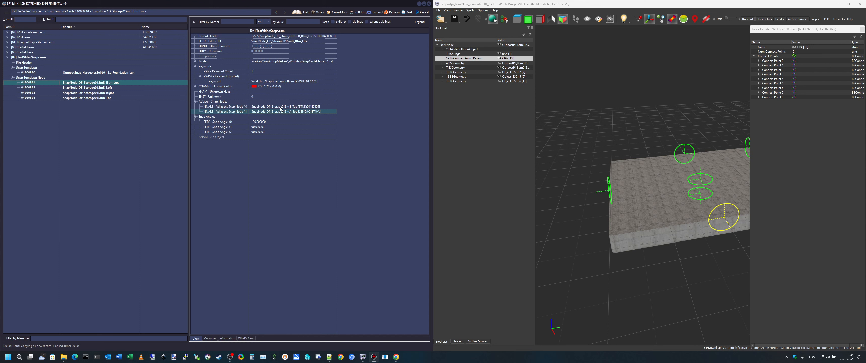
left_click(280, 107)
left_click(281, 111)
left_click(283, 107)
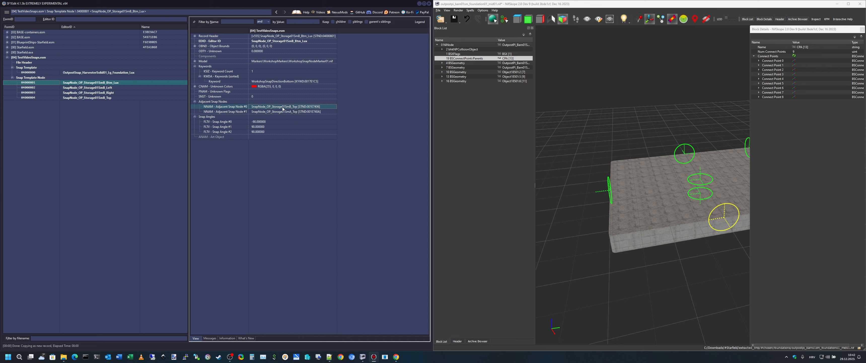
left_click(284, 101)
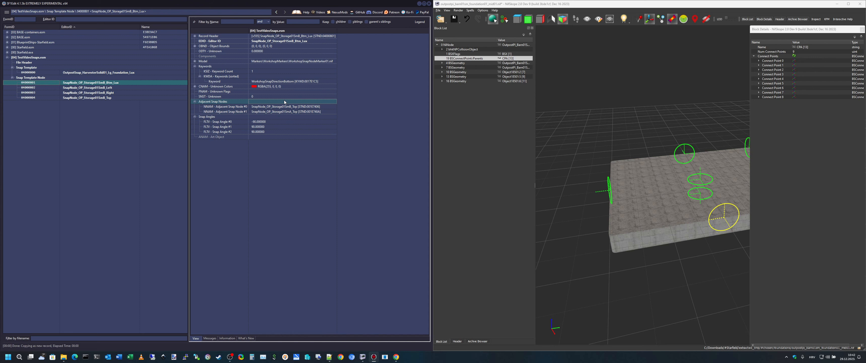
left_click(288, 107)
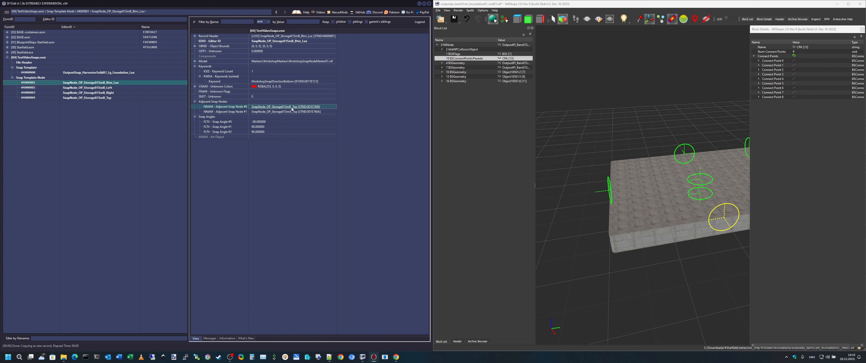
double_click(293, 107)
Copy the four Starfield.esm SnapNode_OP_Storage01SmB records into TestVideoSnaps.esm as a second set of new records, without EditorID prefixes.
scroll(165, 245, "down", 5)
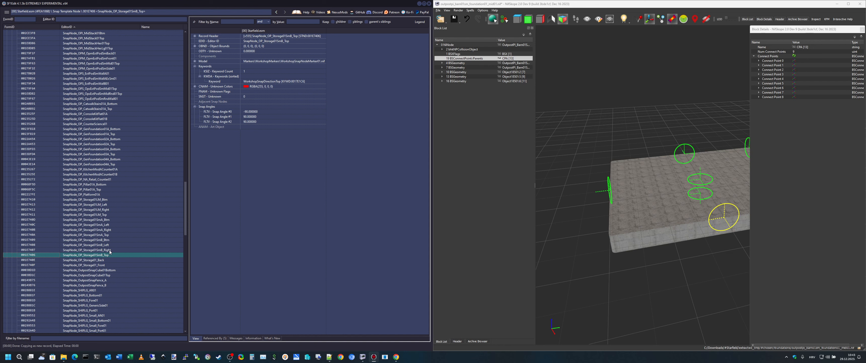
left_click_drag(110, 251, 109, 240, "shift")
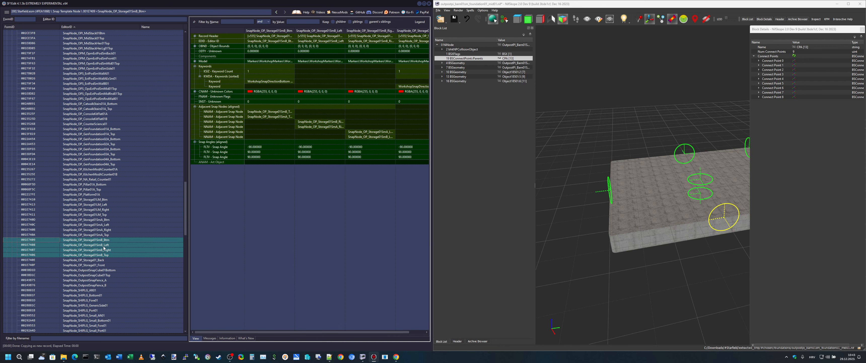
right_click(107, 246)
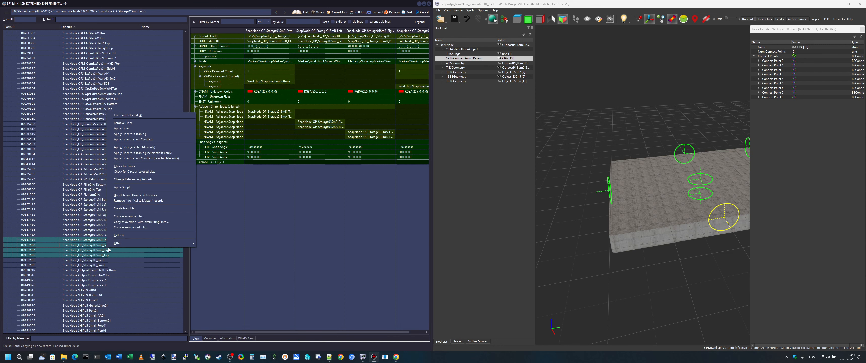
left_click(150, 228)
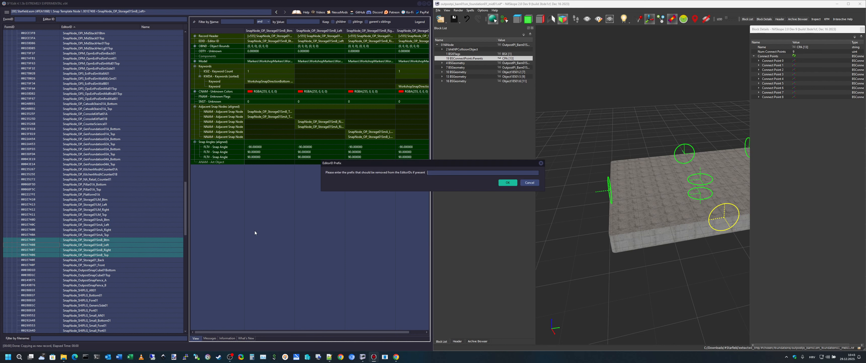
left_click(507, 182)
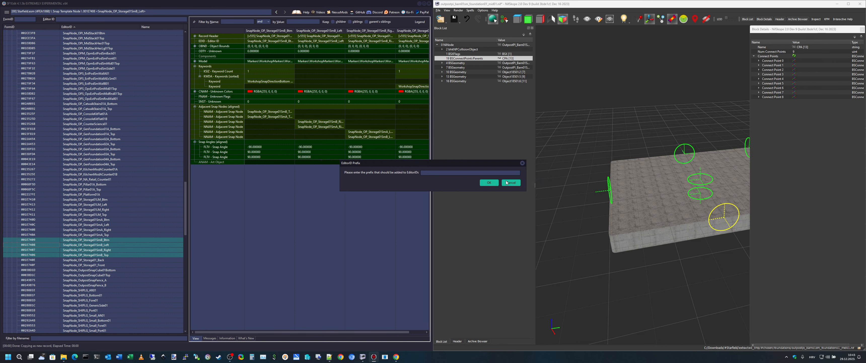
left_click(507, 183)
key("Return")
key("space")
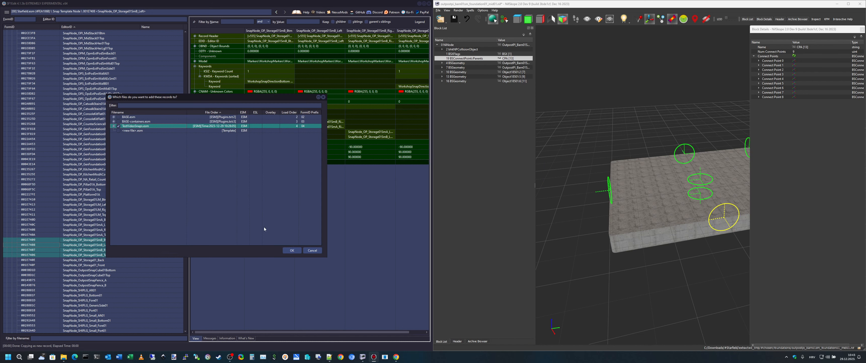
left_click(291, 250)
Collapse Starfield.esm, view a copied SnapNode_OP_Storage01SmB_Right node in TestVideoSnaps.esm and open its first adjacent snap node.
left_click(139, 154)
key("Left")
key("Left")
key("Left")
key("Left")
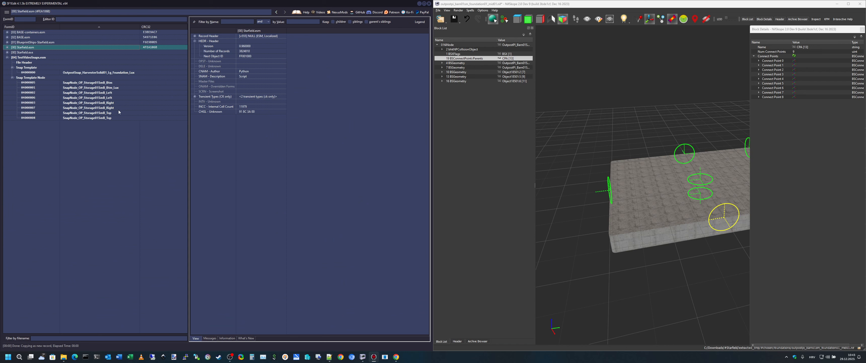
left_click(97, 104)
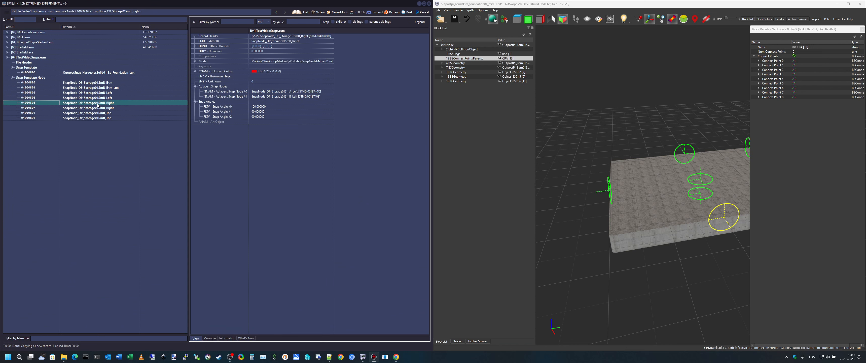
double_click(302, 91)
scroll(118, 306, "down", 3)
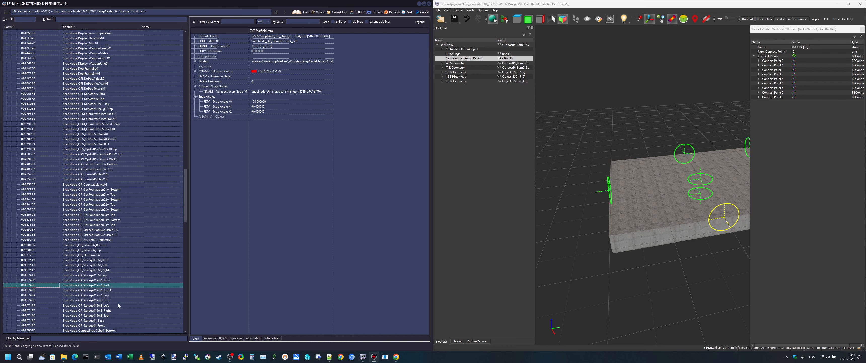
Copy the BASE-containers.esm OutpostSnap_StorageContainer01Large template into TestVideoSnaps.esm as a new record with EditorID OutpostSnap_StorageContainer01Large_Lux.
left_click(215, 338)
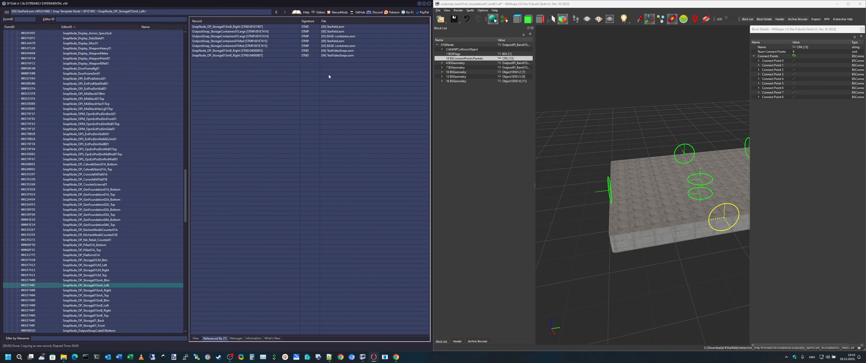
left_click(261, 36)
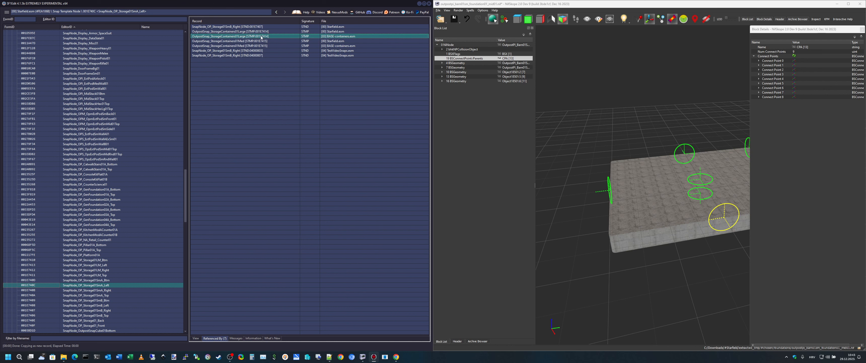
right_click(242, 38)
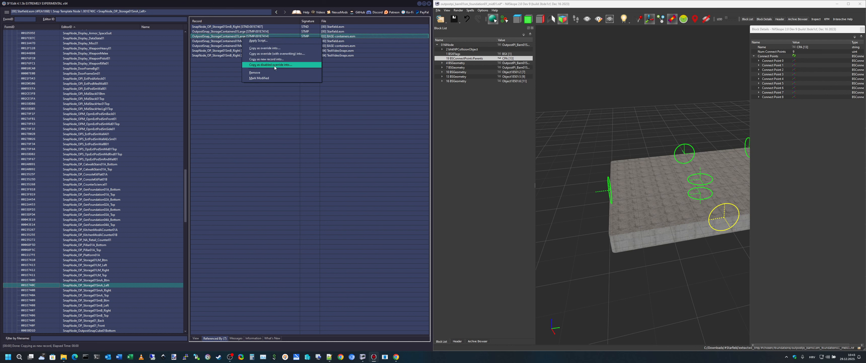
left_click(266, 59)
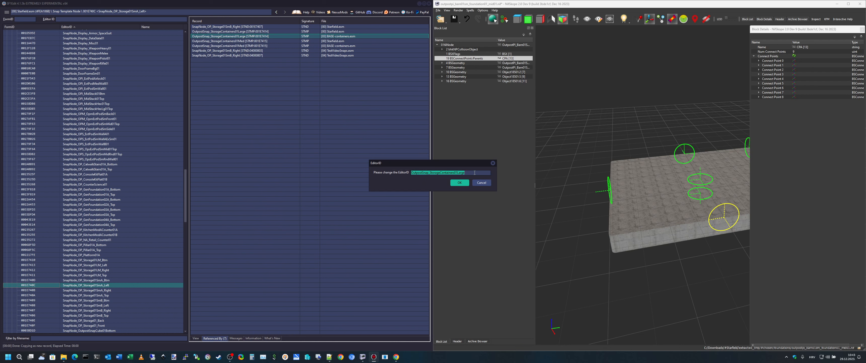
left_click(475, 173)
key("Return")
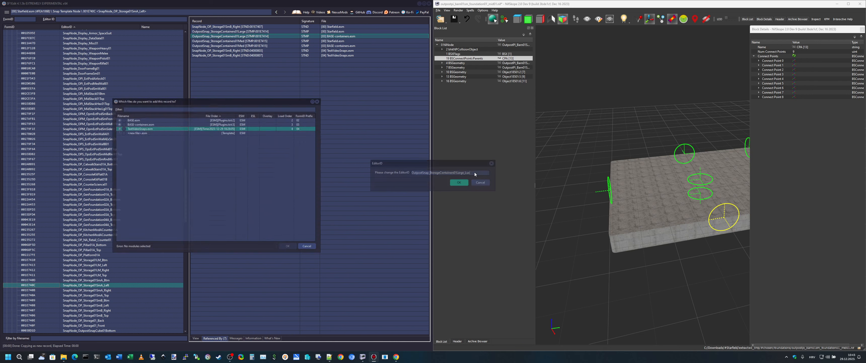
left_click(291, 250)
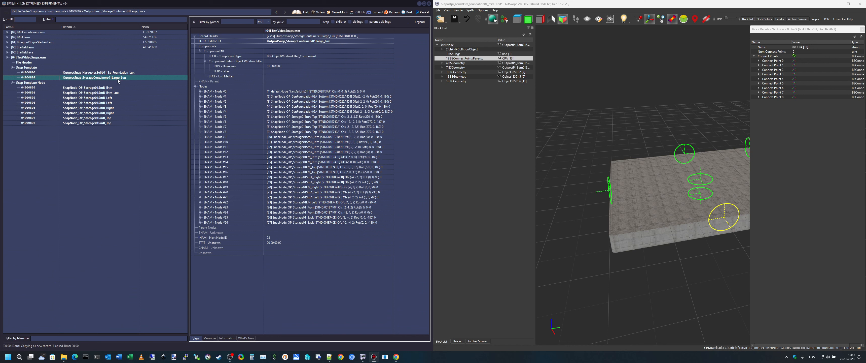
Examine the copied storage container template's node list, checking its back, front, left, right and top snap node entries.
left_click(126, 73)
left_click(128, 78)
left_click(325, 223)
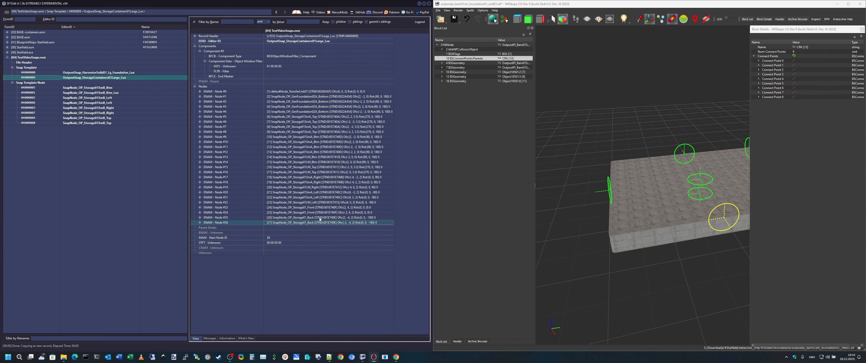
left_click(313, 217)
left_click(314, 213)
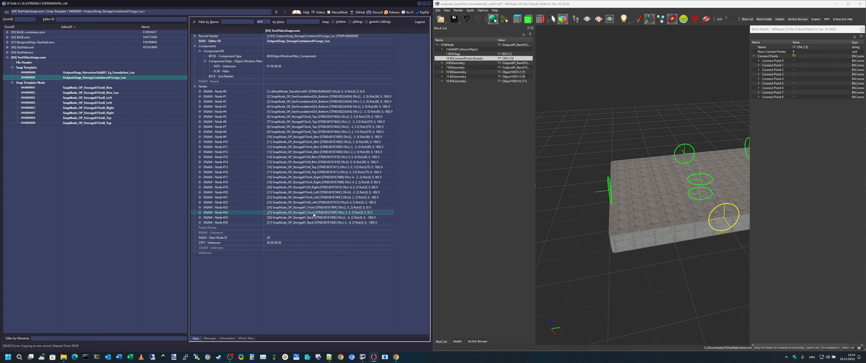
left_click(319, 197)
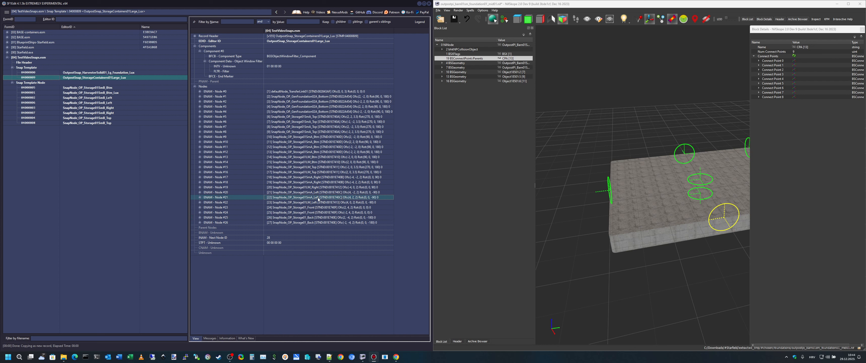
left_click(317, 182)
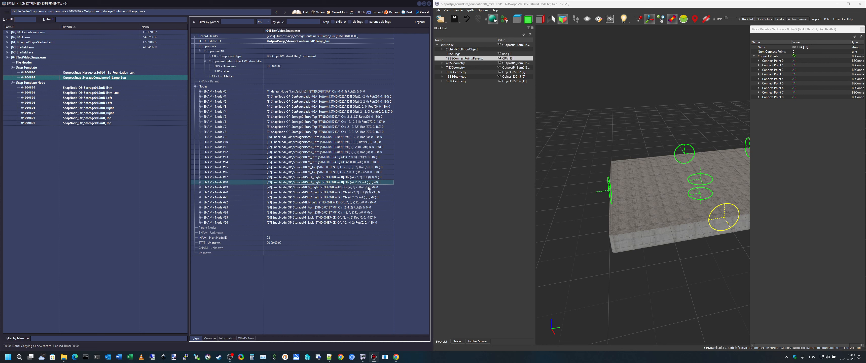
left_click(316, 162)
left_click(316, 168)
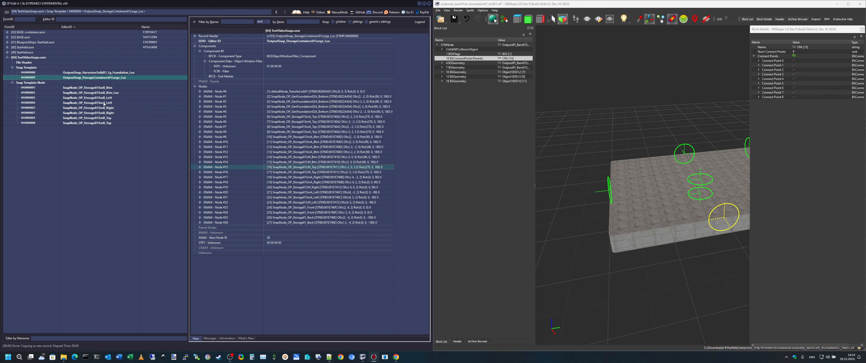
Remove the duplicate SnapNode_OP_Storage01SmB Btm, Left, Right and Top records from TestVideoSnaps.esm, keeping the renamed bottom node and one of each other.
left_click(115, 113)
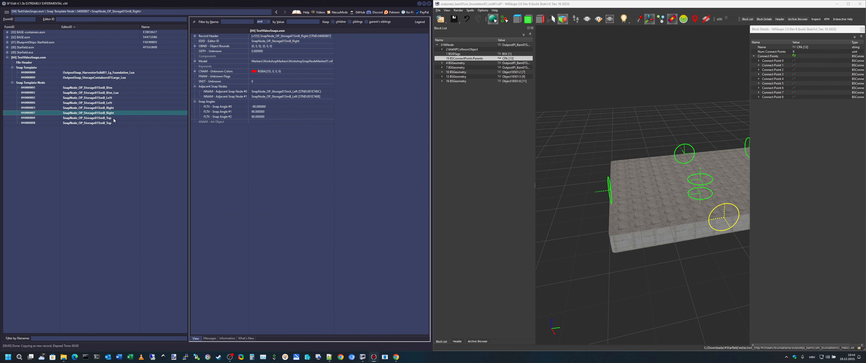
key("shift+Down")
left_click(113, 97, "ctrl")
left_click(114, 88, "ctrl")
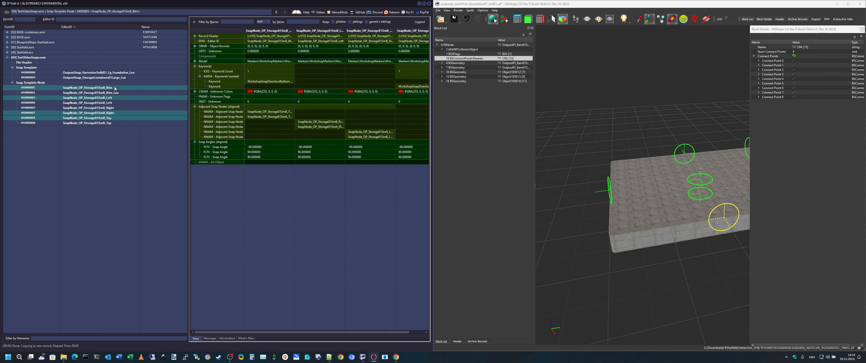
right_click(115, 87)
left_click(128, 191)
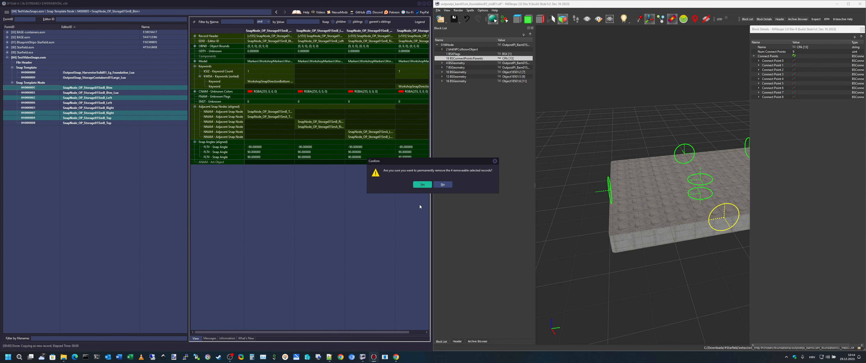
left_click(423, 184)
View the remaining left node and the SnapNode_OP_Storage01SmB_Btm_Lux record to check their adjacent snap nodes.
left_click(114, 92)
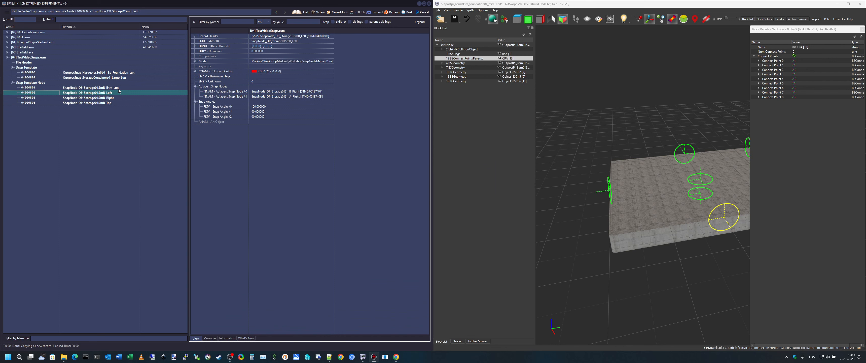
left_click(94, 88)
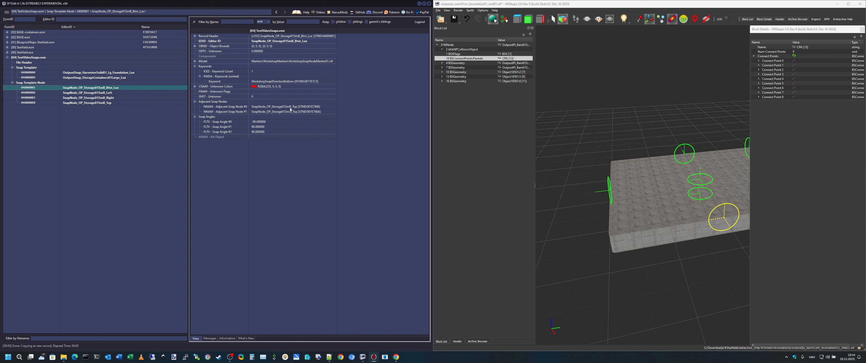
Examine both adjacent snap node entries in the SnapNode_OP_Storage01SmB_Btm_Lux record.
left_click(286, 108)
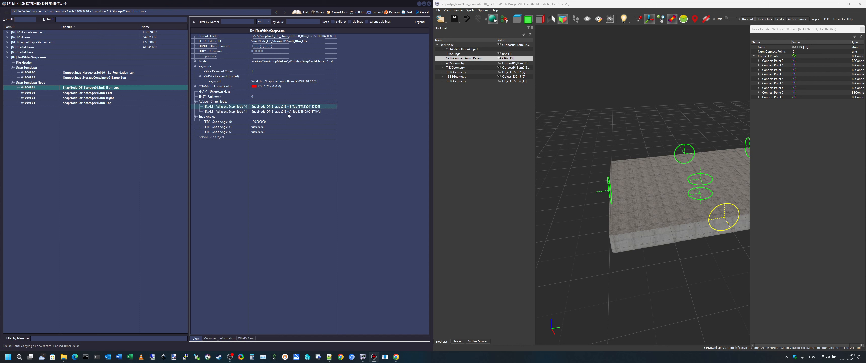
left_click(294, 112)
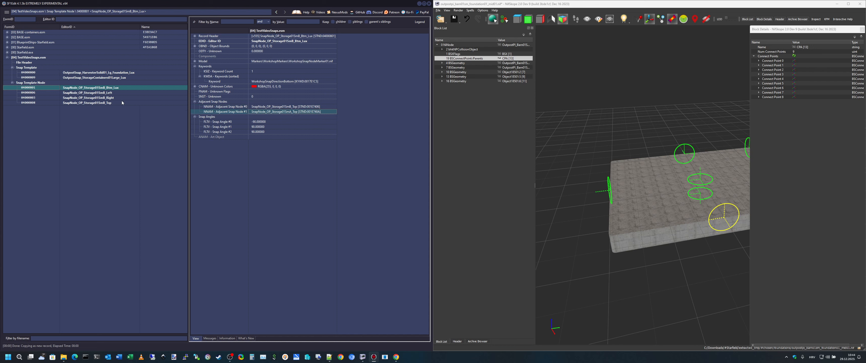
left_click(290, 108)
left_click(291, 111)
left_click(292, 108)
left_click(294, 111)
left_click(296, 108)
left_click(297, 112)
Review the SnapNode_OP_Storage01SmB Top record, and compare the adjacent snap nodes listed in the Left and Right records.
left_click(113, 103)
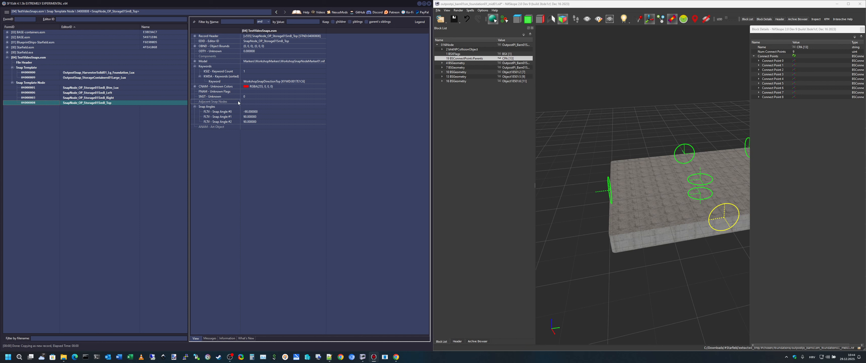
left_click(112, 93)
left_click(109, 99)
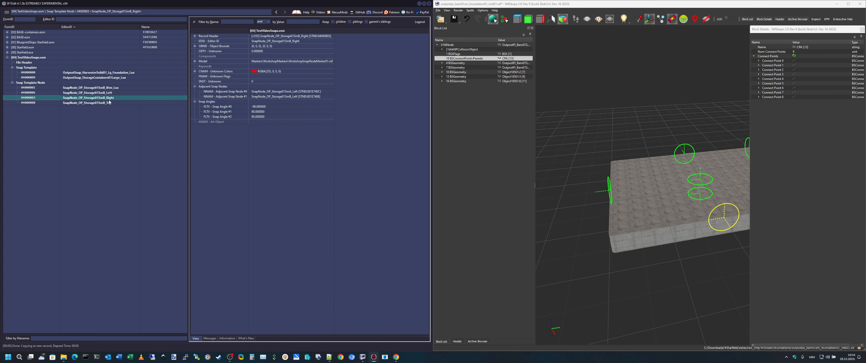
left_click(112, 94)
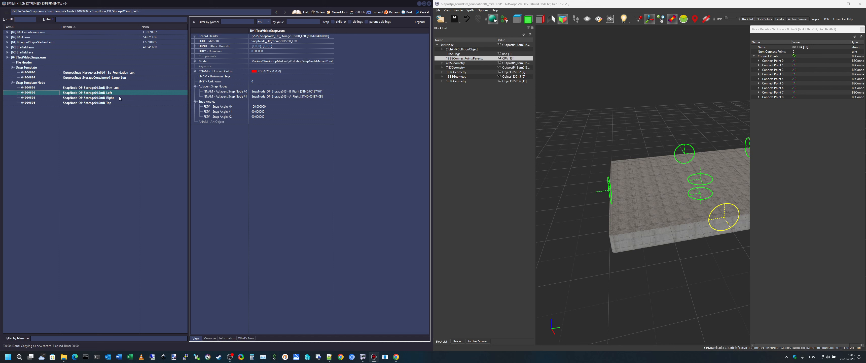
left_click(298, 93)
left_click(299, 97)
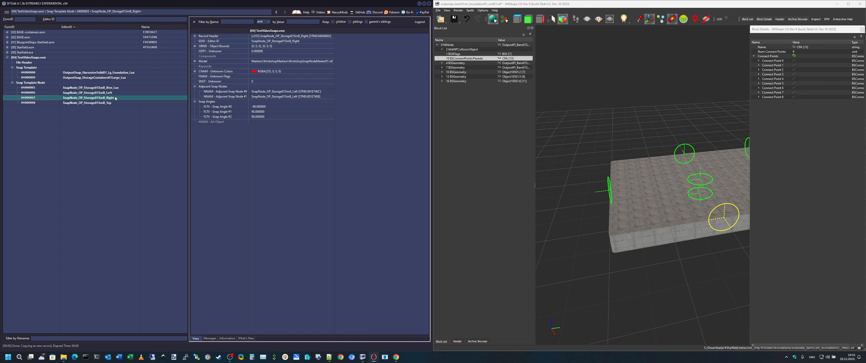
left_click(295, 93)
left_click(290, 97)
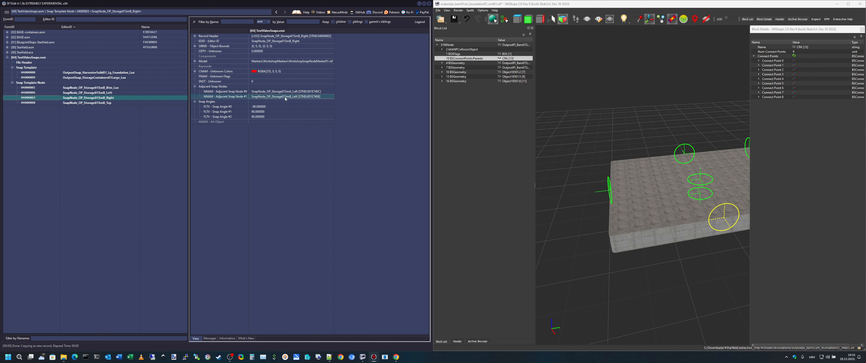
left_click(113, 93)
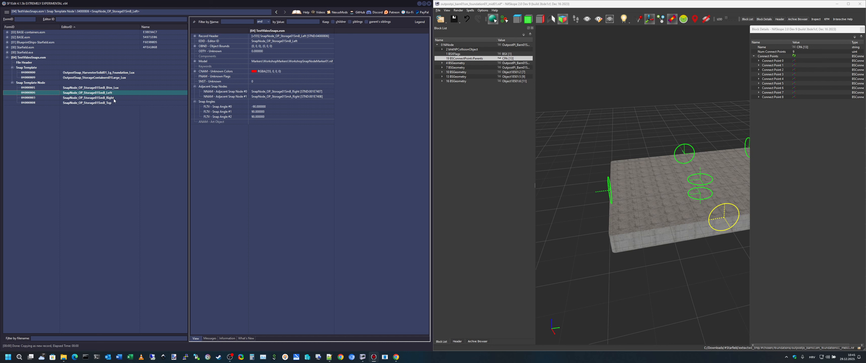
left_click(114, 98)
left_click(113, 94)
left_click(114, 98)
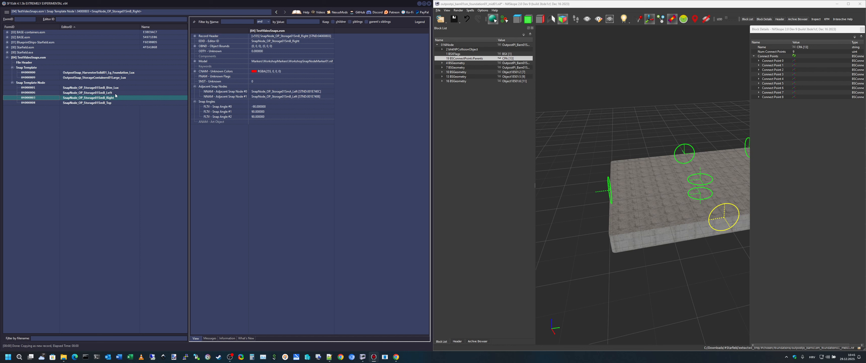
left_click(114, 93)
left_click(115, 98)
Switch to NifSkope and locate Connect Points 2 and 3 on the foundation model from several angles.
left_click(771, 70)
mouse_move(652, 217)
left_mouse_down()
mouse_move(698, 233)
mouse_move(641, 225)
left_mouse_up()
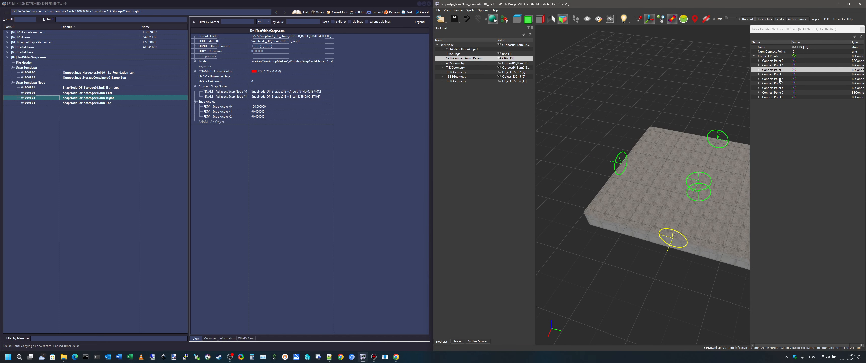
left_click(263, 7)
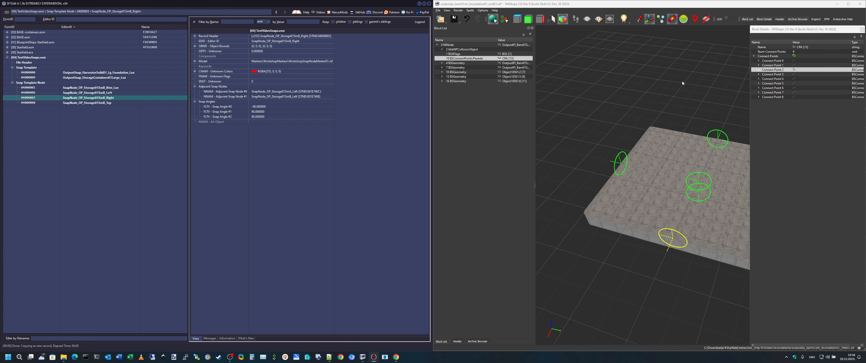
left_click_drag(685, 242, 749, 239)
left_click(778, 74)
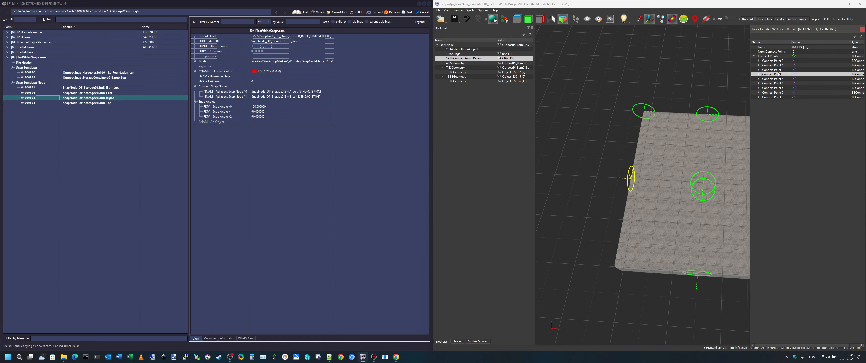
left_click(780, 70)
left_click_drag(717, 220, 689, 218)
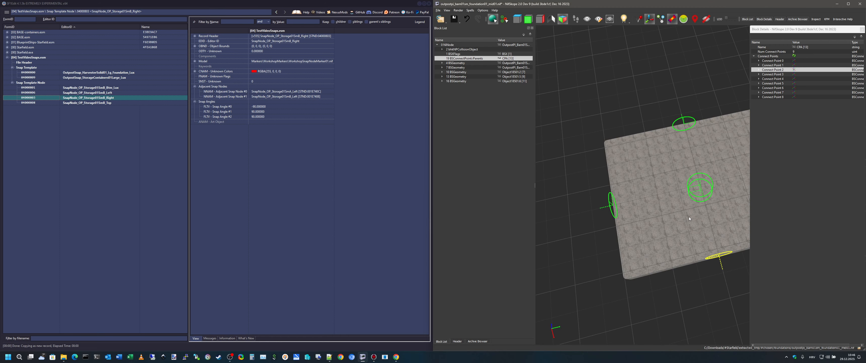
left_click(781, 74)
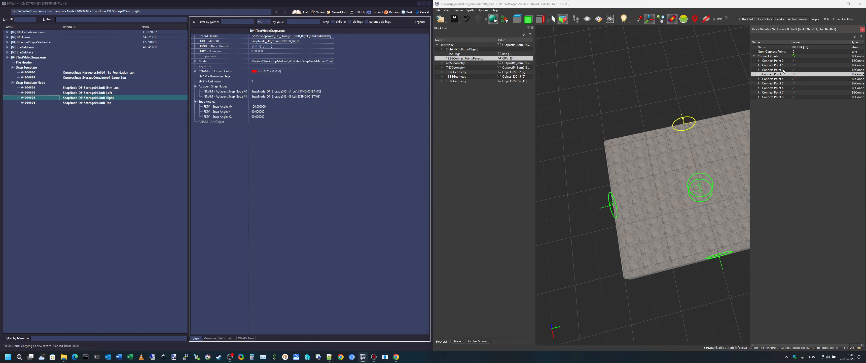
Compare the snap node names assigned to Connect Points 2 and 3, then collapse both entries.
left_click(760, 74)
left_click(759, 70)
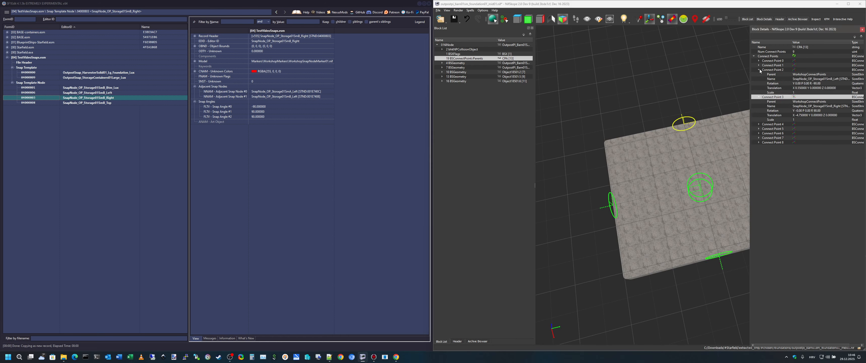
left_click(842, 106)
left_click(840, 79)
left_click(840, 107)
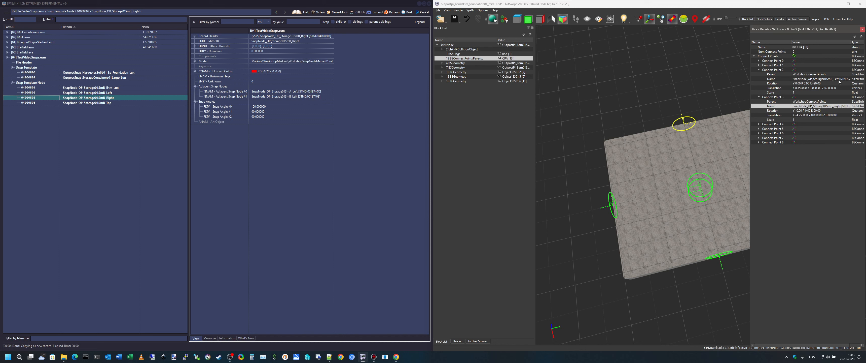
left_click(760, 70)
left_click(760, 74)
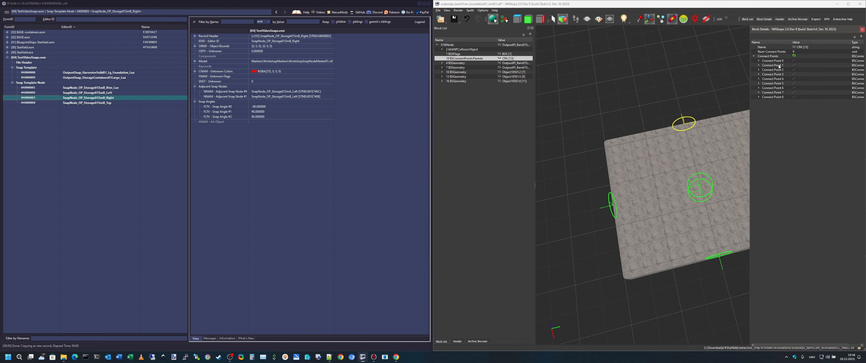
Locate Connect Points 0, 1, 4 and 5 on the foundation model.
left_click(778, 62)
left_click(778, 66)
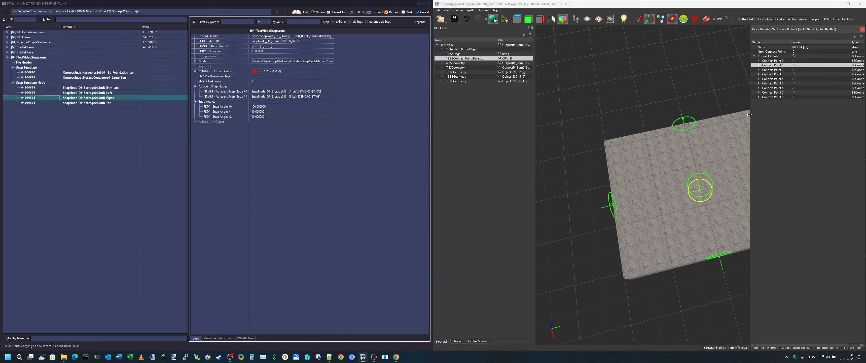
left_click_drag(730, 161, 739, 138)
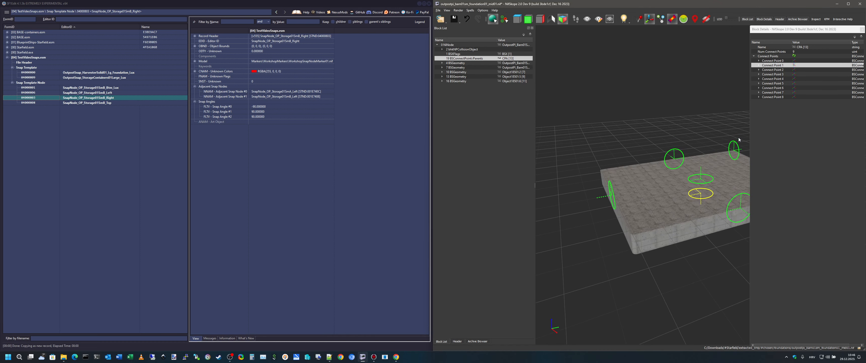
left_click(781, 79)
left_click(781, 84)
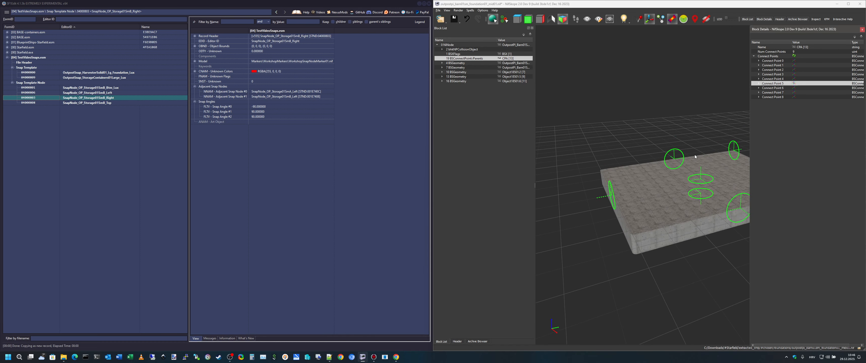
left_click_drag(707, 152, 713, 171)
left_click(782, 84)
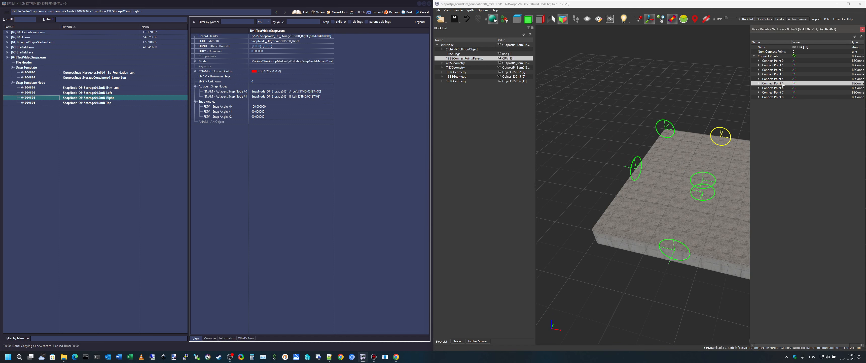
Expand Connect Points 4 and 5 and compare their assigned snap node names.
left_click(760, 78)
left_click(759, 106)
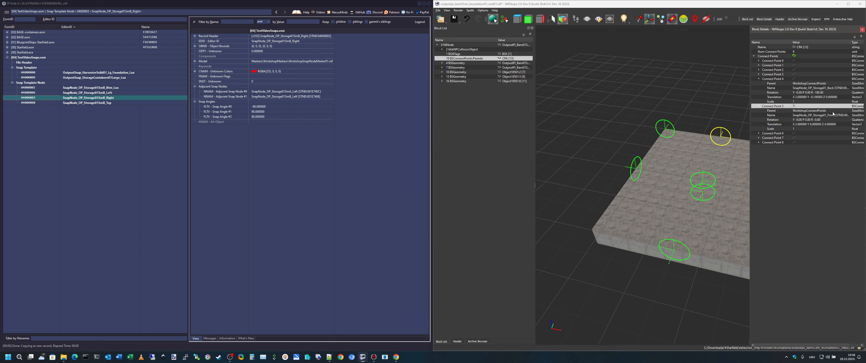
left_click(833, 88)
left_click(834, 115)
left_click(835, 88)
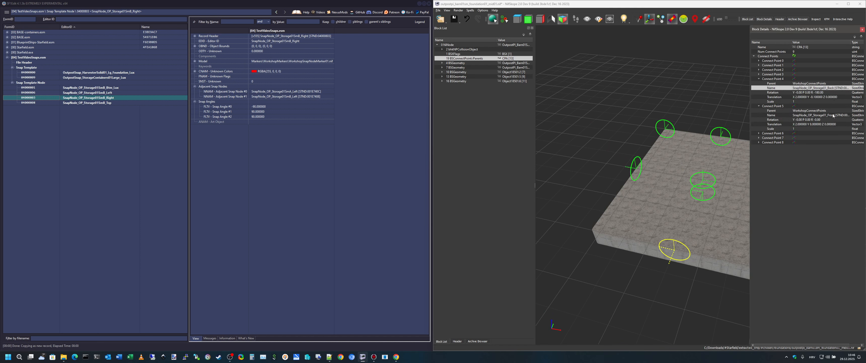
left_click(832, 115)
Switch to SF1Edit, add an adjacent snap node entry to SnapNode_OP_Storage01SmB_Right, and try to assign the SnapNode_OP_Storage01SmB_Top record to it.
left_click(410, 175)
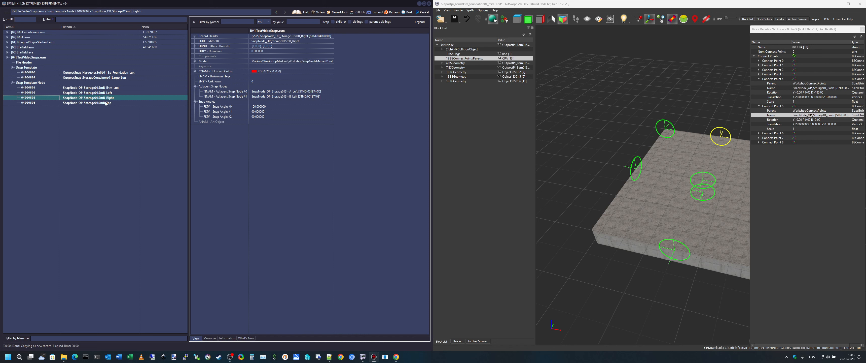
left_click(300, 92)
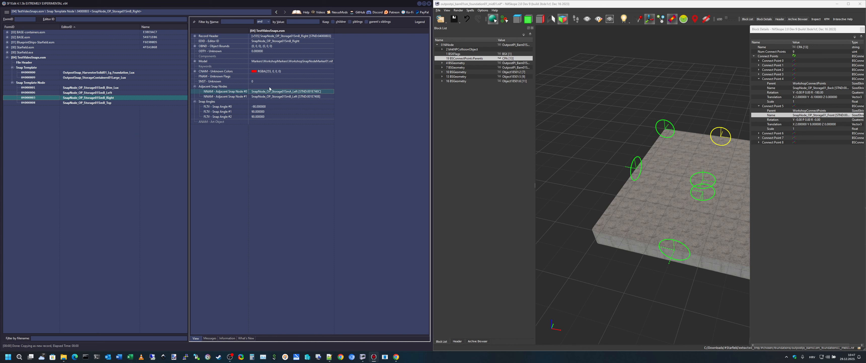
left_click(202, 87)
right_click(281, 89)
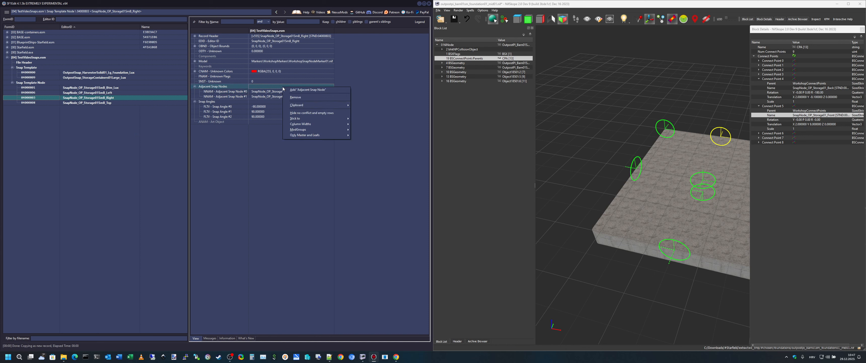
left_click(292, 91)
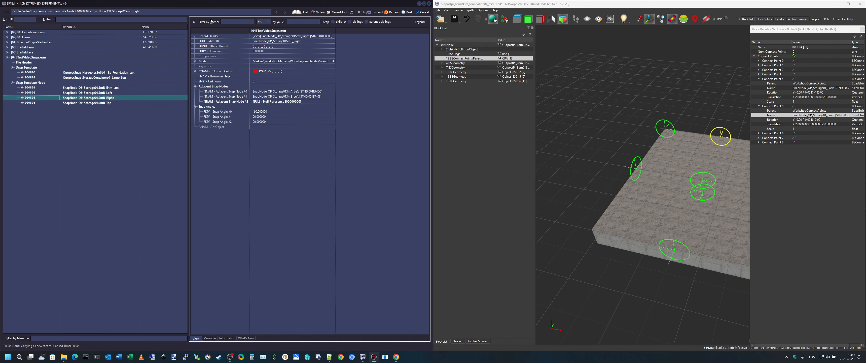
left_click_drag(111, 103, 295, 101)
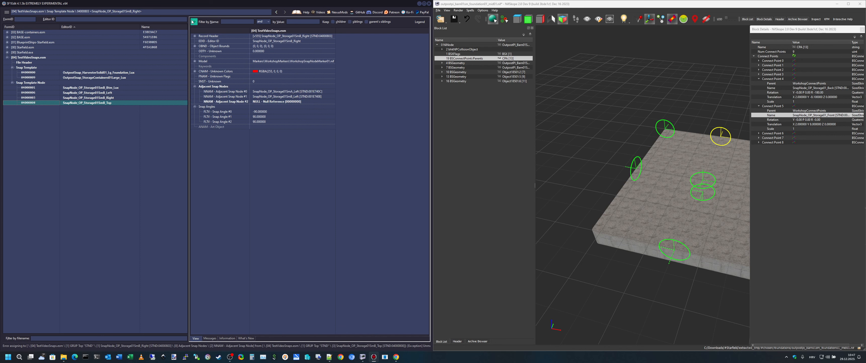
left_click(111, 93)
left_click(112, 98)
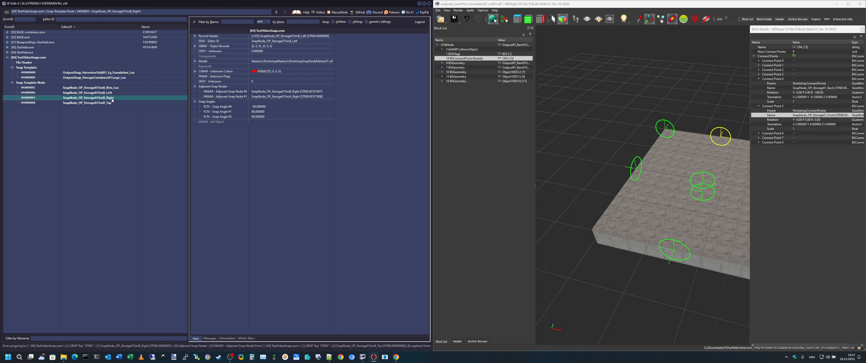
Read the assignment error through to its exception text in the message log.
left_click(211, 337)
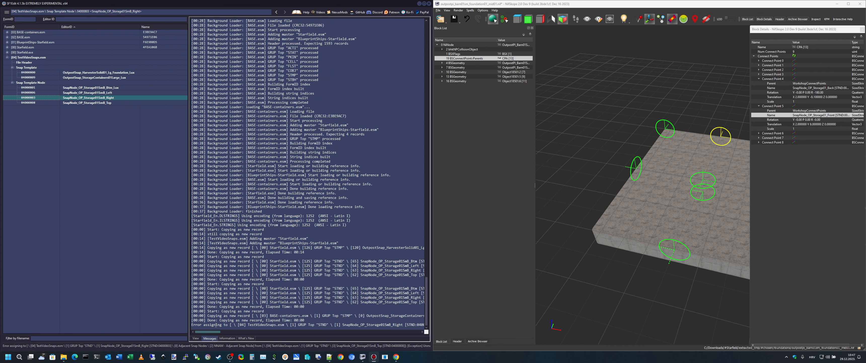
left_click_drag(193, 325, 268, 322)
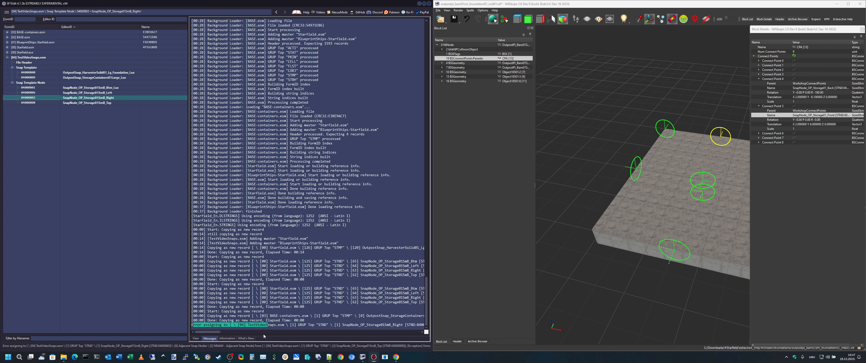
left_click_drag(213, 331, 328, 324)
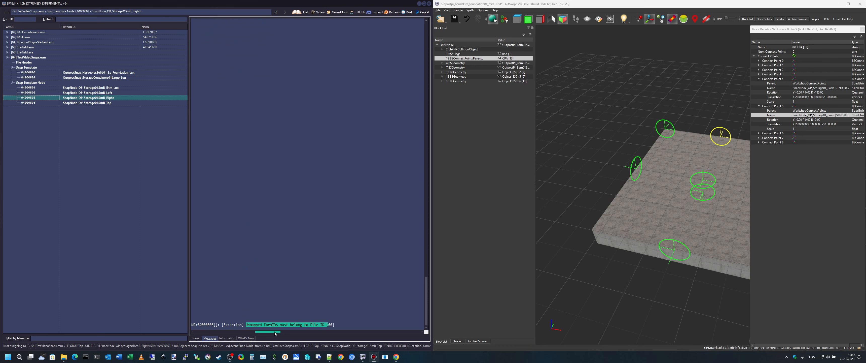
left_click_drag(274, 333, 213, 333)
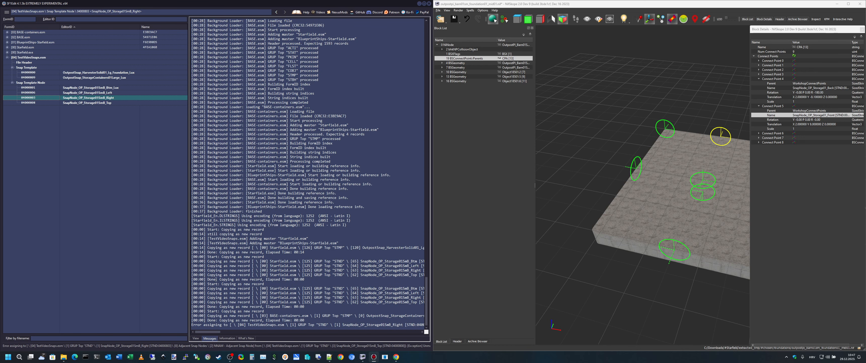
Compare the adjacent snap nodes of the Btm_Lux, Left, Right and Top snap template node records in TestVideoSnaps.esm.
left_click(107, 88)
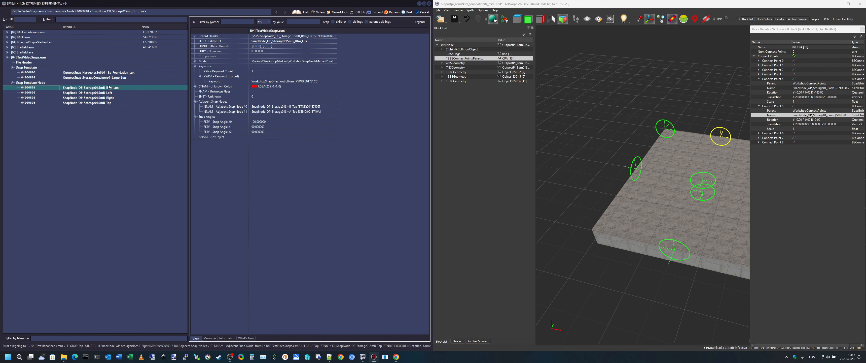
left_click(126, 92)
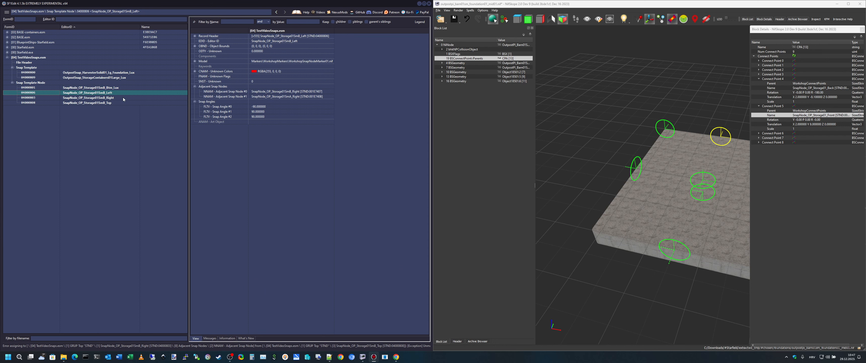
left_click(124, 97)
left_click(120, 103)
left_click(122, 92)
left_click(124, 89)
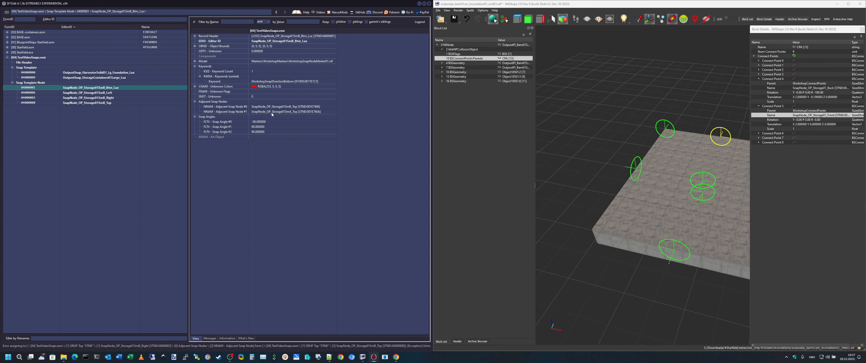
left_click(268, 102)
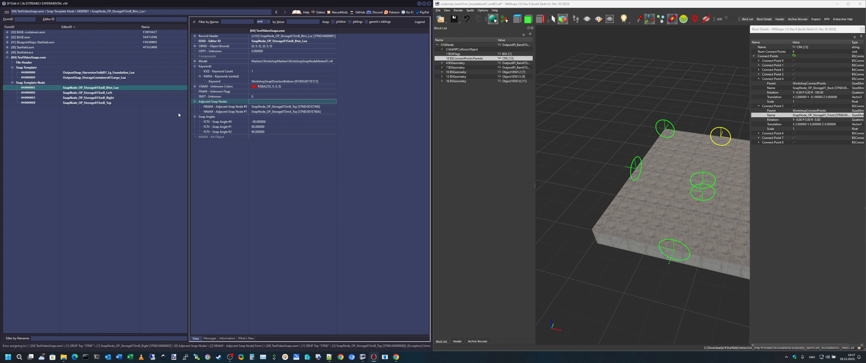
Follow the adjacent node reference of SnapNode_OP_Storage01SmB_Btm_Lux to the Top record in Starfield.esm and look over the neighbouring snap node records.
left_click(312, 107)
double_click(312, 108)
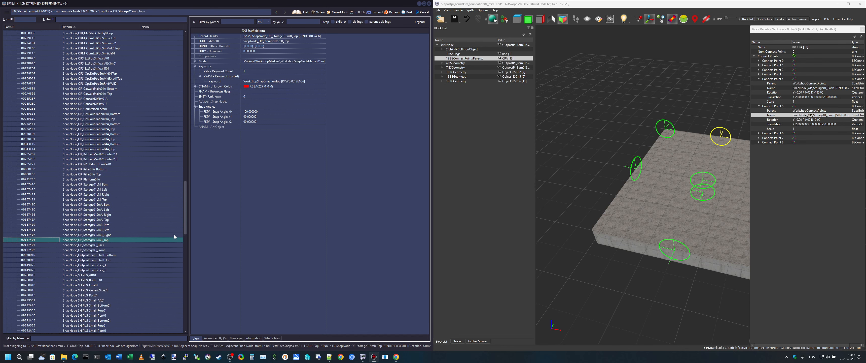
scroll(174, 236, "down", 7)
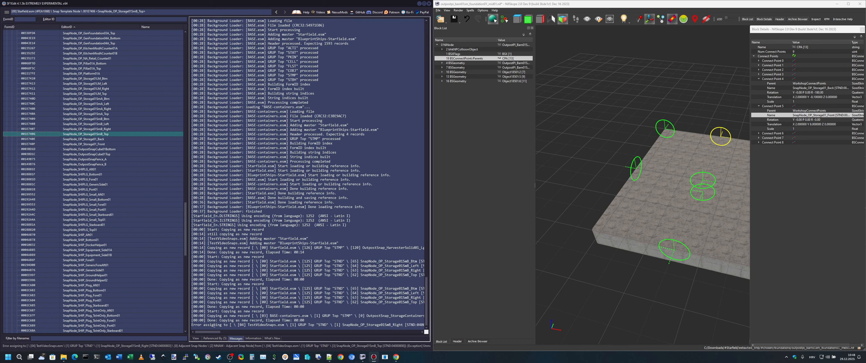
left_click(155, 220)
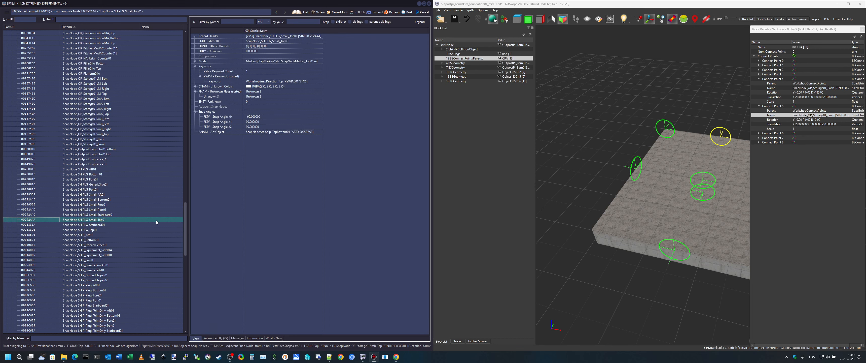
Collapse the Starfield.esm tree and set Adjacent Snap Node #2 of SnapNode_OP_Storage01SmB_Right in TestVideoSnaps.esm to 001E7406.
key("Left")
key("Left")
key("Left")
key("Left")
key("Down")
key("Down")
key("Down")
key("Down")
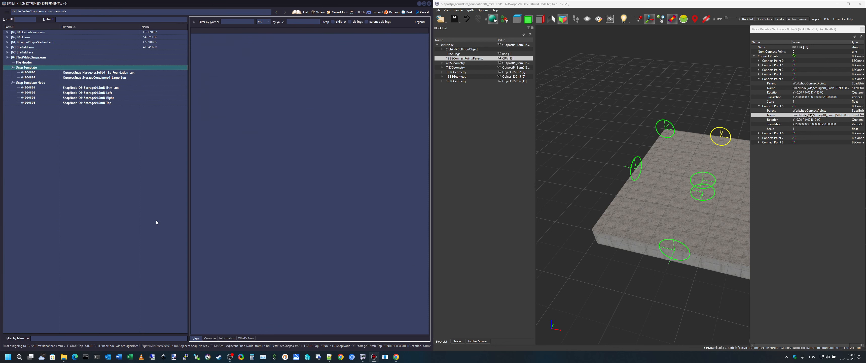
key("Down")
key("Down")
key("Down")
key("Down")
key("Down")
key("Up")
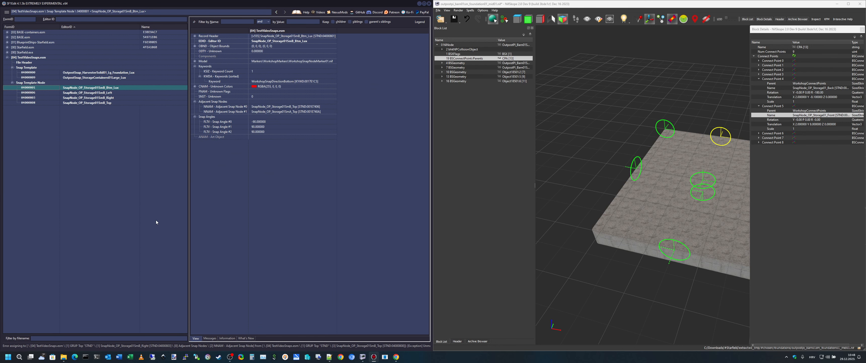
key("Down")
key("Down")
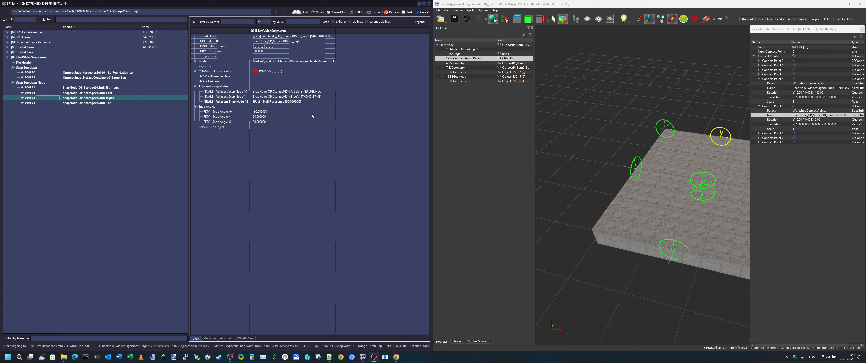
left_click(309, 102)
key("F2")
type("001E7406")
key("Return")
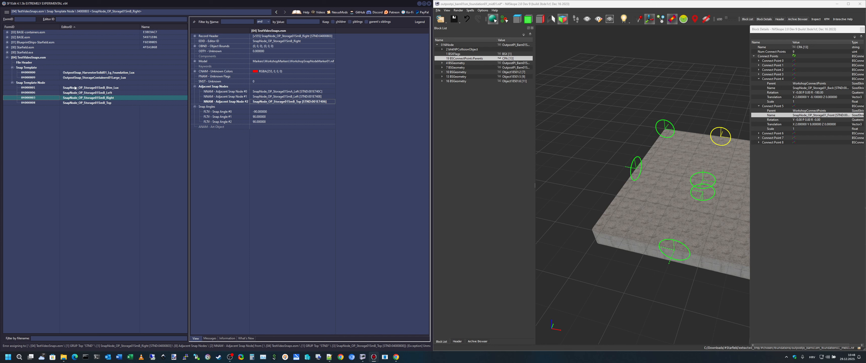
Review the adjacent snap nodes of the Btm_Lux and Left records against the extended list of SnapNode_OP_Storage01SmB_Right.
left_click(40, 88)
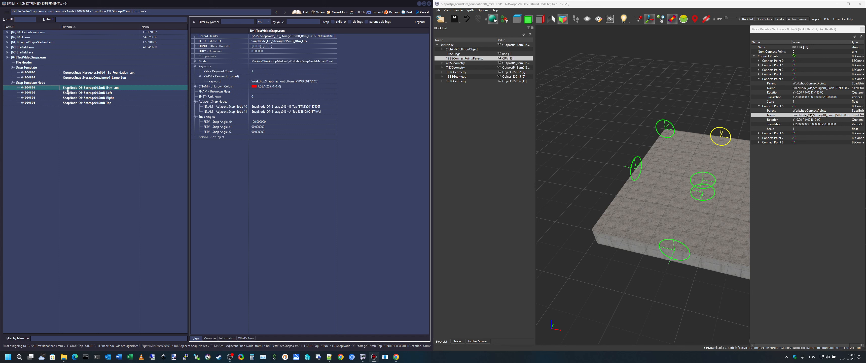
left_click(110, 93)
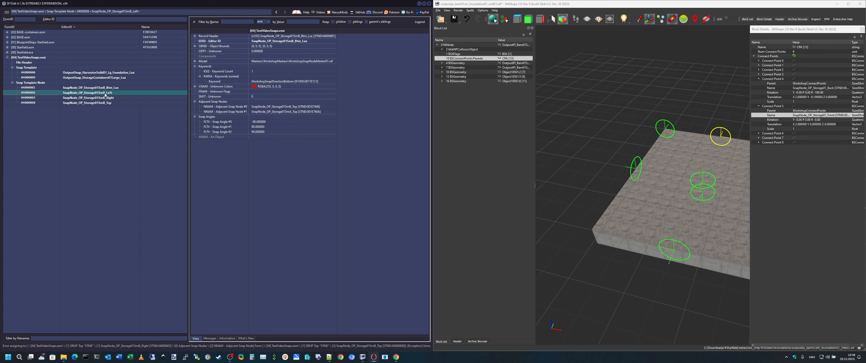
left_click(113, 89)
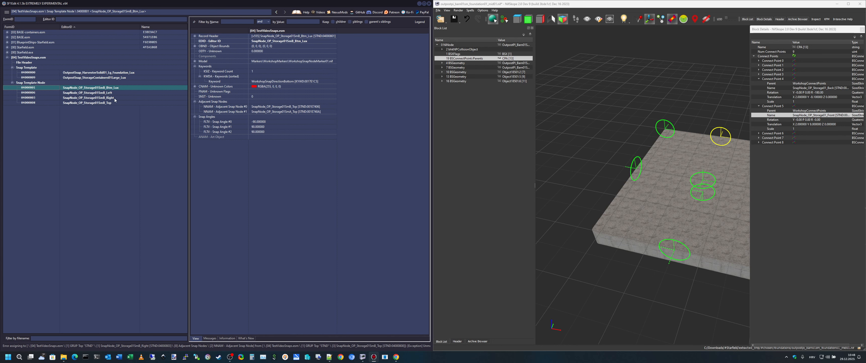
left_click(114, 99)
left_click(306, 101)
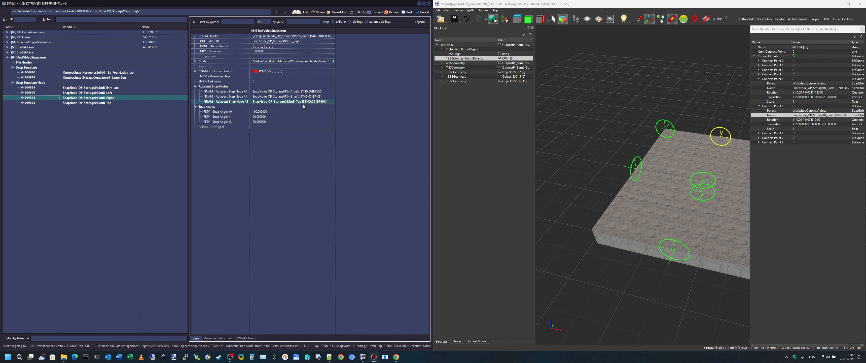
left_click(279, 88)
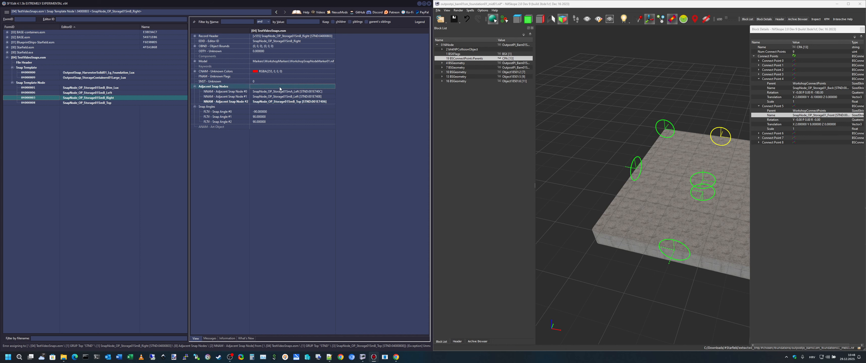
left_click(295, 102)
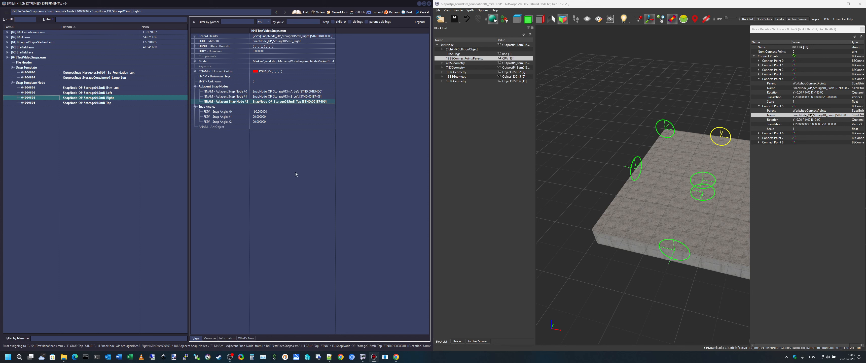
Remove the whole Snap Template Node group from TestVideoSnaps.esm.
left_click(43, 82)
left_click(49, 101)
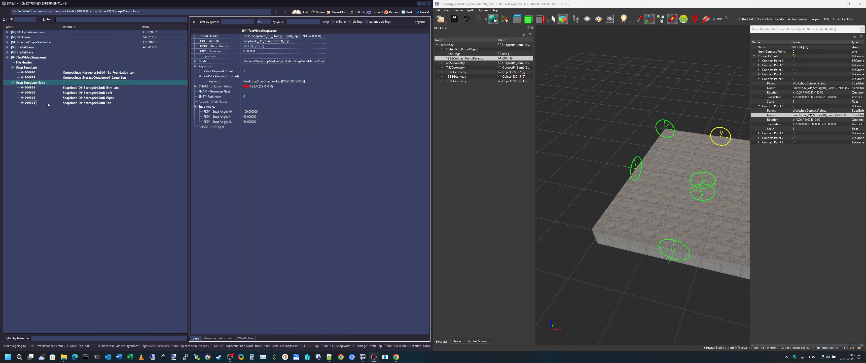
left_click(48, 84)
right_click(48, 84)
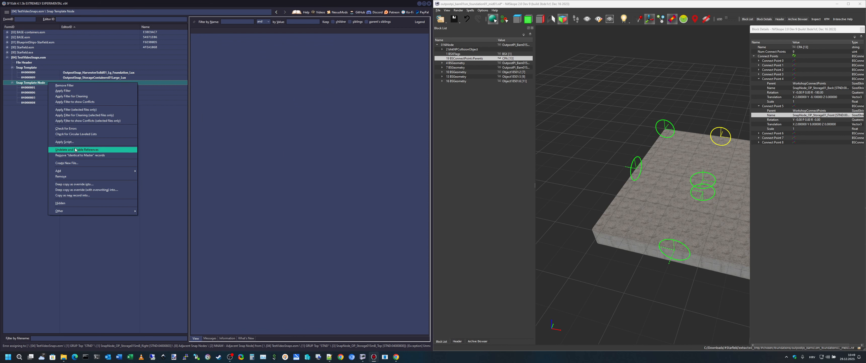
left_click(104, 176)
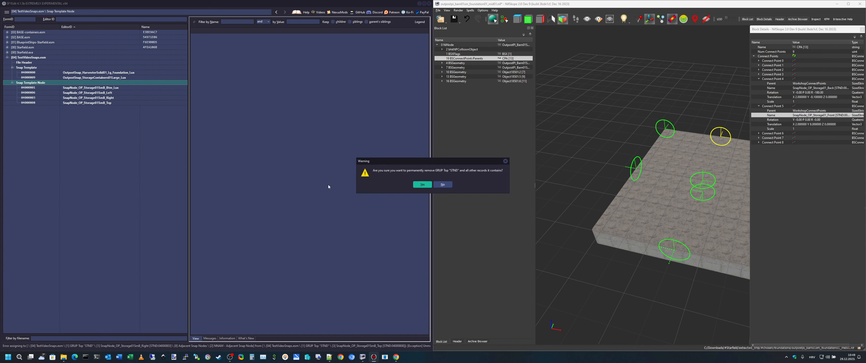
left_click(423, 183)
Follow Node #2 of OutpostSnap_HarvesterSolid01_Lg_Foundation_Lux to its Left snap node record and get the FormID of that record's Adjacent Snap Node #0.
left_click(122, 73)
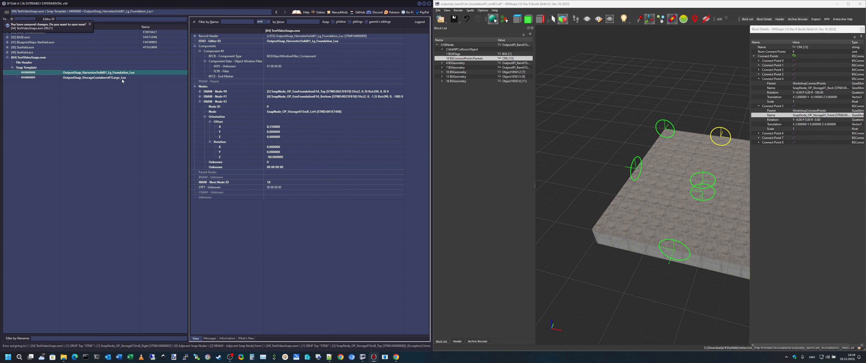
left_click(326, 113)
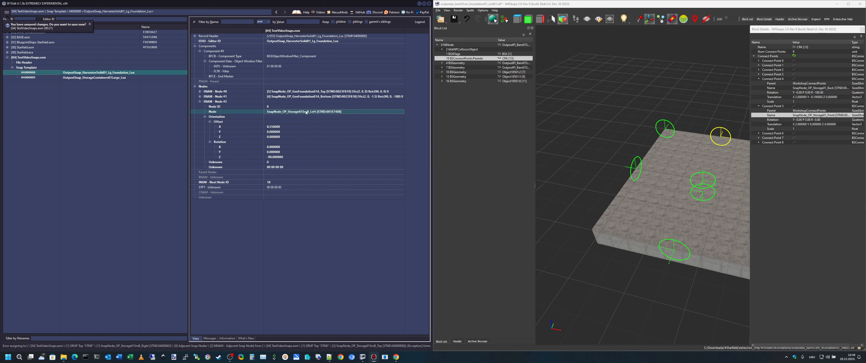
left_click(339, 113, "ctrl")
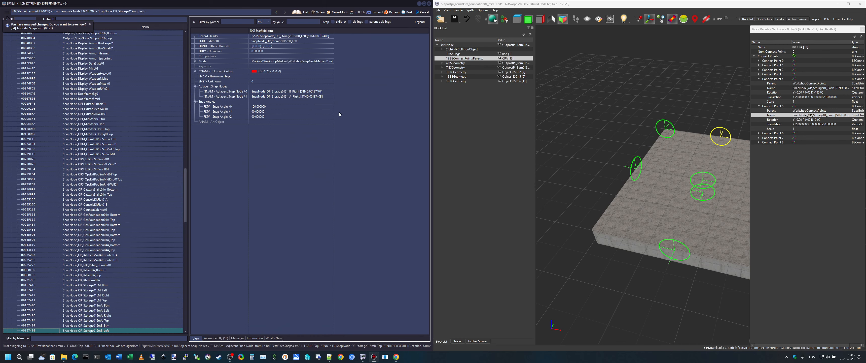
left_click(295, 92)
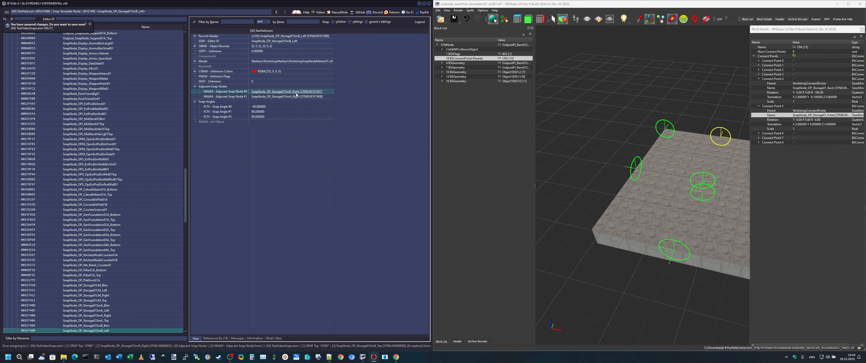
double_click(296, 93)
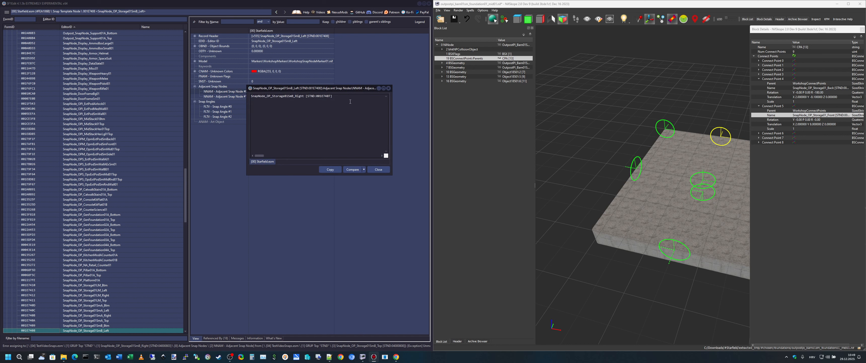
double_click(322, 96)
left_click(379, 170)
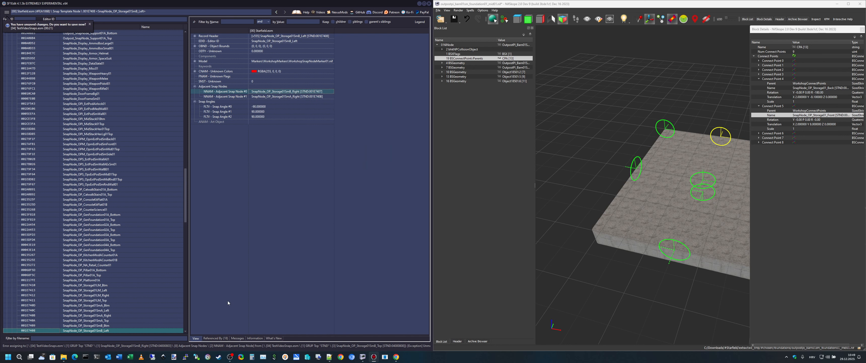
Collapse the Starfield.esm tree and add a node entry to the Nodes list of OutpostSnap_HarvesterSolid01_Lg_Foundation_Lux in TestVideoSnaps.esm.
left_click_drag(186, 195, 160, 42)
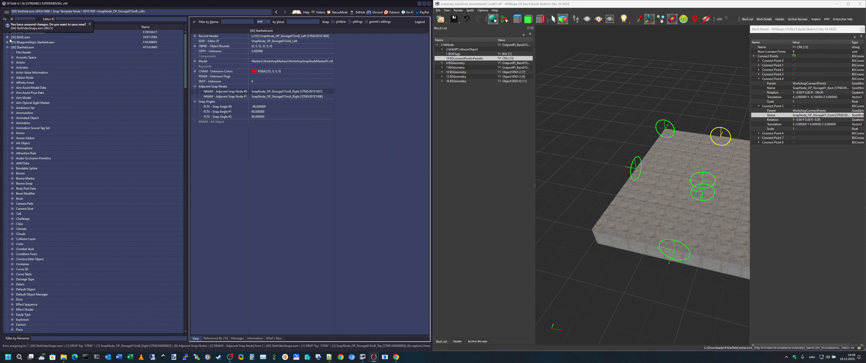
left_click(7, 47)
left_click(99, 78)
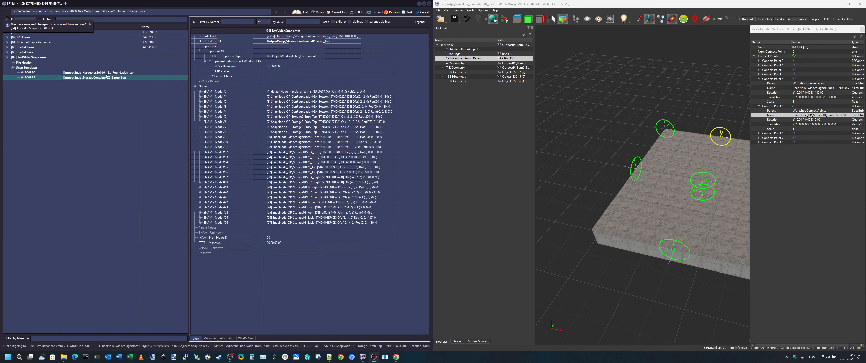
key("Left")
left_click(115, 73)
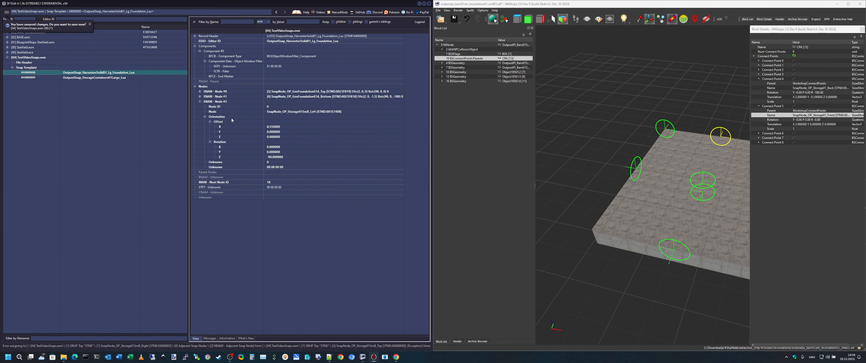
left_click(200, 101)
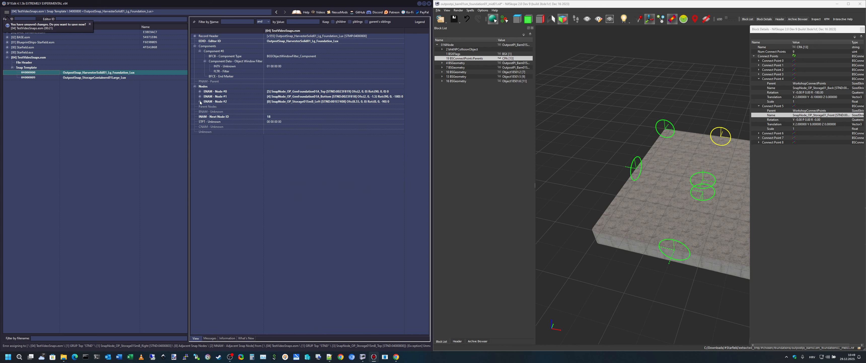
right_click(282, 89)
left_click(289, 90)
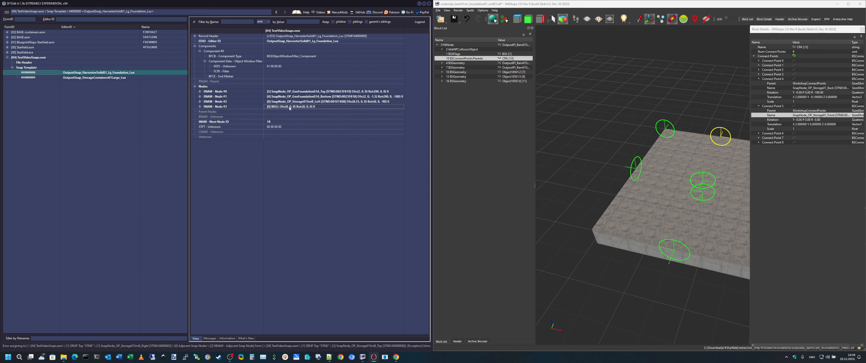
Assign SnapNode_OP_Storage01SmB_Right (001E7407) as the Node reference of the new Node #3 entry.
left_click(200, 106)
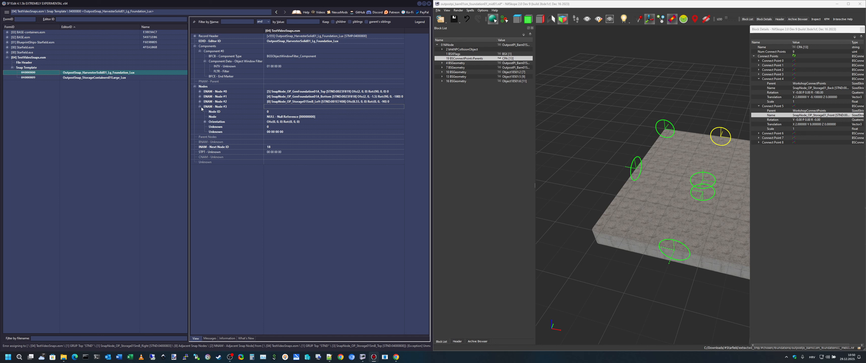
double_click(316, 116)
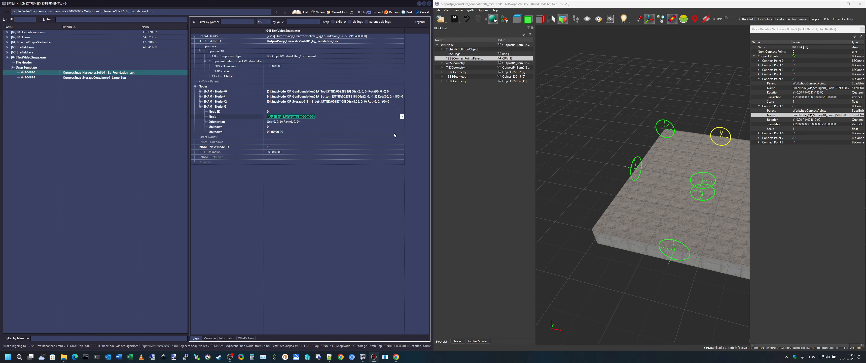
type("001E7407")
key("Return")
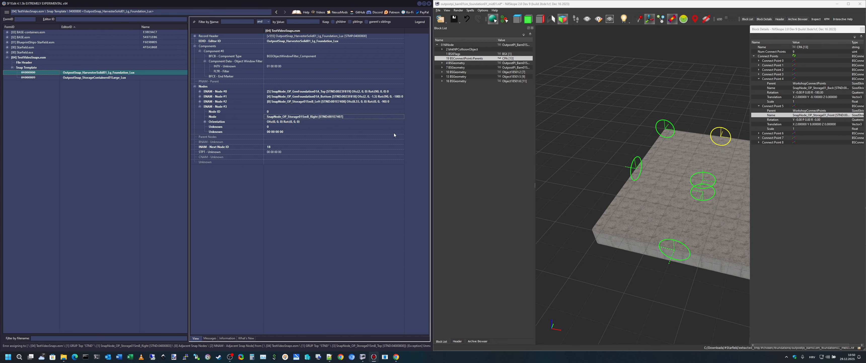
left_click(314, 101)
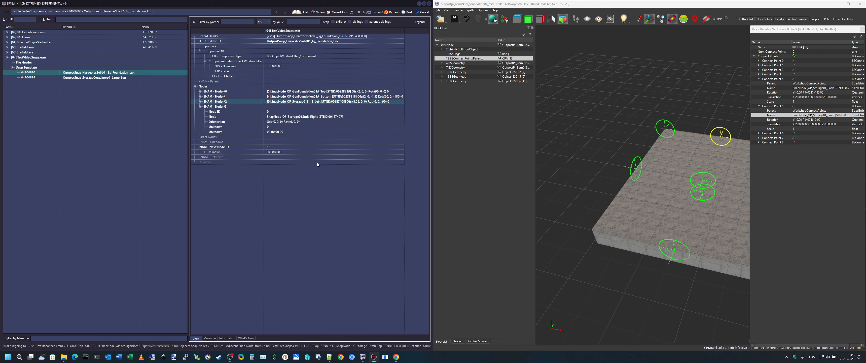
Expand Node #2 for comparison and set the Node ID of Node #3 to 1.
left_click(317, 117)
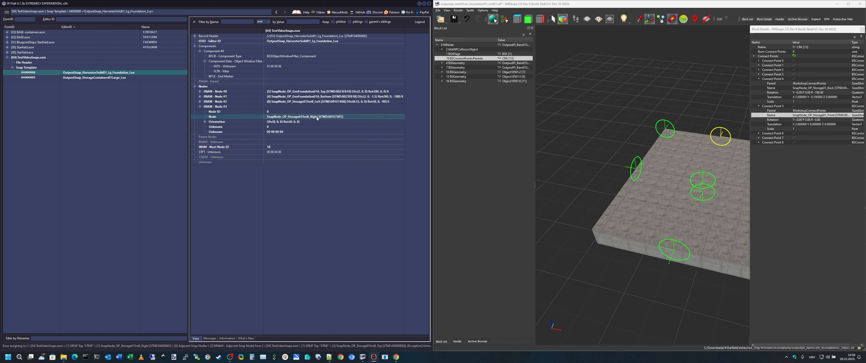
left_click(200, 101)
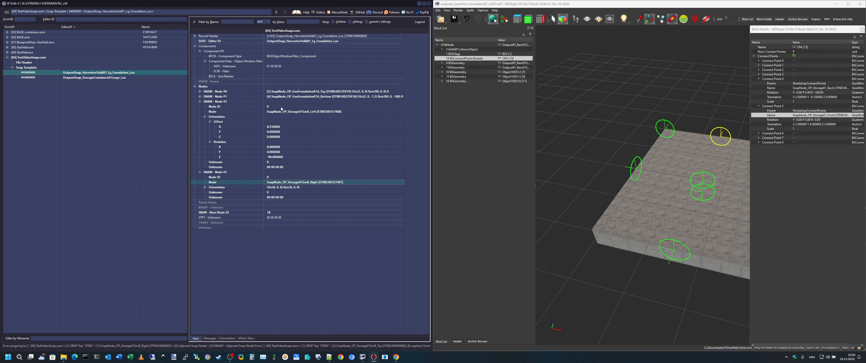
left_click(273, 107)
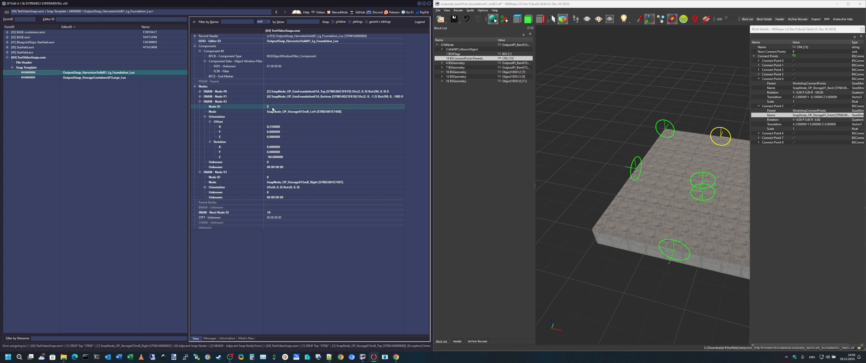
left_click(279, 176)
left_click(282, 177)
type("1")
key("Return")
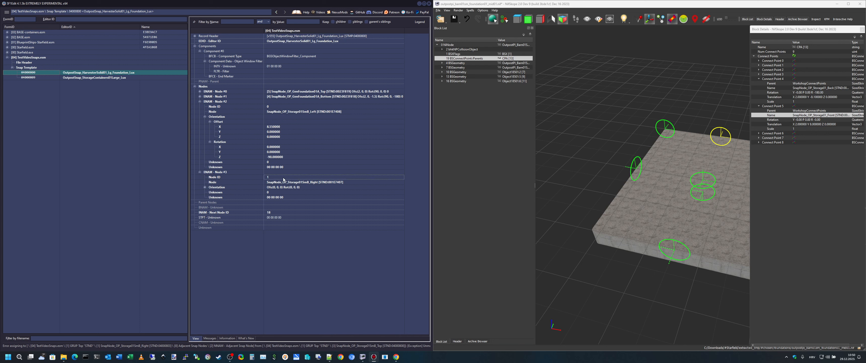
Expand the Orientation of Node #3 to show its Offset and Rotation values.
left_click(276, 183)
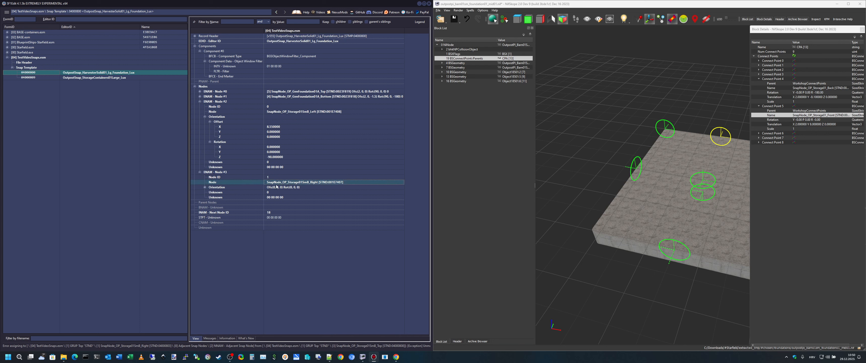
left_click(205, 187)
left_click(210, 197)
left_click(210, 192)
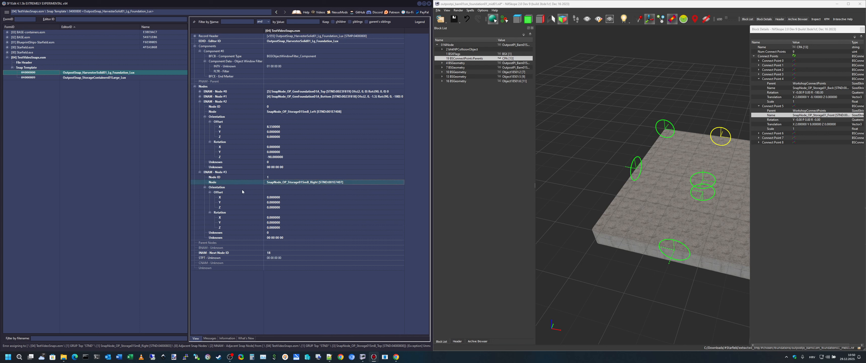
left_click(279, 198)
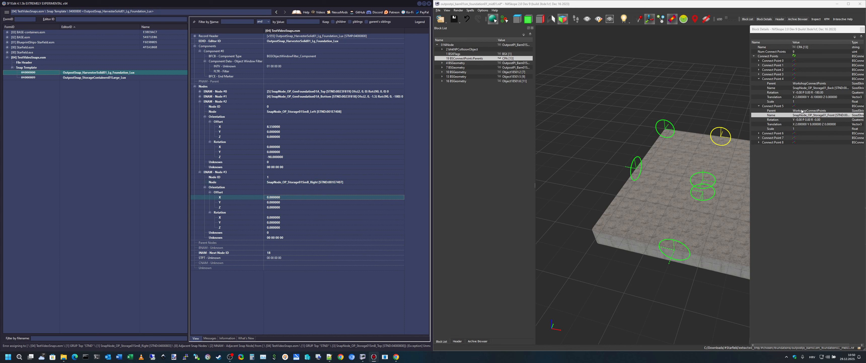
In NifSkope, collapse Connect Points 4 and 5 and check the rotation of Connect Point 3, SnapNode_OP_Storage01SmB_Right.
left_click(832, 120)
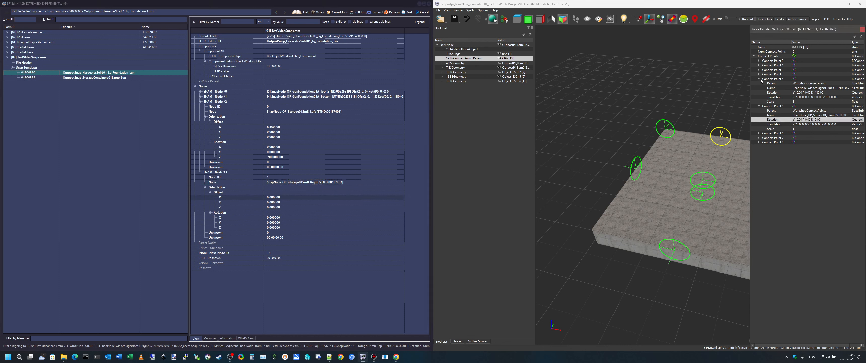
left_click(760, 79)
left_click(759, 83)
left_click(762, 70)
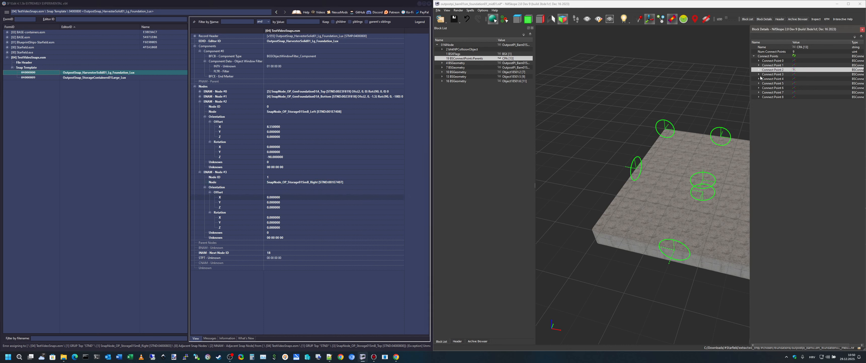
left_click(759, 74)
left_click(840, 83)
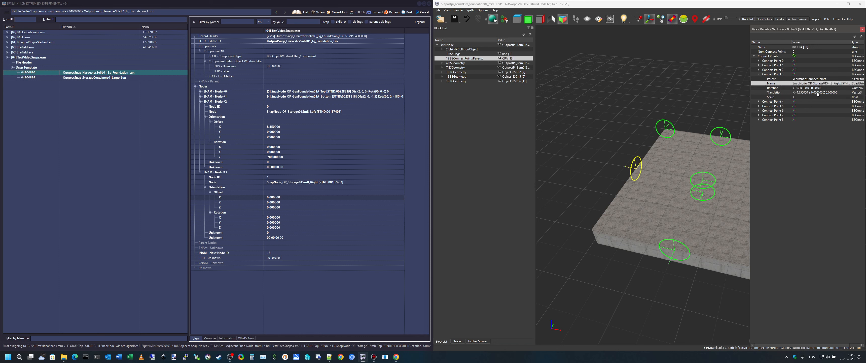
left_click(803, 90)
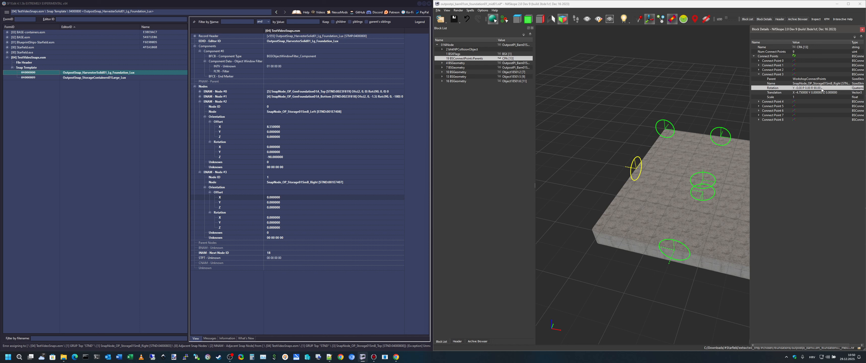
Back in SF1Edit, match Node #3 to Connect Point 3 by setting Rotation Z to 90 and Offset X to -4.75.
double_click(275, 228)
type("90")
key("Return")
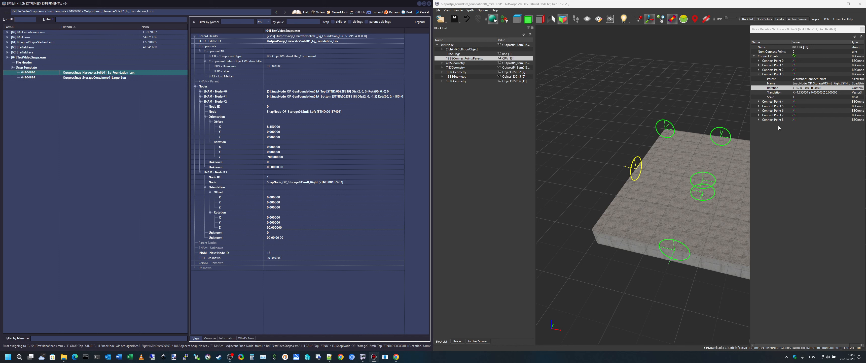
left_click(802, 93)
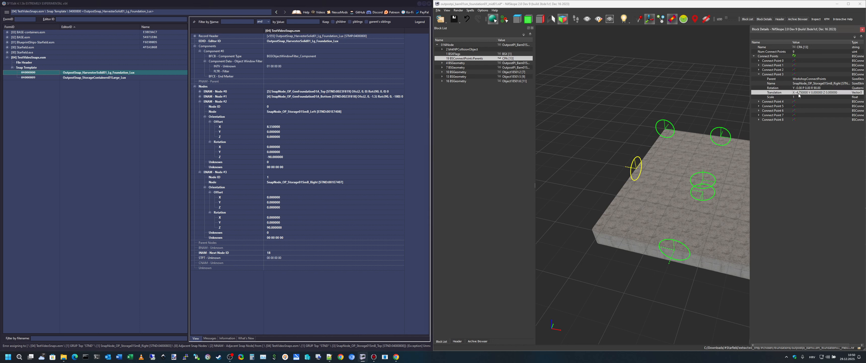
double_click(274, 198)
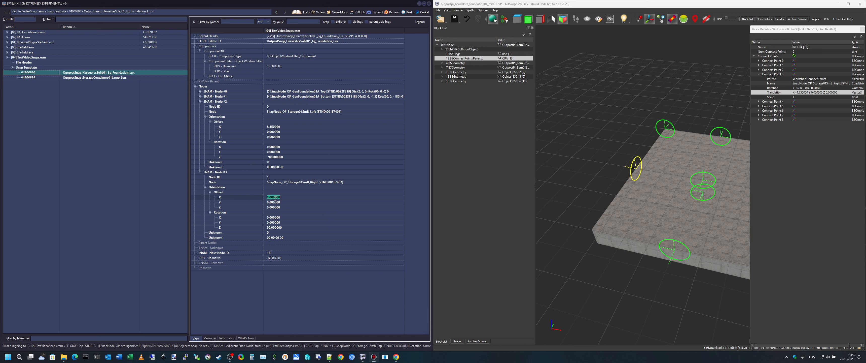
type("-4.75")
key("Return")
left_click(279, 206)
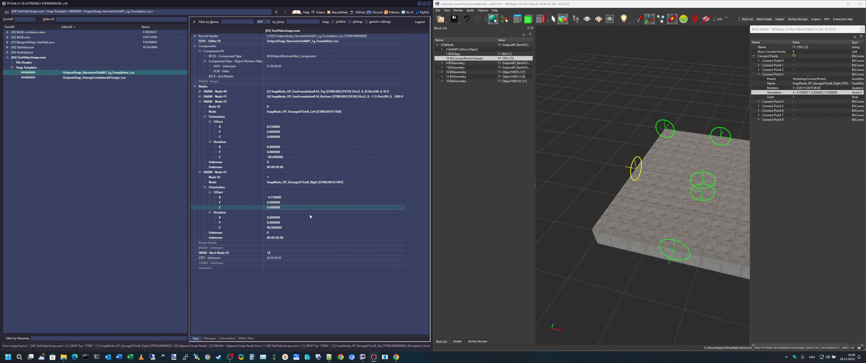
Collapse Node #3 and Node #2 to single-line summaries and review the Left and Right entries.
left_click(205, 188)
left_click(200, 172)
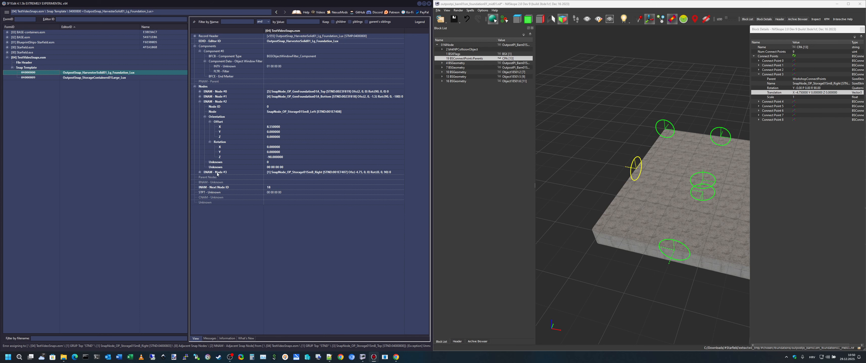
left_click(205, 117)
left_click(200, 102)
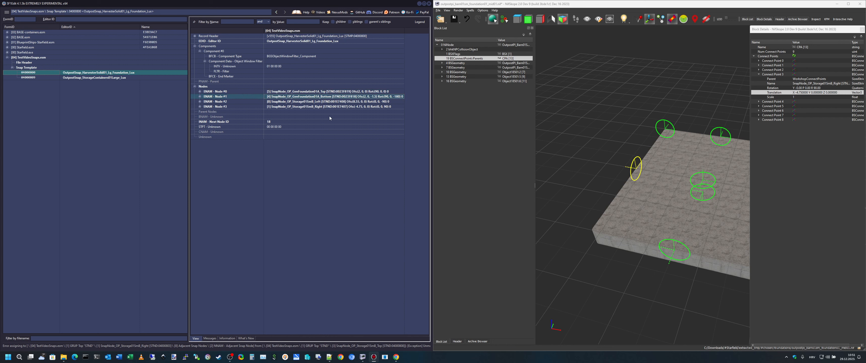
left_click(328, 103)
left_click(331, 107)
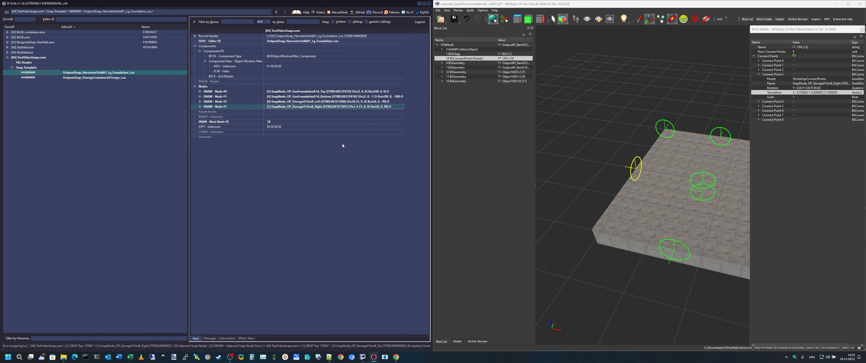
Add two more node entries to the Nodes list and expand both Node #4 and Node #5.
left_click(354, 87)
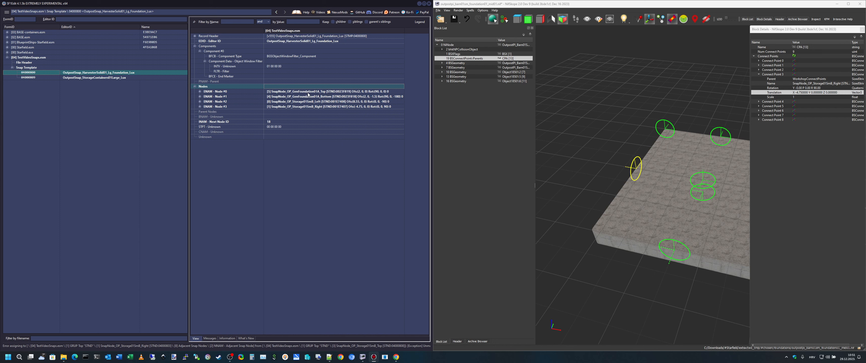
right_click(314, 87)
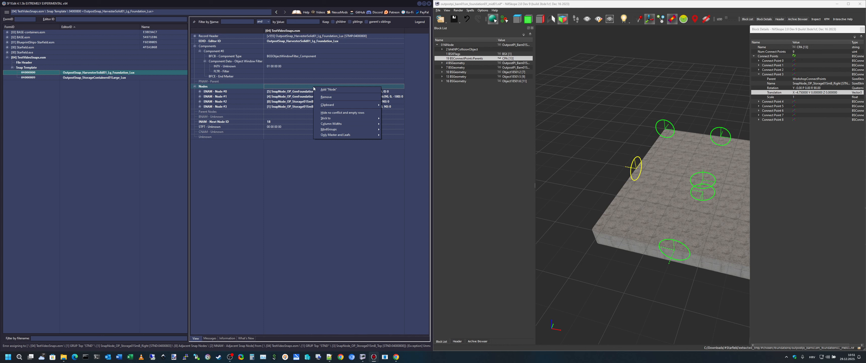
left_click(325, 89)
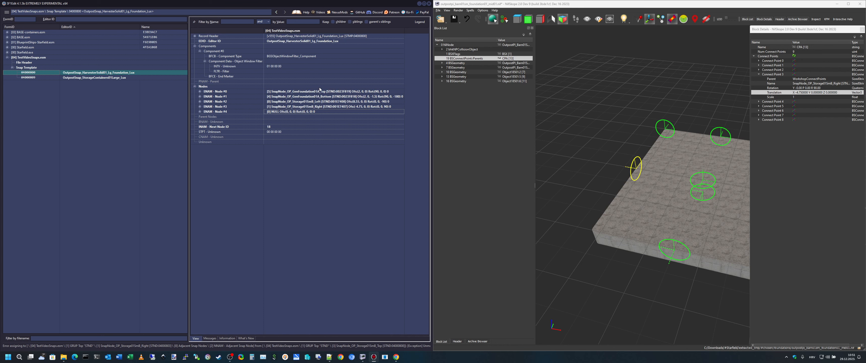
right_click(320, 88)
left_click(337, 90)
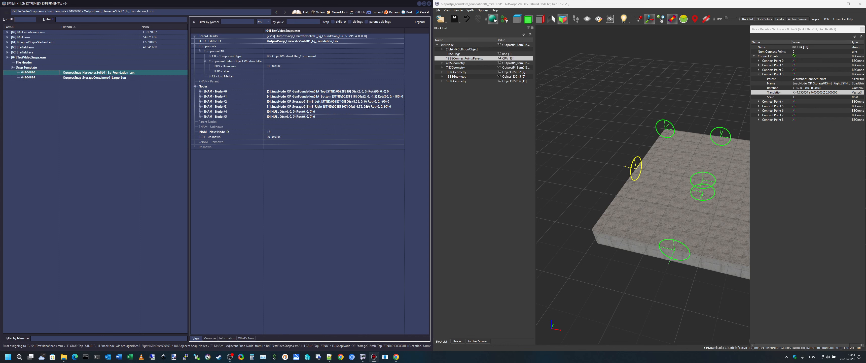
left_click(200, 116)
left_click(200, 111)
left_click(317, 122)
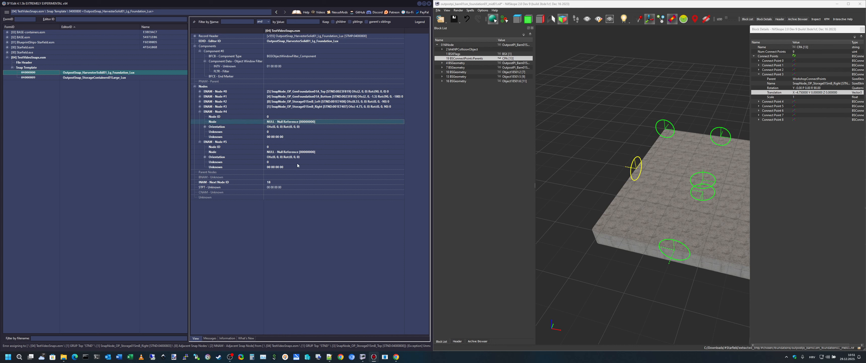
Compare the existing Left, Right and Bottom node entries with the empty Node references of Node #4 and Node #5.
left_click(355, 106)
left_click(305, 122)
left_click(307, 153)
left_click(310, 123)
left_click(309, 152)
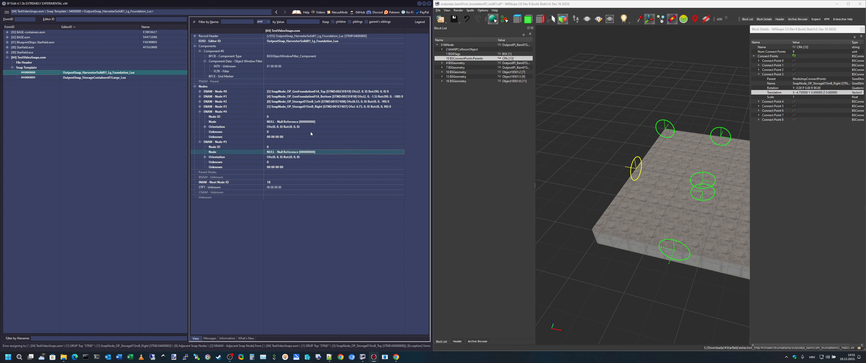
left_click(311, 118)
left_click(311, 122)
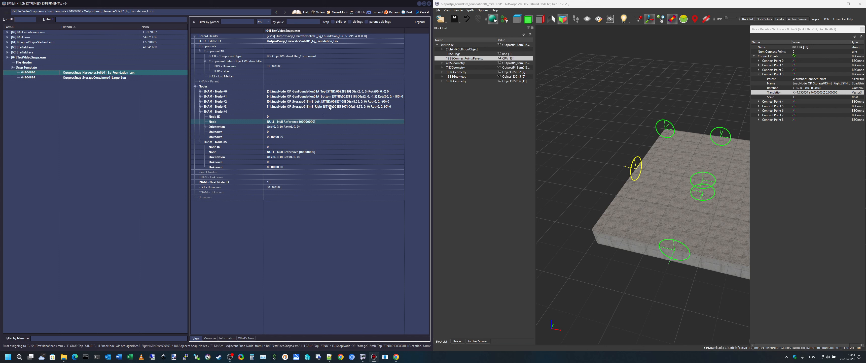
left_click(319, 102)
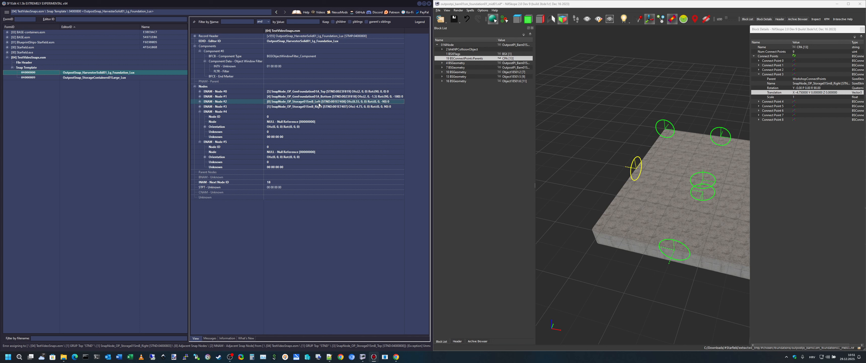
left_click(320, 107)
left_click(325, 93)
left_click(325, 96)
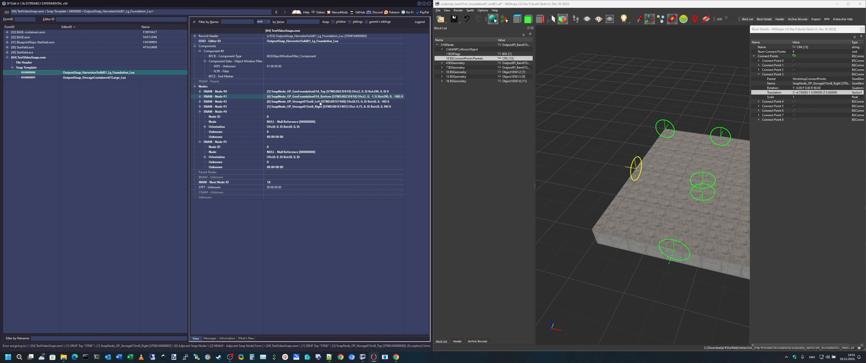
left_click(320, 101)
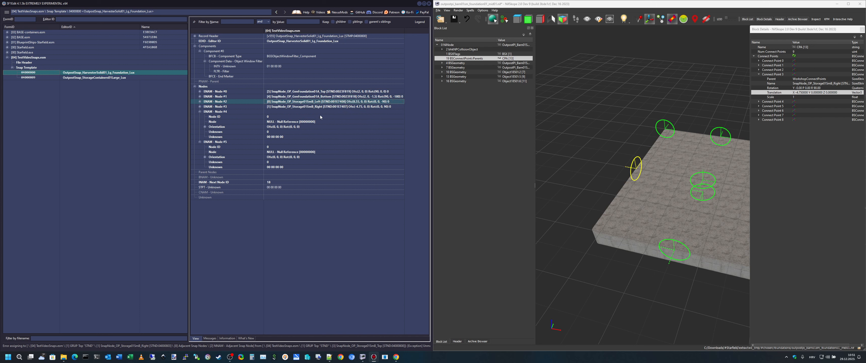
Assign SnapNode_OP_Storage01SmB_Right (001E7407) as the Node reference of Node #5.
double_click(310, 153)
left_click(381, 175)
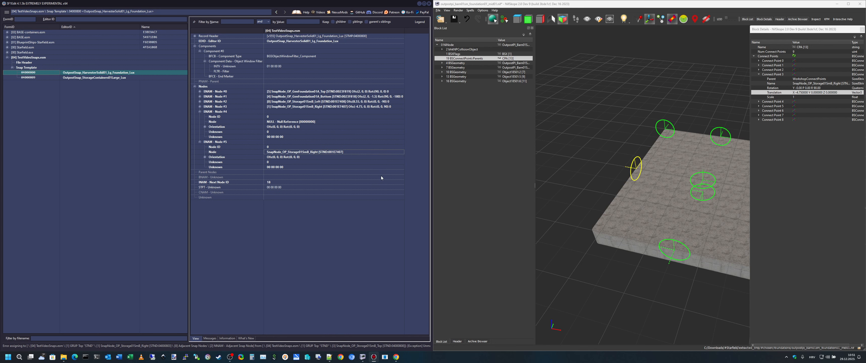
left_click(305, 156)
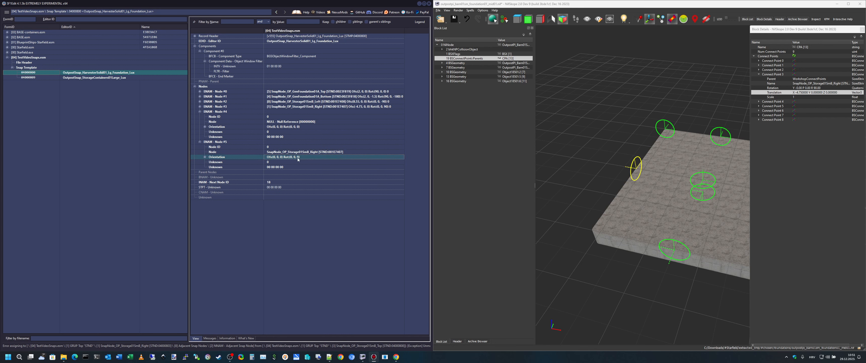
Copy the SnapNode_OP_Storage01SmB_Left reference from Node #2 into the Node field of Node #4, and collapse Node #2.
left_click(325, 103)
left_click(296, 122)
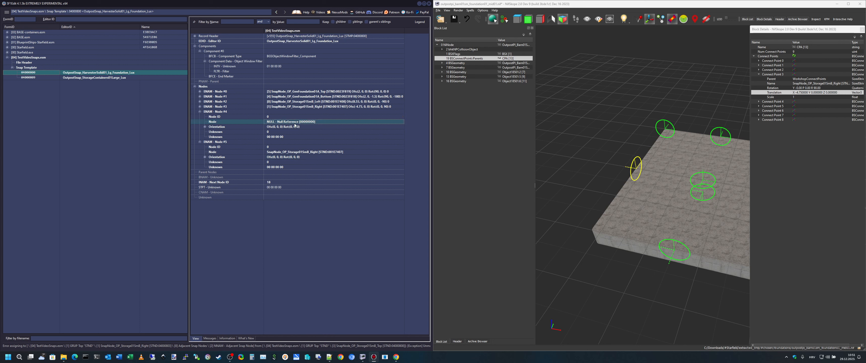
left_click(200, 102)
double_click(328, 112)
key("ctrl+c")
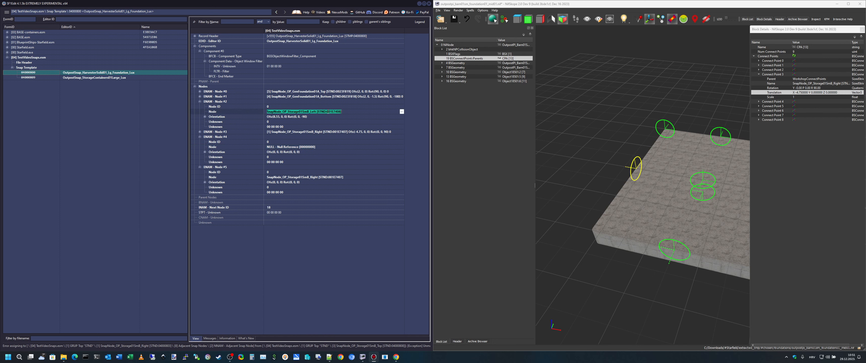
double_click(300, 147)
key("ctrl+v")
left_click(402, 147)
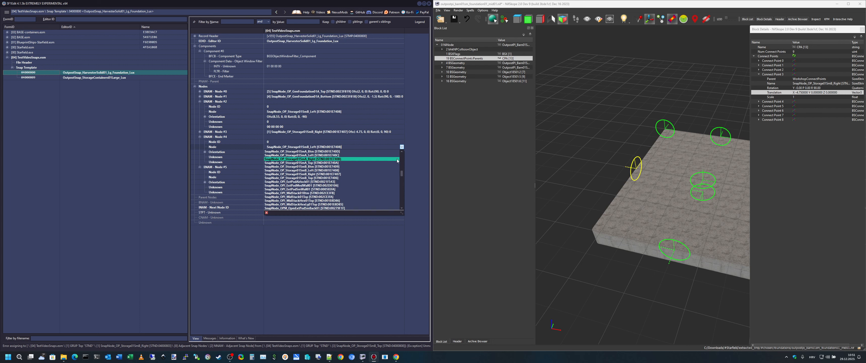
left_click(397, 159)
left_click(199, 101)
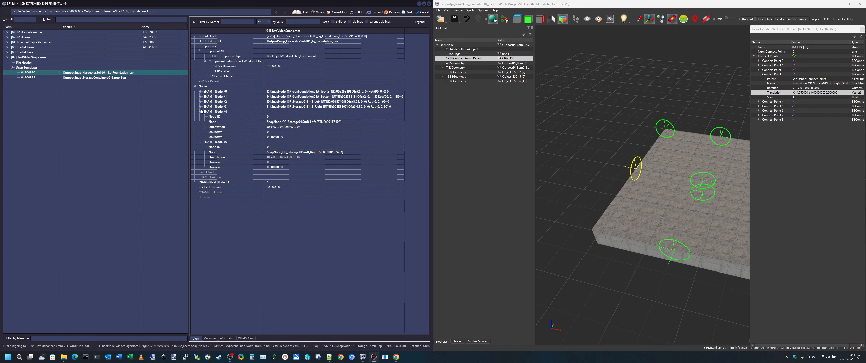
left_click(317, 122)
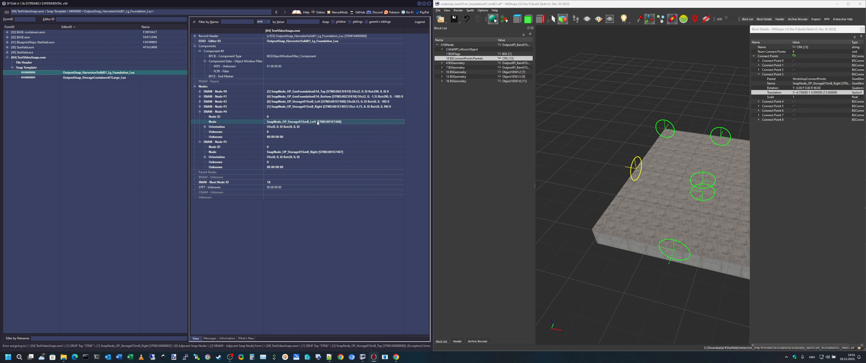
Compare the Left snap node reference of Node #4 with the Right snap node reference of Node #5.
left_click(322, 106)
left_click(324, 152)
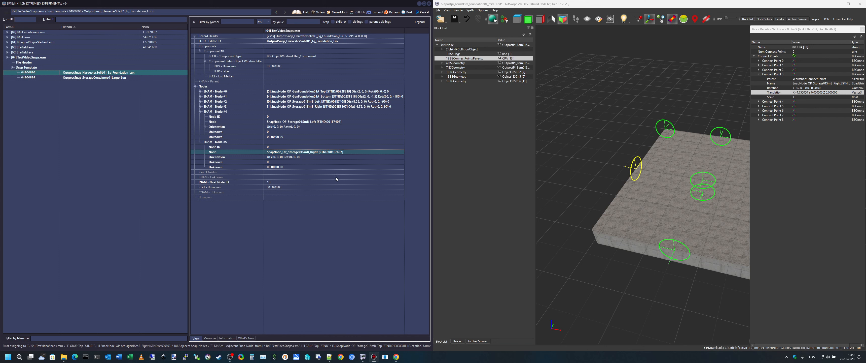
left_click(330, 122)
left_click(333, 153)
left_click(336, 123)
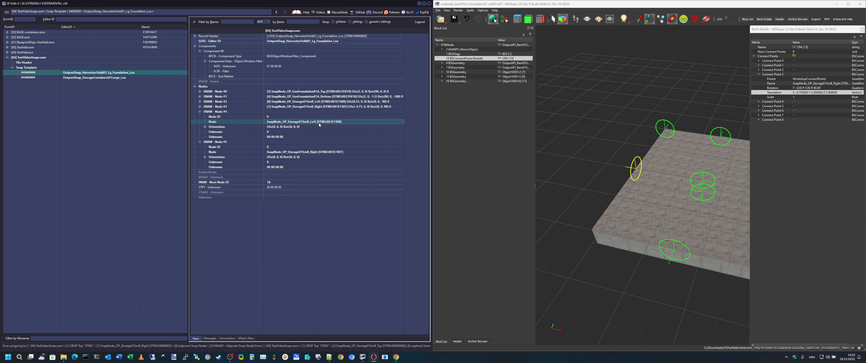
left_click(318, 153)
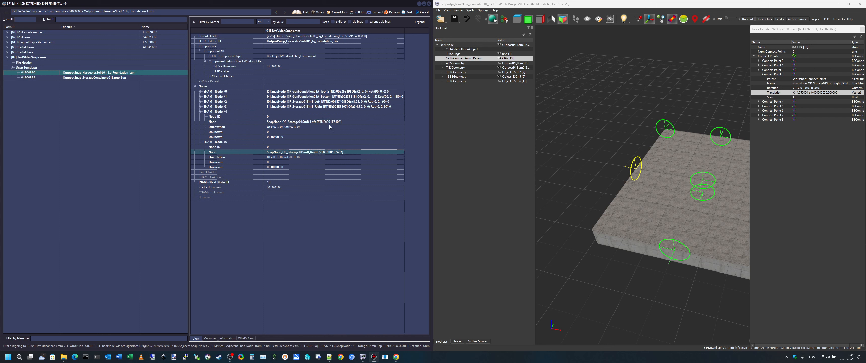
left_click(335, 122)
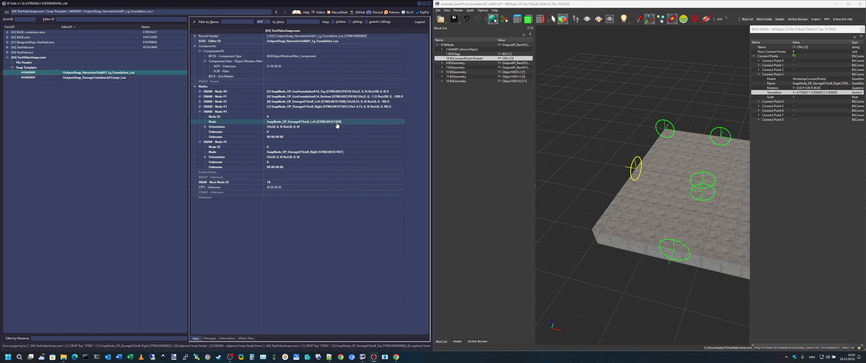
Open the SnapNode_OP_Storage01SmB_Left record referenced by Node #4 and review the neighbouring SmB and SmA storage snap nodes.
double_click(338, 122)
scroll(120, 290, "down", 9)
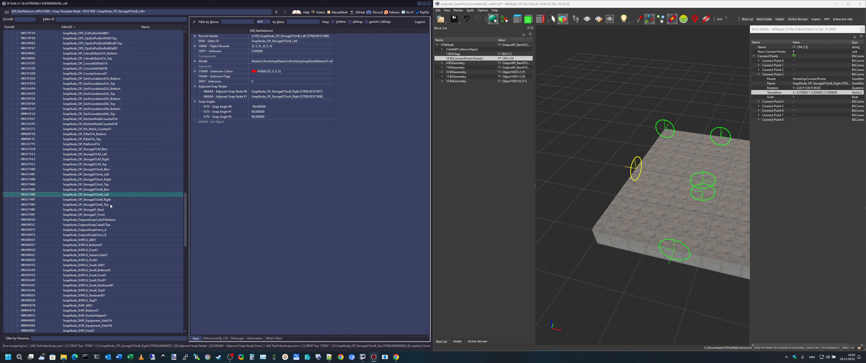
left_click(111, 204)
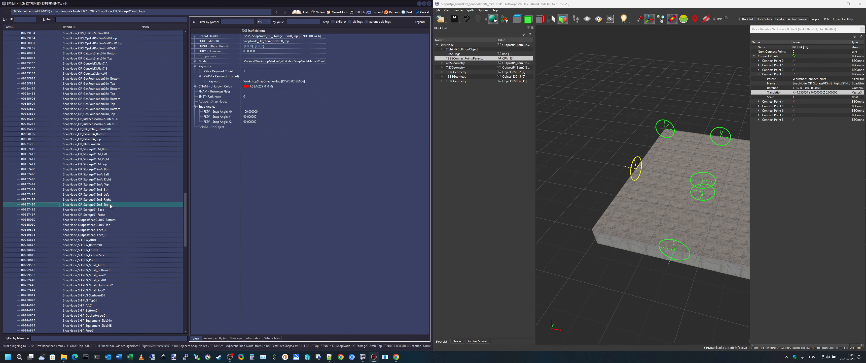
left_click(111, 199)
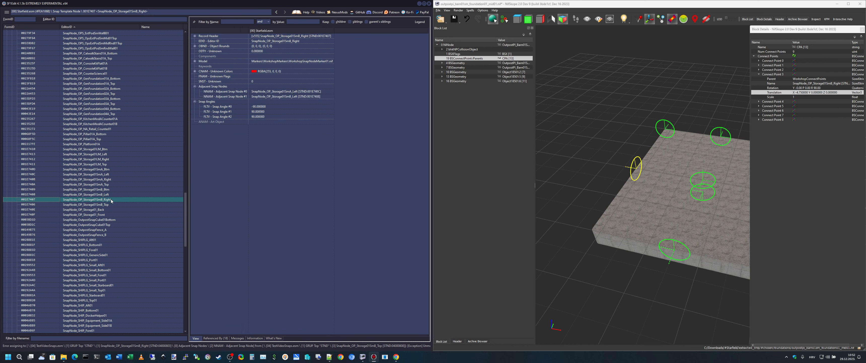
left_click(111, 194)
left_click(113, 189)
left_click(114, 184)
left_click(115, 179)
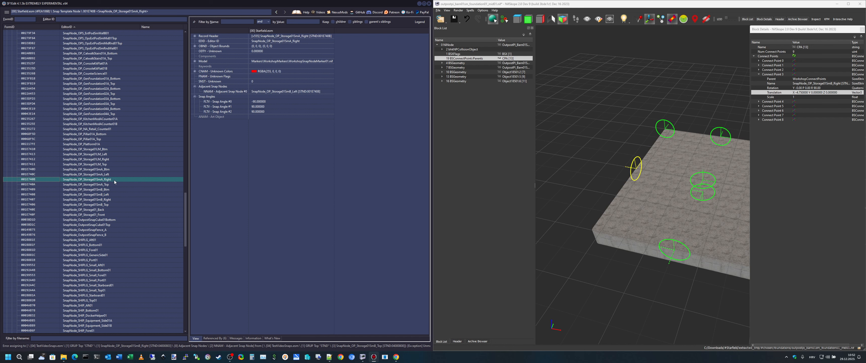
Review the Storage01LM, Storage01SmA and Storage01SmB_Btm snap node records for their adjacent snap nodes.
left_click(109, 150)
left_click(109, 155)
left_click(110, 159)
left_click(111, 164)
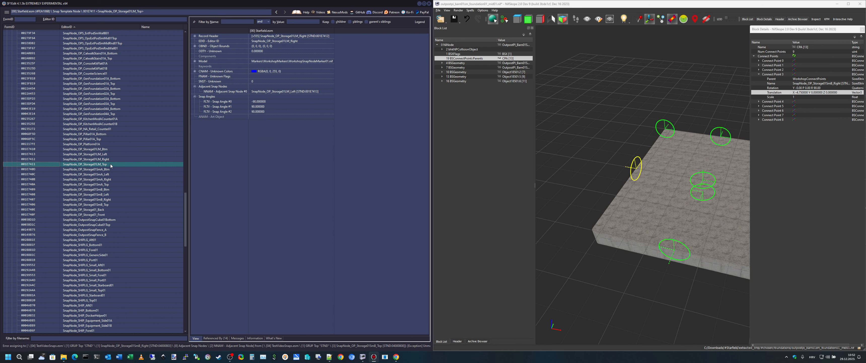
left_click(111, 169)
left_click(111, 174)
left_click(111, 180)
left_click(111, 184)
left_click(112, 189)
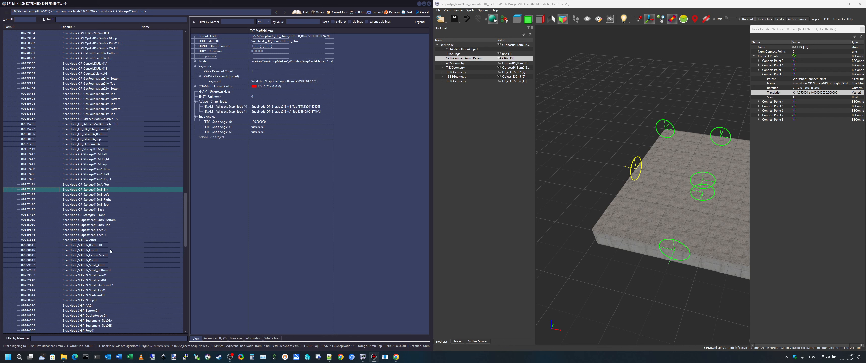
Examine the adjacent snap nodes of the outpost OPM ExtPodSim Front01 and Back01 records.
scroll(115, 235, "up", 4)
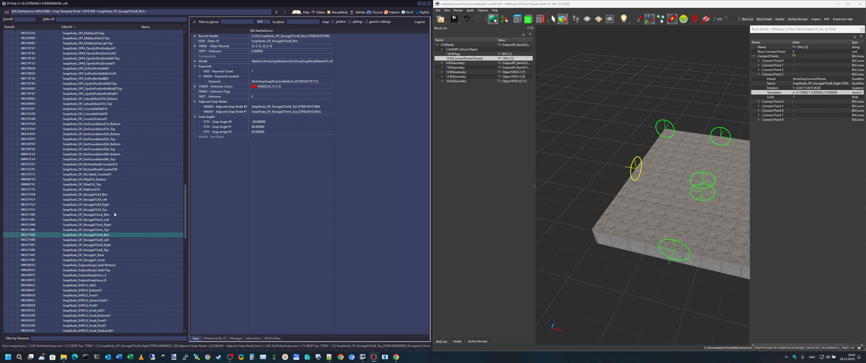
scroll(114, 212, "up", 6)
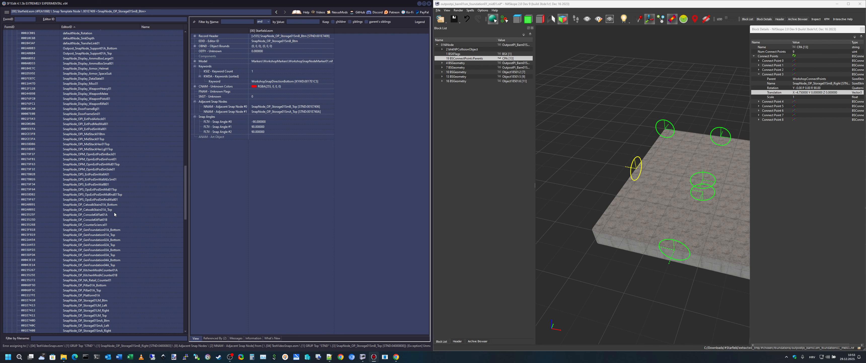
left_click(114, 159)
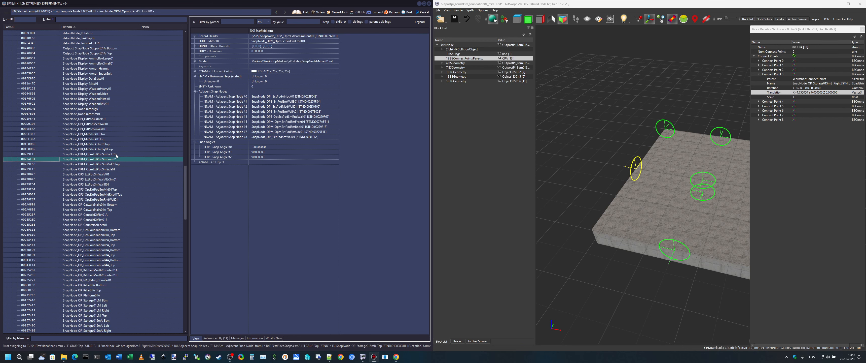
left_click(116, 153)
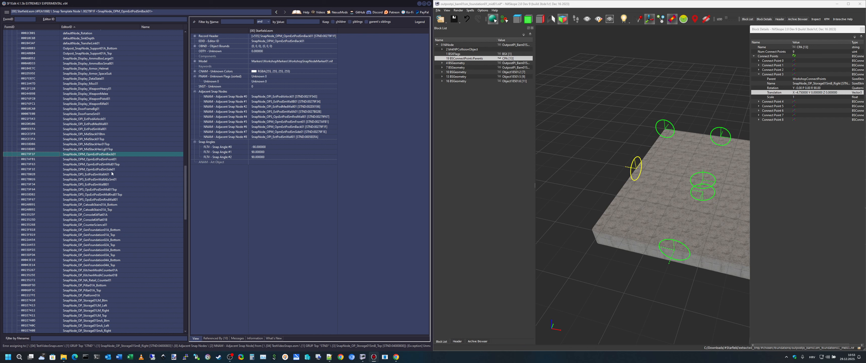
scroll(112, 172, "up", 1)
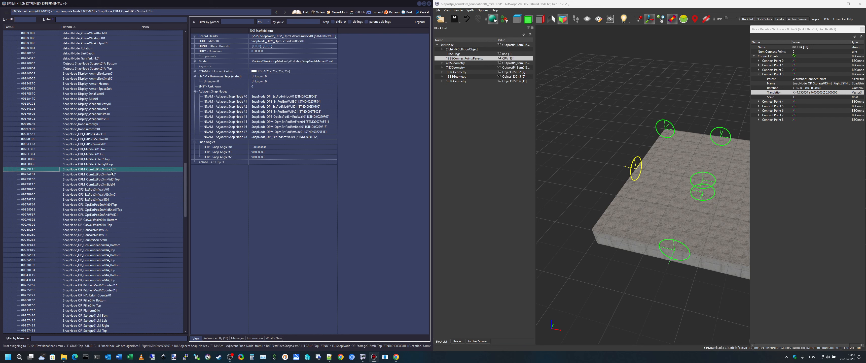
scroll(112, 171, "up", 1)
Inspect the ship snap nodes SnapNode_SHIP_Plug_Port01 and SnapNode_SHIP_GenericForeAft01.
scroll(111, 171, "down", 15)
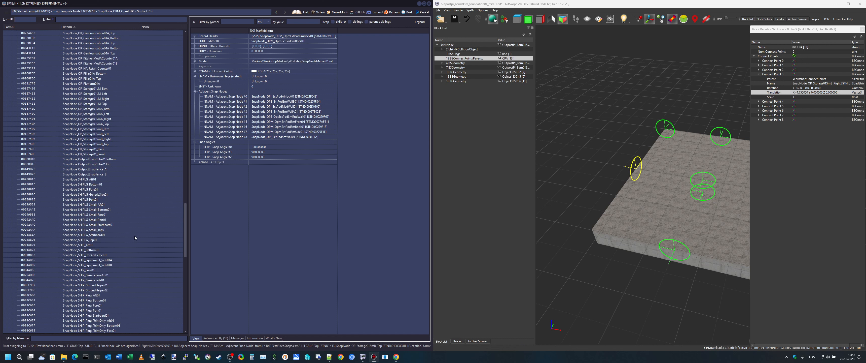
scroll(134, 238, "down", 6)
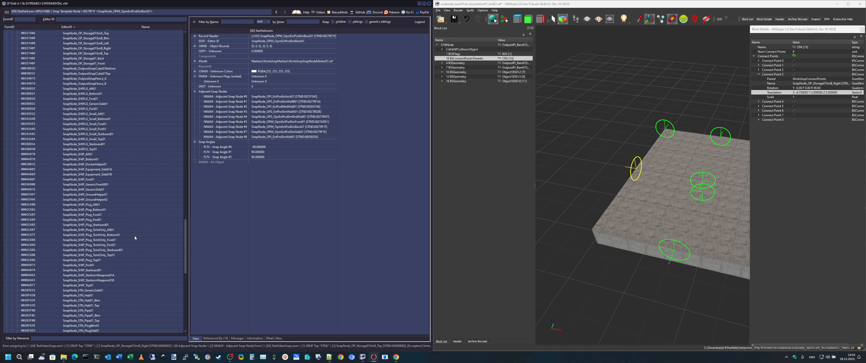
left_click(102, 220)
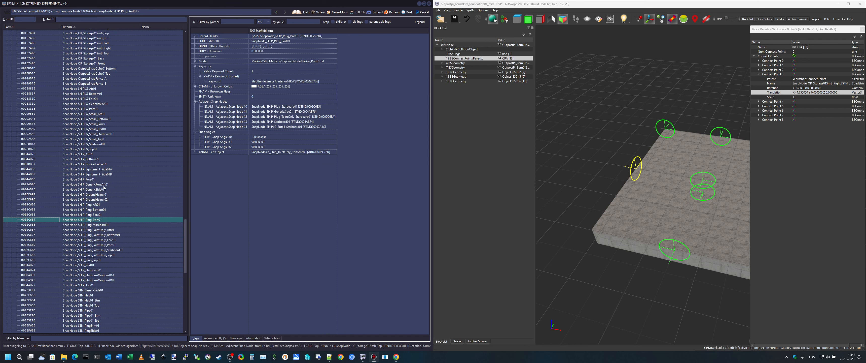
left_click(107, 184)
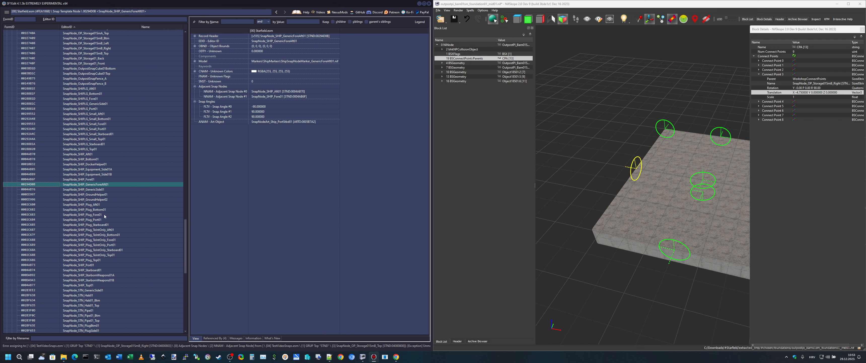
Compare the adjacent snap nodes of SnapNode_SHIP_Plug_ToIntOnly_Port01 with those of its Starboard01 counterpart.
scroll(121, 266, "down", 2)
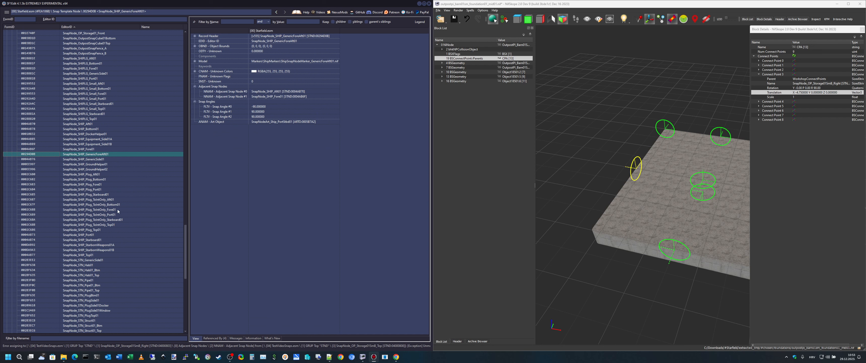
left_click(115, 215)
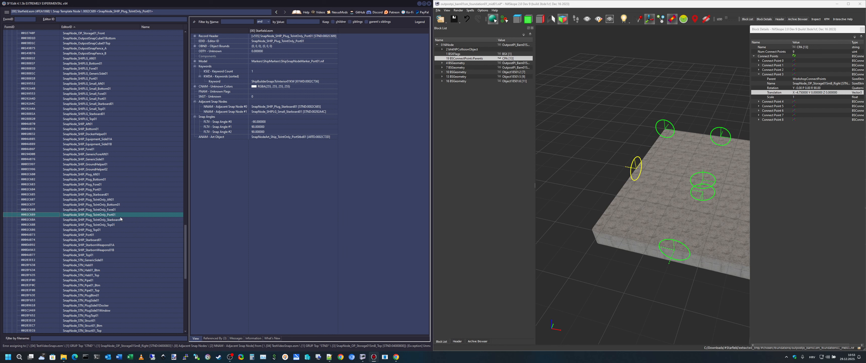
left_click(298, 107)
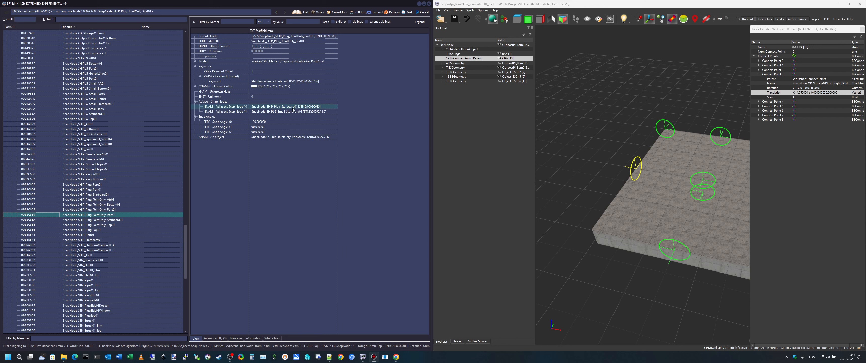
left_click(293, 112)
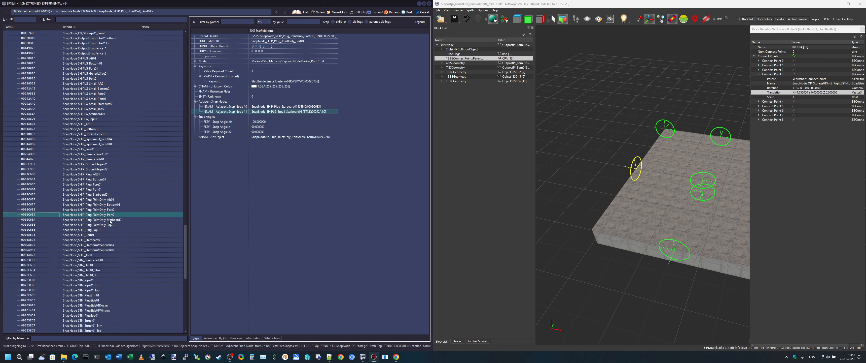
left_click(110, 219)
left_click(290, 112)
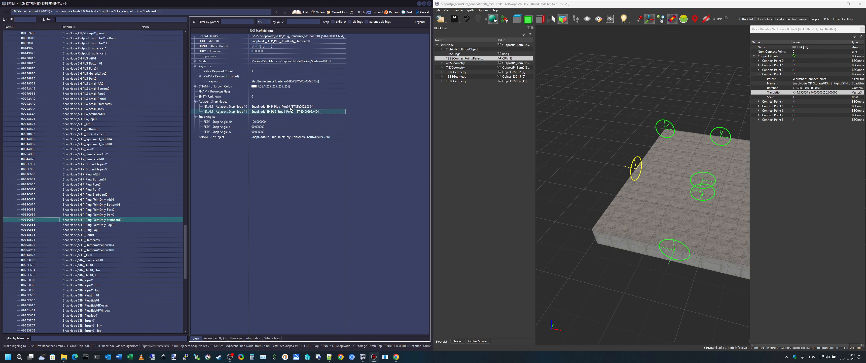
left_click(289, 107)
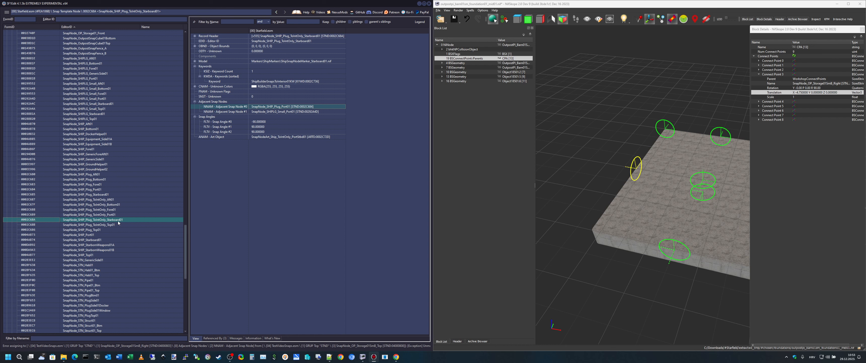
Compare the ToIntOnly_Fore01 ship plug record with Starboard01 and check Fore01's first adjacent snap node.
key("Up")
key("Up")
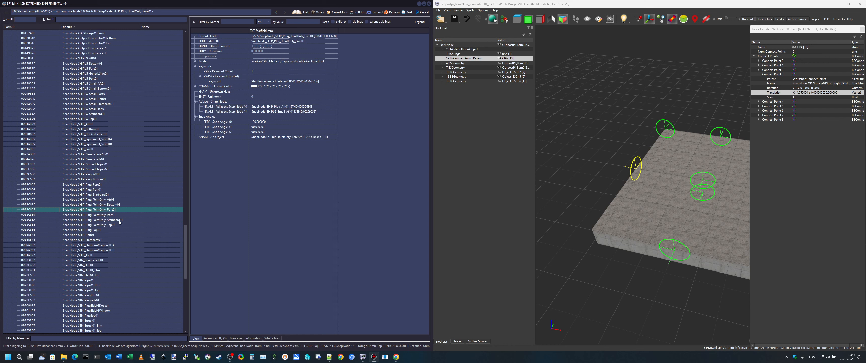
left_click(120, 220)
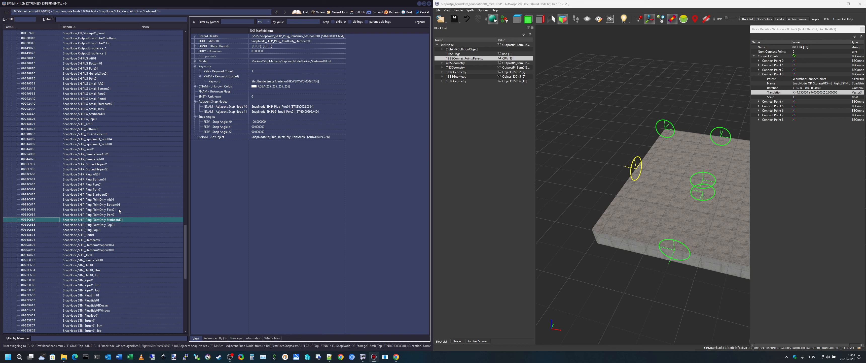
left_click(119, 210)
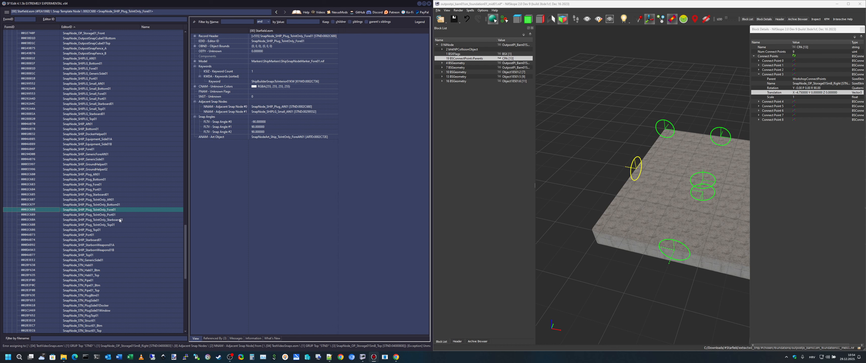
left_click(227, 108)
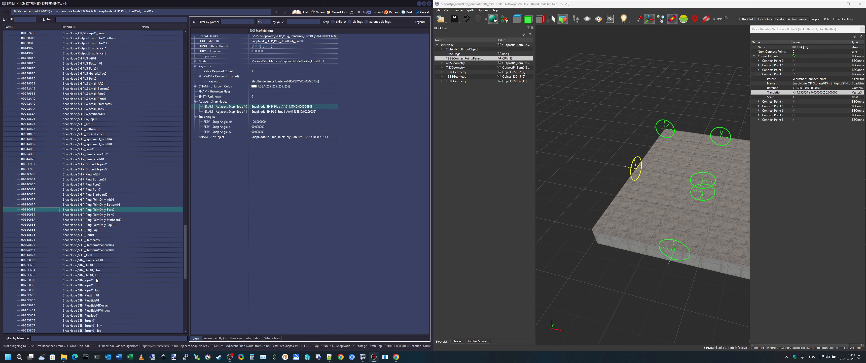
Open the SnapNode_STN_Hab01 record and examine its list of adjacent snap nodes.
left_click(99, 265)
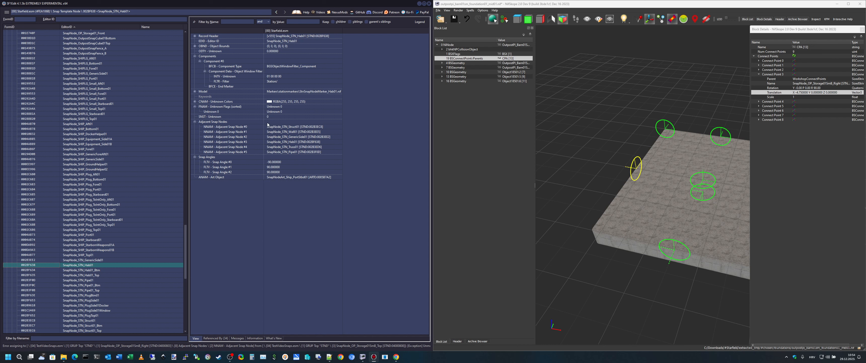
left_click(295, 151)
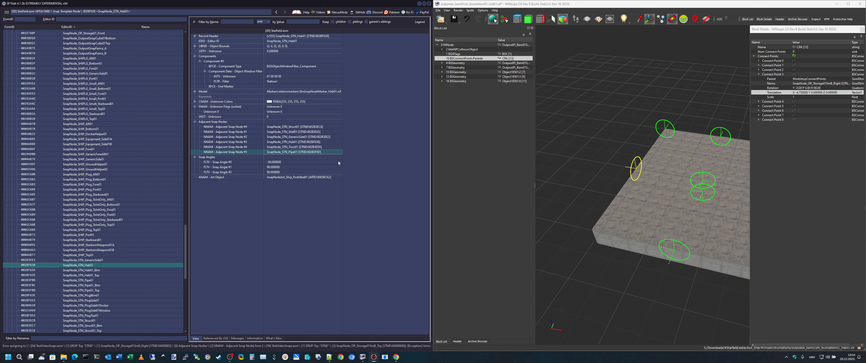
left_click(302, 127)
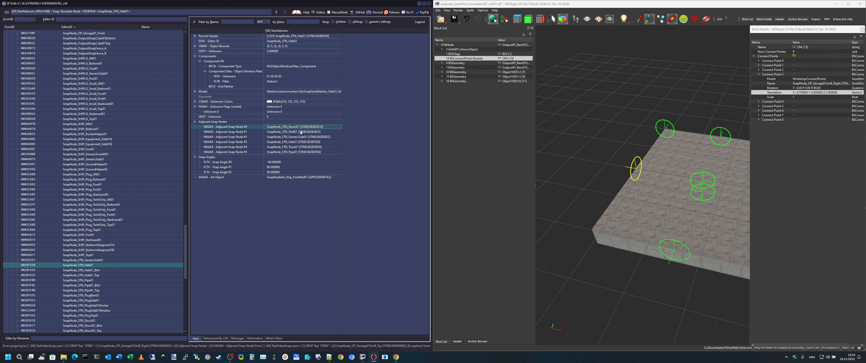
left_click(299, 133)
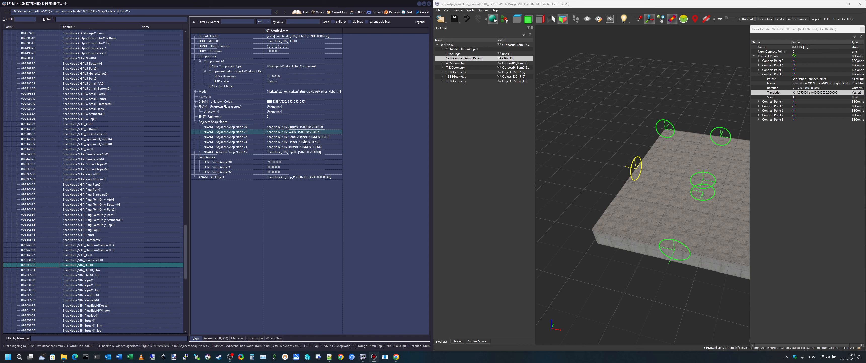
key("Down")
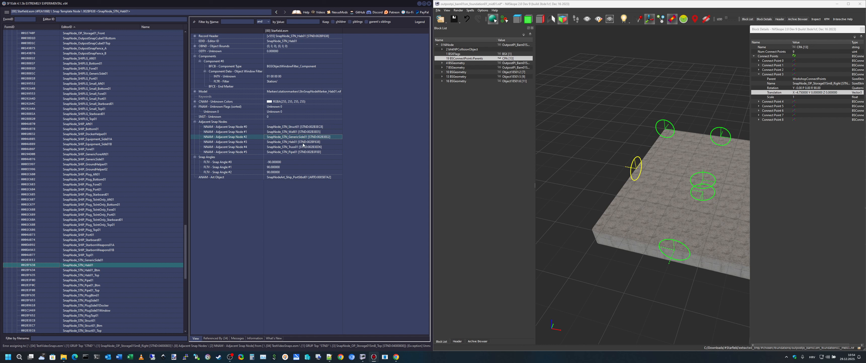
left_click(301, 143)
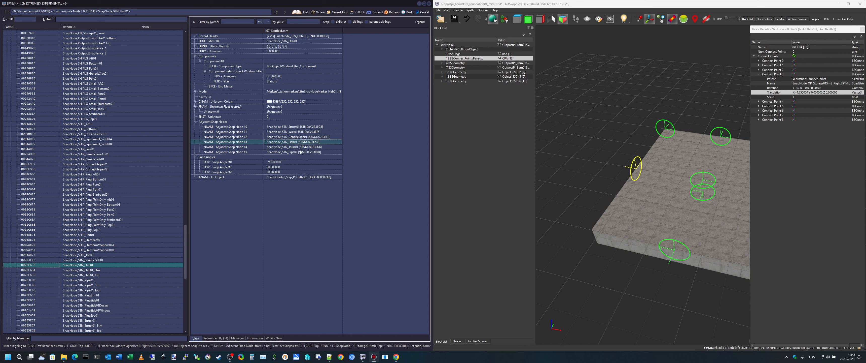
Examine the SnapNode_OP_Storage01LM Btm, Left, Right and Top records and compare their adjacent snap nodes.
left_click(300, 132)
scroll(133, 274, "up", 3)
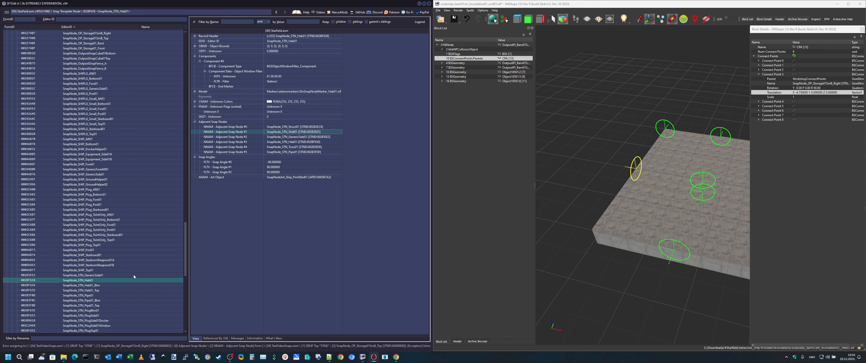
scroll(106, 164, "up", 12)
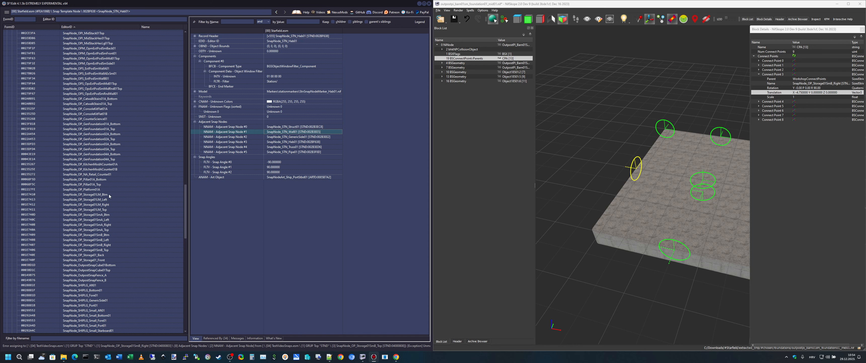
left_click(110, 194)
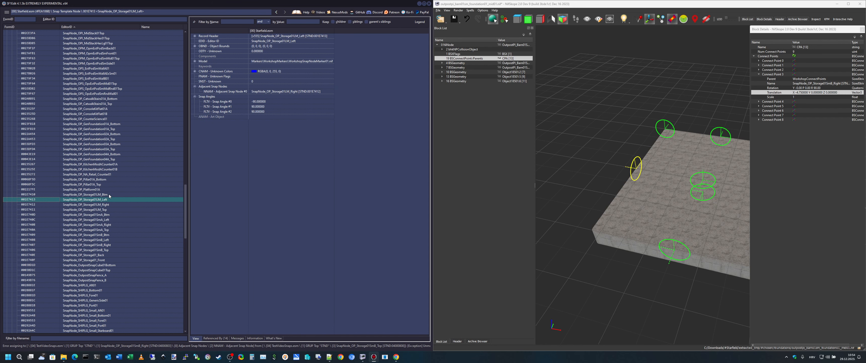
left_click(109, 195)
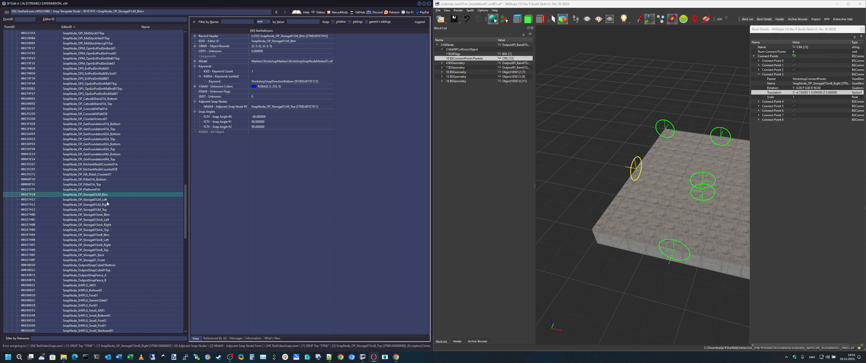
left_click(107, 199)
left_click(295, 91)
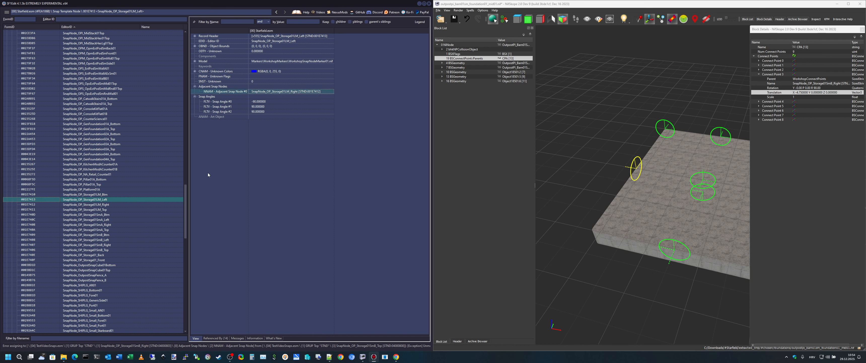
left_click(110, 205)
key("Down")
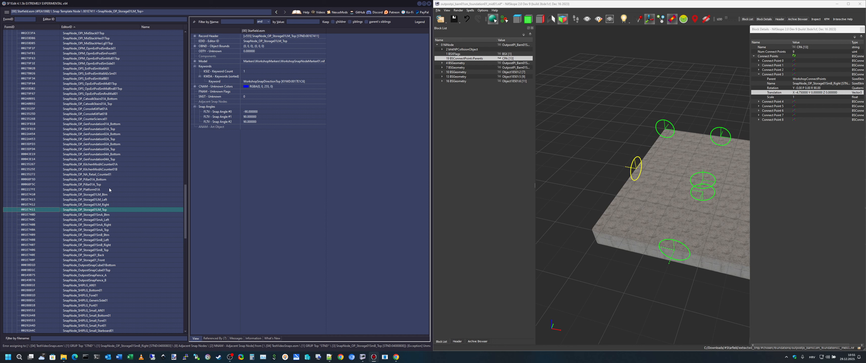
Review the outpost snap nodes from SnapNode_OP_Pillar01A_Bottom through the StorageSmA and StorageSmB records to SnapNode_OP_Storage01_Back.
left_click(103, 179)
key("Down")
key("Down")
key("Down")
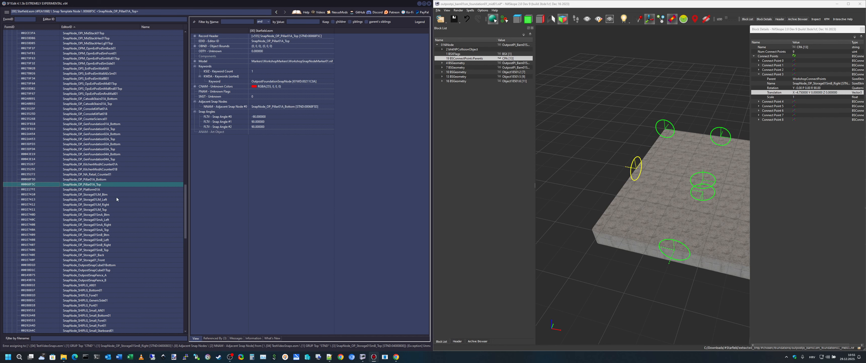
key("Down")
key("Down")
key("Down")
key("Down")
key("Down")
key("Down")
key("Down")
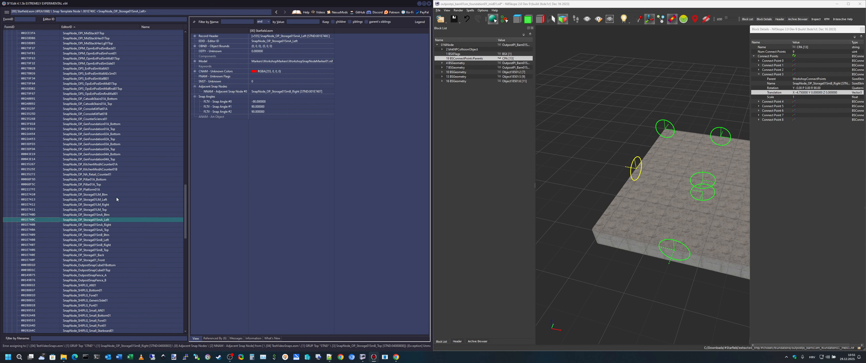
key("Down")
key("Down")
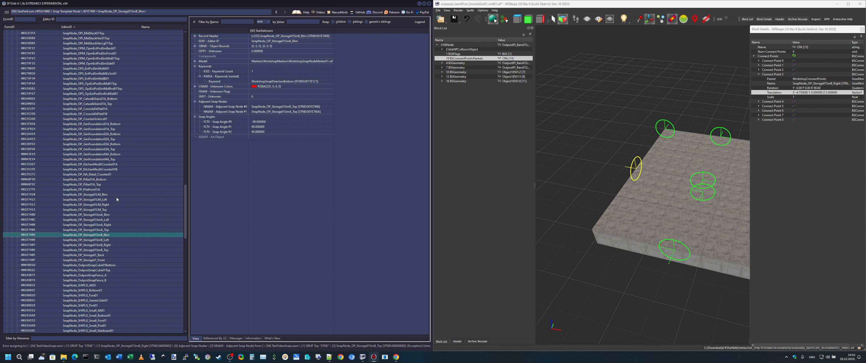
key("Down")
key("Down")
key("Down")
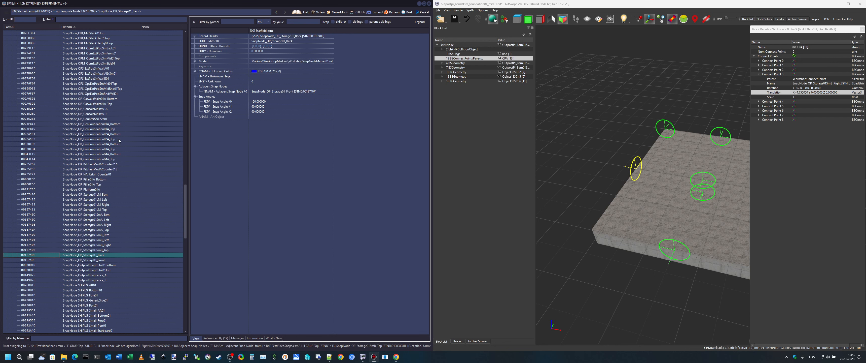
Review the snap node records from SnapNode_OP_GenFoundation01A_Bottom through the kitchen counter nodes to SnapNode_OP_Pillar01A_Bottom.
left_click(119, 124)
key("Down")
key("Down")
key("Down")
key("Down")
key("Down")
key("Down")
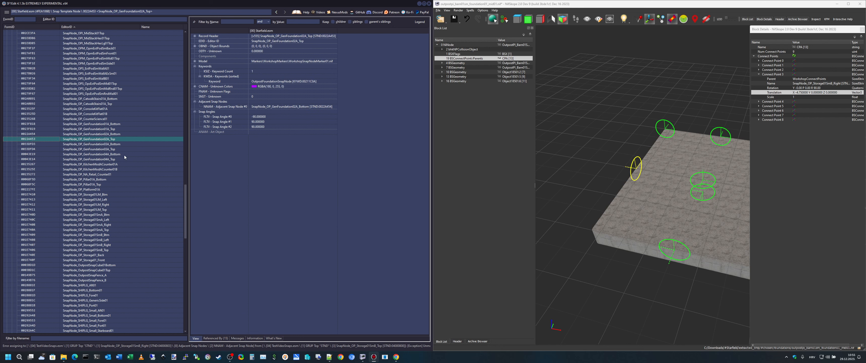
key("Down")
key("Down")
key("Down")
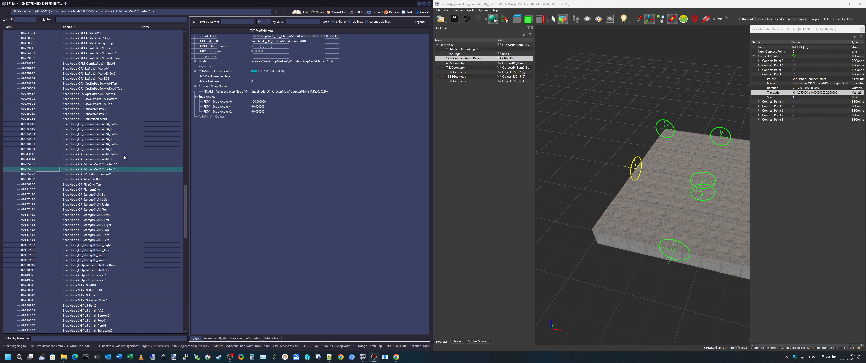
key("Down")
key("Down")
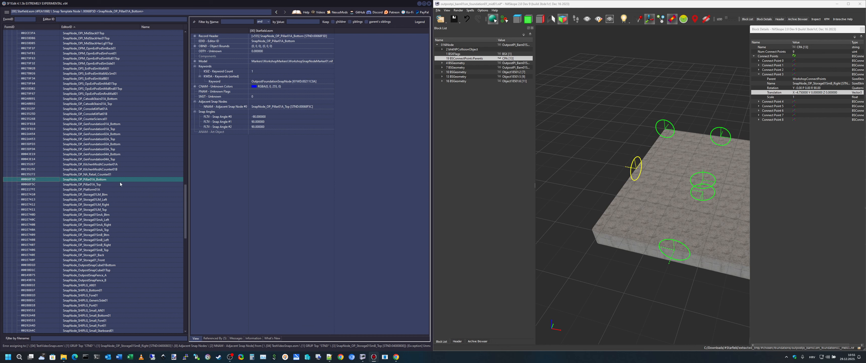
Compare the ExtPodAirlock01 snap node record with ExtPodSmWall01 in the Snap Template Node group.
key("m")
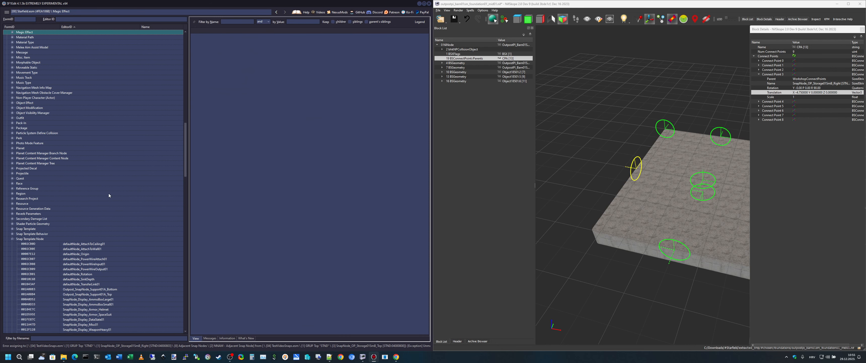
scroll(141, 273, "down", 15)
scroll(141, 275, "up", 5)
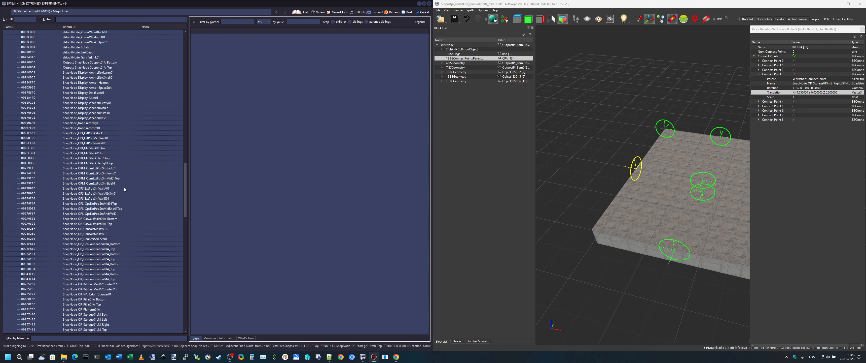
left_click(103, 133)
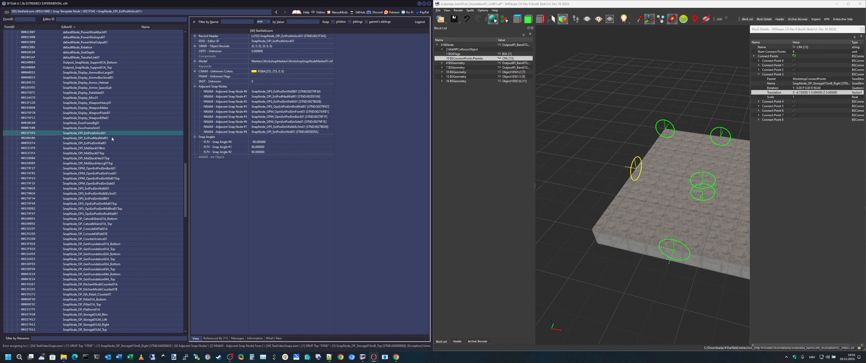
left_click(111, 144)
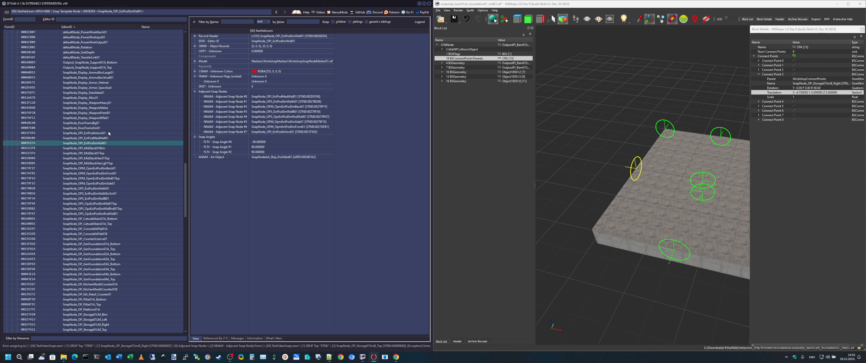
left_click(108, 134)
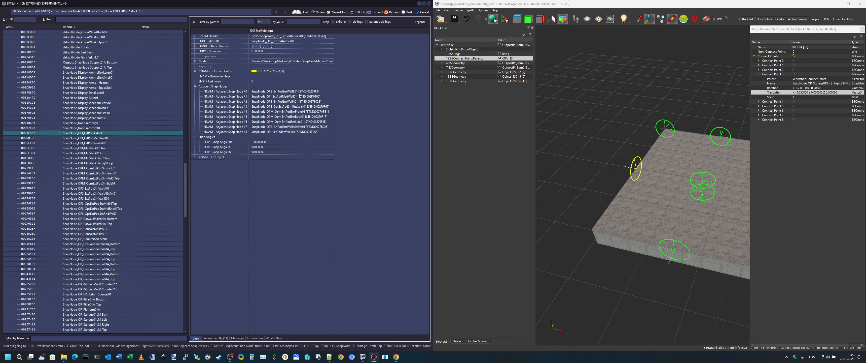
Go through the adjacent snap node entries of the ExtPodAirlock01 record one by one.
left_click(300, 106)
key("Down")
key("Down")
key("Down")
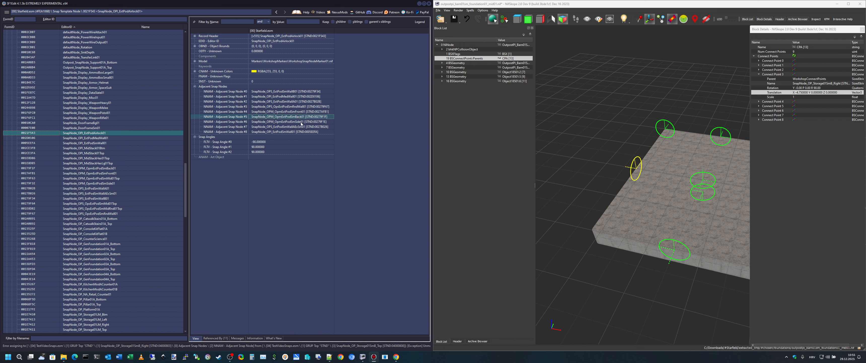
key("Down")
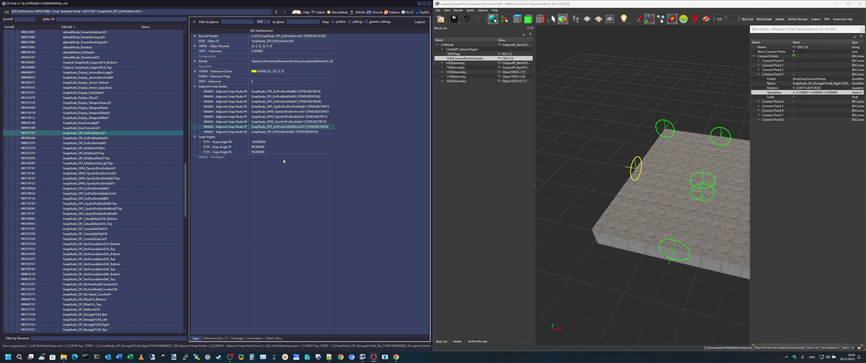
key("Down")
Open the ExtPodMedWall01 snap node and check its adjacent snap nodes, including the airlock entry.
left_click(100, 138)
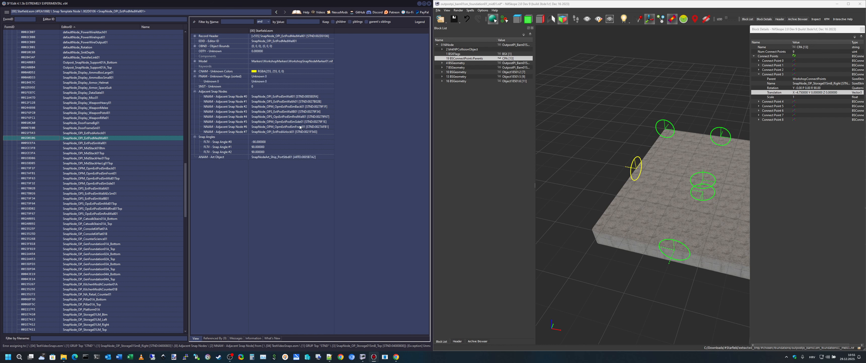
left_click(296, 112)
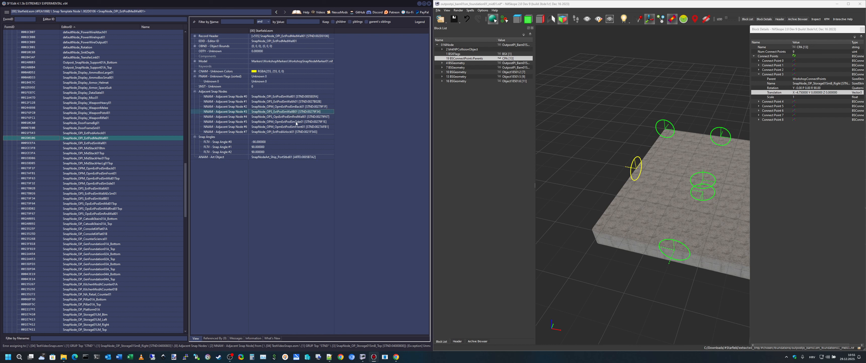
left_click(295, 127)
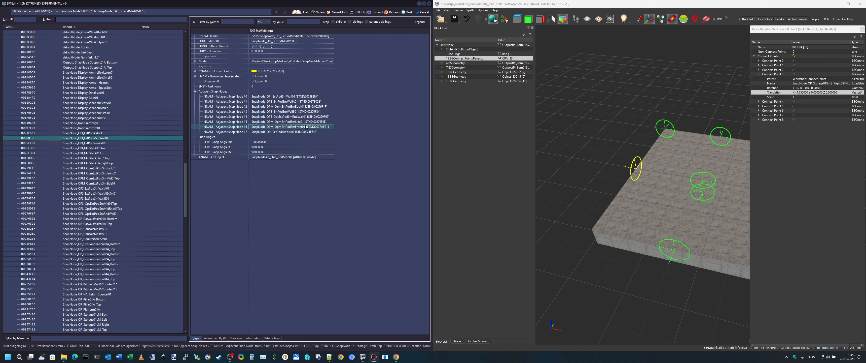
left_click(288, 132)
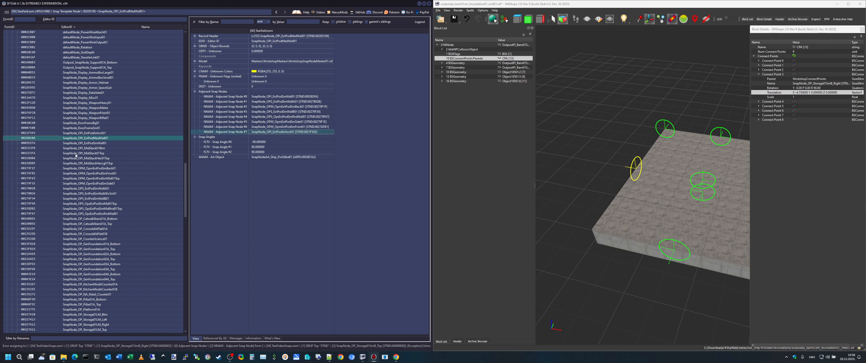
Inspect the MidStack01Top and MidStack01Btm snap nodes and return to ExtPodSmWall01's adjacent snap nodes.
left_click(99, 149)
left_click(100, 153)
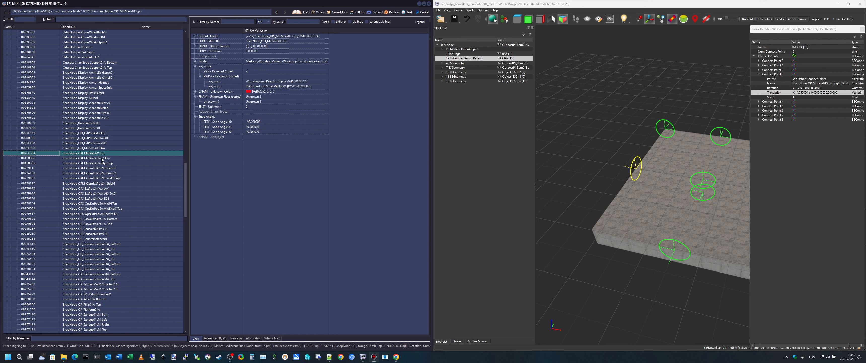
left_click(102, 158)
left_click(105, 148)
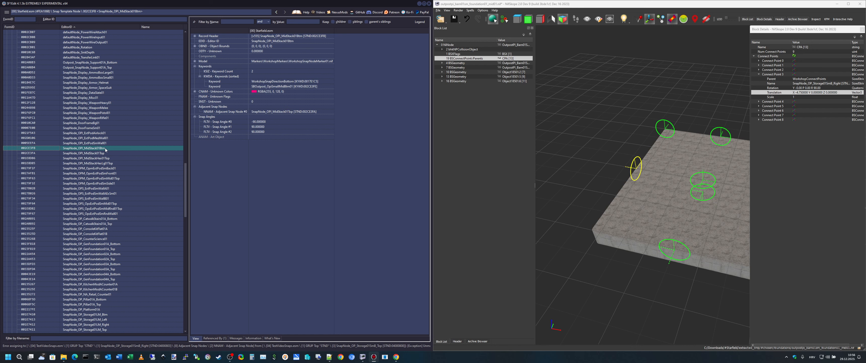
left_click(104, 143)
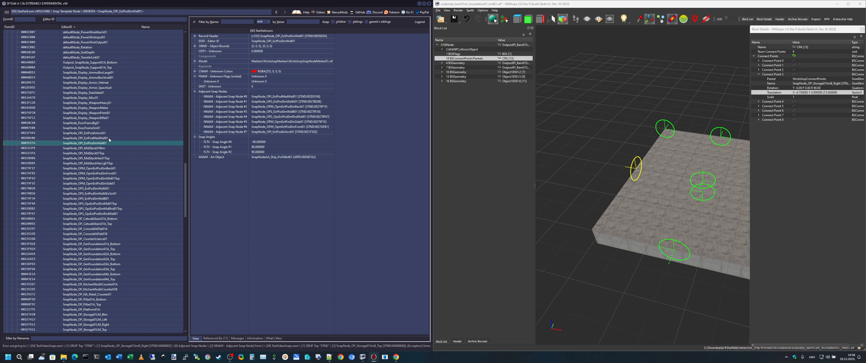
scroll(126, 238, "down", 2)
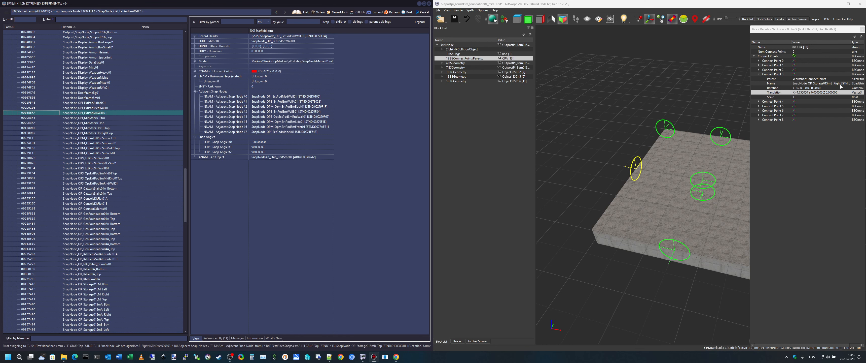
Copy the form ID 001E740F from Connect Point 5's name in NifSkope and look up that record in SF1Edit.
left_click(760, 106)
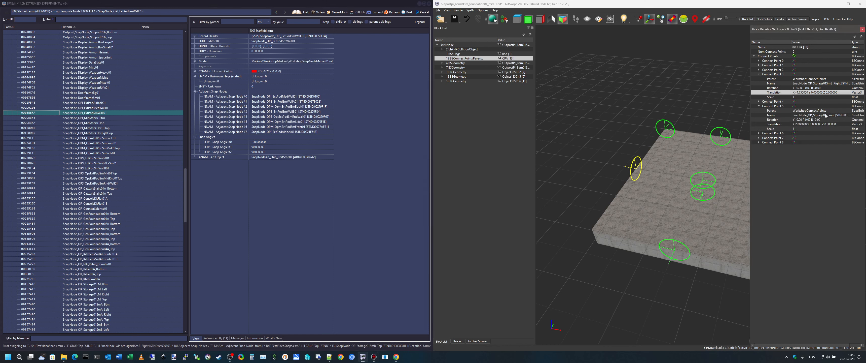
double_click(840, 116)
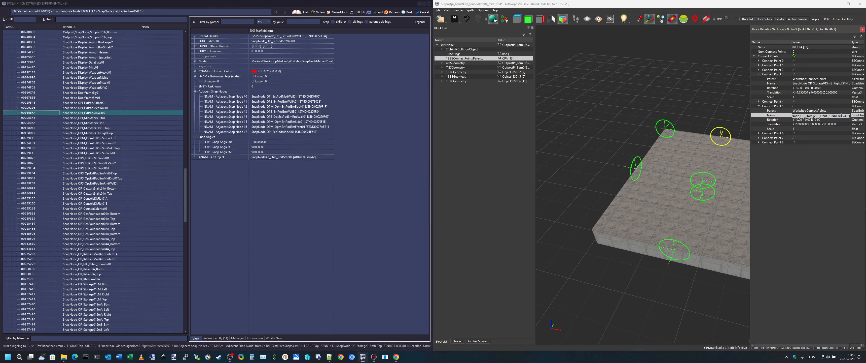
left_click_drag(845, 116, 840, 115)
key("ctrl+c")
left_click(25, 19)
key("ctrl+v")
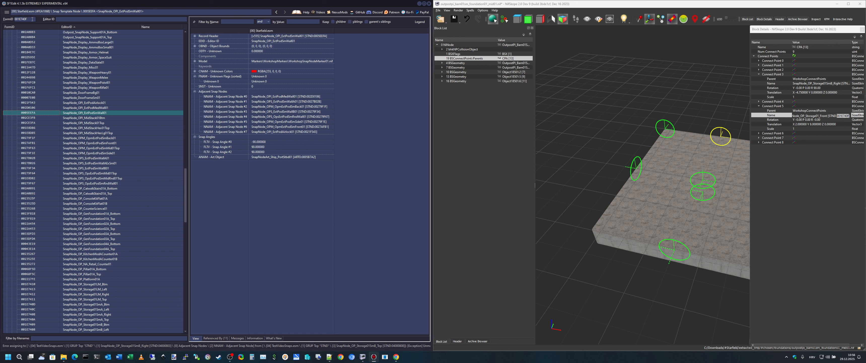
key("Return")
scroll(130, 208, "down", 10)
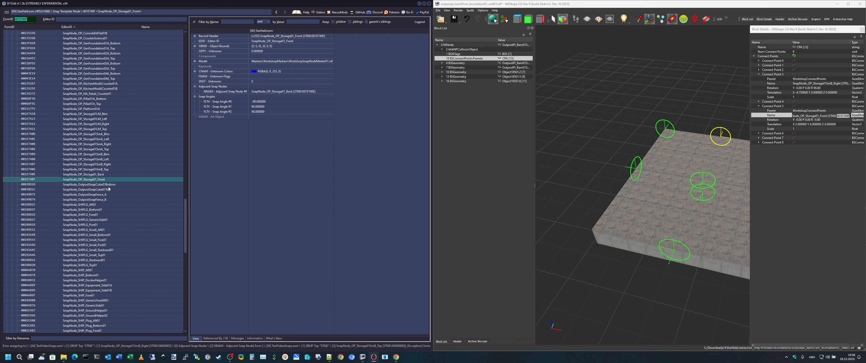
Compare the SnapNode_OP_Storage01 Front and Back records and list the records that reference Storage01_Back.
left_click(107, 174)
left_click(109, 179)
left_click(112, 169)
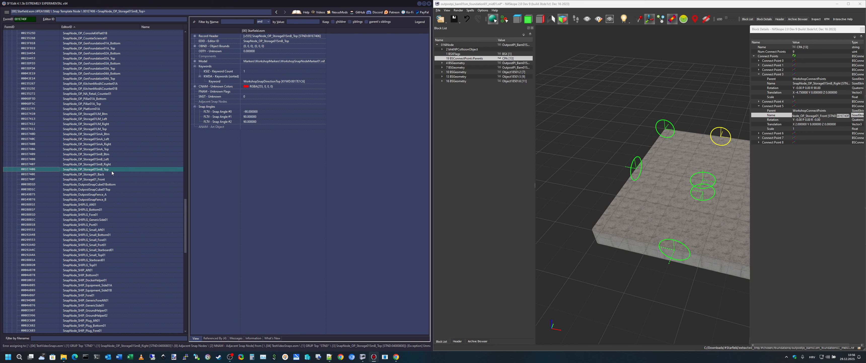
left_click(113, 175)
left_click(114, 180)
left_click(113, 175)
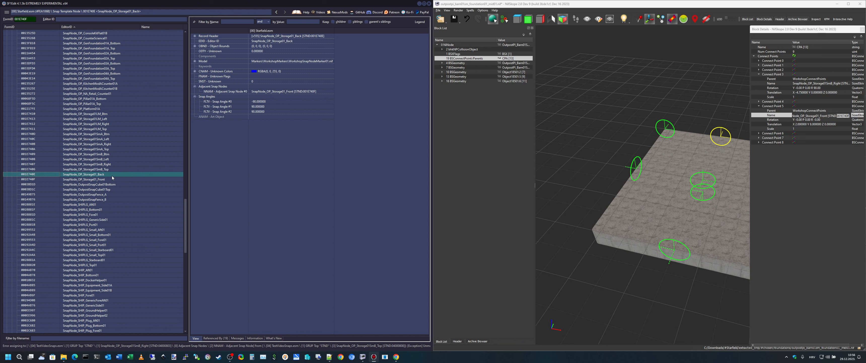
left_click(221, 338)
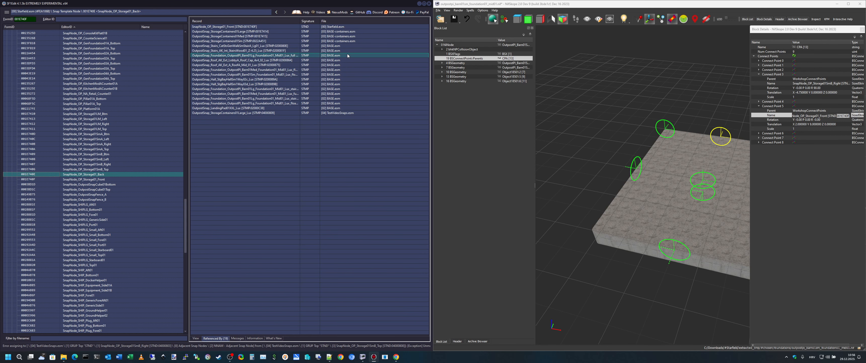
Review the Starfield.esm, BASE-containers.esm, BASE.esm and TestVideoSnaps.esm records that reference SnapNode_OP_Storage01_Back.
left_click(353, 27)
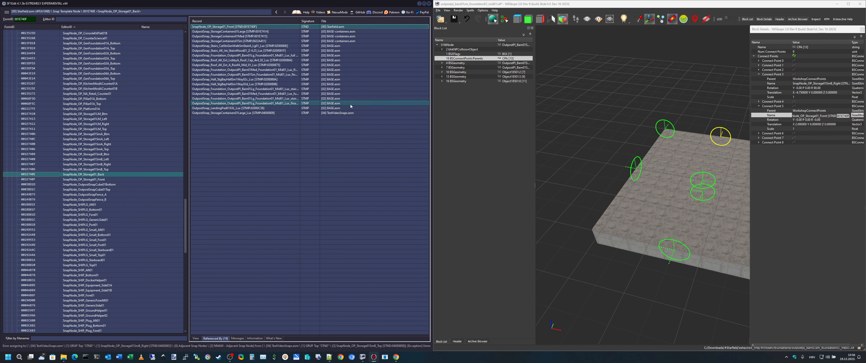
left_click_drag(349, 32, 353, 41)
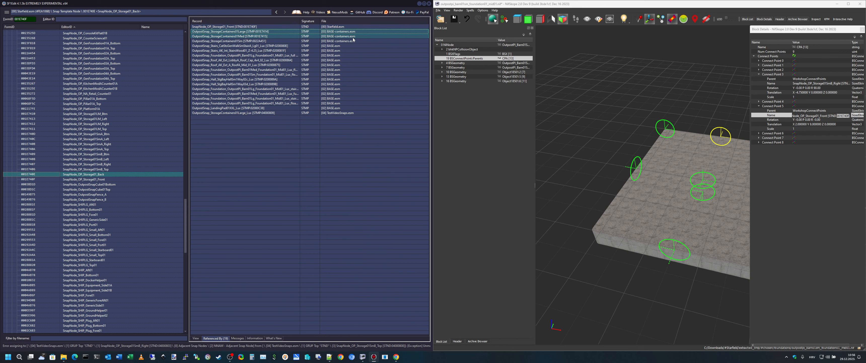
left_click(353, 46)
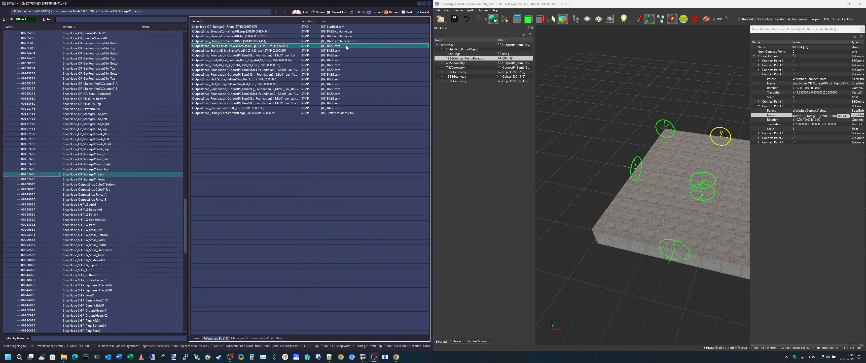
left_click(347, 113, "shift")
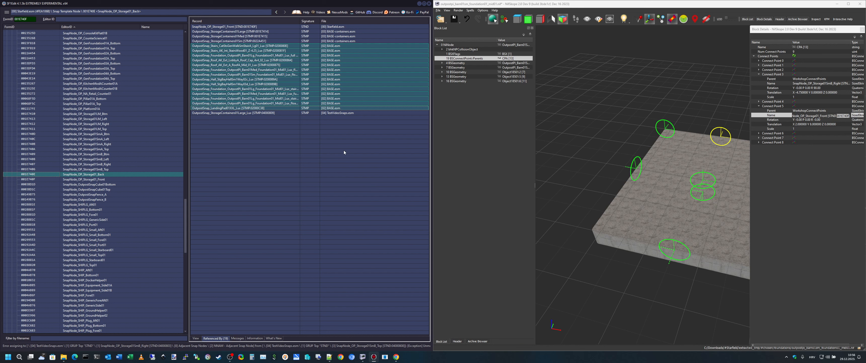
left_click(350, 114)
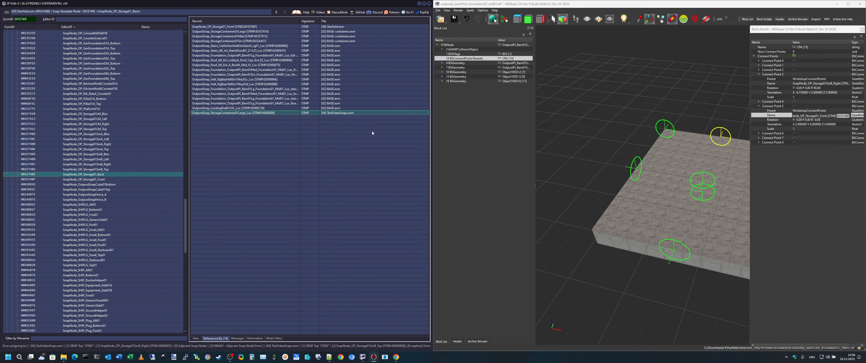
left_click(334, 27)
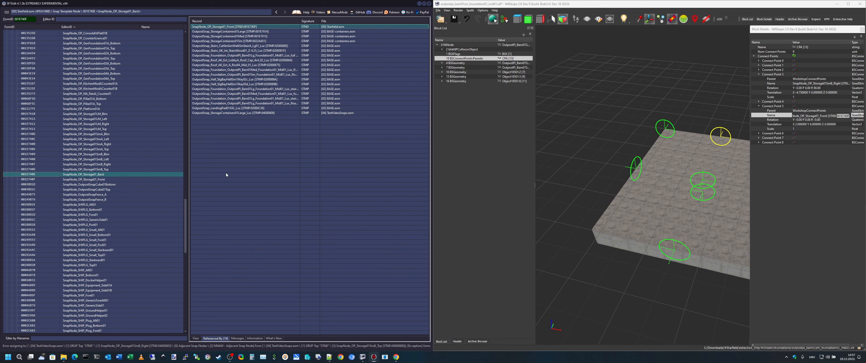
Compare the adjacent snap nodes of SnapNode_OP_Storage01_Front and SnapNode_OP_Storage01_Back to check how they pair.
left_click(101, 181)
left_click(103, 175)
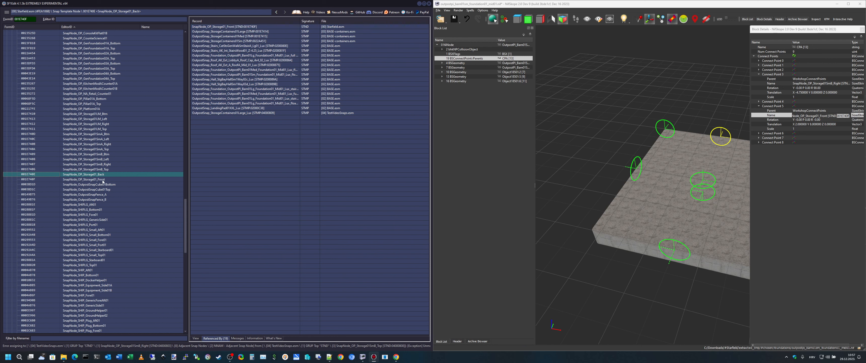
left_click(103, 179)
left_click(103, 175)
left_click(107, 181)
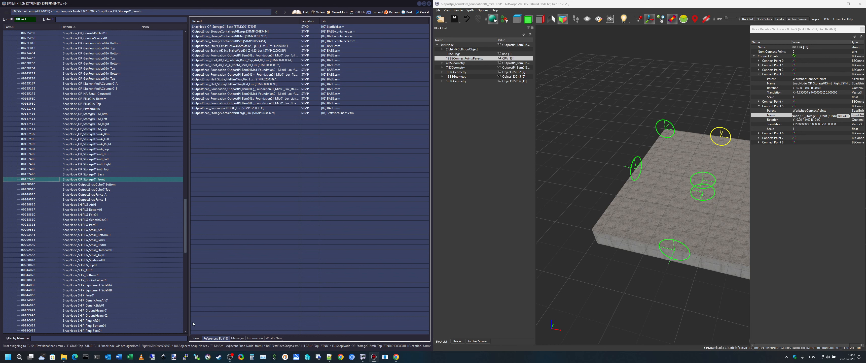
left_click(196, 338)
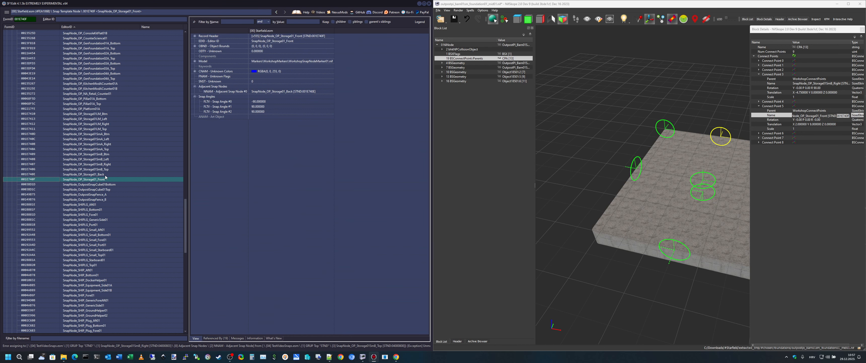
left_click(105, 176)
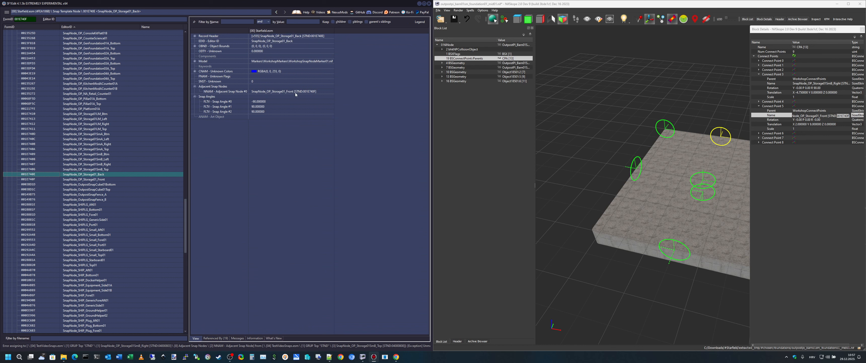
left_click(295, 93)
left_click(102, 180)
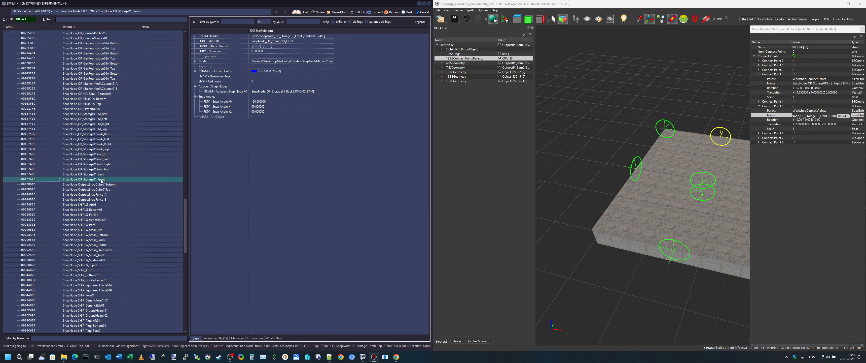
left_click(289, 93)
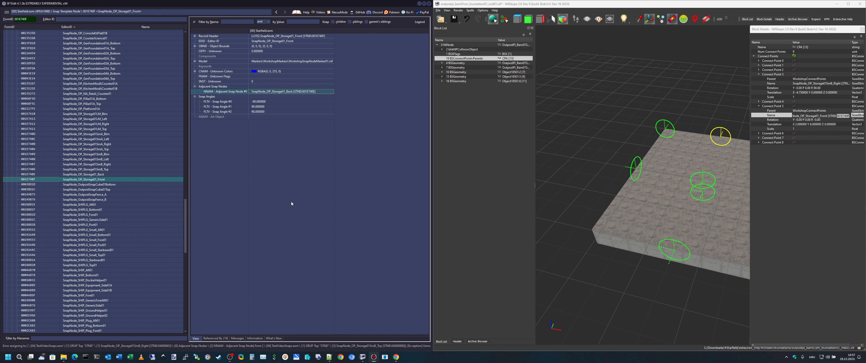
left_click(97, 175)
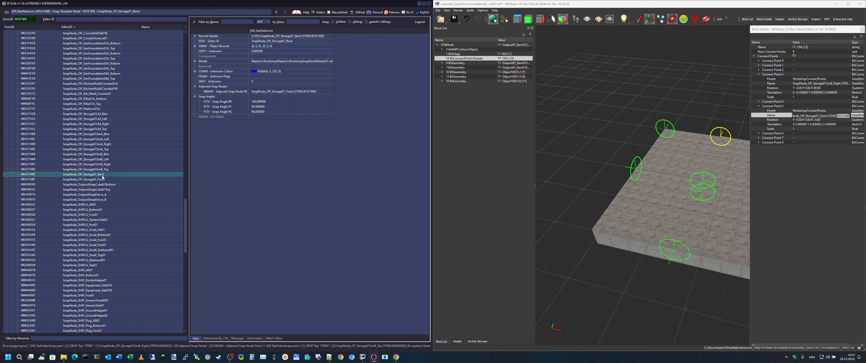
Expand the record header of SnapNode_OP_Storage01_Back and copy its form ID 001E740E.
key("ctrl+s")
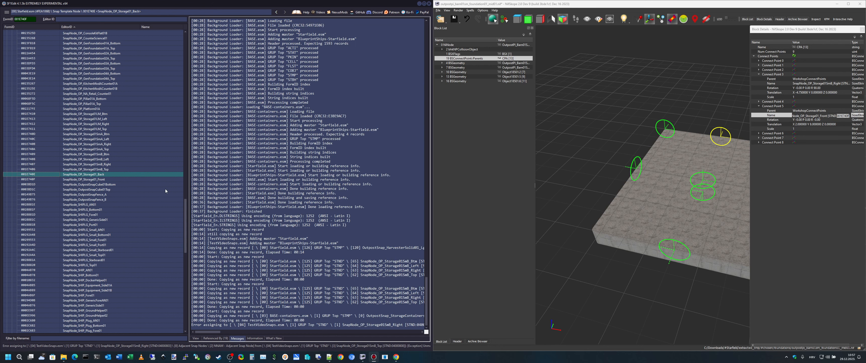
left_click(195, 338)
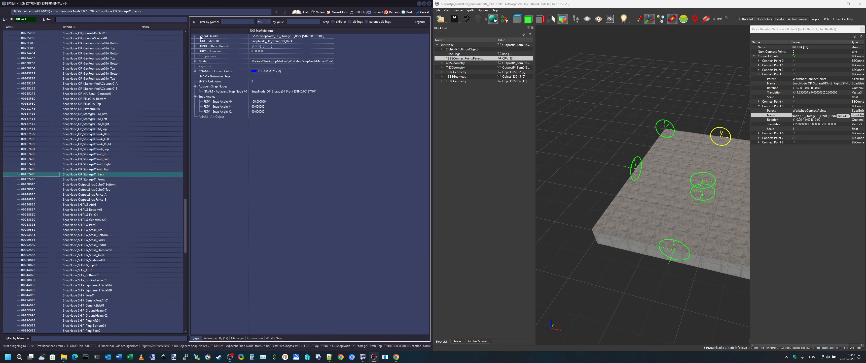
left_click(195, 35)
double_click(269, 56)
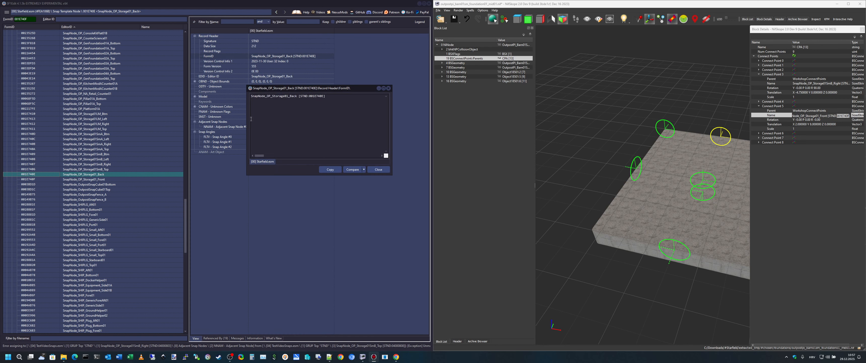
left_click_drag(310, 97, 327, 96)
key("ctrl+c")
left_click(379, 169)
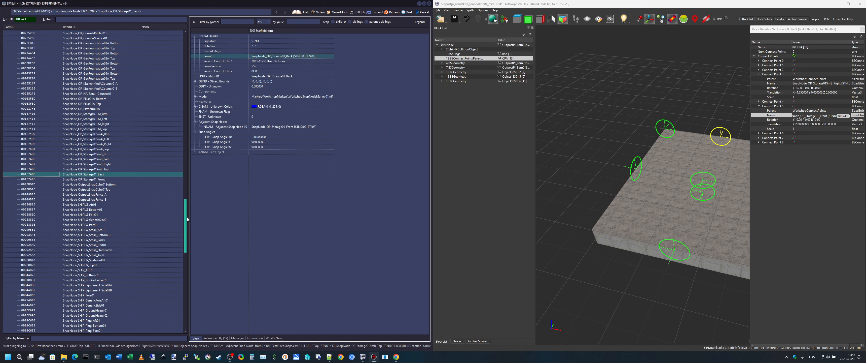
Open the harvester foundation snap template in TestVideoSnaps.esm, collapsing the Starfield.esm records first.
left_click_drag(184, 205, 187, 40)
left_click(7, 47)
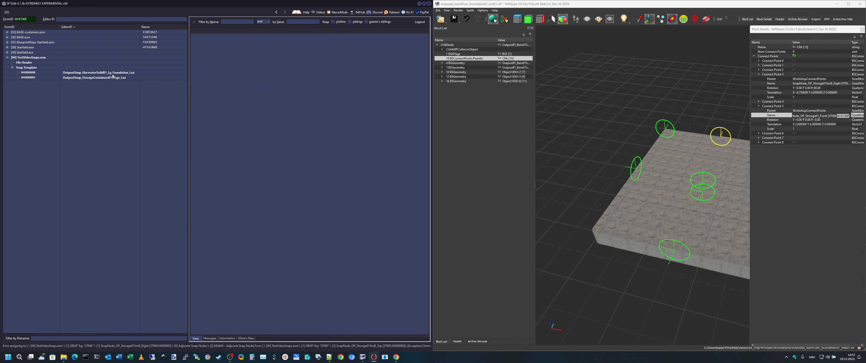
left_click(112, 78)
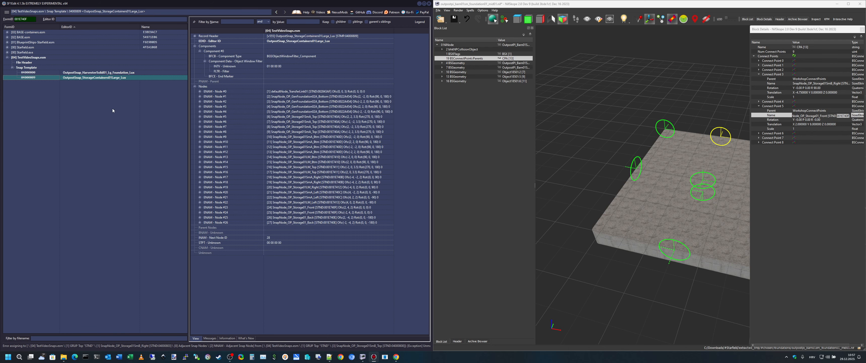
left_click(109, 73)
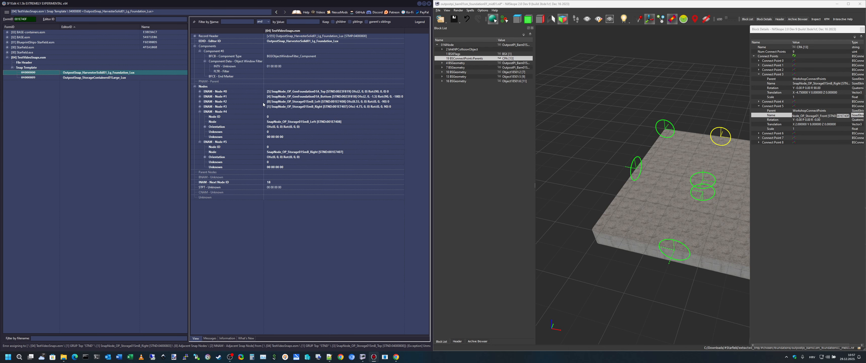
Set the snap node of Node #4 to SnapNode_OP_Storage01_Back using the copied form ID.
left_click(332, 122)
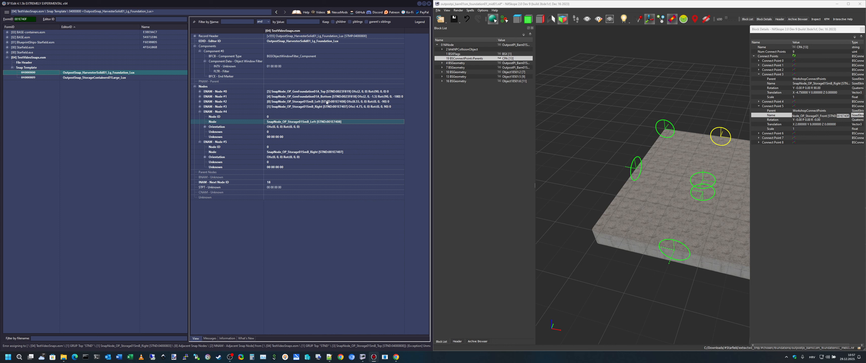
left_click(326, 103)
left_click(327, 106)
left_click(328, 125)
left_click(401, 122)
key("ctrl+v")
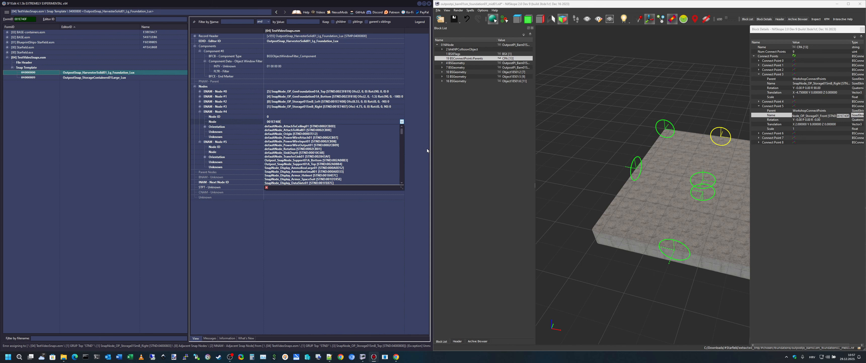
key("Return")
Set the snap node of Node #5 in the harvester foundation template to SnapNode_OP_Storage01_Front.
left_click(336, 151)
left_click(400, 151)
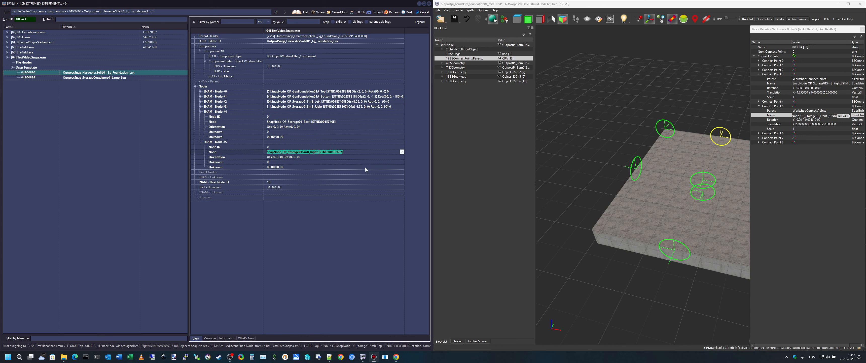
type("SnapNode_OP_Storage01_Back [STND:001E740E]")
key("Return")
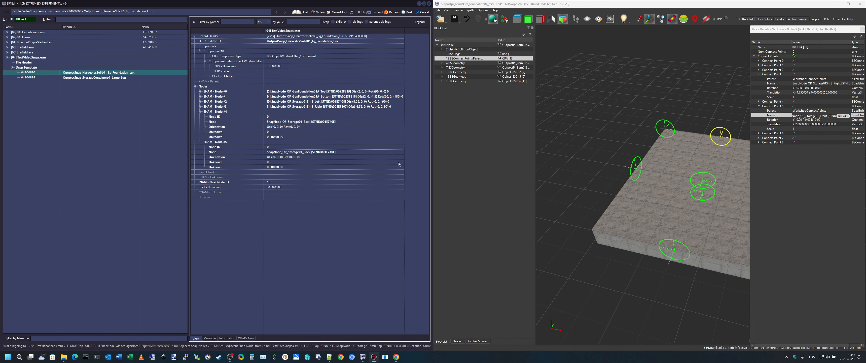
left_click(400, 151)
left_click(402, 152)
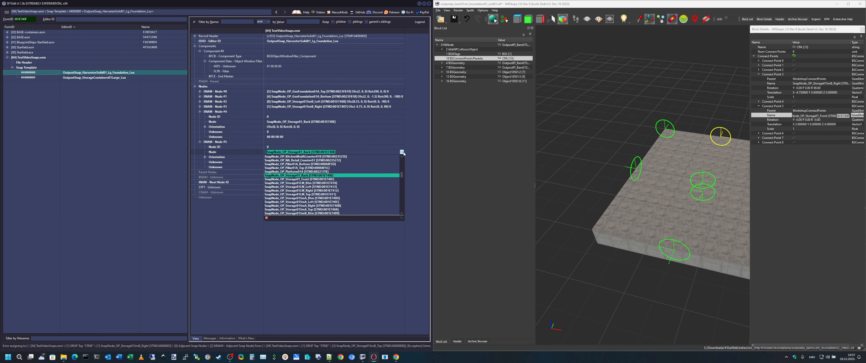
left_click(309, 179)
key("Return")
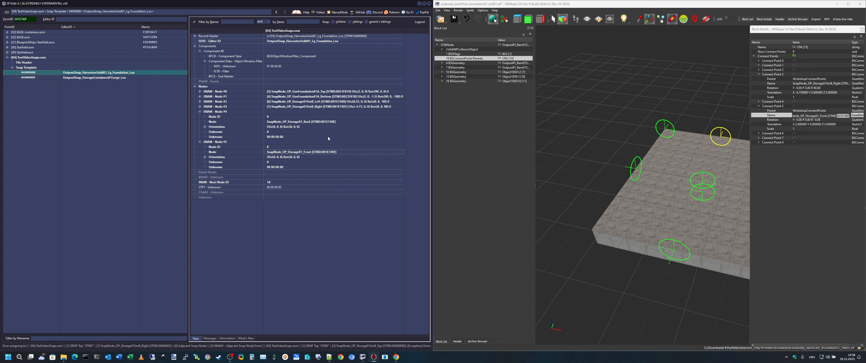
Check Node #4's offset and rotation against Connect Point 5's translation in NifSkope, and review the node summaries in SF1Edit.
left_click(204, 126)
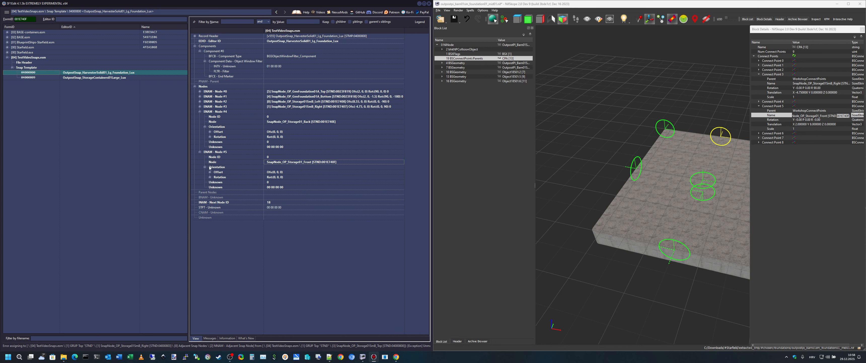
left_click(210, 131)
left_click(210, 151)
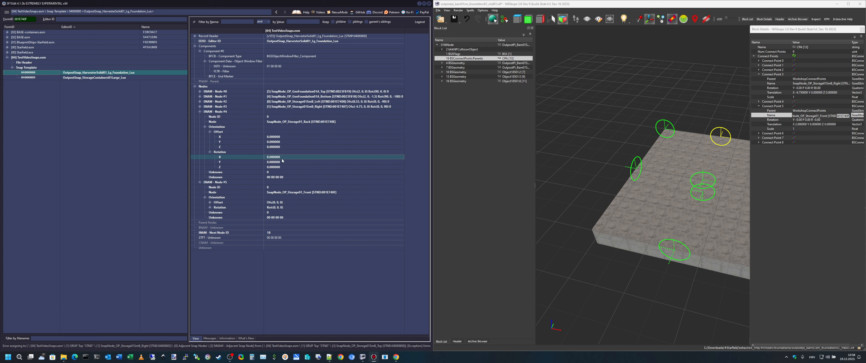
left_click(814, 124)
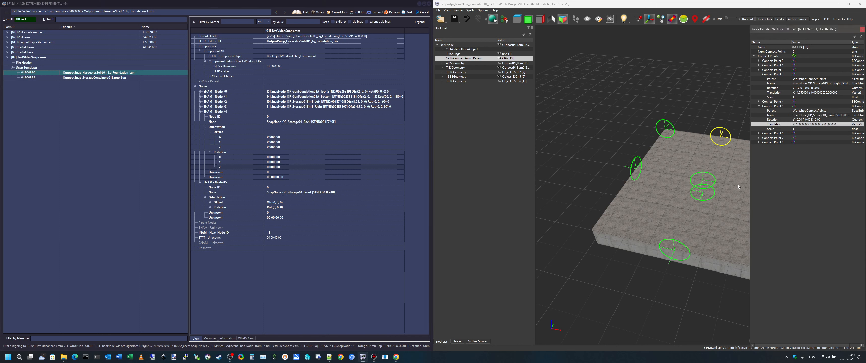
left_click_drag(740, 184, 611, 179)
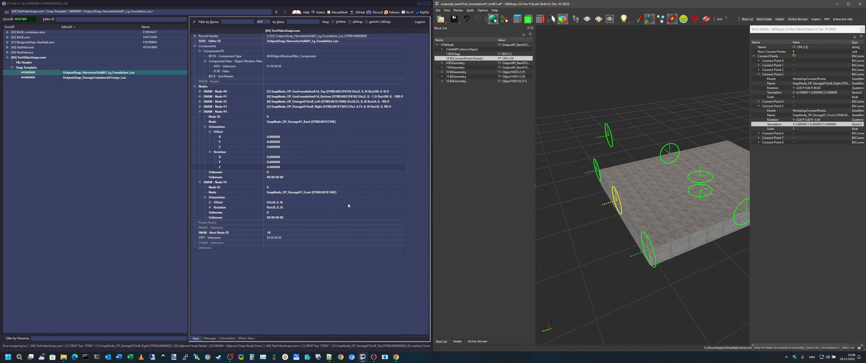
left_click(290, 207)
left_click(199, 182)
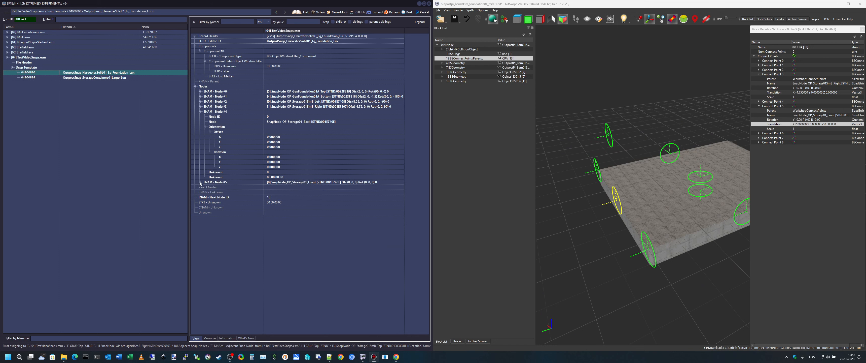
left_click(199, 112)
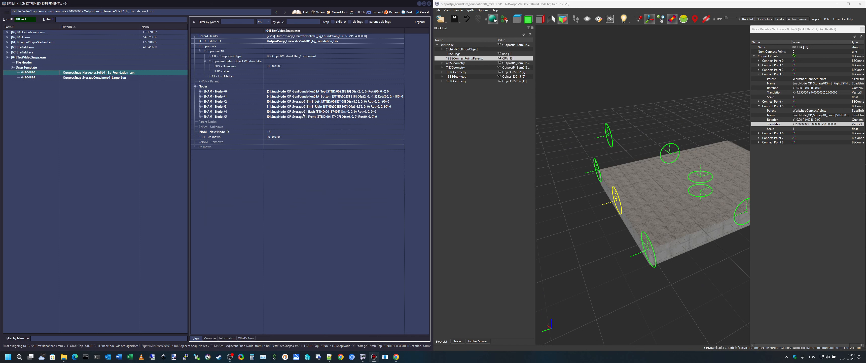
Set the Node ID of Node #4 to 2 and of Node #5 to 3.
left_click(199, 112)
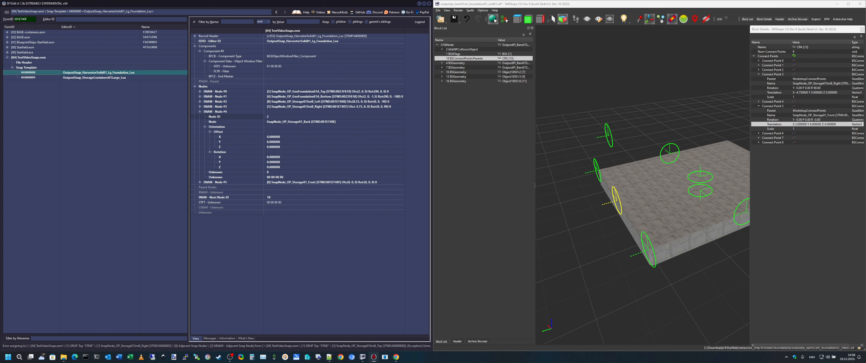
type("2")
key("Return")
left_click(199, 182)
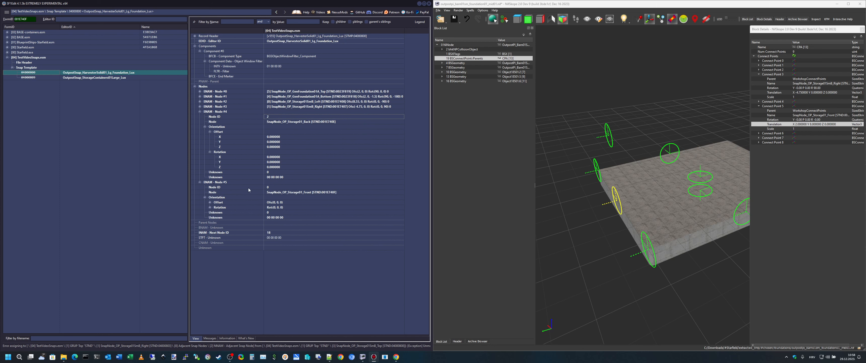
left_click(269, 187)
key("F2")
type("3")
key("Return")
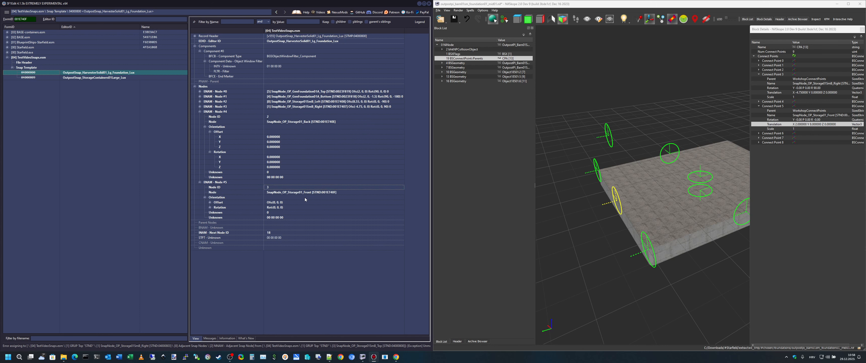
Set the Next Node ID of the harvester foundation template to 6.
left_click(199, 182)
left_click(199, 112)
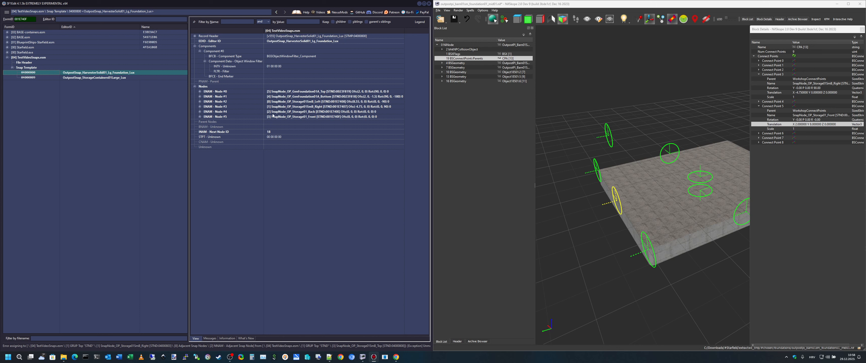
left_click(272, 93)
left_click(274, 132)
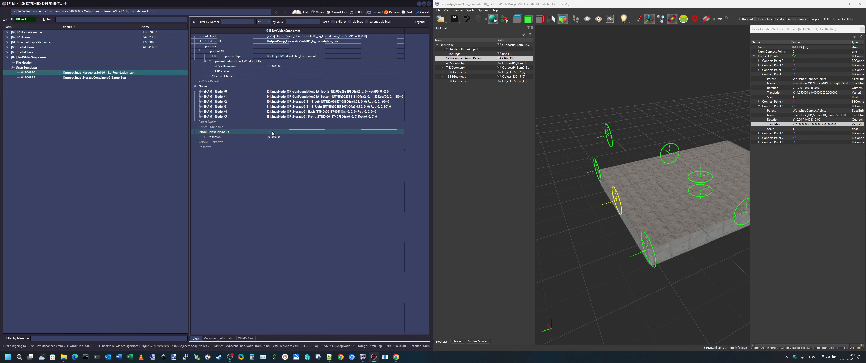
double_click(274, 132)
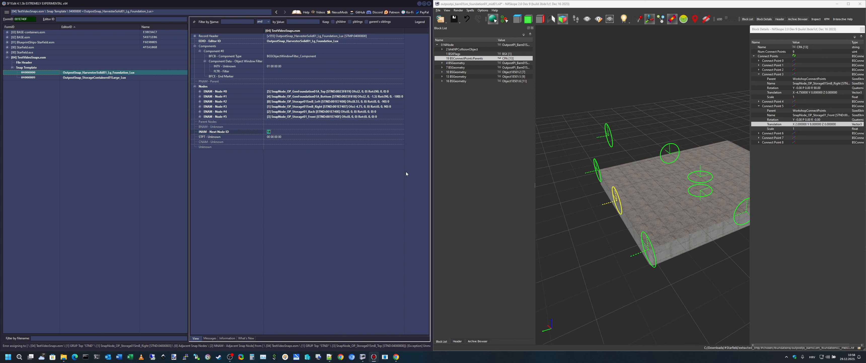
type("6")
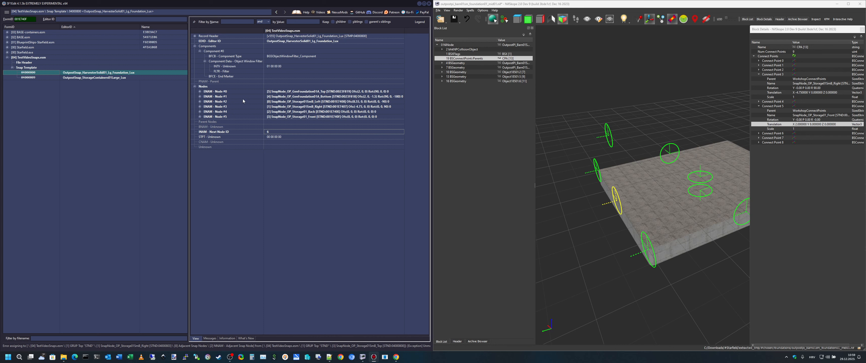
Copy the form ID from the harvester foundation template's record header.
left_click(195, 35)
double_click(357, 57)
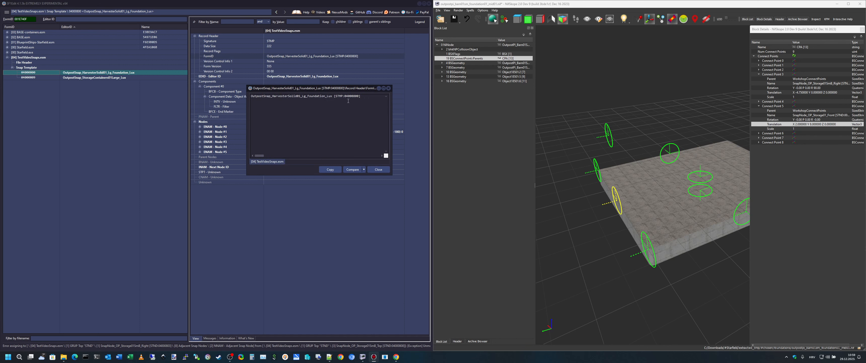
left_click_drag(345, 96, 356, 97)
left_click(378, 169)
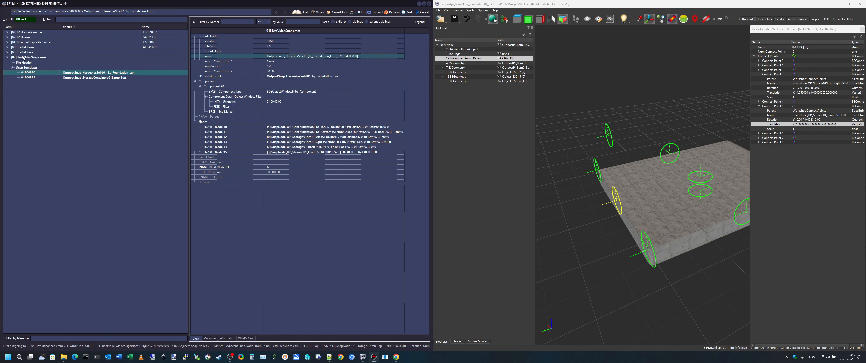
Browse to the Pack-In records in BASE.esm.
left_click(7, 47)
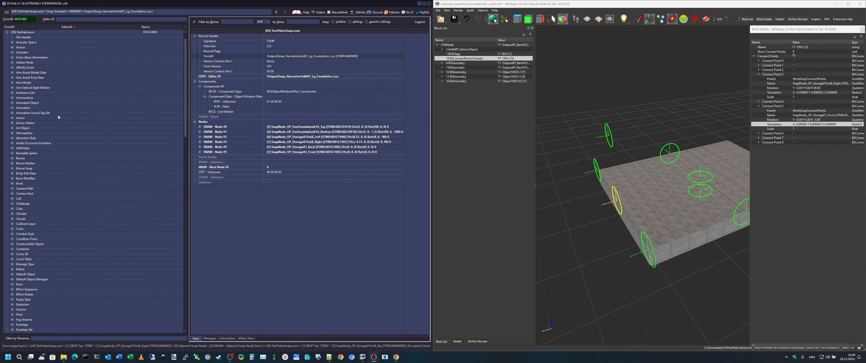
left_click(12, 102)
left_click(12, 32)
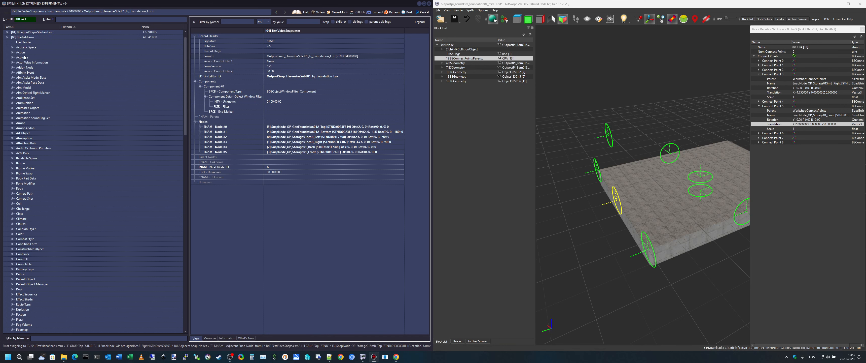
scroll(22, 59, "up", 1)
left_click(7, 37)
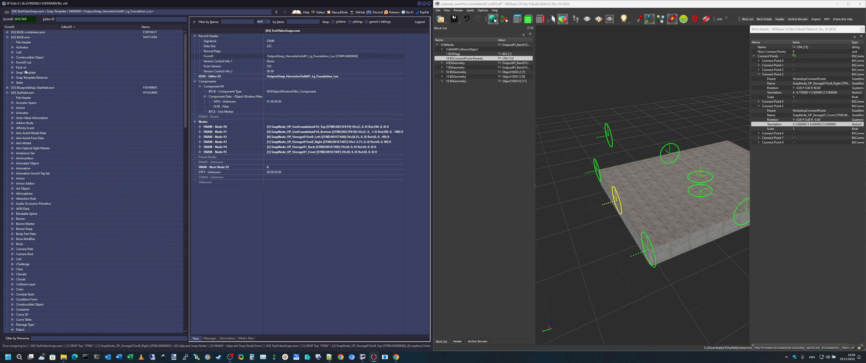
left_click(12, 67)
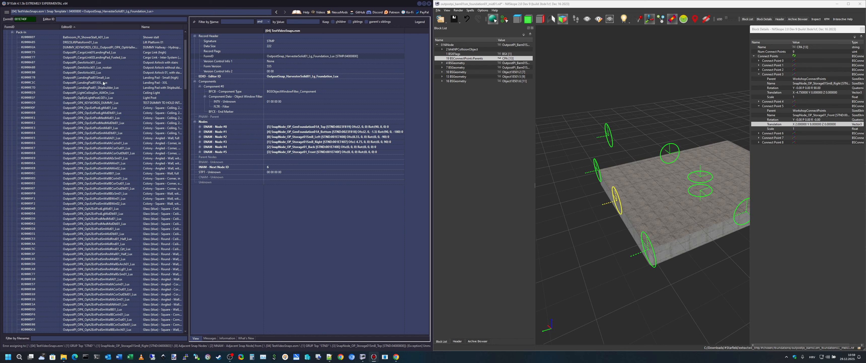
Copy the OutpostPI_GenAirlock02_Lux pack-in as a new record into TestVideoSnaps.esm with Editor ID OutpostPI_GenAirlock02_Lux_test.
left_click(128, 72)
right_click(128, 73)
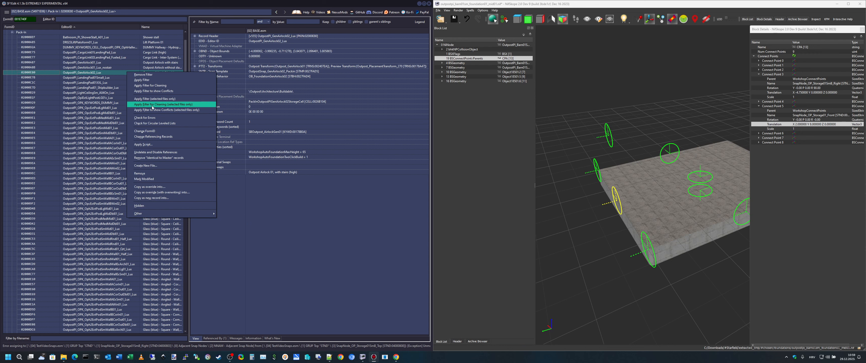
left_click(152, 199)
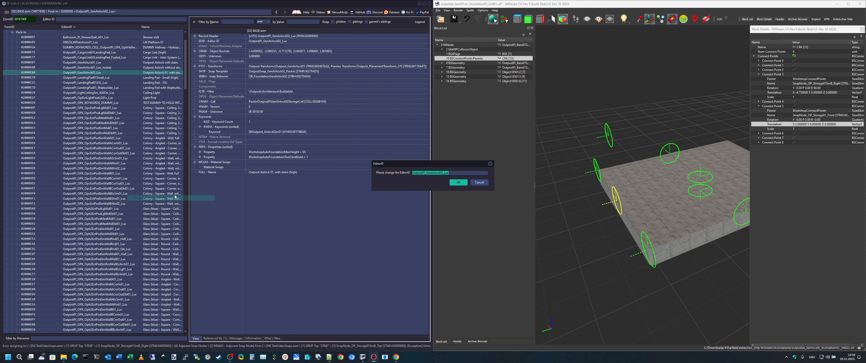
left_click(459, 173)
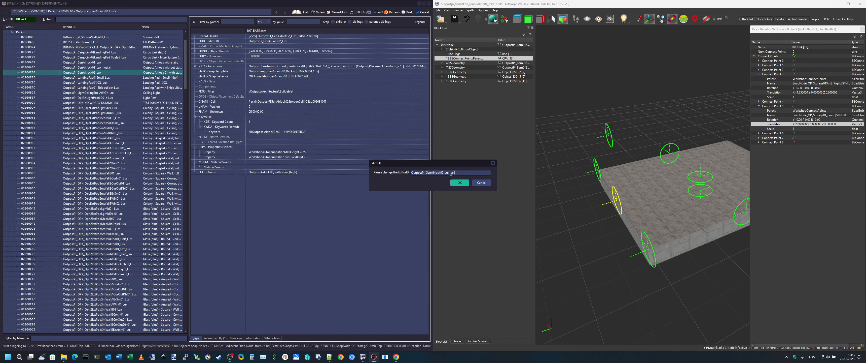
type("_tst")
left_click(460, 182)
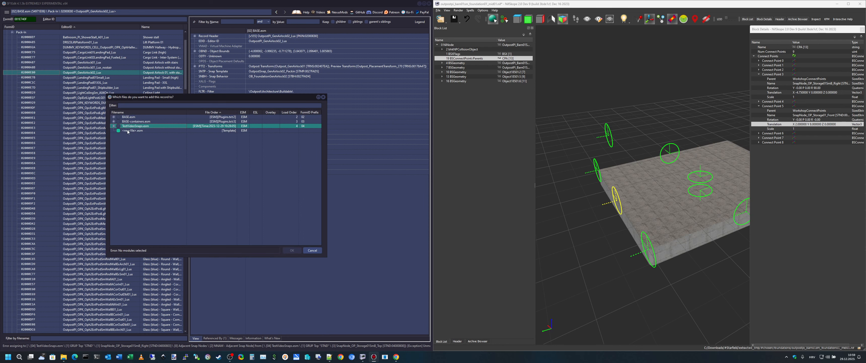
left_click(118, 126)
left_click(291, 250)
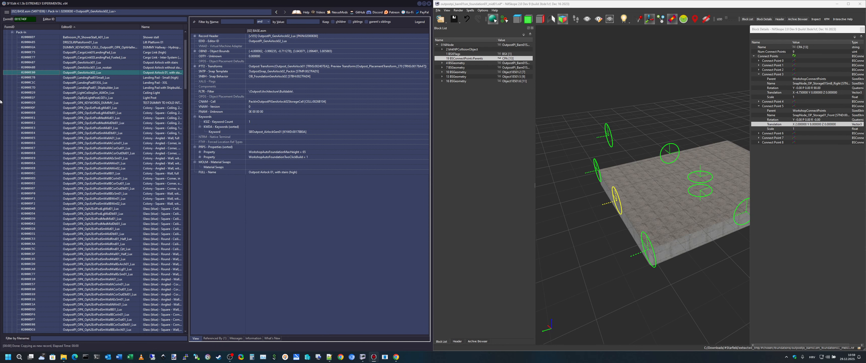
Point the Snap Template of the new pack-in in TestVideoSnaps.esm to the harvester foundation template using the copied form ID.
left_click(12, 33)
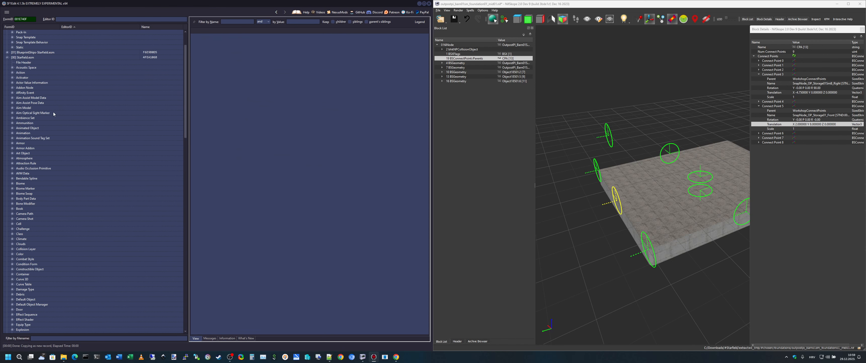
left_click(7, 57)
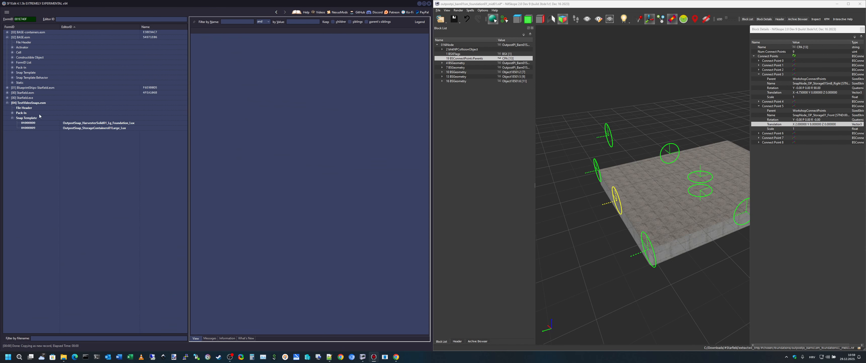
double_click(21, 113)
left_click(29, 118)
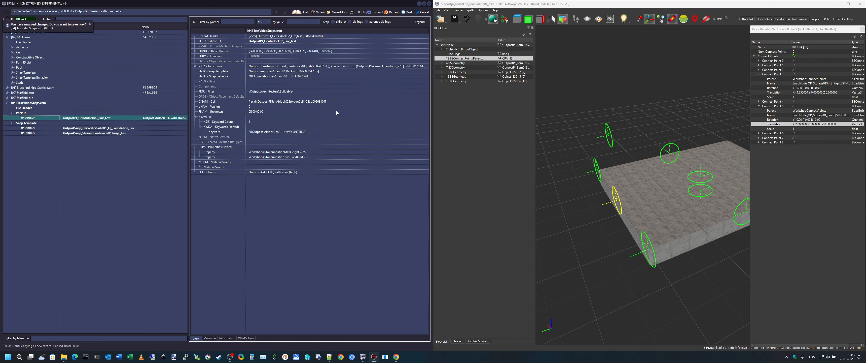
double_click(272, 71)
key("Delete")
key("Return")
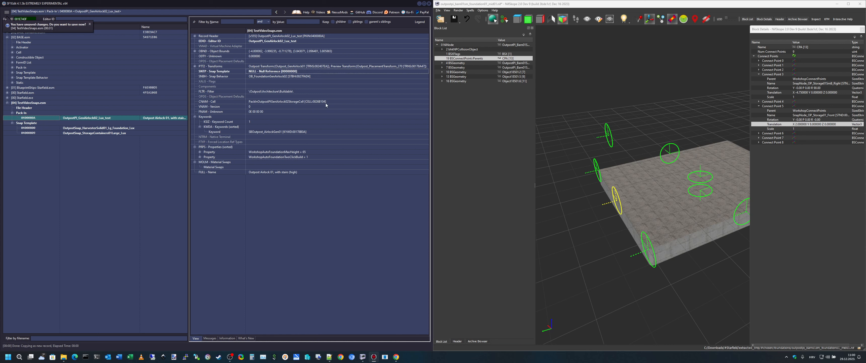
double_click(310, 72)
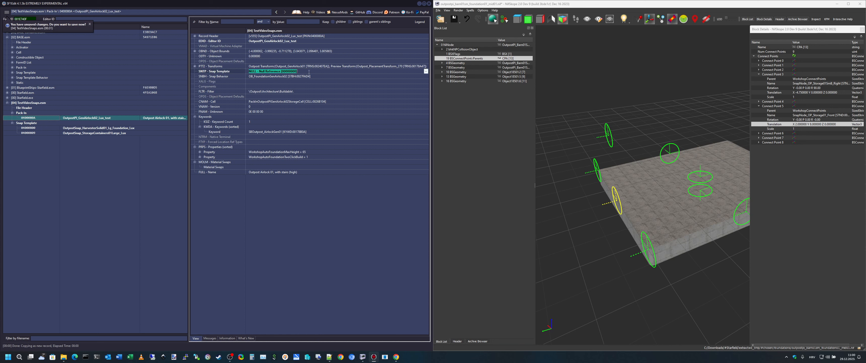
key("ctrl+v")
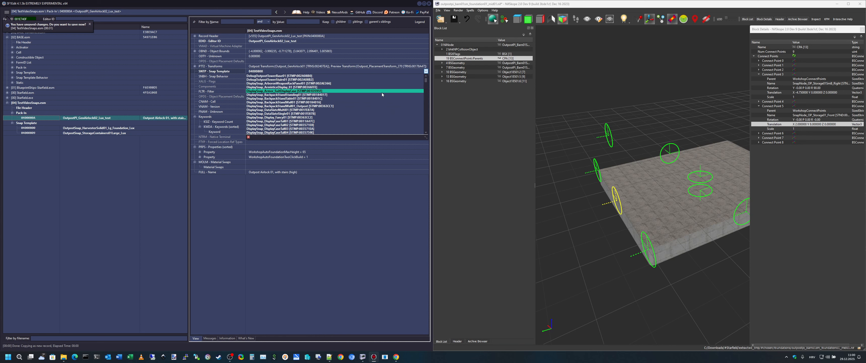
key("Return")
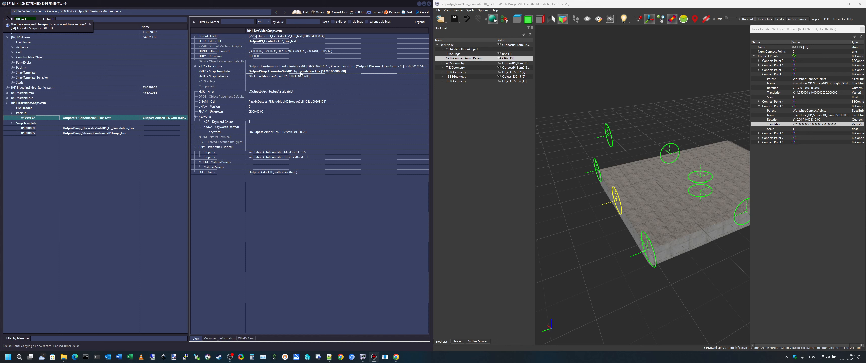
Change the harvester foundation template's Editor ID to OutpostSnap_Custom_Test_Lux.
left_click(125, 129)
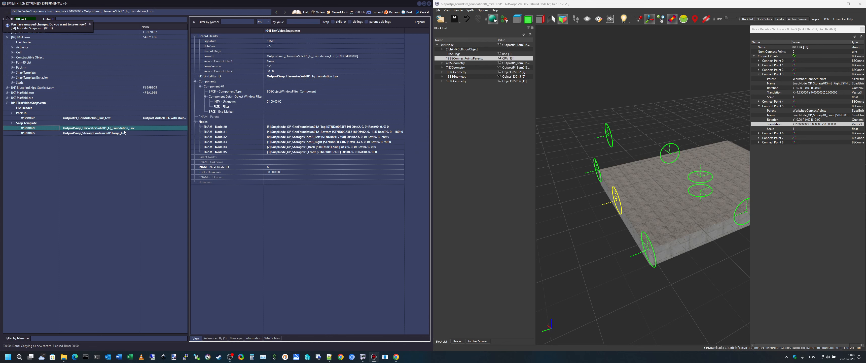
right_click(296, 76)
left_click(296, 80)
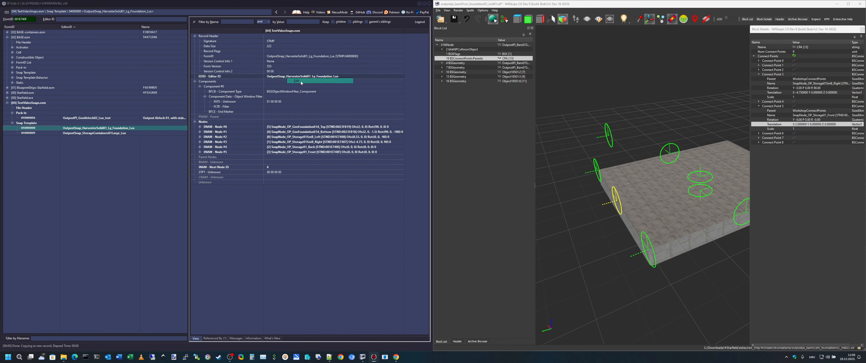
left_click(459, 173)
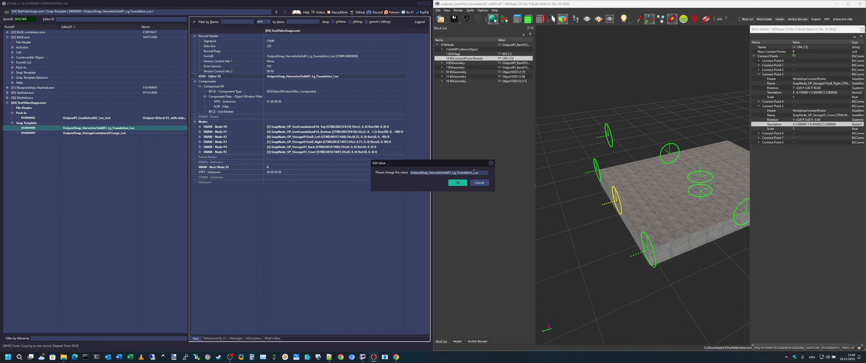
left_click_drag(473, 172, 433, 174)
type("Custom_Test")
key("Return")
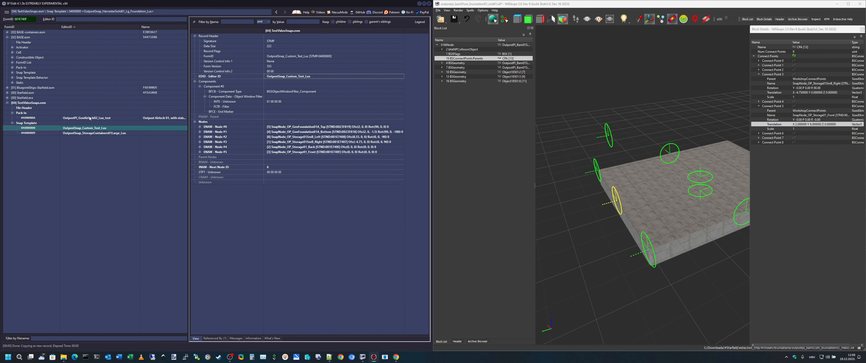
Check the test pack-in's Snap Template reference and compare it with the snap template records in TestVideoSnaps.esm.
left_click(99, 118)
left_click(323, 70)
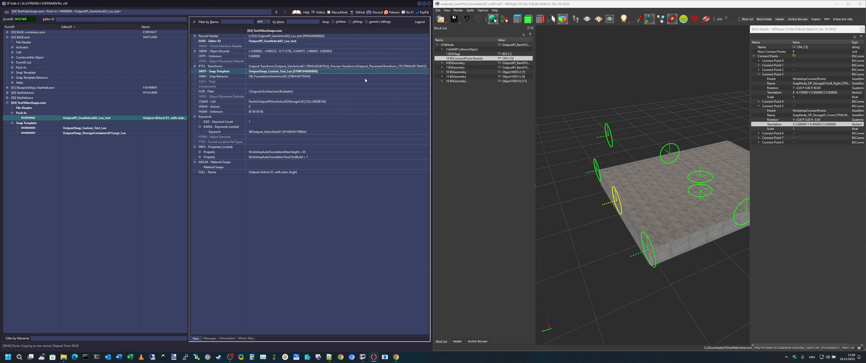
left_click(101, 128)
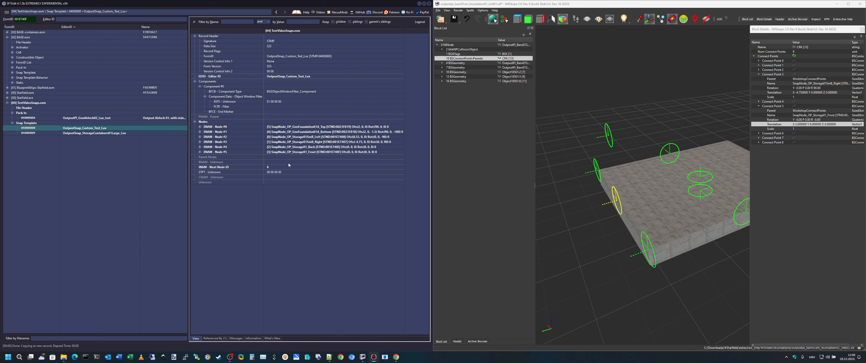
left_click(125, 134)
left_click(131, 128)
left_click(116, 118)
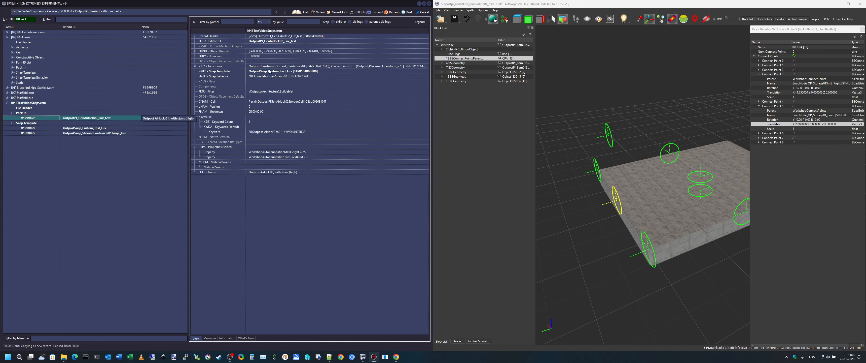
Rename the custom snap template's Editor ID to OutpostSnap_Custom_Harvester_Test_Lux.
left_click(95, 128)
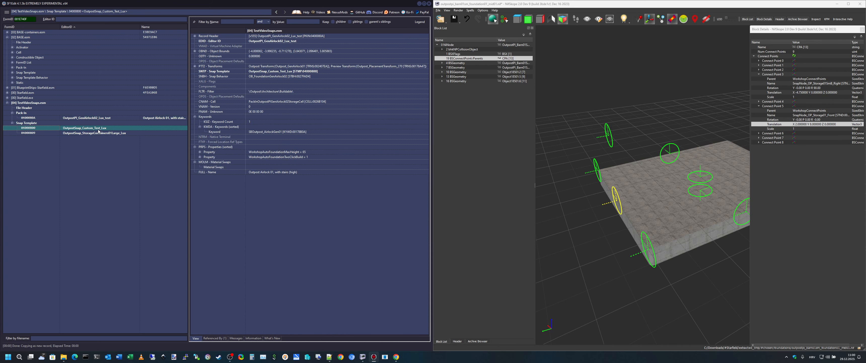
left_click(297, 76)
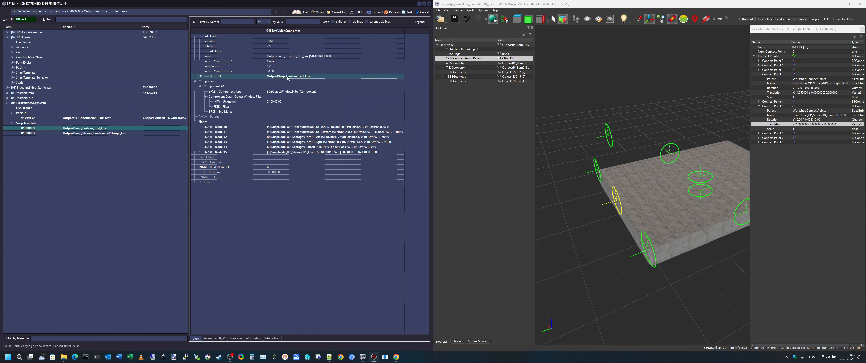
left_click(288, 77)
left_click(298, 77)
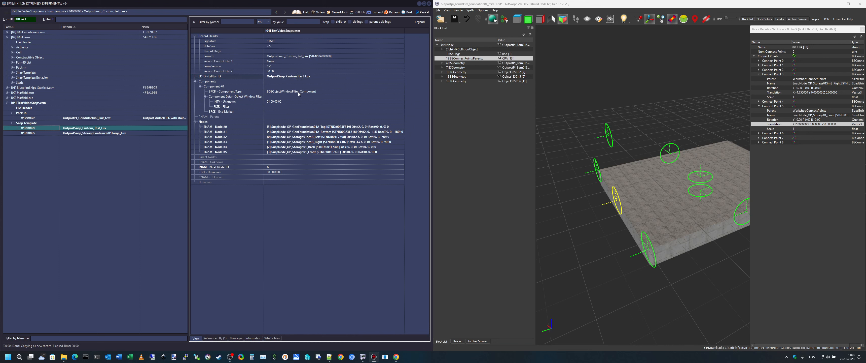
type("_Harveter")
key("BackSpace")
key("BackSpace")
key("BackSpace")
key("BackSpace")
type("ester")
key("Return")
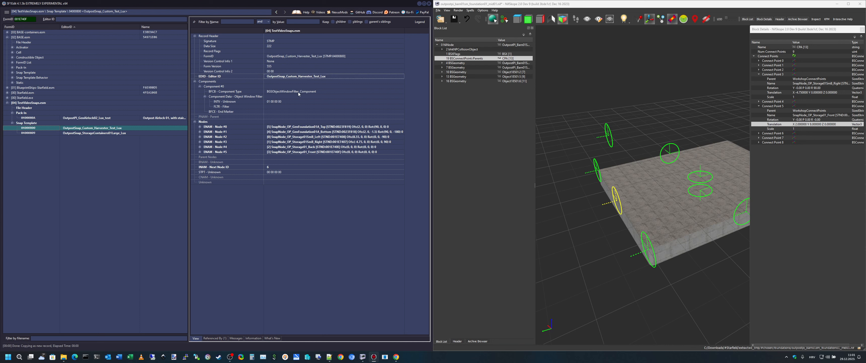
Rename the test pack-in's Editor ID to OutpostPI_GenHarvester_Test_Lux.
left_click(134, 118)
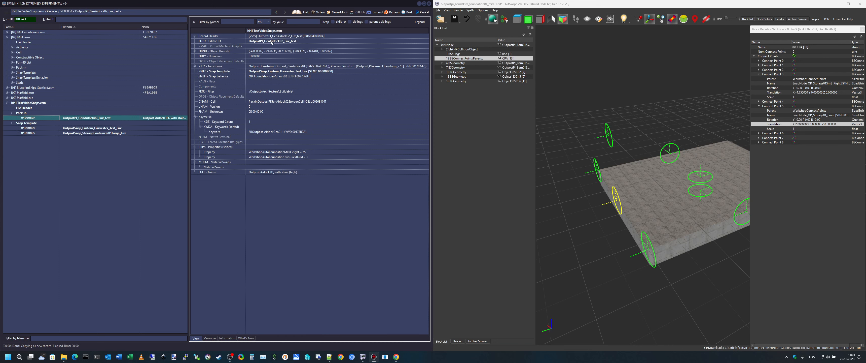
left_click(266, 41)
left_click(269, 42)
left_click_drag(269, 42, 283, 43)
type("Harvester_")
type("Test_")
key("End")
key("Return")
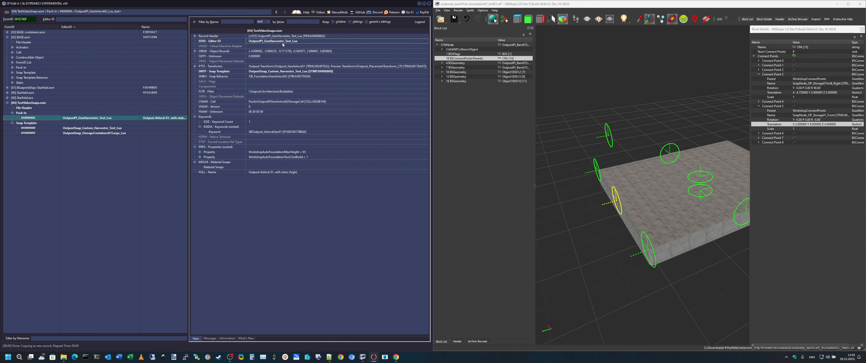
Check which records reference the custom harvester snap template and inspect the referencing test pack-in's Snap Template field.
left_click(125, 128)
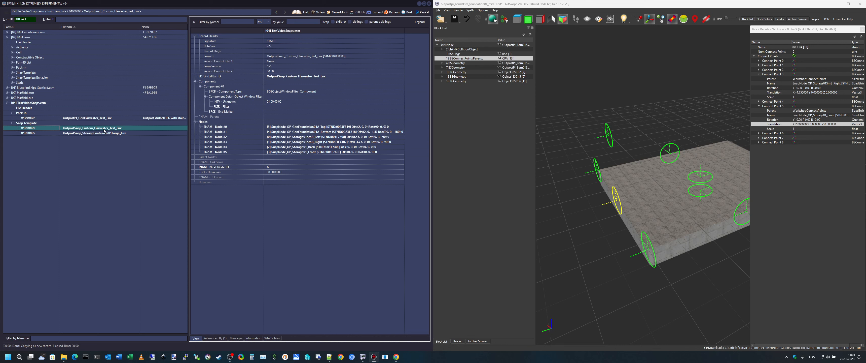
left_click(217, 339)
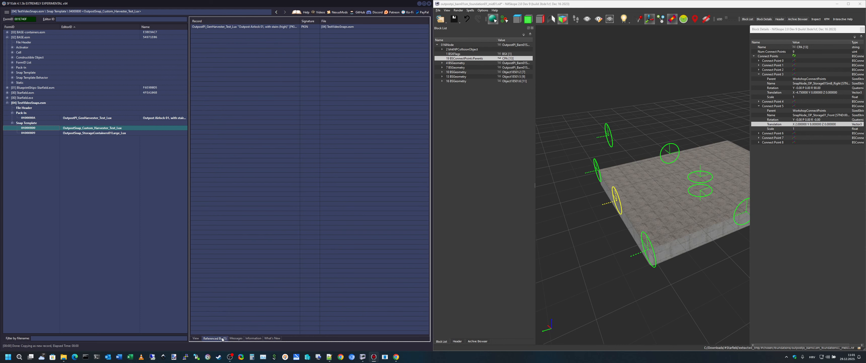
left_click(211, 28)
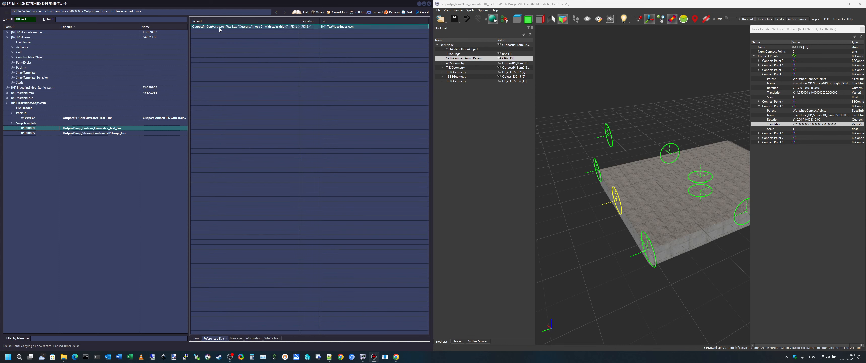
left_click(96, 119)
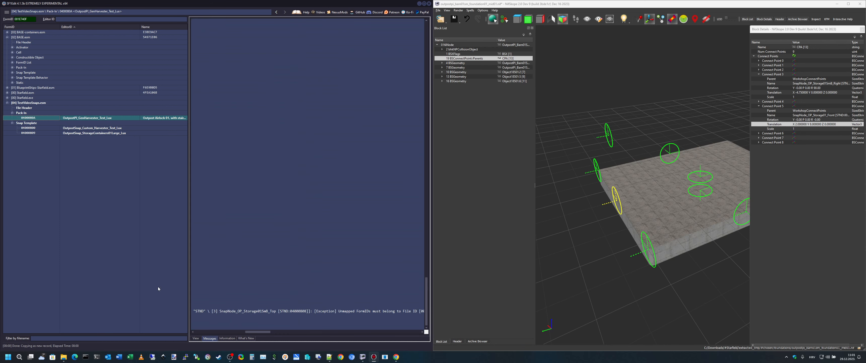
left_click(196, 338)
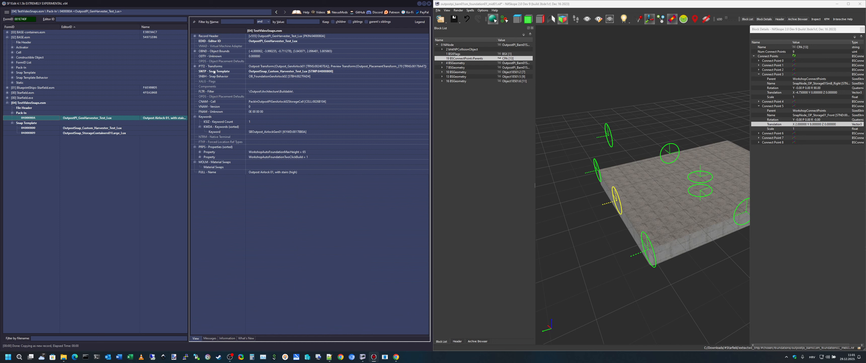
left_click(198, 72)
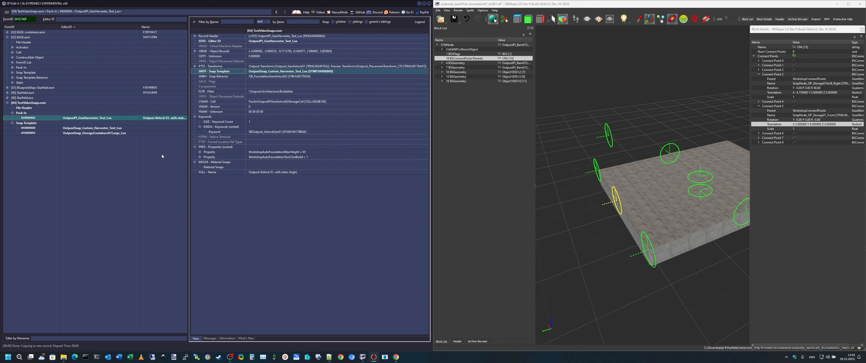
Review the bottom foundation and front storage nodes in the custom harvester snap template, and return to the test pack-in record.
left_click(121, 165)
left_click(103, 119)
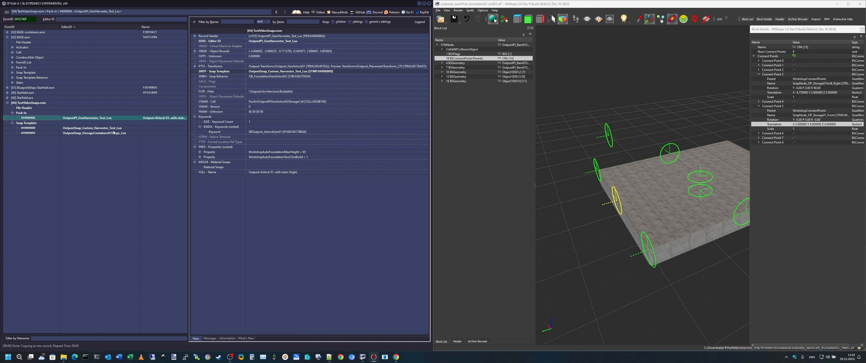
left_click(132, 129)
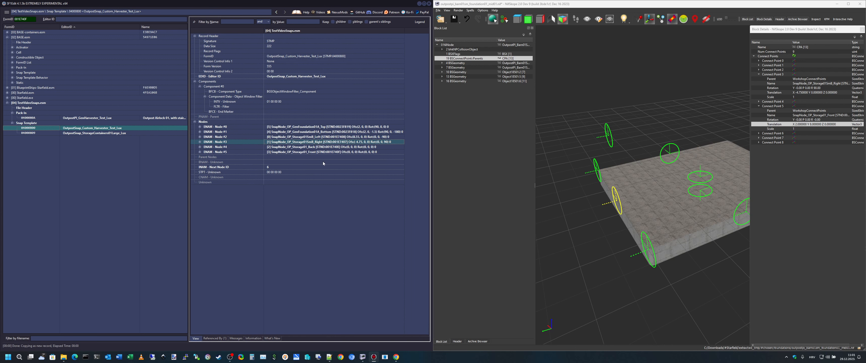
left_click(316, 152)
left_click(325, 131)
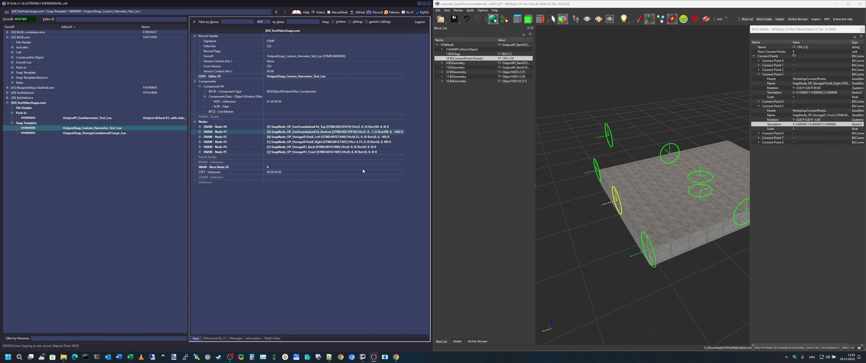
left_click(116, 118)
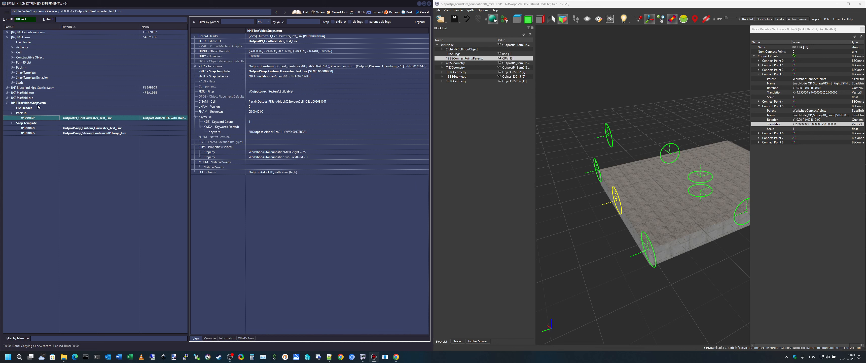
Collapse TestVideoSnaps.esm and view the airlocks and stairs list records among BASE.esm's Constructible Objects.
left_click(7, 103)
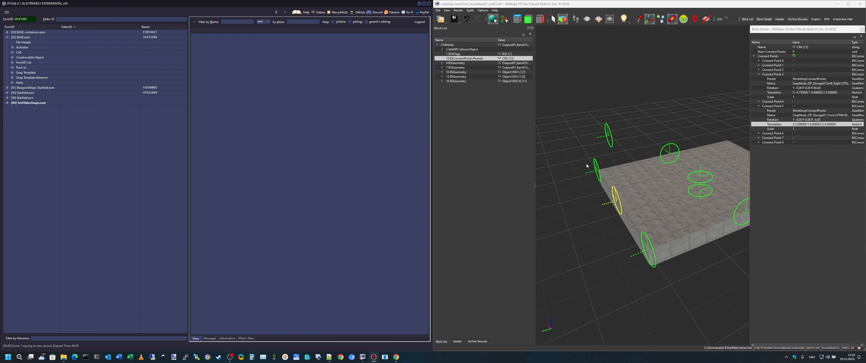
left_click_drag(588, 165, 782, 206)
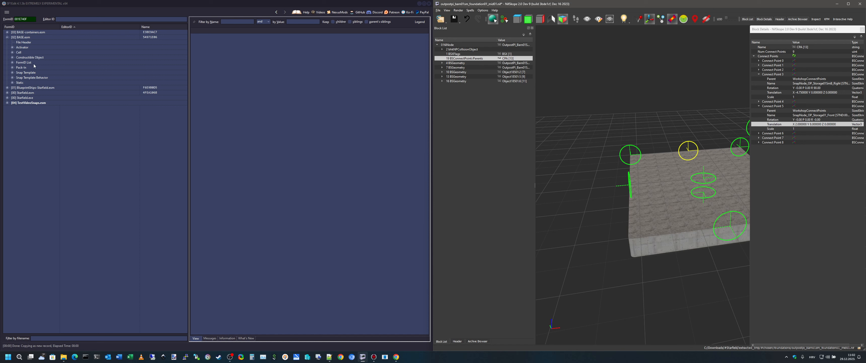
left_click(32, 58)
left_click(13, 58)
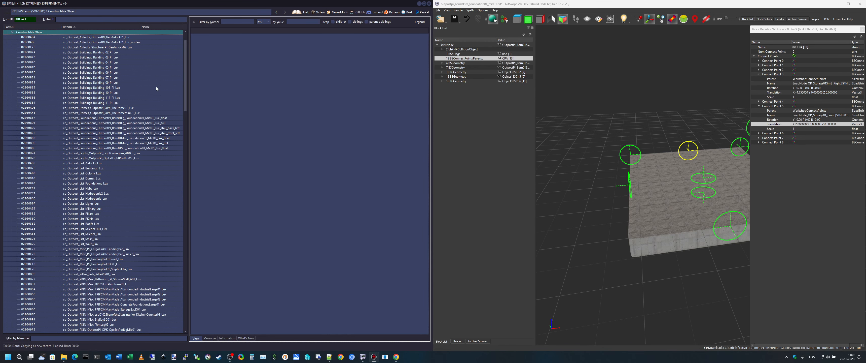
scroll(60, 78, "up", 1)
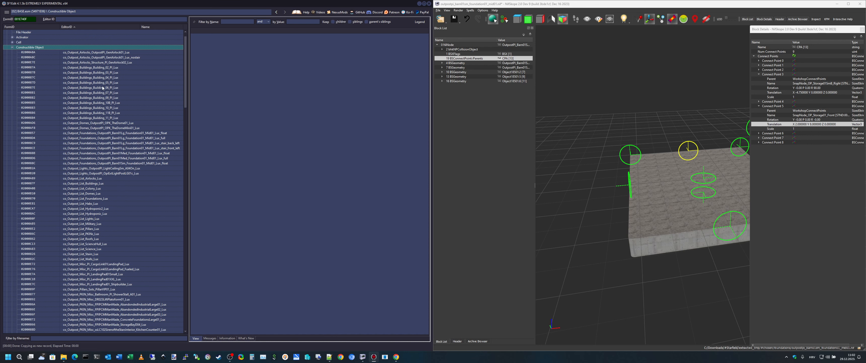
scroll(111, 209, "down", 3)
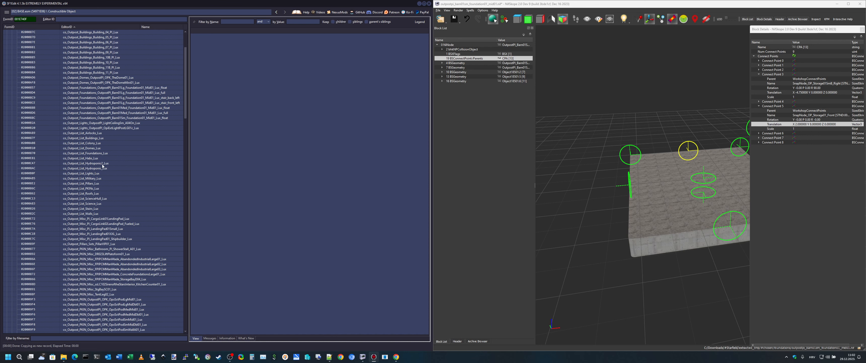
left_click(95, 133)
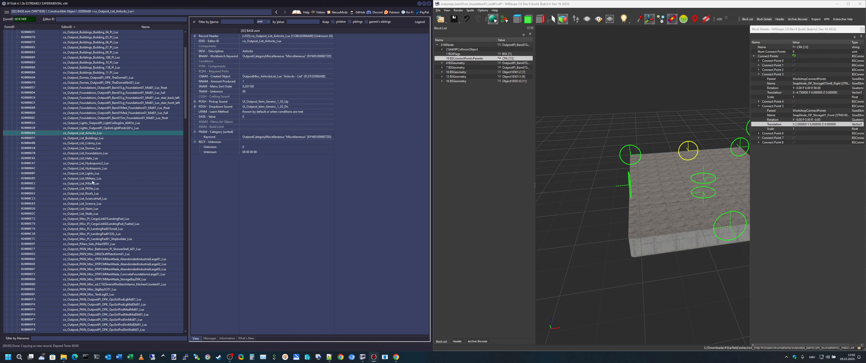
left_click(98, 209)
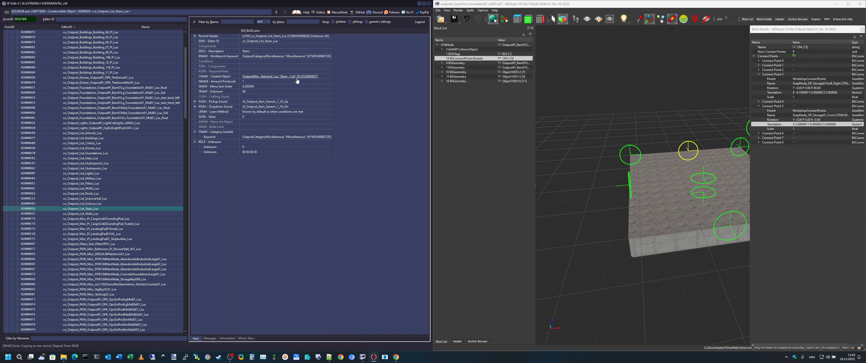
Follow the stairs record's Created Object to its FormID list and compare it with the science hull, military and blue hydroponic lists.
left_click(309, 80)
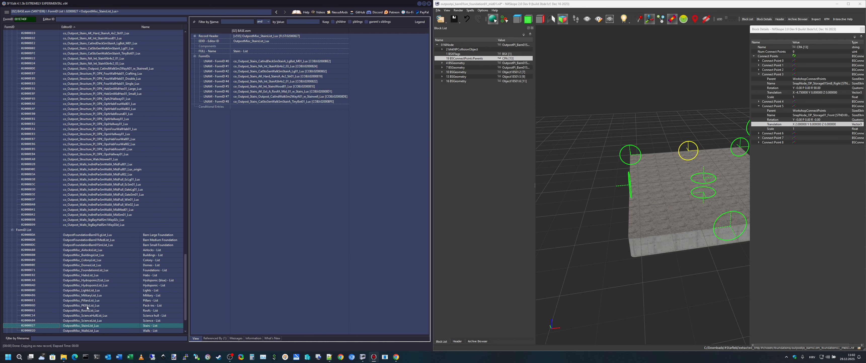
scroll(90, 305, "down", 3)
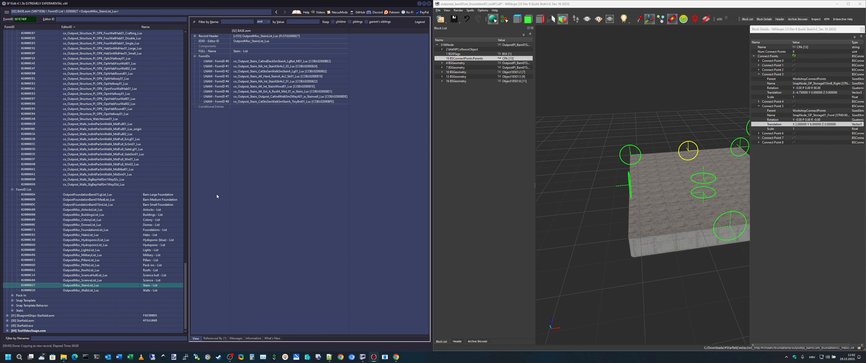
left_click(97, 275)
left_click(92, 255)
left_click(89, 240)
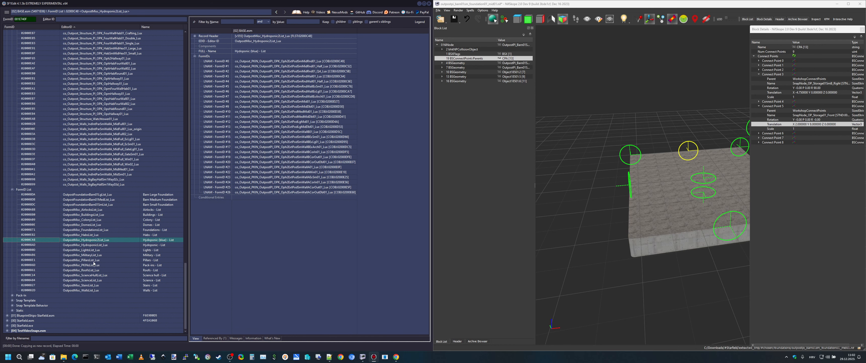
left_click(88, 285)
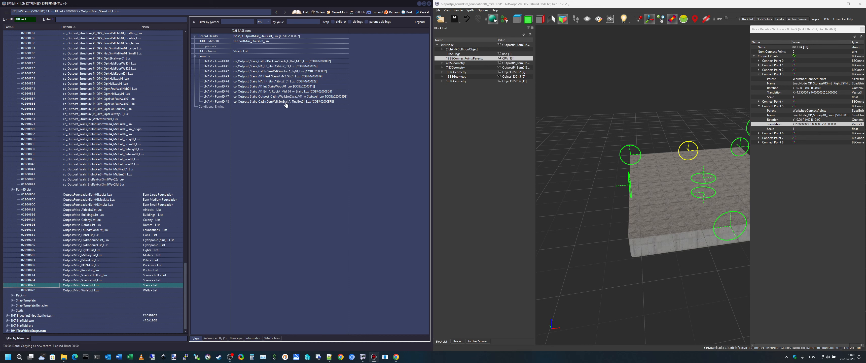
Open the last entry of the stairs FormID list, the TinyBot01 catwalk stair, and check its Created Object.
double_click(302, 102)
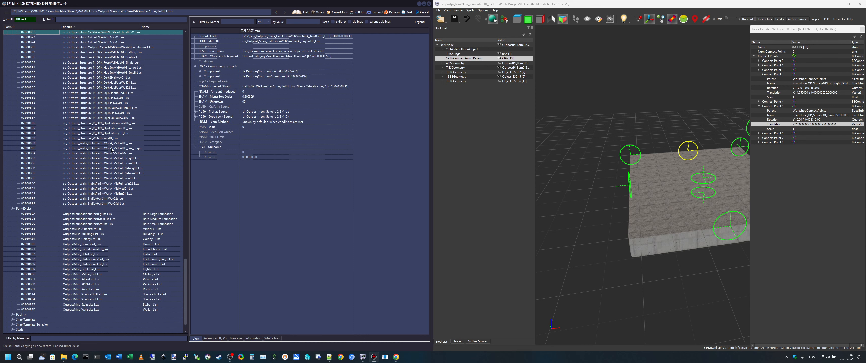
scroll(112, 151, "up", 20)
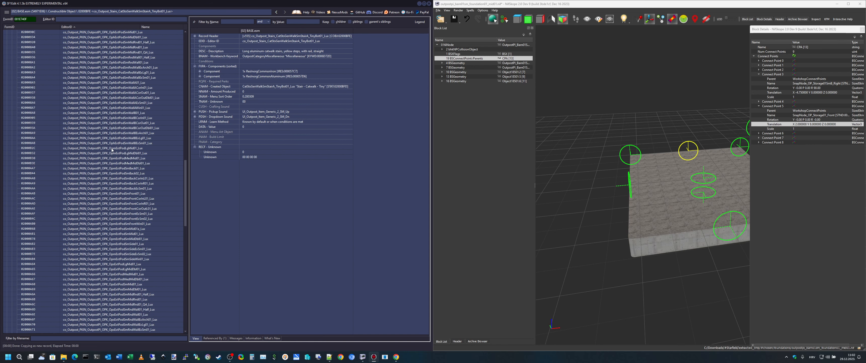
scroll(112, 150, "down", 18)
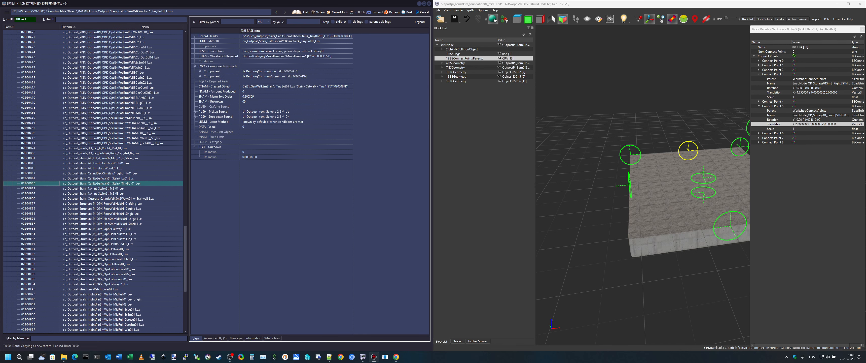
left_click_drag(79, 11, 19, 12)
left_click(133, 185)
left_click(340, 88)
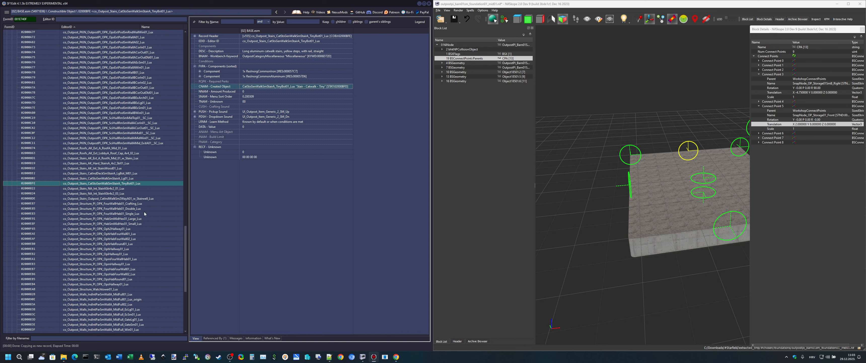
Trace the constructible "Science - Square - Wall, with door, medium" through its created pack-in to the assigned snap template.
left_click(160, 103)
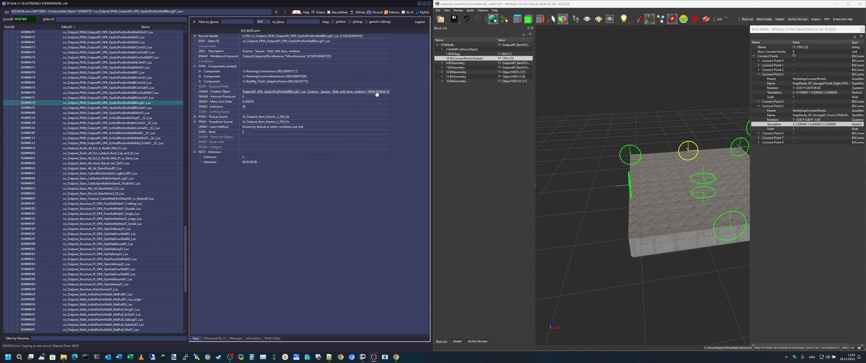
left_click(327, 95)
scroll(117, 260, "down", 5)
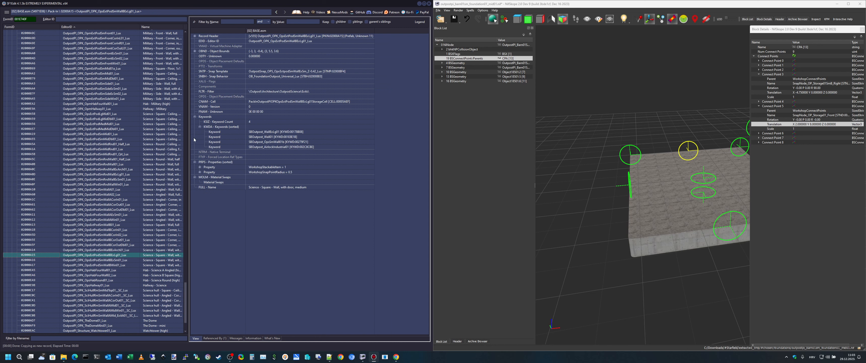
left_click(222, 72)
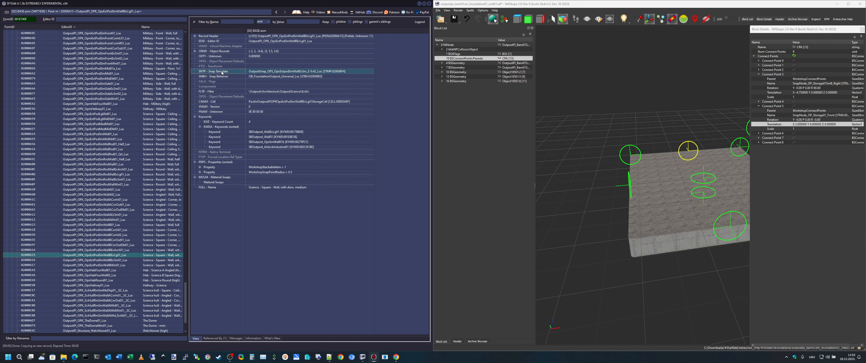
double_click(329, 72)
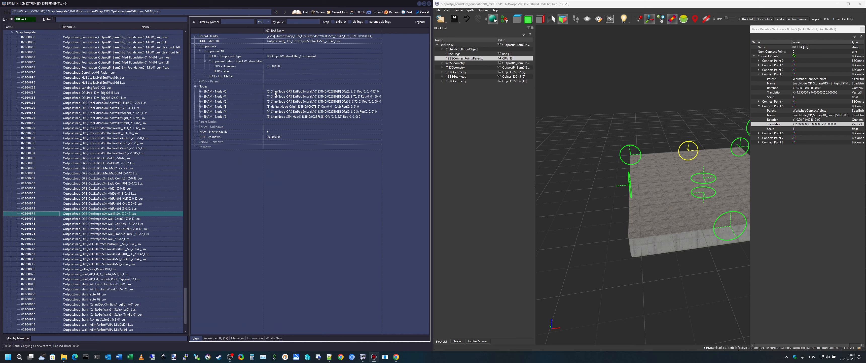
Examine Node #0 through Node #5 and the Next Node ID of the science wall's snap template.
left_click(270, 92)
left_click(270, 97)
left_click(271, 102)
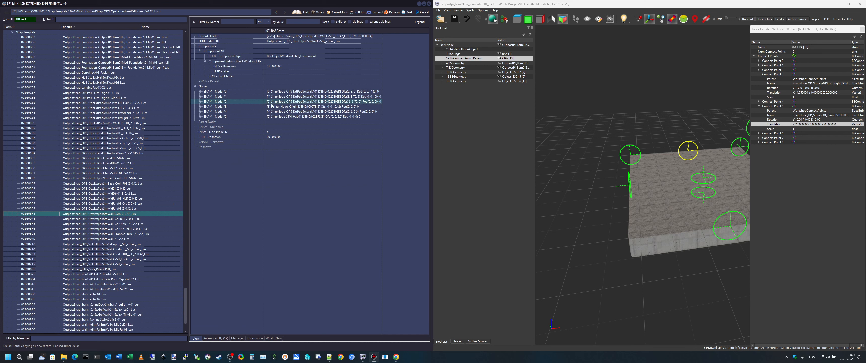
left_click(272, 107)
left_click(273, 113)
left_click(277, 117)
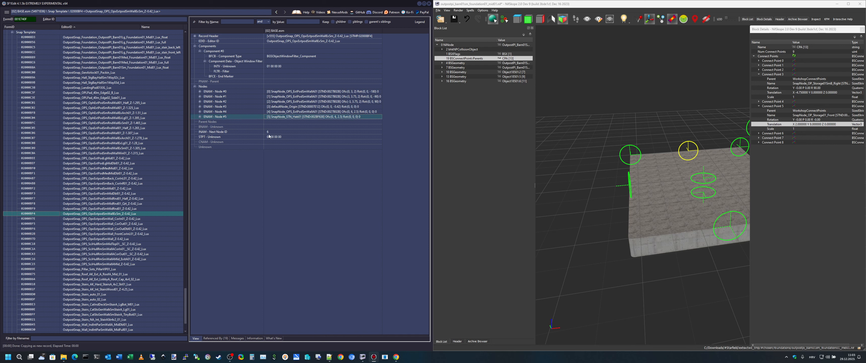
left_click(236, 133)
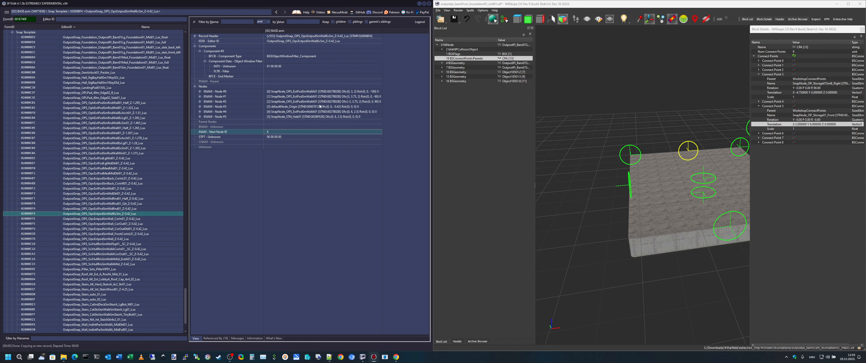
Compare the offsets and rotations of the repeated wall snap nodes #0, #1, #2 and #4 in this template.
left_click(317, 91)
left_click(317, 96)
left_click(317, 101)
left_click(318, 112)
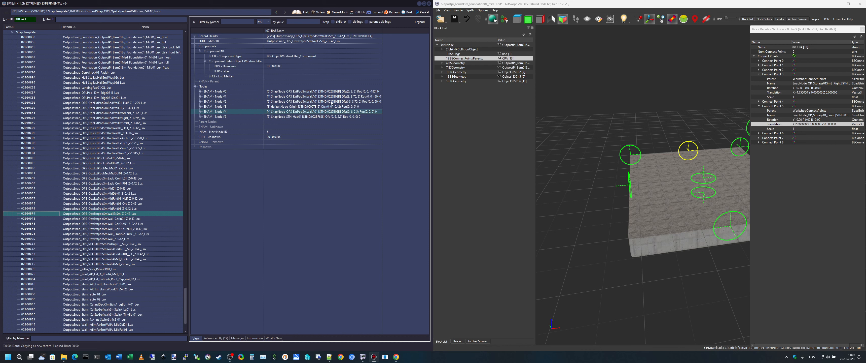
left_click_drag(331, 102, 333, 93)
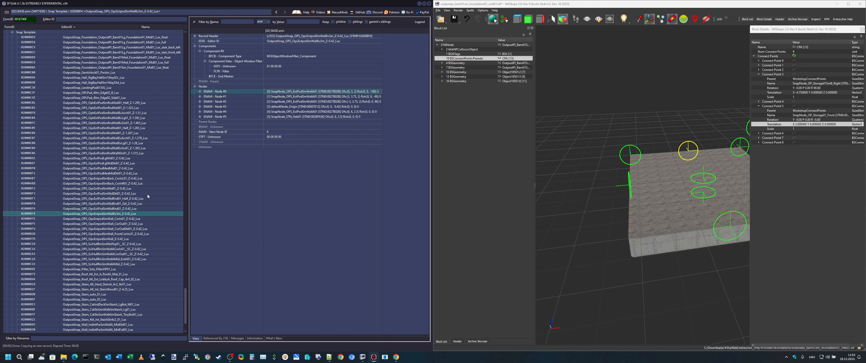
scroll(148, 196, "up", 3)
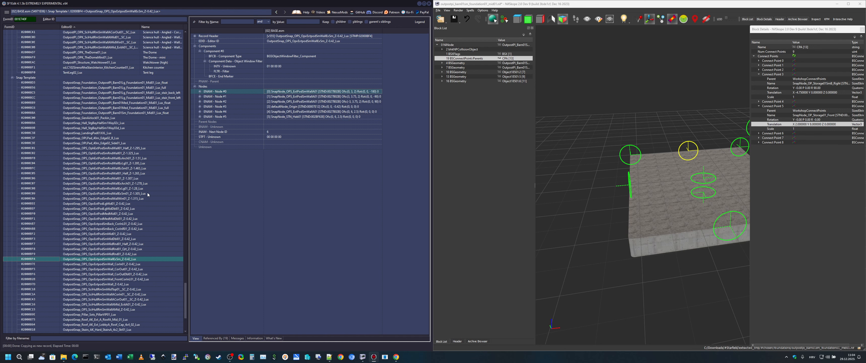
Examine the snap nodes of the large foundation's "full" template against the connect points on the foundation model.
left_click(161, 88)
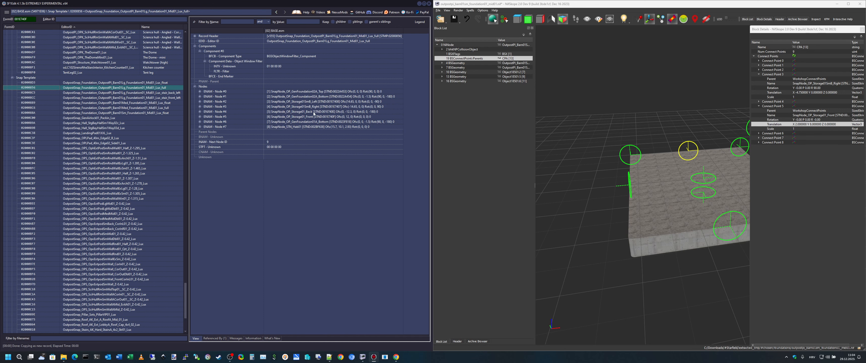
left_click_drag(647, 189, 678, 231)
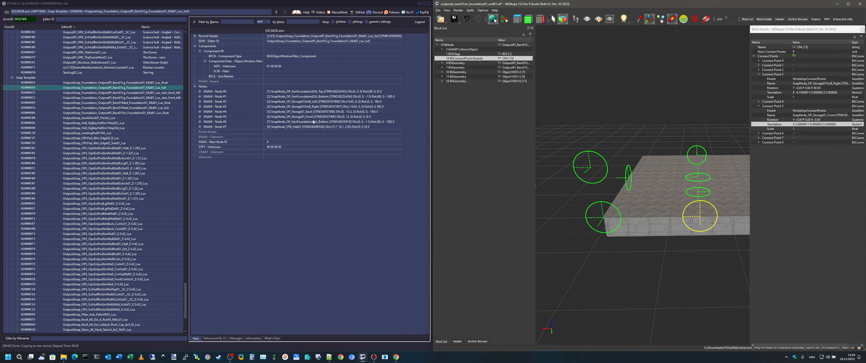
left_click(313, 93)
left_click(313, 97)
left_click(315, 102)
left_click(315, 106)
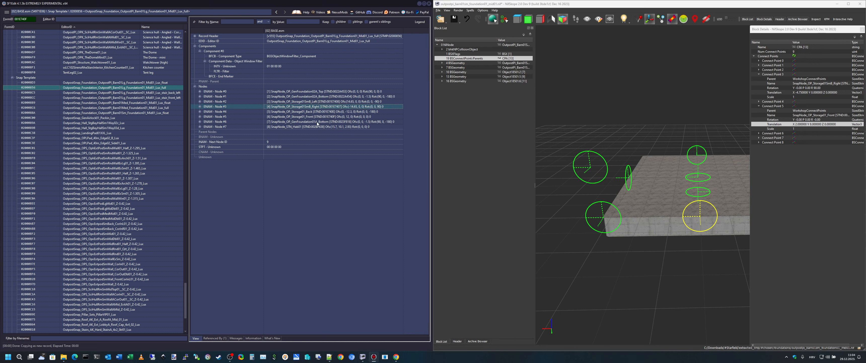
key("Down")
key("Down")
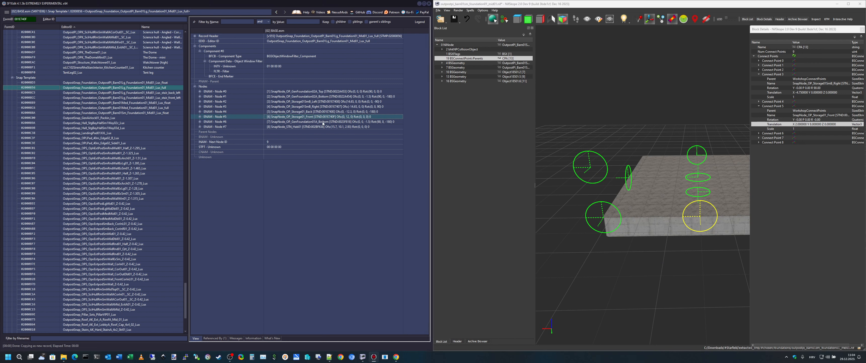
left_click(323, 122)
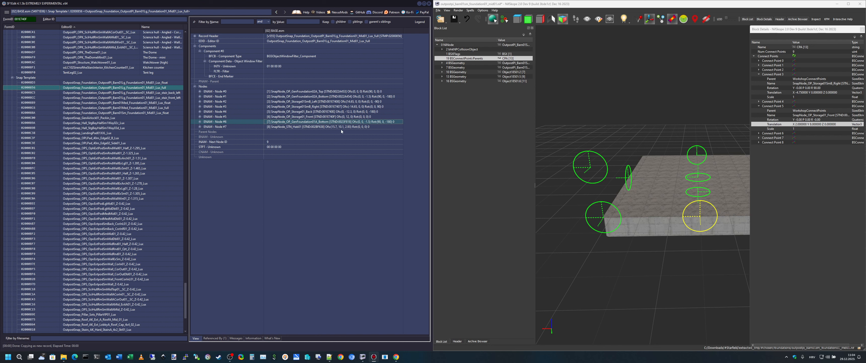
left_click(324, 128)
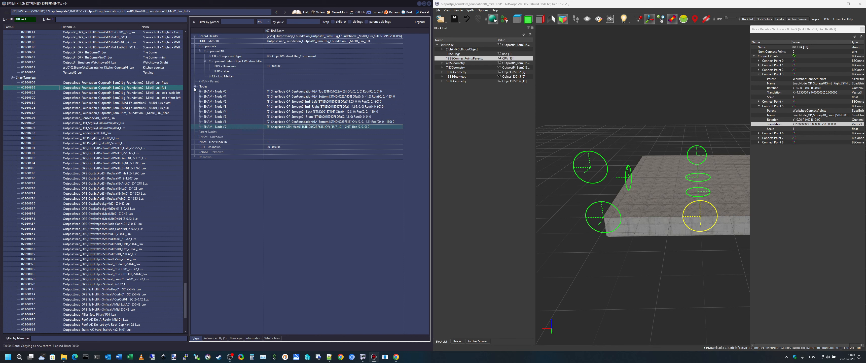
Compare the large foundation's stair_back_left and float snap templates, checking float Node #2 through Node #6, and open the small foundation's float template.
left_click(164, 93)
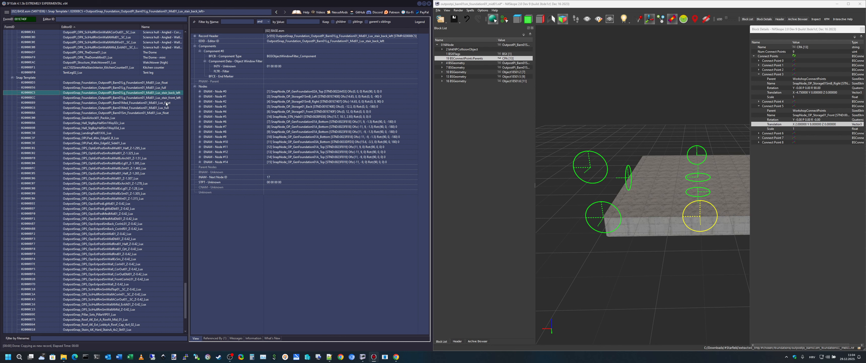
left_click(169, 83)
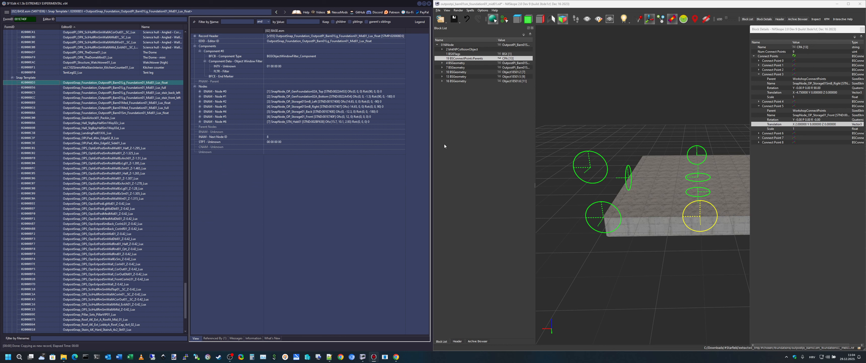
left_click(324, 102)
left_click(322, 107)
left_click(319, 112)
left_click(317, 116)
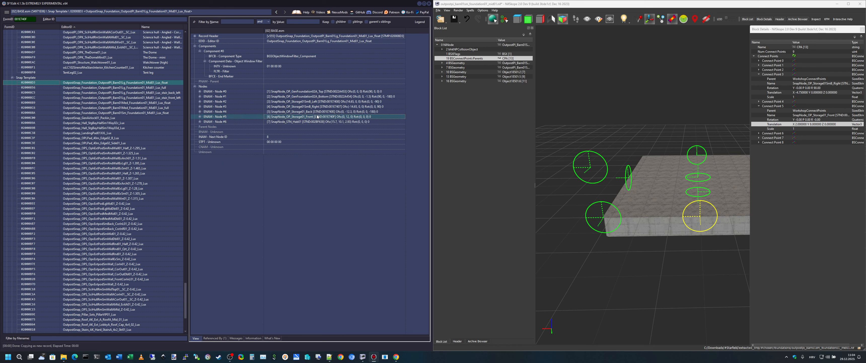
left_click(303, 123)
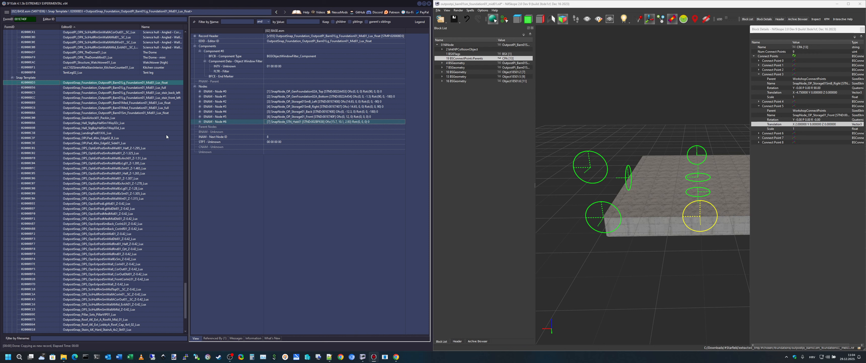
left_click(165, 112)
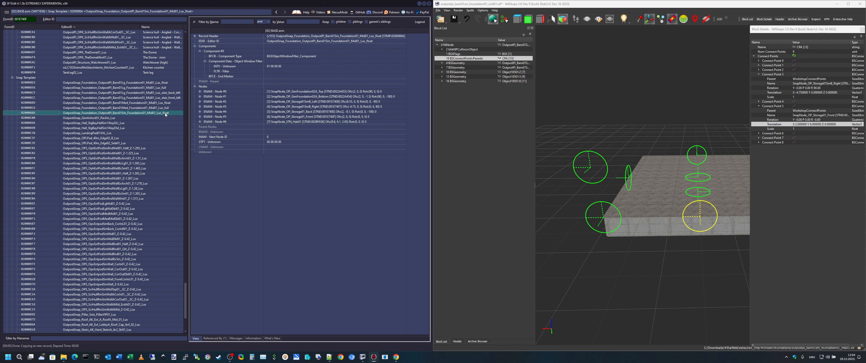
Trace the XXL landing pad's snap template through its references to the pack-in and the constructible that creates it.
left_click(138, 133)
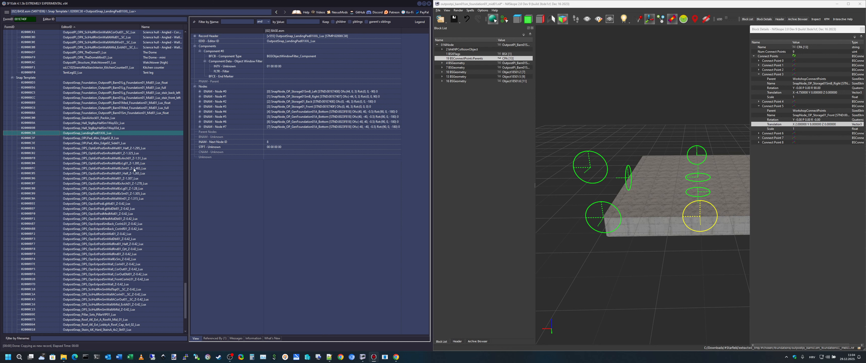
scroll(132, 177, "up", 1)
left_click(215, 337)
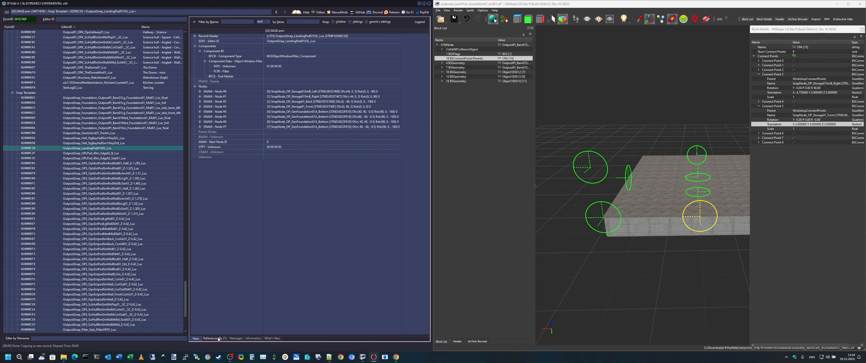
double_click(253, 25)
scroll(124, 96, "up", 6)
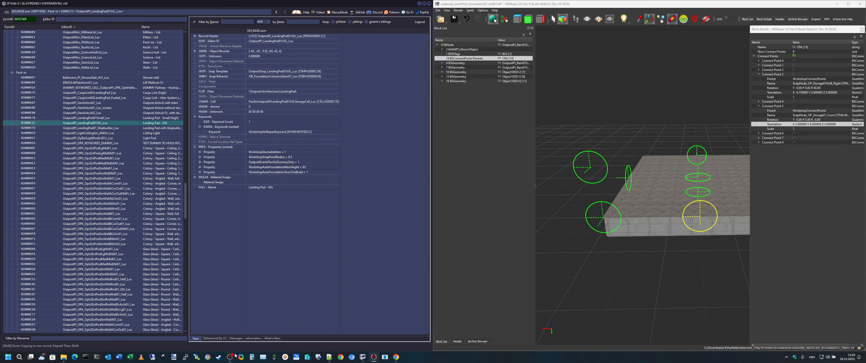
left_click(215, 338)
double_click(259, 26)
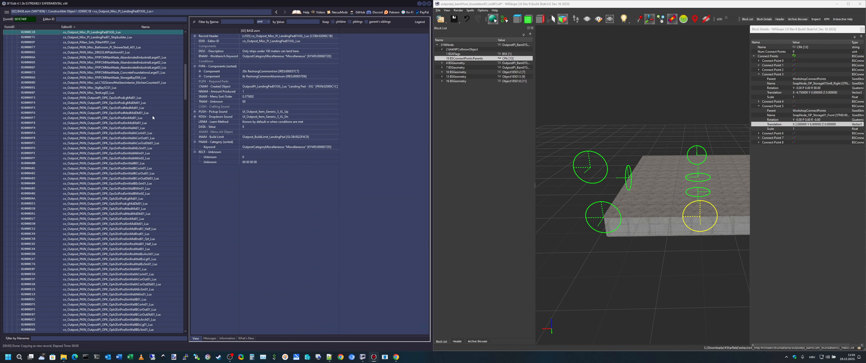
scroll(152, 117, "up", 4)
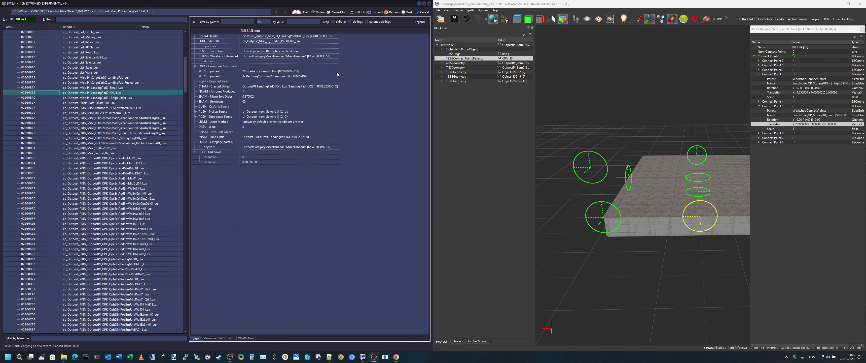
Follow the landing pad constructible's Created Object to the pack-in and on to its assigned snap template.
left_click(302, 88)
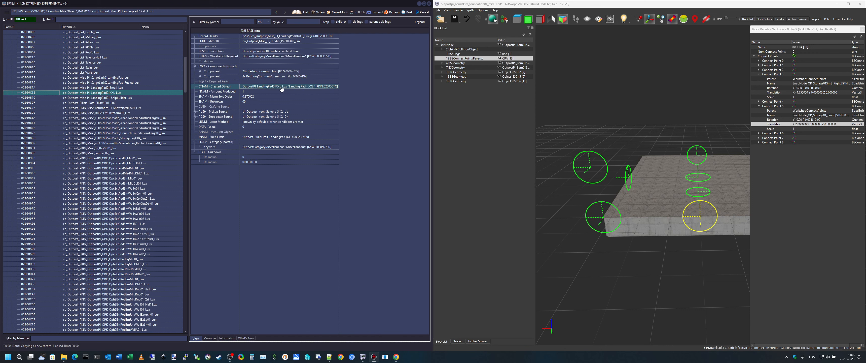
double_click(329, 87)
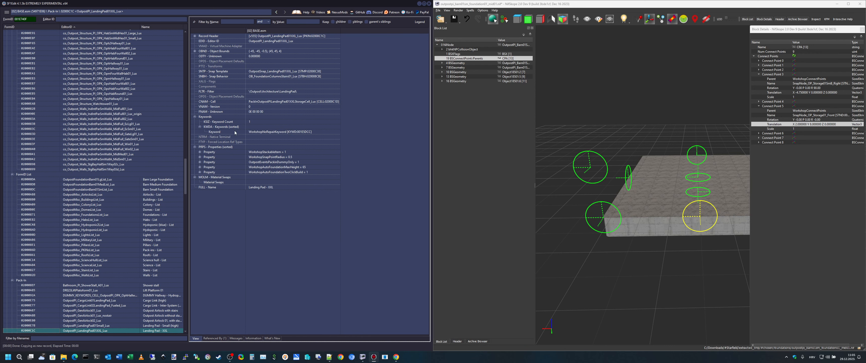
left_click(265, 73)
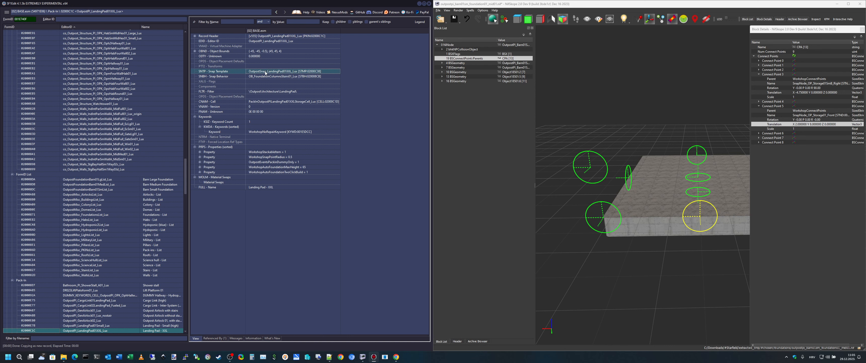
double_click(313, 72)
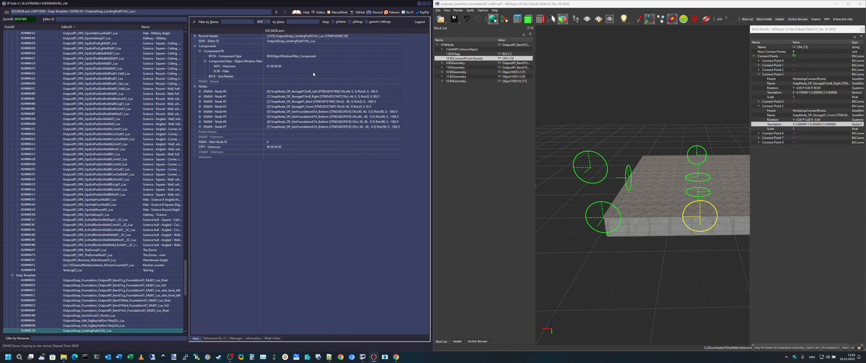
Examine Node #0 through Node #7 of the XXL landing pad's snap template.
left_click(319, 92)
left_click(319, 97)
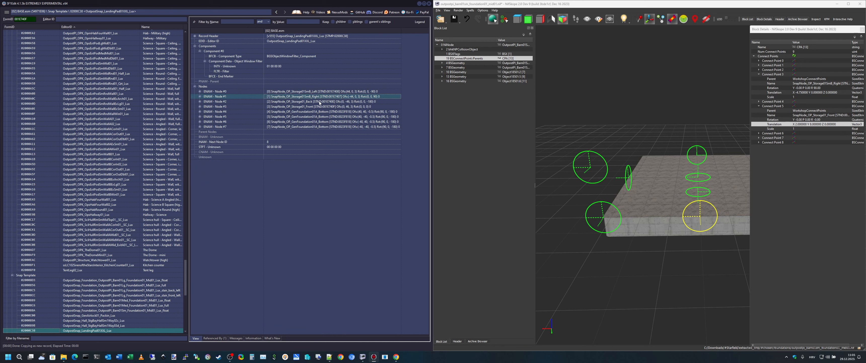
left_click(319, 101)
left_click(319, 107)
left_click(317, 112)
left_click(318, 116)
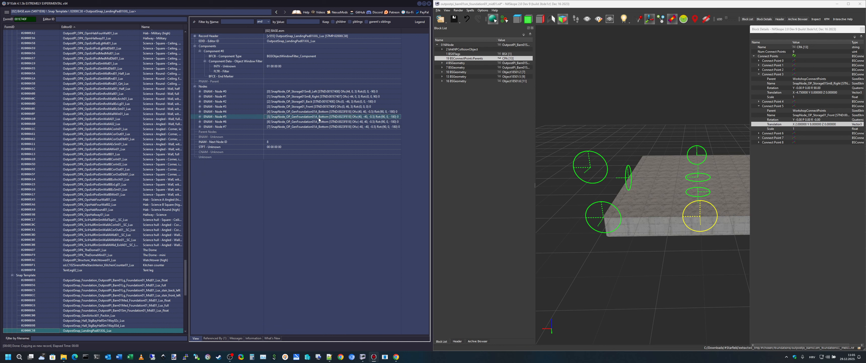
left_click(317, 122)
left_click(317, 127)
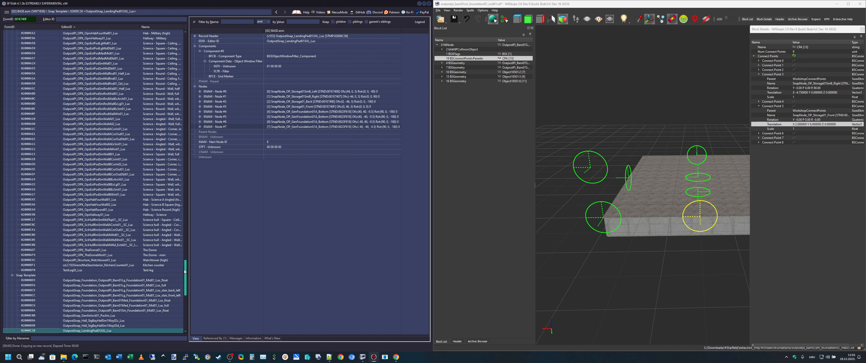
Open the storage cell of the pack-in referencing the landing pad template and expand the cell's temporary placed objects.
left_click_drag(186, 276, 187, 282)
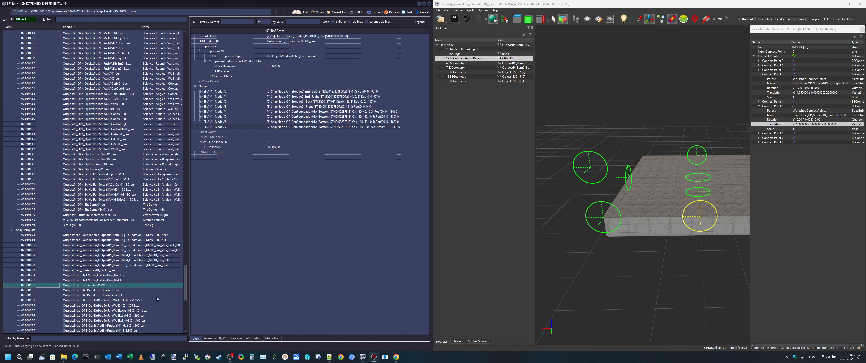
left_click(211, 338)
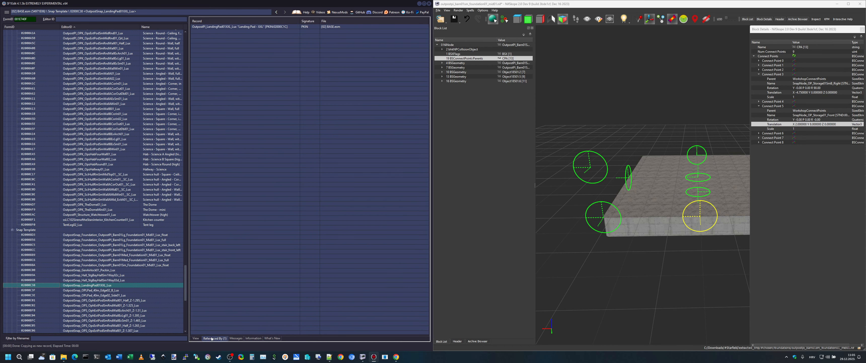
double_click(269, 26)
left_click(328, 101)
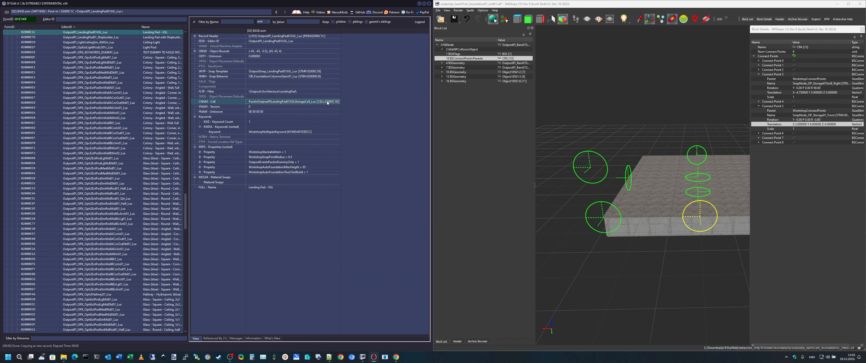
double_click(329, 101)
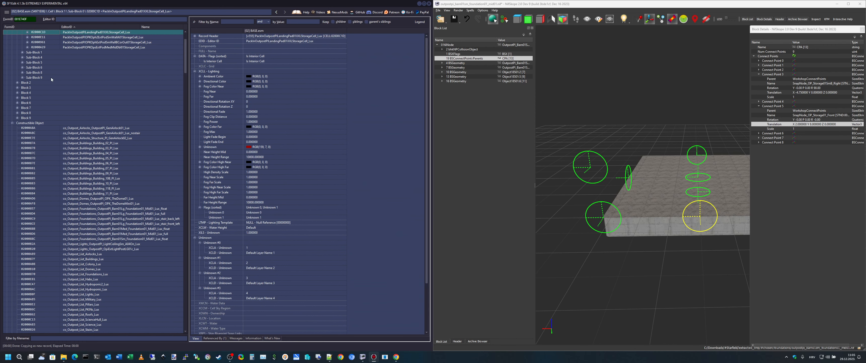
scroll(51, 77, "up", 2)
left_click(28, 63)
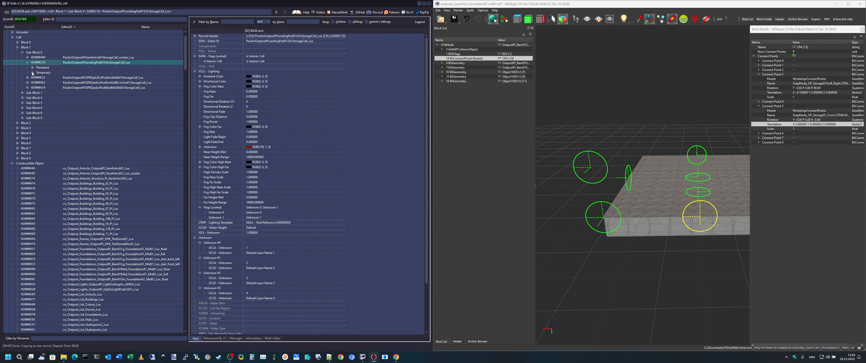
left_click(32, 72)
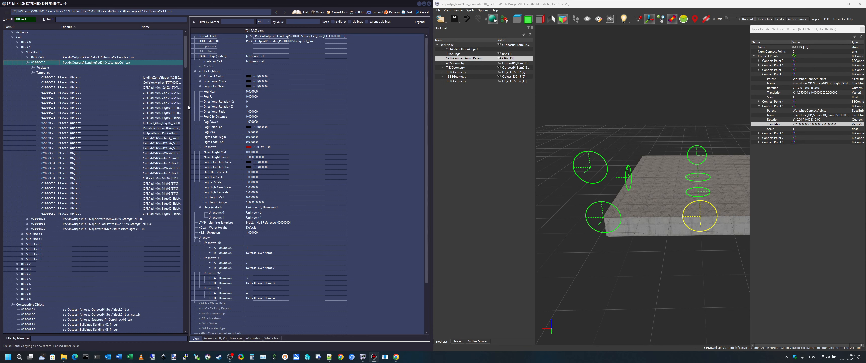
Widen the record list and check the base of the two placed OPLPad_40m_Edge02_B_Lux objects.
left_click_drag(188, 107, 247, 121)
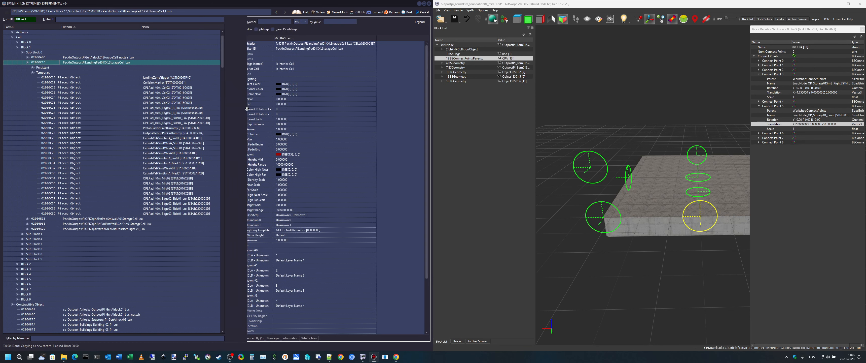
left_click(196, 108)
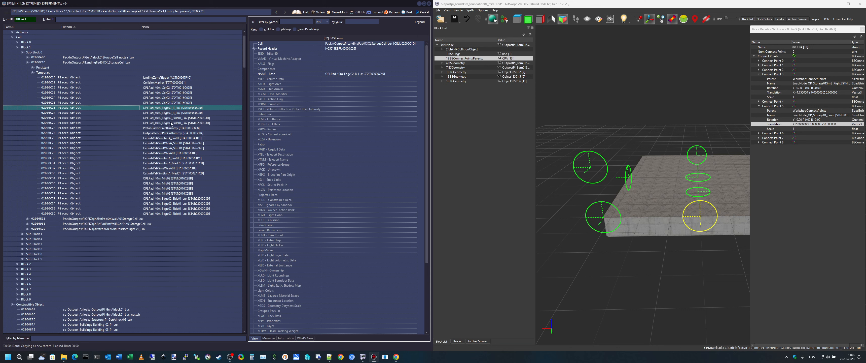
left_click(180, 114)
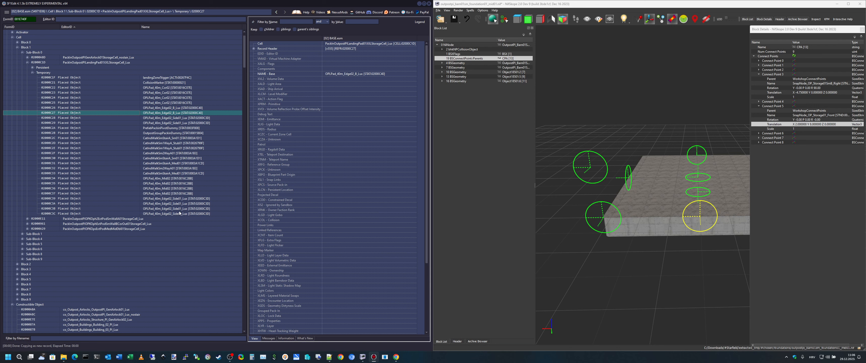
Open the base static of a placed OPLPad_40m_Edge02_Side01_Lux object and check its assigned snap template.
left_click(200, 199)
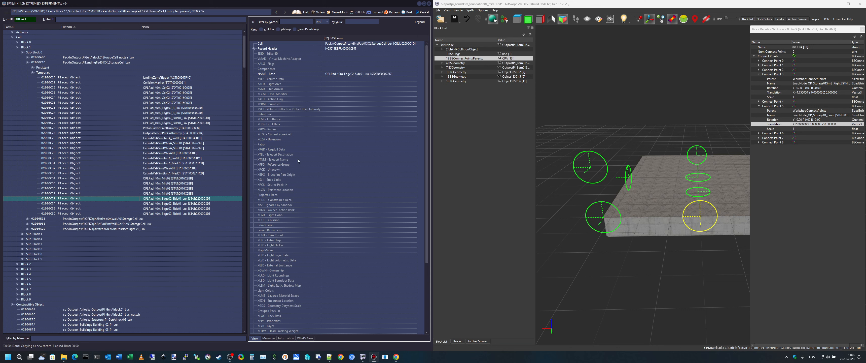
double_click(385, 74)
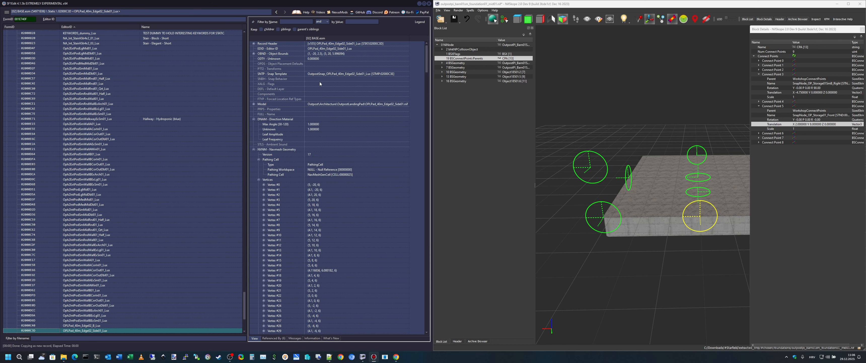
left_click(331, 74)
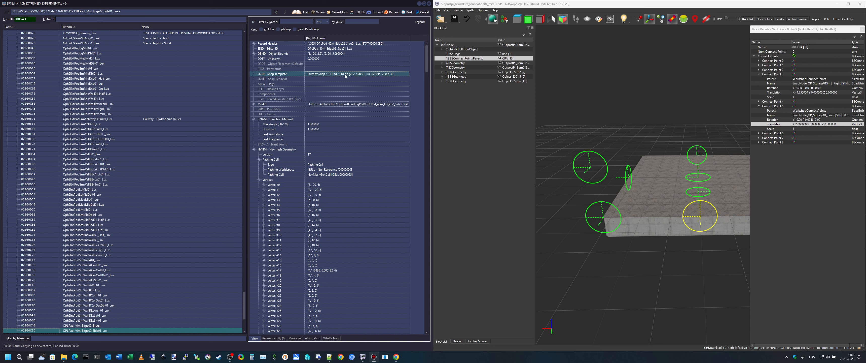
Open the snap template assigned to the OPLPad_40m_Edge02_Side01_Lux static and check its list of snap nodes.
left_click(357, 74)
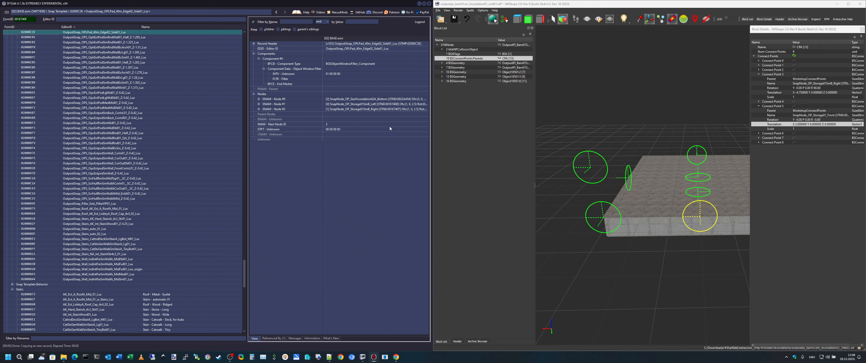
left_click(383, 108)
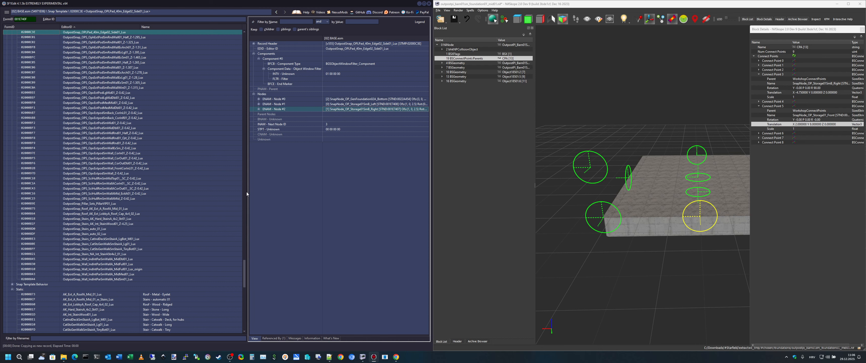
Collapse the Cell, Constructible Object, FormID List, Pack-In and Snap Template groups of BASE.esm.
left_click_drag(244, 277, 240, 47)
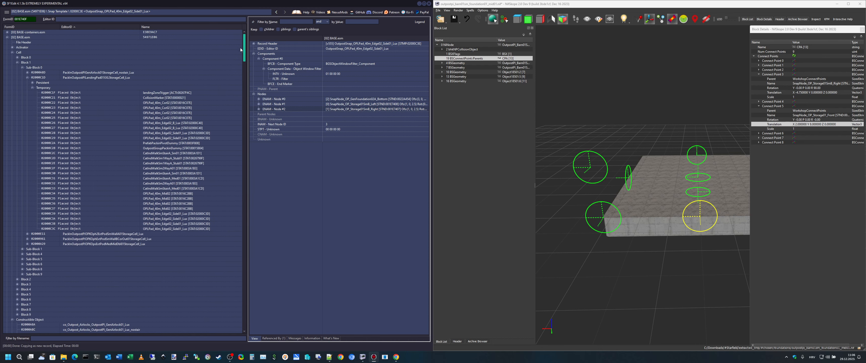
left_click(13, 52)
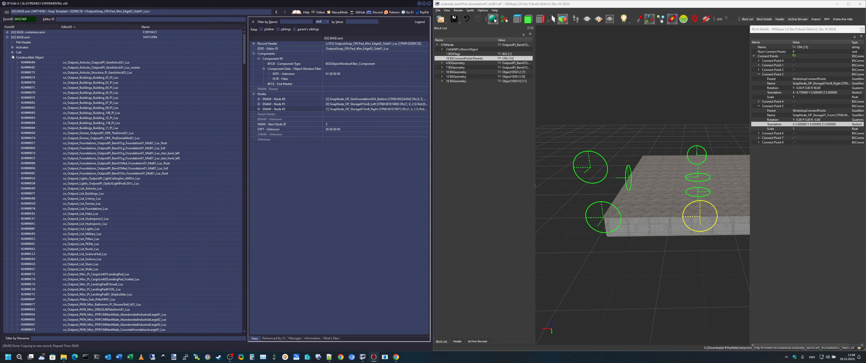
left_click(12, 57)
left_click(13, 62)
left_click(12, 67)
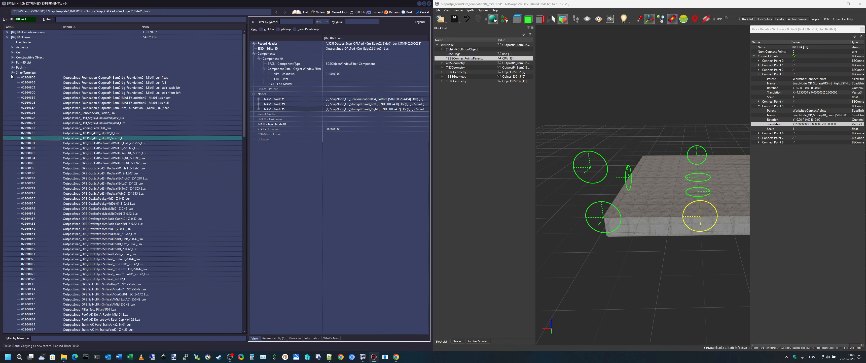
left_click(12, 72)
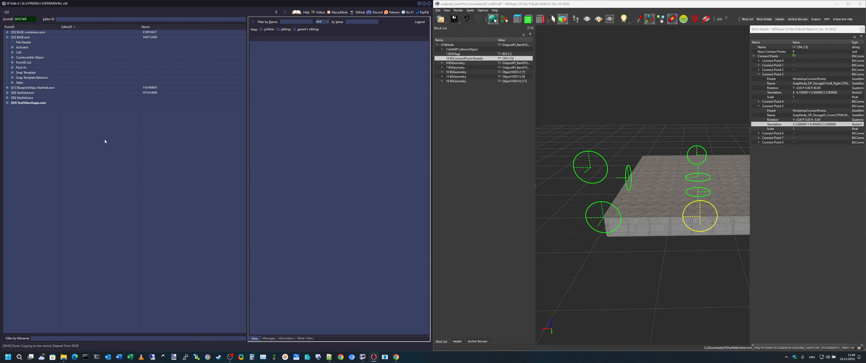
Expand the Static group of BASE.esm, open the "Wall - Metal - Full 1" static's model in NifSkope and inspect it.
left_click(7, 103)
left_click(7, 103)
left_click(12, 82)
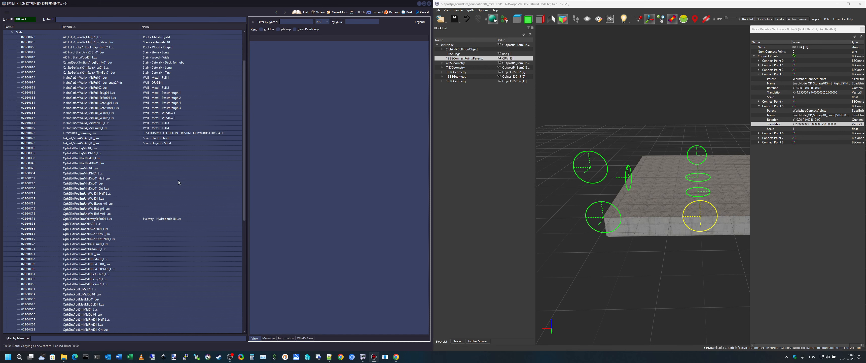
left_click(109, 98)
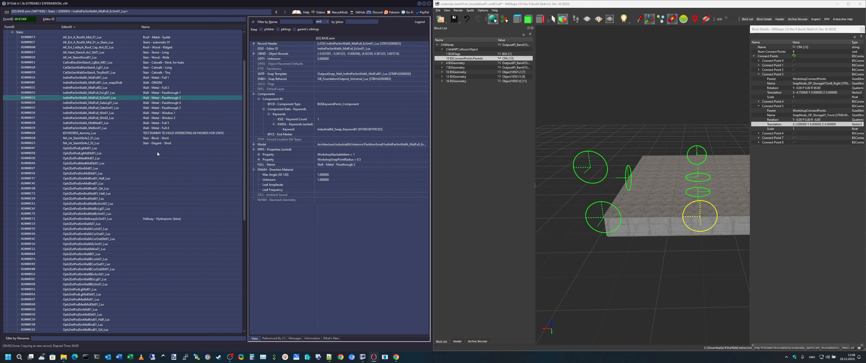
scroll(172, 114, "up", 1)
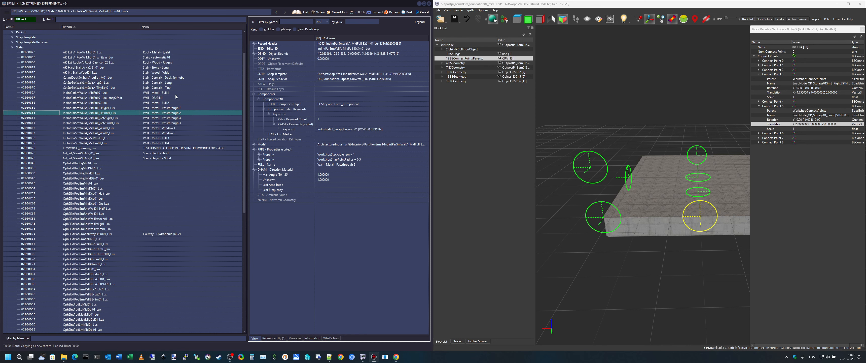
left_click(171, 93)
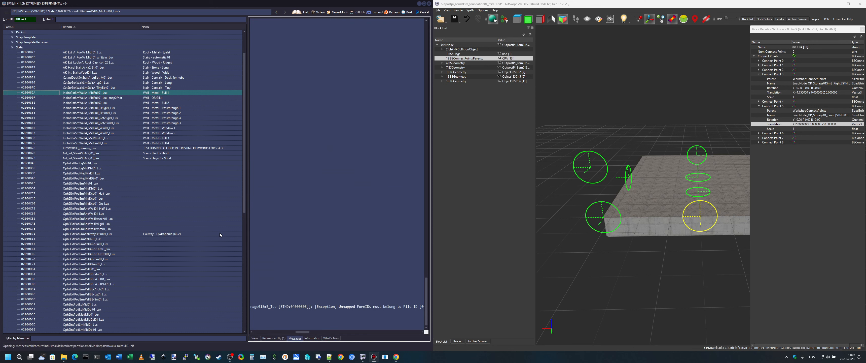
left_click_drag(591, 189, 550, 209)
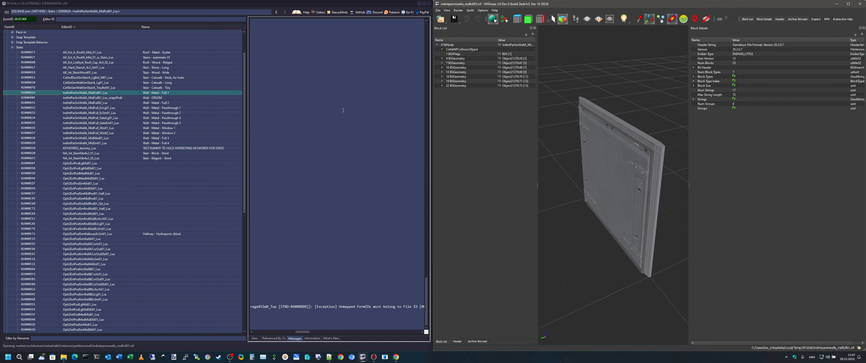
Switch to Chrome, find the xEdit scripts section of the Nexus Mods article and open its link to the author's uploaded scripts.
left_click(396, 356)
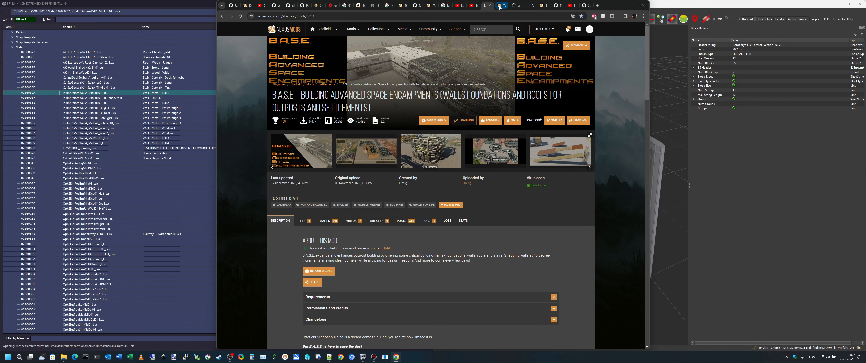
left_click(547, 6)
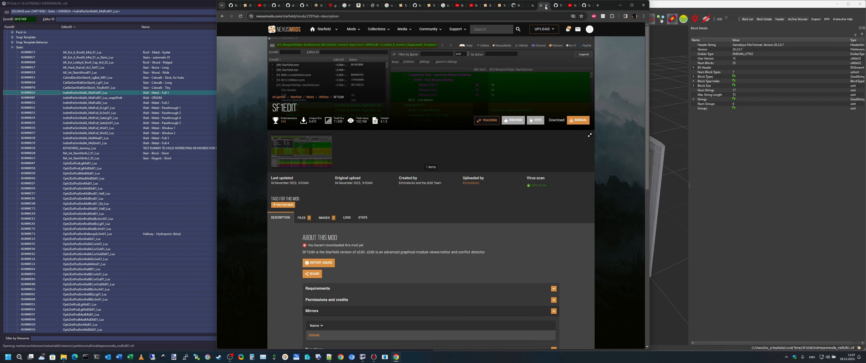
left_click(493, 7)
scroll(373, 162, "up", 3)
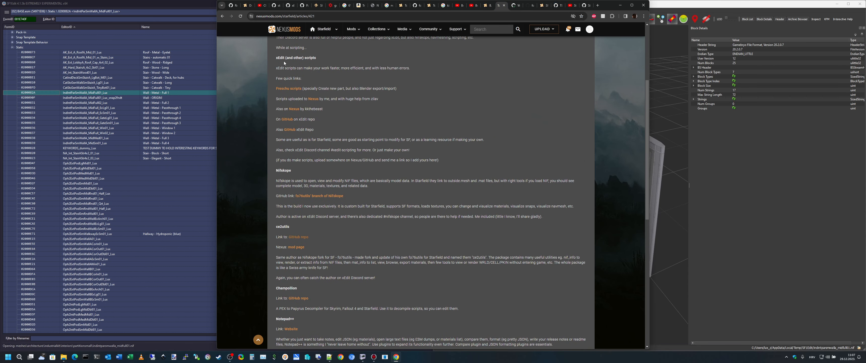
left_click_drag(281, 58, 318, 58)
left_click(311, 152)
left_click(313, 99)
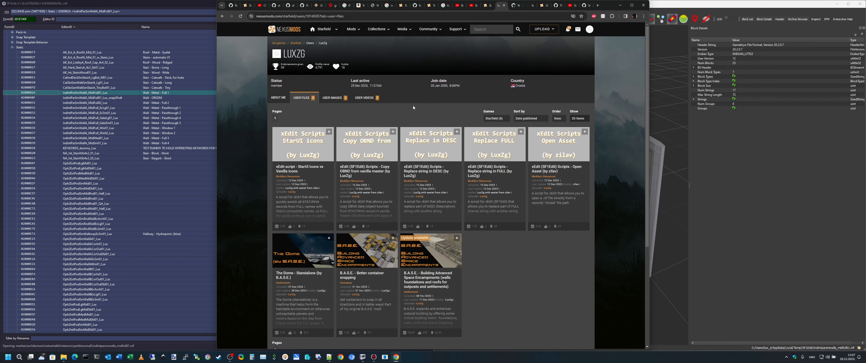
Open the mod page of the Open Asset xEdit script, read its description and show its downloadable files.
scroll(522, 155, "down", 2)
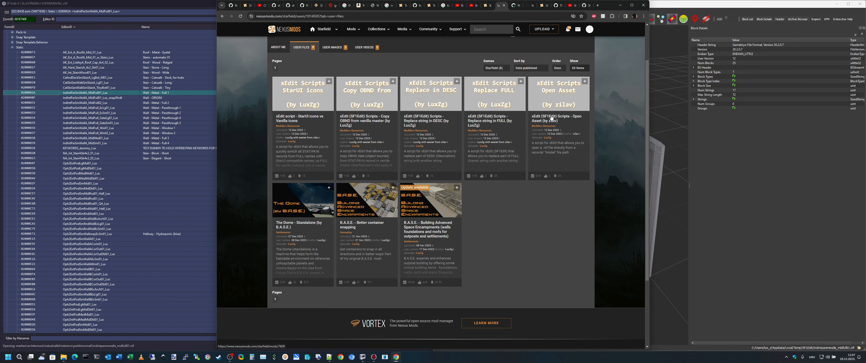
scroll(446, 247, "down", 4)
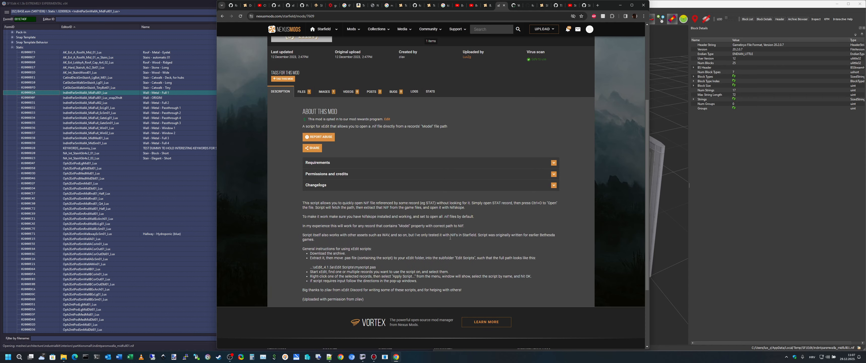
left_click(302, 91)
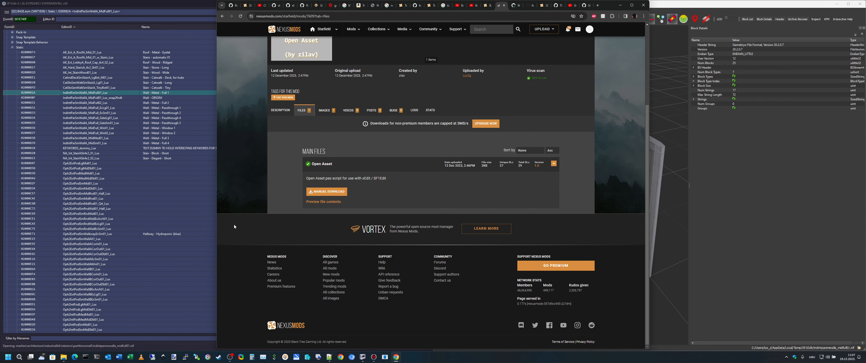
Switch to File Explorer and browse from the Starfield tools folder to xEdit_4.1.5b's Edit Scripts folder to see the script files.
left_click(63, 357)
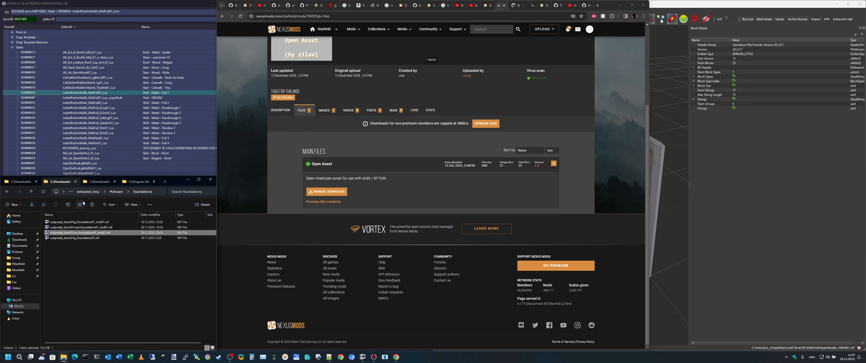
left_click(29, 183)
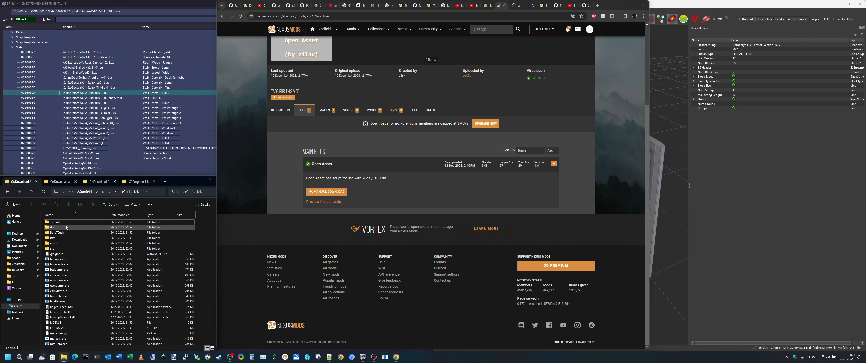
left_click(106, 191)
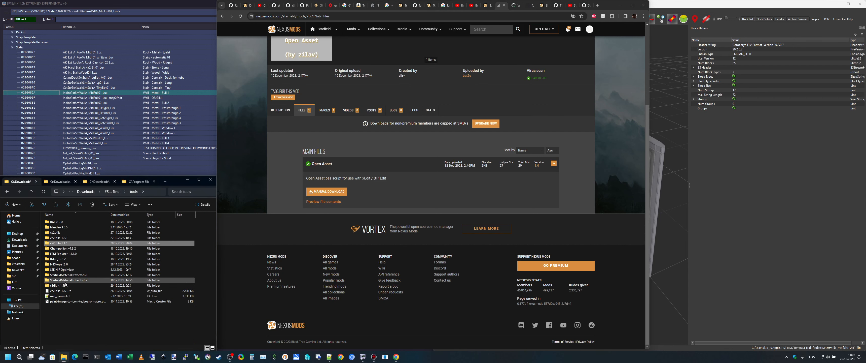
left_click(61, 286)
double_click(61, 286)
double_click(62, 222)
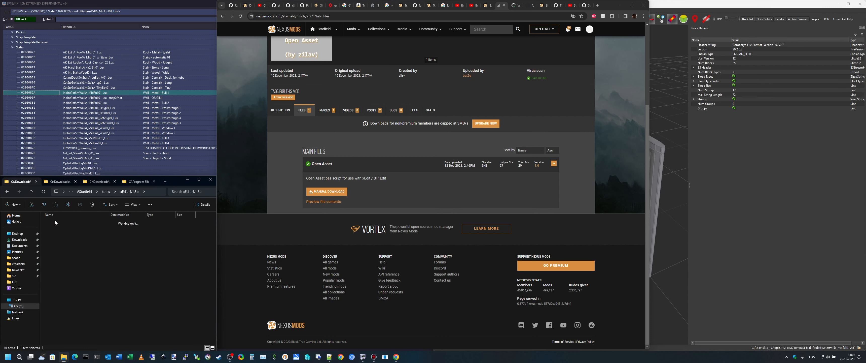
left_click(64, 232)
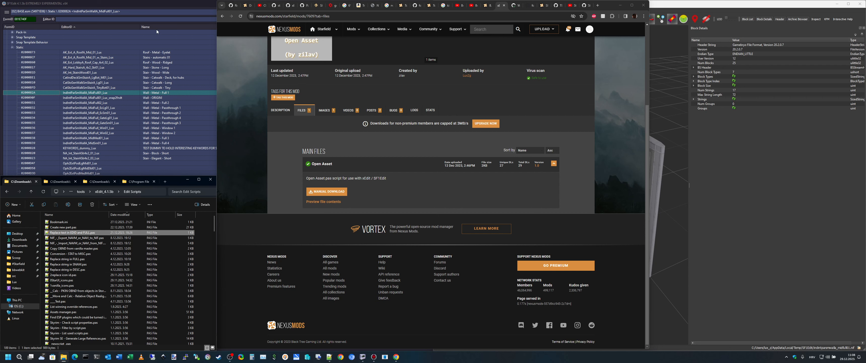
Return to SF1Edit and select the "Wall - Metal - Full 1" static record in BASE.esm.
double_click(155, 7)
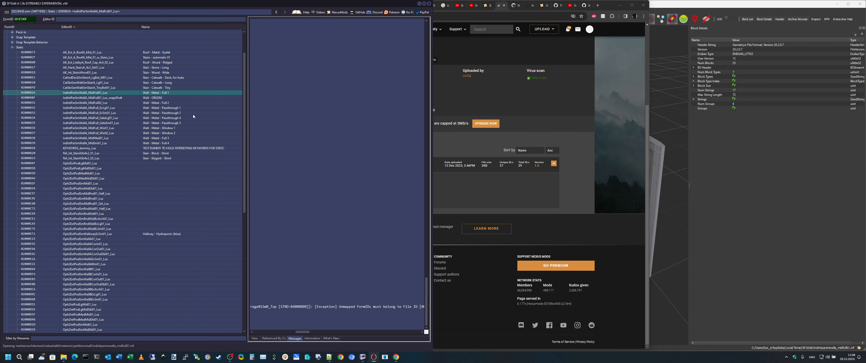
scroll(77, 132, "up", 2)
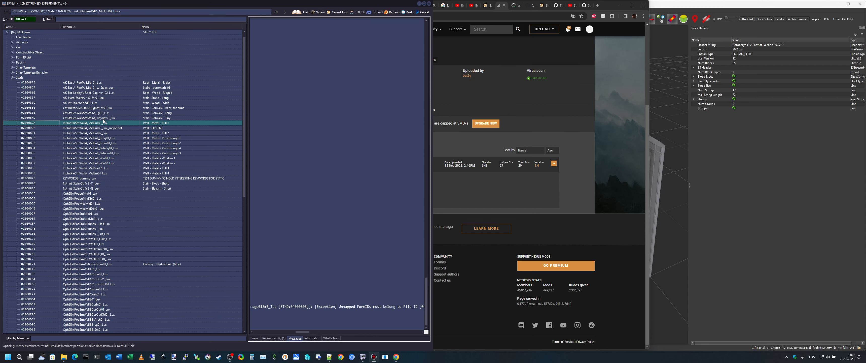
left_click(108, 118)
left_click(110, 108)
left_click(110, 134)
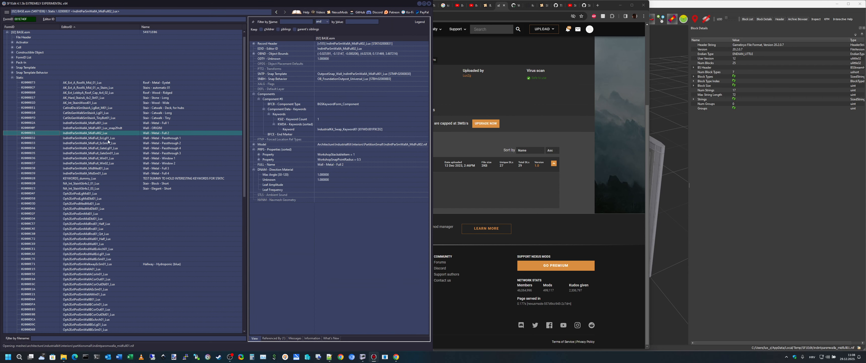
left_click(113, 124)
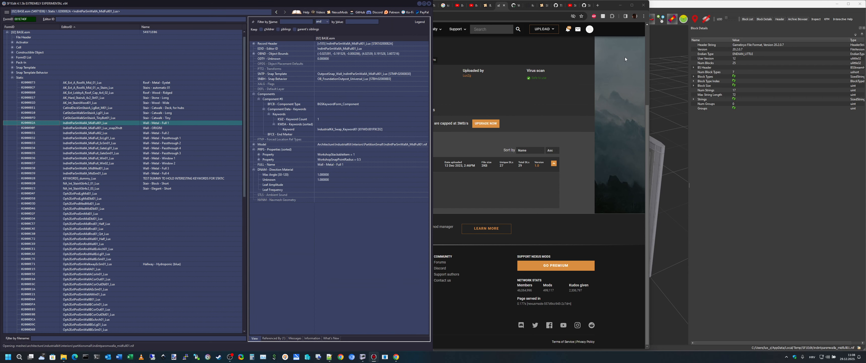
Move the browser and wall model windows out of the way and close the foundation model in NifSkope without saving its changes.
left_click(809, 3)
left_click(838, 4)
left_click(747, 7)
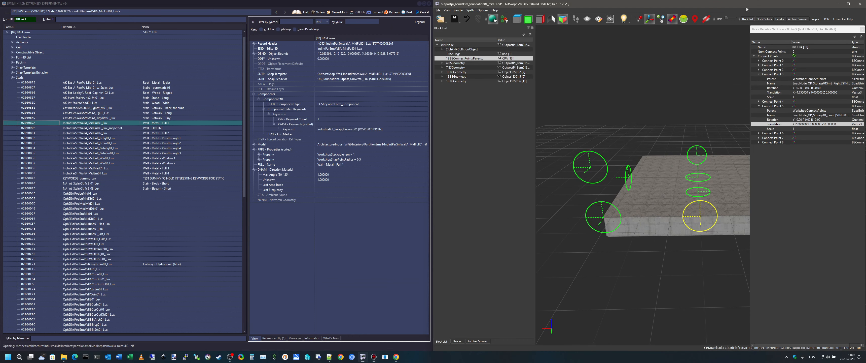
left_click(860, 4)
left_click(667, 194)
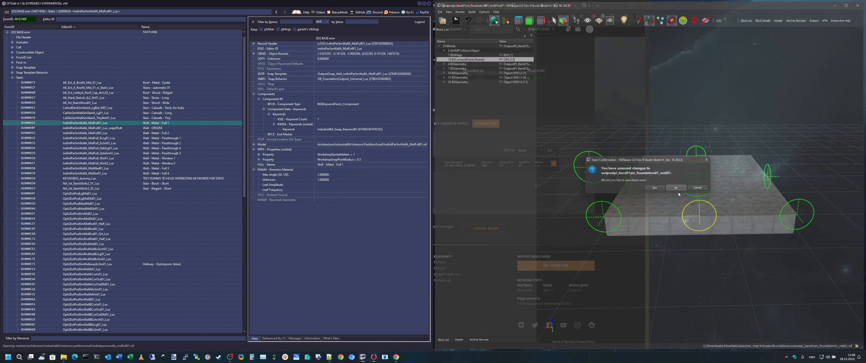
Open the "Wall - Metal - Full 1" static's model in NifSkope again and highlight the mesh path logged in the messages.
left_click(120, 129)
left_click(158, 123)
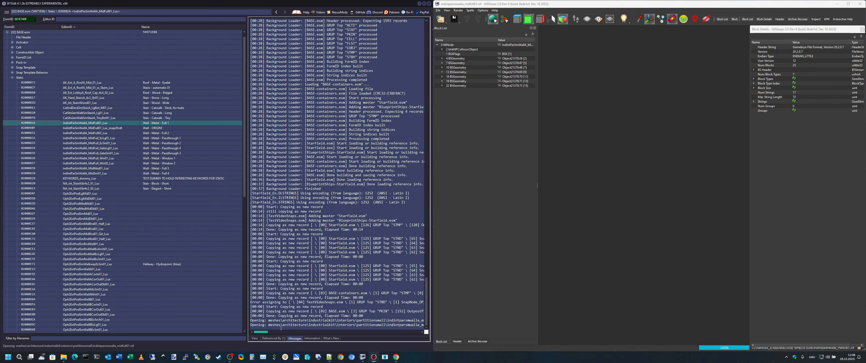
left_click_drag(260, 320, 419, 318)
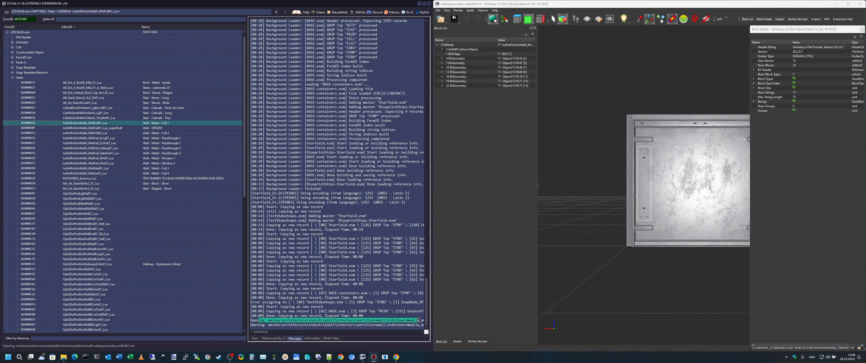
Expand the Model entry of the "Wall - Metal - Full 1" static and inspect its model file name and .nif extension.
left_click(256, 338)
left_click(339, 145)
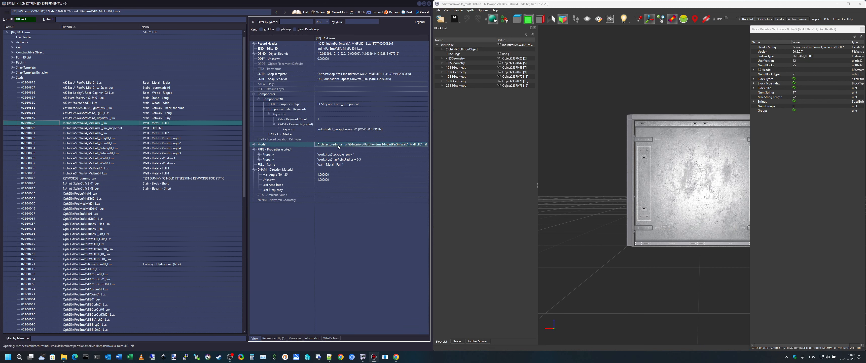
left_click(254, 144)
left_click(364, 150)
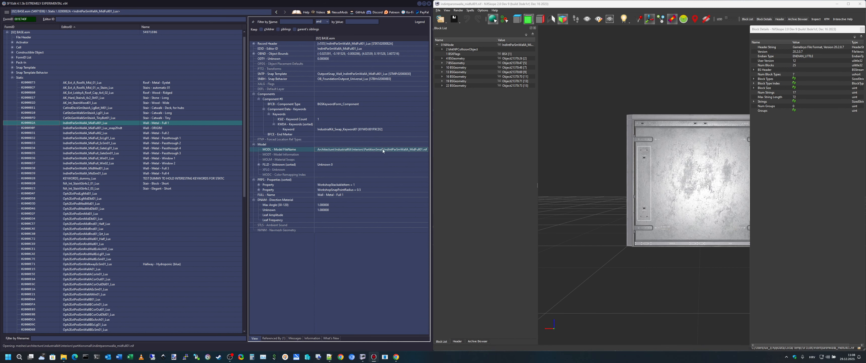
left_click(421, 151)
left_click_drag(423, 150, 426, 150)
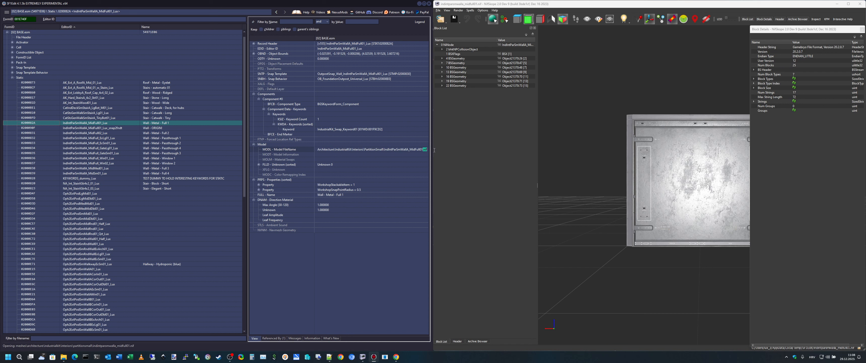
left_click(370, 291)
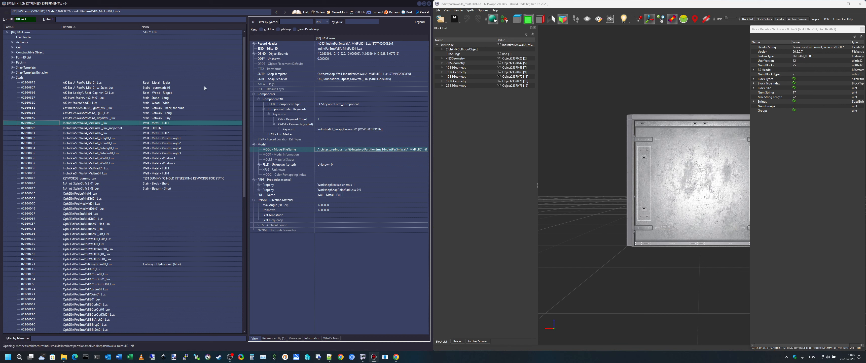
Collapse the Model entry of the "Wall - Metal - Full 1" static and highlight its mesh path.
left_click(181, 117)
left_click(175, 123)
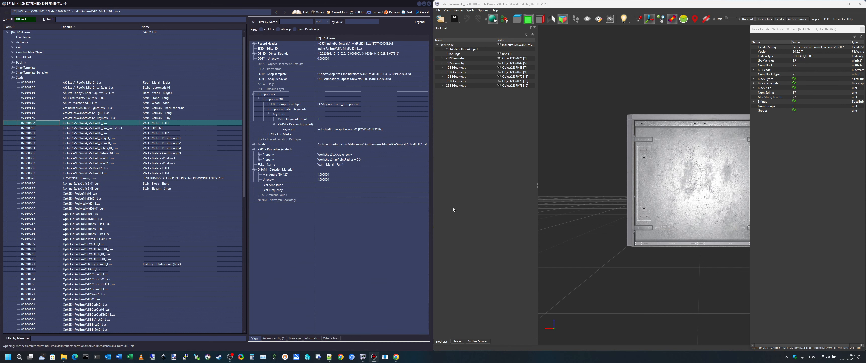
left_click(414, 144)
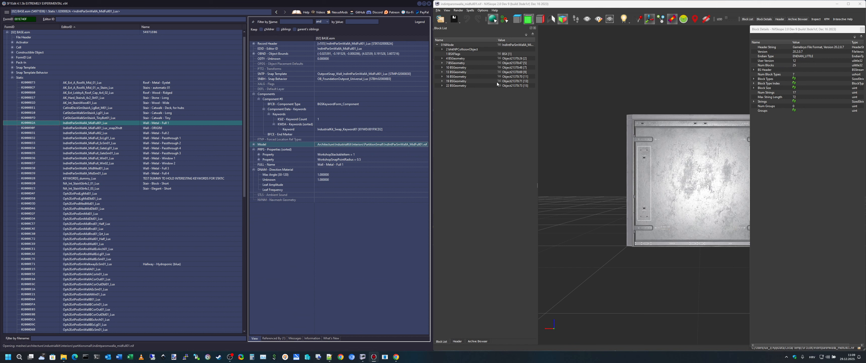
Switch to NifSkope and insert a BSConnectPoint::Parents block into the wall model.
left_click_drag(723, 242, 498, 104)
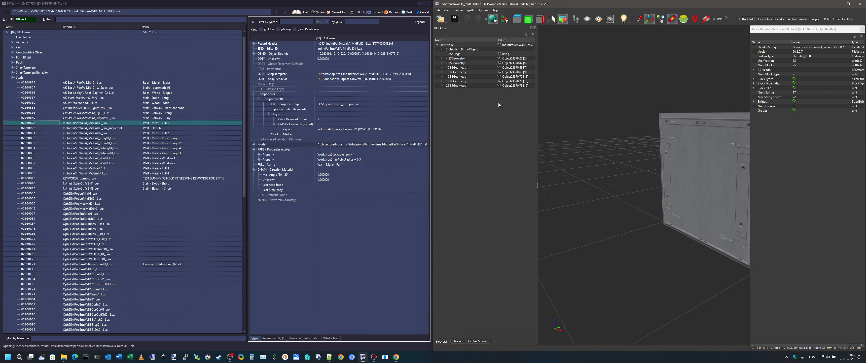
left_click(458, 45)
right_click(458, 45)
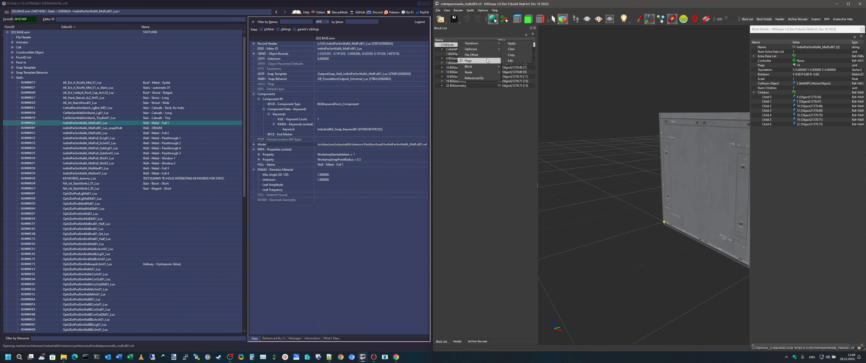
mouse_move(486, 66)
left_click(512, 67)
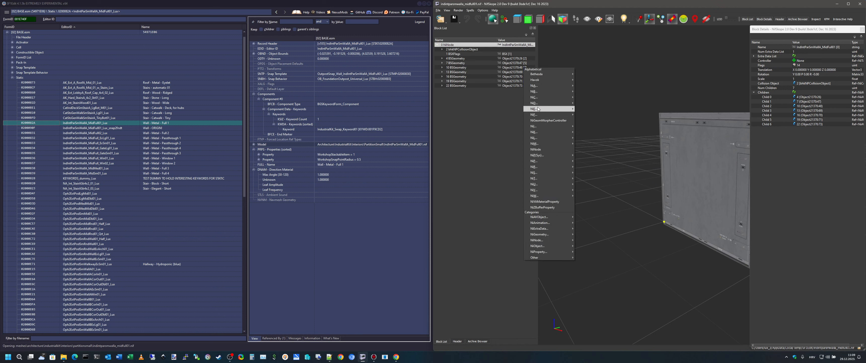
mouse_move(542, 75)
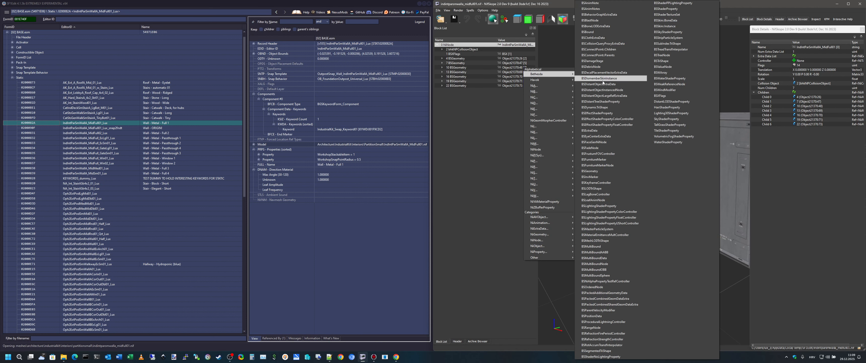
left_click(620, 55)
left_click_drag(660, 216, 697, 223)
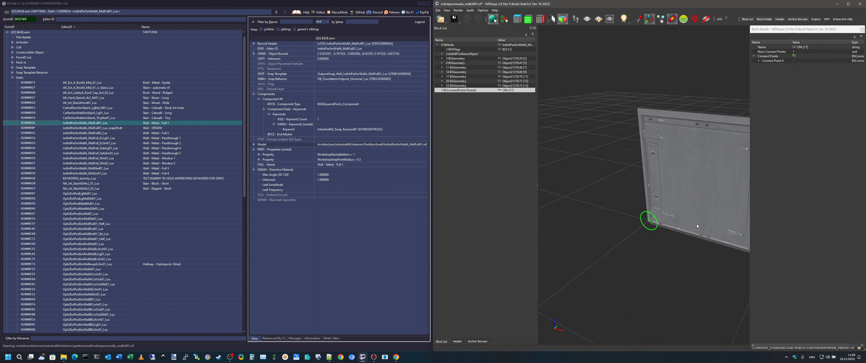
Set the number of connect points to 2, update the Connect Points array and expand both points.
double_click(799, 51)
type("2")
key("Return")
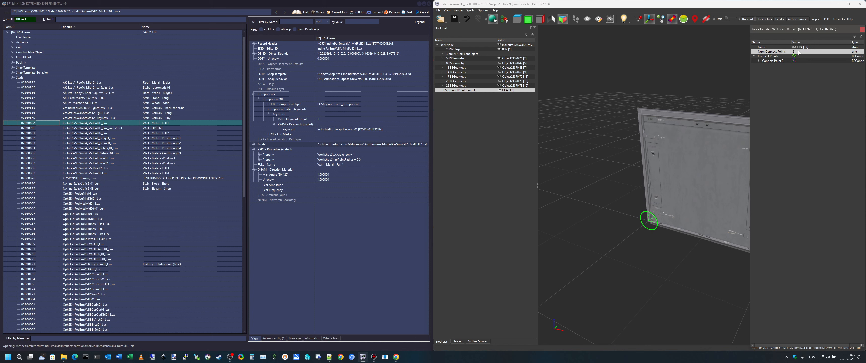
left_click(794, 57)
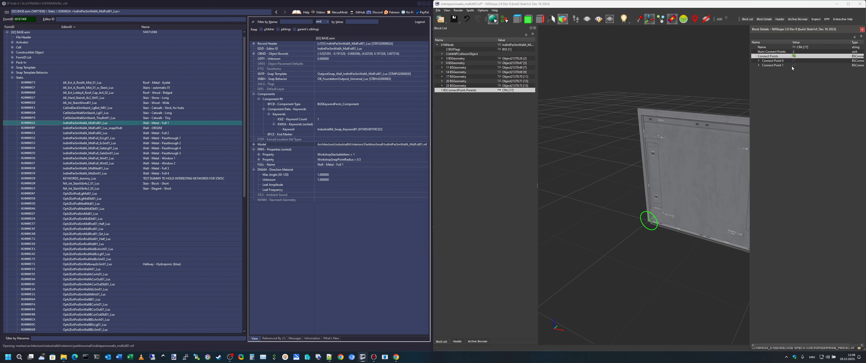
left_click_drag(718, 188, 656, 246)
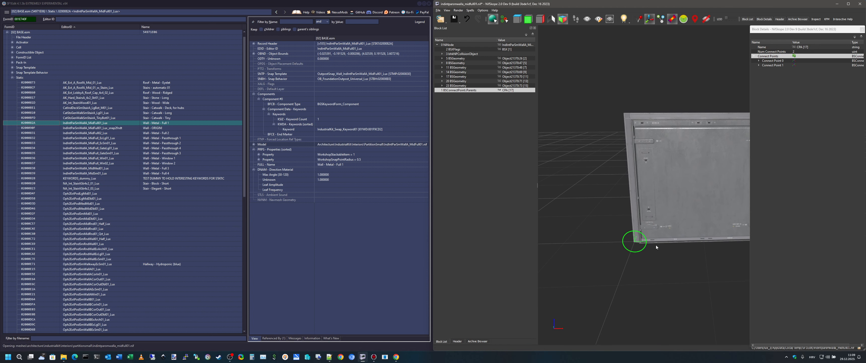
left_click(759, 65)
left_click(760, 60)
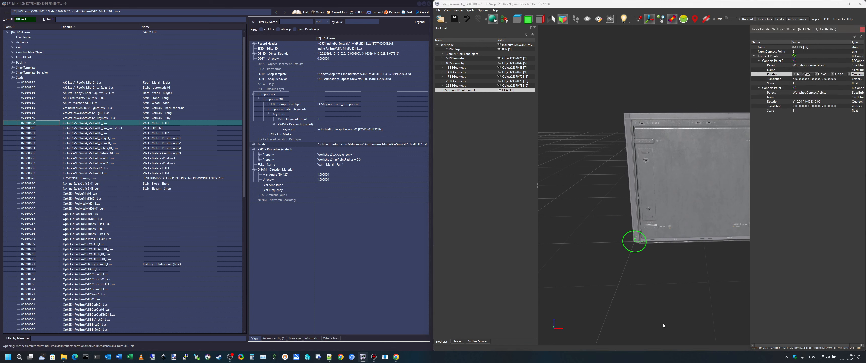
Set Connect Point 0's X translation to -0.1, and correct it to -0.02.
left_click_drag(663, 323, 668, 292)
double_click(805, 79)
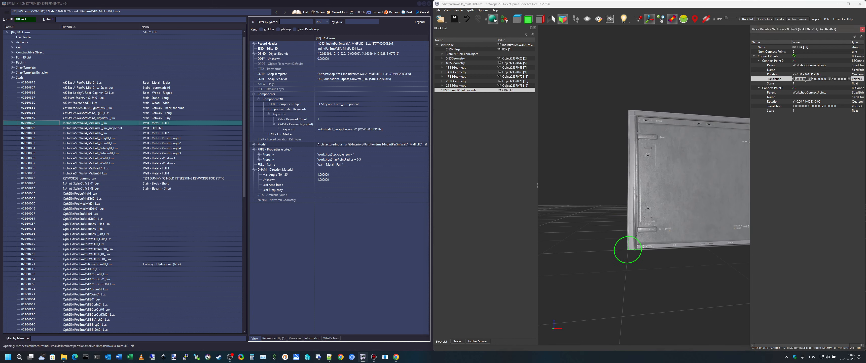
type("-0.1")
key("Return")
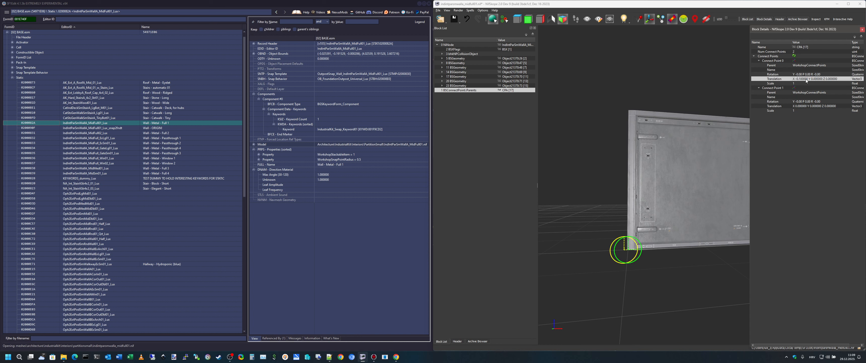
double_click(804, 80)
left_click_drag(799, 80, 856, 79)
type("02")
key("Return")
Try X translations of 2 and 4 for Connect Point 1, and settle on 4.02.
double_click(803, 106)
type("2")
key("Return")
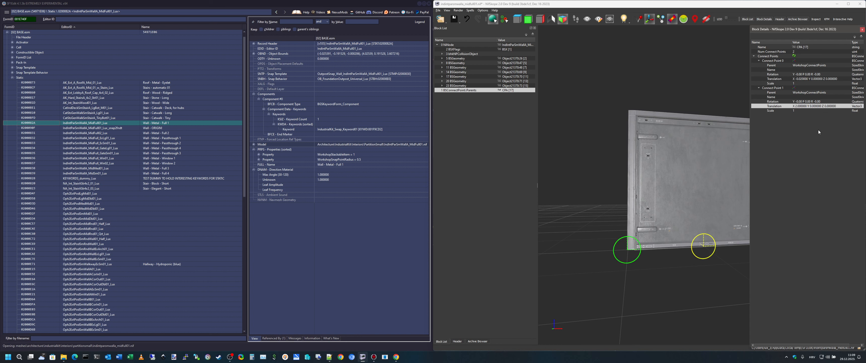
right_click(810, 133)
double_click(805, 108)
type("4")
key("Return")
left_click_drag(701, 249, 651, 228)
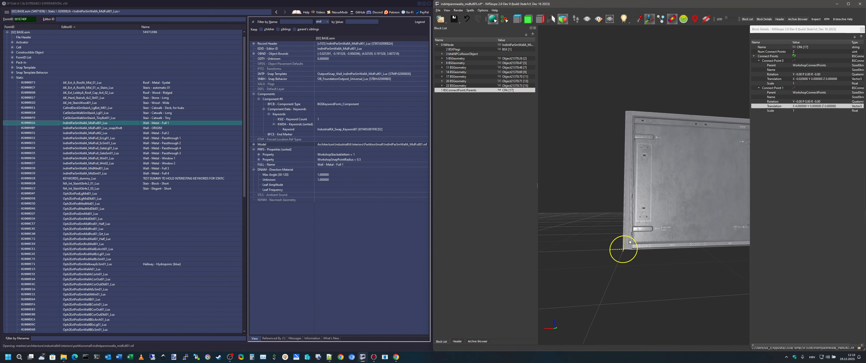
double_click(800, 108)
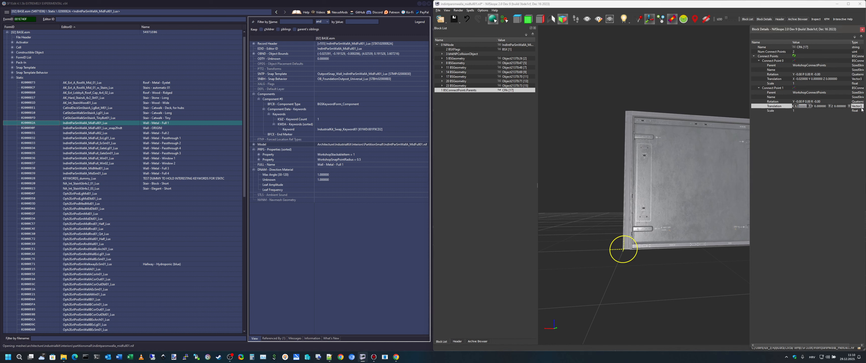
type("2")
key("Return")
left_click_drag(683, 248, 755, 235)
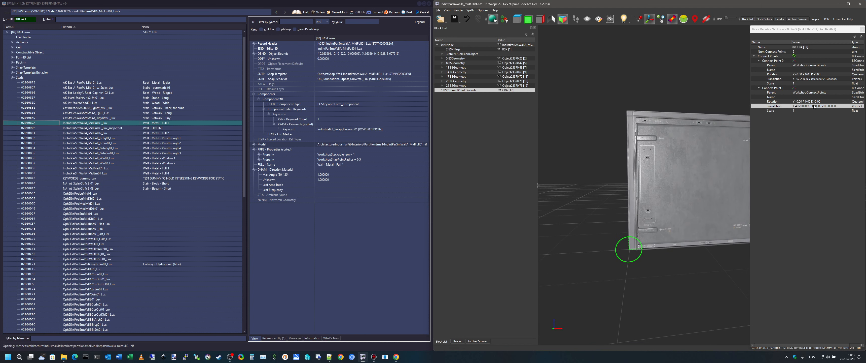
Set the Z translation of both Connect Point 1 and Connect Point 0 to 2.
double_click(823, 107)
double_click(841, 105)
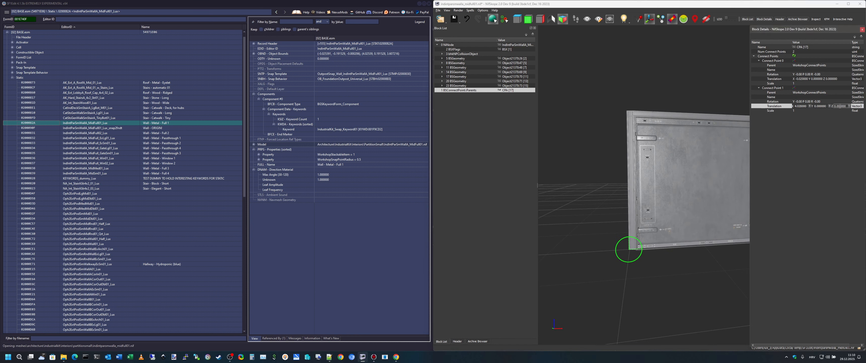
type("2")
key("Return")
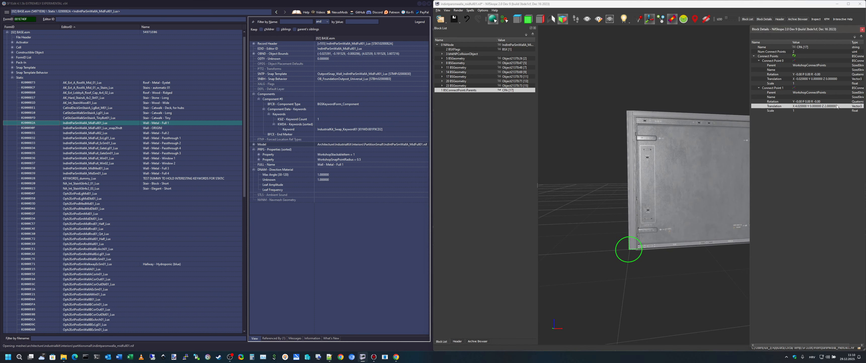
double_click(834, 78)
double_click(840, 79)
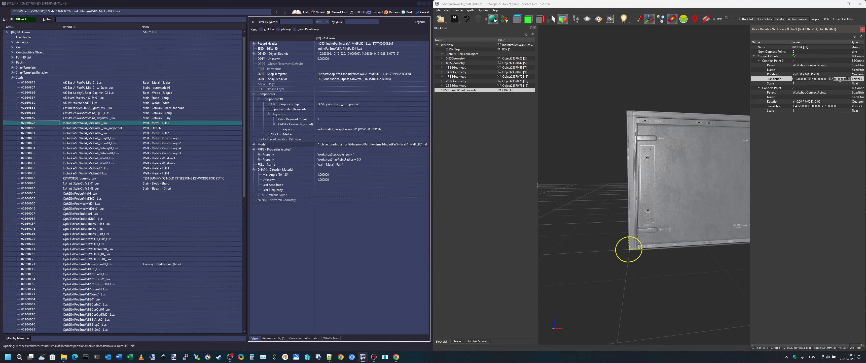
type("2")
key("Return")
Inspect the connect points' directions from above the wall and set Connect Point 0's R rotation to 90.
left_click_drag(733, 218, 675, 222)
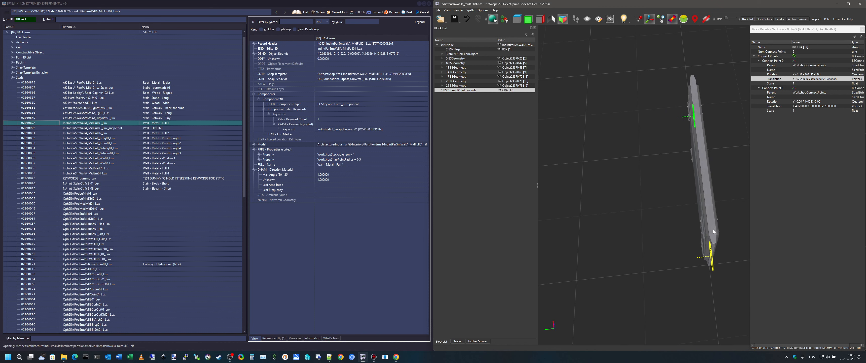
left_click_drag(691, 179, 713, 174)
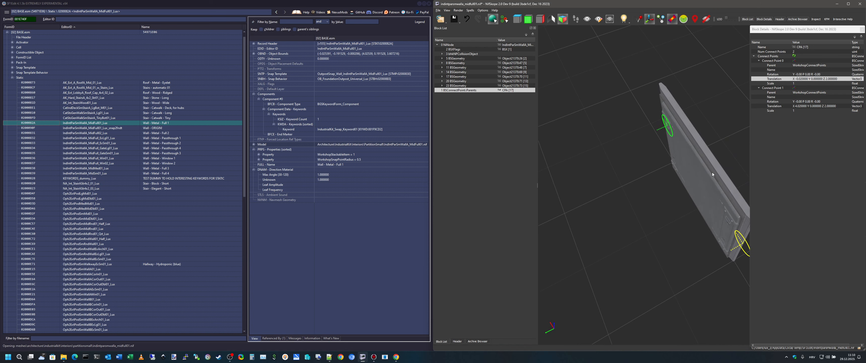
double_click(830, 74)
double_click(841, 74)
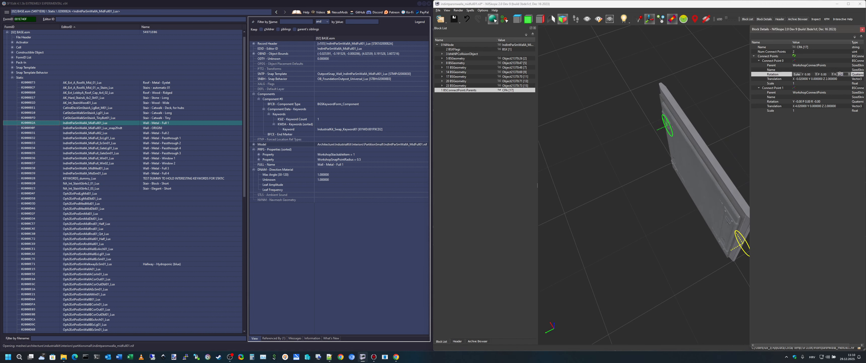
type("90")
key("Return")
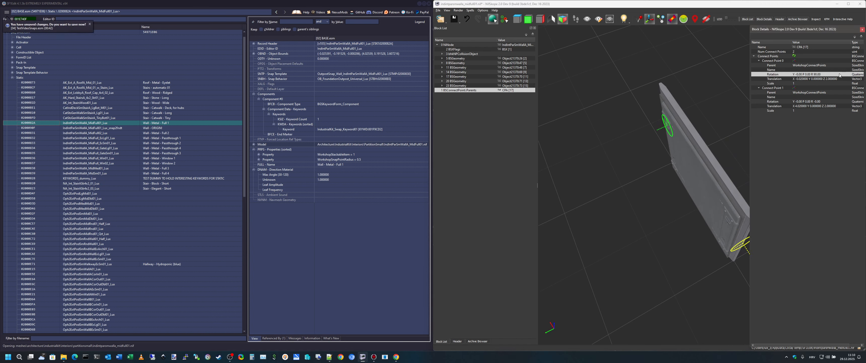
Set Connect Point 1's R rotation to 90, and reverse it to -90 so it points away from the wall.
double_click(828, 101)
double_click(842, 101)
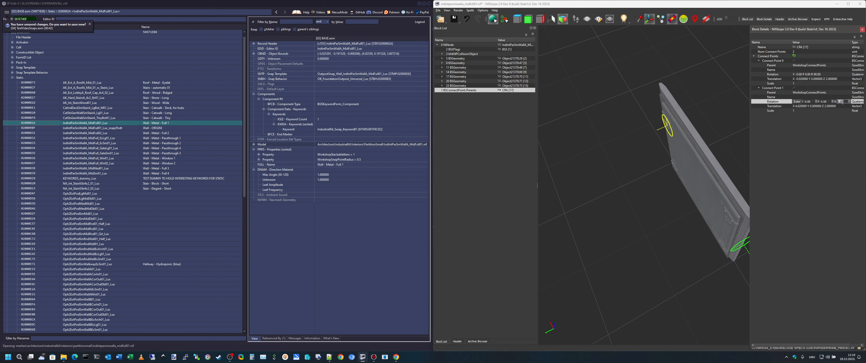
type("90")
key("Return")
left_click_drag(671, 228, 711, 218)
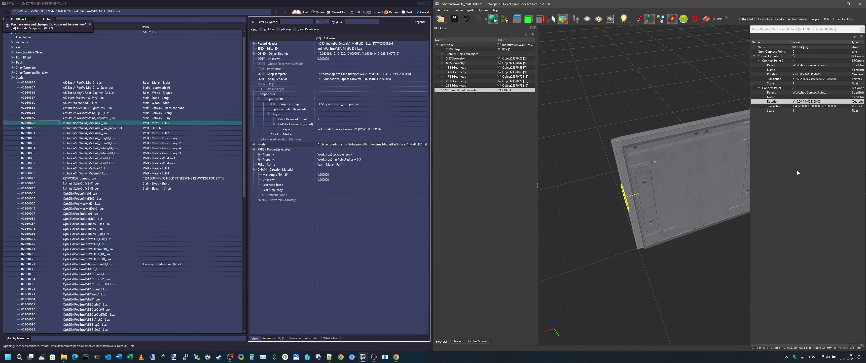
double_click(826, 102)
left_click(838, 101)
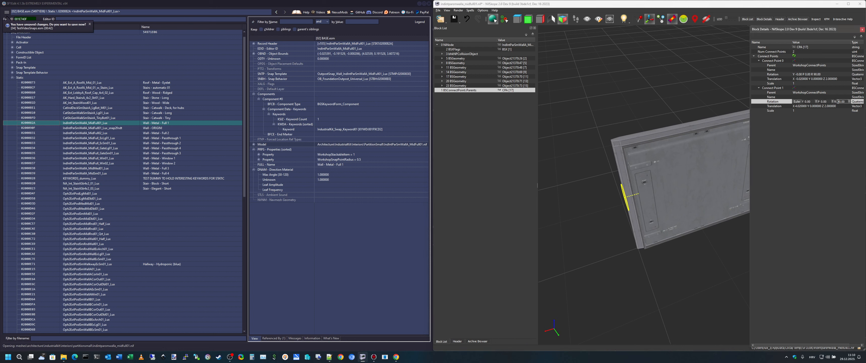
type("-90")
key("Return")
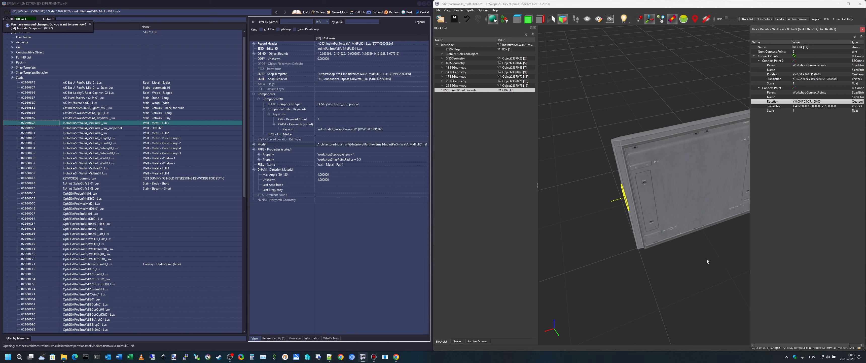
left_click_drag(707, 259, 620, 225)
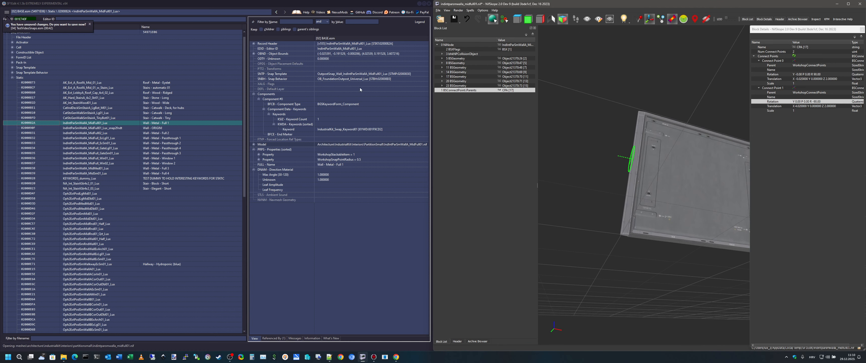
Return to SF1Edit, open the wall static's linked snap template record and inspect the orientations of Node #3 and Node #4.
left_click(335, 75)
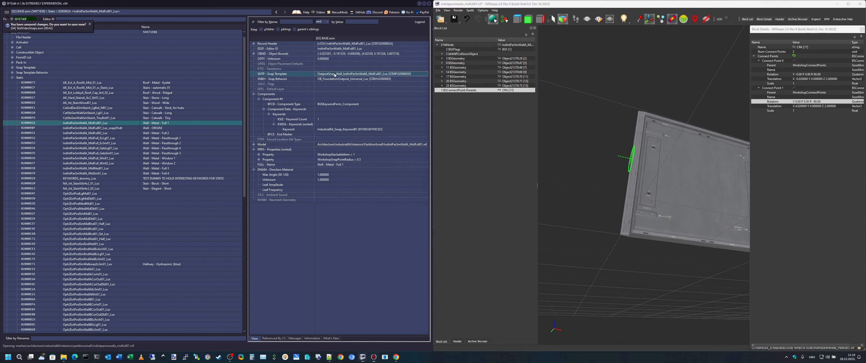
double_click(404, 74)
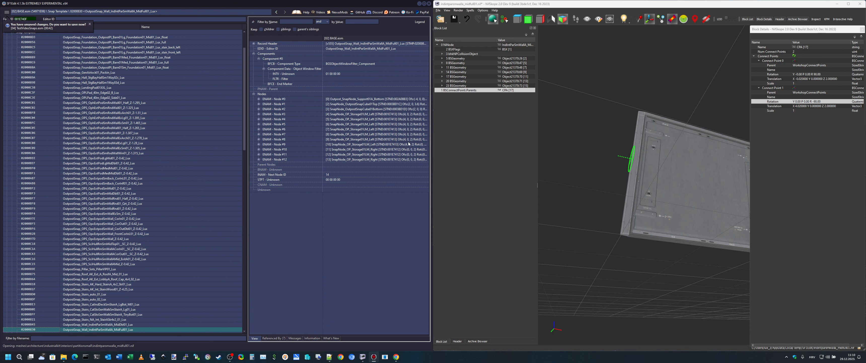
left_click(354, 116)
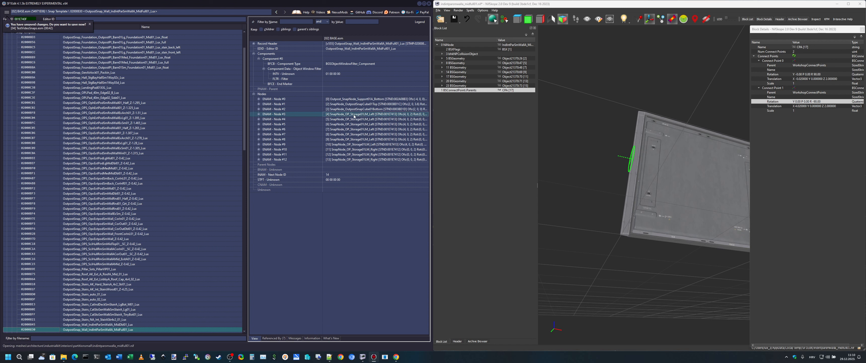
left_click(259, 114)
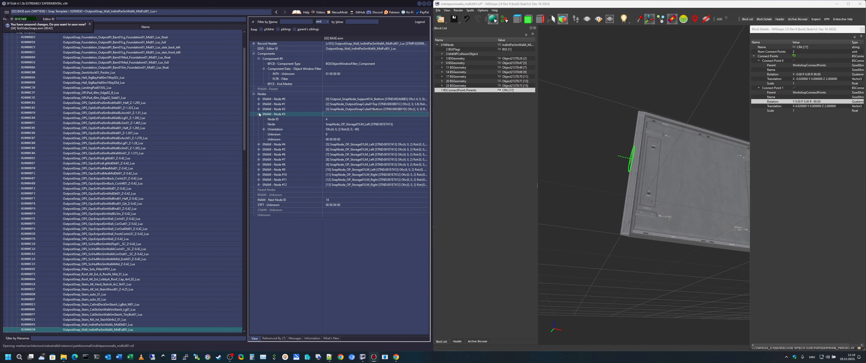
left_click(358, 130)
left_click(259, 144)
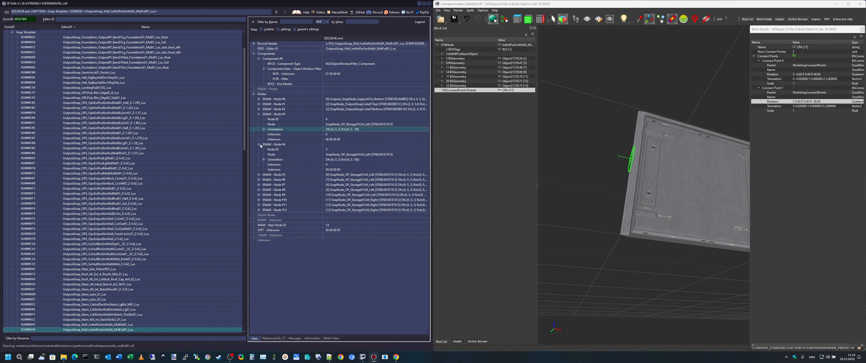
left_click(259, 144)
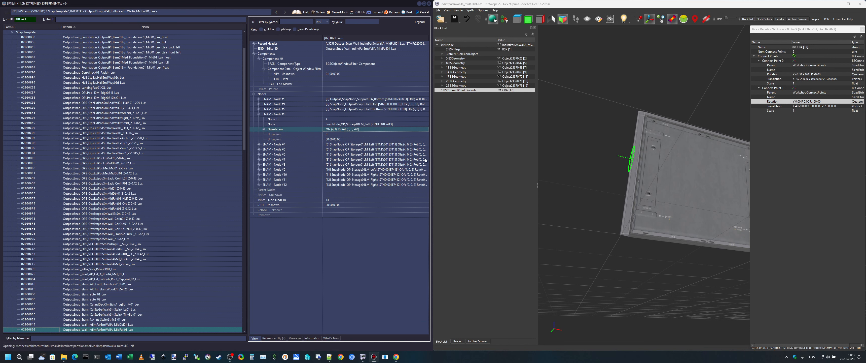
Widen the SF1Edit window and expand the orientations of Node #3 and Node #10 to compare their rotation values and check Node #3's offset.
left_click_drag(433, 150, 474, 154)
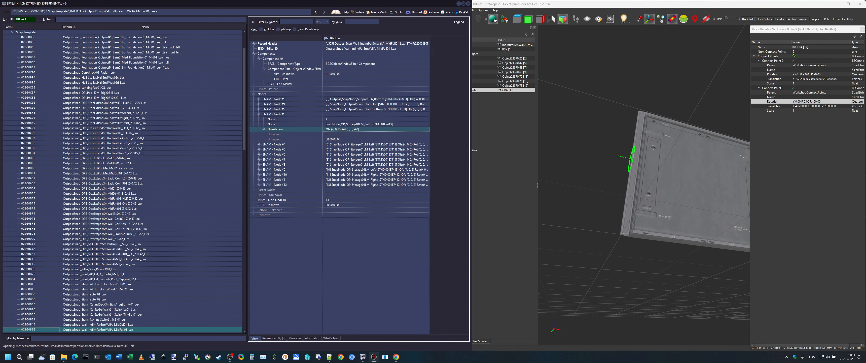
left_click(437, 174)
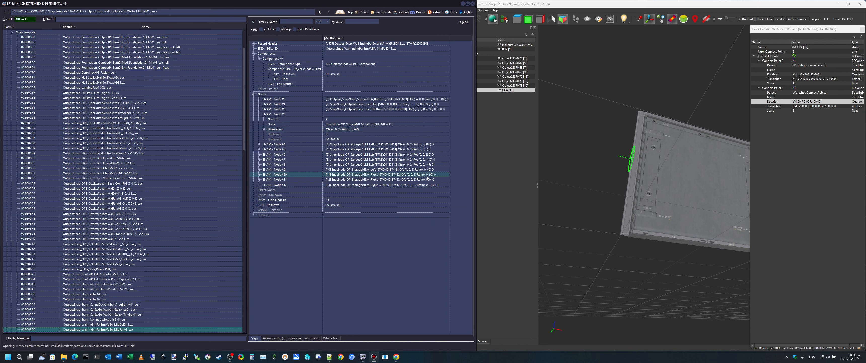
left_click(259, 175)
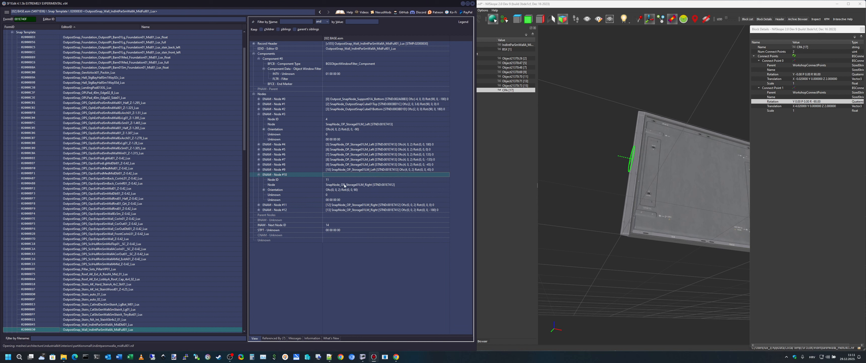
left_click(264, 190)
left_click(264, 129)
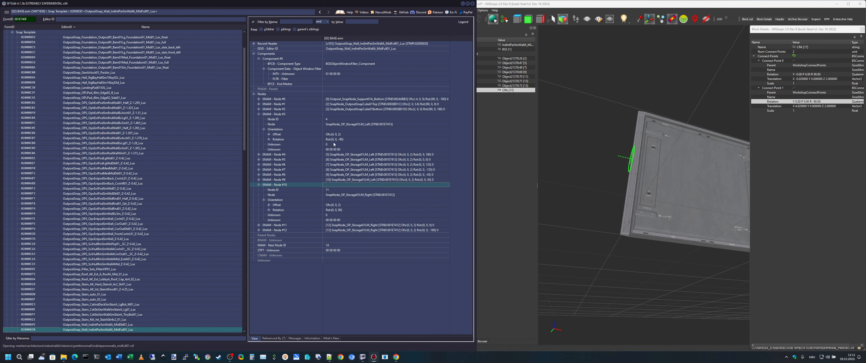
left_click(269, 140)
left_click(269, 225)
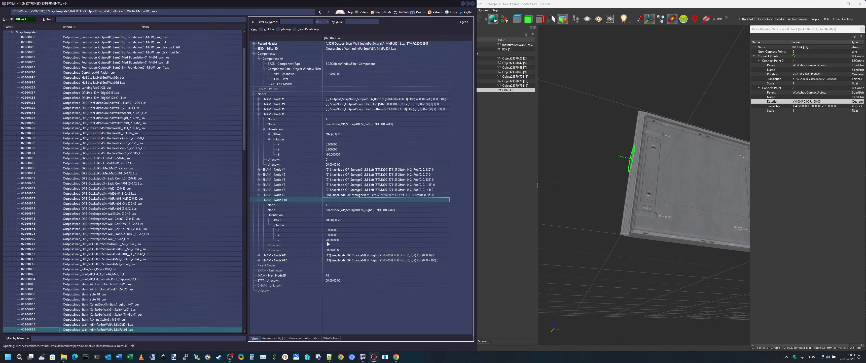
left_click(349, 135)
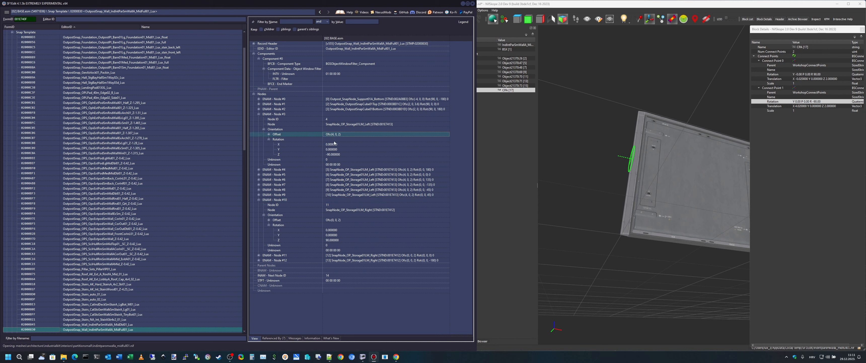
Set Connect Point 1's X translation to 4.000000 on the wall mesh.
left_click_drag(661, 206, 702, 222)
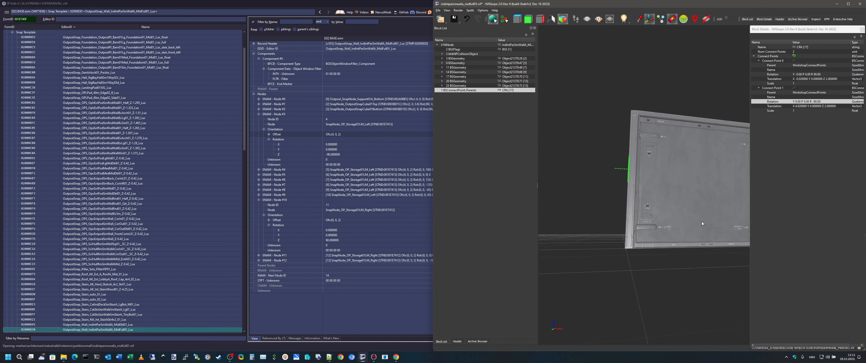
double_click(807, 106)
left_click_drag(798, 106, 831, 104)
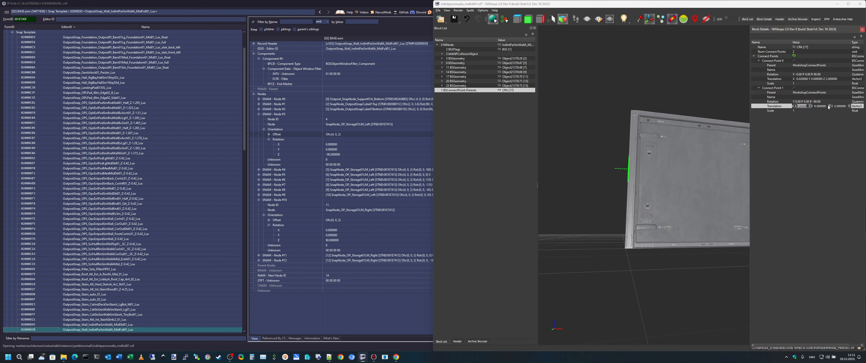
type("0")
key("Return")
left_click_drag(710, 193, 627, 198)
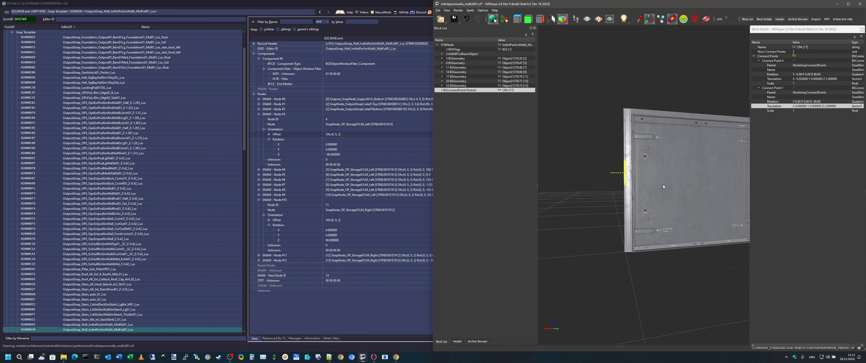
Try a different X translation for Connect Point 1, and reset it to 4.000000.
double_click(801, 106)
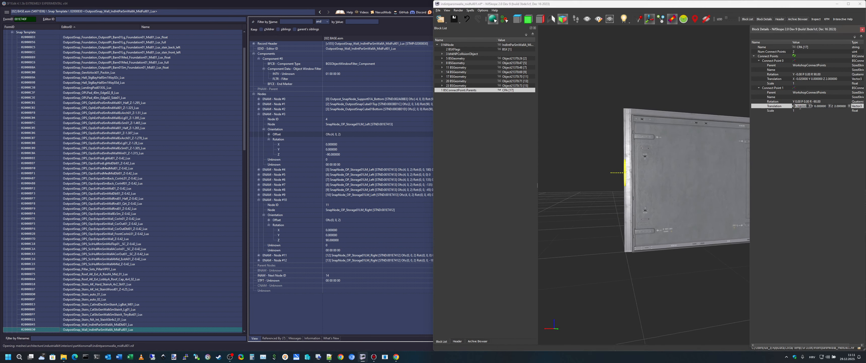
type("3")
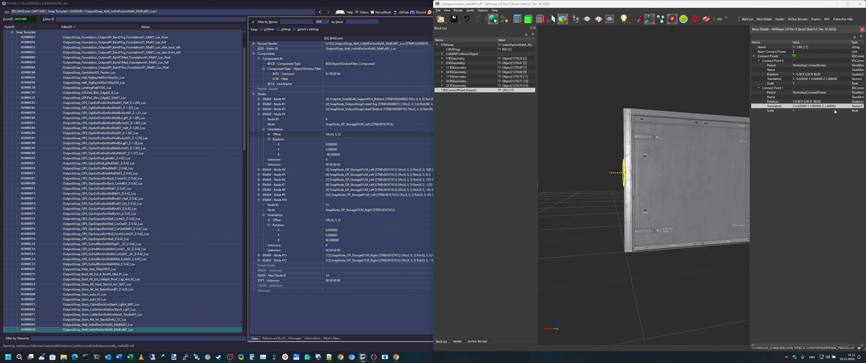
left_click_drag(634, 200, 751, 204)
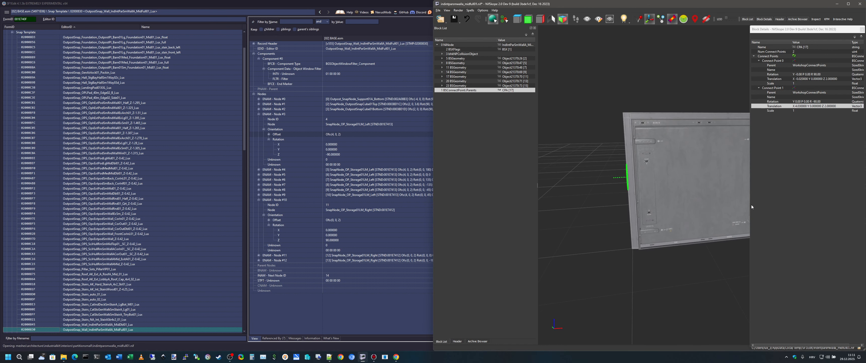
double_click(804, 107)
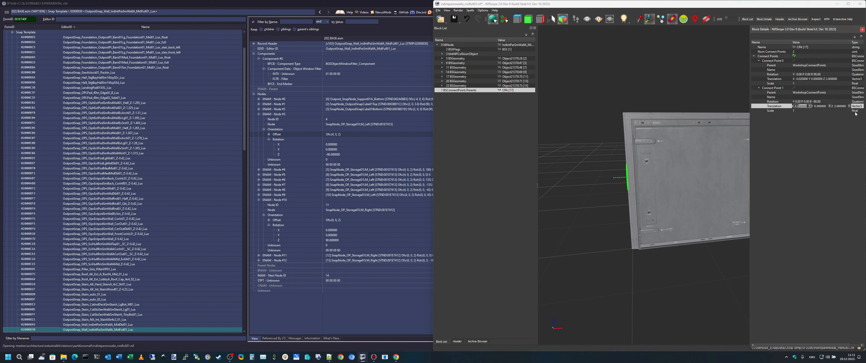
type("0")
key("Return")
left_click_drag(677, 170, 622, 199)
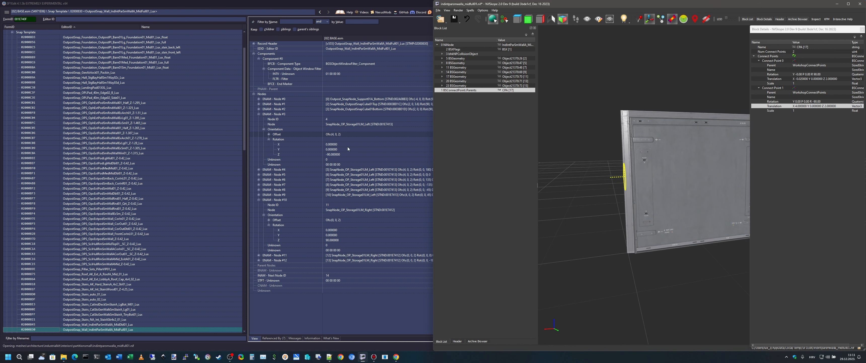
In SF1Edit, check Node #3's offset against Connect Point 1's translation, and expand Node #10's offset to examine its X, Y and Z.
left_click(346, 144)
left_click(346, 134)
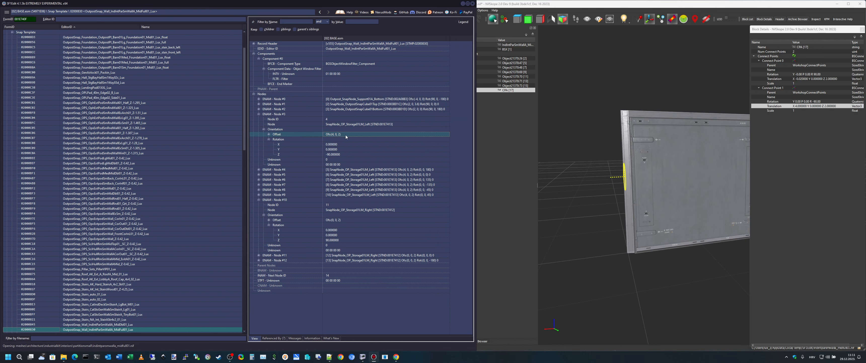
left_click(797, 107)
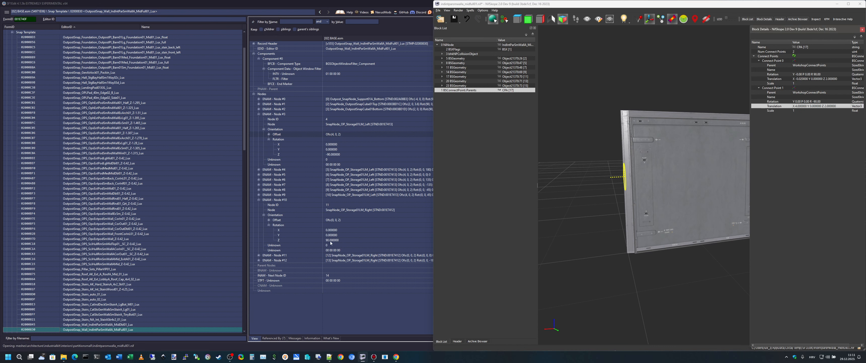
left_click(333, 232)
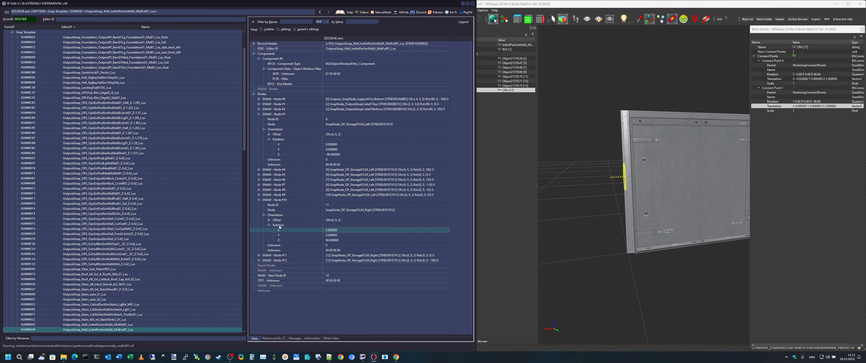
left_click(269, 220)
left_click(333, 225)
left_click(336, 229)
left_click(337, 234)
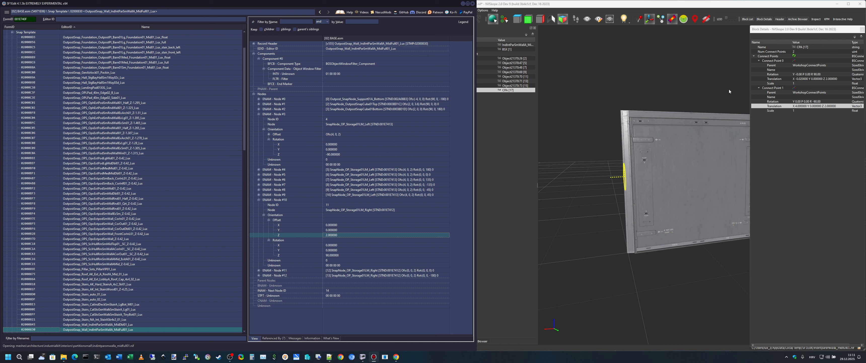
In NifSkope, set Connect Point 0's X translation to 0.000000.
left_click(799, 78)
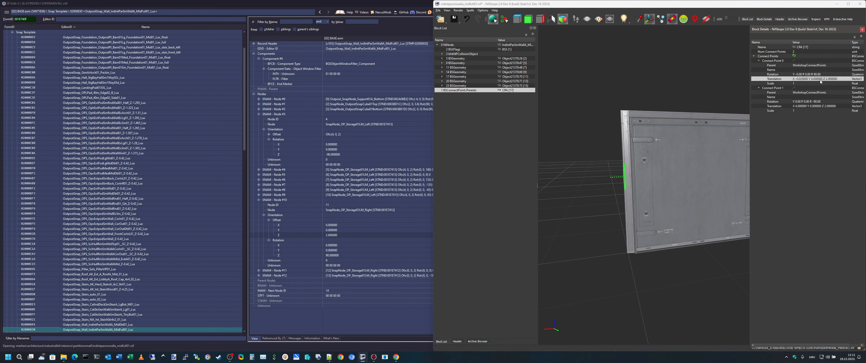
double_click(805, 81)
type("0")
key("Return")
left_click_drag(703, 174, 621, 177)
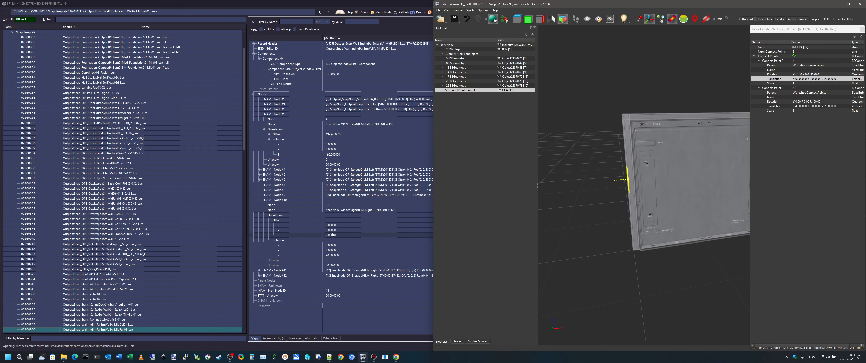
Compare Connect Point 0's rotation and translation in NifSkope with Node #10's rotation and offset in SF1Edit.
left_click(335, 256)
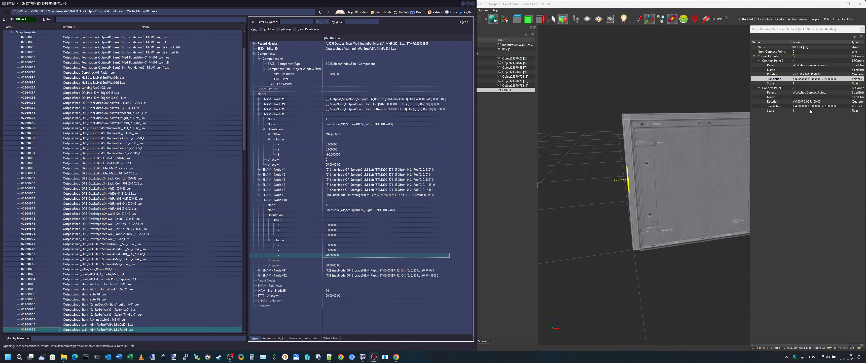
left_click(827, 75)
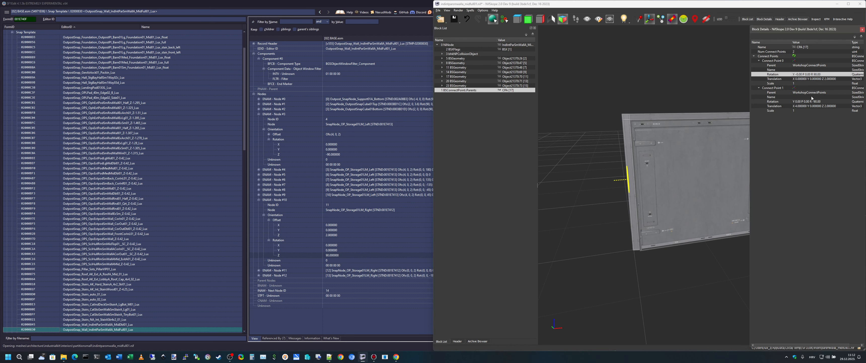
left_click(341, 227)
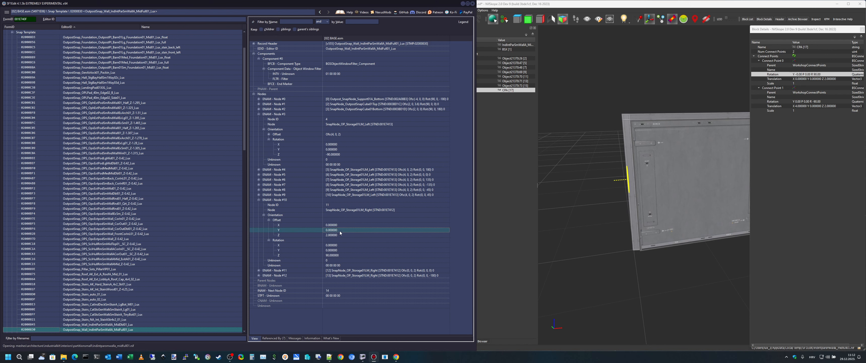
left_click(341, 236)
left_click(338, 250)
left_click(340, 255)
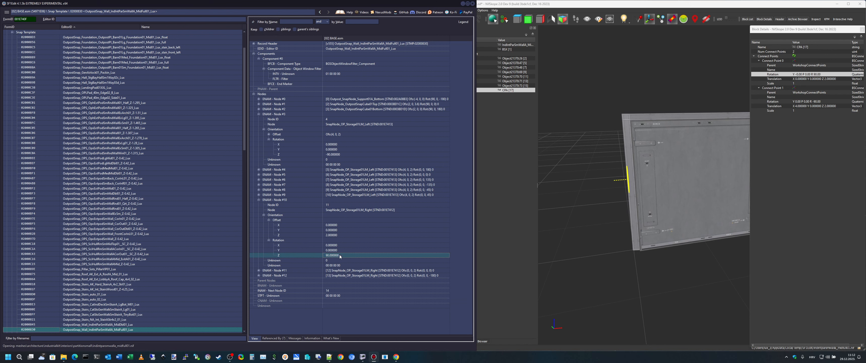
left_click(815, 79)
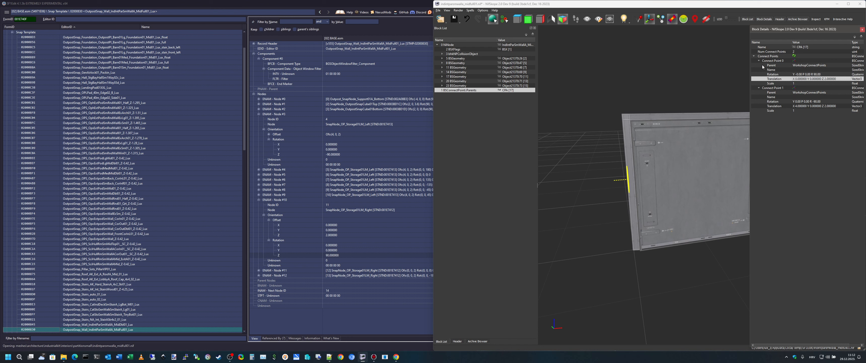
Collapse Connect Point 0, expand Node #3's offset in SF1Edit, and compare its offset and rotation with Connect Point 1 in NifSkope.
left_click(760, 61)
left_click(802, 80)
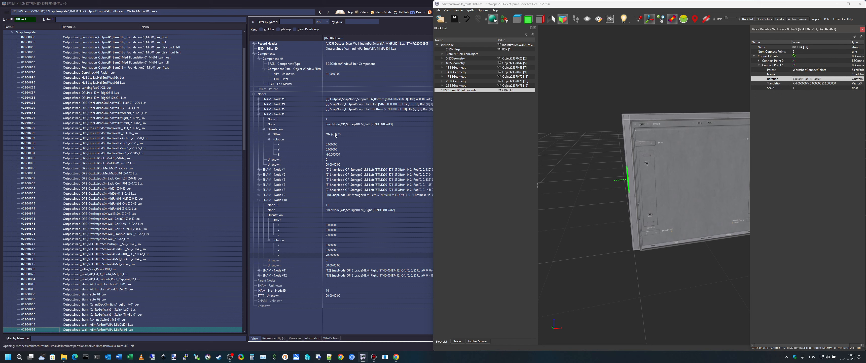
left_click(263, 136)
left_click(269, 135)
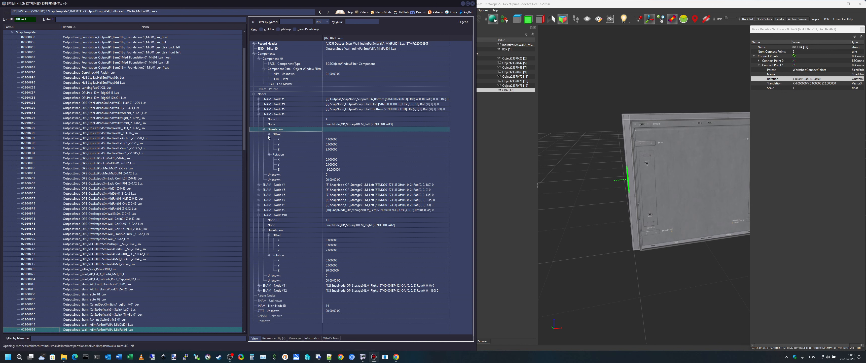
left_click(335, 139)
left_click(335, 144)
left_click(335, 149)
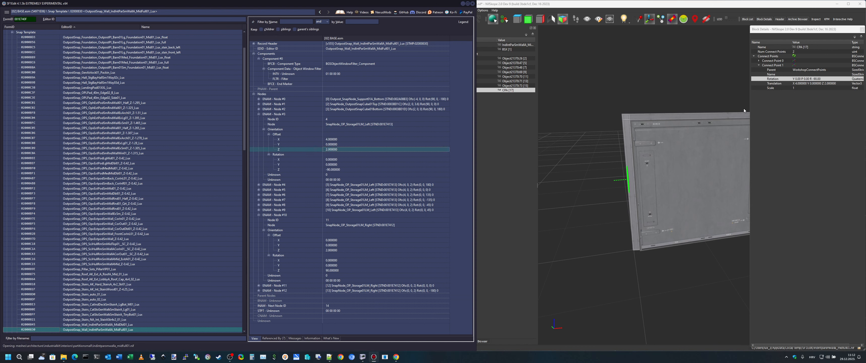
left_click(802, 84)
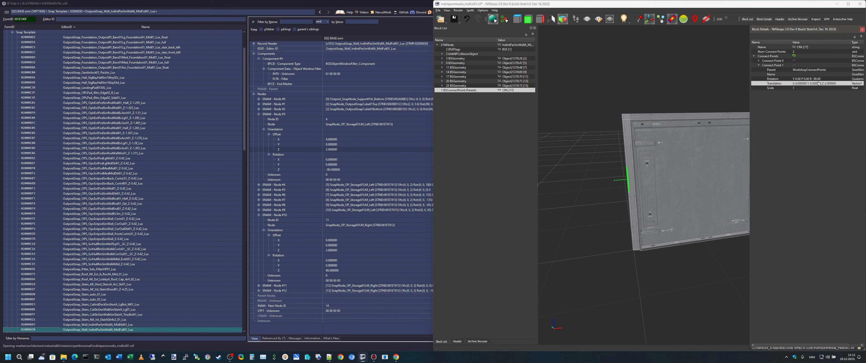
left_click(335, 165)
left_click(338, 169)
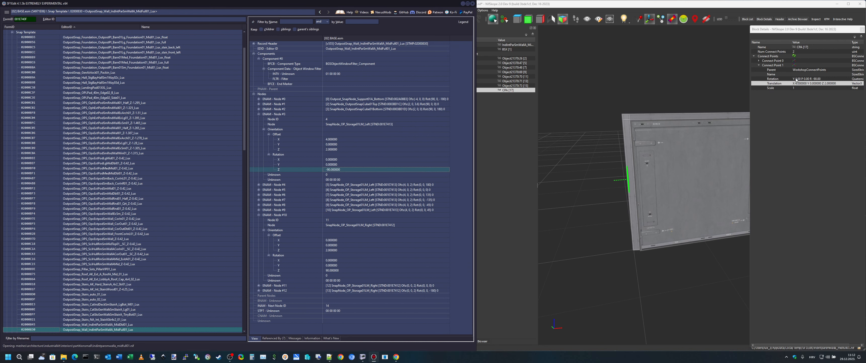
left_click(809, 79)
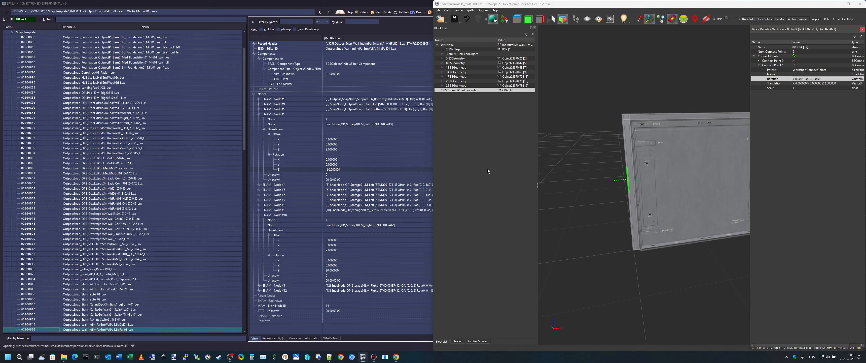
mouse_move(688, 209)
left_mouse_down()
mouse_move(605, 222)
mouse_move(521, 207)
mouse_move(672, 210)
left_mouse_up()
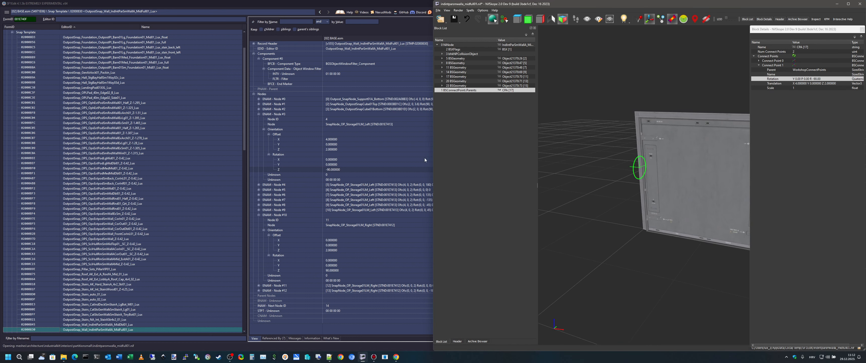
In SF1Edit, list the records referencing the snap template and open the static IndIntParSmWallA_MidFull01_Lux.
left_click(274, 338)
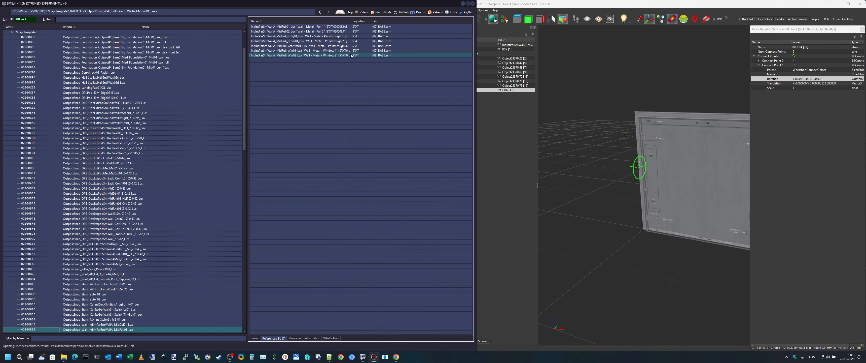
left_click(315, 36)
double_click(319, 27)
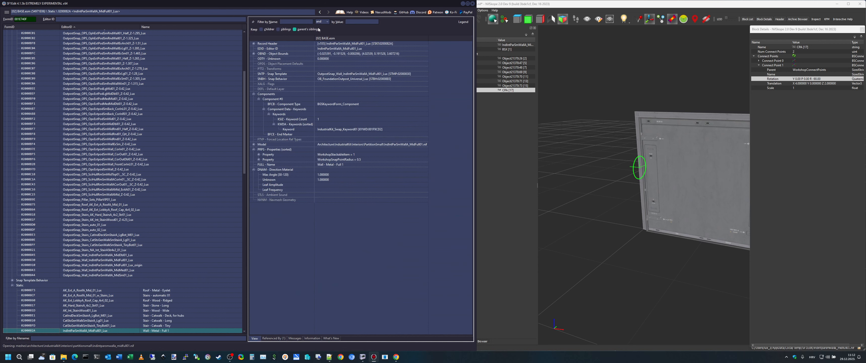
left_click(378, 44)
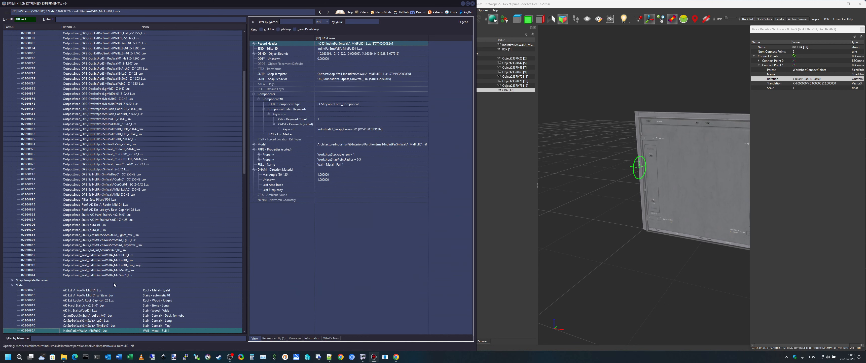
left_click(18, 285)
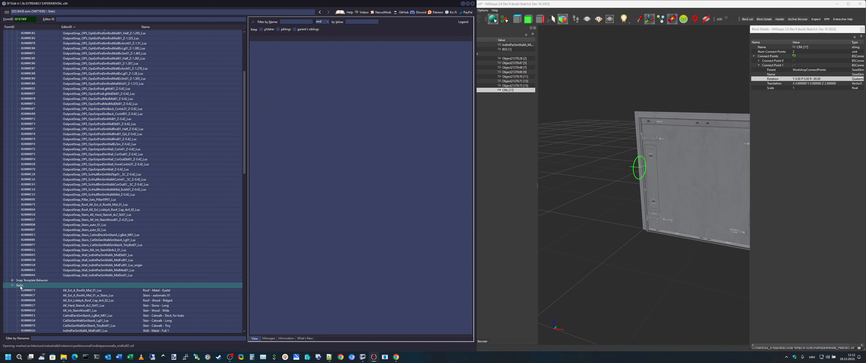
left_click(83, 331)
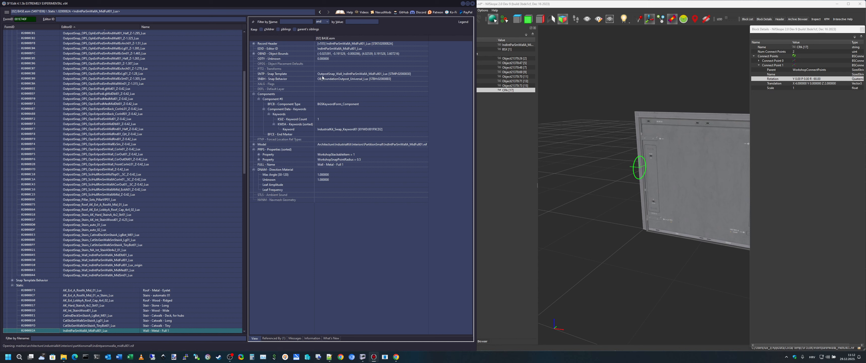
In NifSkope, examine both connect points on the wall panel from several angles and with the whole panel in view.
left_click(684, 197)
left_click_drag(684, 197, 773, 203)
left_click_drag(763, 208, 565, 205)
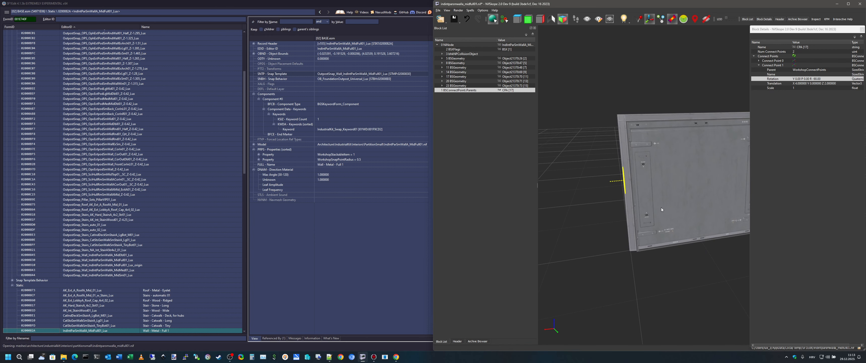
mouse_move(651, 211)
left_mouse_down()
mouse_move(743, 223)
mouse_move(707, 229)
mouse_move(715, 229)
mouse_move(701, 219)
mouse_move(611, 234)
mouse_move(615, 199)
mouse_move(636, 207)
left_mouse_up()
left_click_drag(492, 224, 647, 282)
scroll(647, 282, "down", 2)
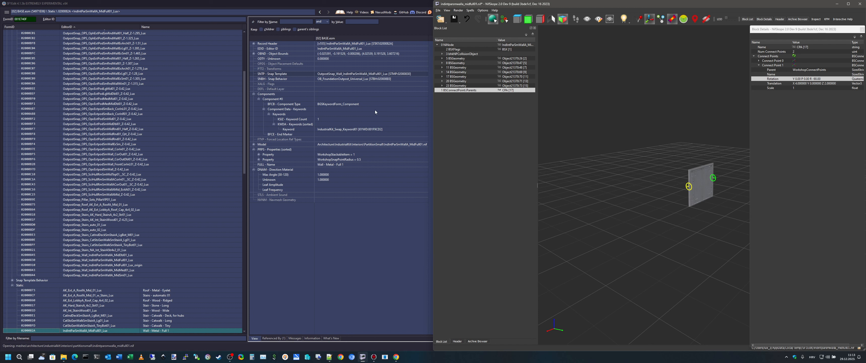
In SF1Edit, open the static's snap template OutpostSnap_Wall_IndIntParSmWallA_MidFull01_Lux and examine its node list from Node #12 to Node #0.
double_click(402, 74)
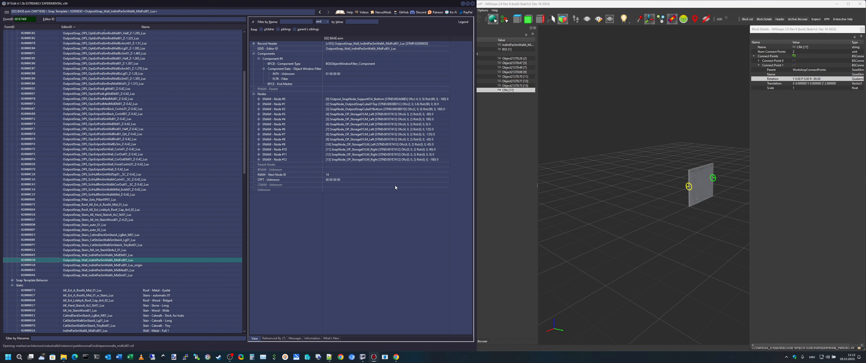
left_click(335, 160)
left_click(332, 99)
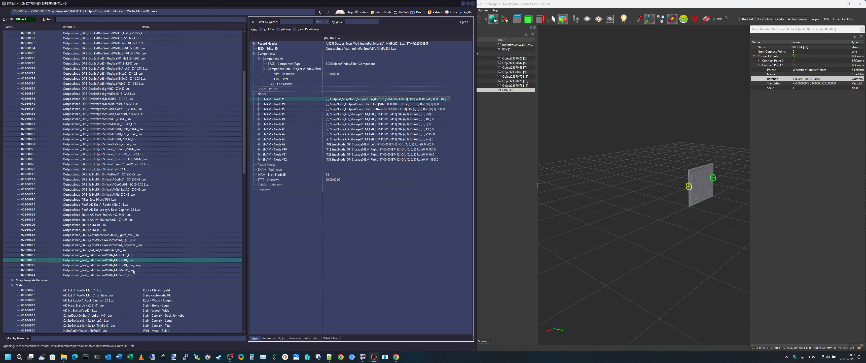
In SF1Edit, list the records referencing the snap template and open the static IndIntParSmWallA_MidFull_Win01_Lux with its mesh in NifSkope.
scroll(171, 200, "up", 1)
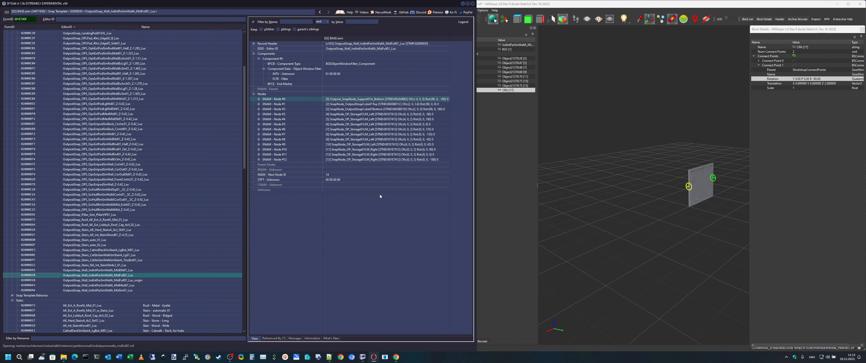
left_click(273, 338)
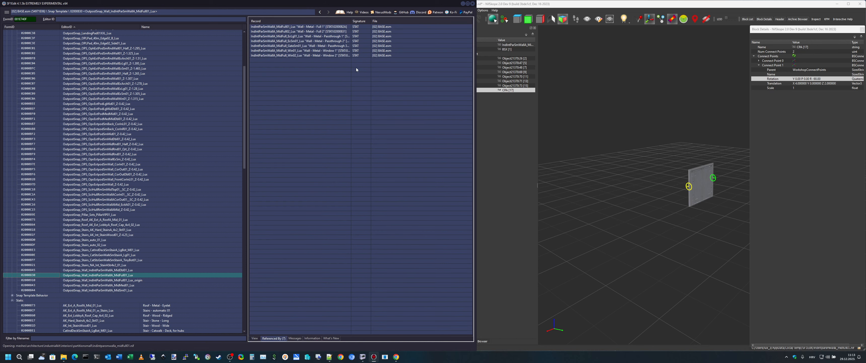
double_click(336, 53)
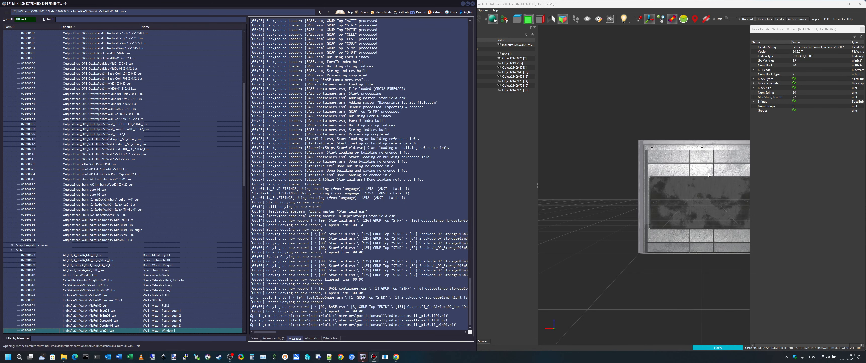
Arrange the NifSkope window of the window wall mesh side by side with the full wall mesh, keeping both block lists in view.
left_click_drag(750, 206, 732, 203)
left_click_drag(689, 9, 315, 8)
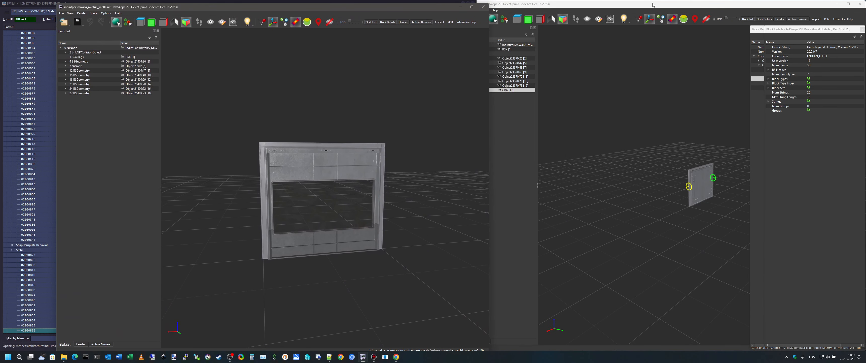
left_click_drag(712, 197, 613, 198)
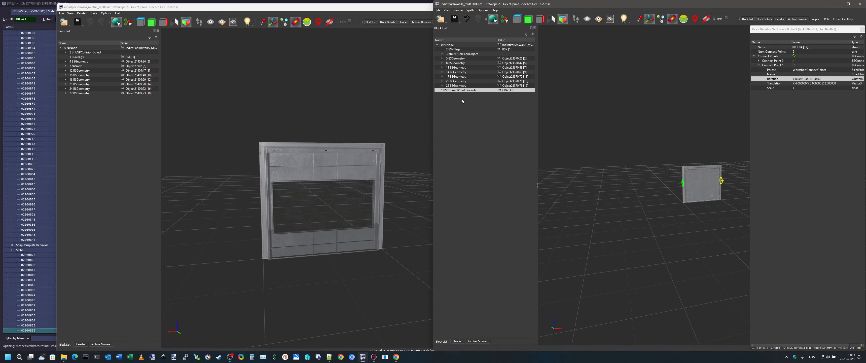
left_click_drag(389, 9, 333, 5)
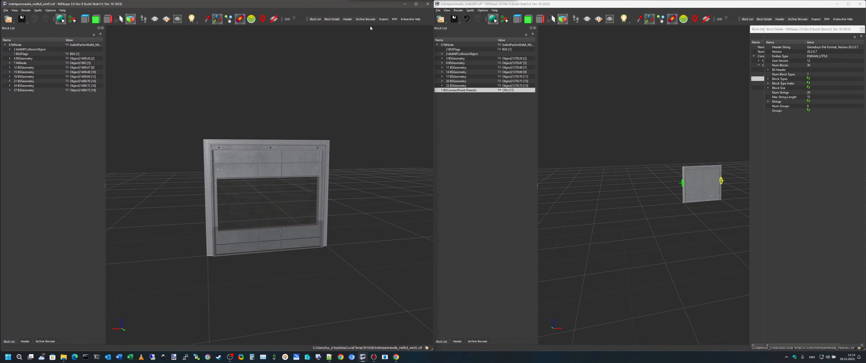
Copy the BSConnectPoint::Parents branch from the full wall mesh in NifSkope.
left_click(478, 106)
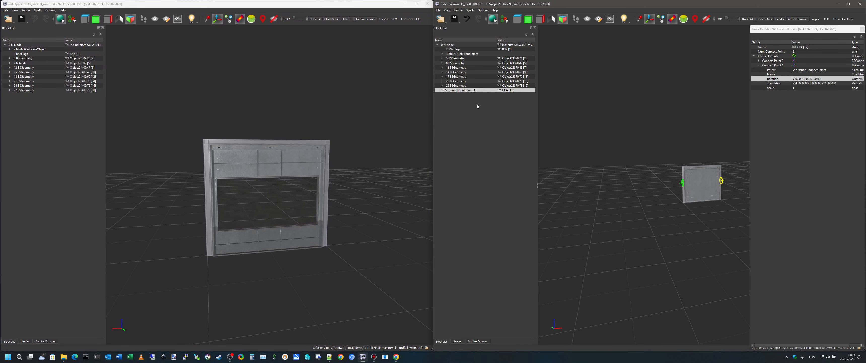
right_click(478, 90)
left_click(472, 85)
left_click(472, 90)
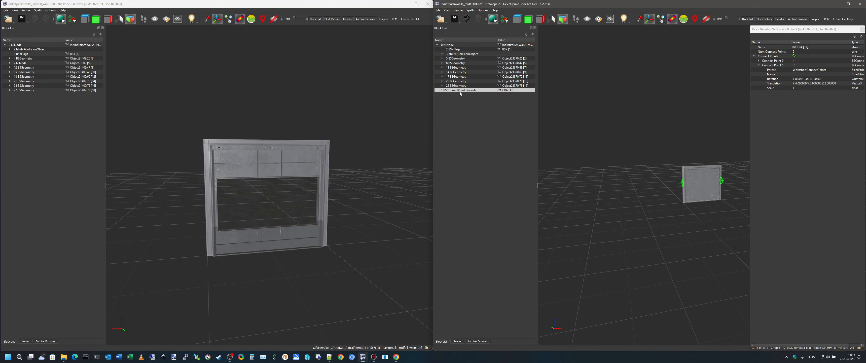
right_click(477, 93)
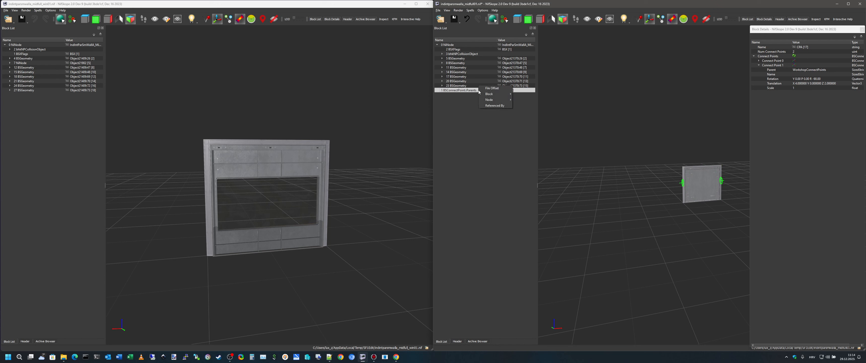
mouse_move(492, 93)
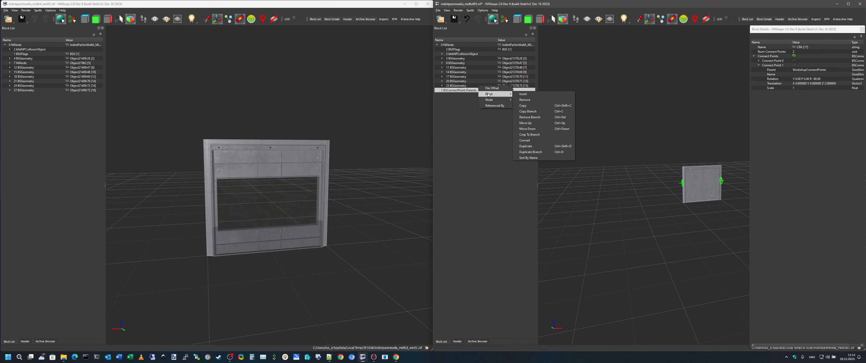
left_click(537, 114)
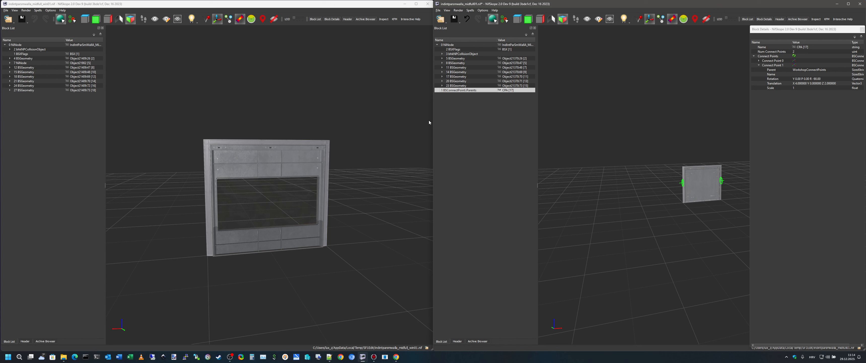
Paste the copied connect point branch onto the window wall mesh's root NiNode and inspect its connect points against the full wall's.
left_click(20, 45)
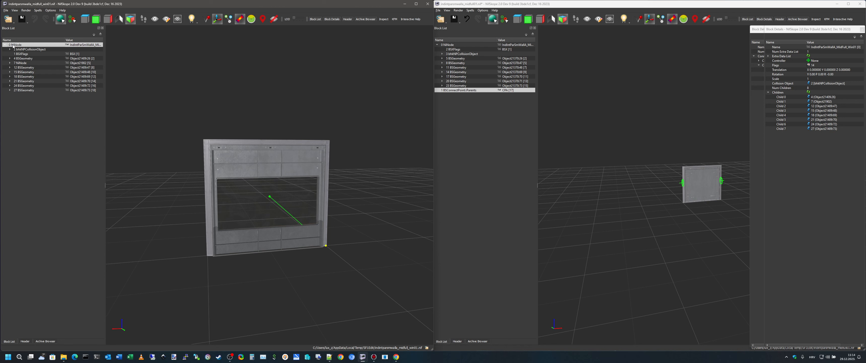
right_click(30, 46)
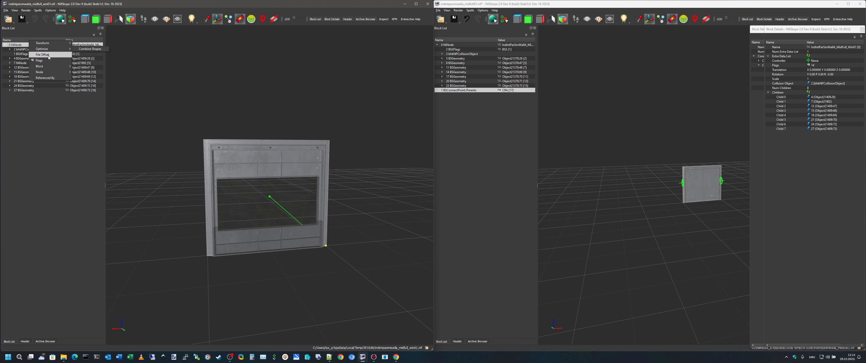
mouse_move(49, 68)
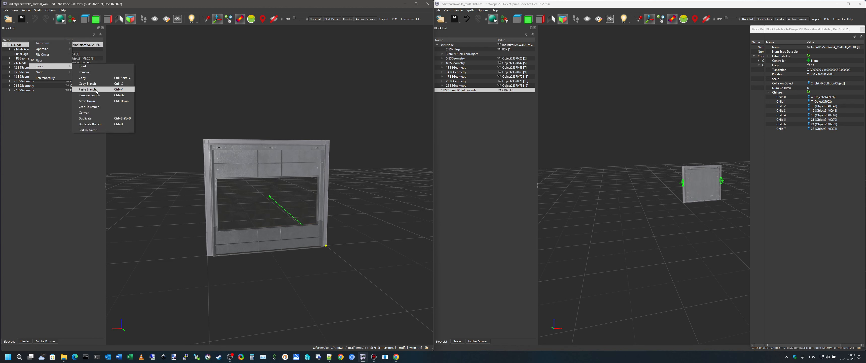
left_click(87, 90)
left_click_drag(237, 218, 338, 212)
left_click(701, 216)
mouse_move(701, 217)
left_mouse_down()
mouse_move(685, 222)
mouse_move(695, 223)
left_mouse_up()
left_click_drag(354, 232, 253, 232)
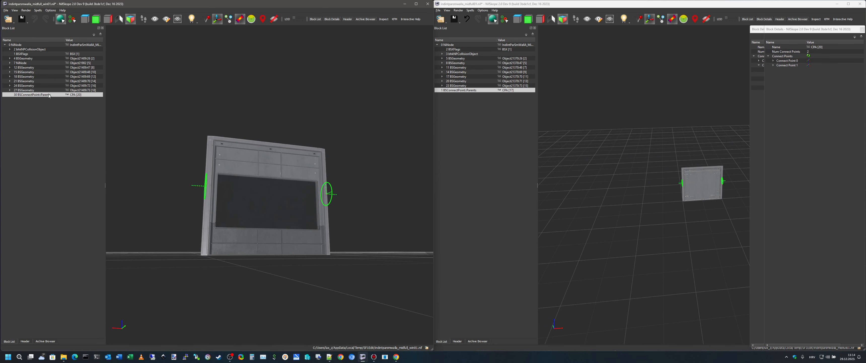
Compare the BSConnectPoint::Parents blocks of both meshes, and close the window wall mesh.
left_click(492, 91)
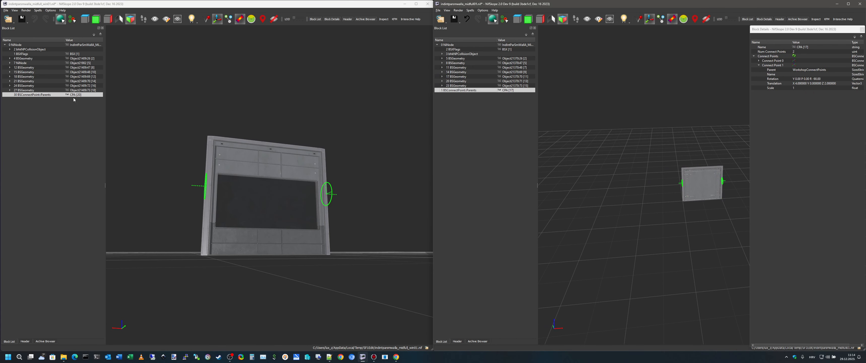
left_click(67, 95)
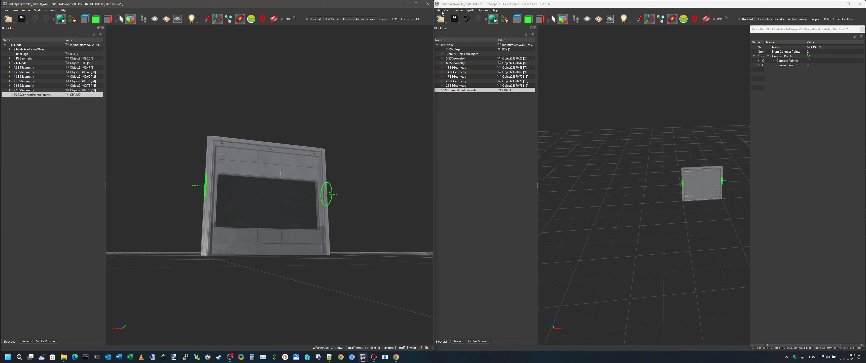
left_click(427, 3)
left_click(242, 186)
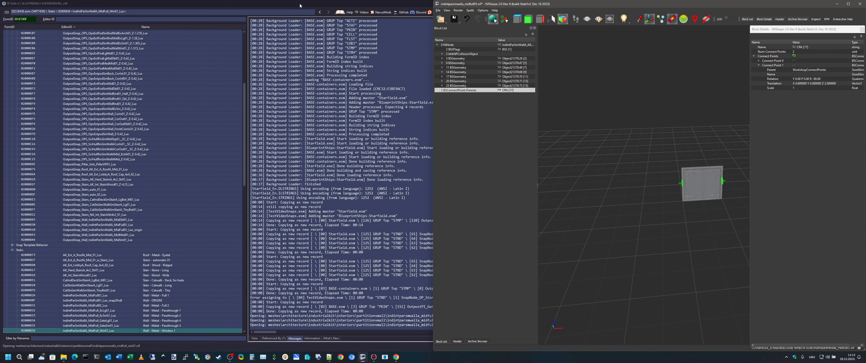
In SF1Edit, check the records referencing the static IndIntParSmWallA_MidFull_Win01_Lux and examine its snap template assignment.
left_click(281, 257)
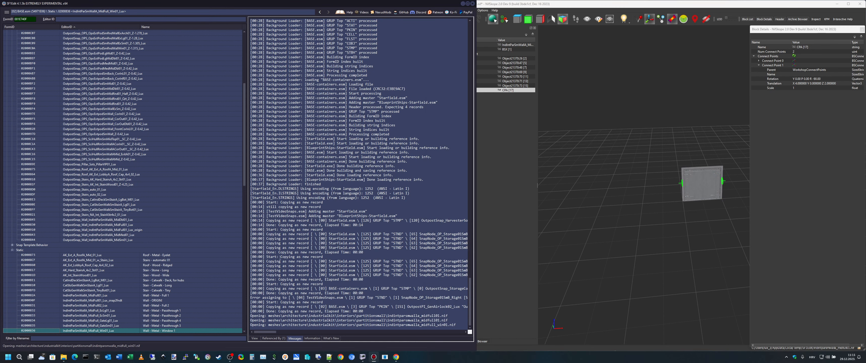
left_click(281, 337)
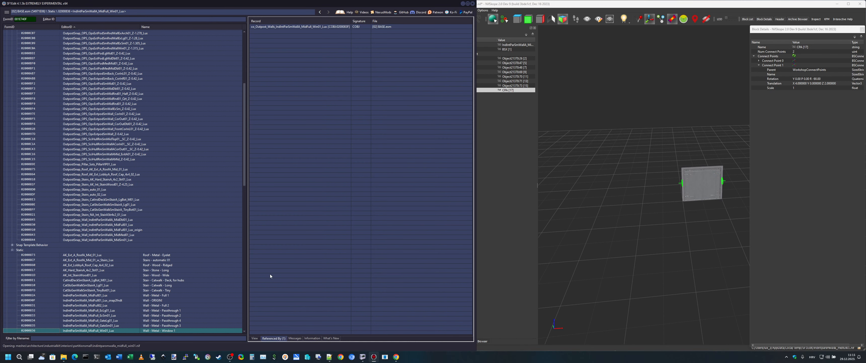
left_click(254, 338)
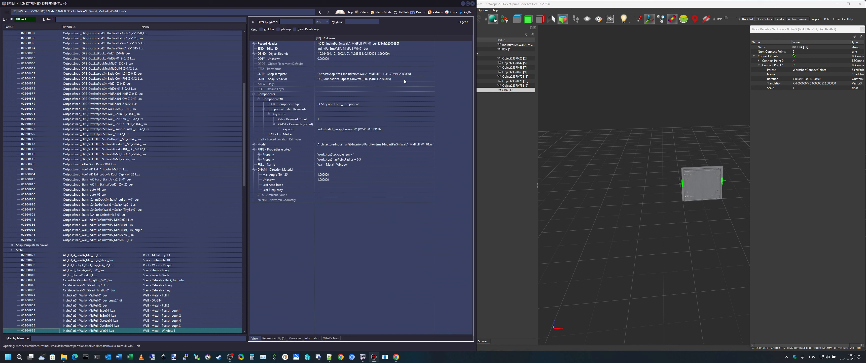
left_click(420, 75)
left_click(424, 75)
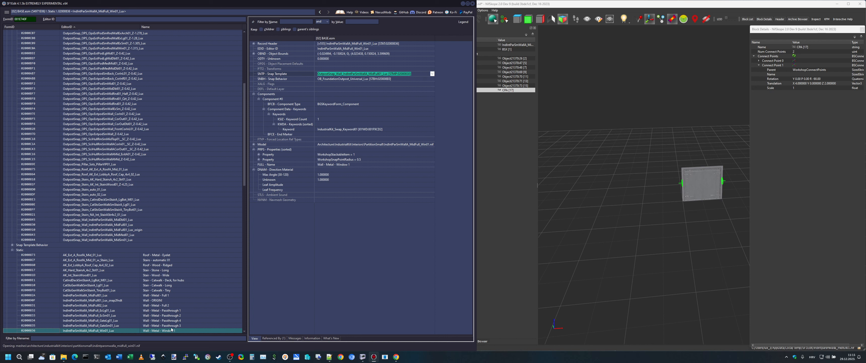
key("Escape")
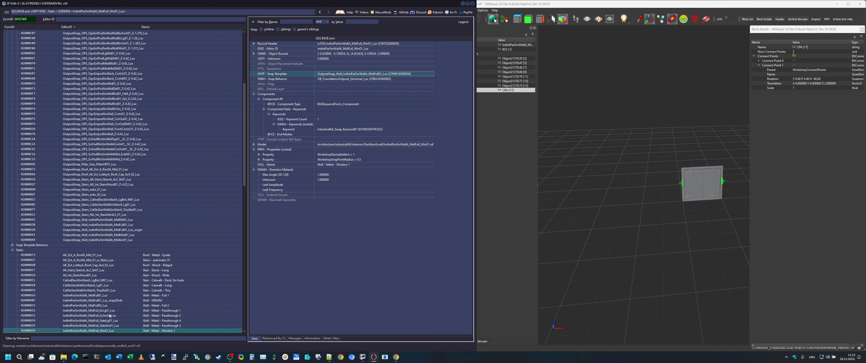
Show the statics Wall - Metal - Full 1, Full 2, Window 1 and Window 2 in a side-by-side record comparison.
left_click(104, 295, "ctrl")
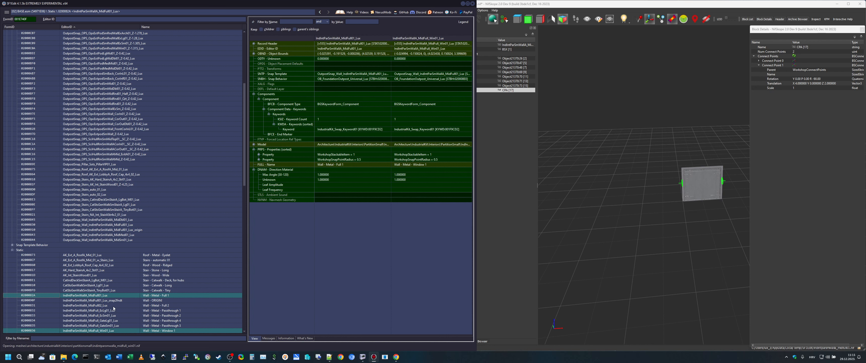
left_click(164, 305, "ctrl")
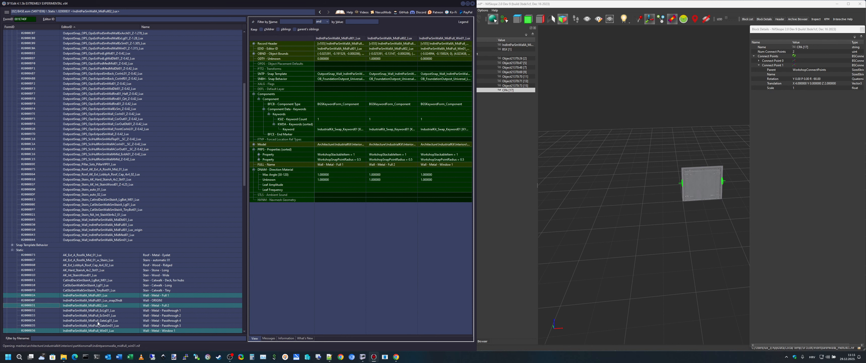
scroll(129, 314, "down", 4)
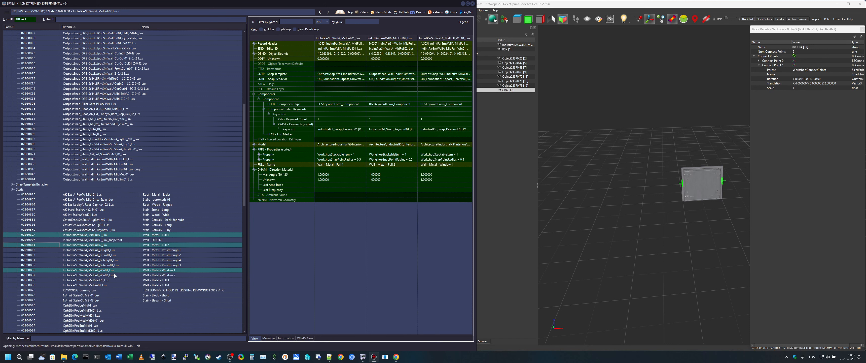
left_click(113, 275, "ctrl")
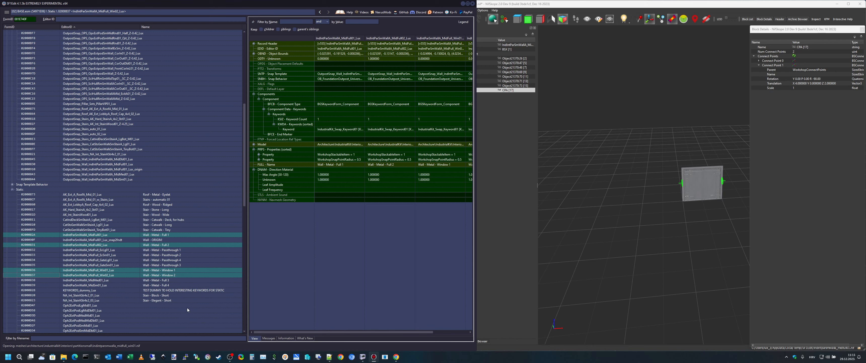
Maximize SF1Edit and examine the snap template and other fields across the four compared wall statics.
left_click(467, 3)
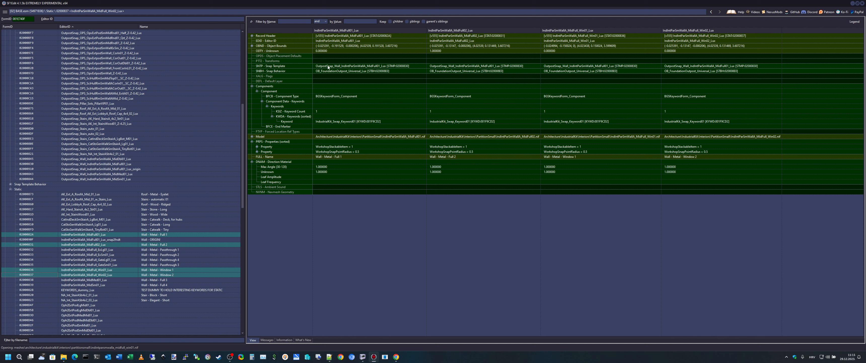
left_click(347, 66)
left_click(682, 92)
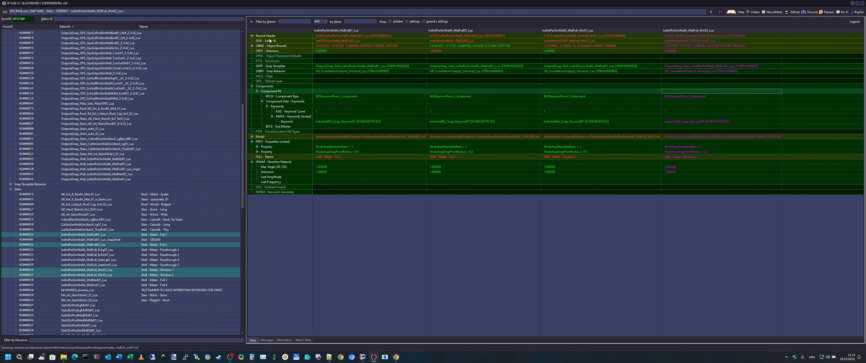
left_click(164, 234, "ctrl")
left_click(164, 235, "ctrl")
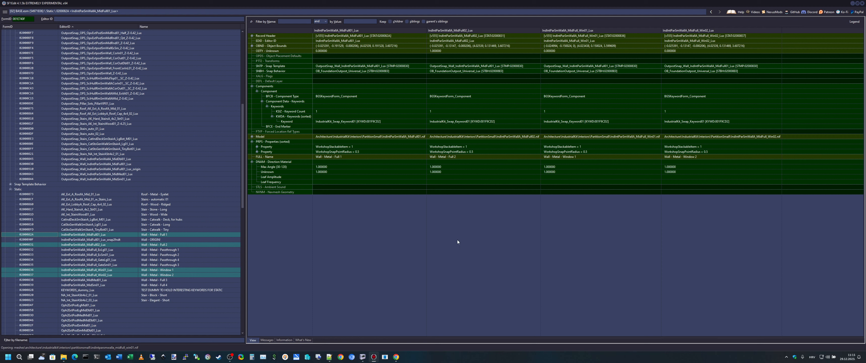
Compare the Square - Ceiling, 2x2 pack-ins of the Colony, Glass (blue), Glass and Military sets side by side.
scroll(163, 158, "up", 10)
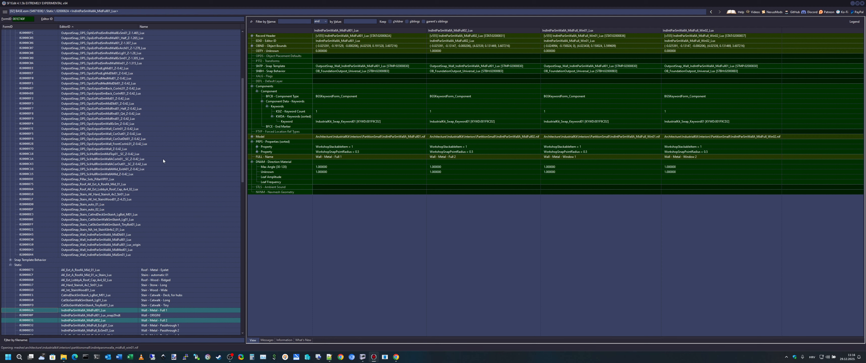
scroll(151, 186, "up", 4)
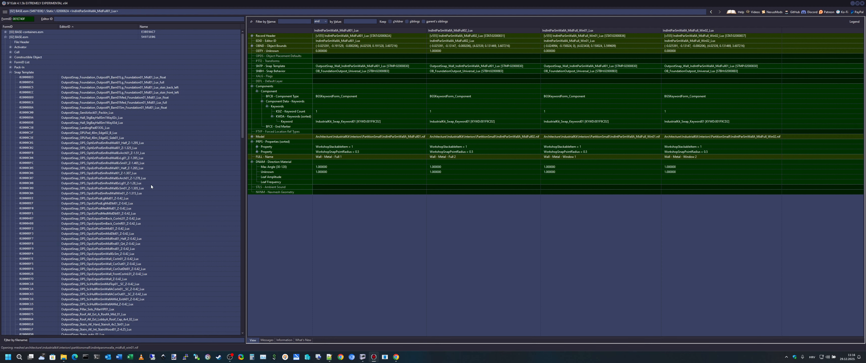
left_click(11, 67)
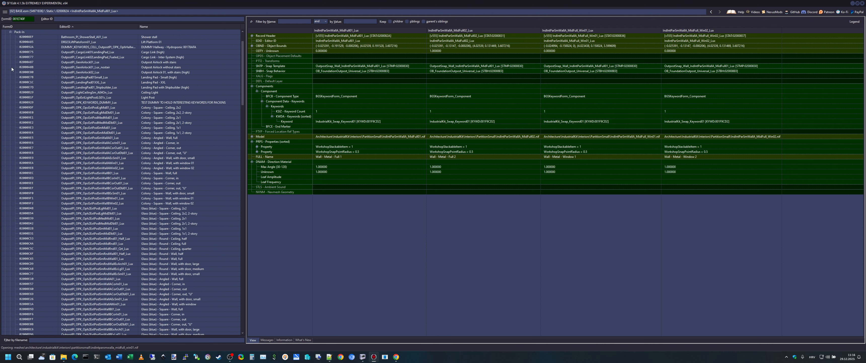
left_click(188, 108)
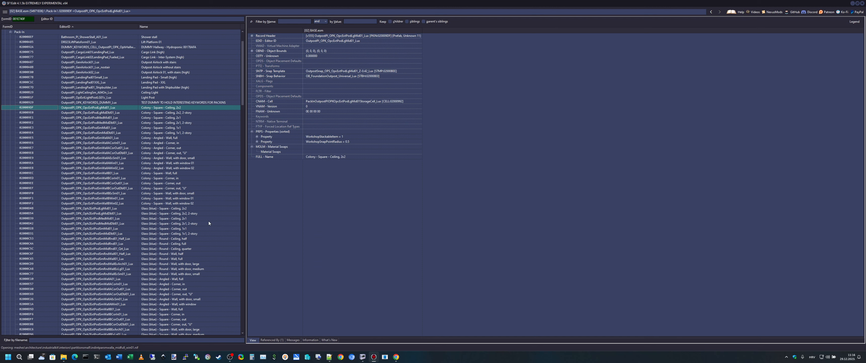
left_click(187, 209, "ctrl")
scroll(195, 268, "down", 6)
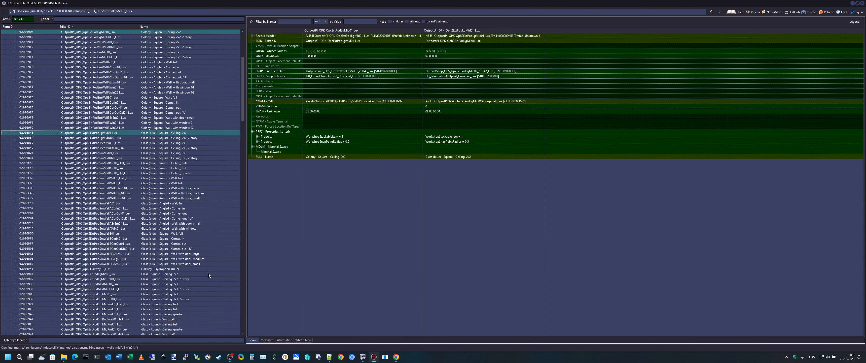
scroll(203, 243, "down", 5)
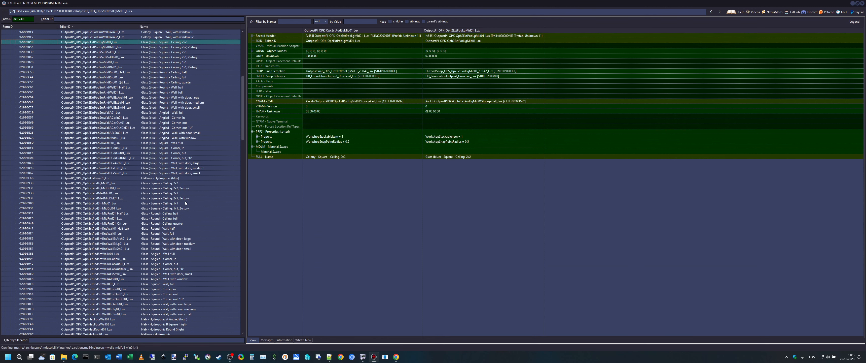
left_click(184, 182, "ctrl")
scroll(206, 252, "down", 3)
scroll(206, 252, "down", 3)
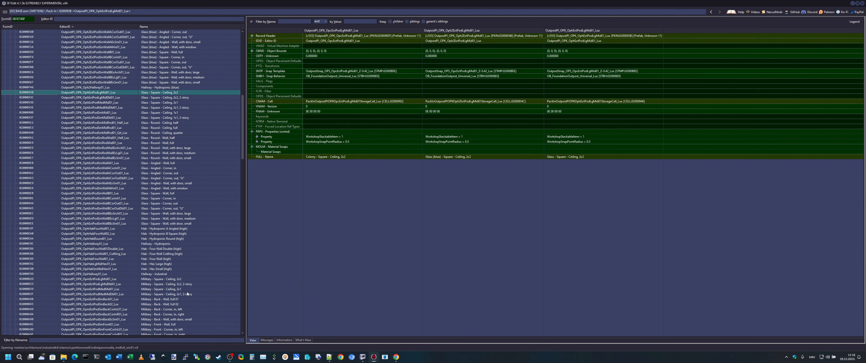
left_click(183, 279, "ctrl")
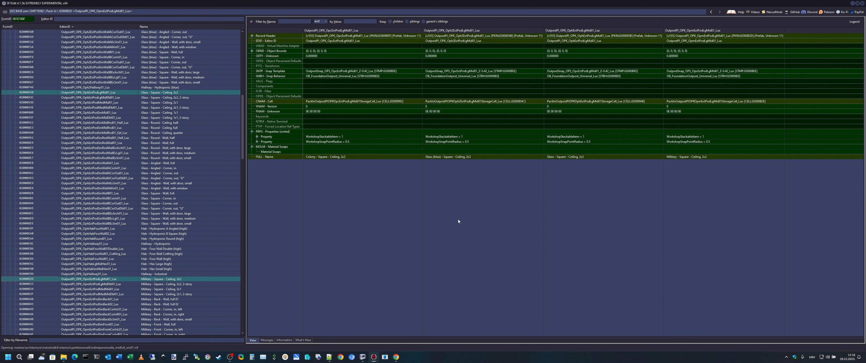
Review the compared 2x2 ceilings in the record list, and open their shared snap template to examine its nodes.
scroll(216, 228, "up", 15)
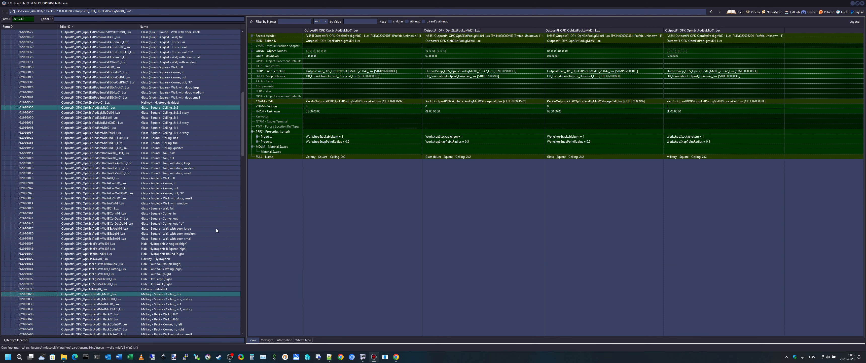
scroll(216, 230, "down", 2)
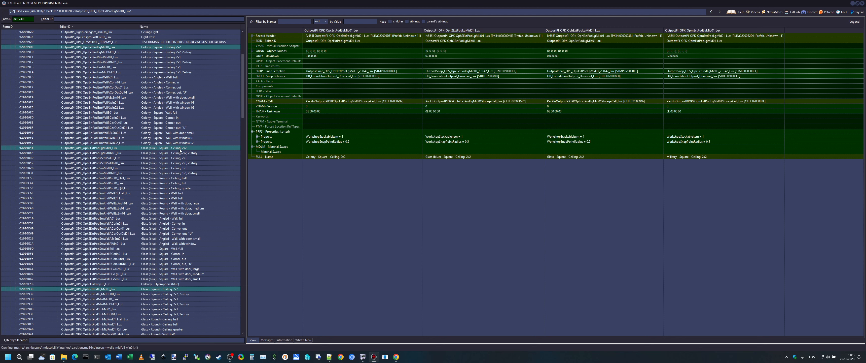
double_click(376, 71)
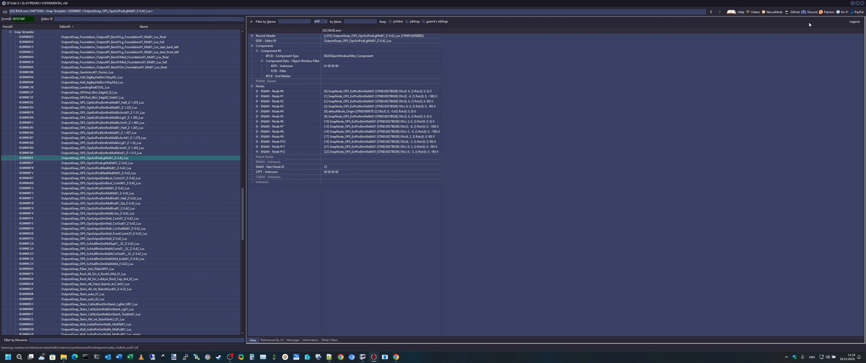
left_click(858, 3)
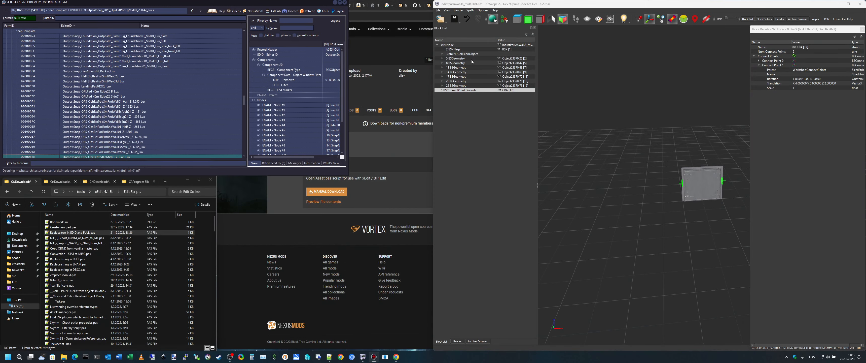
Switch to the browser and play the Nifskope 101 - Basics and Snap Points video, pausing on its connect point demonstration.
left_click(272, 202)
left_click(460, 6)
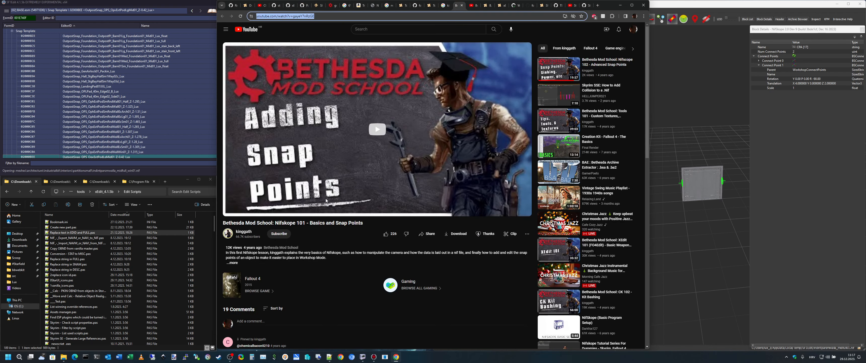
left_click(326, 201)
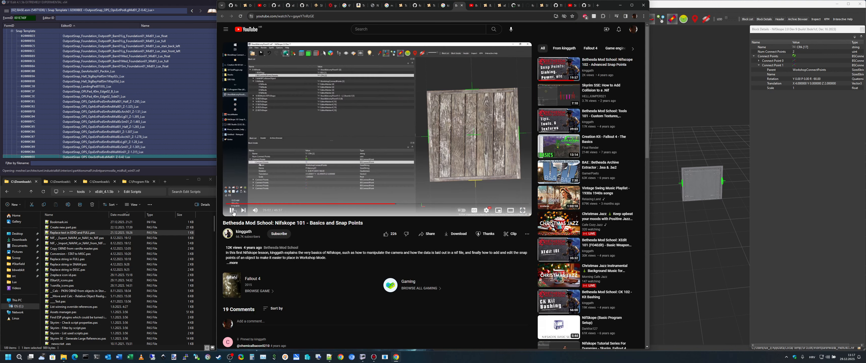
left_click(233, 211)
left_click(335, 203)
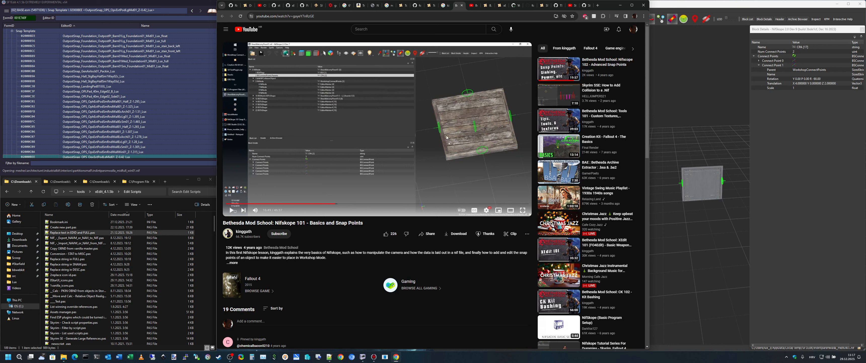
left_click(501, 158)
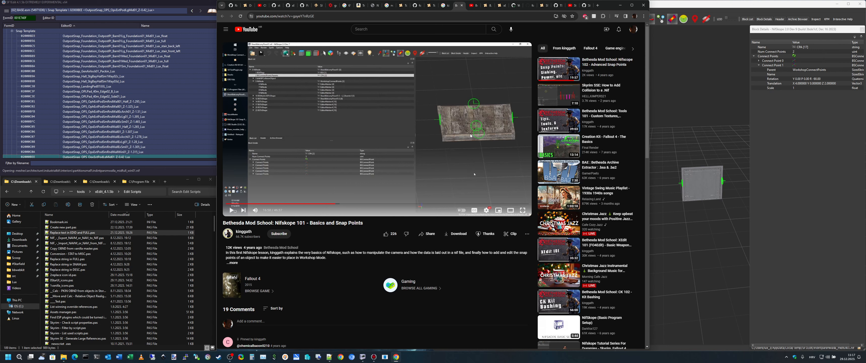
In NifSkope, open the recent file outpostpi_barn01sm_foundation01_mid01.nif, discarding the unsaved changes to the wall mesh.
left_click(740, 7)
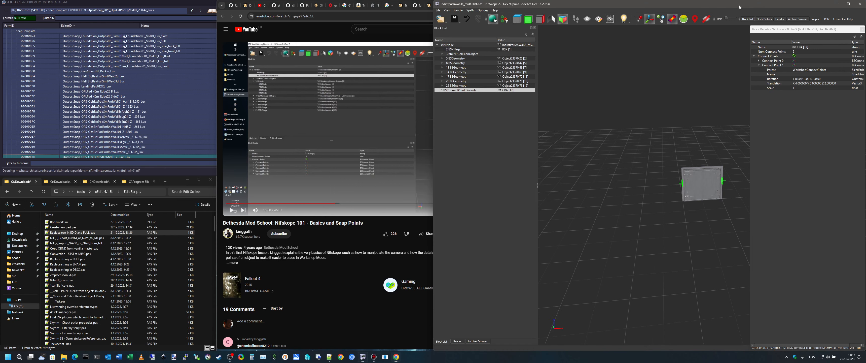
left_click_drag(717, 188, 542, 152)
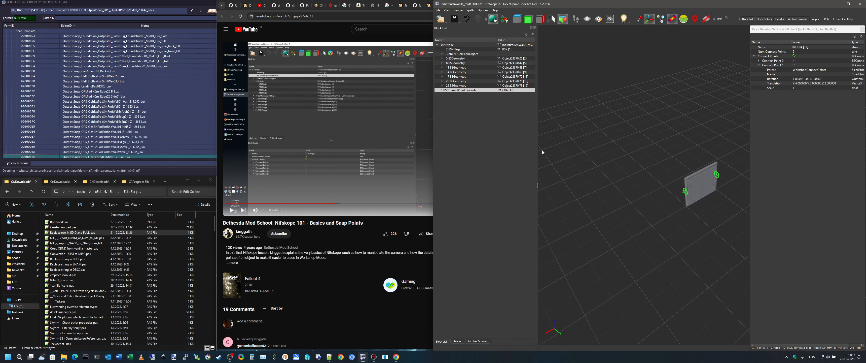
left_click(438, 10)
mouse_move(468, 33)
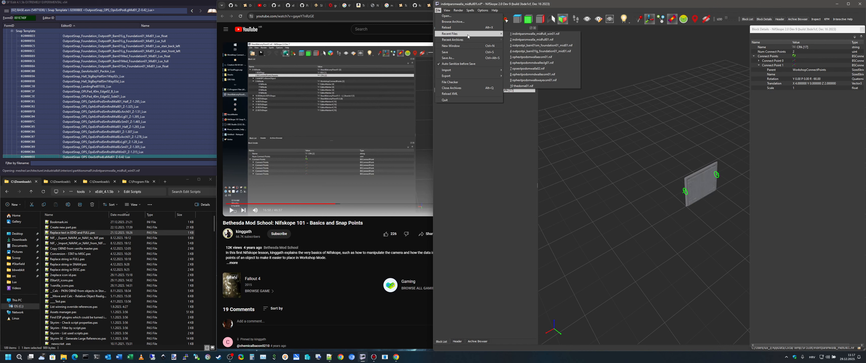
left_click(557, 46)
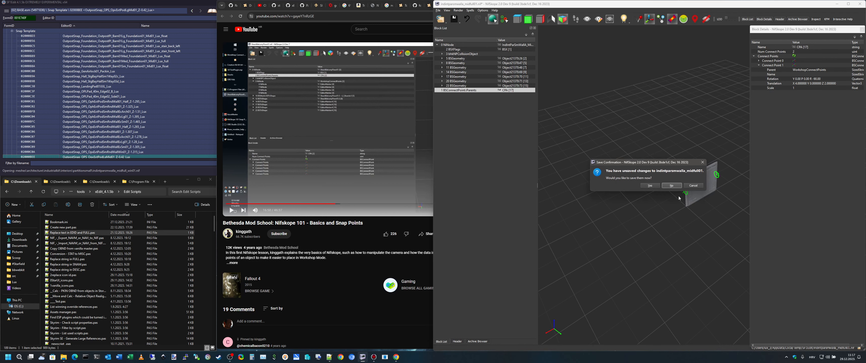
left_click(670, 187)
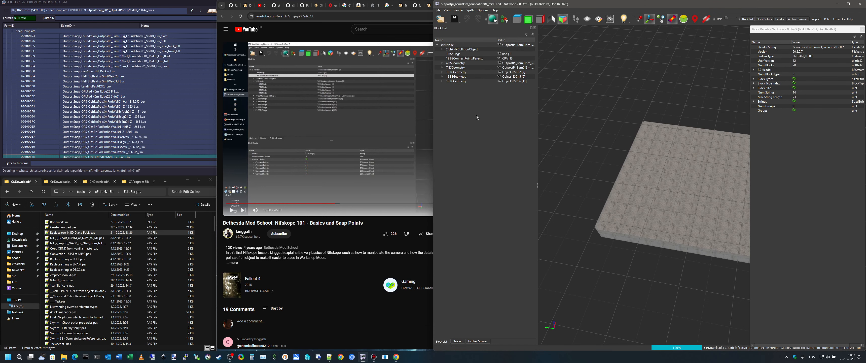
Examine the foundation mesh's BSConnectPoint::Parents block and the placement of its connect points around the slab.
left_click(464, 58)
left_click_drag(622, 198, 527, 194)
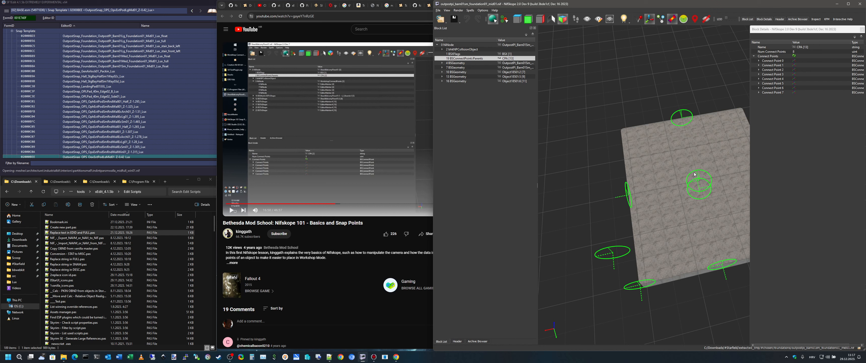
left_click(685, 249)
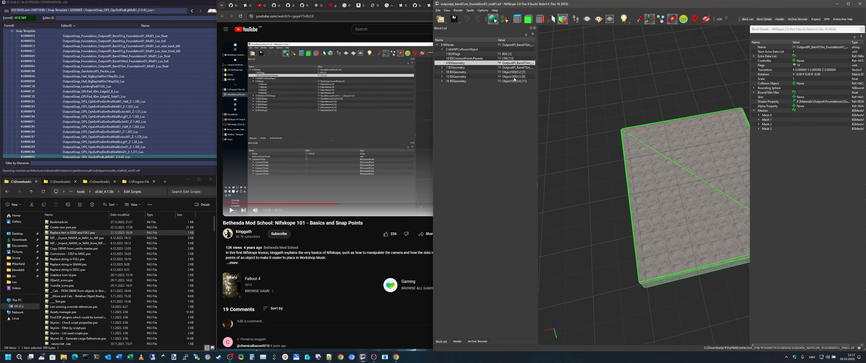
left_click(497, 47)
left_click(484, 58)
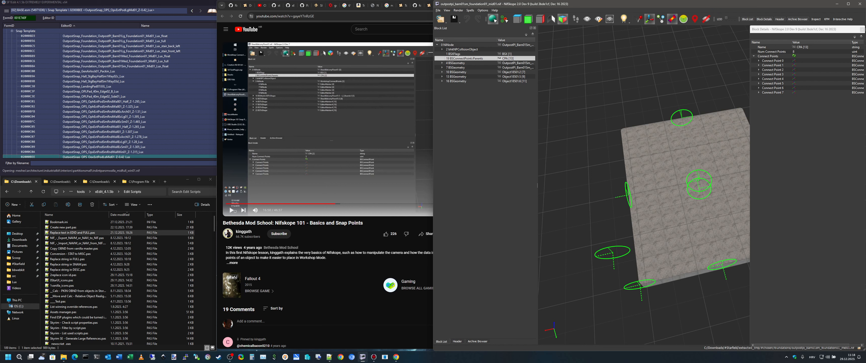
Compare the rotation and translation of the foundation's Connect Point 3 with the node offsets of the 2x2 ceiling snap template in SF1Edit.
left_click(129, 6)
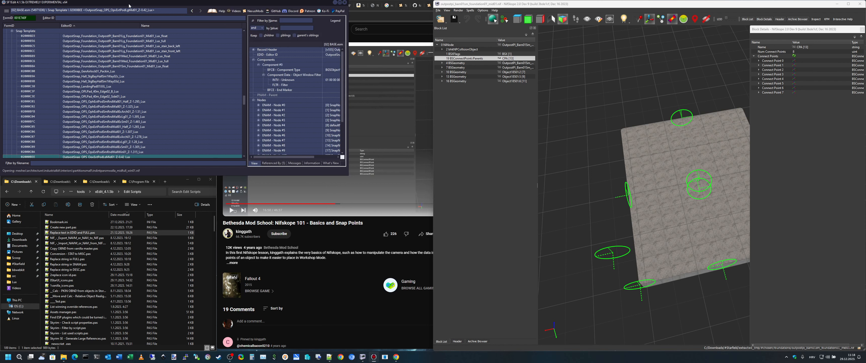
left_click(340, 2)
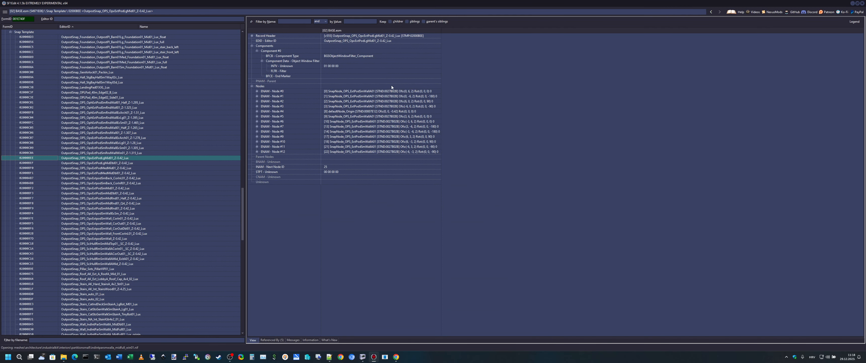
left_click(362, 356)
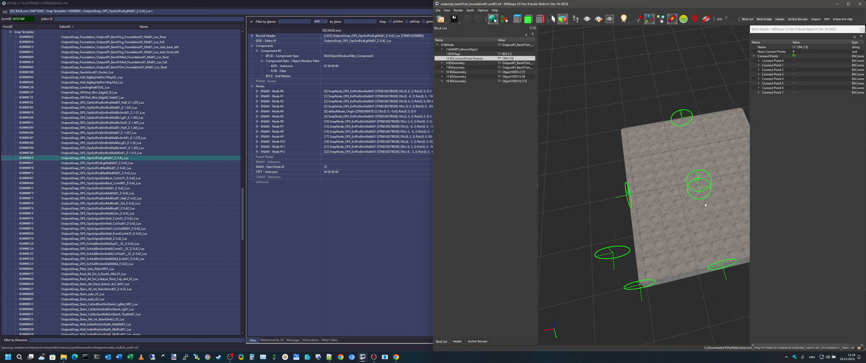
left_click(759, 74)
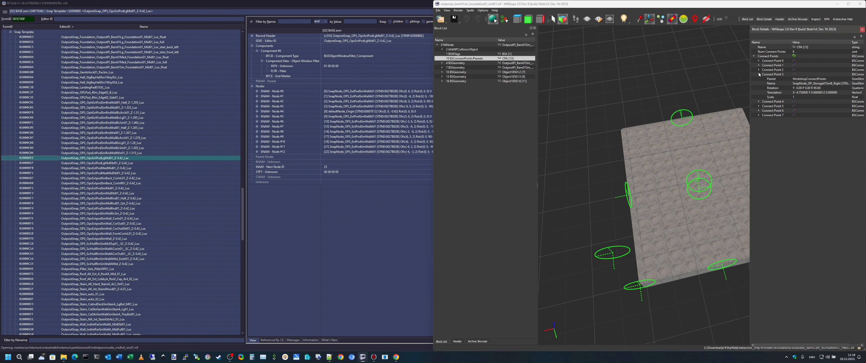
left_click(807, 92)
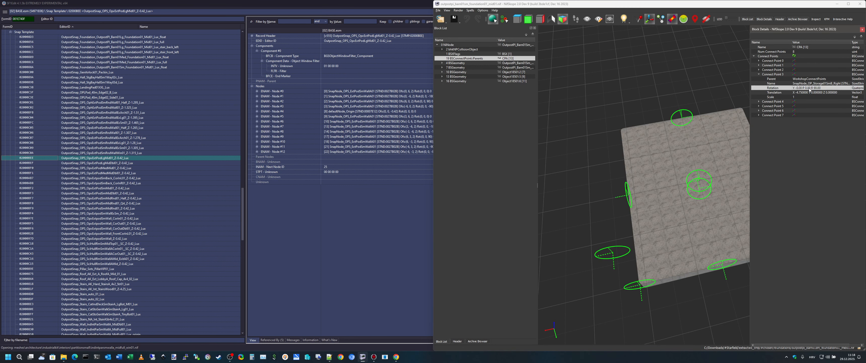
left_click(369, 203)
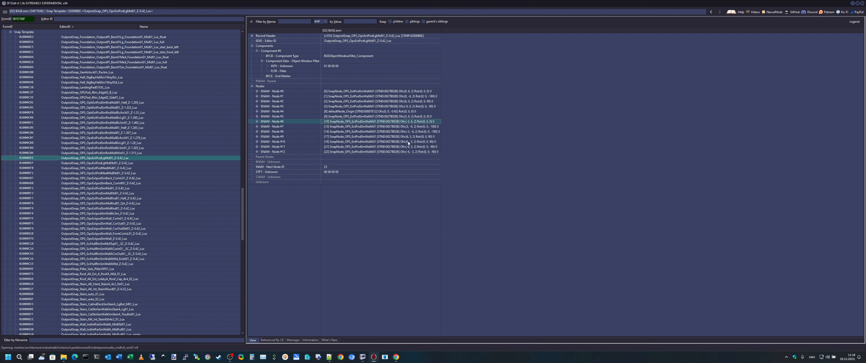
left_click(411, 127)
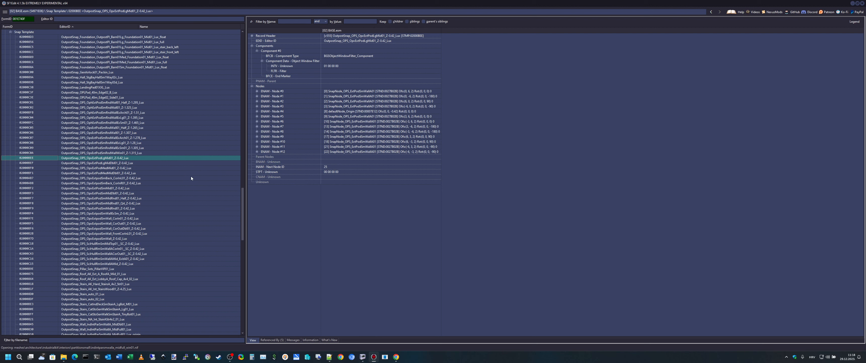
Examine the nodes of the OpsExtPodSmMid01 and OpsExtPodSmWall snap templates, and list the records referencing the wall template.
scroll(191, 171, "up", 1)
scroll(174, 161, "down", 3)
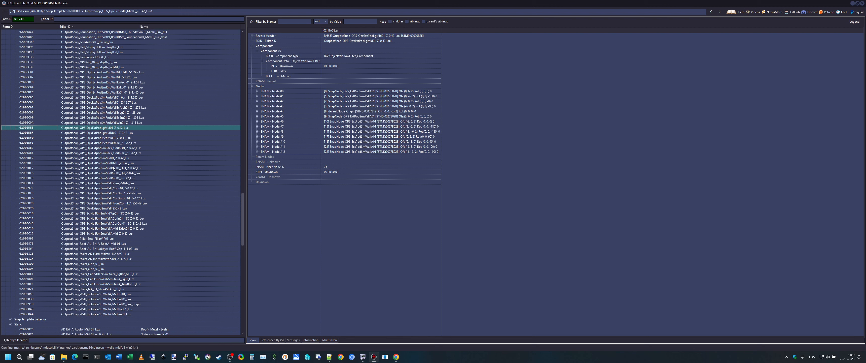
left_click(101, 158)
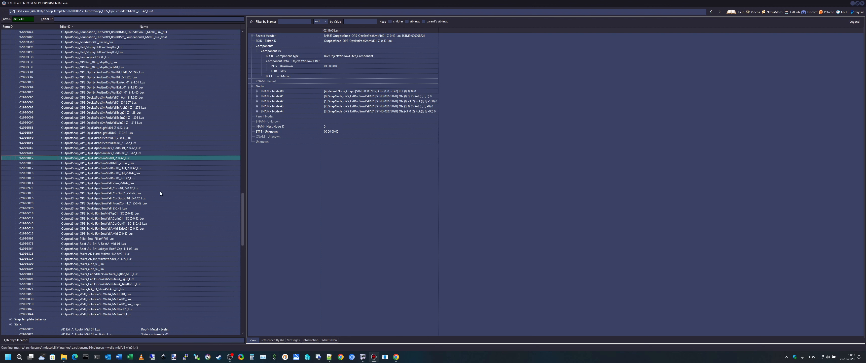
left_click(110, 209)
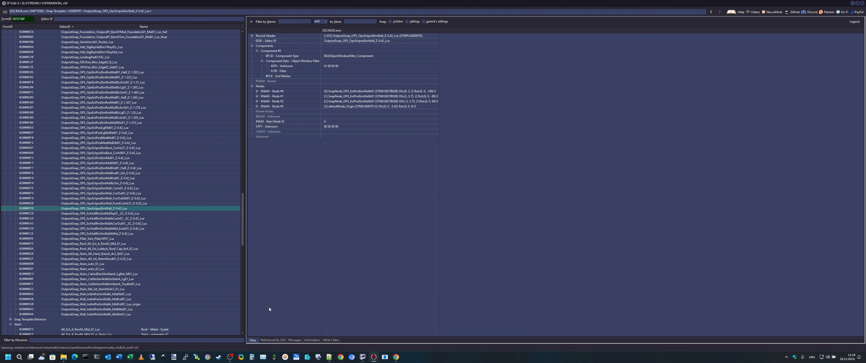
left_click(276, 340)
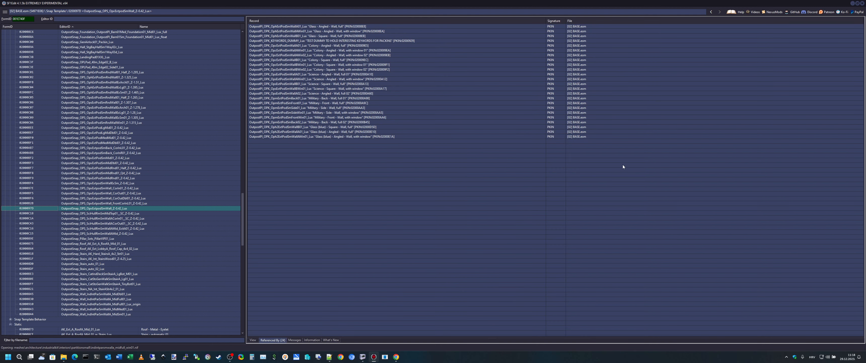
Open the Glass (blue) angled full wall record from the wall snap template's list of referencing records.
left_click(354, 136)
left_click(351, 26)
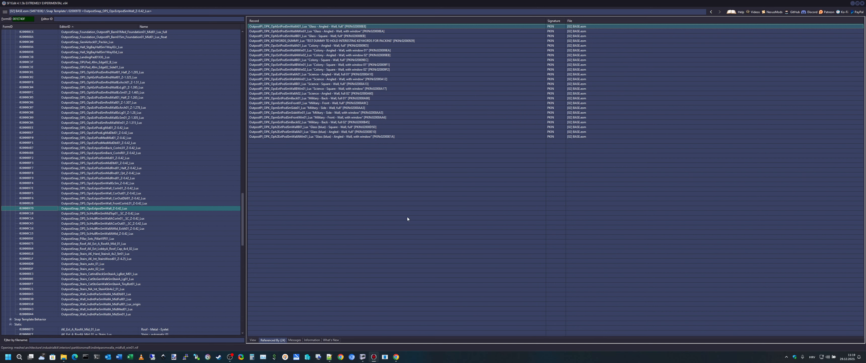
double_click(338, 132)
scroll(110, 114, "up", 7)
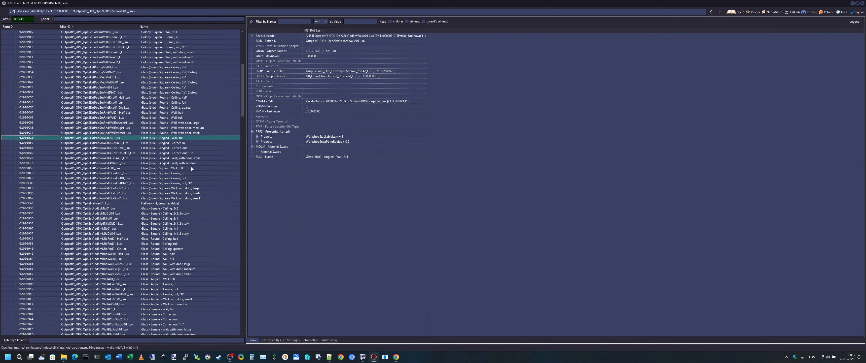
Compare the Glass (blue) angled full wall side by side with an assortment of other Glass and Glass (blue) wall and ceiling records.
left_click(187, 117, "ctrl")
left_click(187, 101, "ctrl")
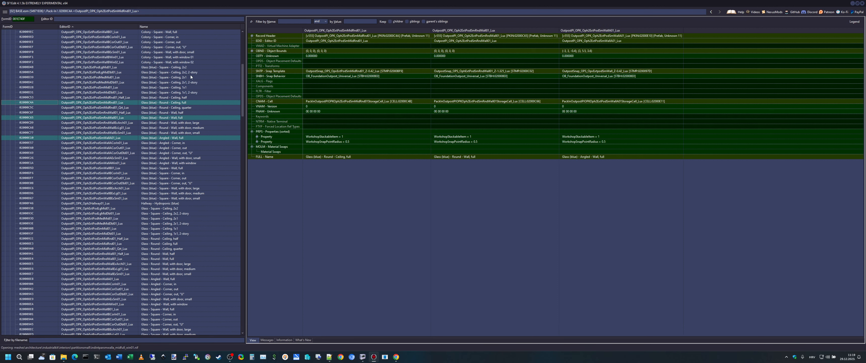
left_click(190, 168, "ctrl")
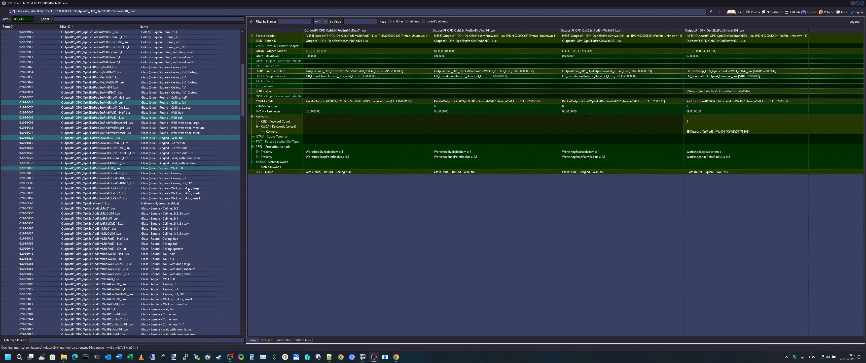
left_click(179, 188, "ctrl")
left_click(173, 233, "ctrl")
left_click(166, 303, "ctrl")
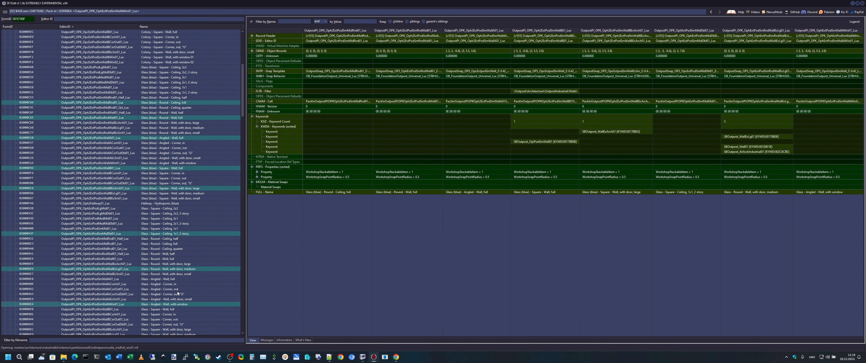
left_click(167, 224, "ctrl")
left_click(167, 92, "ctrl")
left_click(168, 72, "ctrl")
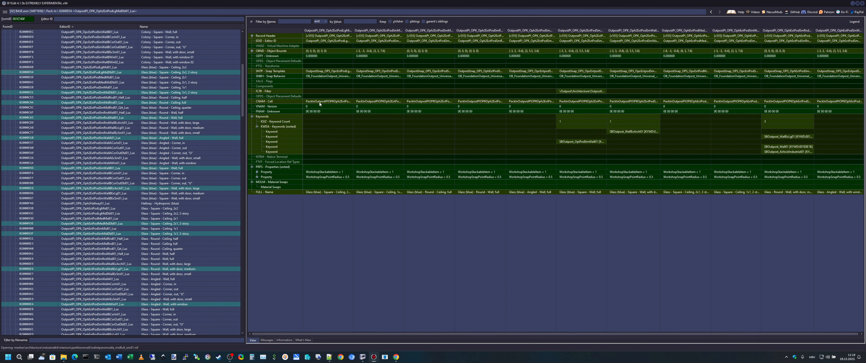
Try copying the Glass (blue) 2x2, 2-story ceiling's snap template to the other compared records, cancelling at the choice of target records.
double_click(342, 71)
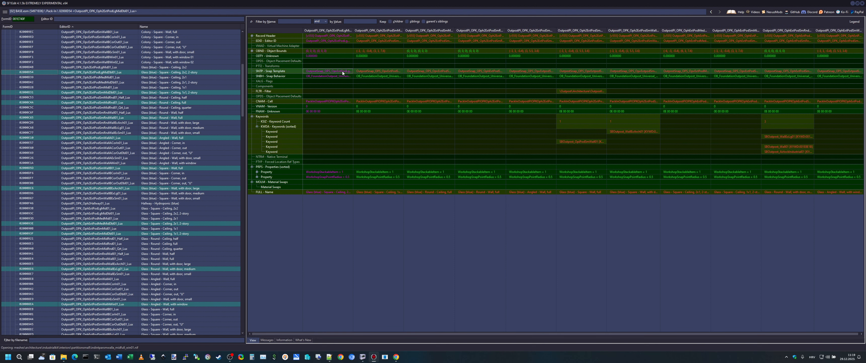
key("Return")
right_click(339, 71)
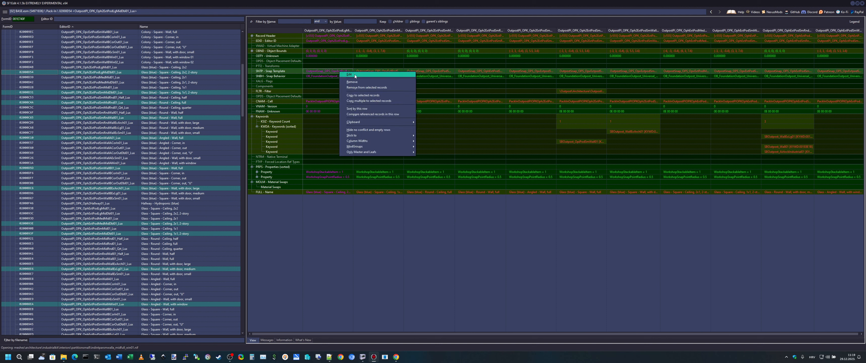
left_click(368, 100)
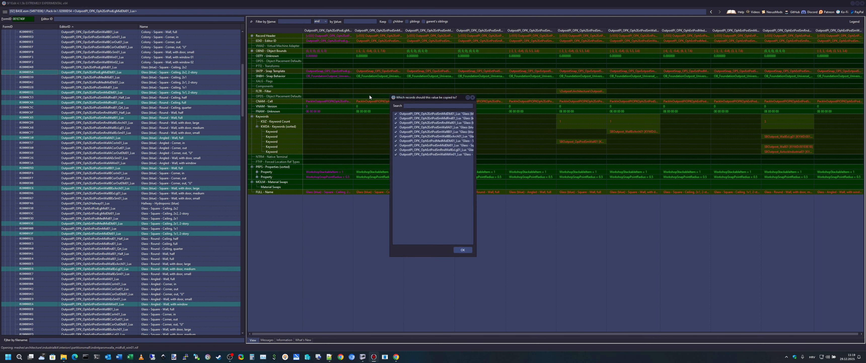
left_click_drag(476, 146, 577, 143)
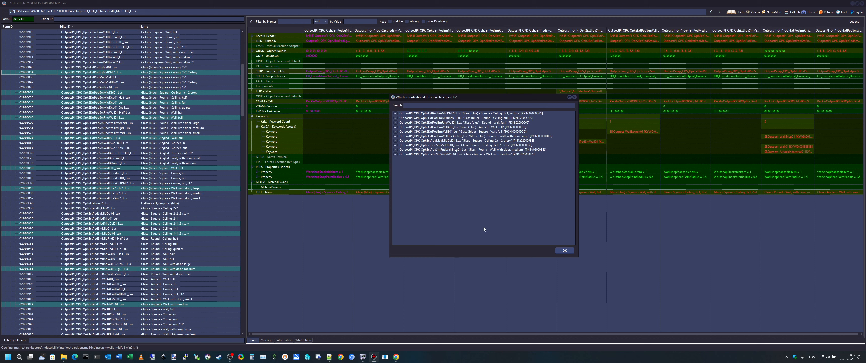
left_click(575, 97)
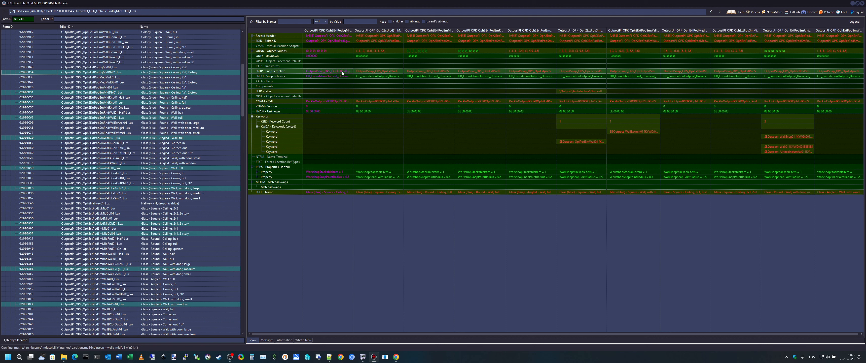
Select the Glass (blue), Glass and Colony "Square - Ceiling, 2x2" records for side-by-side comparison.
left_click(191, 52)
left_click(189, 68)
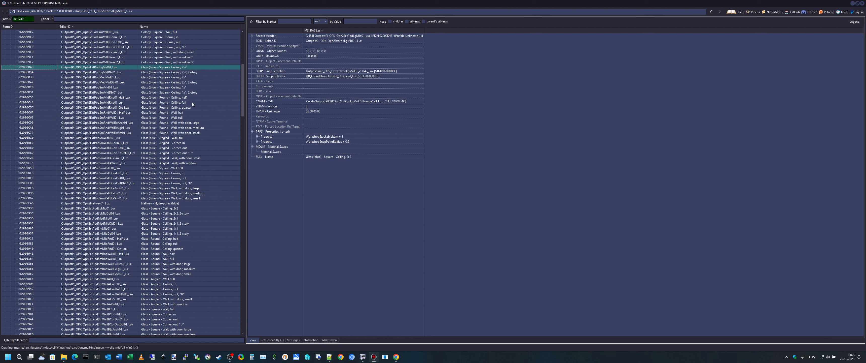
left_click(173, 208, "ctrl")
scroll(210, 128, "up", 9)
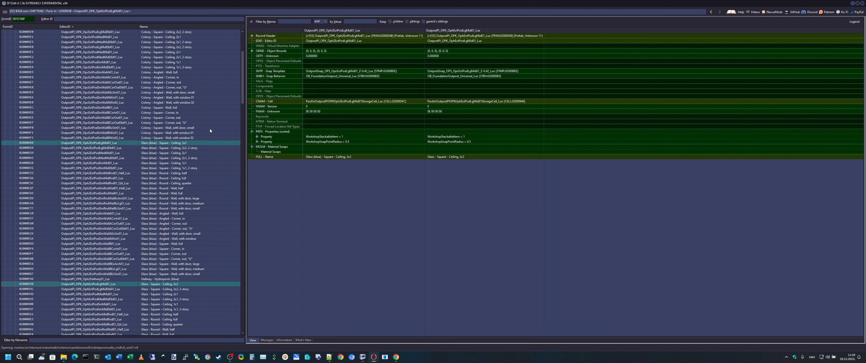
left_click(188, 103, "ctrl")
Add the Military and Science "Square - Ceiling, 2x2" records to the comparison, leaving the Military hallway out.
scroll(193, 147, "down", 20)
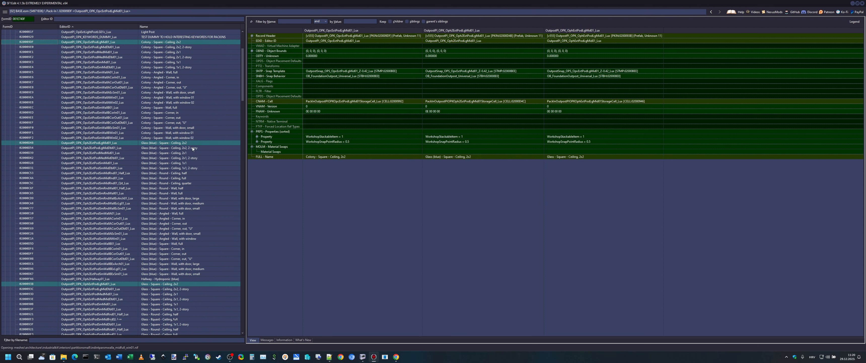
scroll(189, 204, "down", 3)
left_click(185, 166, "ctrl")
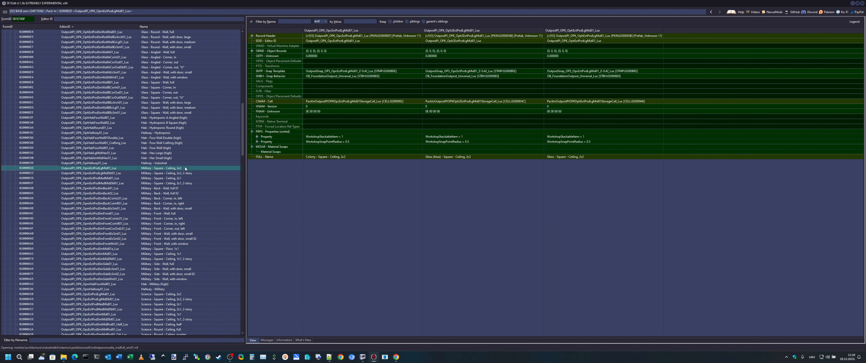
scroll(188, 252, "down", 1)
scroll(191, 218, "down", 6)
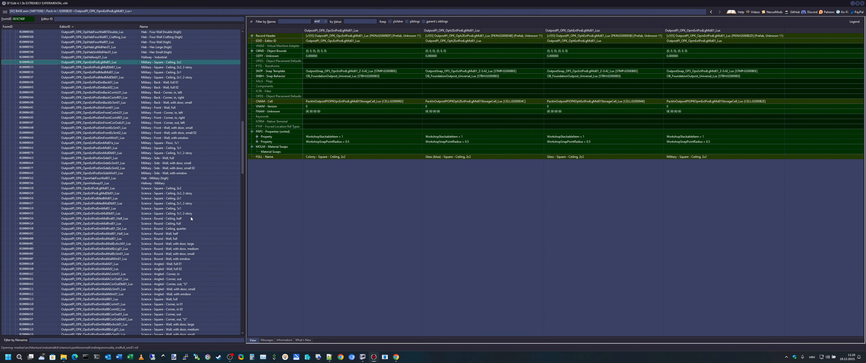
left_click(189, 184, "ctrl")
scroll(194, 269, "down", 7)
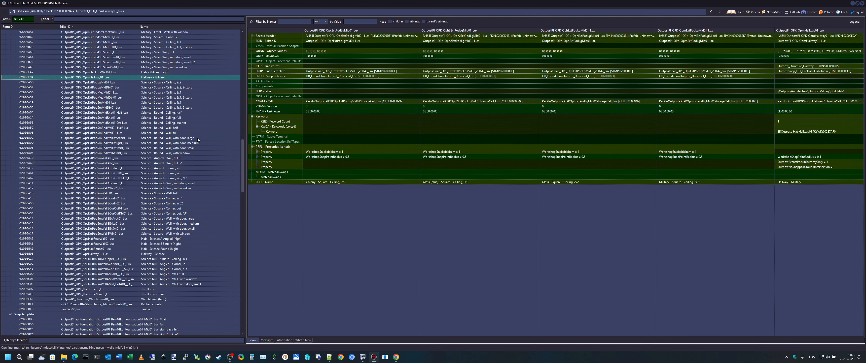
scroll(188, 118, "up", 1)
left_click(174, 92, "ctrl")
left_click(181, 97, "ctrl")
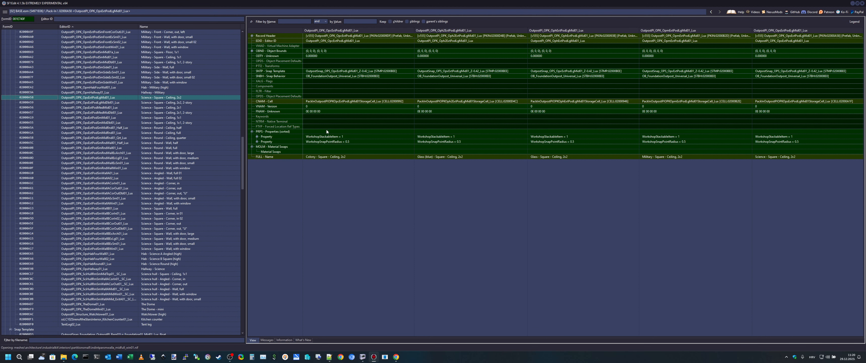
Copy the Colony 2x2 ceiling's snap template value to the Glass (blue), Glass, Military and Science 2x2 ceiling records.
left_click(398, 72)
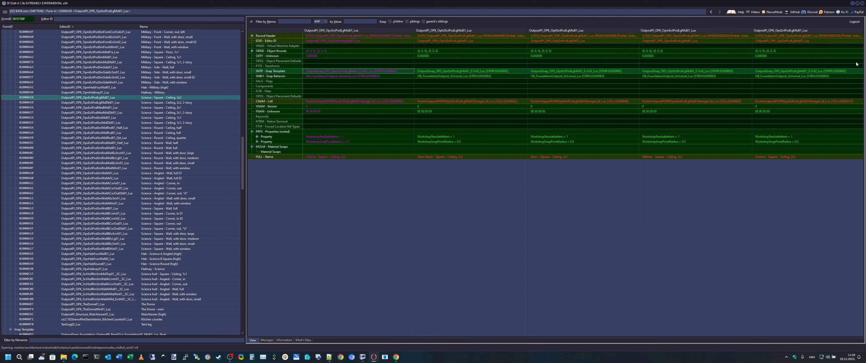
right_click(390, 73)
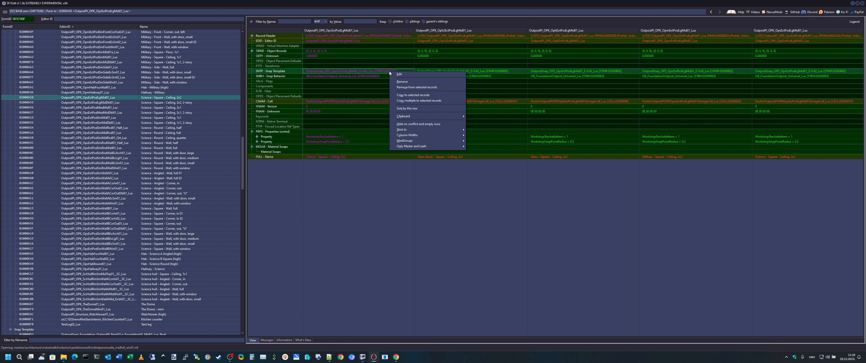
left_click(417, 101)
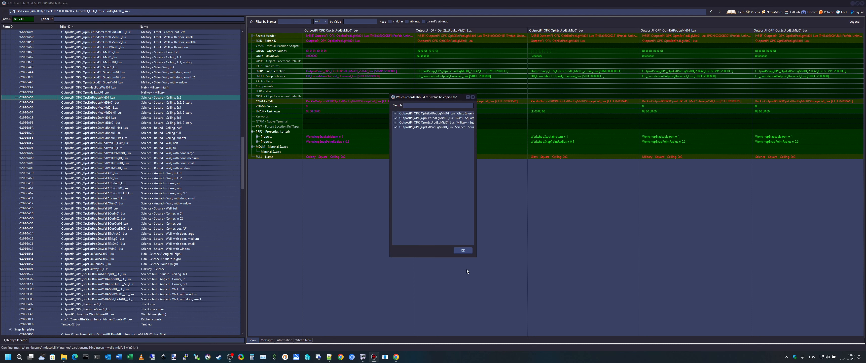
left_click(463, 250)
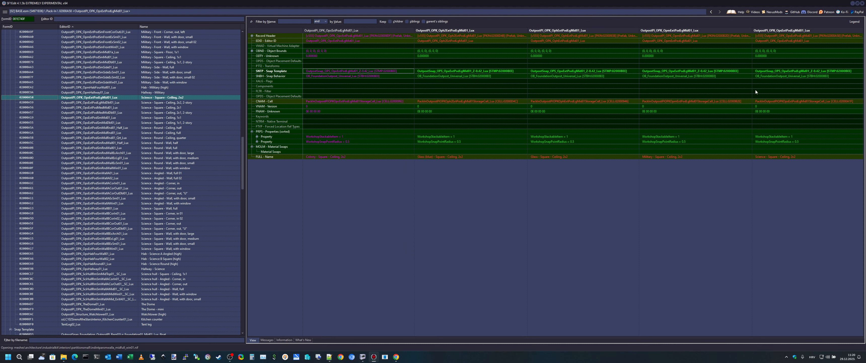
Check the snap template entry of each of the five compared 2x2 ceiling records.
left_click(833, 71)
left_click(694, 71)
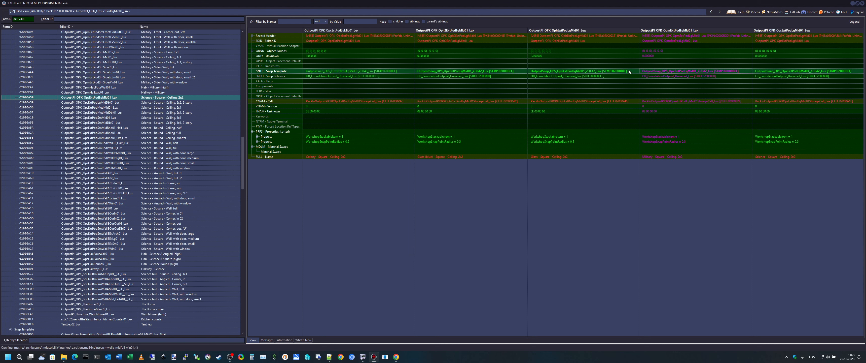
left_click(587, 71)
left_click(476, 71)
left_click(377, 66)
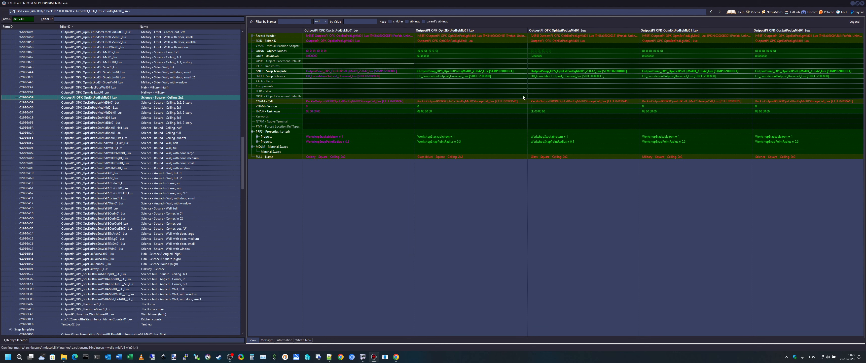
left_click(586, 71)
left_click(393, 72)
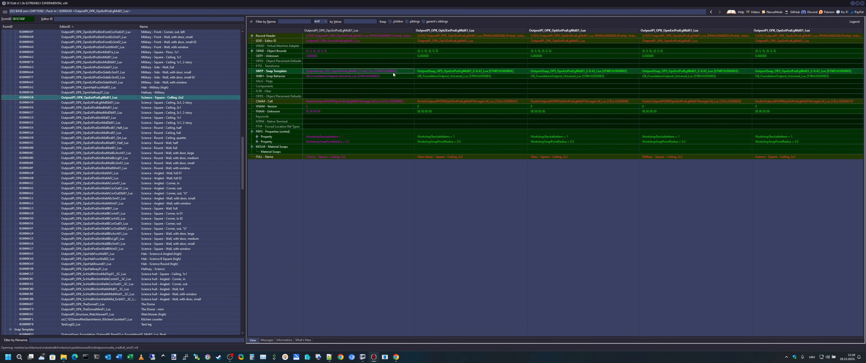
Review the modified Military, Glass (blue) and Glass 2x2 ceiling records individually, checking their snap template entries.
scroll(198, 166, "up", 11)
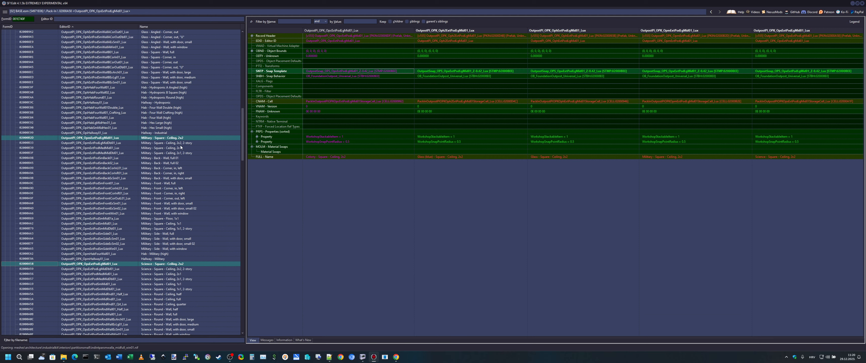
left_click(172, 143)
left_click(169, 138)
scroll(197, 143, "up", 20)
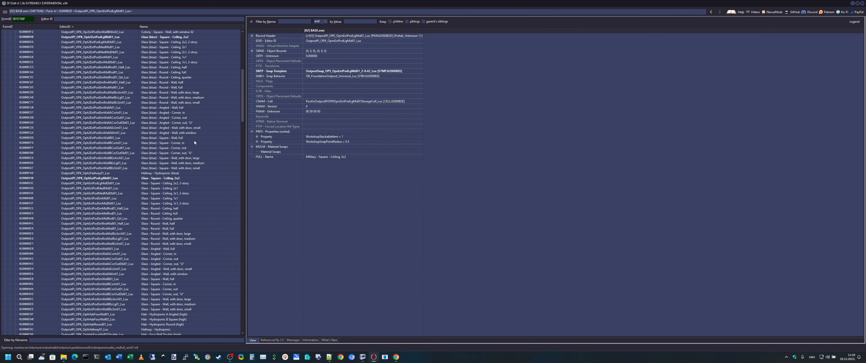
scroll(194, 140, "up", 4)
scroll(207, 157, "up", 2)
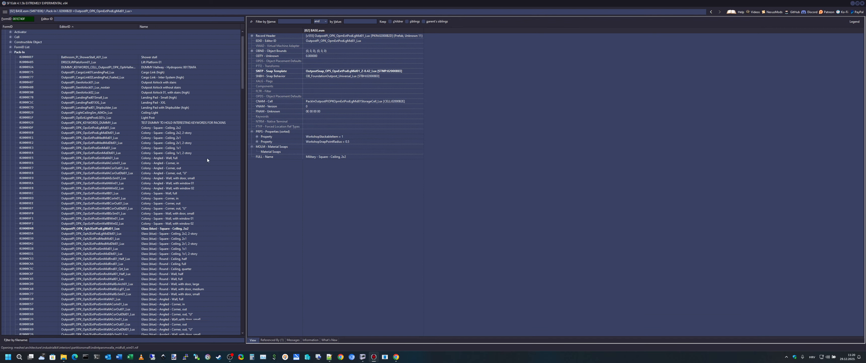
scroll(202, 153, "down", 6)
left_click(182, 139)
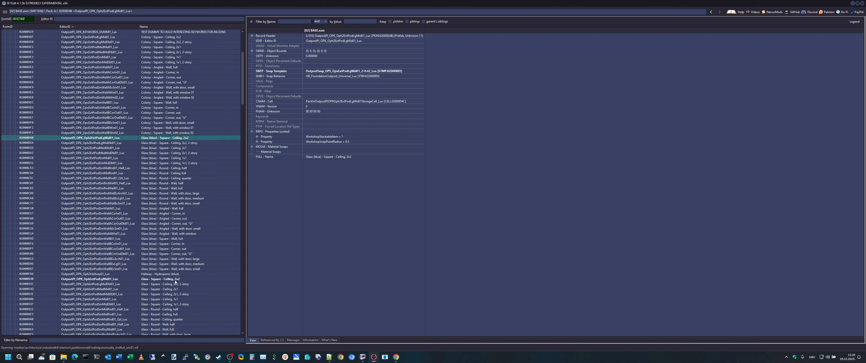
left_click(175, 280)
left_click(370, 72)
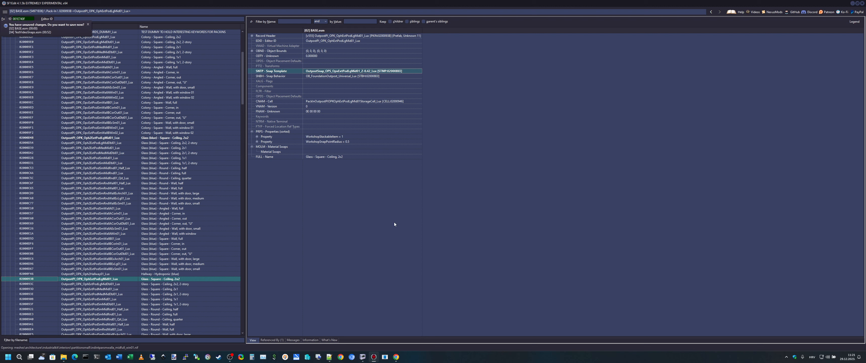
Look over the Glass (blue) round full ceiling, the whole range of Colony pieces and the Glass (blue) 2x1 ceiling, down to the snap templates.
left_click(185, 173)
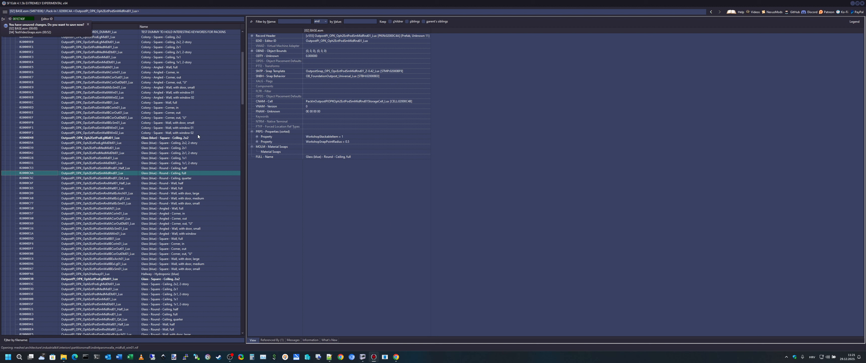
scroll(198, 136, "up", 2)
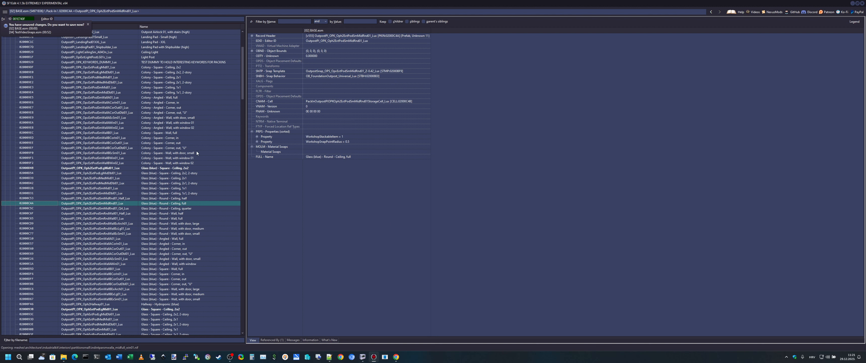
left_click(177, 67)
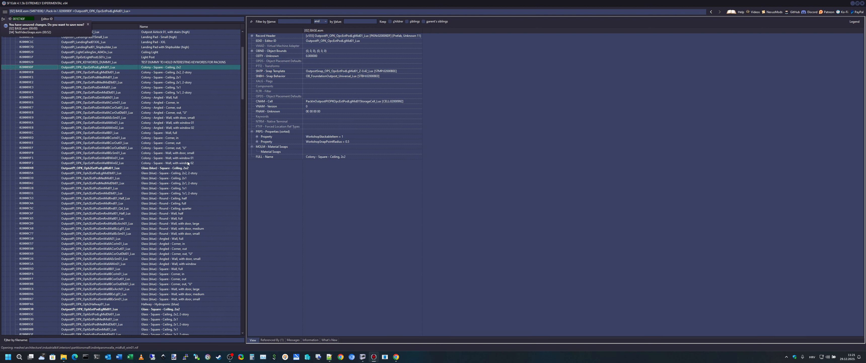
left_click(197, 163, "shift")
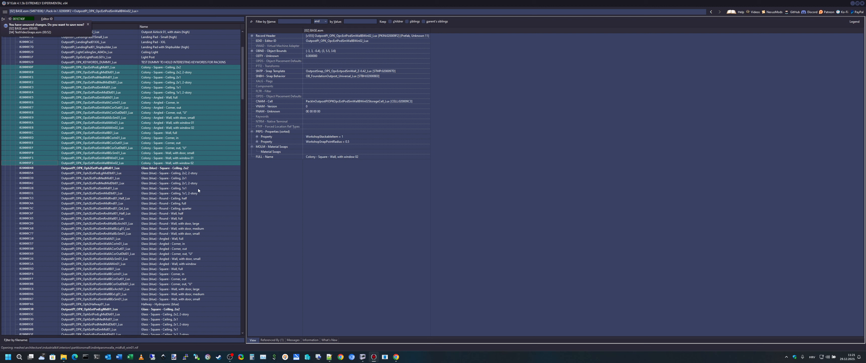
left_click(200, 178)
scroll(216, 210, "down", 15)
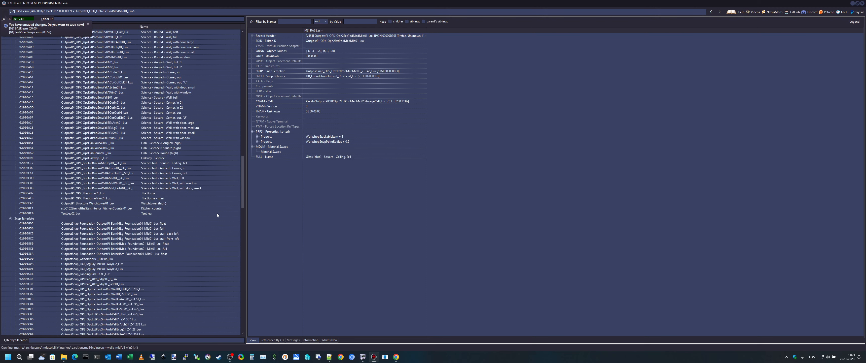
Compare the nodes of the round wall snap templates, focusing on the origin node offset of the large door variant.
scroll(217, 214, "down", 13)
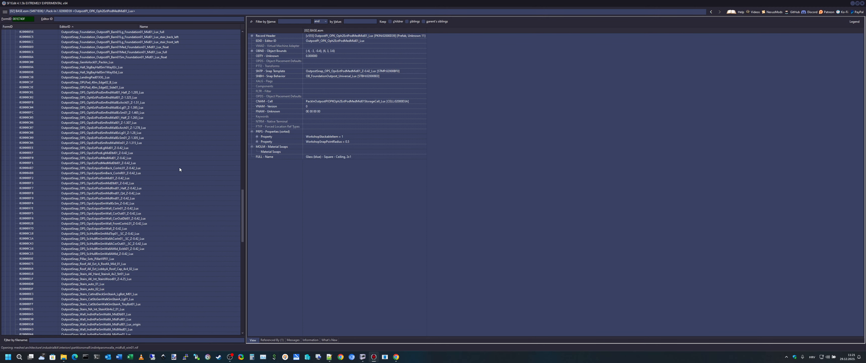
left_click(93, 93)
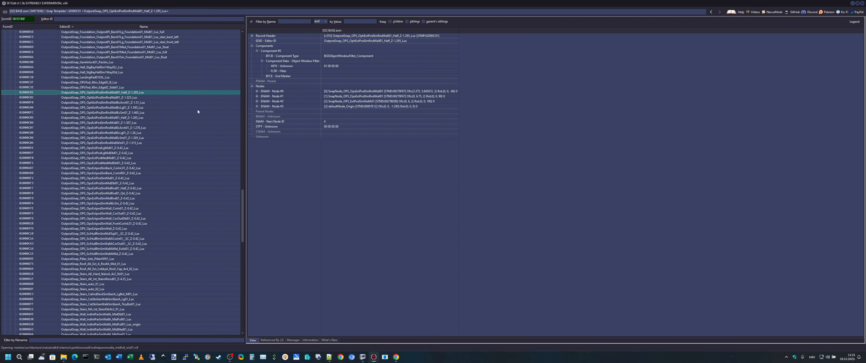
left_click(140, 143, "shift")
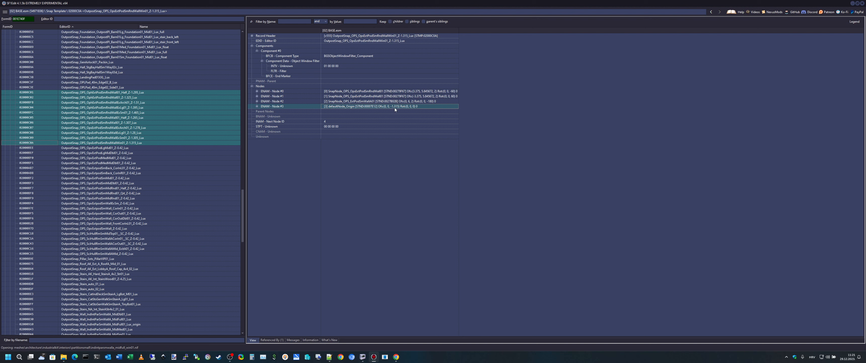
left_click(143, 108)
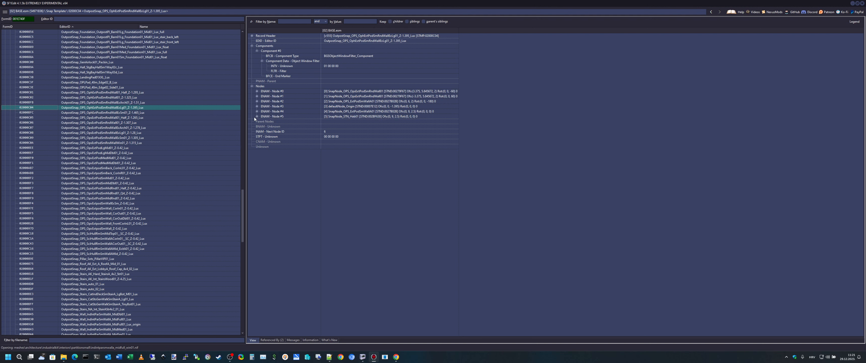
left_click(358, 107)
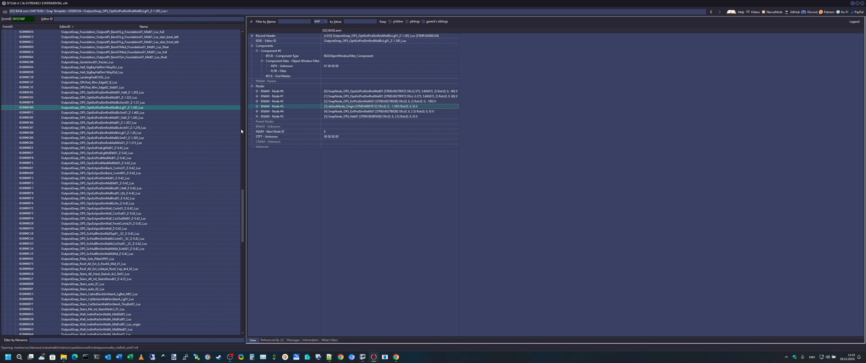
left_click(138, 113)
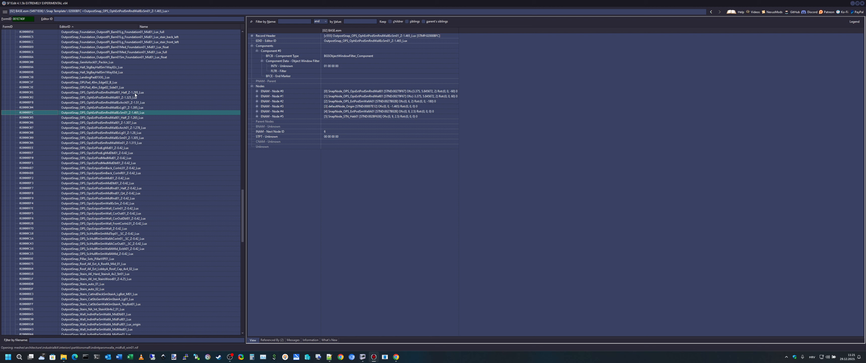
Check which pack-in records reference the round wall snap templates, going from the half wall down to the window wall.
left_click(136, 93)
left_click(272, 339)
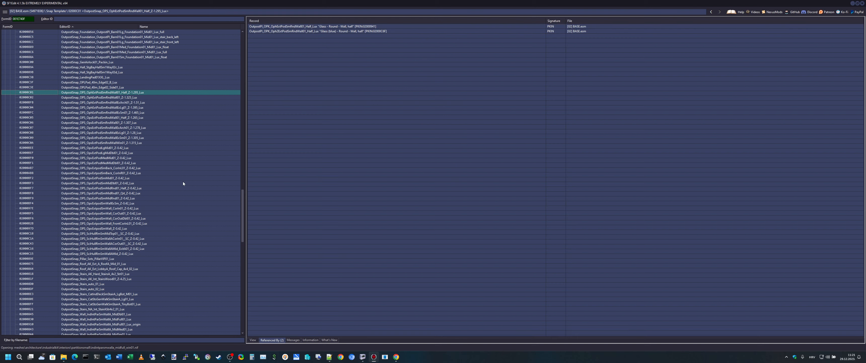
left_click(135, 103)
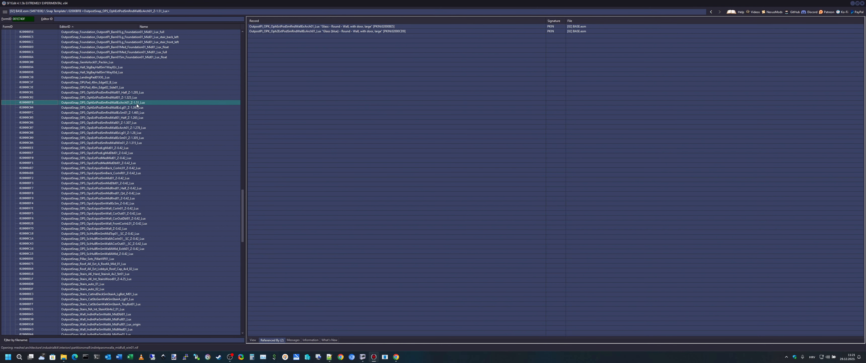
key("Down")
key("Down")
key("Down")
key("Down")
key("Down")
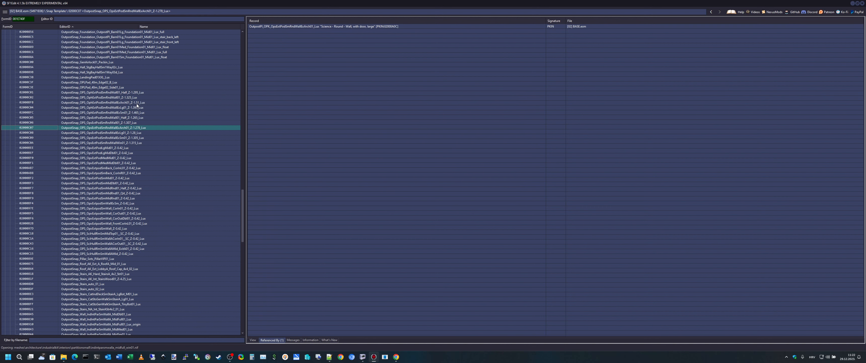
key("Down")
key("Down")
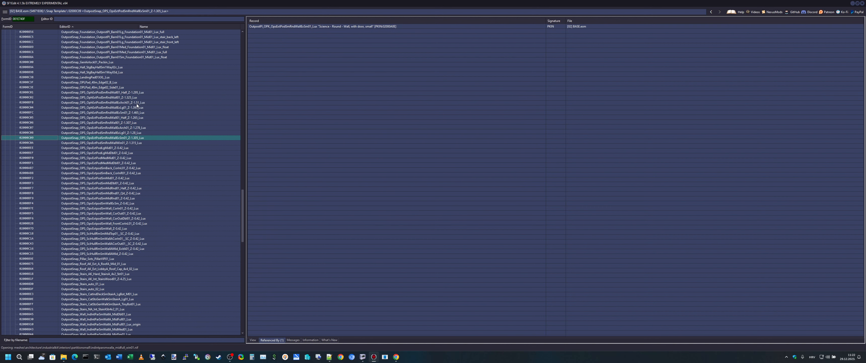
key("Down")
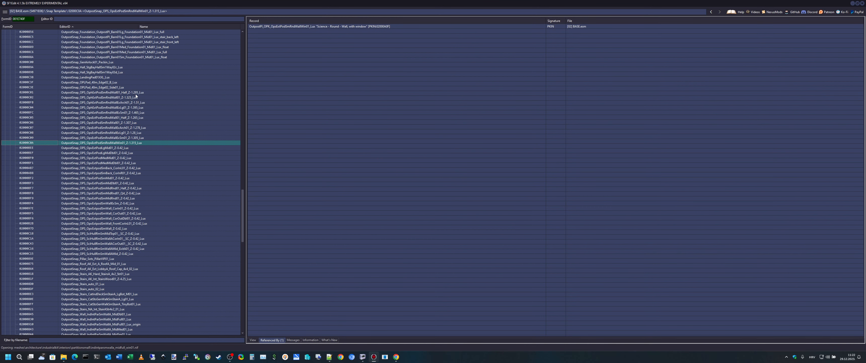
Select the whole range of round wall snap templates, from the window wall up to the first half wall.
key("shift+Up")
key("shift+Up")
key("shift+Up")
key("shift+Up")
key("shift+Up")
key("shift+Up")
key("shift+Up")
key("shift+Up")
key("shift+Up")
key("shift+Up")
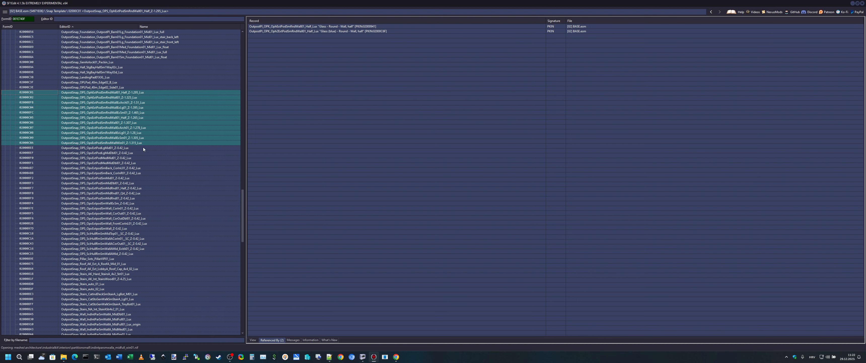
Check the records referencing the 2x2 ceiling, plain wall and front inner corner snap templates, selecting all of the plain wall's references.
left_click(133, 148)
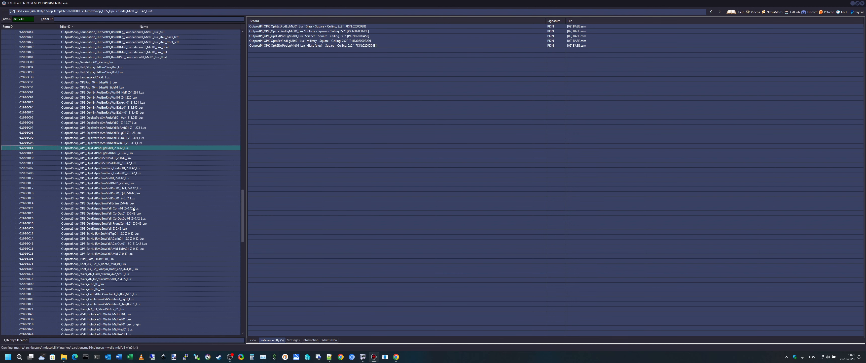
left_click(123, 229)
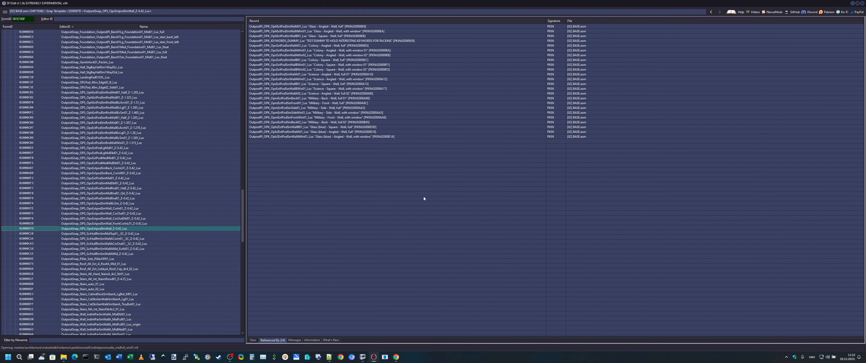
left_click(411, 137)
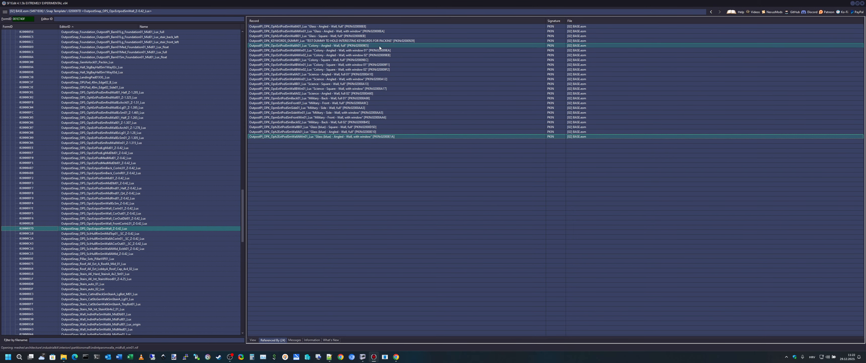
left_click(375, 27, "shift")
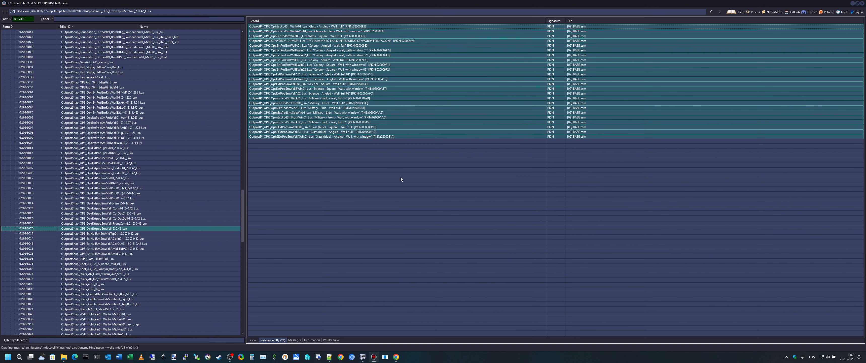
left_click(123, 224)
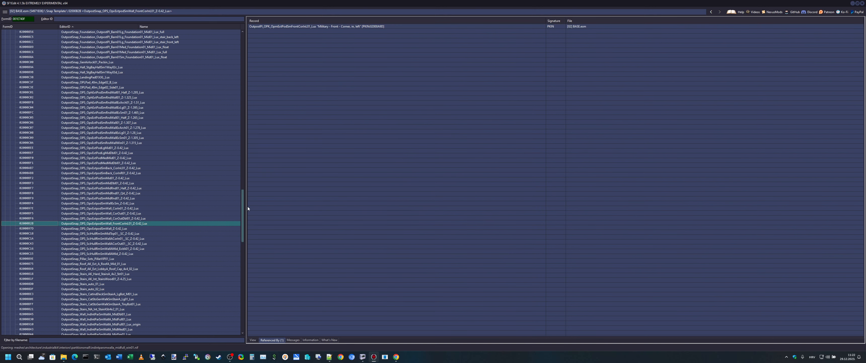
left_click_drag(244, 215, 244, 54)
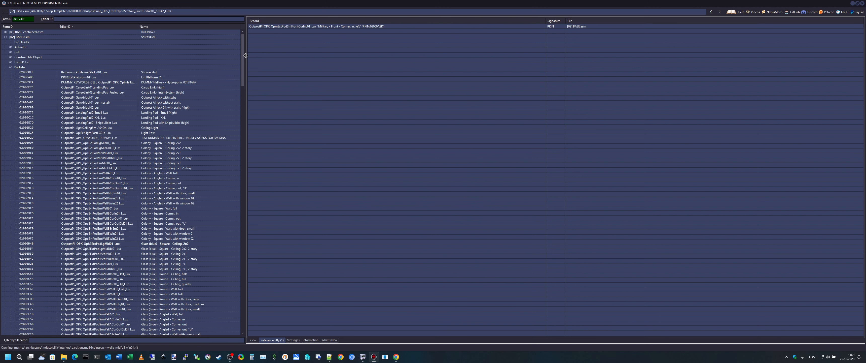
Switch to the browser and look over the B.A.S.E. mod page and the xEdit Scripts - Open Asset page on Nexus Mods.
left_click(395, 356)
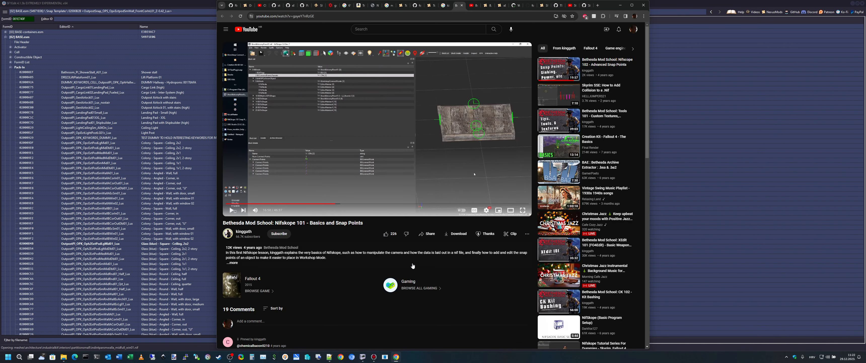
left_click(486, 7)
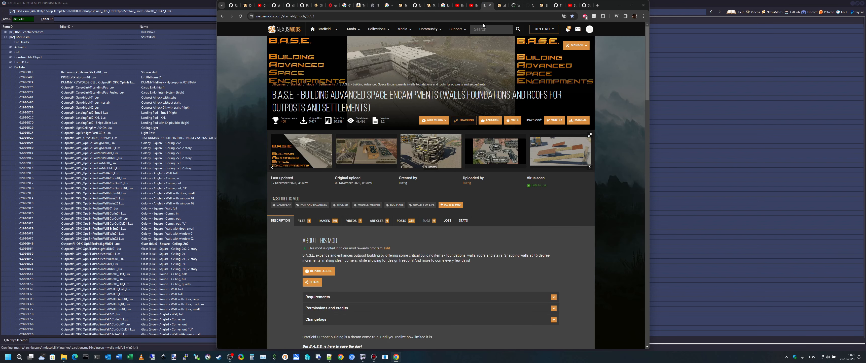
left_click(501, 6)
scroll(583, 182, "up", 3)
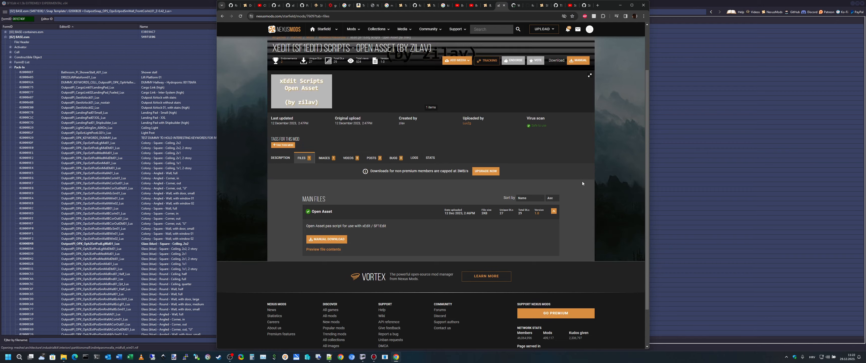
left_click(541, 7)
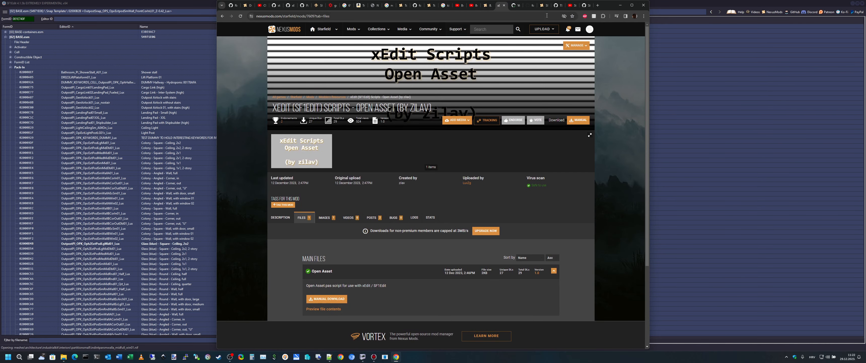
Open the Tools of trade article from the B.A.S.E. mod's articles.
left_click(487, 5)
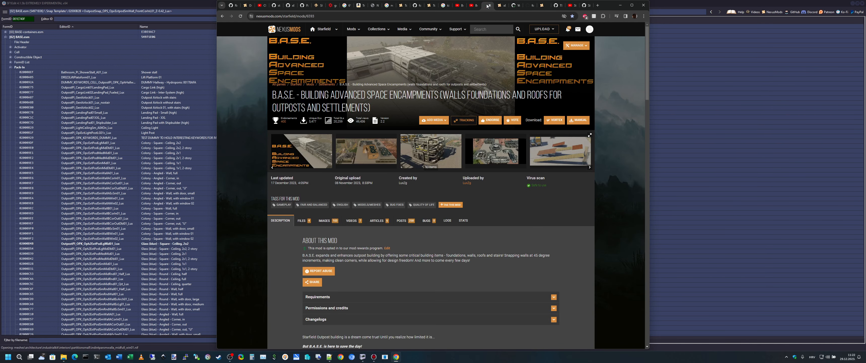
left_click(371, 221)
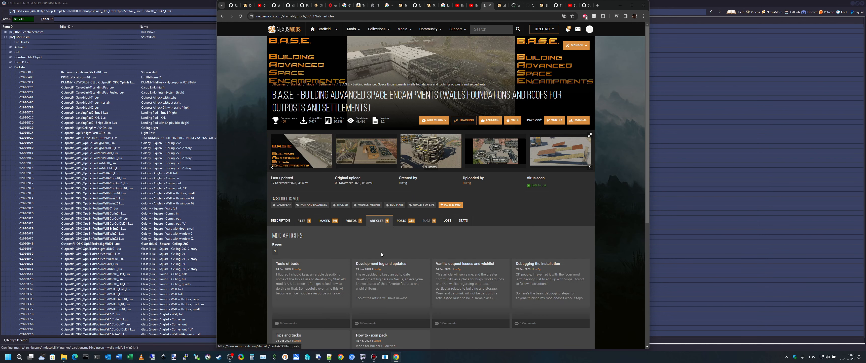
left_click(292, 266)
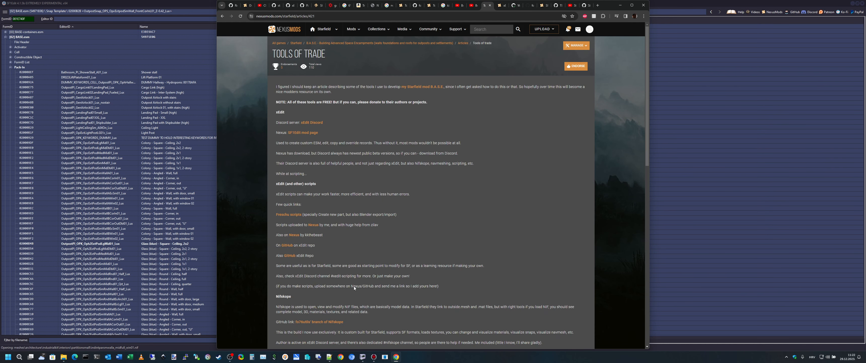
Return to the mod's articles, highlight the "How to - icon pack" title, and look over the mod's main and optional files.
left_click(463, 43)
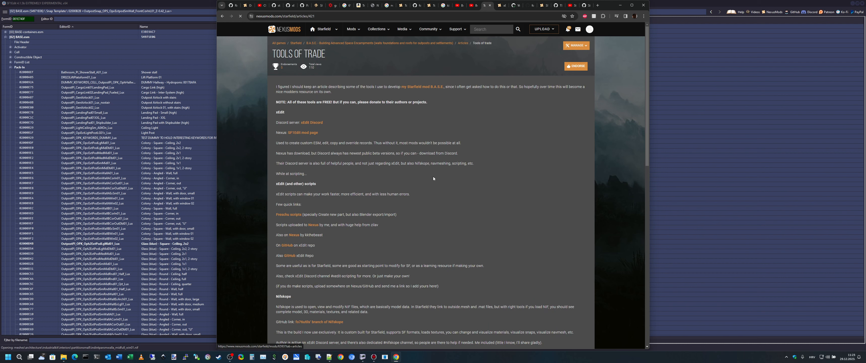
scroll(423, 254, "down", 5)
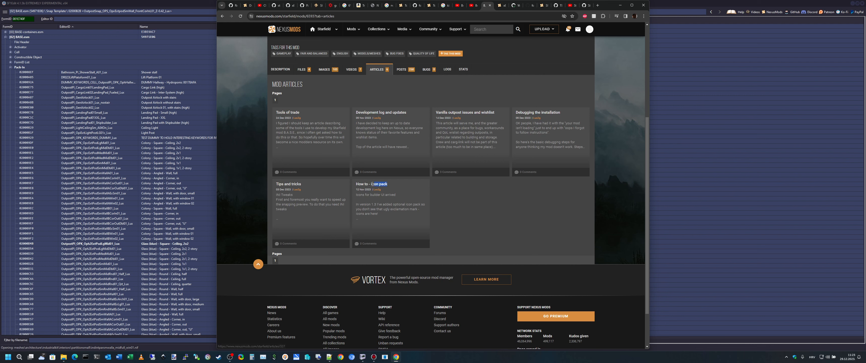
left_click_drag(401, 184, 359, 184)
scroll(472, 197, "up", 5)
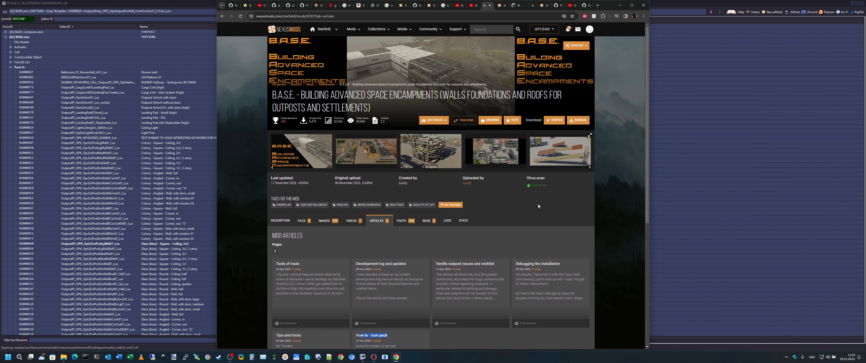
left_click(302, 221)
scroll(478, 261, "down", 5)
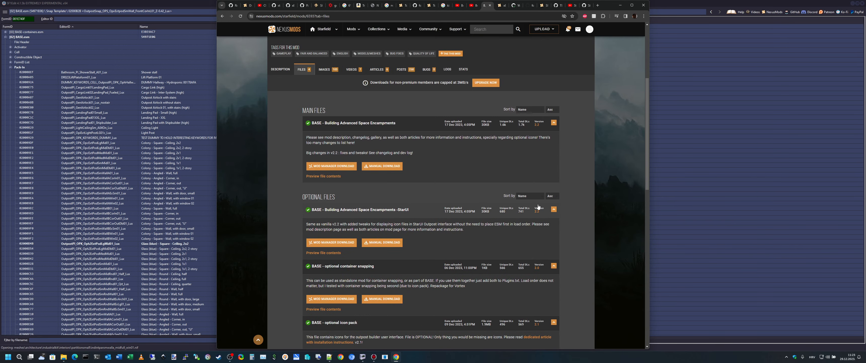
Switch to SF1Edit, collapse BASE.esm's Pack-In and Snap Template groups, and inspect the OB_FoundationBarn01Sm_Lux snap template behavior.
left_click(92, 104)
left_click(11, 67)
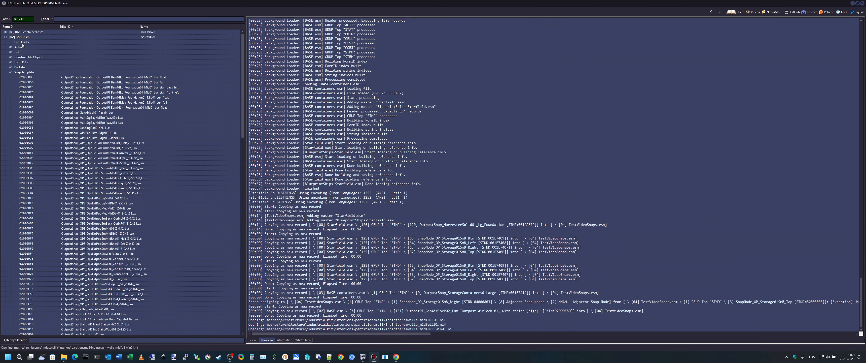
left_click(11, 72)
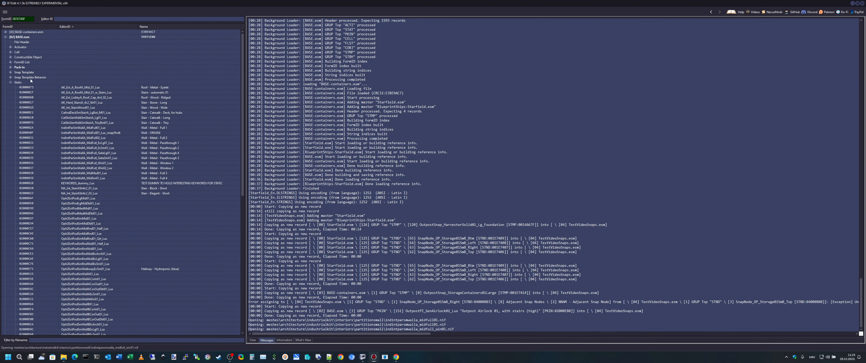
left_click(10, 77)
left_click(33, 83)
left_click(86, 92)
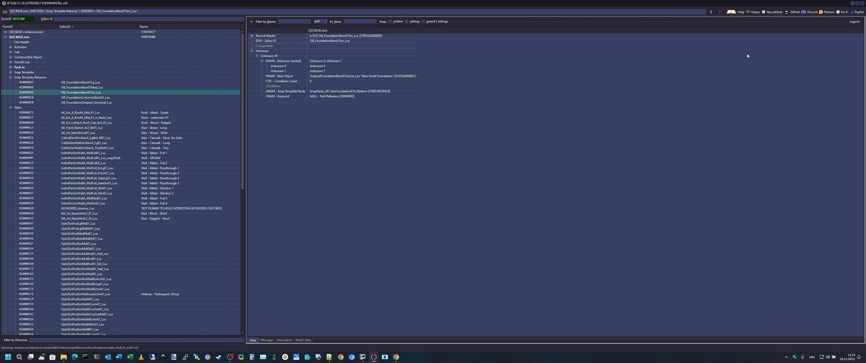
Minimize SF1Edit and bring up the B.A.S.E. mod's articles list in the browser.
left_click(853, 3)
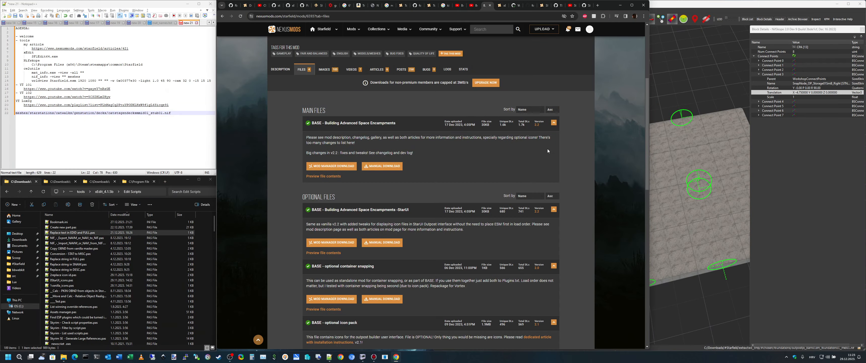
scroll(593, 147, "up", 5)
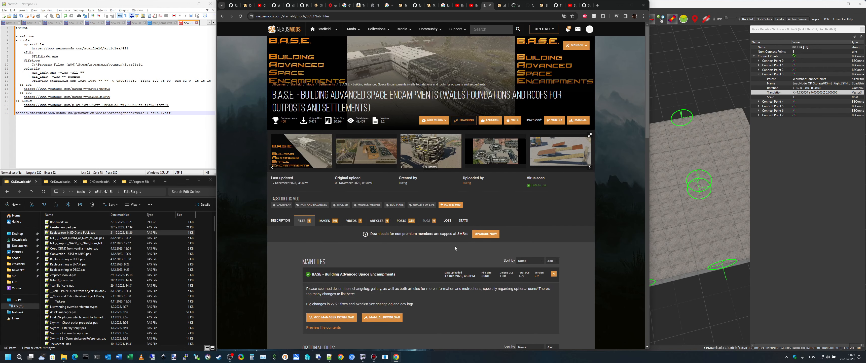
left_click(377, 220)
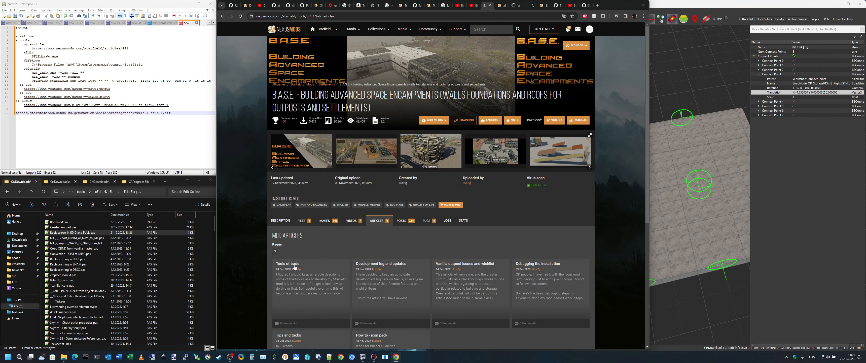
Open the mod's Tools of trade article and review its sections from xEdit through the Starfield Geometry Bridge Blender plugin.
left_click(306, 262)
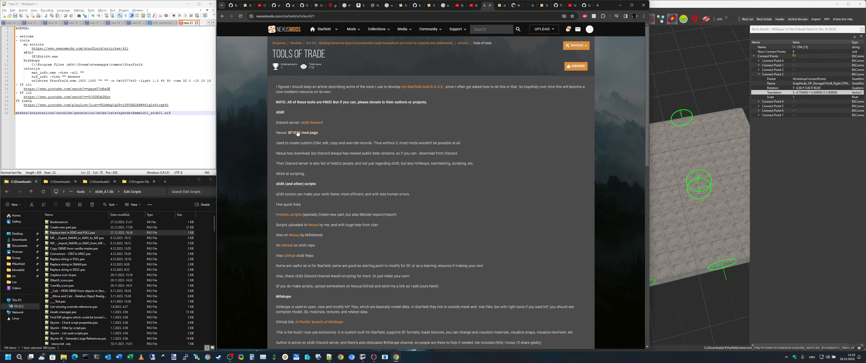
scroll(422, 239, "down", 3)
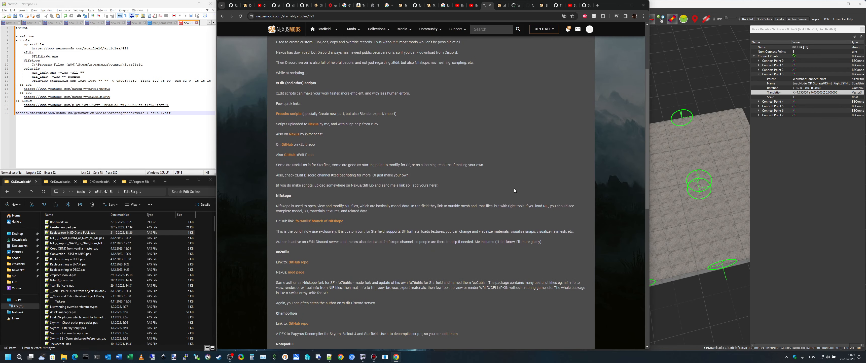
scroll(493, 192, "up", 2)
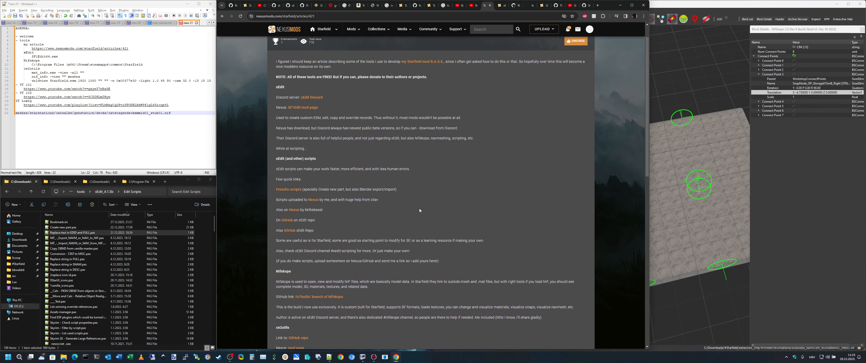
scroll(419, 250, "down", 3)
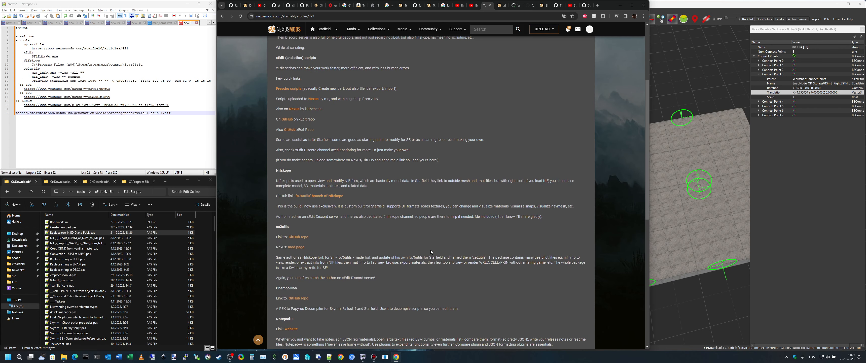
scroll(431, 241, "down", 4)
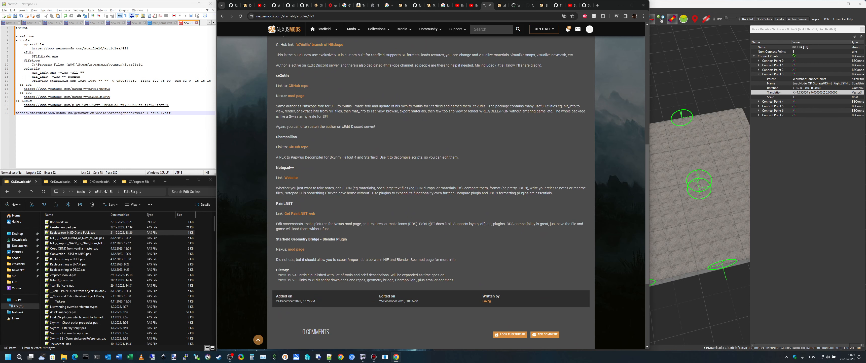
scroll(432, 193, "up", 8)
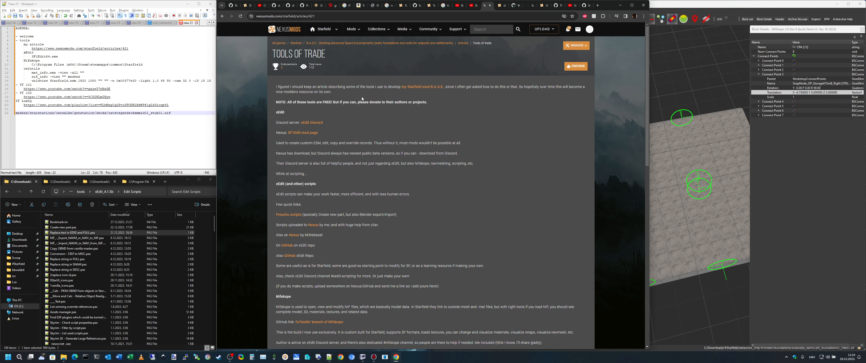
Add two new lines below the mesh path at the end of the agenda notes in Notepad++.
left_click(200, 134)
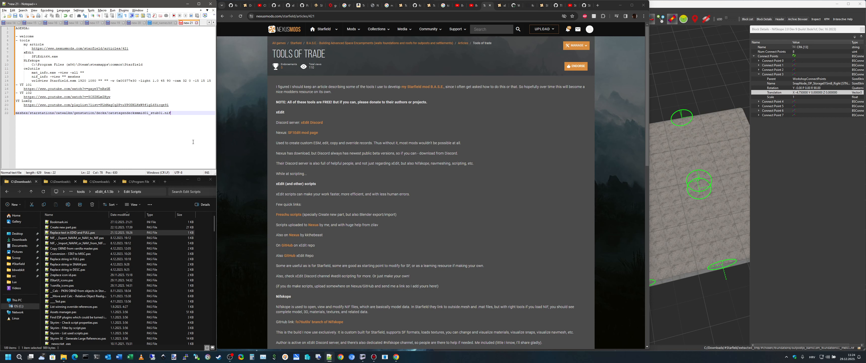
key("Return")
key("Return")
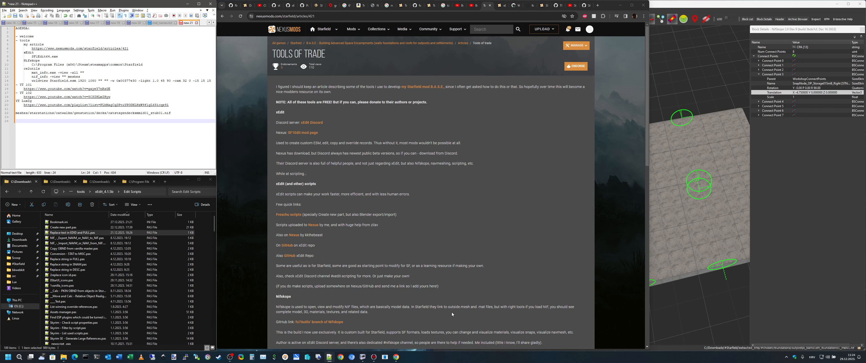
left_click(364, 357)
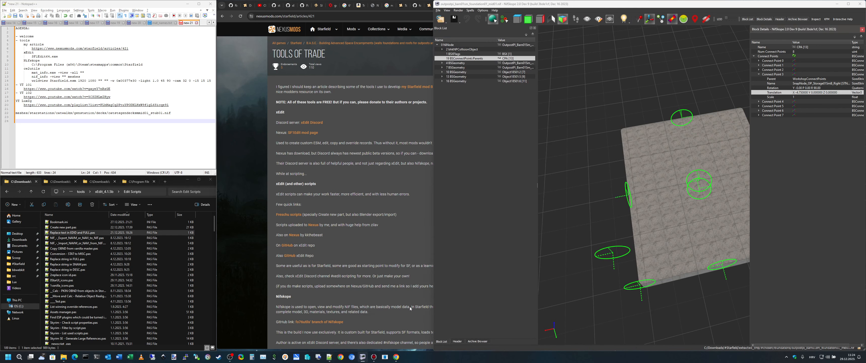
left_click(396, 358)
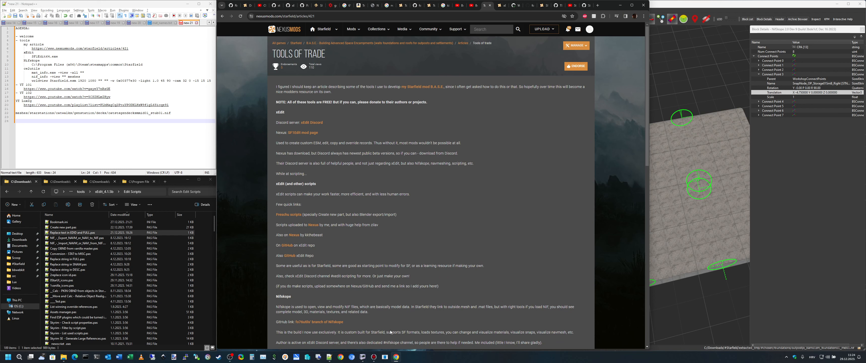
left_click(363, 357)
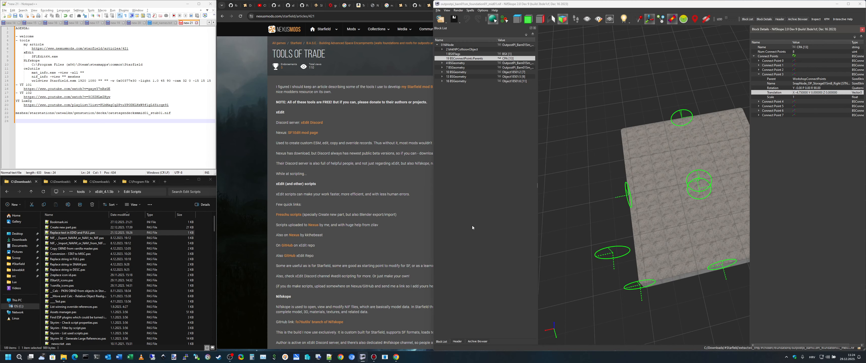
Switch to SF1Edit and compare BASE.esm's large, medium and small barn foundation snap template behaviors.
left_click(374, 357)
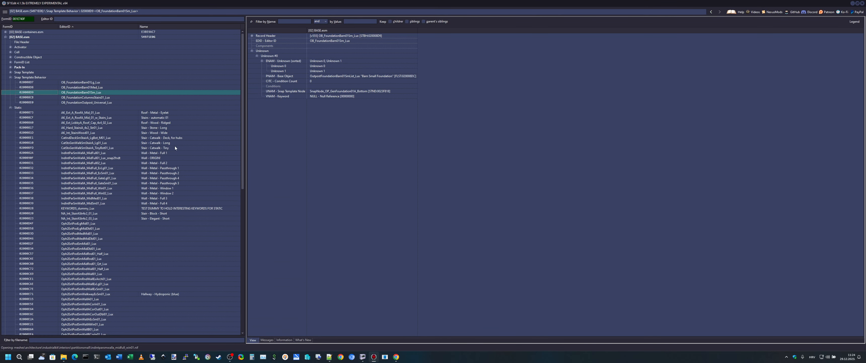
left_click(103, 88)
left_click(105, 83)
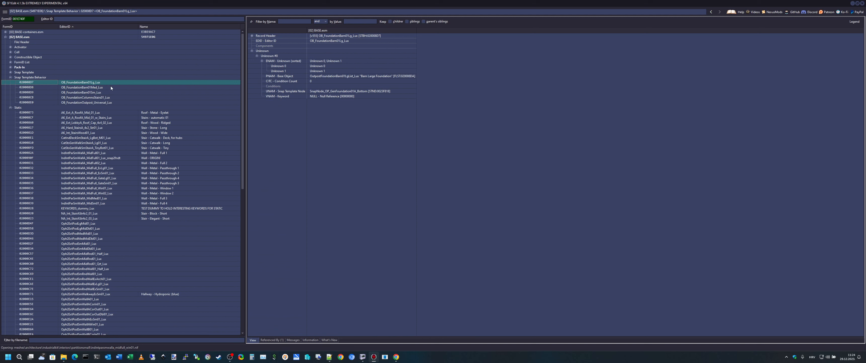
left_click(111, 86)
left_click(108, 93)
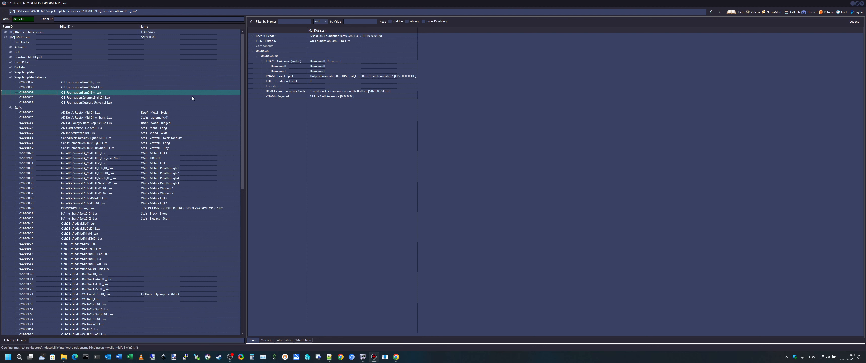
Check what references OB_FoundationBarn01Lg_Lux, and inspect its base object and snap template node.
left_click(111, 82)
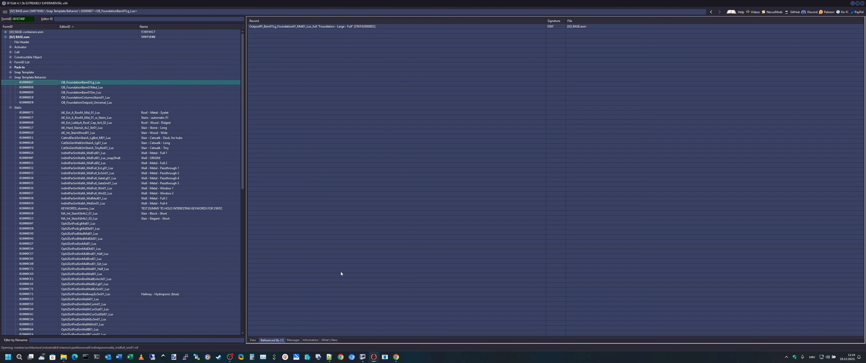
left_click(336, 26)
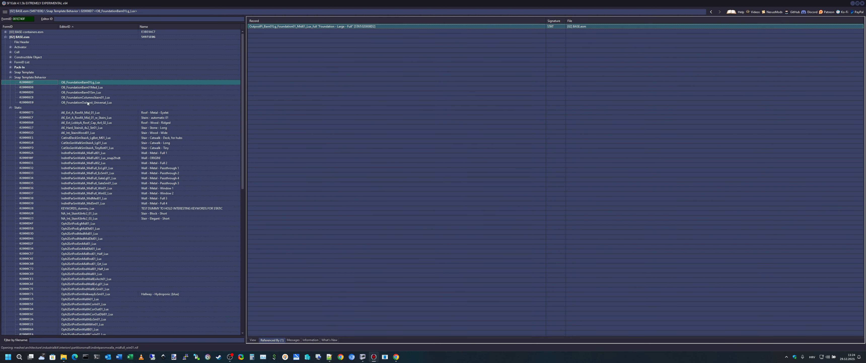
left_click(253, 339)
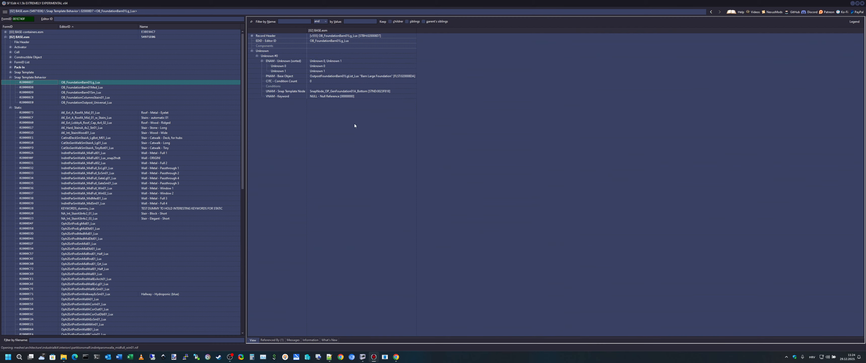
left_click(400, 77)
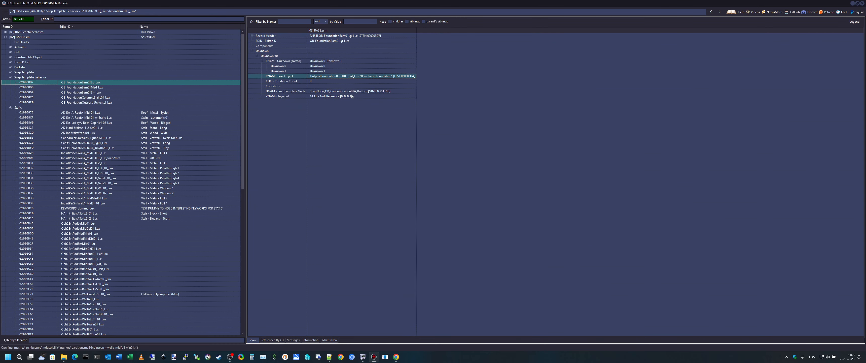
left_click(363, 92)
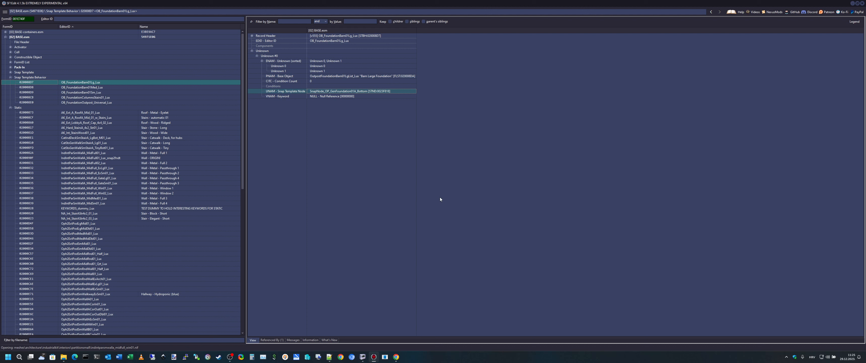
Inspect the base objects of both entries in the OB_FoundationColumnsStairs01_Lux behavior and the first entry's snap template node.
left_click(105, 97)
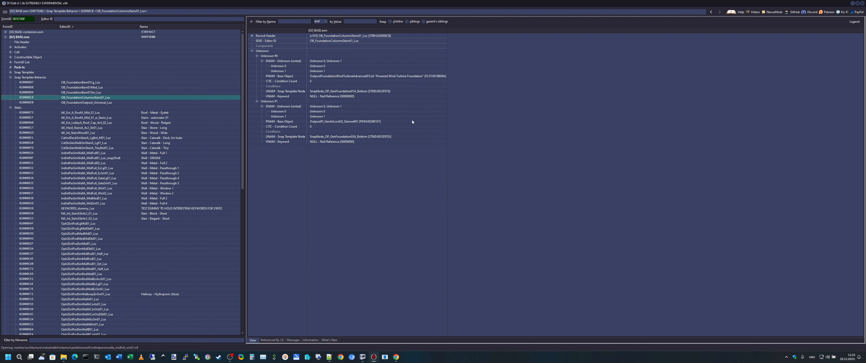
left_click(344, 122)
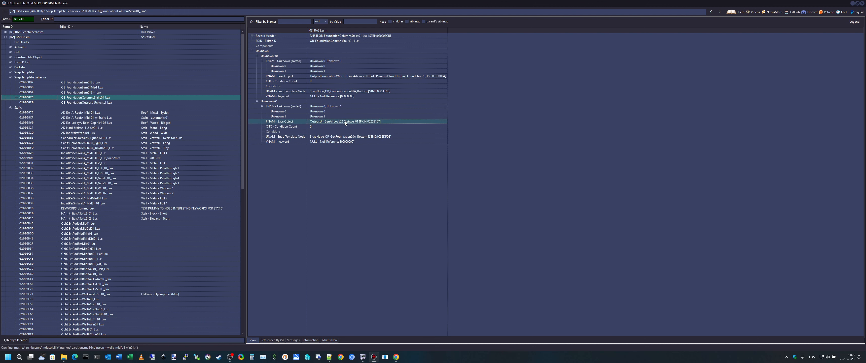
left_click(403, 76)
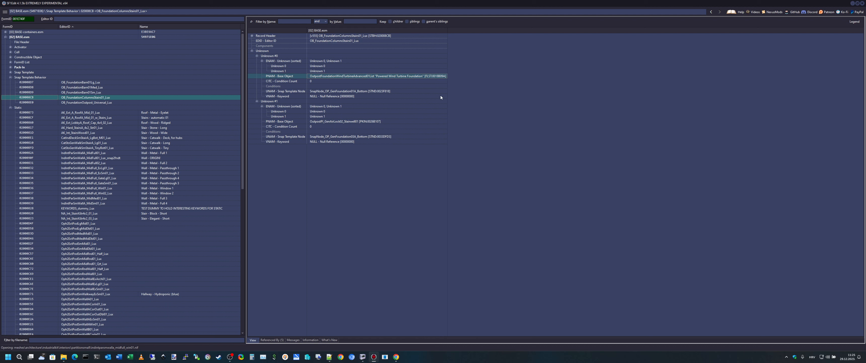
left_click(341, 122)
left_click(363, 91)
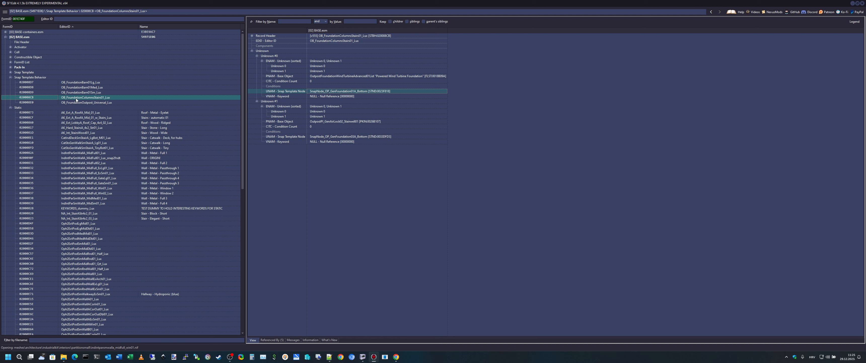
Follow the first base object to the Powered Wind Turbine Foundation form list and open its OutpostWindTurbineAdvanced01_Foundation01 static.
left_click(389, 77)
double_click(388, 76)
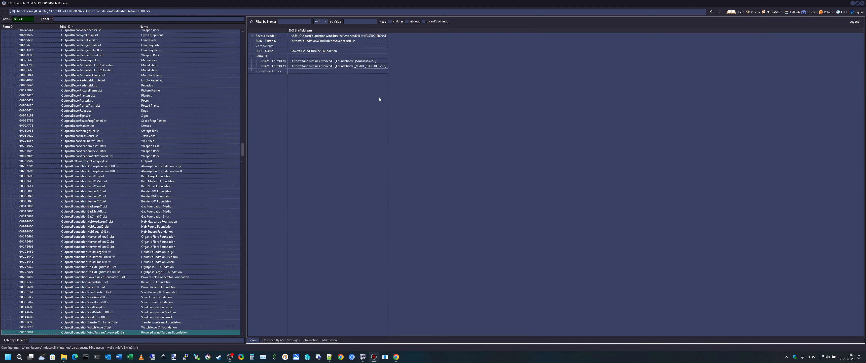
double_click(367, 60)
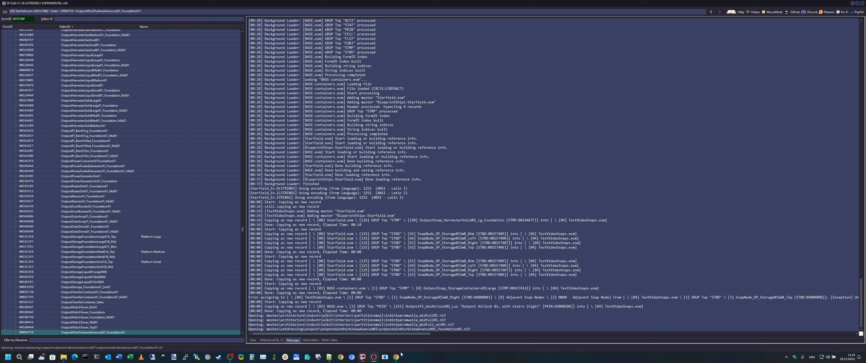
Examine the wind turbine foundation mesh from above and from the side in NifSkope, and close it.
left_click(380, 336)
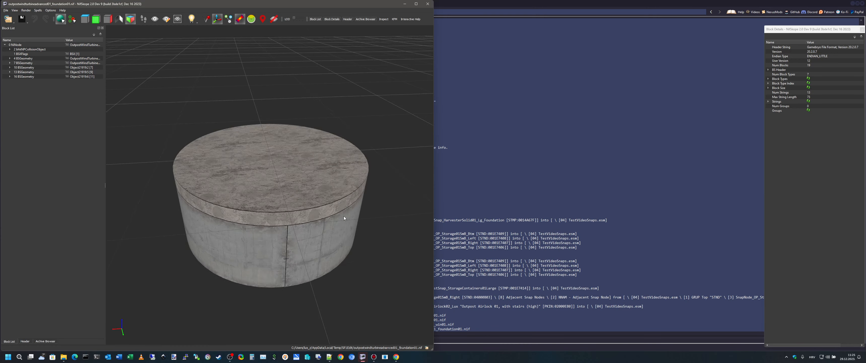
mouse_move(344, 217)
left_mouse_down()
mouse_move(349, 225)
mouse_move(360, 188)
mouse_move(356, 218)
left_mouse_up()
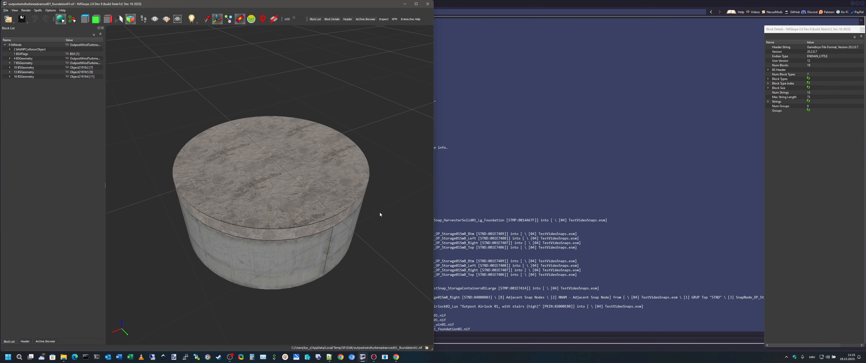
left_click_drag(380, 212, 401, 177)
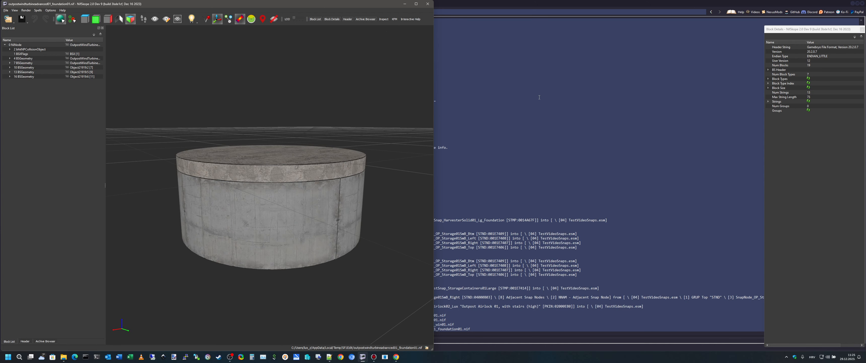
left_click(428, 5)
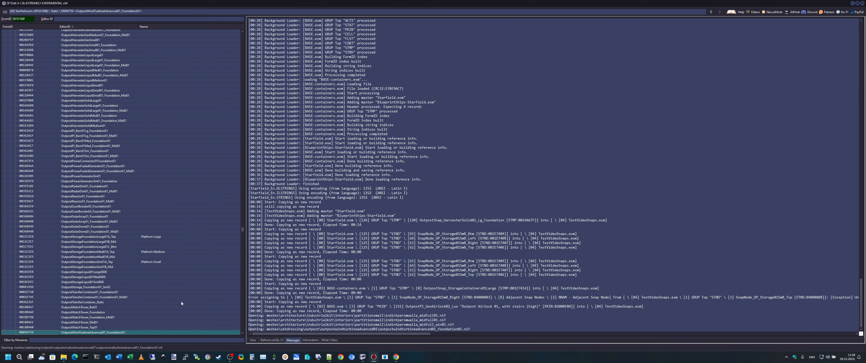
Trace the wind turbine foundation static's references through its form list back to the OB_FoundationColumnsStairs01_Lux behavior.
scroll(182, 301, "down", 5)
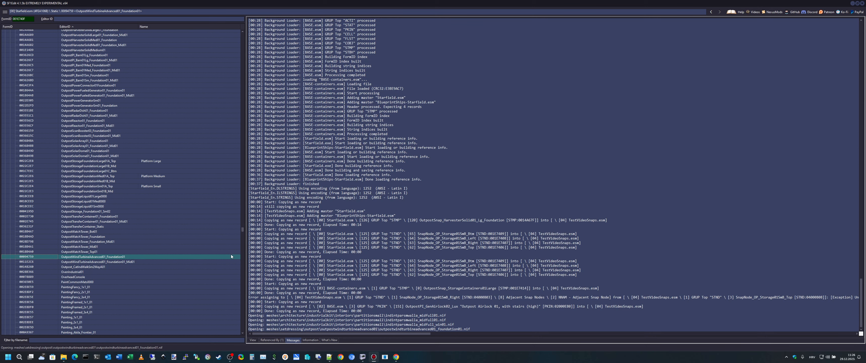
left_click(271, 340)
double_click(369, 26)
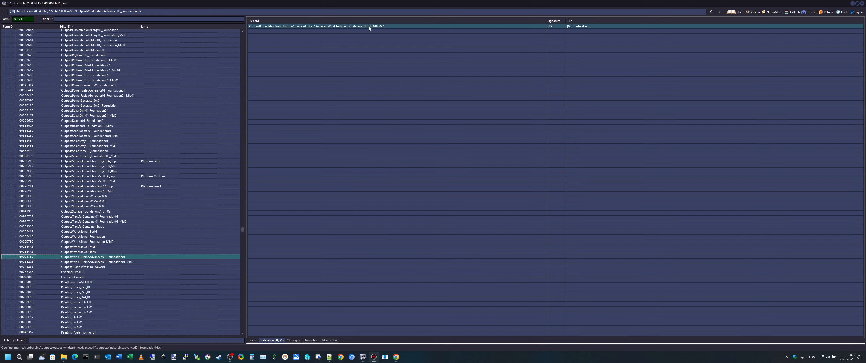
left_click(278, 340)
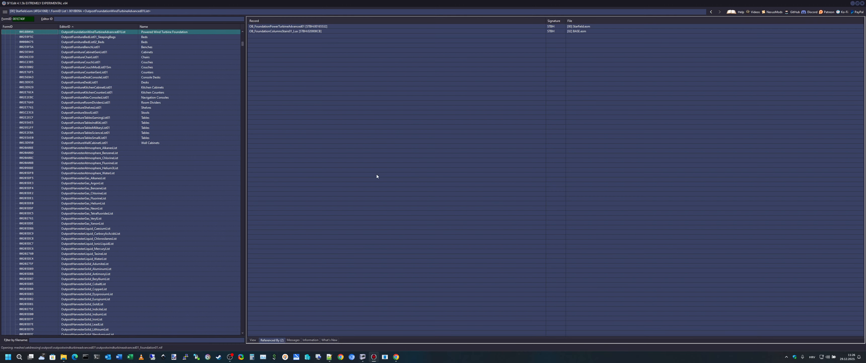
left_click(317, 27)
double_click(316, 31)
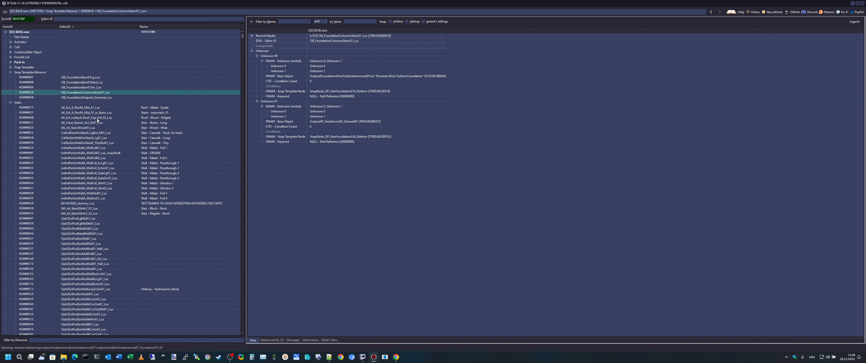
Inspect the OB_FoundationOutpost_Universal_Lux behavior, and collapse BASE.esm's Snap Template Behavior and Static groups.
left_click(104, 97)
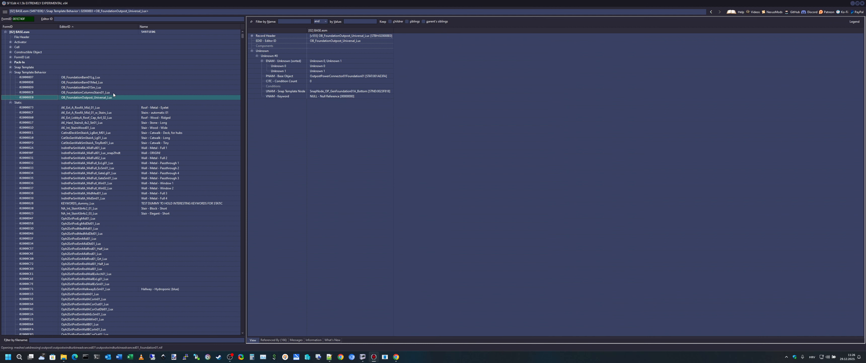
left_click(10, 72)
left_click(10, 77)
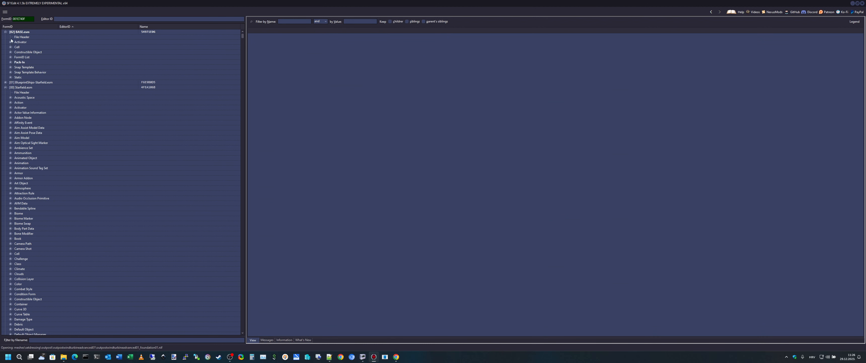
Collapse the FormID List group in Starfield.esm.
scroll(59, 229, "down", 1)
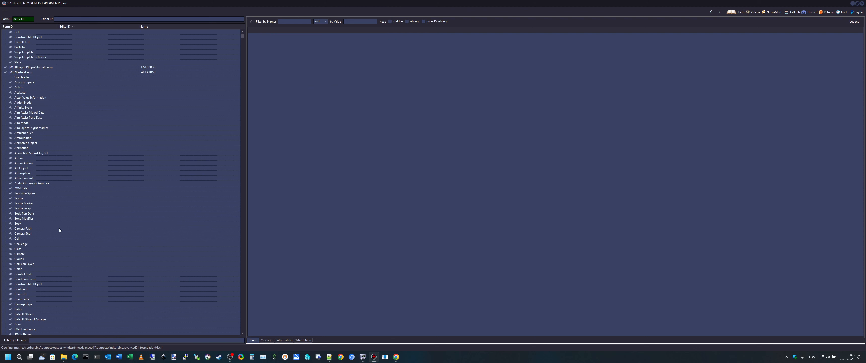
scroll(59, 230, "down", 12)
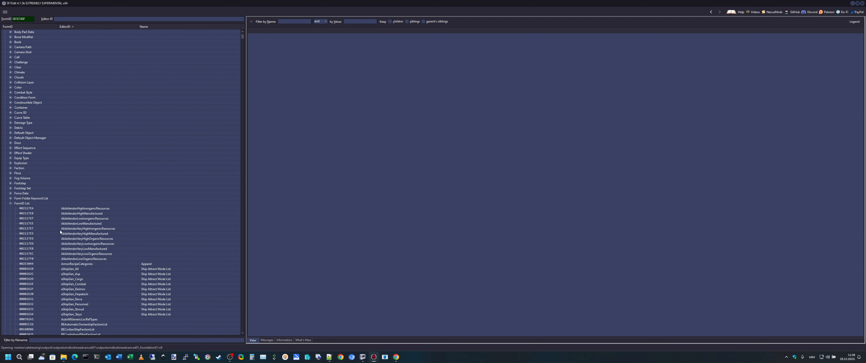
left_click(8, 203)
scroll(70, 217, "down", 5)
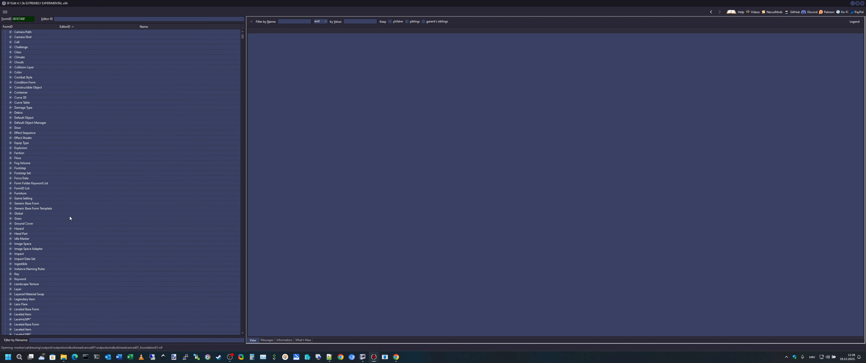
scroll(70, 217, "up", 1)
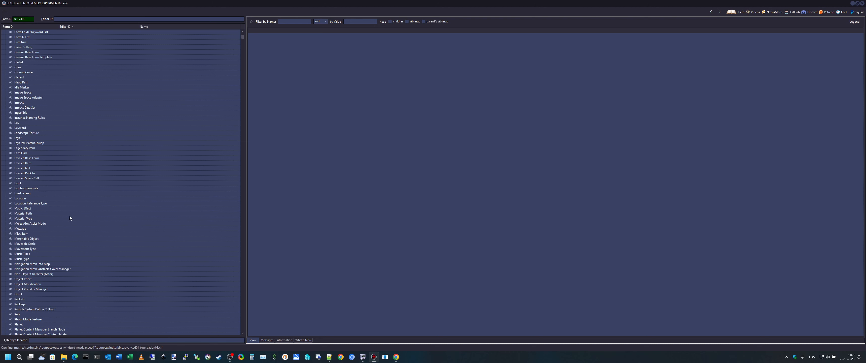
Open the OB_OPH_HabSmWalls01A record in Starfield.esm's Snap Template Behavior group.
left_click(22, 183)
type("sn")
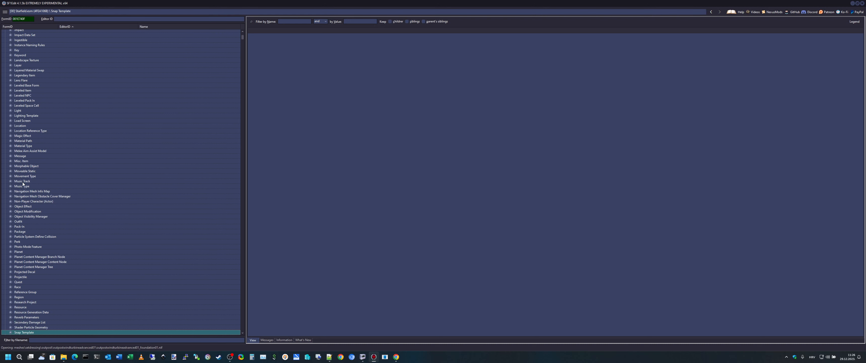
scroll(69, 257, "down", 12)
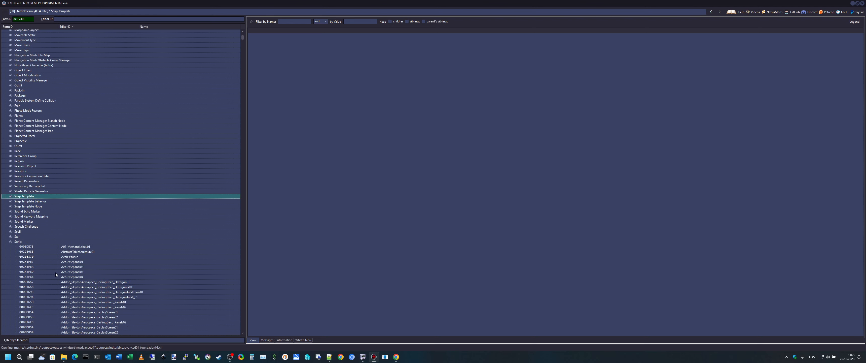
left_click(10, 156)
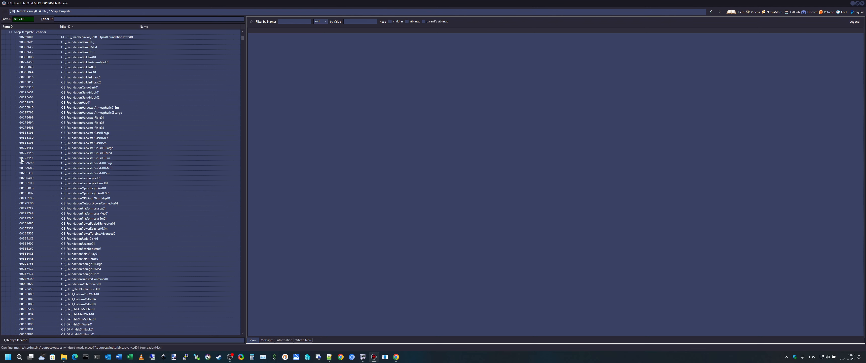
scroll(107, 254, "down", 7)
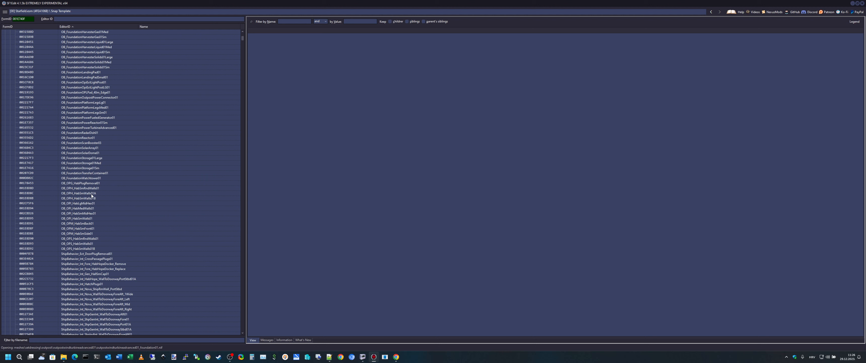
left_click(93, 193)
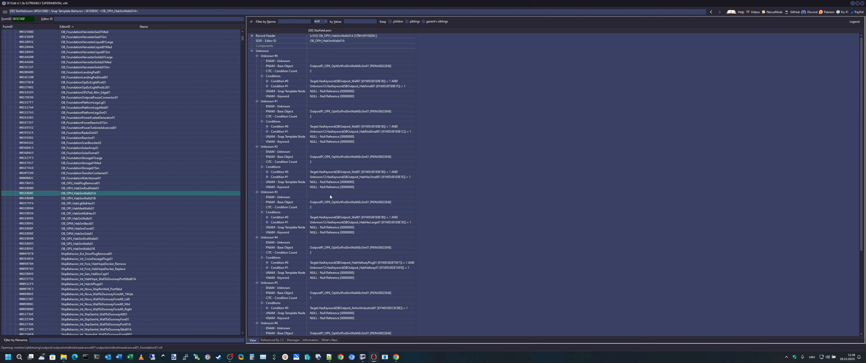
Examine the keyword conditions of the OB_OPH_HabSmWalls01A entries and the base object of its first entry.
left_click(341, 36)
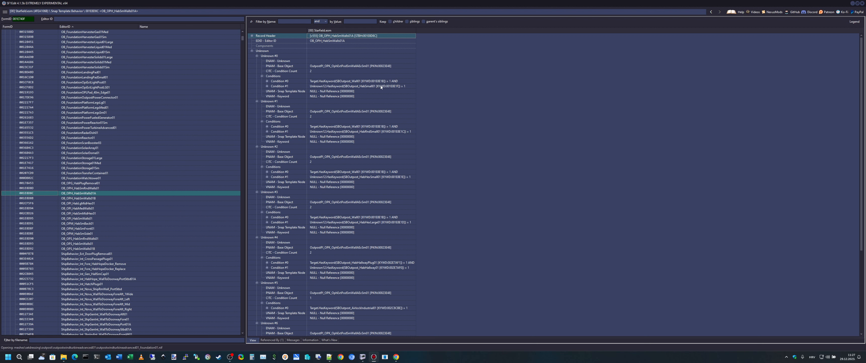
scroll(425, 221, "down", 8)
scroll(401, 217, "up", 8)
left_click(323, 82)
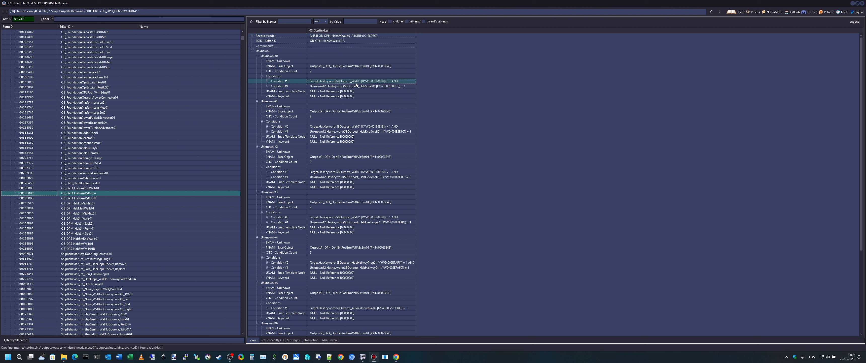
left_click(371, 86)
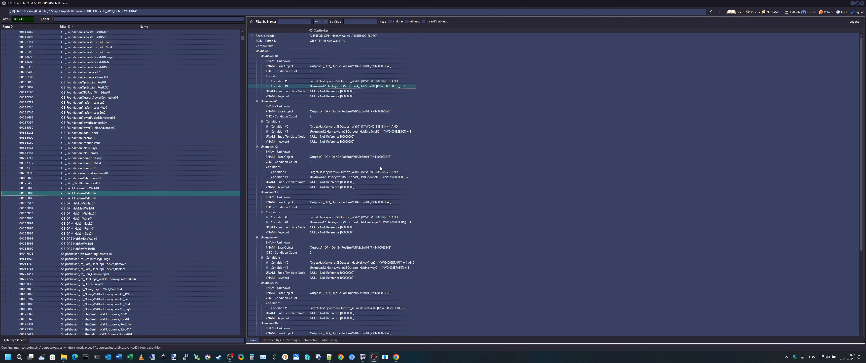
left_click(373, 132)
left_click(377, 178)
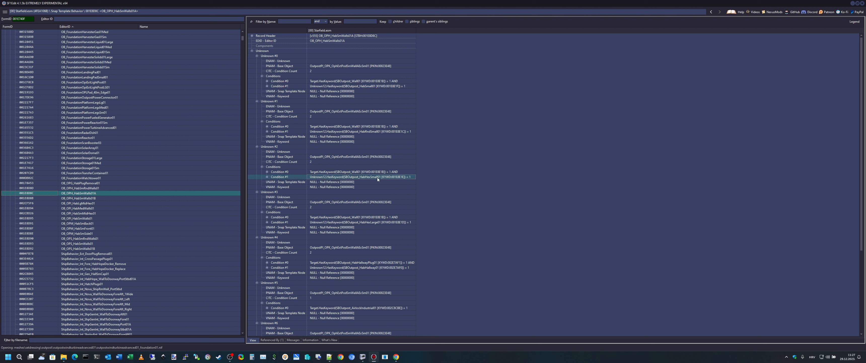
left_click(369, 223)
left_click(376, 268)
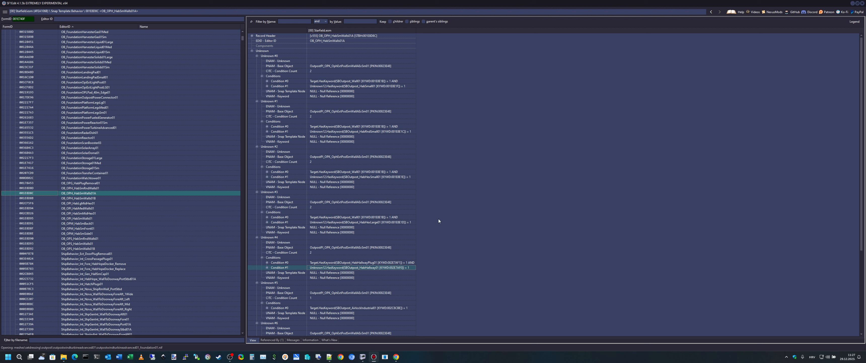
left_click(369, 81)
left_click(360, 65)
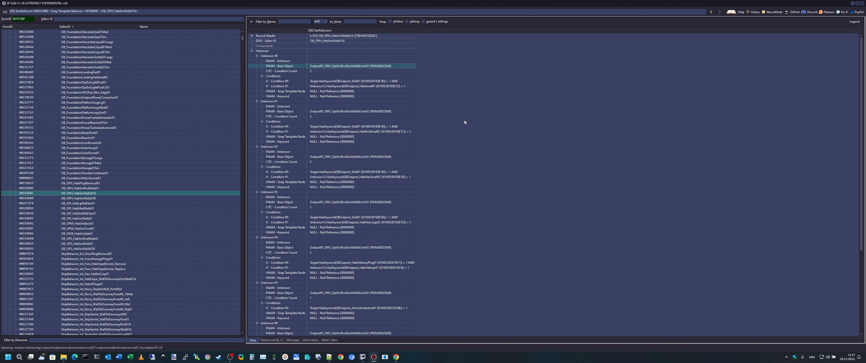
Collapse Starfield.esm's Snap Template Behavior and Static groups, and collapse the whole plugin.
scroll(118, 160, "up", 14)
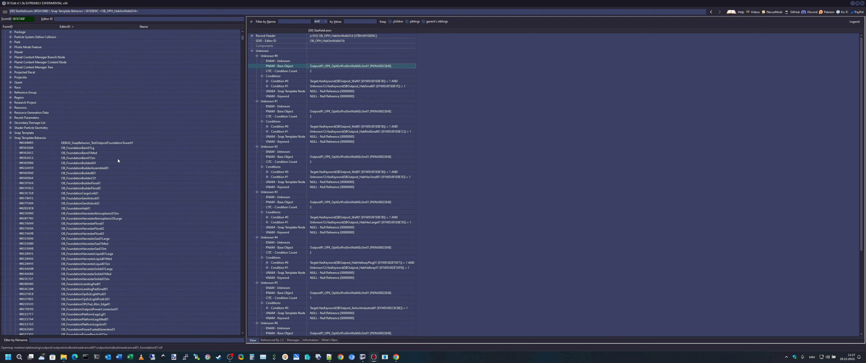
left_click(11, 139)
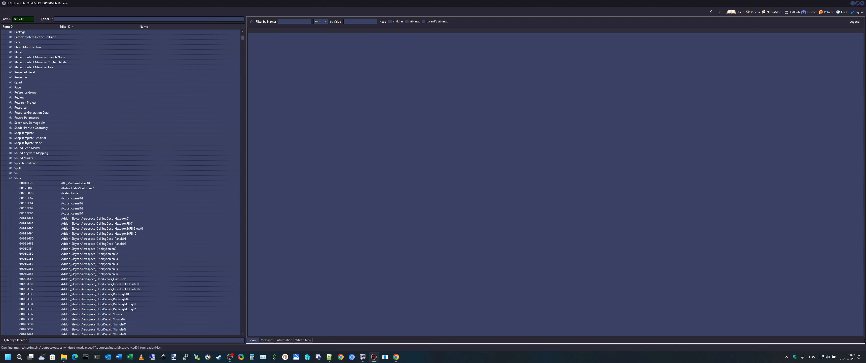
left_click(10, 178)
left_click(53, 146)
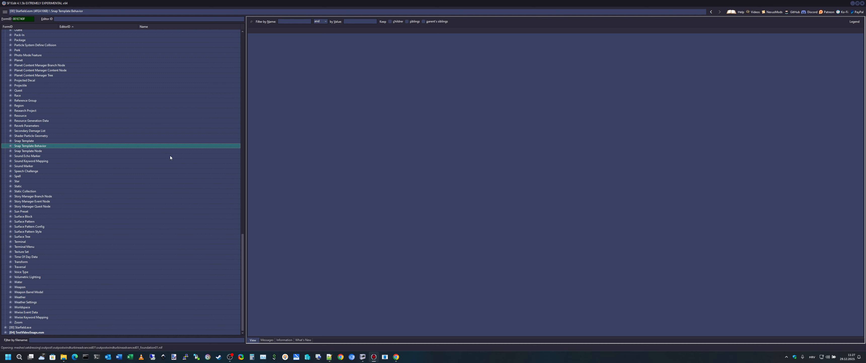
scroll(178, 155, "up", 5)
left_click_drag(243, 232, 251, 35)
left_click(6, 92)
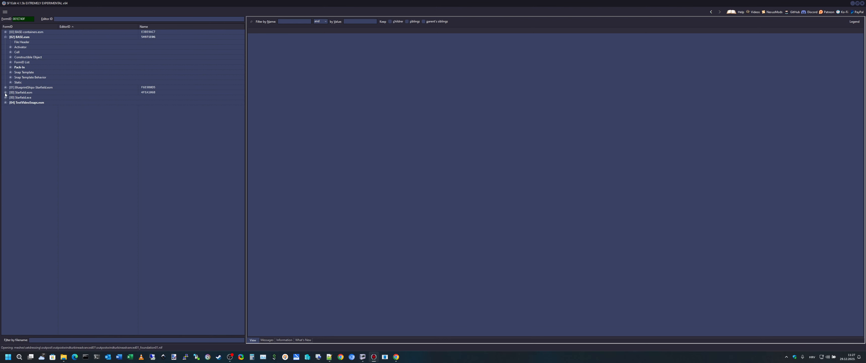
Expand BASE.esm's Pack-In group and open the "Glass (blue) - Square - Ceiling, 2x2" record.
double_click(25, 68)
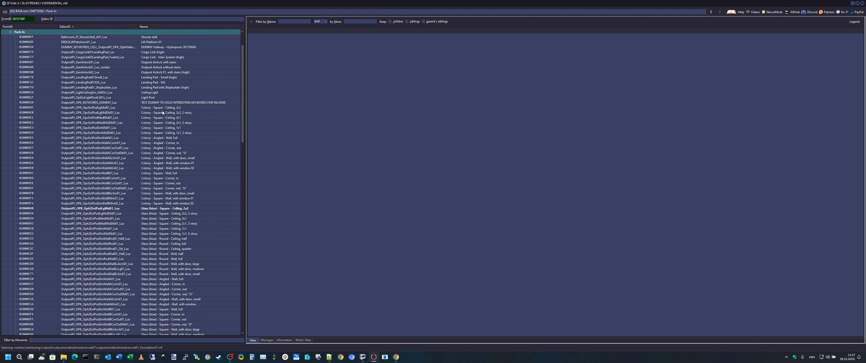
scroll(181, 129, "up", 2)
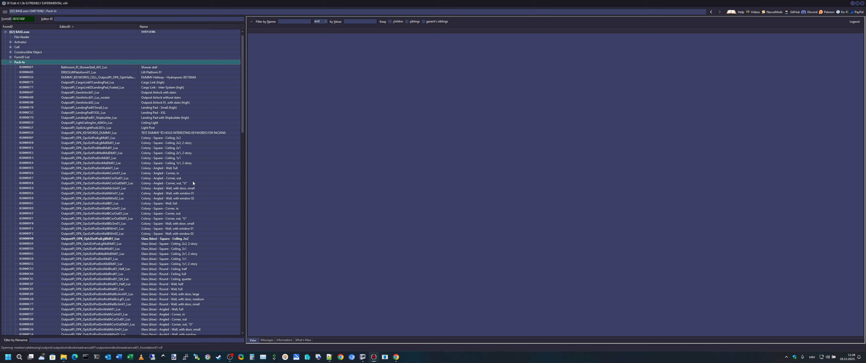
left_click(184, 253)
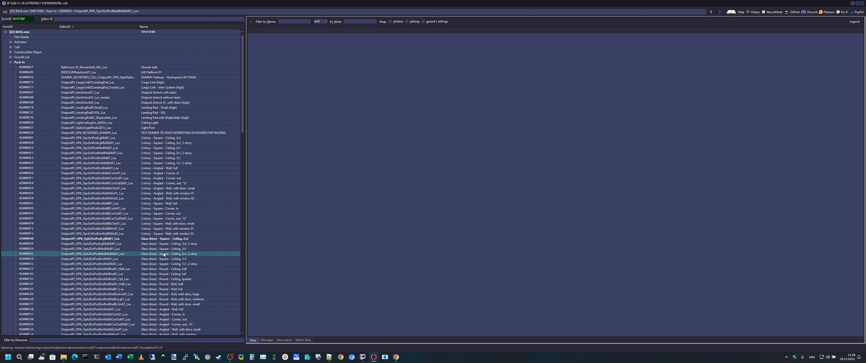
left_click(185, 239)
Compare the "Glass - Square - Ceiling, 2x2" pack-in with its 2-story and 2x1 variants, and return to the 2x2 record.
scroll(188, 242, "down", 5)
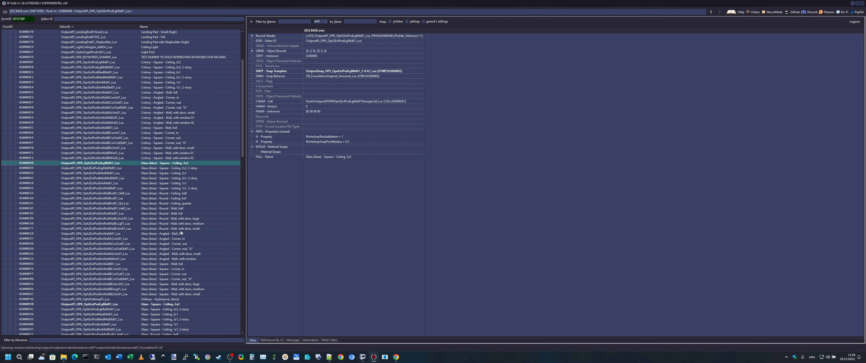
scroll(201, 236, "down", 4)
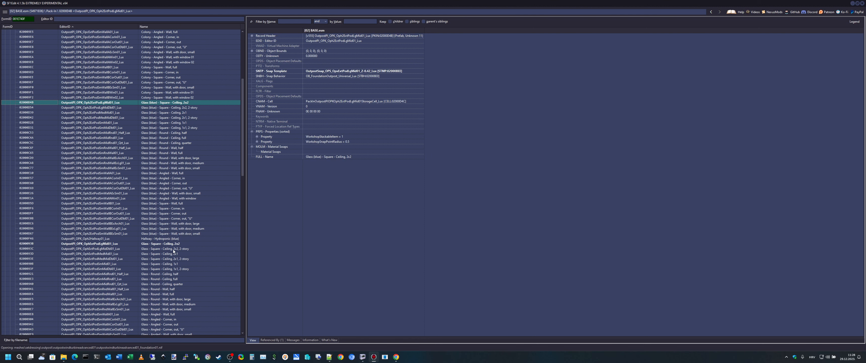
left_click(175, 245)
scroll(175, 245, "down", 4)
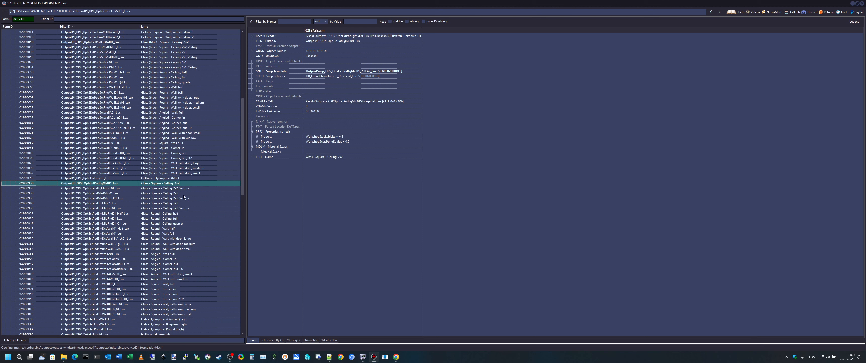
left_click(184, 189)
key("Down")
key("Down")
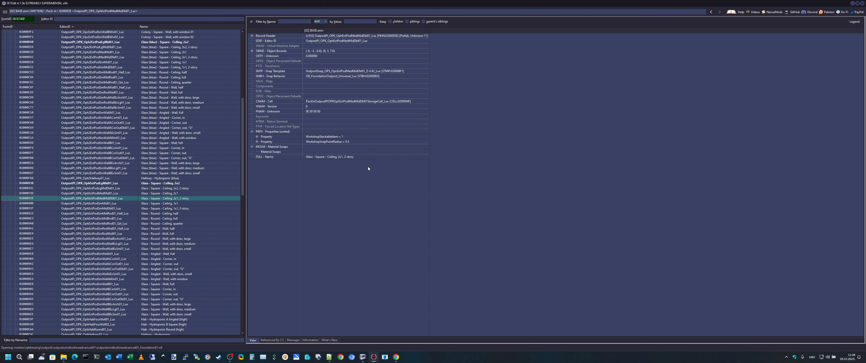
left_click(185, 184)
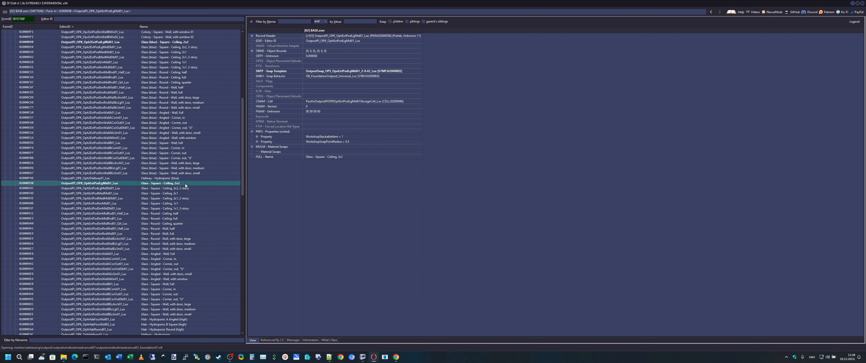
Follow the 2x2 glass ceiling pack-in to its storage cell and expand the cell's Temporary group.
double_click(395, 100)
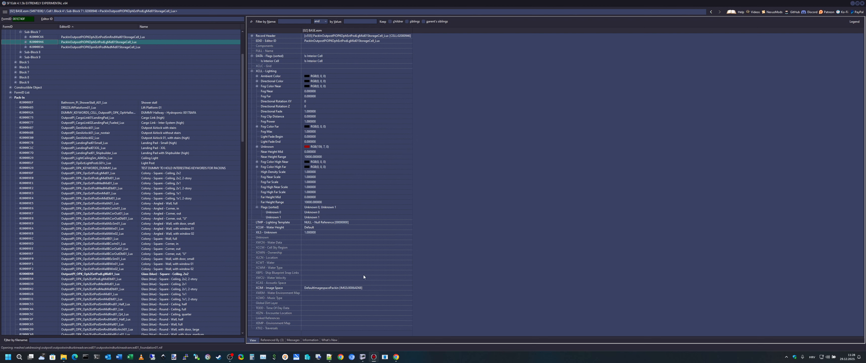
left_click(26, 42)
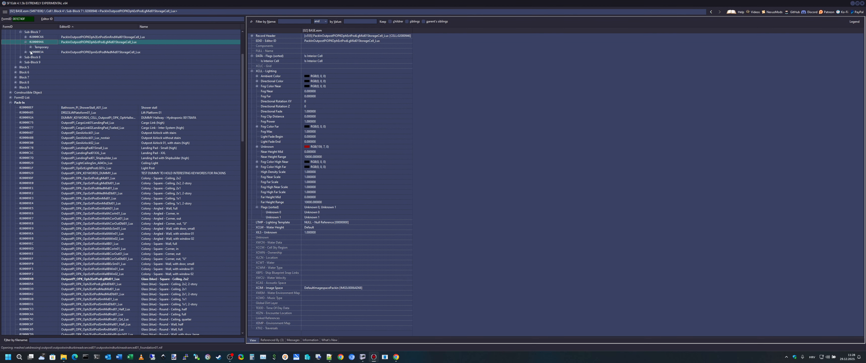
left_click(31, 48)
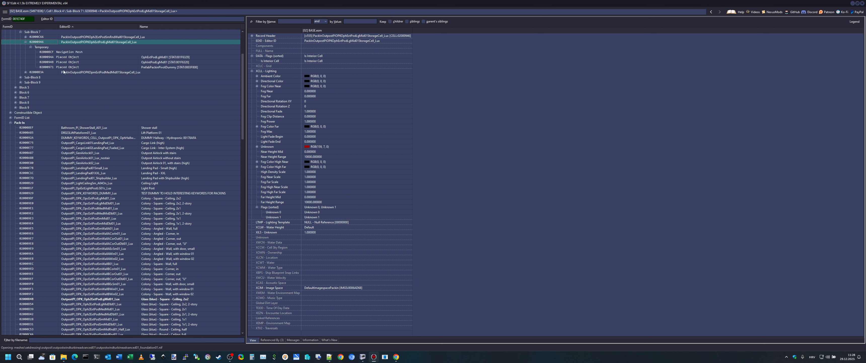
scroll(63, 72, "up", 4)
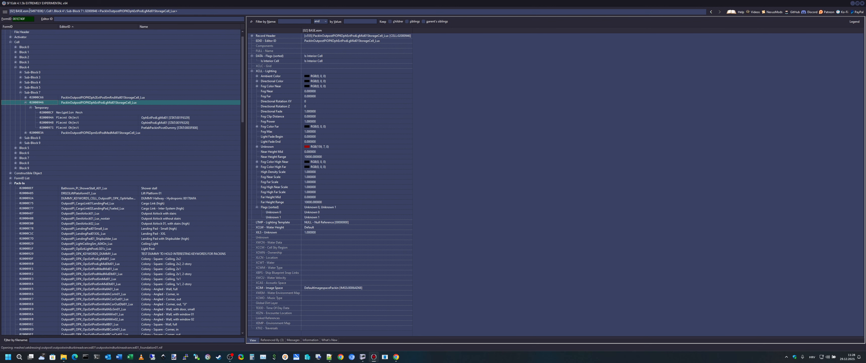
left_click_drag(61, 11, 7, 5)
Open the storage cell's Navigation Mesh record and inspect vertices #1, #11, #16 and #9 of its navmesh geometry.
left_click(71, 112)
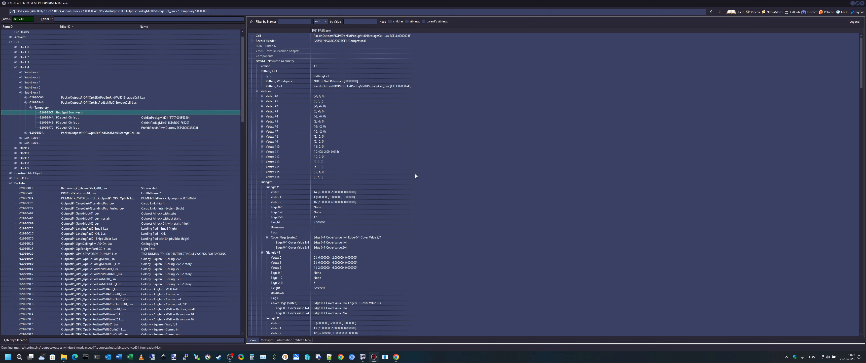
left_click(324, 100)
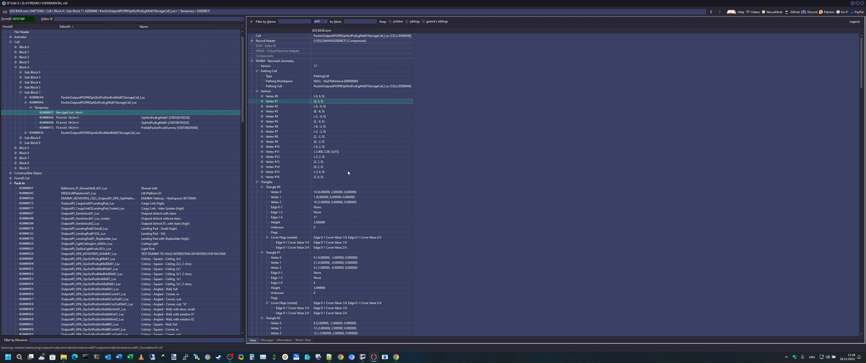
left_click(340, 152)
left_click(329, 176)
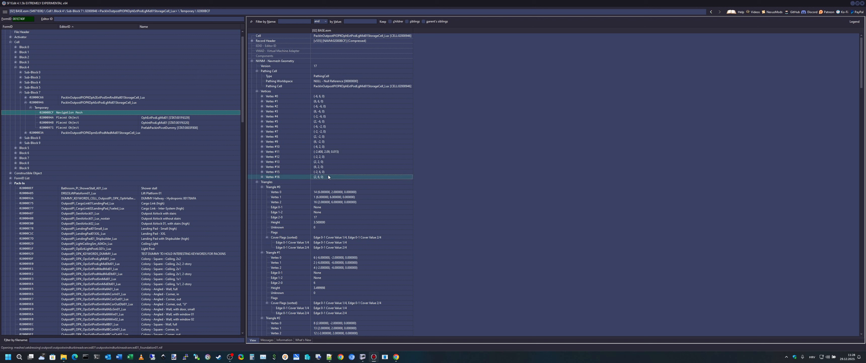
left_click(334, 142)
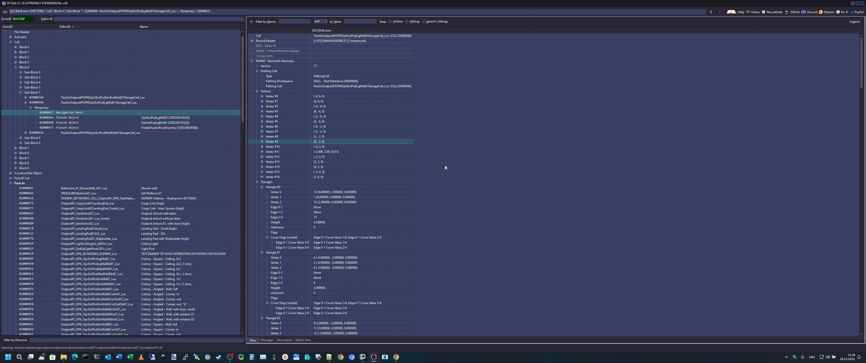
Examine the navmesh record's triangles, cover triangle mappings and navmesh grid arrays.
scroll(447, 169, "down", 14)
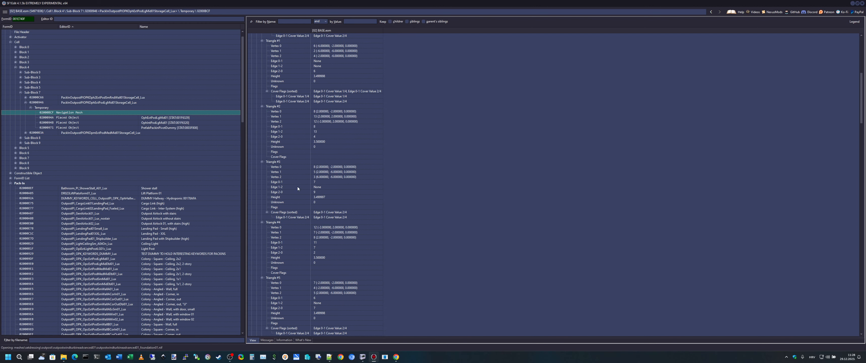
scroll(365, 212, "down", 17)
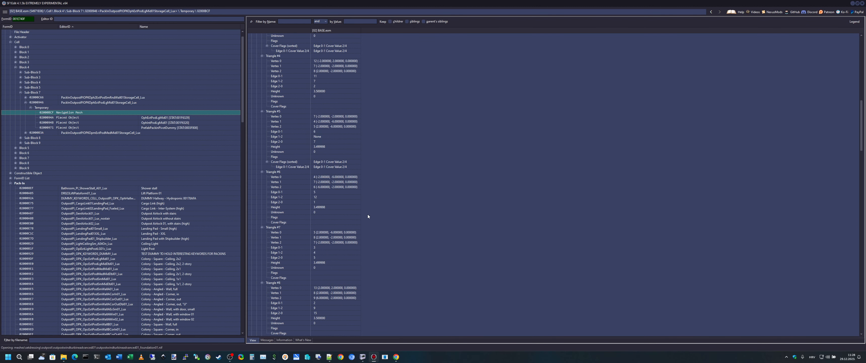
scroll(383, 227, "down", 20)
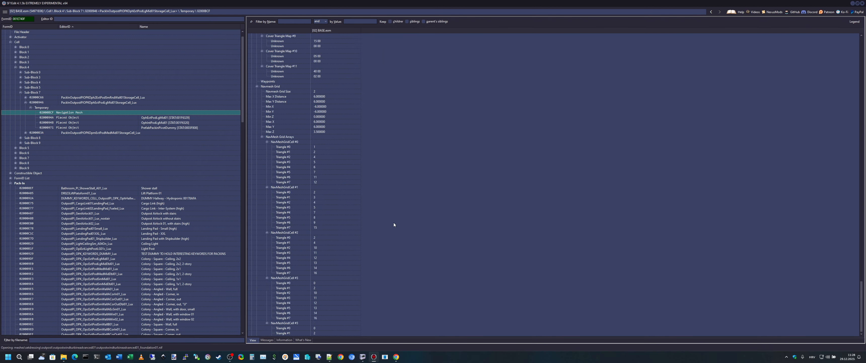
scroll(385, 230, "up", 14)
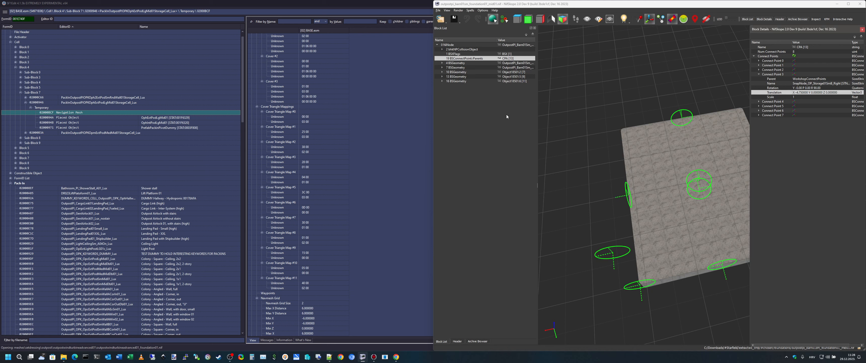
Switch to NifSkope and load outpostpi_barn01lg_foundation01_mid01.nif from the foundations folder in place of the small foundation model.
left_click(509, 81)
left_click_drag(590, 184, 683, 192)
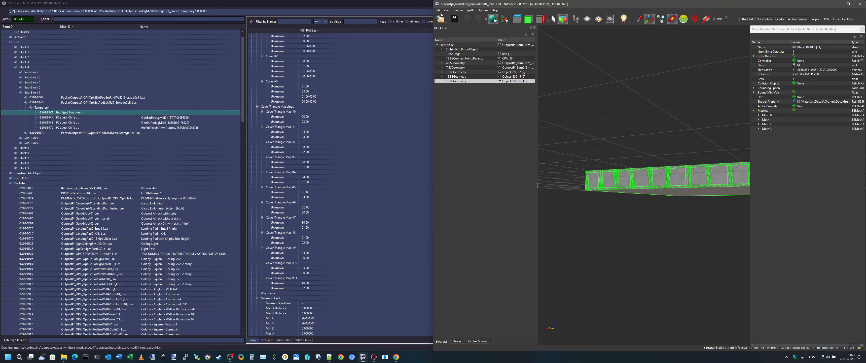
left_click(64, 357)
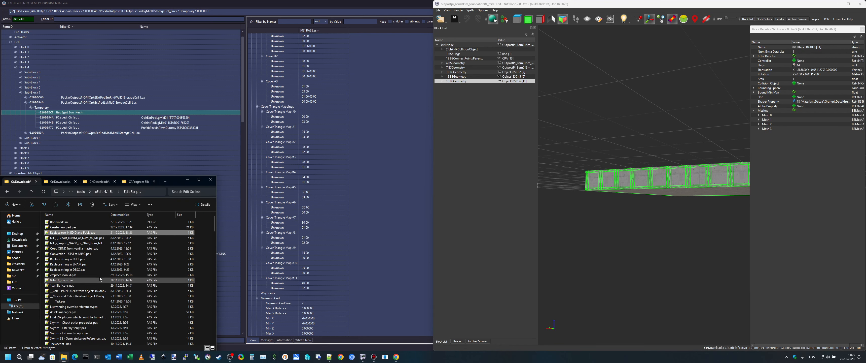
left_click(59, 182)
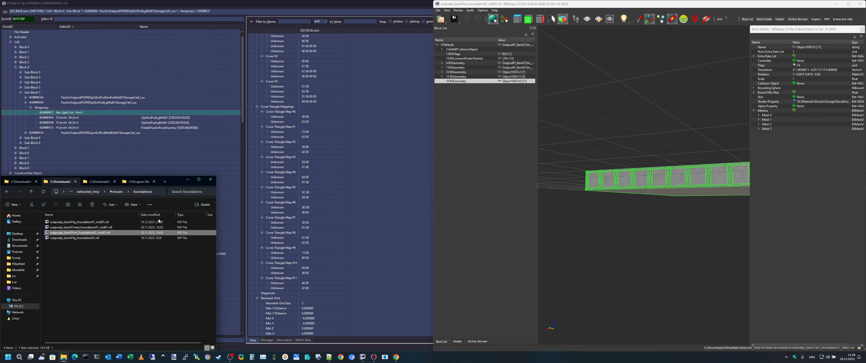
left_click_drag(101, 221, 724, 233)
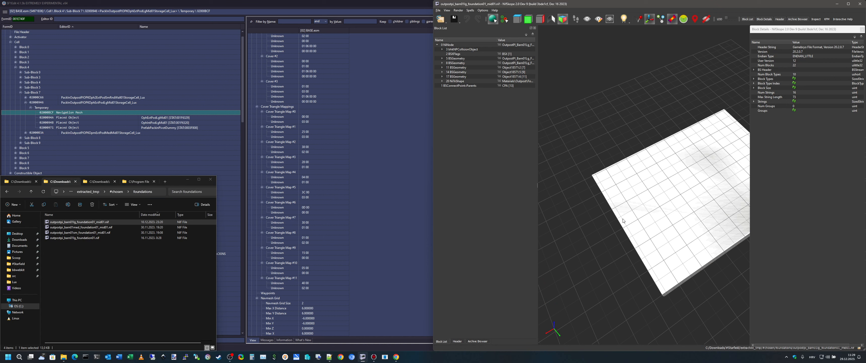
Compare the large foundation's NiTriShape mesh with its BSConnectPoint::Parents snap points, and return to the NiTriShape block.
left_click(467, 82)
left_click_drag(702, 283, 747, 285)
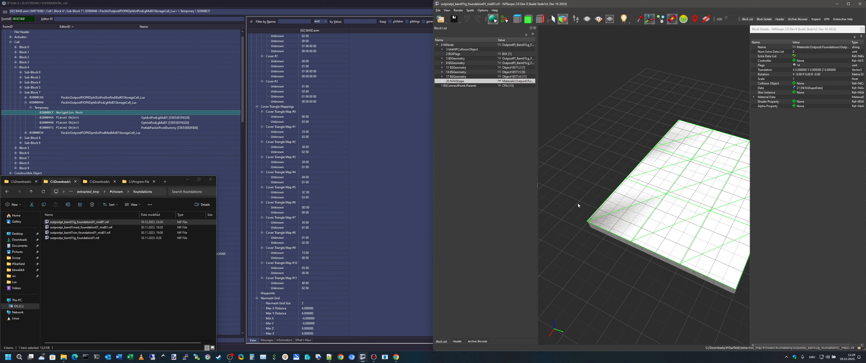
left_click(474, 86)
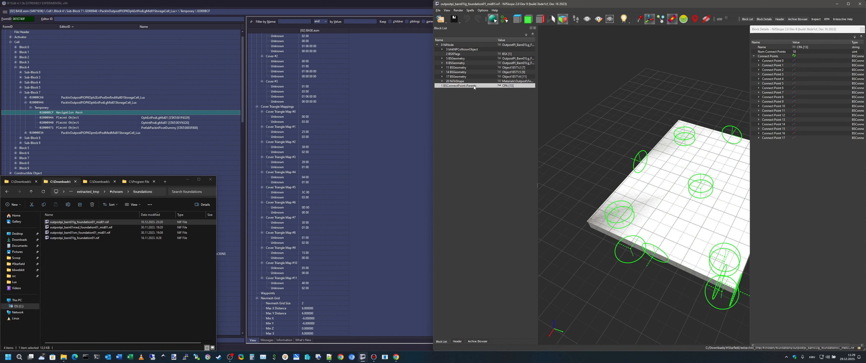
left_click(480, 81)
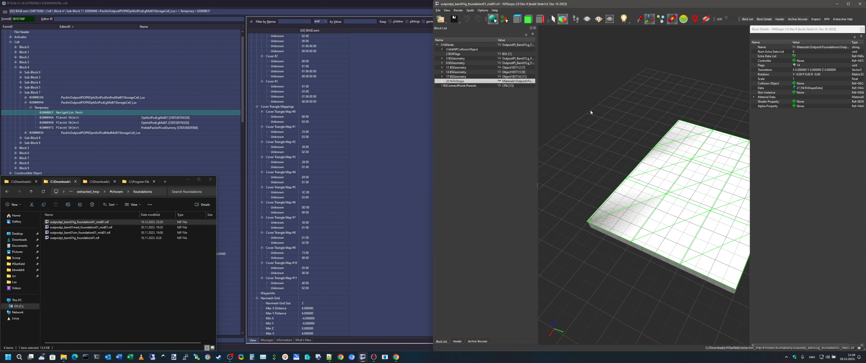
Open the NiTriShapeData block under the NiTriShape and expand its Vertices and Triangles arrays.
left_click(442, 81)
left_click(462, 86)
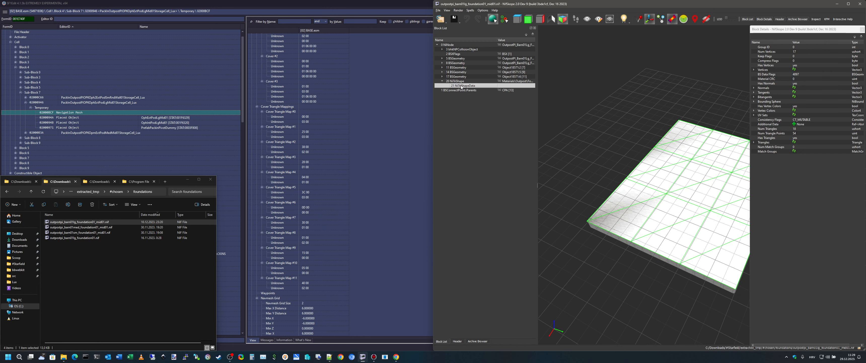
left_click(754, 69)
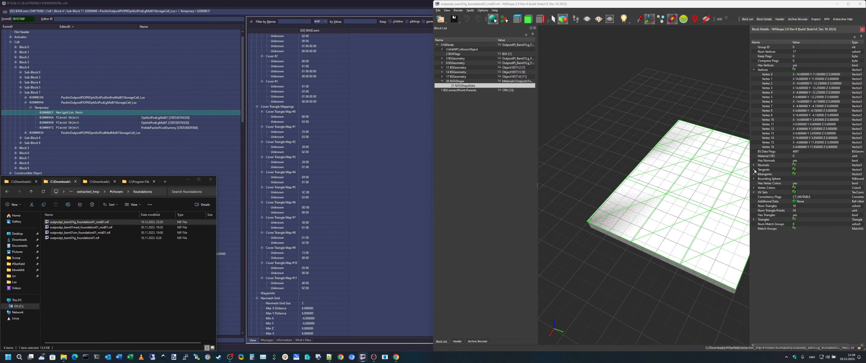
left_click(755, 220)
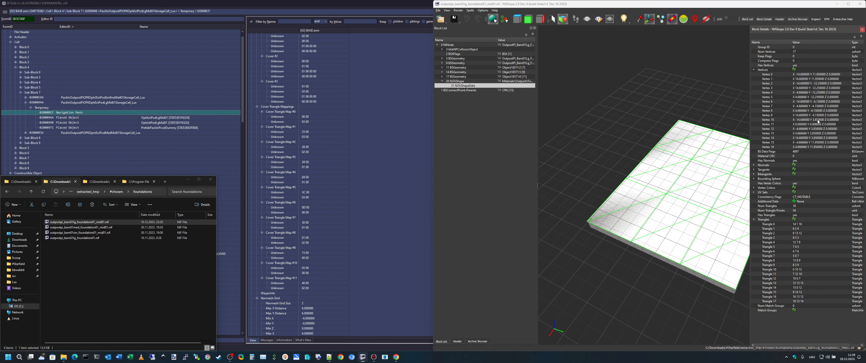
Inspect vertices 0, 1, 3, 5 and 9 of the shape data and view a corner of the foundation up close.
left_click(806, 74)
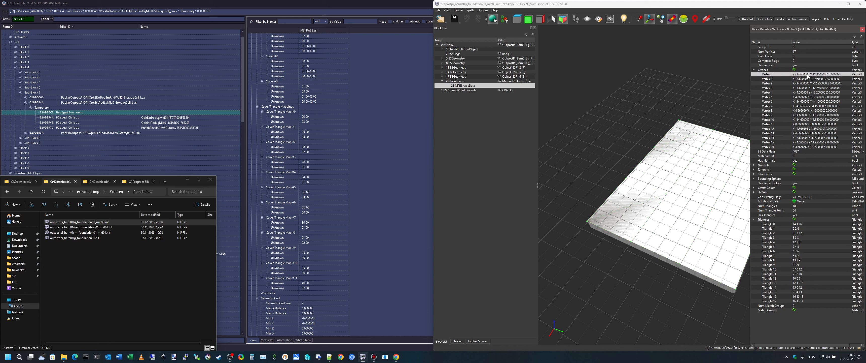
left_click(808, 79)
left_click(808, 88)
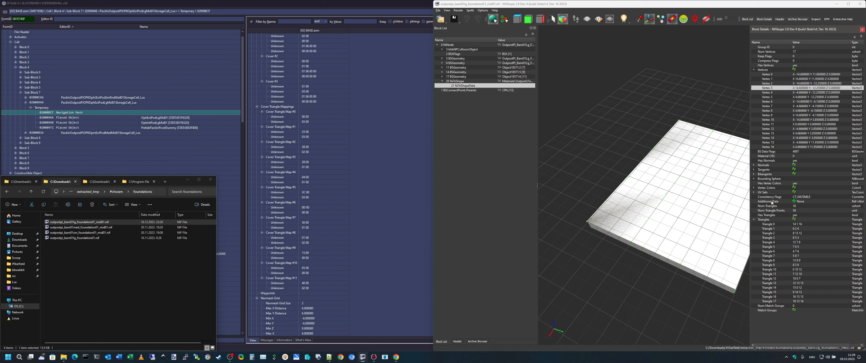
left_click(802, 97)
left_click(802, 115)
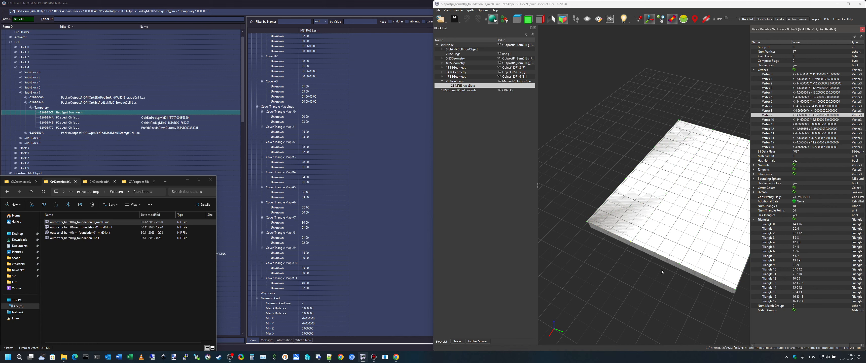
left_click_drag(662, 271, 636, 272)
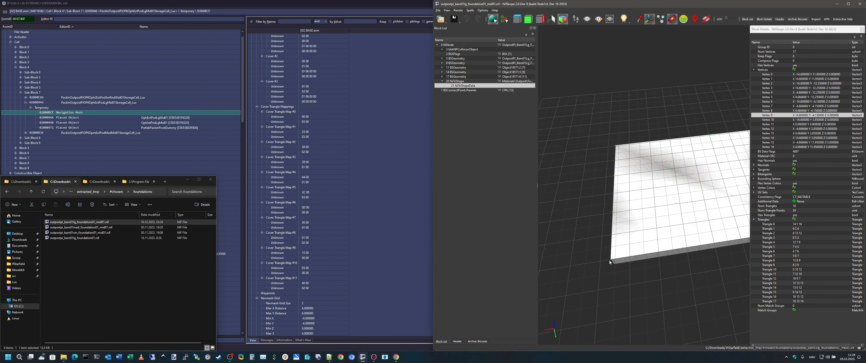
scroll(639, 269, "up", 6)
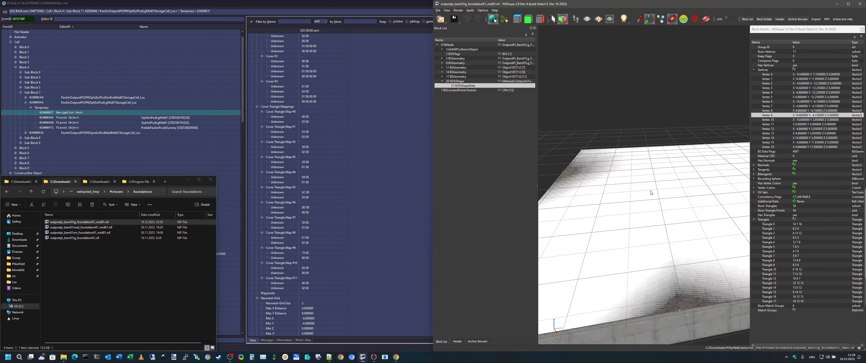
left_click_drag(651, 193, 662, 187)
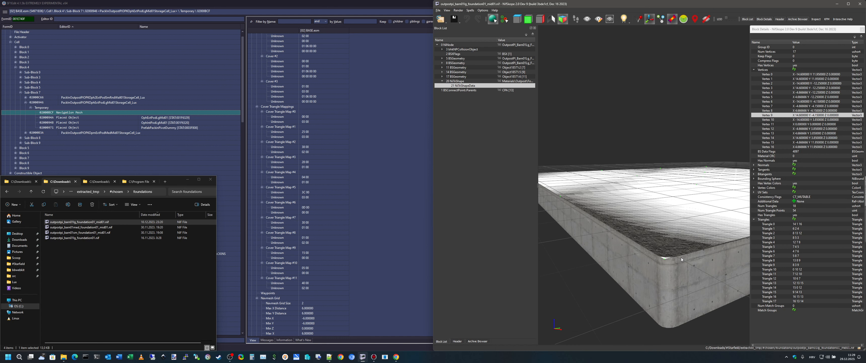
left_click_drag(682, 260, 668, 286)
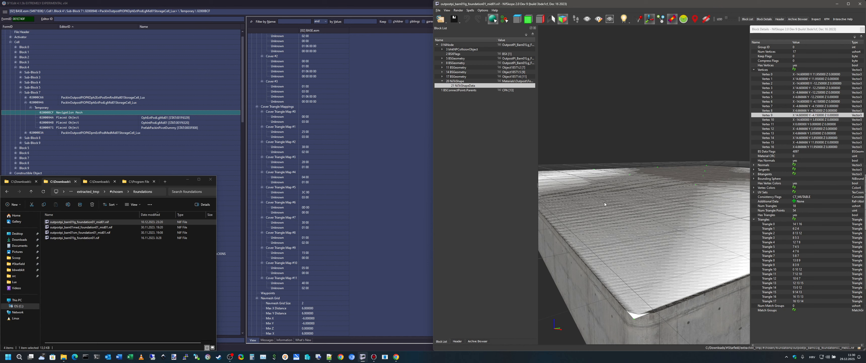
View the foundation from above and highlight triangles 4, 8, 13, 0 and 3 of the shape data one by one.
scroll(727, 242, "down", 4)
left_click_drag(728, 242, 687, 259)
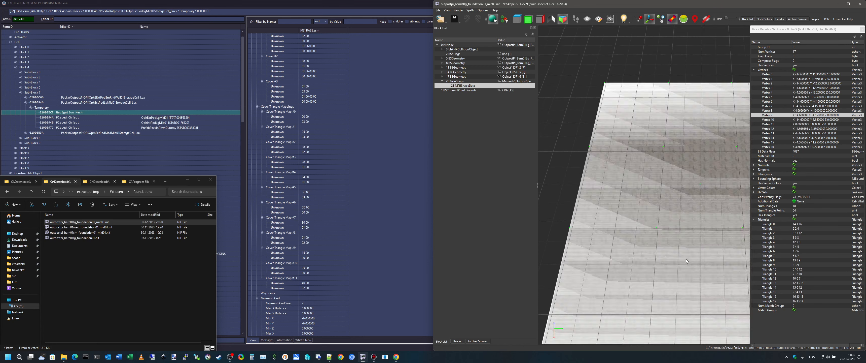
scroll(686, 259, "down", 2)
left_click(776, 242)
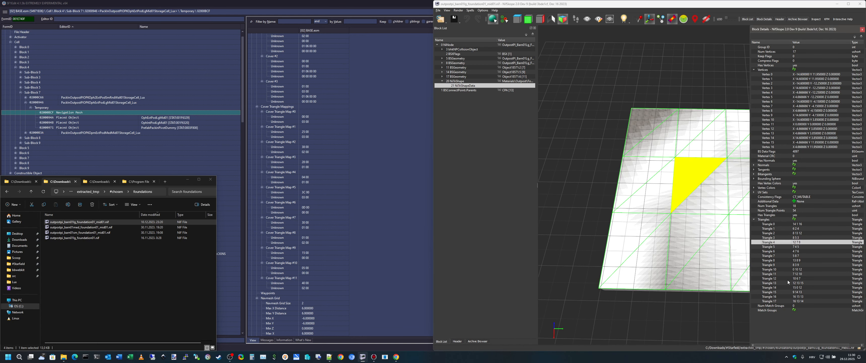
left_click(784, 260)
left_click(782, 283)
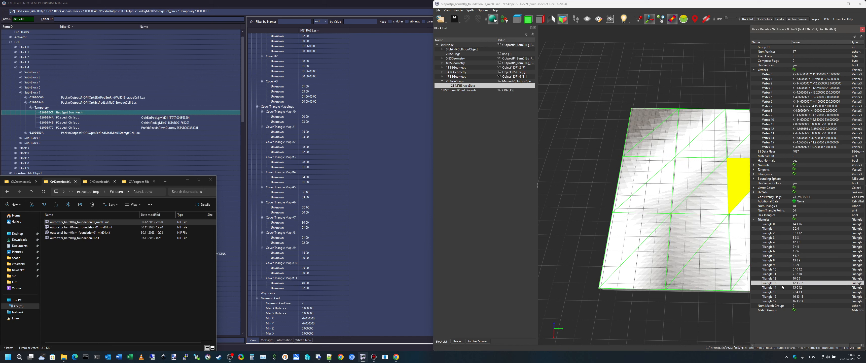
left_click(777, 224)
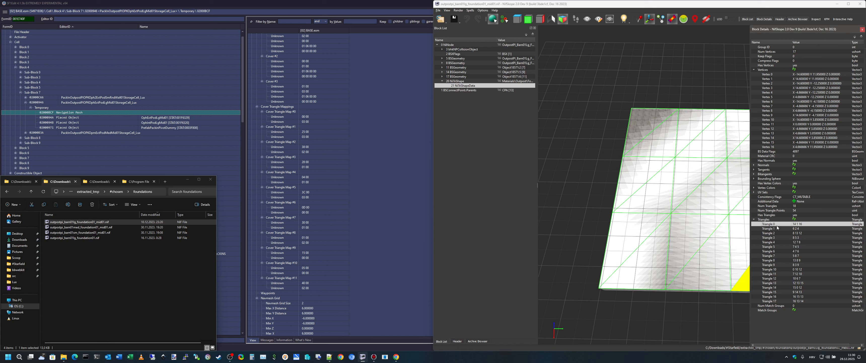
left_click(780, 238)
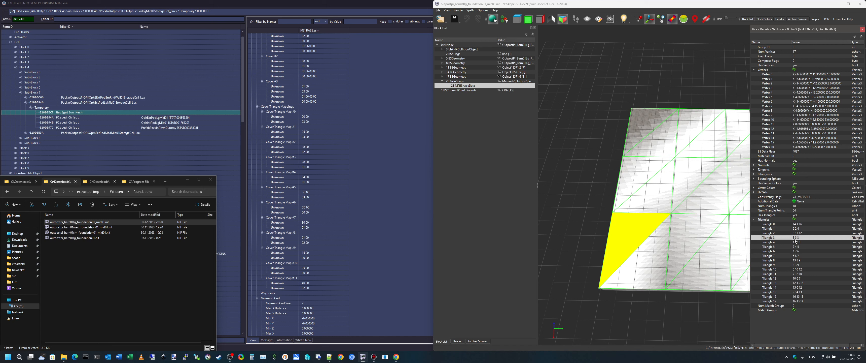
Match triangle 3 to its corner points by highlighting vertices 5, 8 and 3 together, the triangle itself, and vertex 3 alone.
left_click(800, 97)
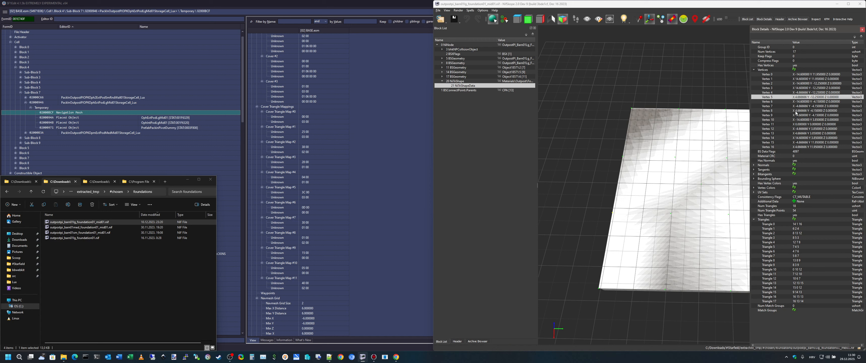
left_click(776, 88, "ctrl")
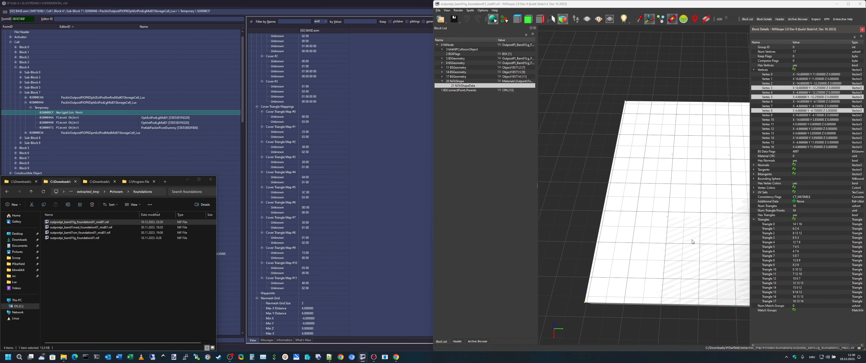
mouse_move(693, 259)
left_mouse_down()
mouse_move(686, 283)
mouse_move(689, 272)
left_mouse_up()
left_click(804, 237)
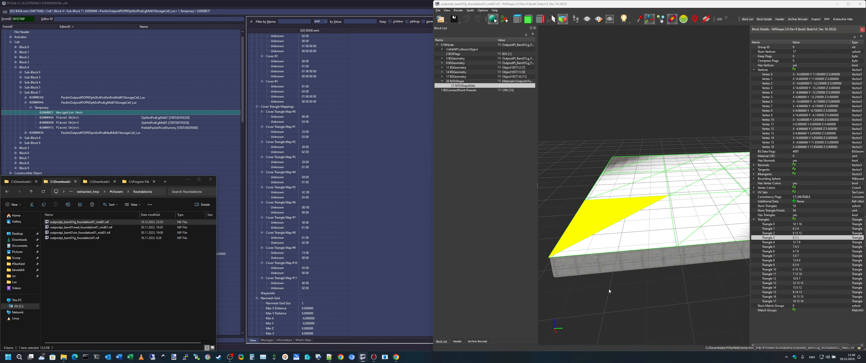
left_click(783, 88)
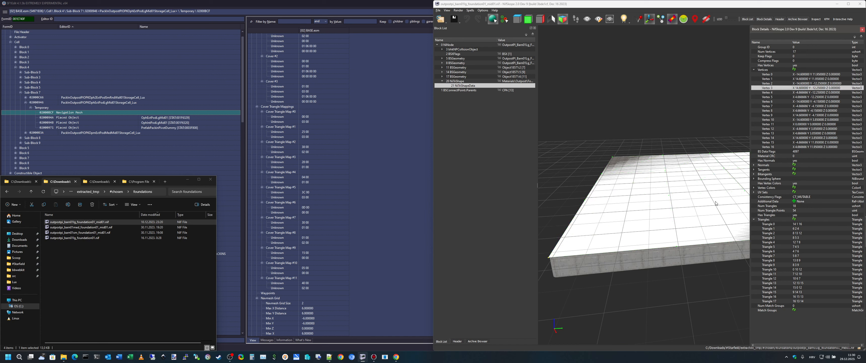
View the foundation mesh from farther away and select vertex 0 in the shape data.
left_click(607, 5)
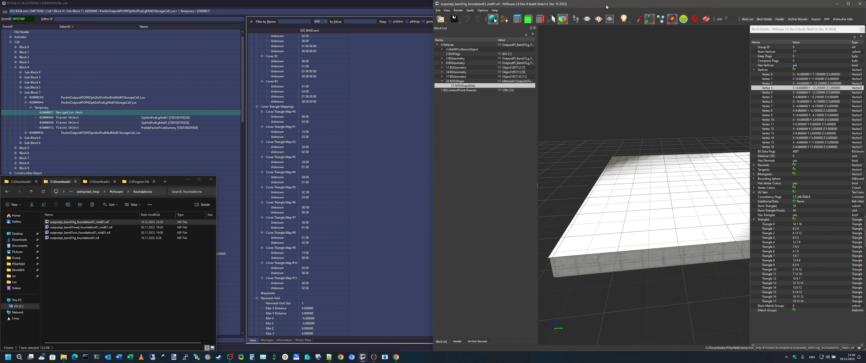
left_click_drag(658, 127, 536, 202)
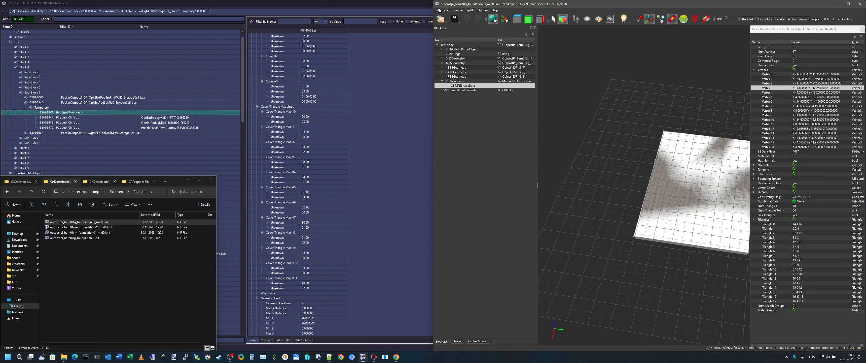
left_click(804, 74)
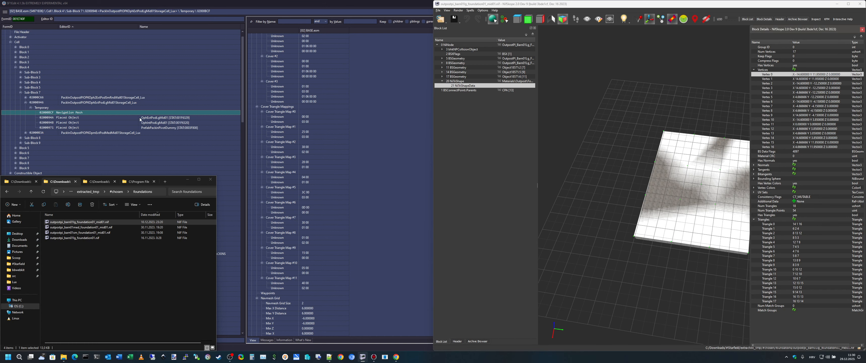
Switch back to SF1Edit and return to the Vertices and first Triangles of the navmesh geometry.
left_click(309, 173)
scroll(354, 184, "up", 15)
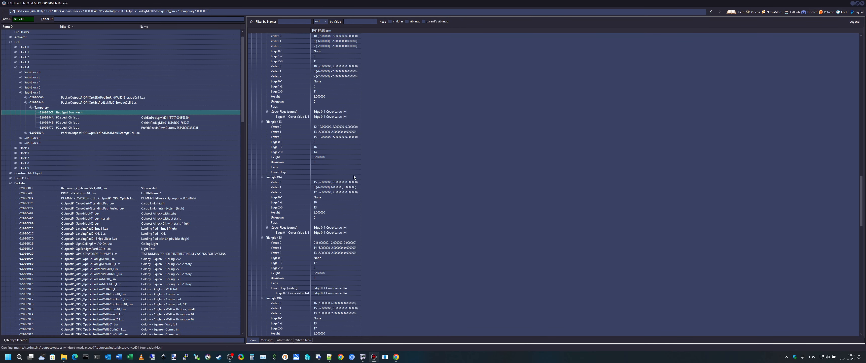
scroll(355, 168, "up", 20)
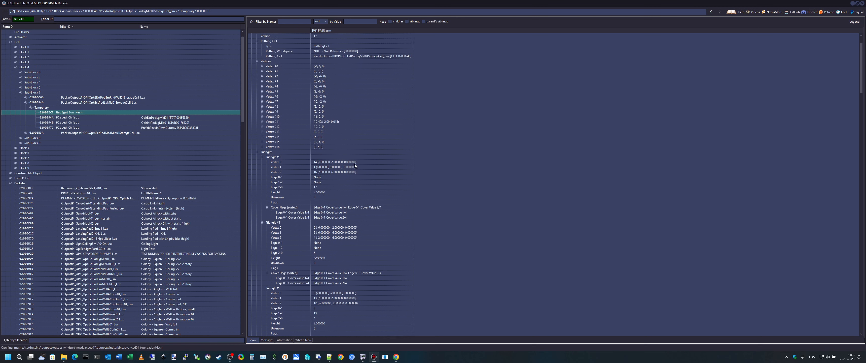
Expand the coordinates of vertices 0 to 3 and review the navmesh geometry down to the Navmesh Grid arrays.
left_click(262, 96)
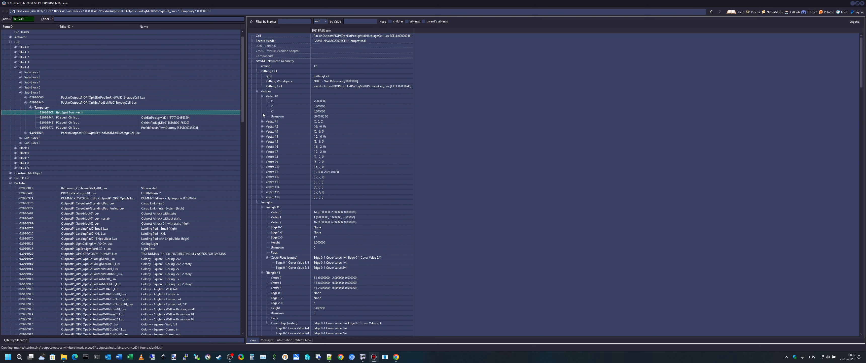
left_click(262, 121)
left_click(262, 146)
left_click(262, 171)
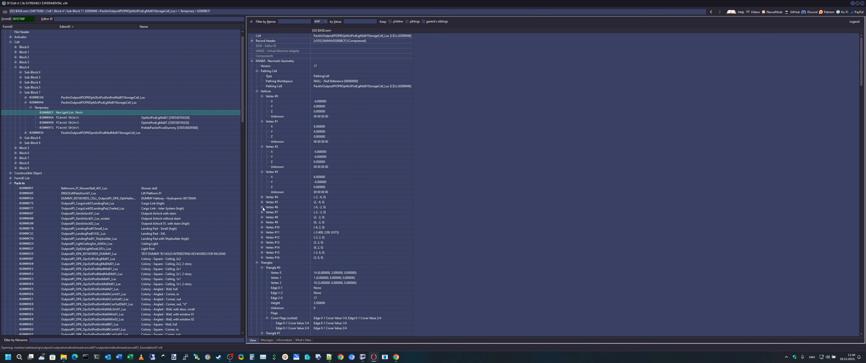
scroll(340, 239, "down", 20)
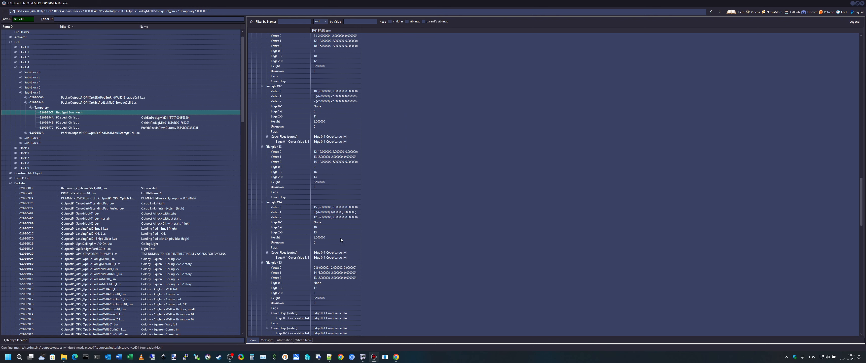
scroll(340, 237, "down", 15)
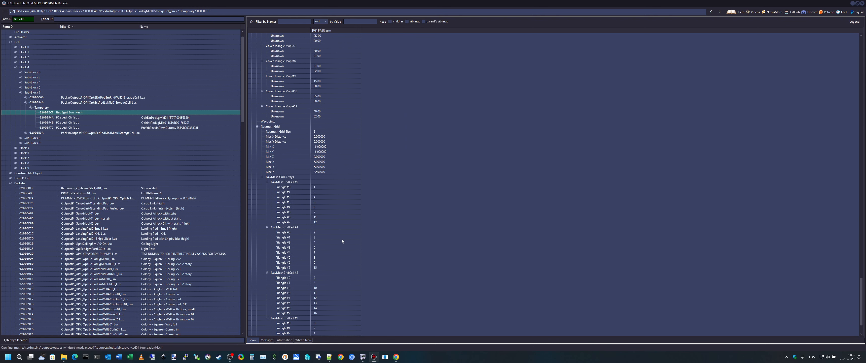
right_click(66, 114)
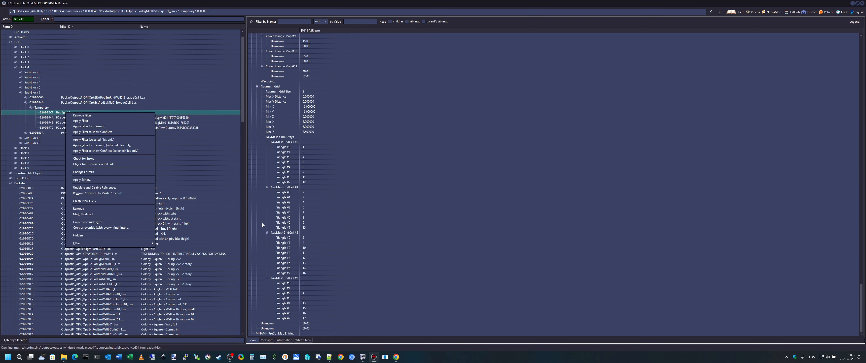
left_click(197, 148)
Follow the Colony - Square - Ceiling, 2x2 pack-in to its storage cell and show that cell's Navigation Mesh record.
scroll(210, 250, "down", 7)
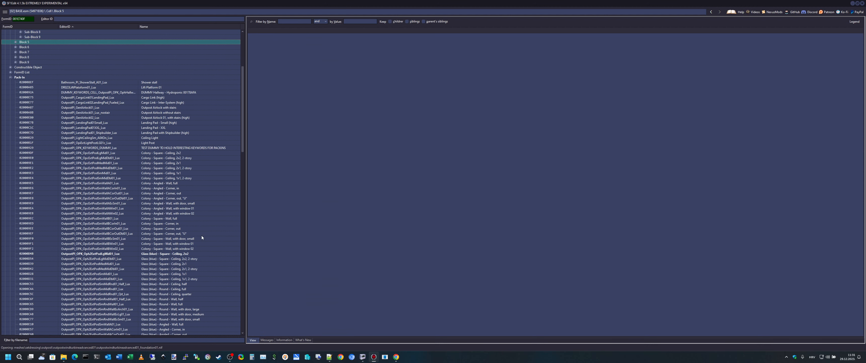
left_click(179, 153)
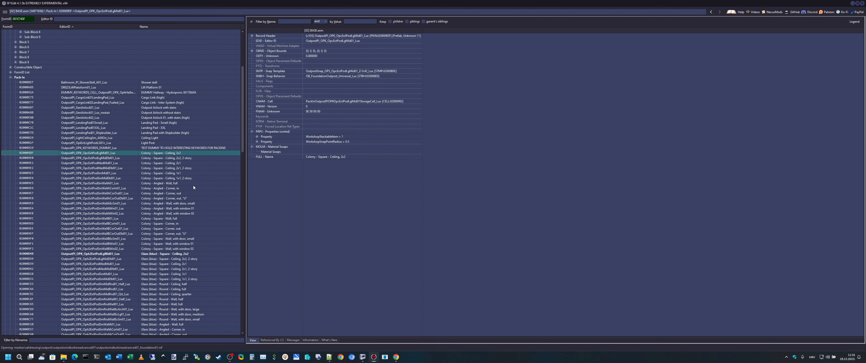
double_click(396, 101)
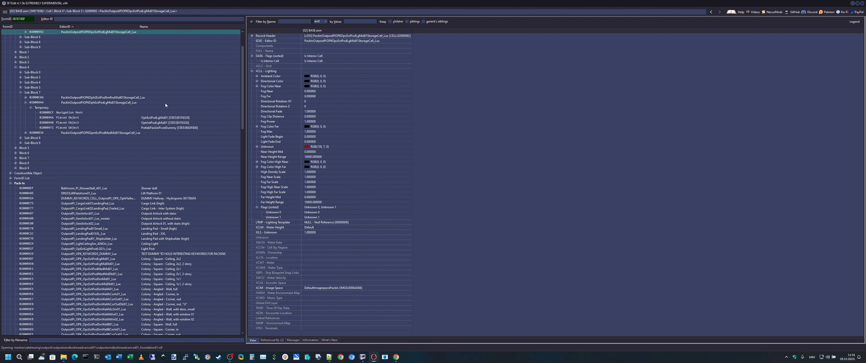
left_click(25, 62)
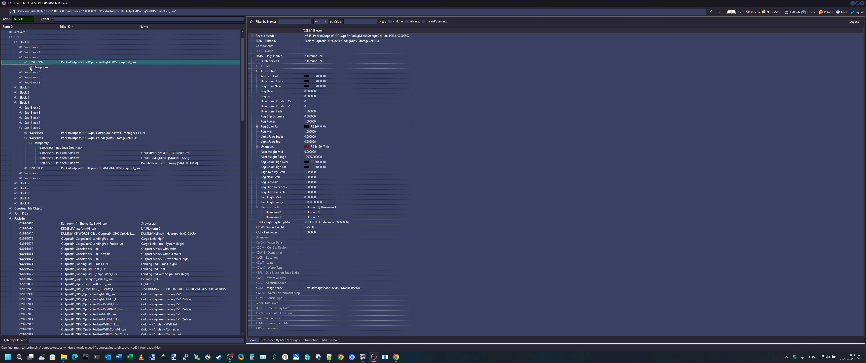
left_click(30, 67)
left_click(42, 67)
left_click(102, 72)
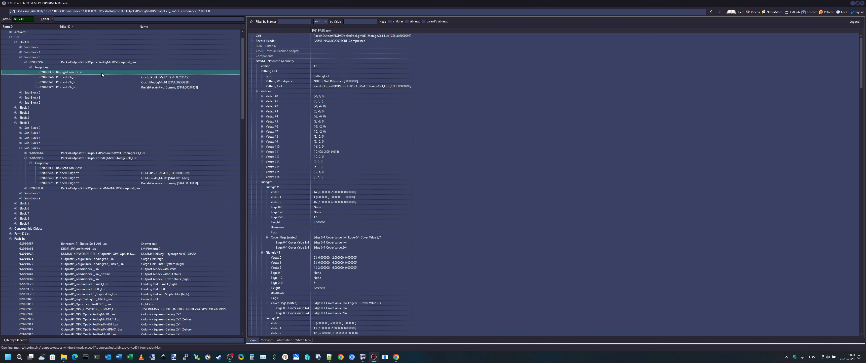
Compare this Navigation Mesh with the one in the OphExtPodLgMid01 storage cell, from the vertices through the grid arrays.
left_click(85, 168, "ctrl")
right_click(88, 170)
left_click(131, 172)
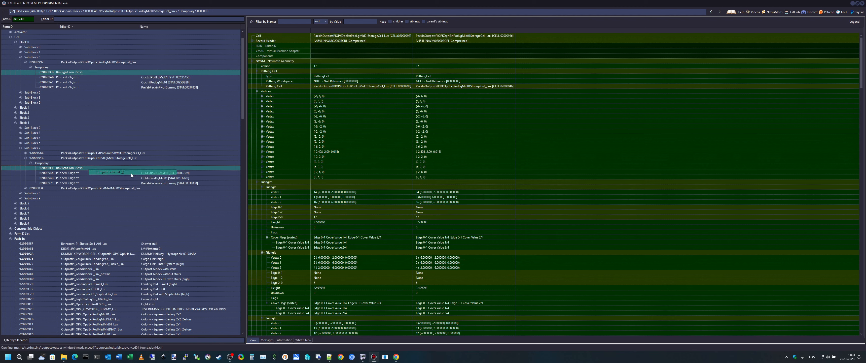
scroll(533, 179, "down", 20)
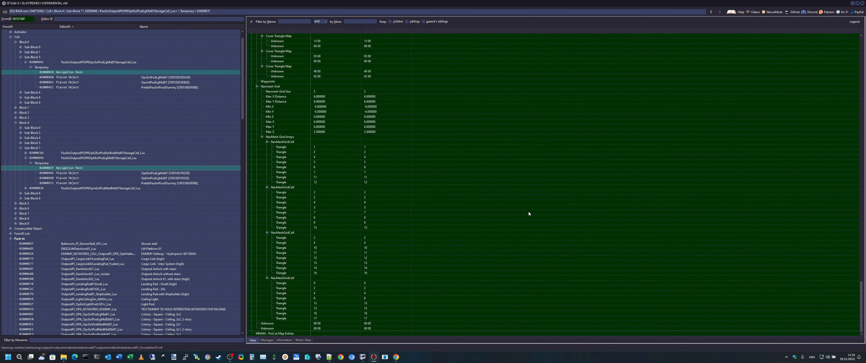
scroll(532, 209, "up", 20)
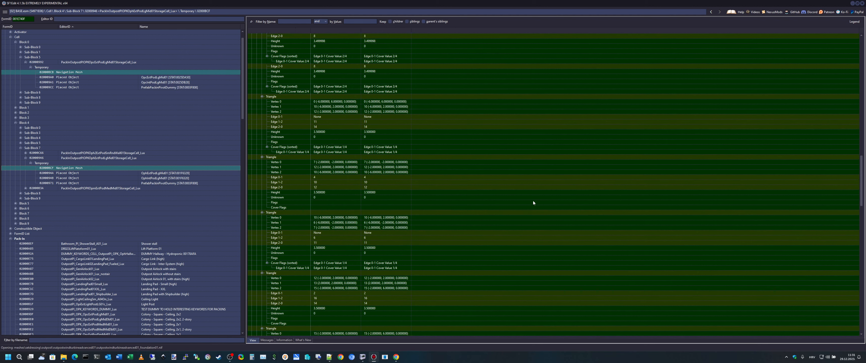
scroll(521, 201, "up", 15)
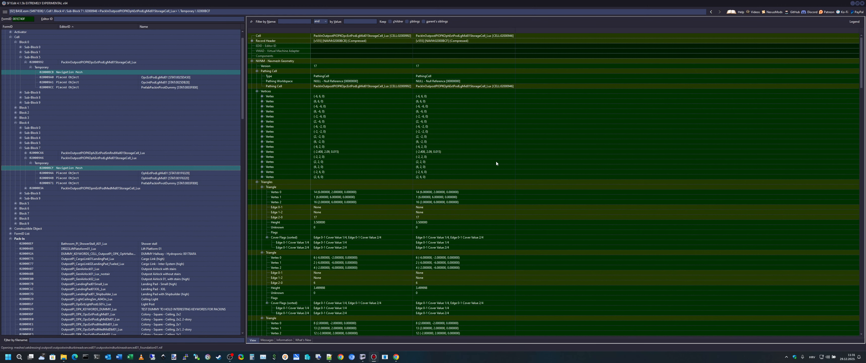
View each of the two Navigation Mesh records singly, plus the first Placed Object in the Colony ceiling's storage cell.
left_click(49, 68)
left_click(62, 72)
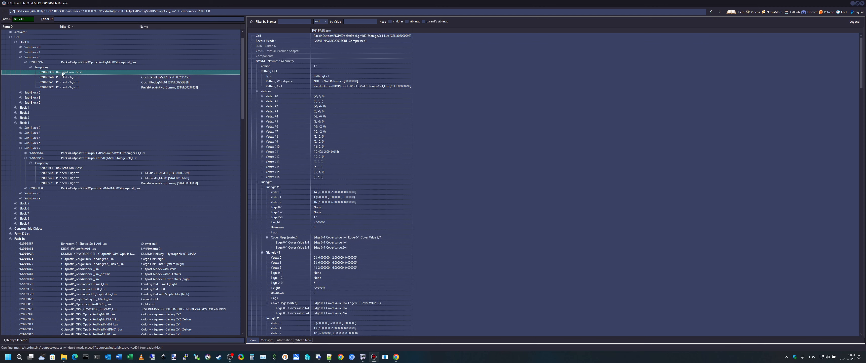
left_click(72, 168)
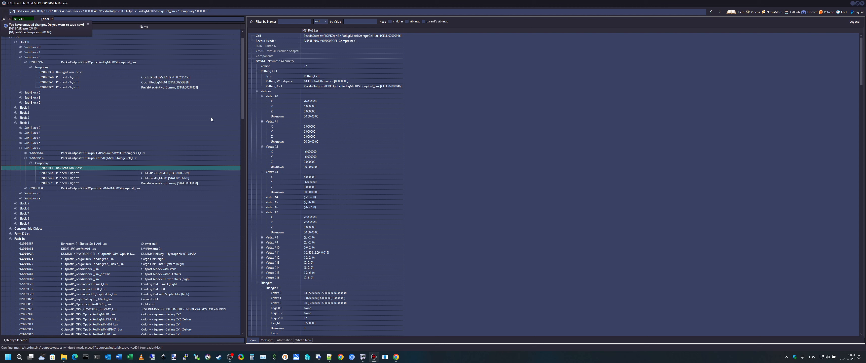
left_click(157, 77)
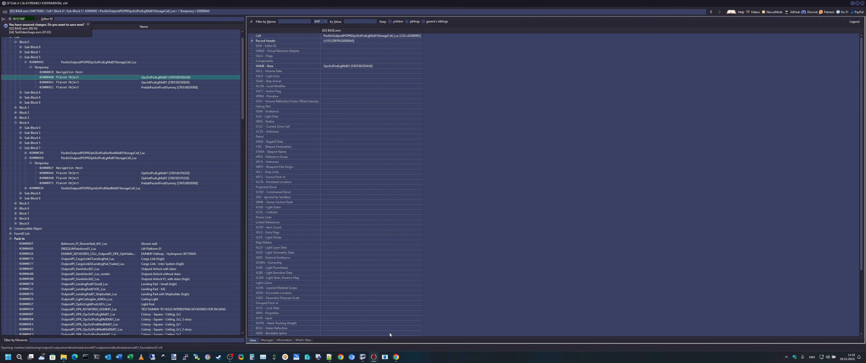
Switch to NifSkope and inspect the foundation's last BSGeometry block and its BSLightingShaderProperty.
left_click(363, 356)
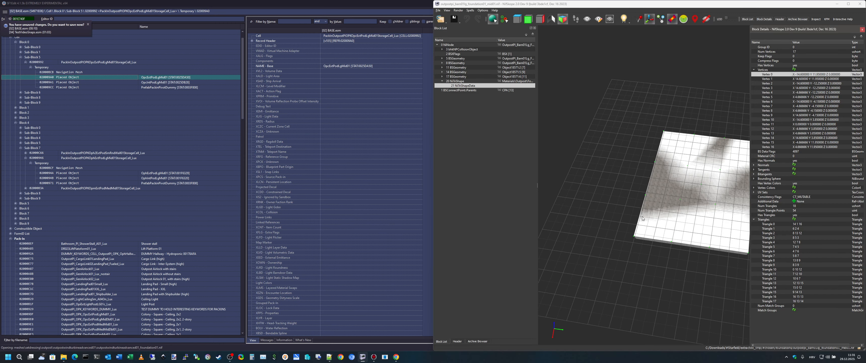
left_click_drag(688, 273, 658, 261)
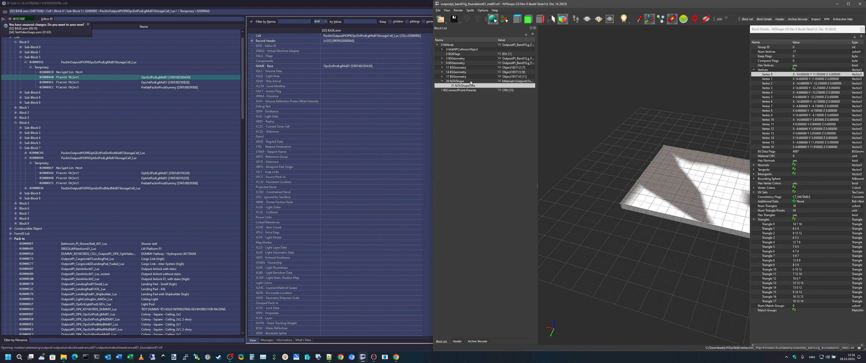
left_click(455, 77)
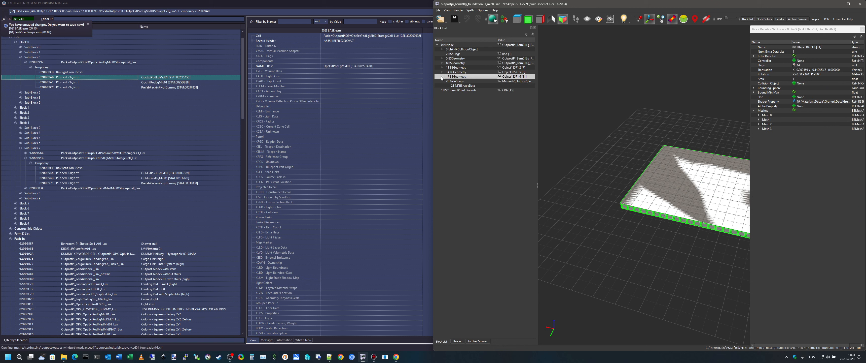
left_click(443, 77)
left_click(487, 84)
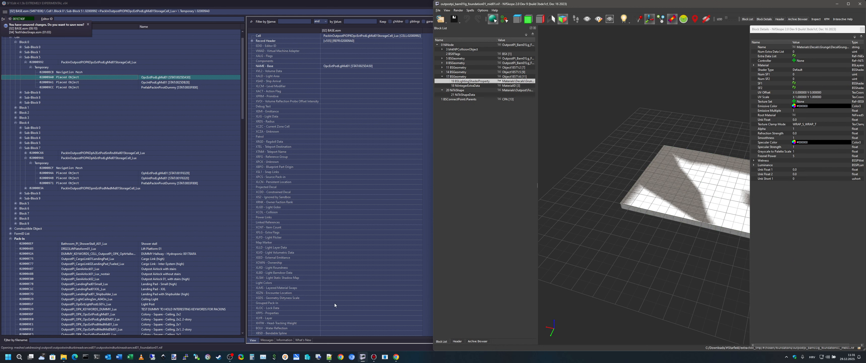
Open mat_names.txt in Notepad++ and widen the NifSkope window beside it, with the foundation viewed from above.
left_click(329, 357)
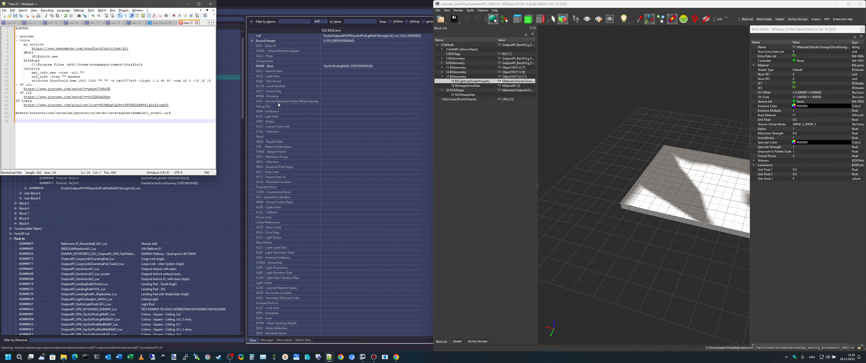
left_click(163, 23)
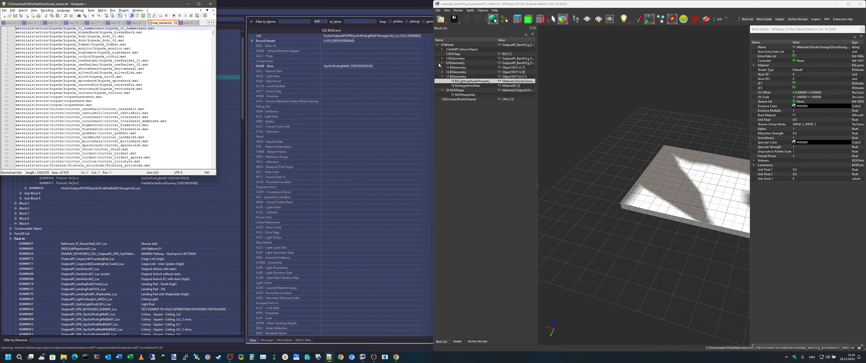
left_click_drag(433, 98, 238, 101)
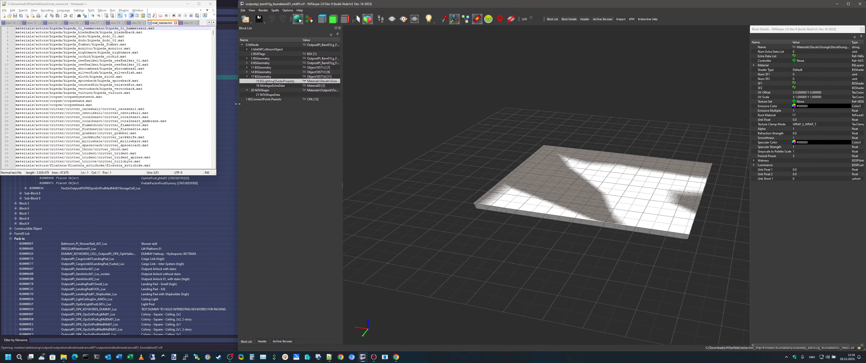
left_click_drag(635, 193, 636, 131)
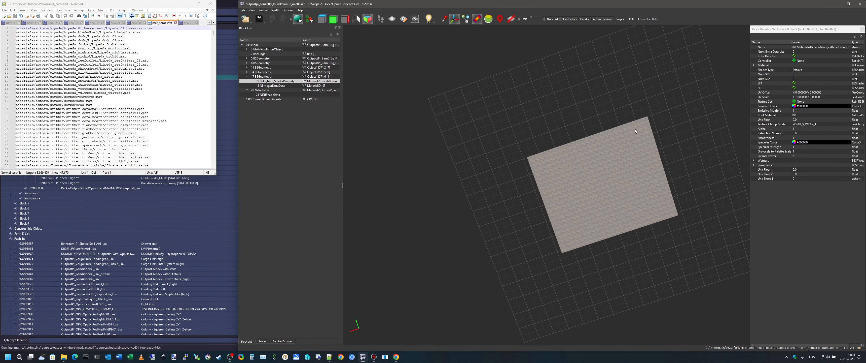
Expand the foundation's first BSGeometry block and open the material name of its BSLightingShaderProperty for editing.
left_click(275, 77)
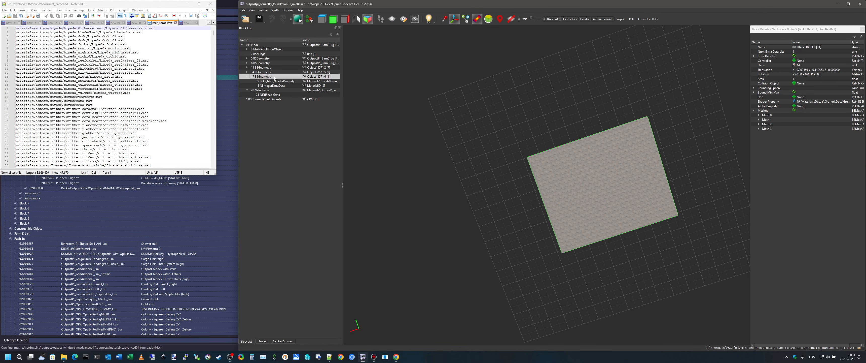
key("Up")
key("Up")
key("Up")
key("Up")
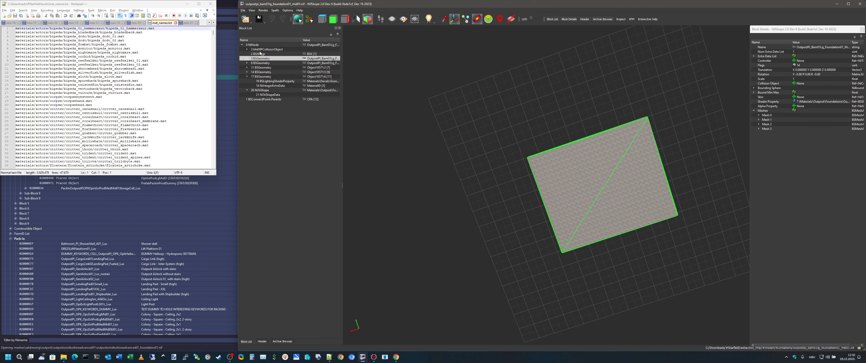
left_click(247, 58)
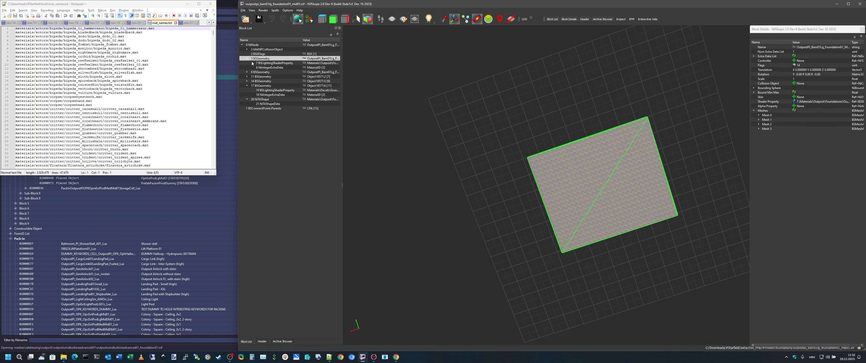
left_click(278, 64)
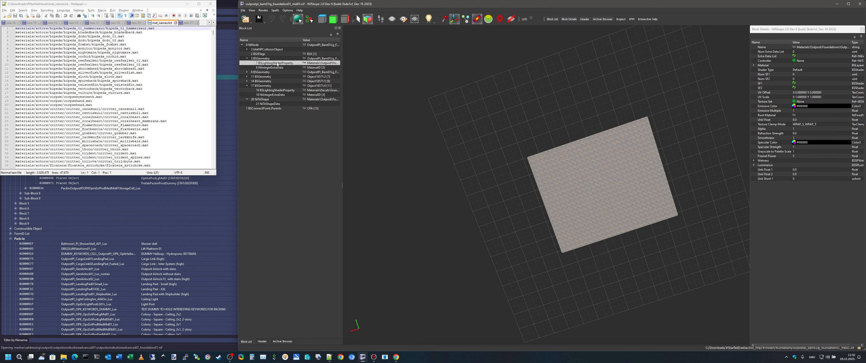
left_click(795, 47)
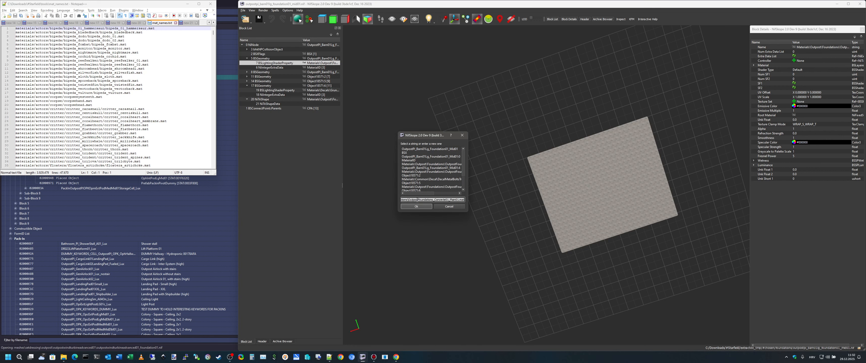
left_click_drag(414, 199, 452, 202)
Search mat_names.txt for "blue" and copy the full path of the first matching Akila material.
left_click(122, 104)
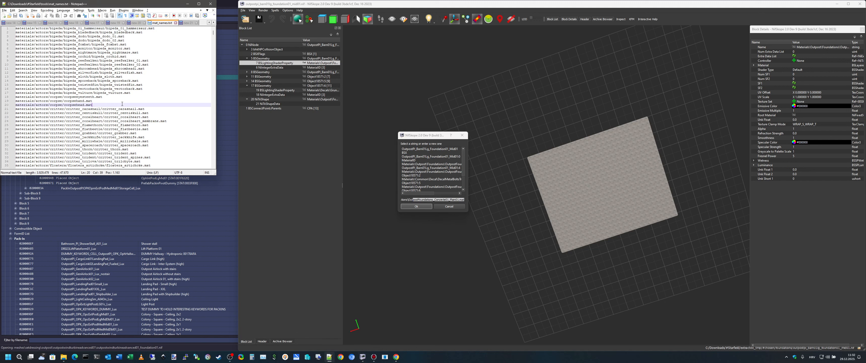
key("ctrl+shift+Left")
key("ctrl+f")
type("blue")
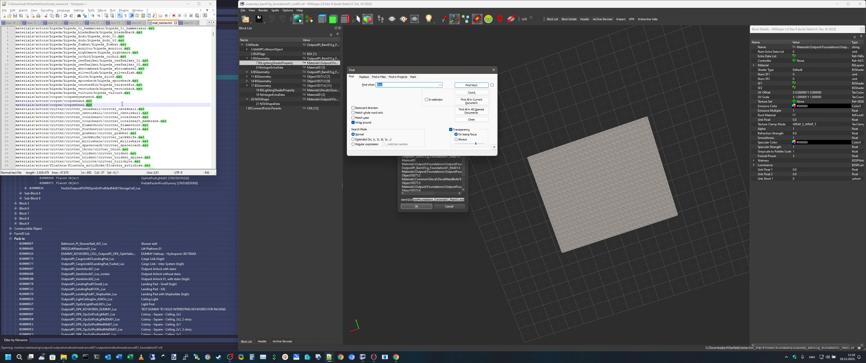
key("Return")
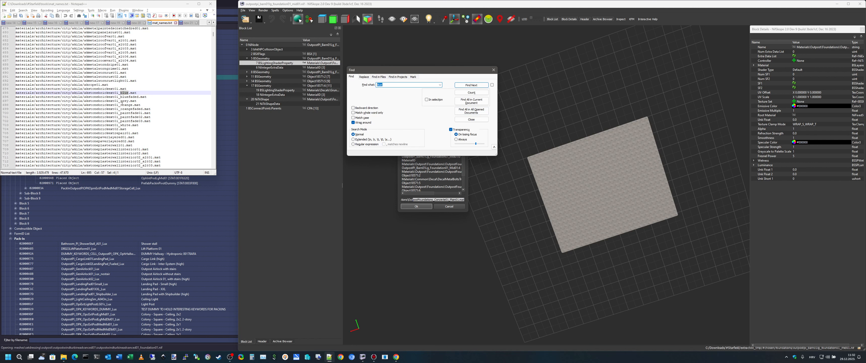
left_click(137, 92)
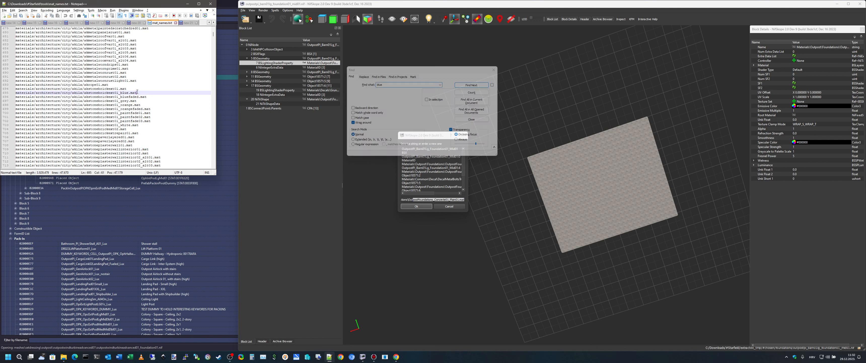
left_click_drag(137, 92, 2, 91)
key("ctrl+c")
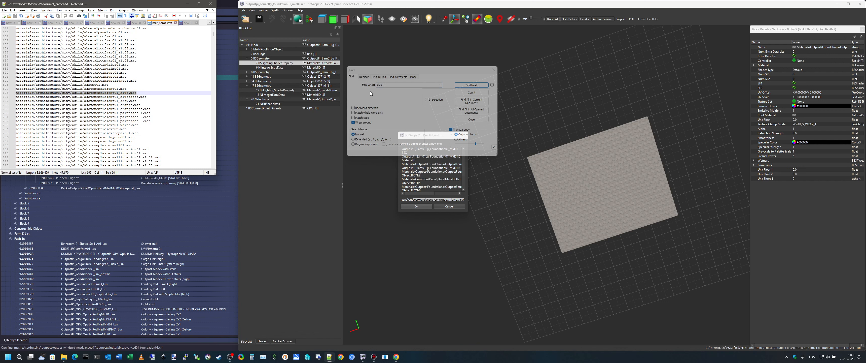
Replace the material name of the foundation's first BSLightingShaderProperty with the copied blue Akila material path and view the surface.
left_click(493, 70)
left_click(437, 200)
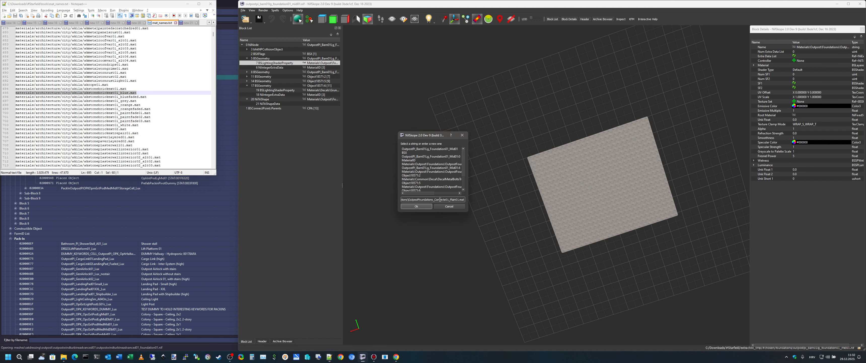
key("ctrl+a")
key("ctrl+v")
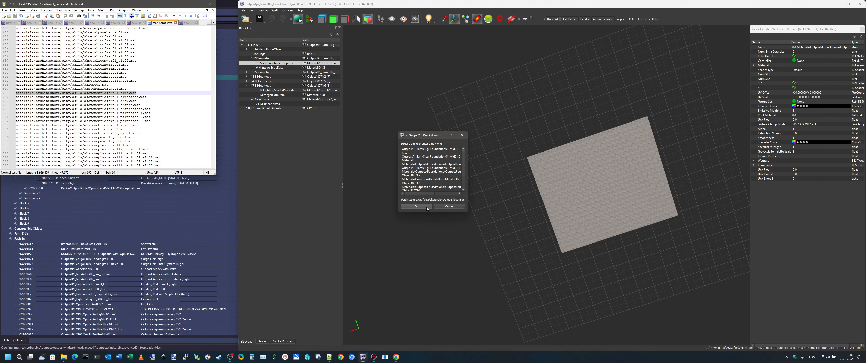
left_click(417, 206)
left_click_drag(575, 218, 632, 207)
scroll(627, 216, "up", 4)
scroll(623, 206, "up", 5)
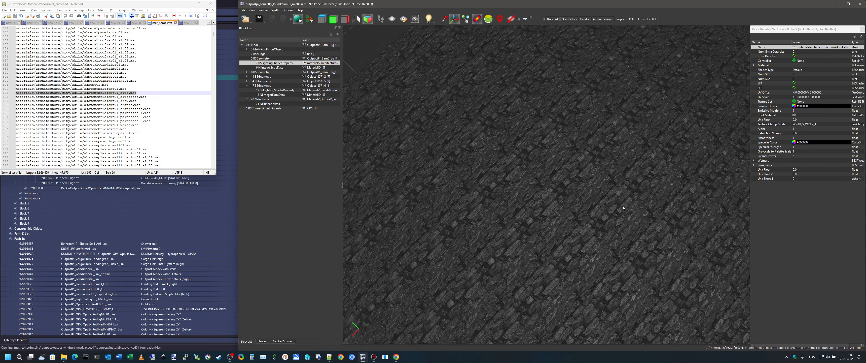
scroll(623, 206, "down", 8)
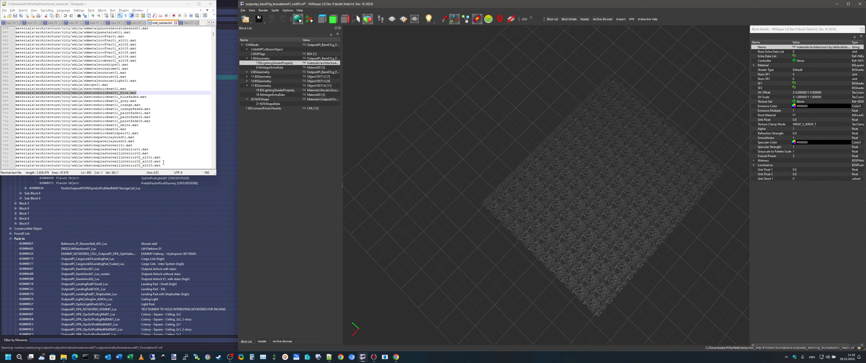
Search mat_names.txt for "towel" and read the material names around the matches.
left_click(153, 116)
double_click(152, 116)
key("ctrl+f")
type("t")
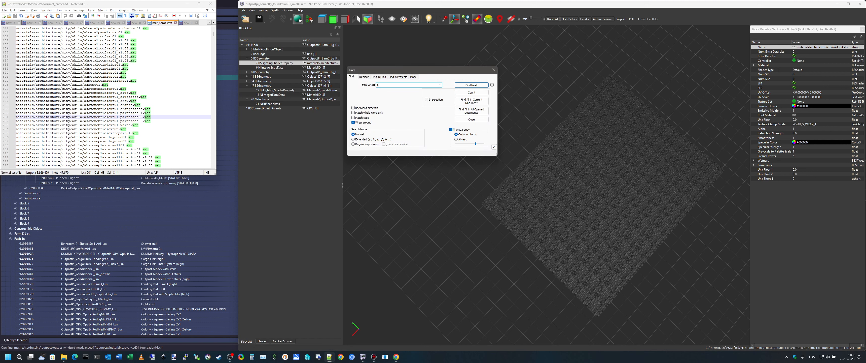
key("Return")
key("Return")
key("Return")
key("Return")
key("Return")
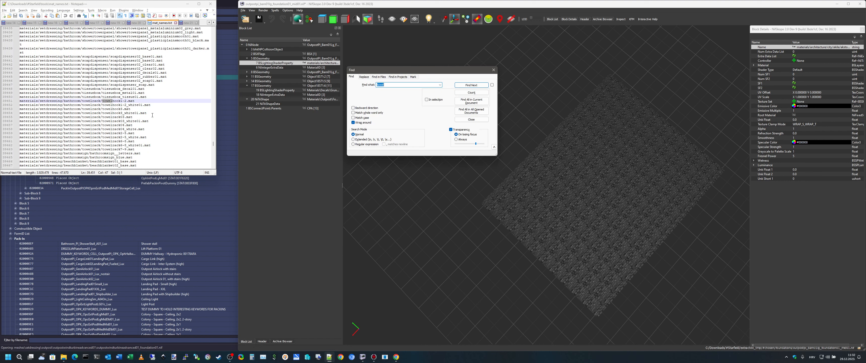
left_click(147, 161)
left_click(419, 119)
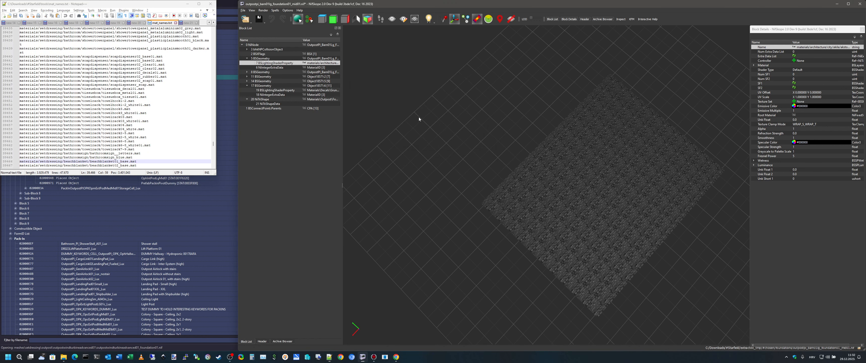
scroll(123, 162, "down", 3)
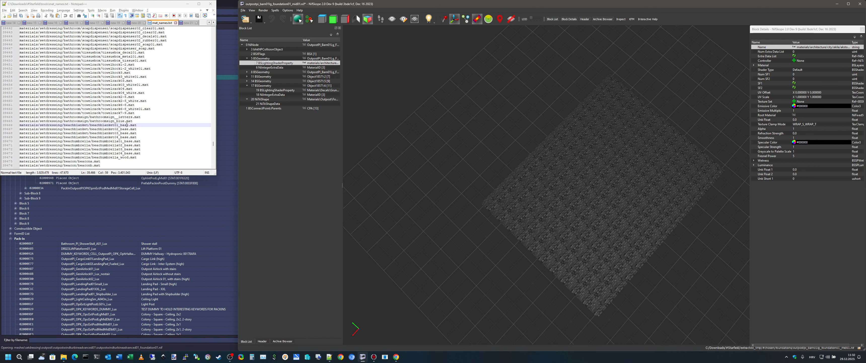
List all occurrences of "towel" in mat_names.txt and look through the bath towel materials.
double_click(138, 145)
key("ctrl+f")
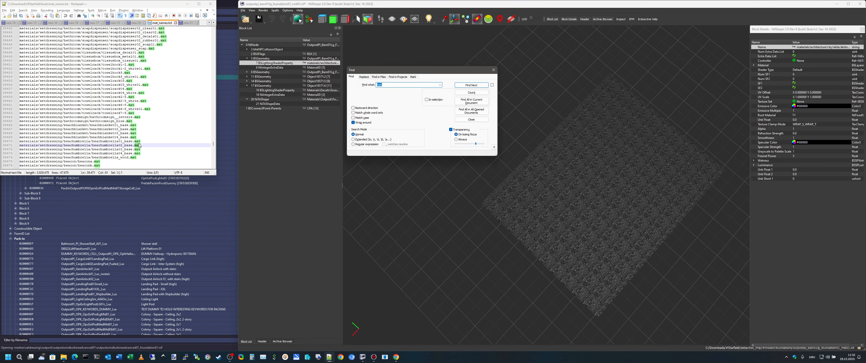
type("towel")
key("Return")
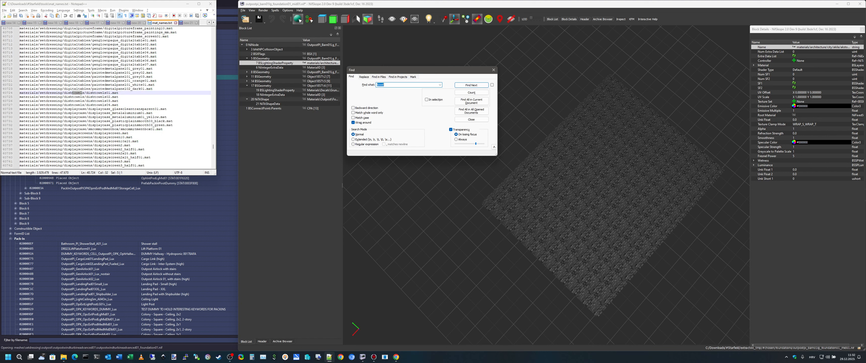
left_click(471, 101)
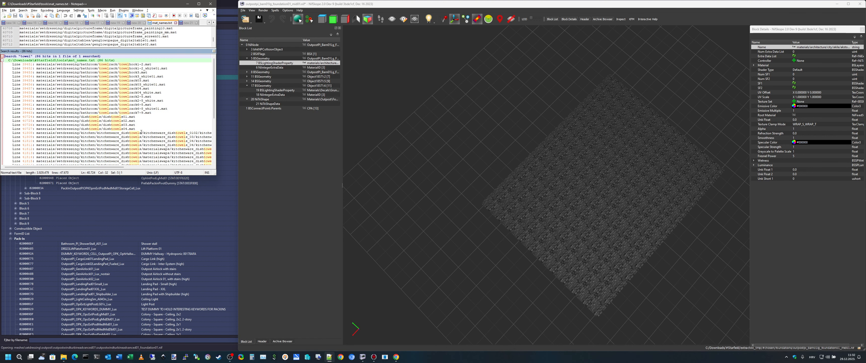
scroll(138, 124, "down", 10)
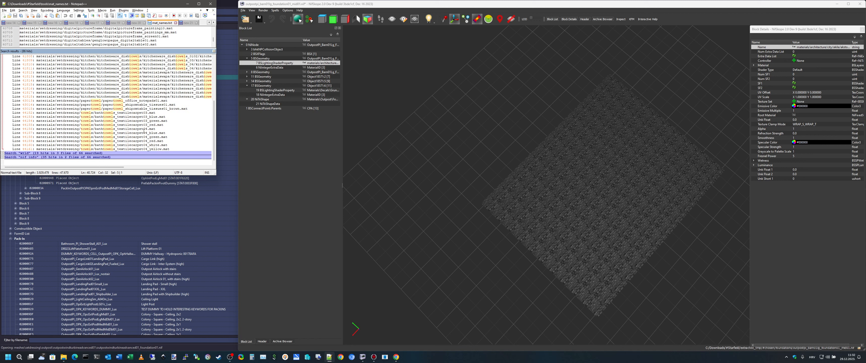
Copy the full path of bathtowels_textilecarpet03_green.mat from the search results.
left_click(134, 124)
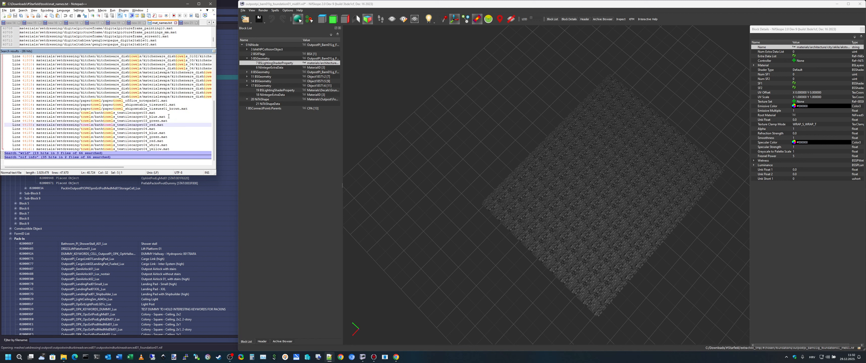
left_click_drag(169, 116, 37, 115)
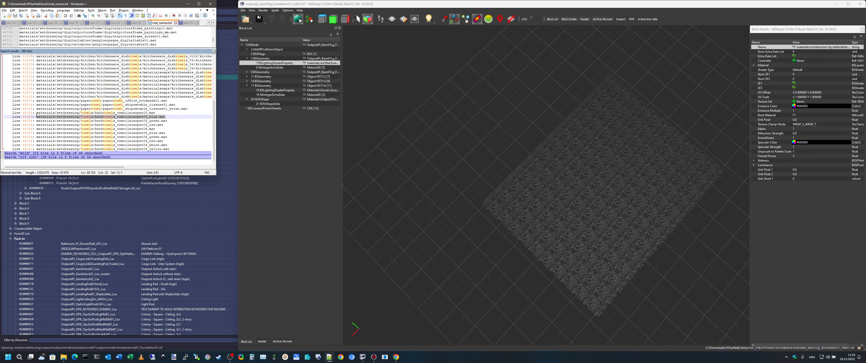
left_click_drag(170, 120, 37, 121)
key("ctrl+c")
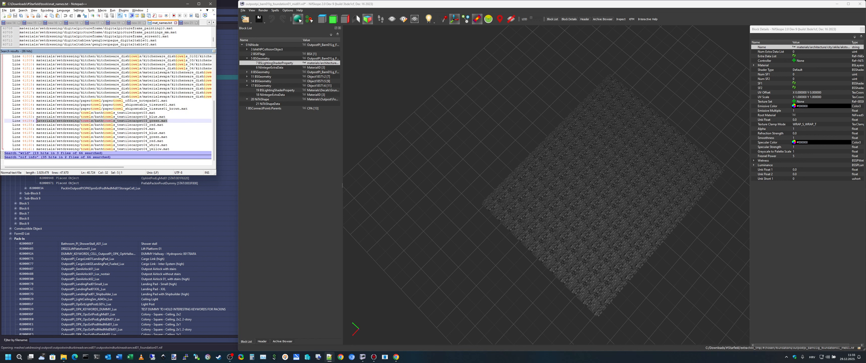
Set the shader property's material name in NifSkope to the copied bathtowels_textilecarpet03_green.mat path.
left_click(794, 47)
key("ctrl+v")
left_click(417, 206)
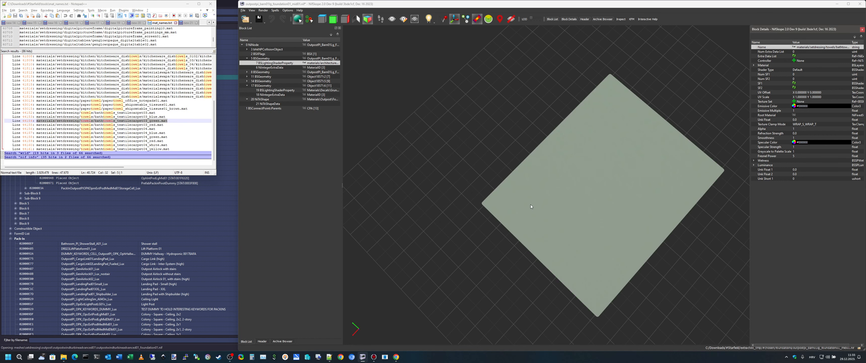
left_click_drag(531, 206, 606, 242)
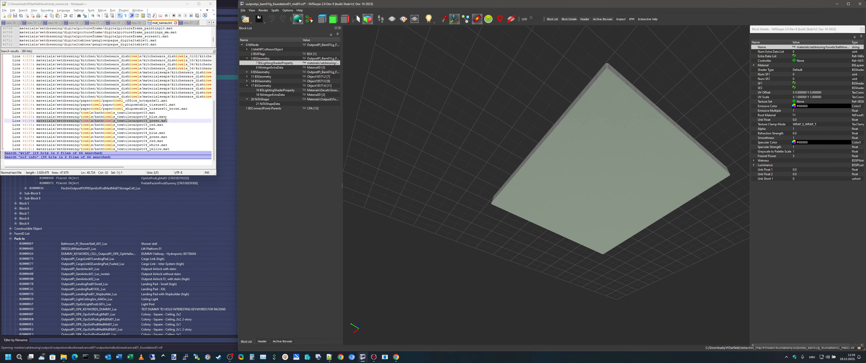
Examine the green towel material on the foundation's surface up close and from several angles.
left_click_drag(167, 133, 37, 133)
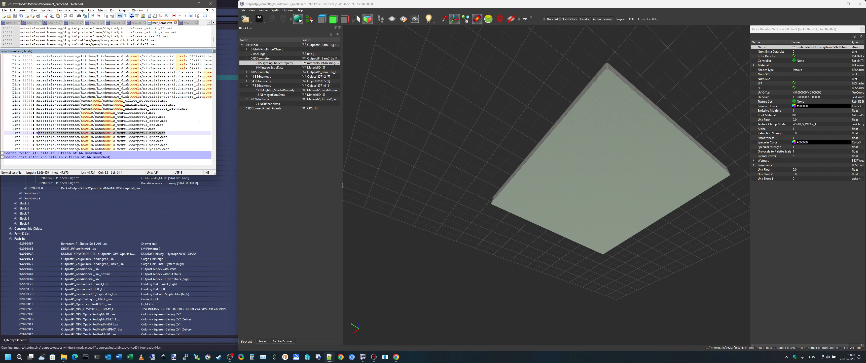
scroll(199, 120, "up", 2)
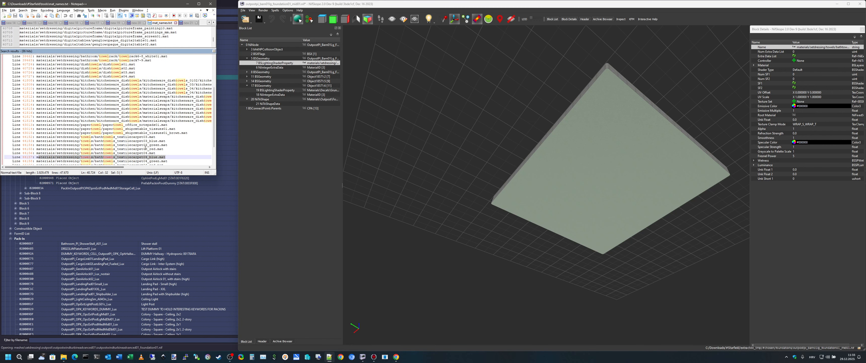
left_click_drag(642, 156, 550, 193)
scroll(615, 135, "up", 5)
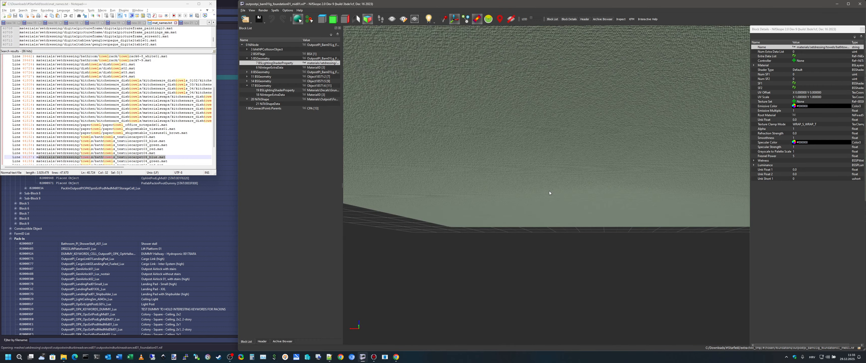
scroll(531, 89, "down", 2)
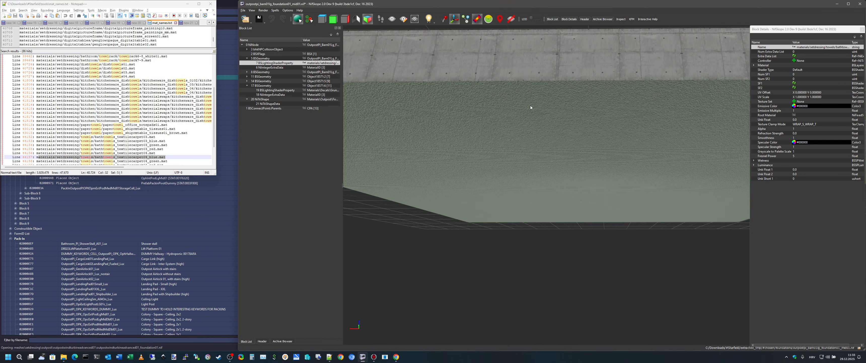
scroll(530, 105, "up", 2)
left_click_drag(530, 105, 537, 93)
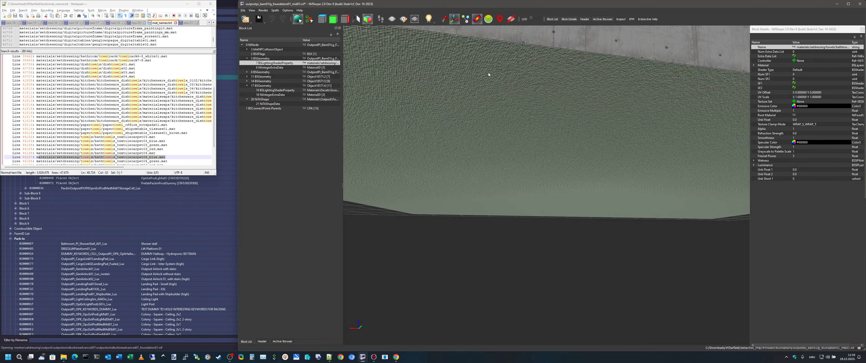
scroll(488, 66, "up", 2)
left_click_drag(486, 65, 500, 59)
scroll(499, 59, "down", 1)
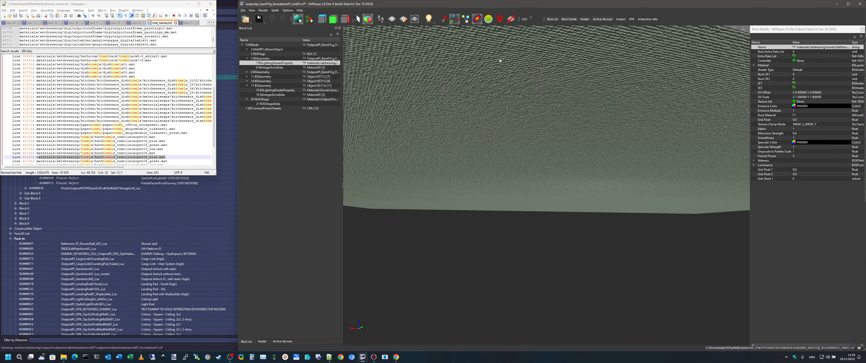
scroll(507, 111, "down", 5)
left_click_drag(556, 140, 559, 167)
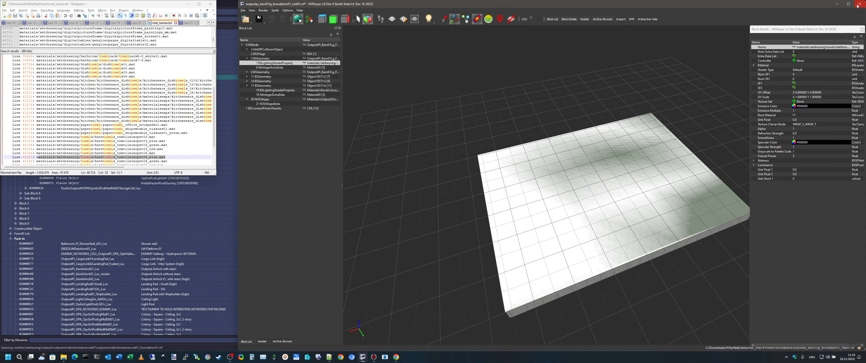
left_click_drag(844, 35, 821, 35)
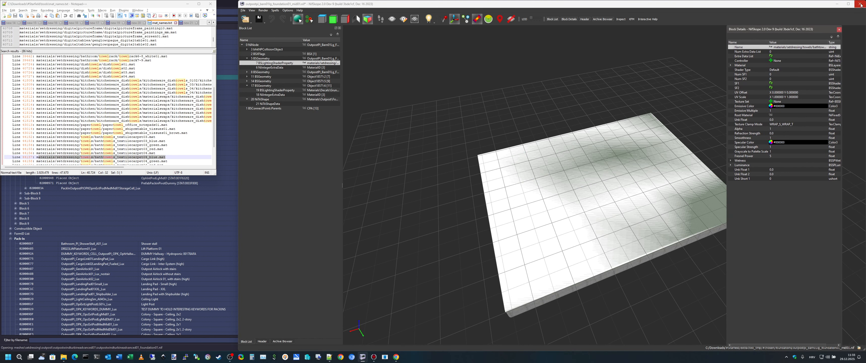
Switch to File Explorer and look through the #chosen folder and its pod subfolder.
left_click(63, 357)
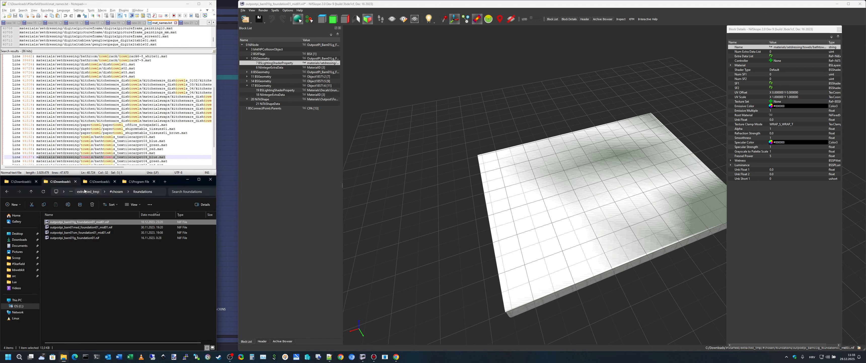
left_click(117, 191)
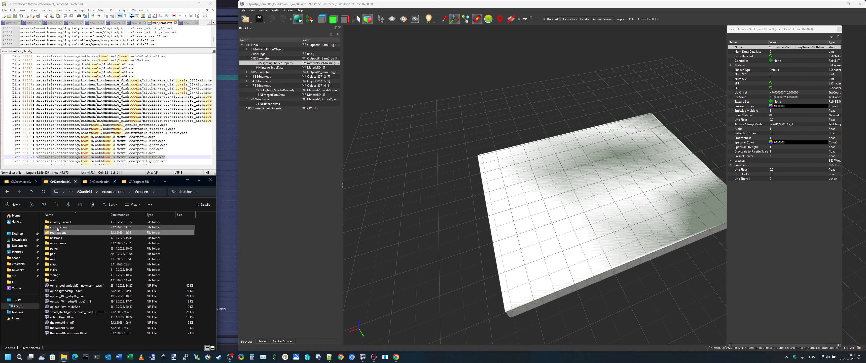
double_click(67, 254)
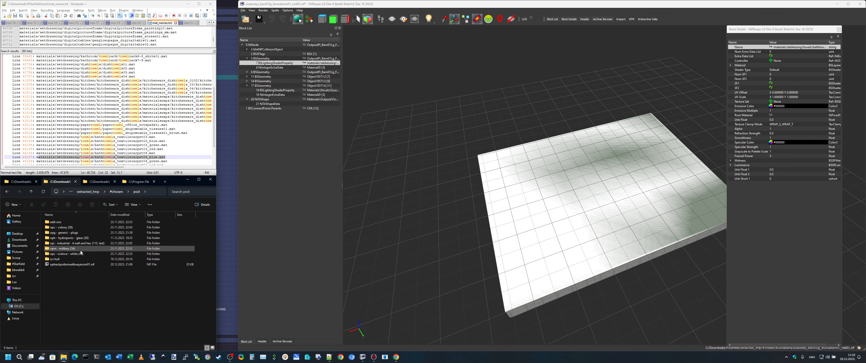
left_click(84, 239)
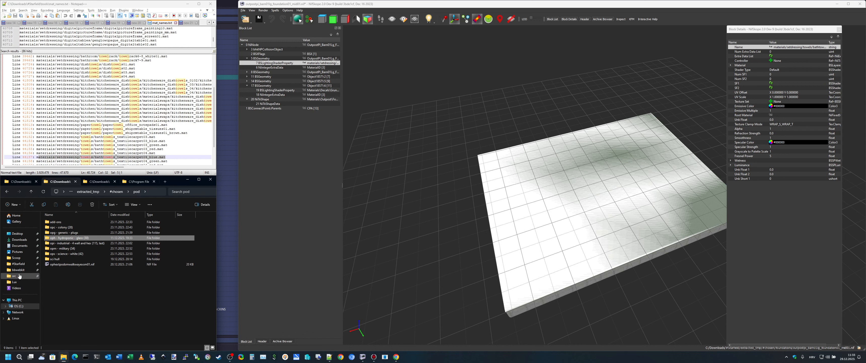
Go from the #Starfield folder to the game's Data folder and look inside meshes\Lux.
left_click(18, 264)
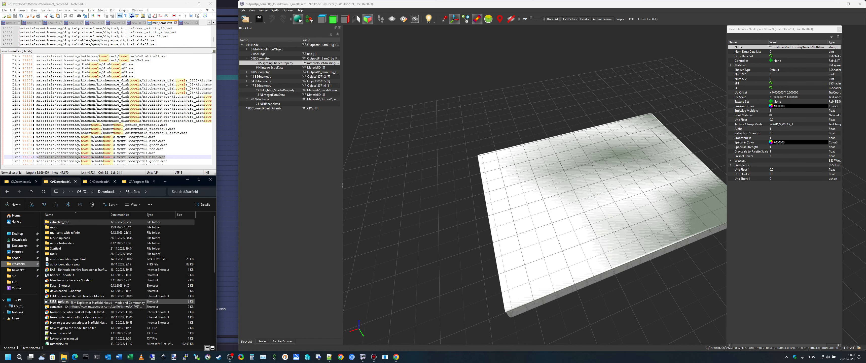
double_click(59, 285)
left_click(61, 215)
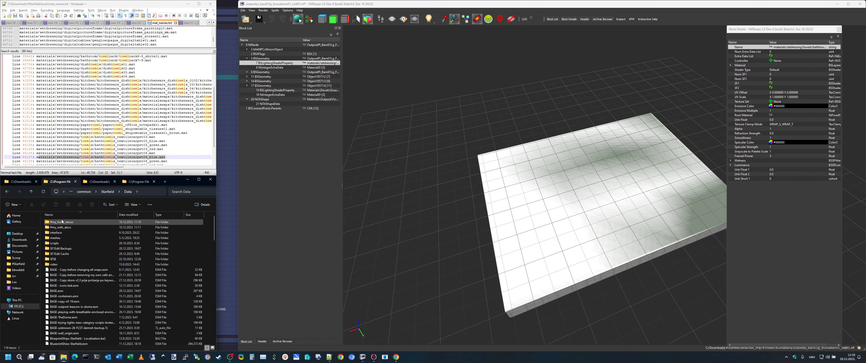
double_click(55, 239)
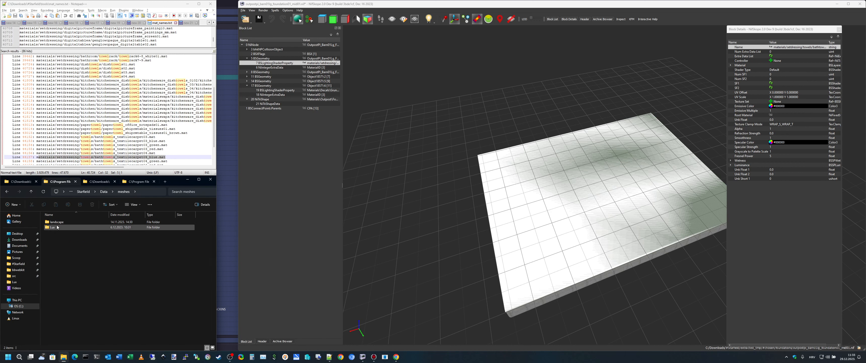
double_click(53, 228)
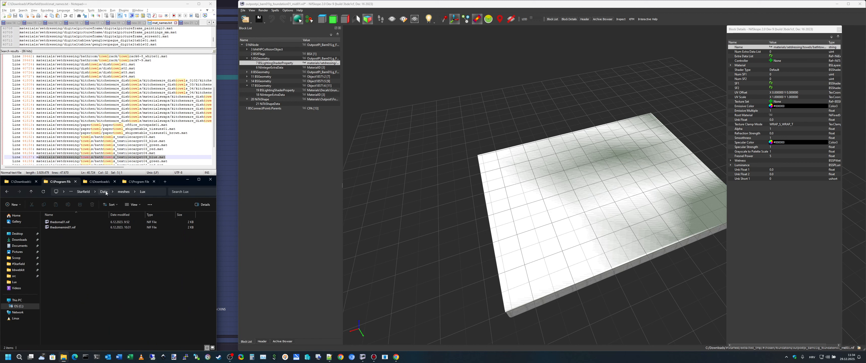
Go to the #Starfield folder in My Games and open its Data\Meshes\Lux\outposthydroponic2\exteriors\pod subfolder.
left_click(19, 263)
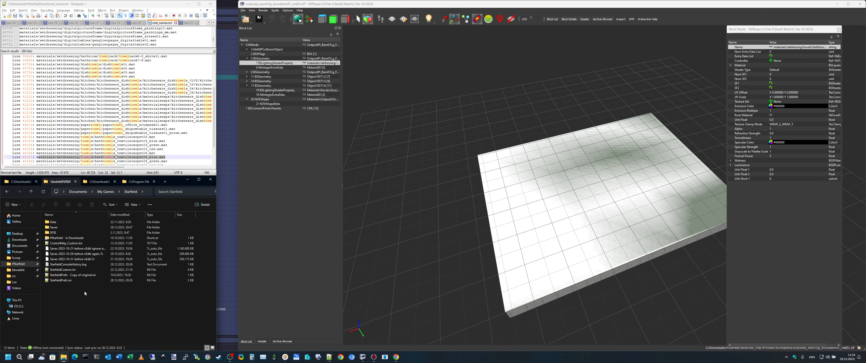
double_click(53, 222)
double_click(55, 228)
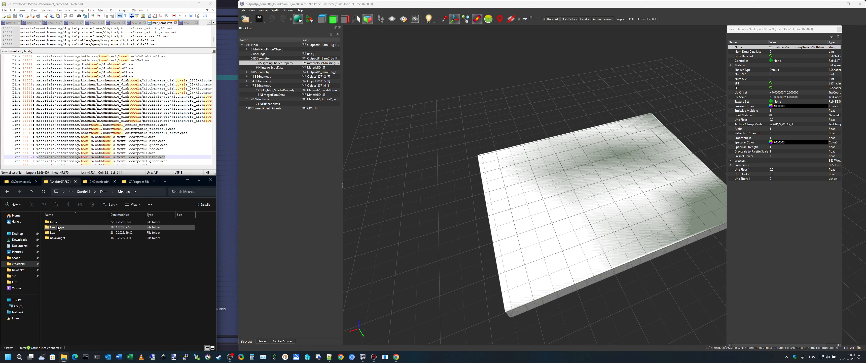
double_click(53, 233)
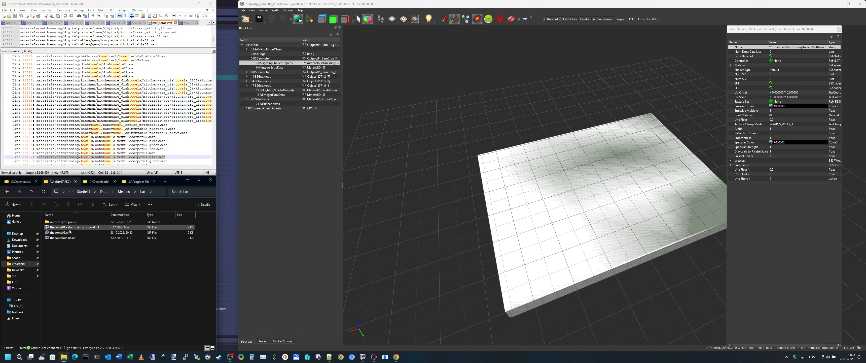
double_click(64, 222)
double_click(56, 222)
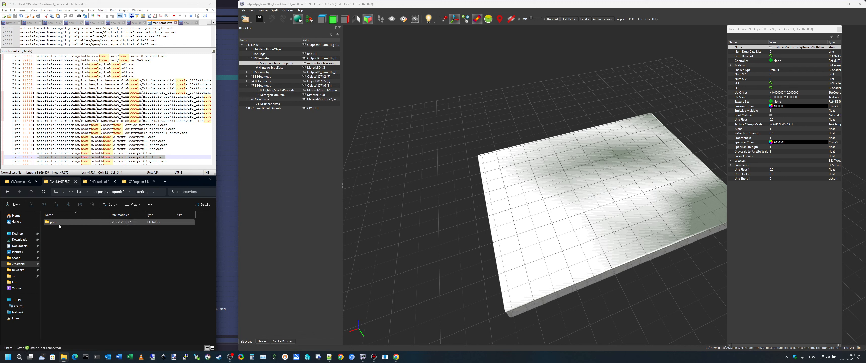
left_click(56, 223)
double_click(56, 222)
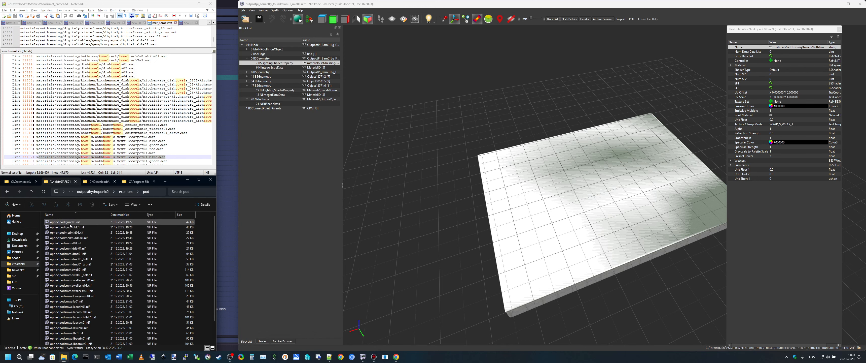
Load the first NIF file of the pod folder, the large ceiling piece, into NifSkope and examine it from several angles.
left_click_drag(64, 222, 527, 205)
left_click_drag(607, 234, 625, 261)
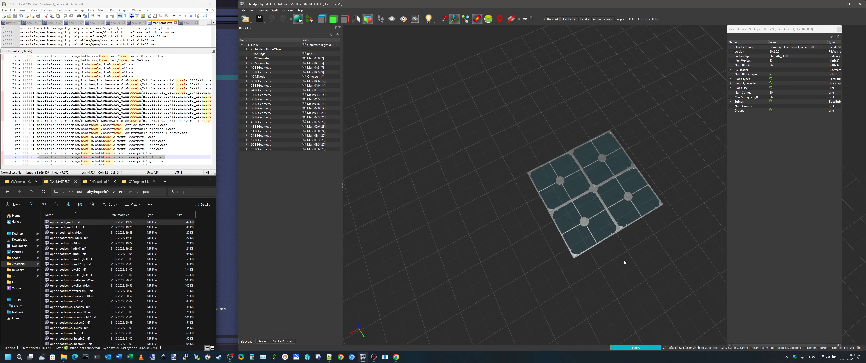
scroll(625, 260, "up", 5)
mouse_move(646, 215)
left_mouse_down()
mouse_move(635, 258)
mouse_move(641, 238)
mouse_move(585, 250)
mouse_move(456, 249)
left_mouse_up()
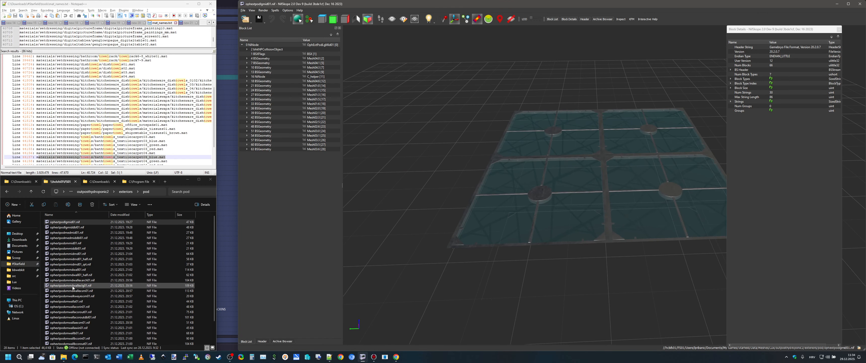
Load the wall mesh with the large door opening from the pod folder into NifSkope and examine its frame up close.
left_click_drag(80, 287, 478, 219)
mouse_move(651, 239)
left_mouse_down()
mouse_move(599, 255)
mouse_move(660, 236)
mouse_move(648, 251)
left_mouse_up()
scroll(657, 238, "up", 3)
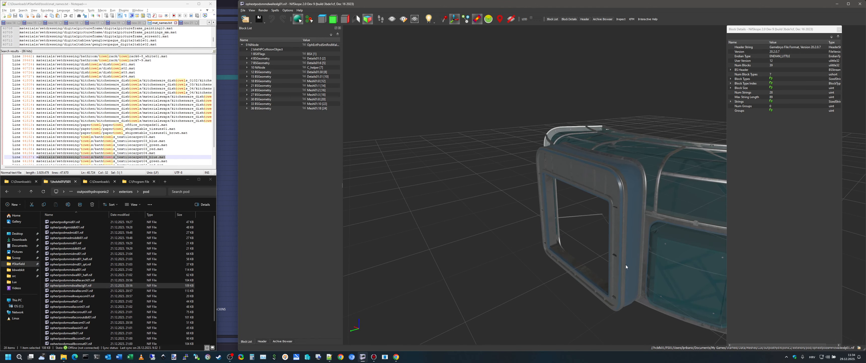
Load the outer corner wall mesh from the pod folder into NifSkope and examine its glass and framing.
left_click_drag(101, 312, 521, 249)
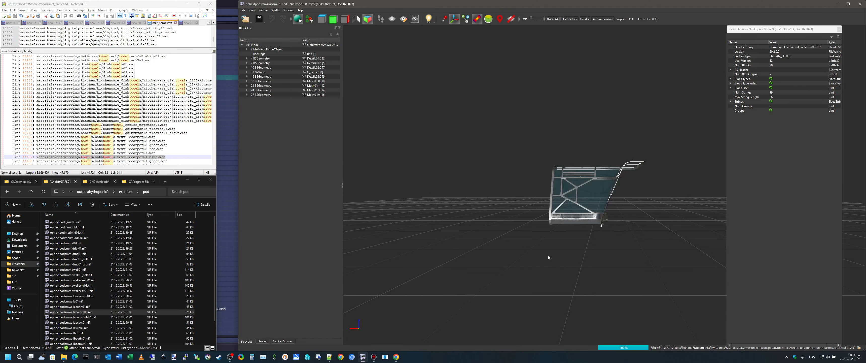
left_click_drag(618, 251, 585, 268)
scroll(635, 208, "up", 5)
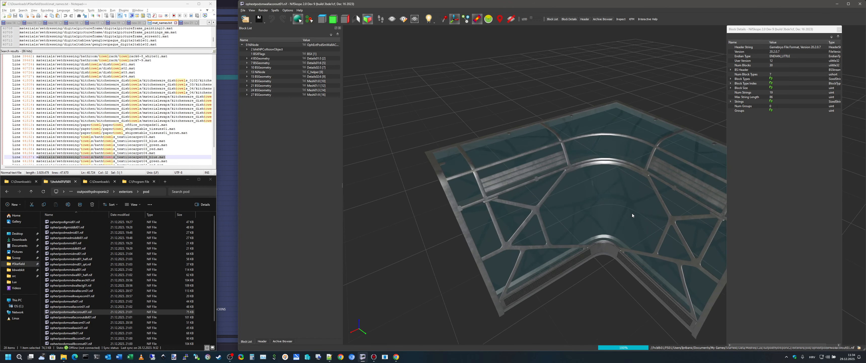
scroll(152, 294, "down", 2)
Load the full wall B mesh from the pod folder into NifSkope and examine it at an angle.
left_click_drag(67, 310, 606, 244)
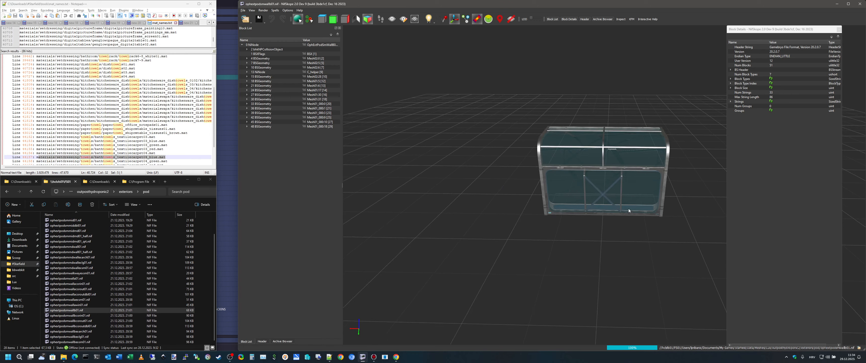
scroll(629, 209, "up", 3)
left_click_drag(629, 208, 609, 209)
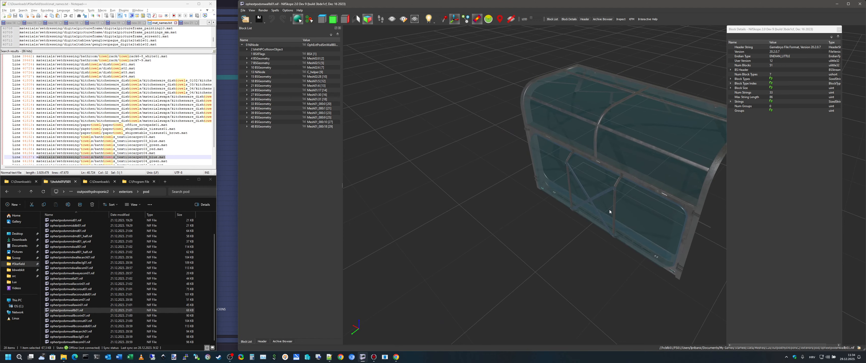
Switch to SF1Edit and collapse the Cell group of BASE.esm to reach its Pack-In records.
left_click(220, 234)
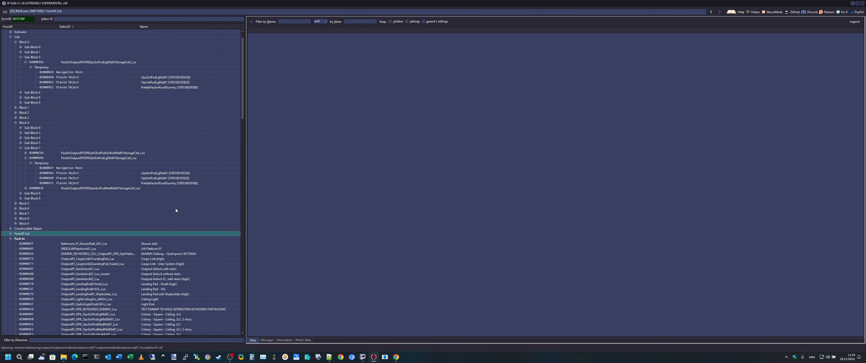
scroll(112, 216, "up", 1)
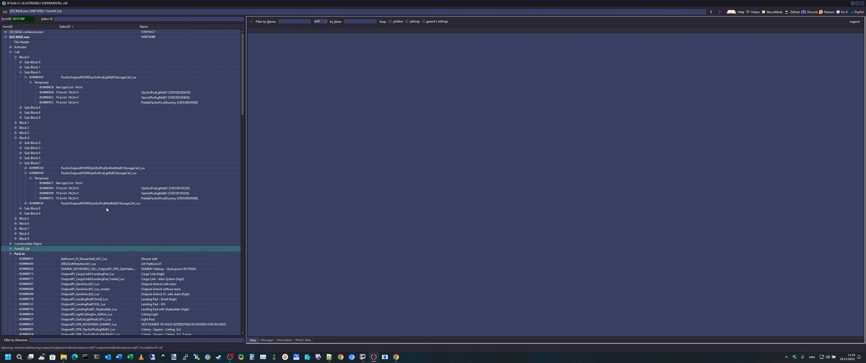
left_click(11, 52)
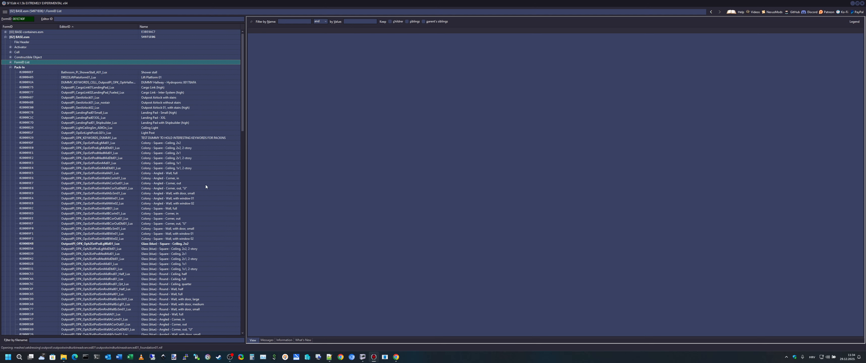
scroll(206, 185, "down", 2)
Try to apply the Create new part script to all Colony pack-in records, from Square - Ceiling, 2x2 through Square - Wall, with window 02.
left_click(168, 113)
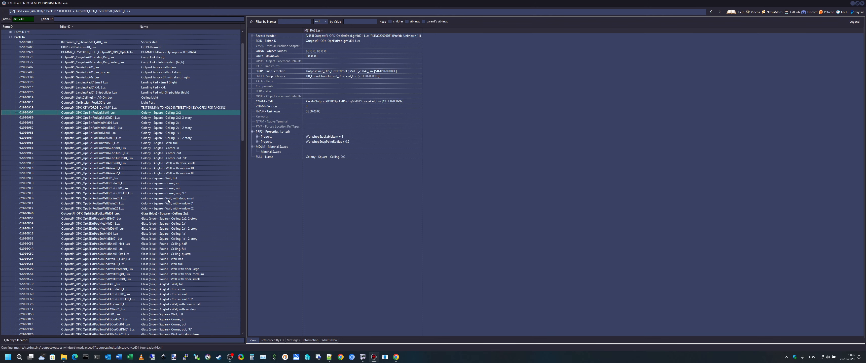
left_click(167, 208, "shift")
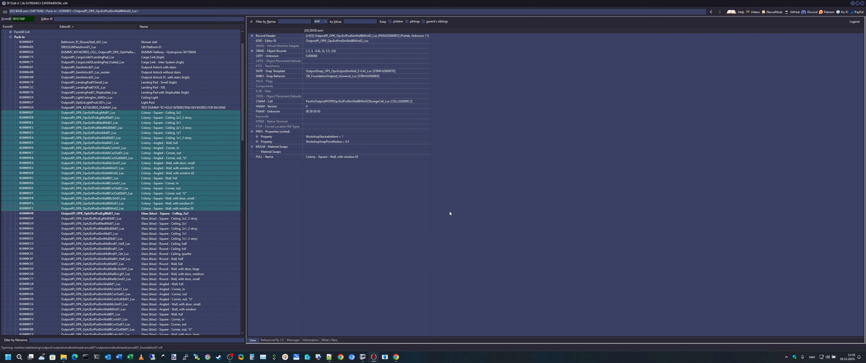
left_click(184, 123)
left_click(179, 113)
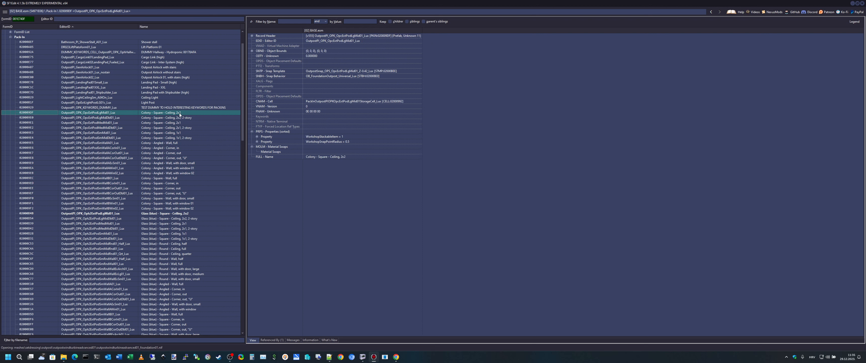
left_click(189, 209, "shift")
right_click(173, 150)
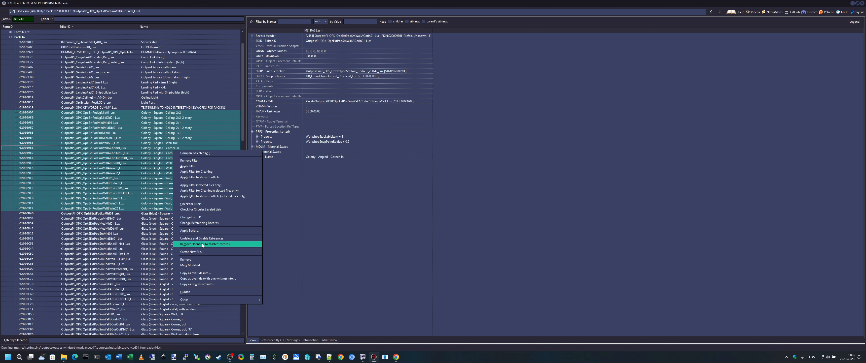
left_click(190, 230)
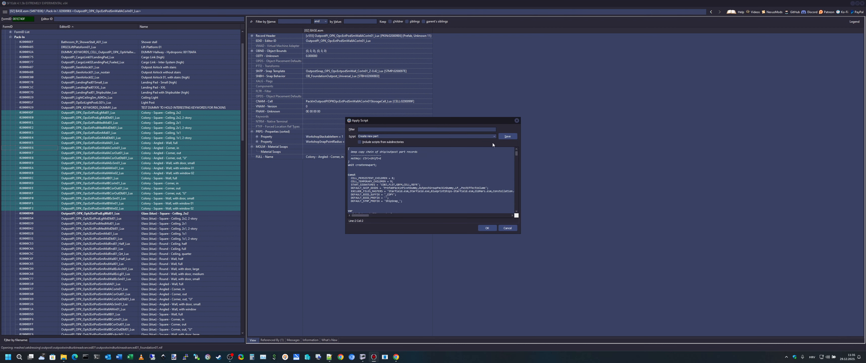
left_click(494, 136)
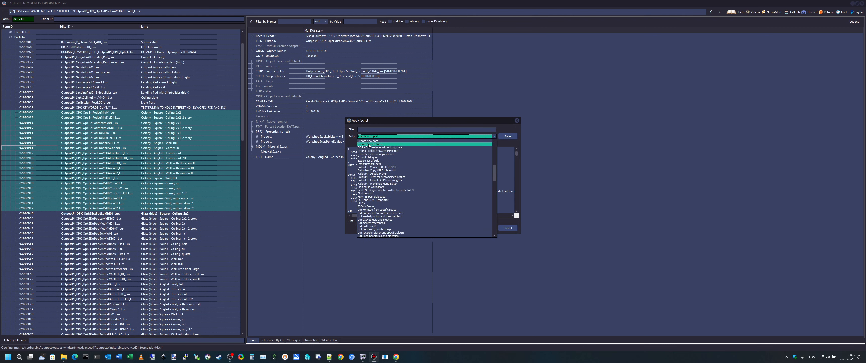
left_click(375, 141)
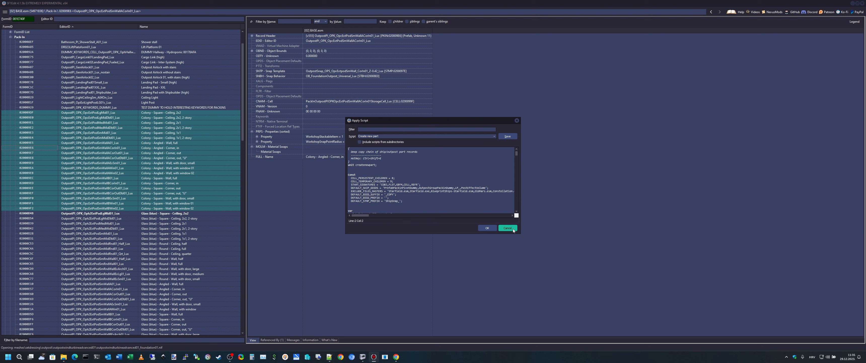
left_click(487, 227)
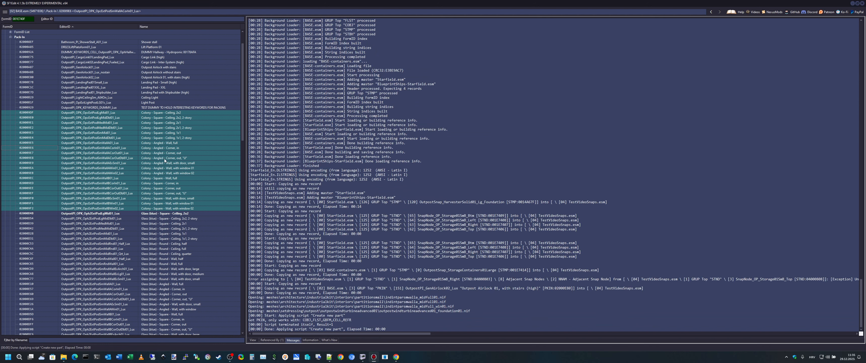
Expand the Constructible Object group of BASE.esm and select all co_Outpost_Foundations records.
scroll(157, 143, "up", 2)
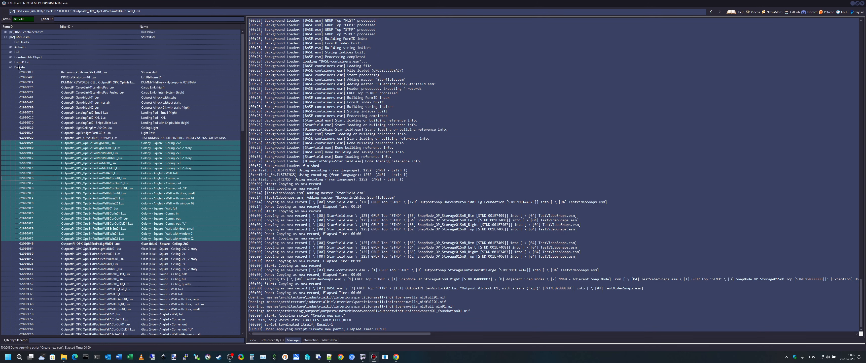
left_click(11, 57)
scroll(149, 139, "down", 10)
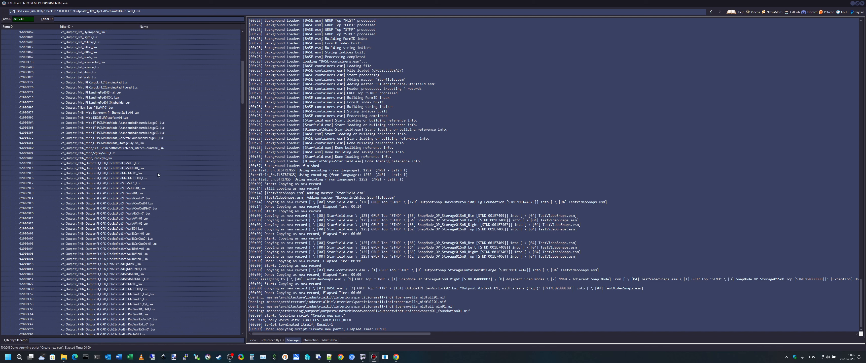
scroll(148, 128, "up", 9)
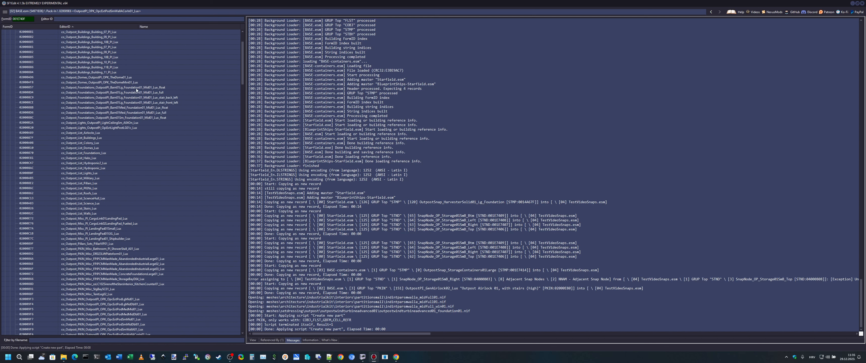
left_click(159, 88)
left_click(155, 117, "shift")
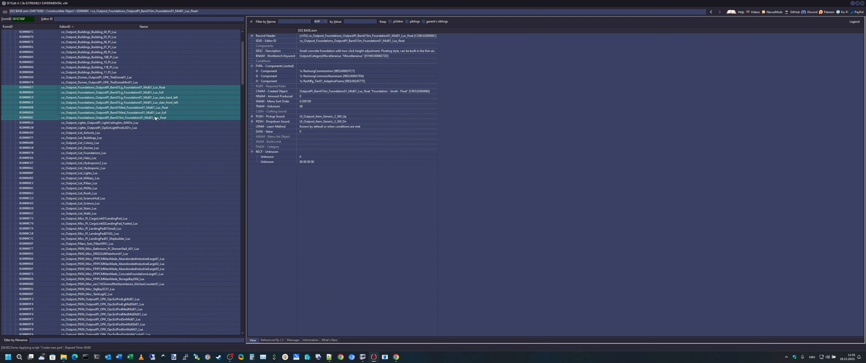
right_click(155, 117)
left_click(194, 218)
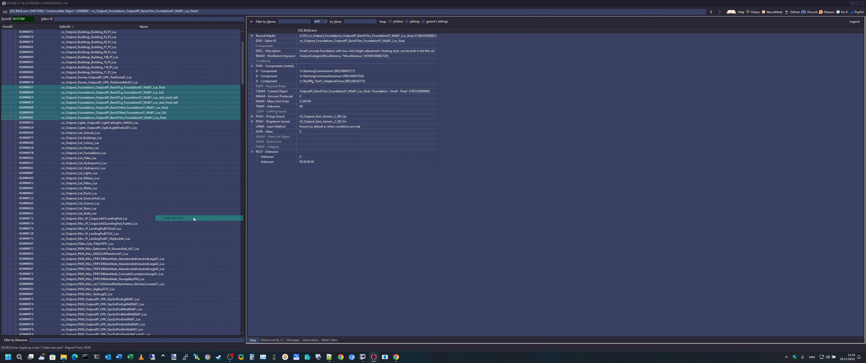
left_click(530, 251)
Run the Create new part script on the selected foundation records, add BASE.esm as a master of TestVideoSnaps.esm, and cancel at the script options.
right_click(155, 102)
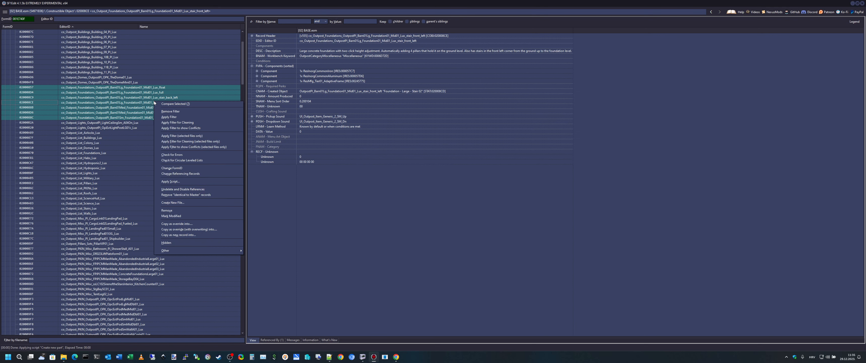
left_click(171, 183)
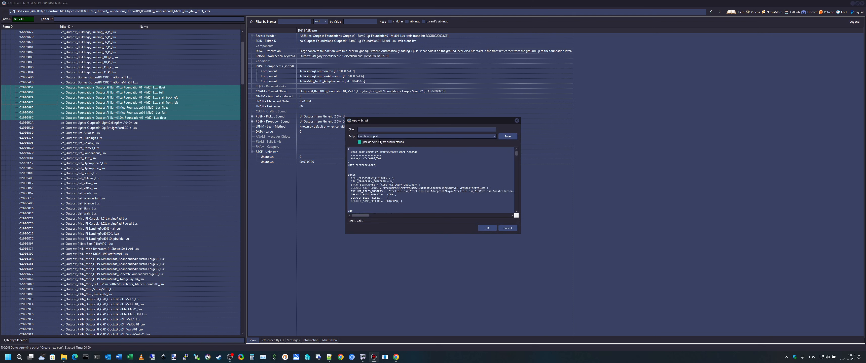
left_click(484, 226)
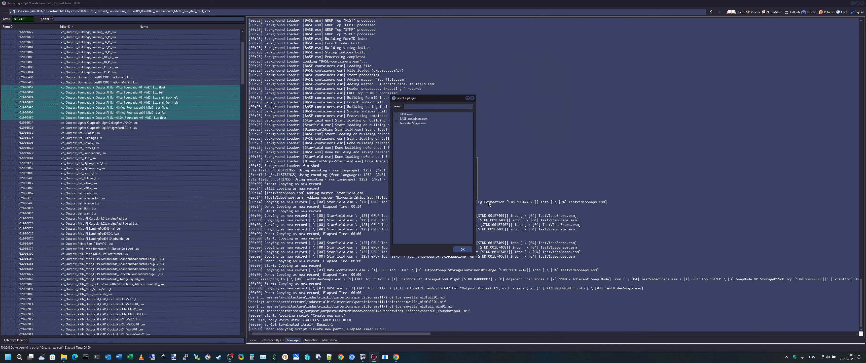
left_click(397, 114)
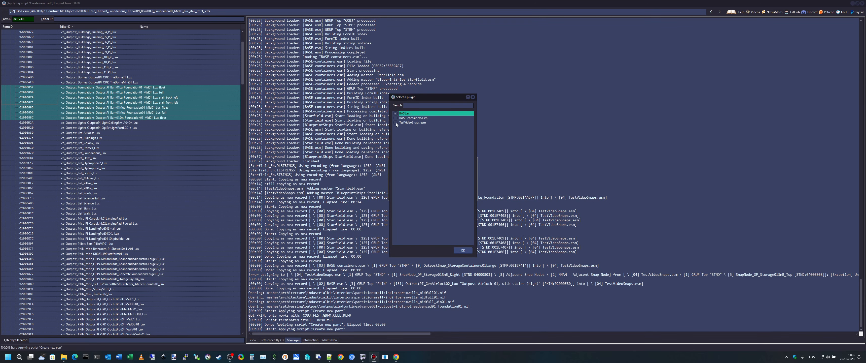
left_click(463, 250)
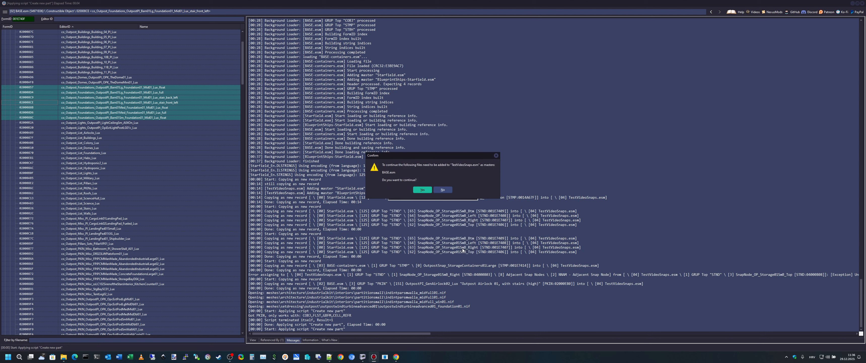
left_click(430, 190)
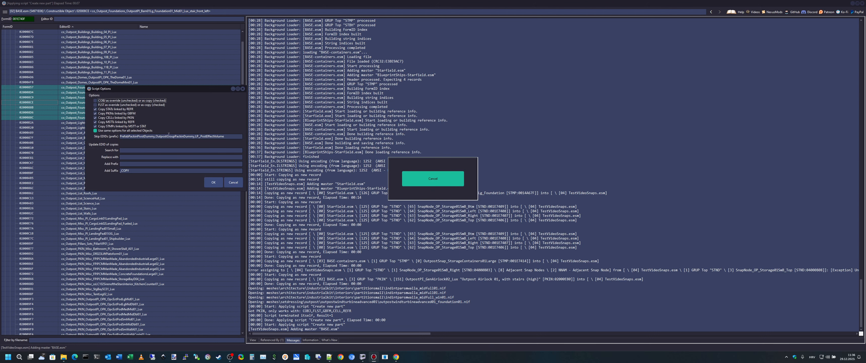
left_click(234, 182)
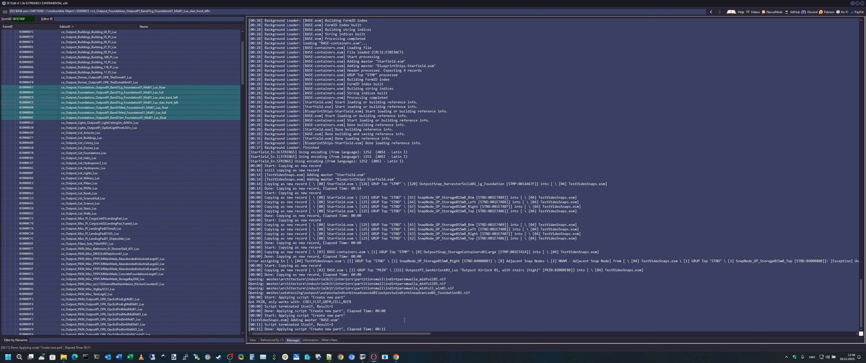
Switch to Chrome and open the uploader's profile from the xEdit (SF1Edit) Scripts - Open Asset page on Nexus Mods.
left_click(398, 358)
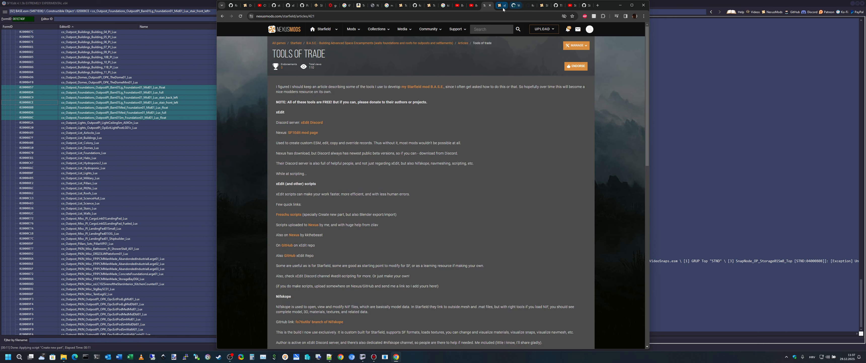
left_click(502, 6)
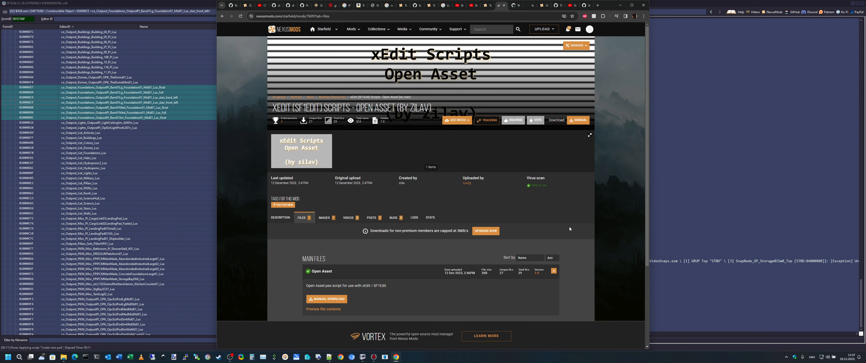
left_click(467, 183)
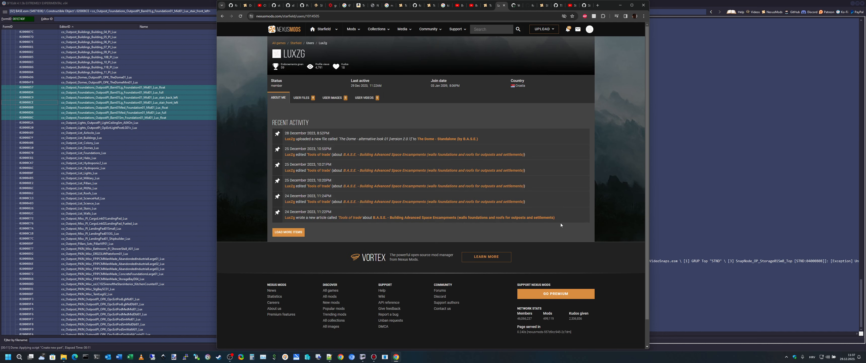
Examine the uploader's Starfield user files, covering the xEdit scripts and the B.A.S.E. mods.
left_click(301, 100)
scroll(555, 235, "down", 1)
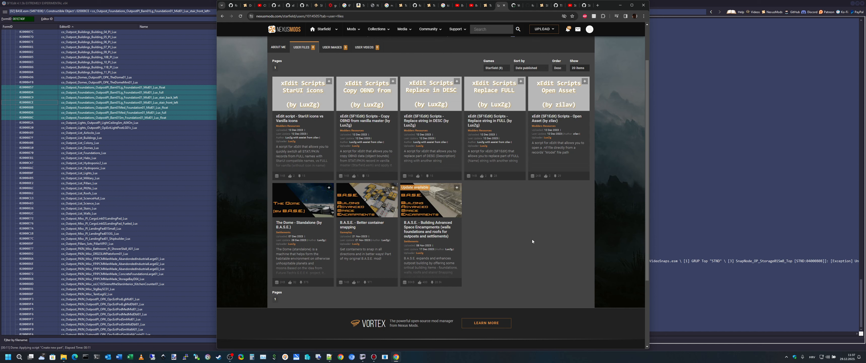
scroll(536, 253, "up", 2)
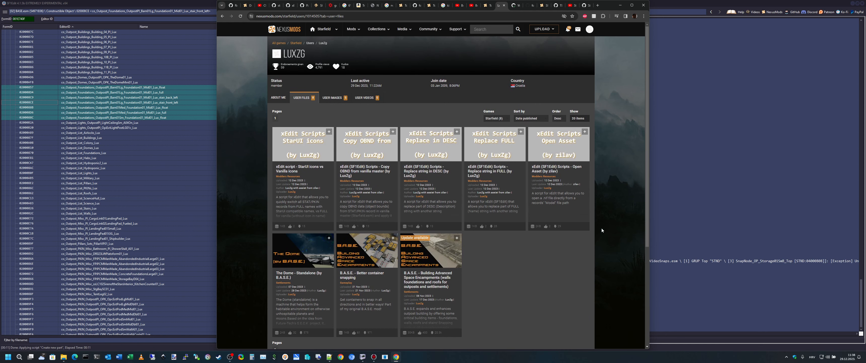
scroll(543, 299, "down", 1)
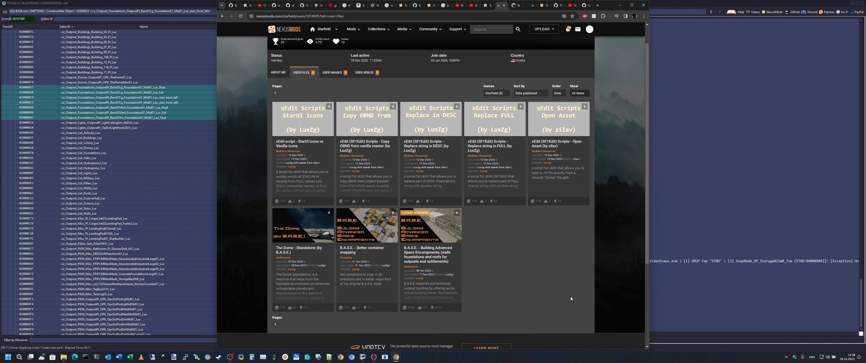
scroll(389, 117, "up", 1)
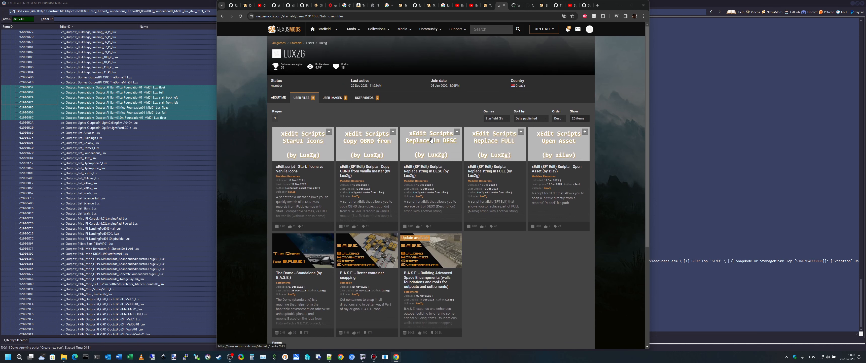
left_click(279, 97)
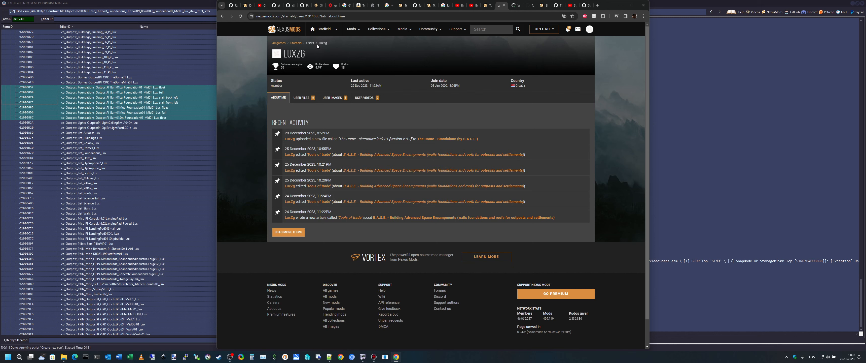
left_click(304, 101)
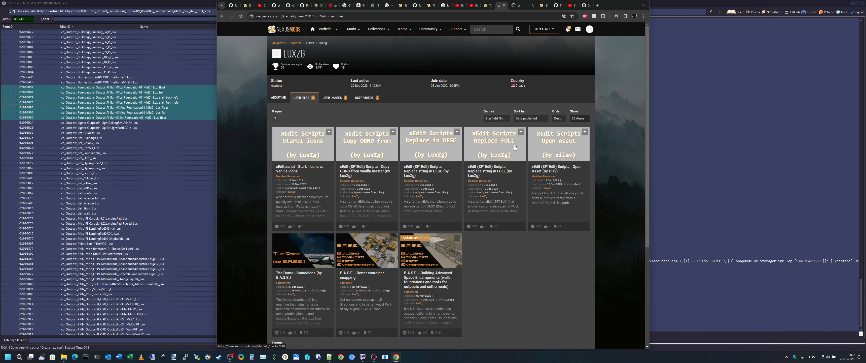
scroll(547, 282, "down", 2)
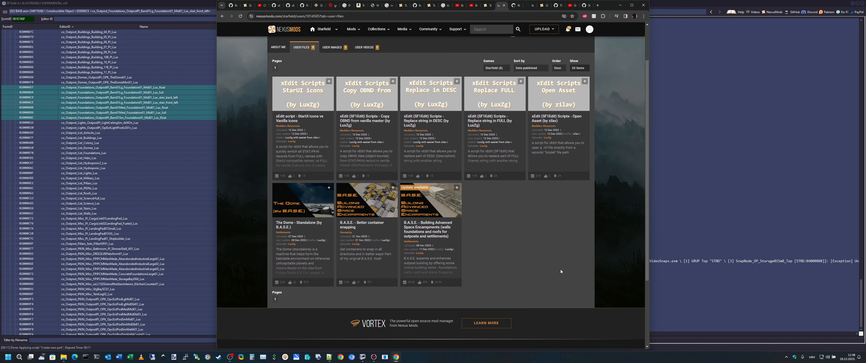